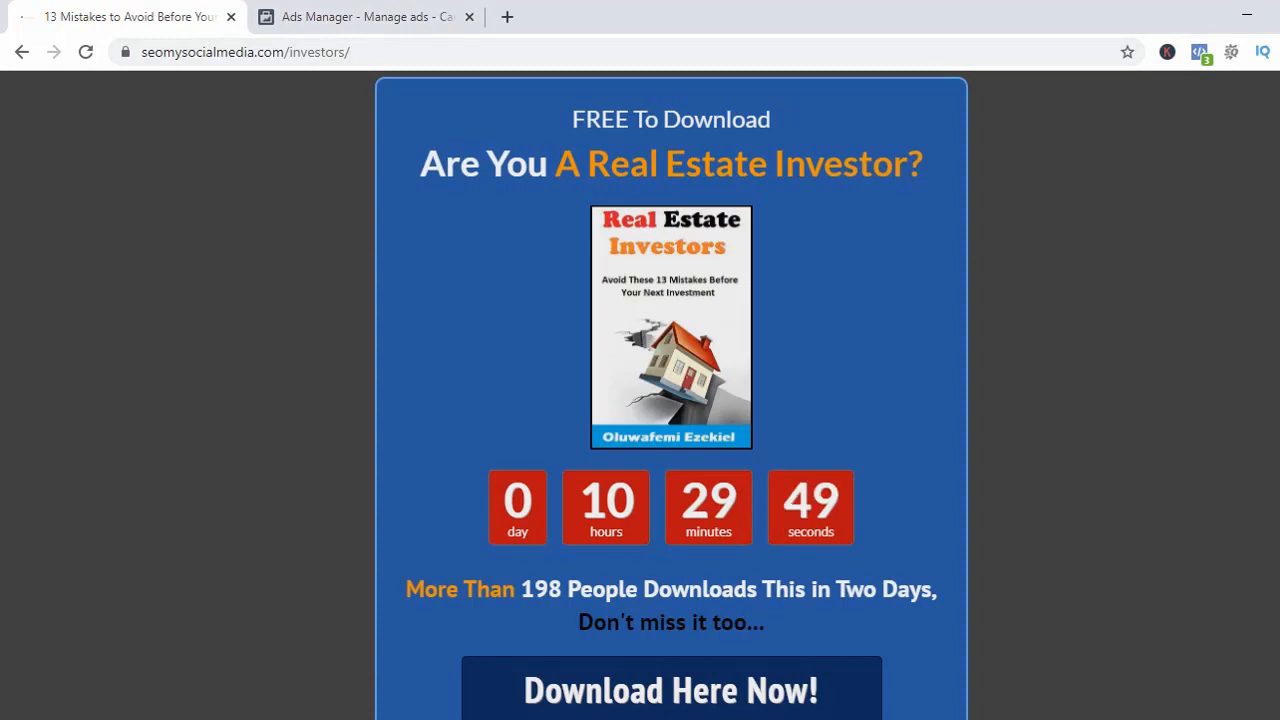
Review the free-report landing page, open its download form, try submitting the form empty, and close it.
scroll(671, 400, down, 1)
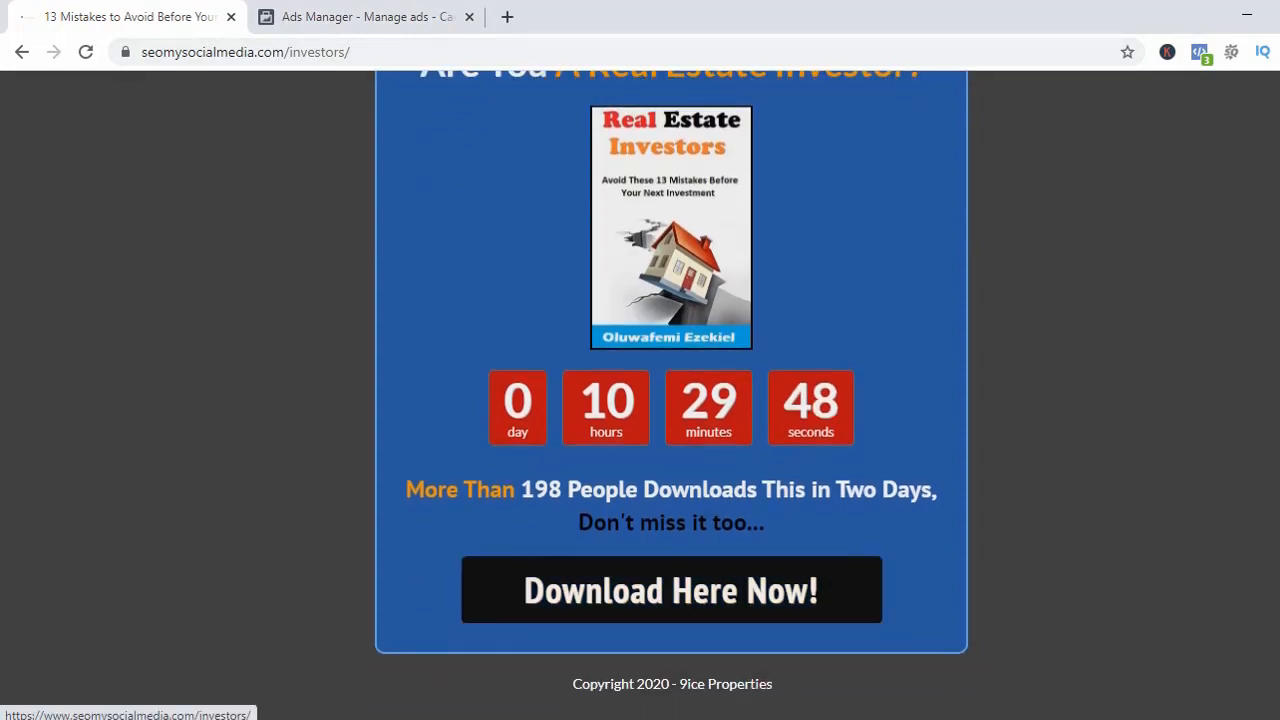
click(671, 590)
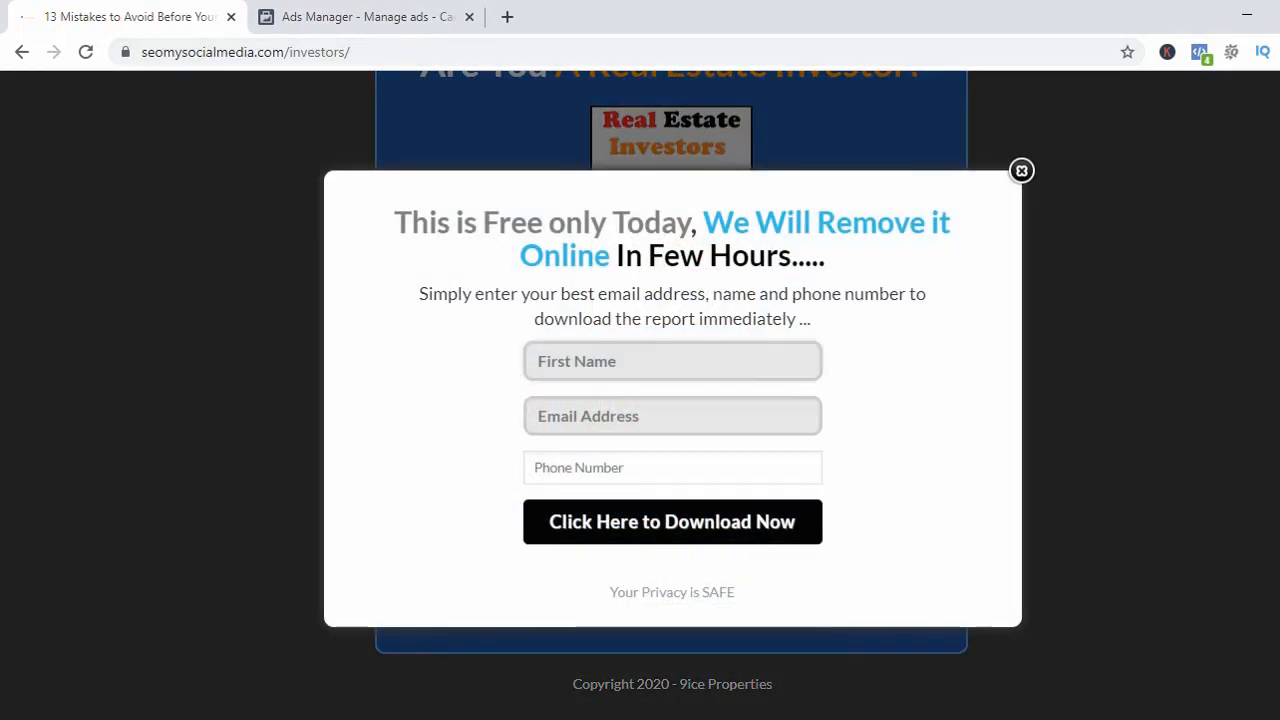
click(672, 416)
click(672, 592)
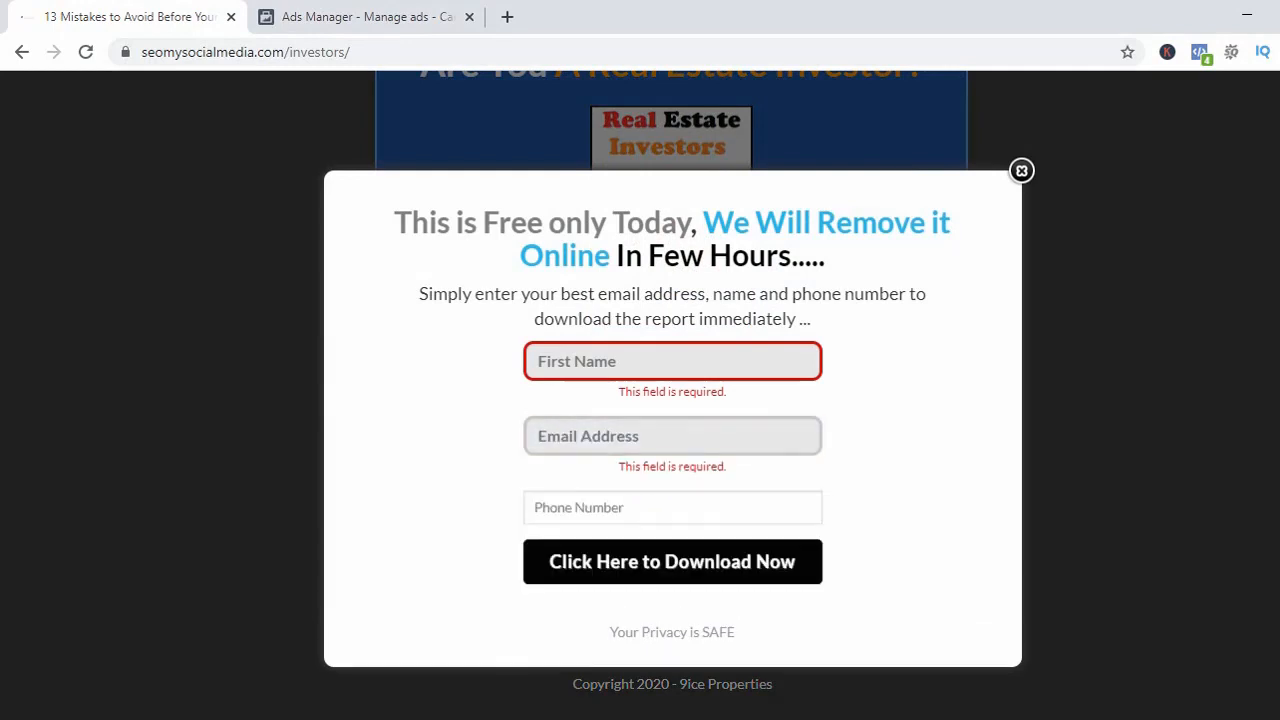
click(1021, 171)
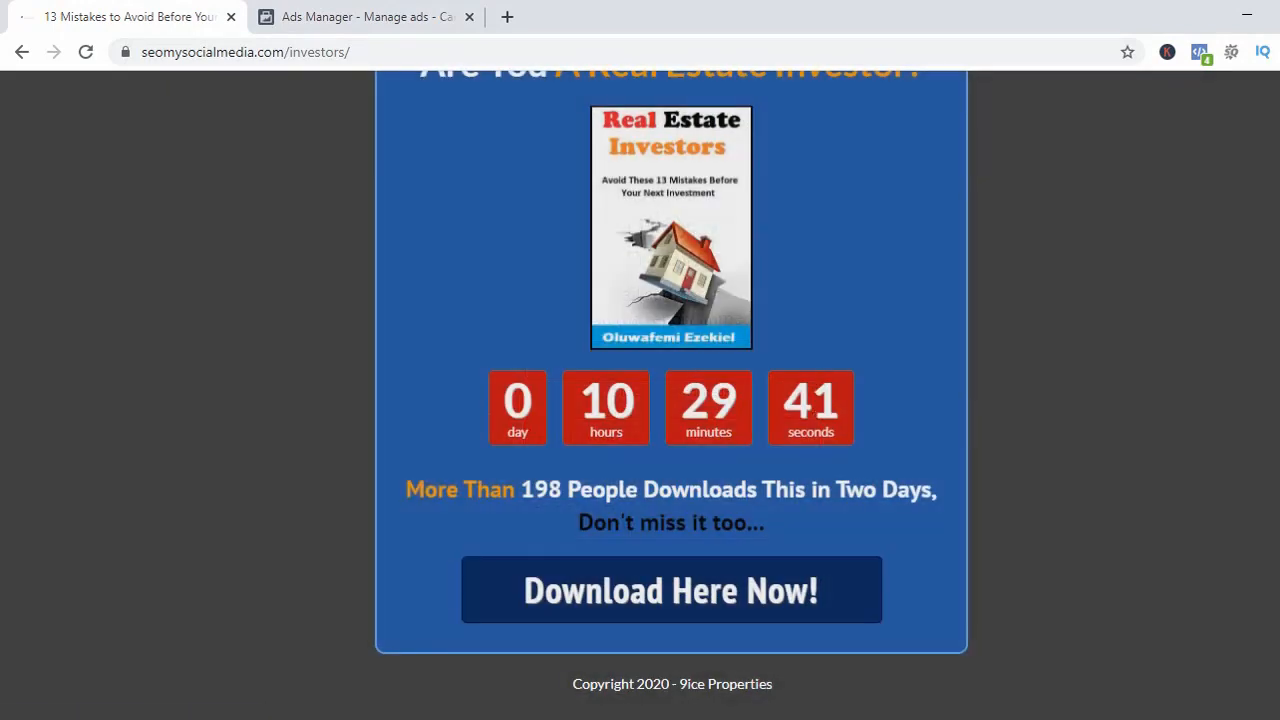
Reload the seomysocialmedia.com/investors landing page and view it alongside the Ads Manager campaign list.
click(400, 52)
key(Return)
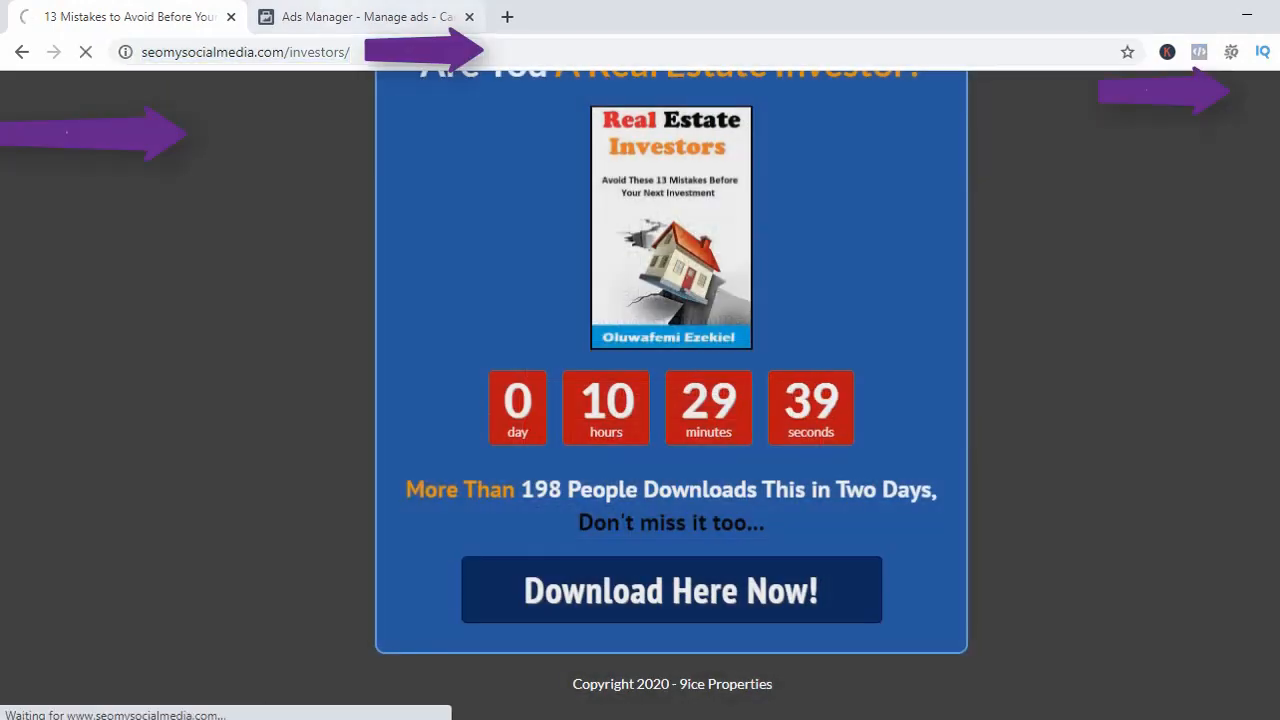
click(366, 17)
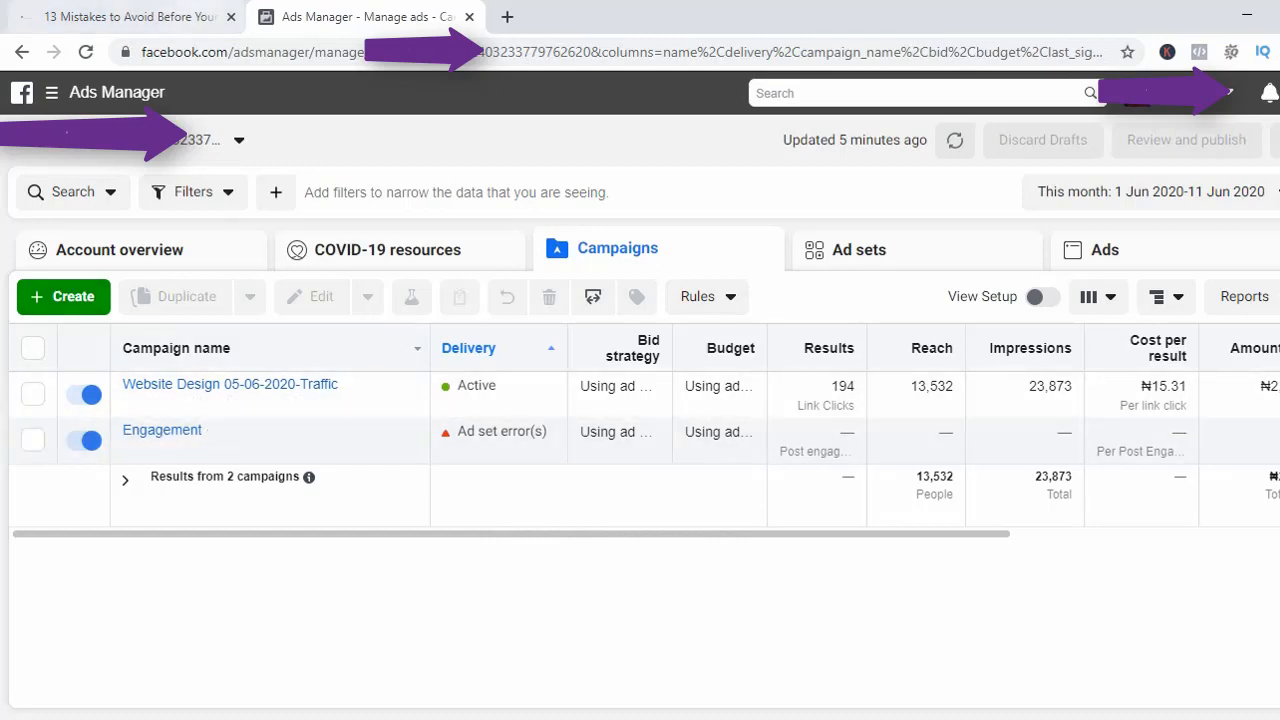
click(130, 17)
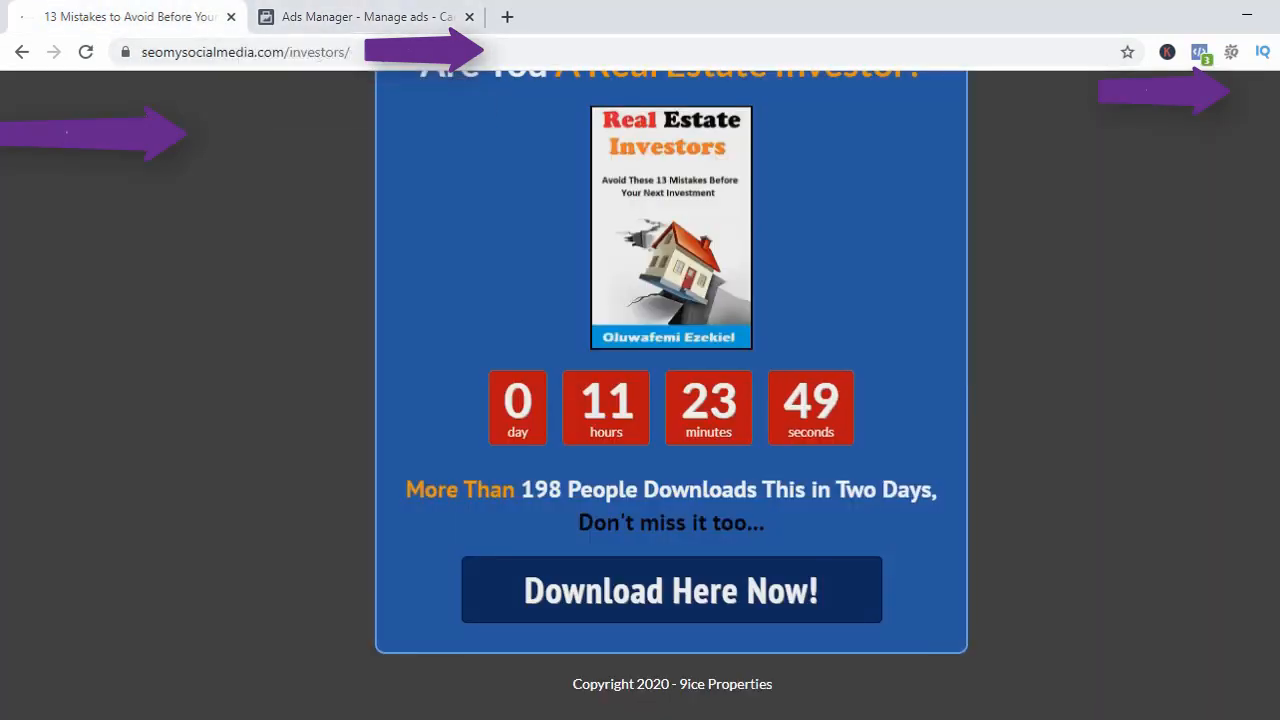
click(365, 17)
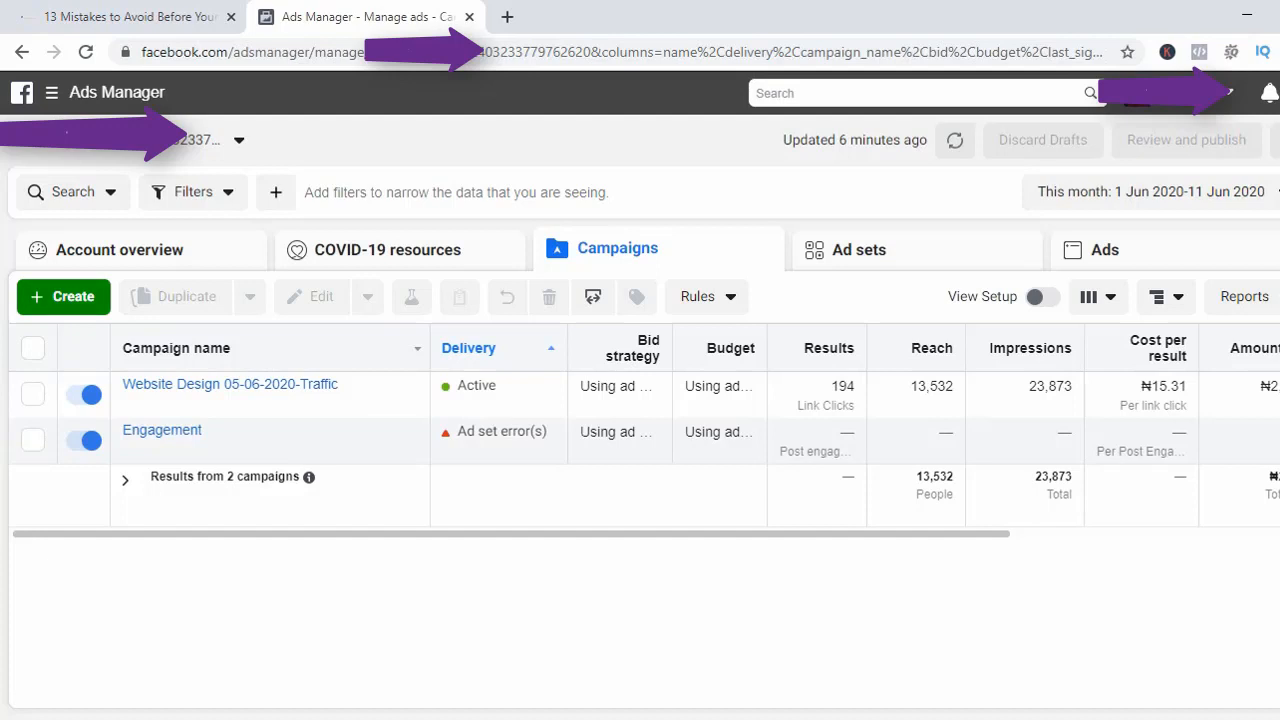
click(130, 17)
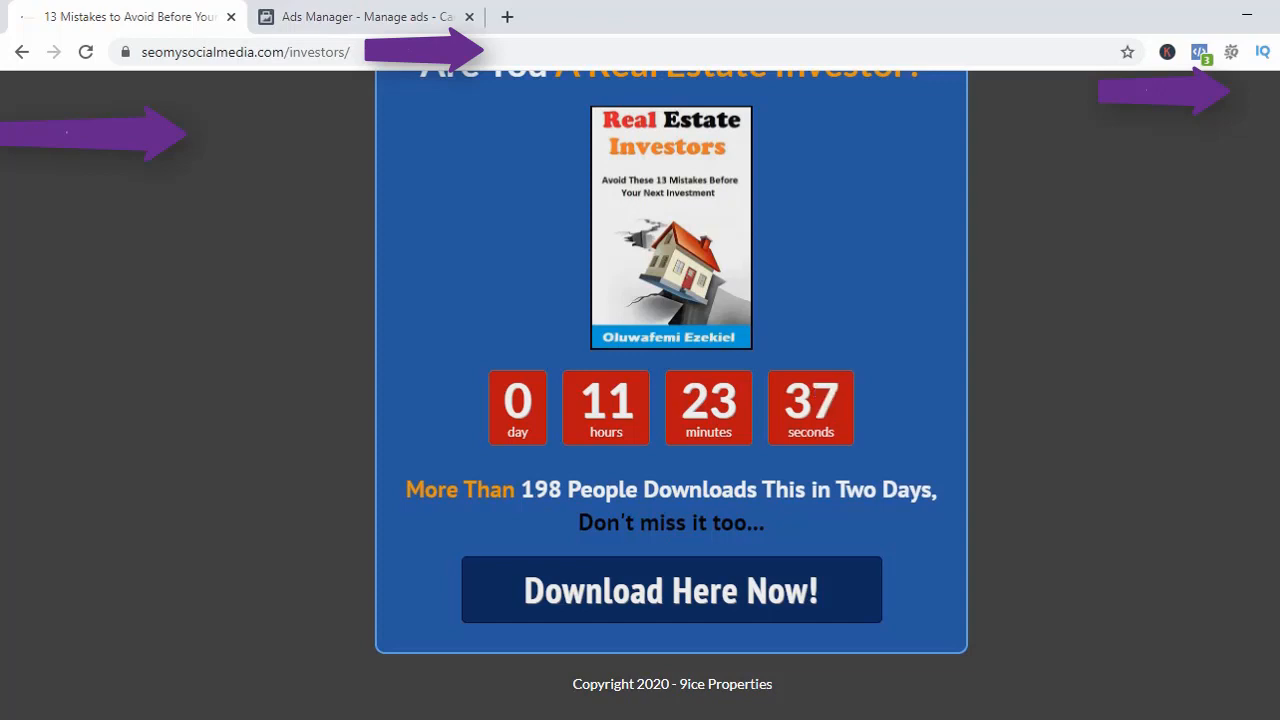
Switch to Ads Manager, start a new campaign and choose the Lead Generation objective.
click(360, 17)
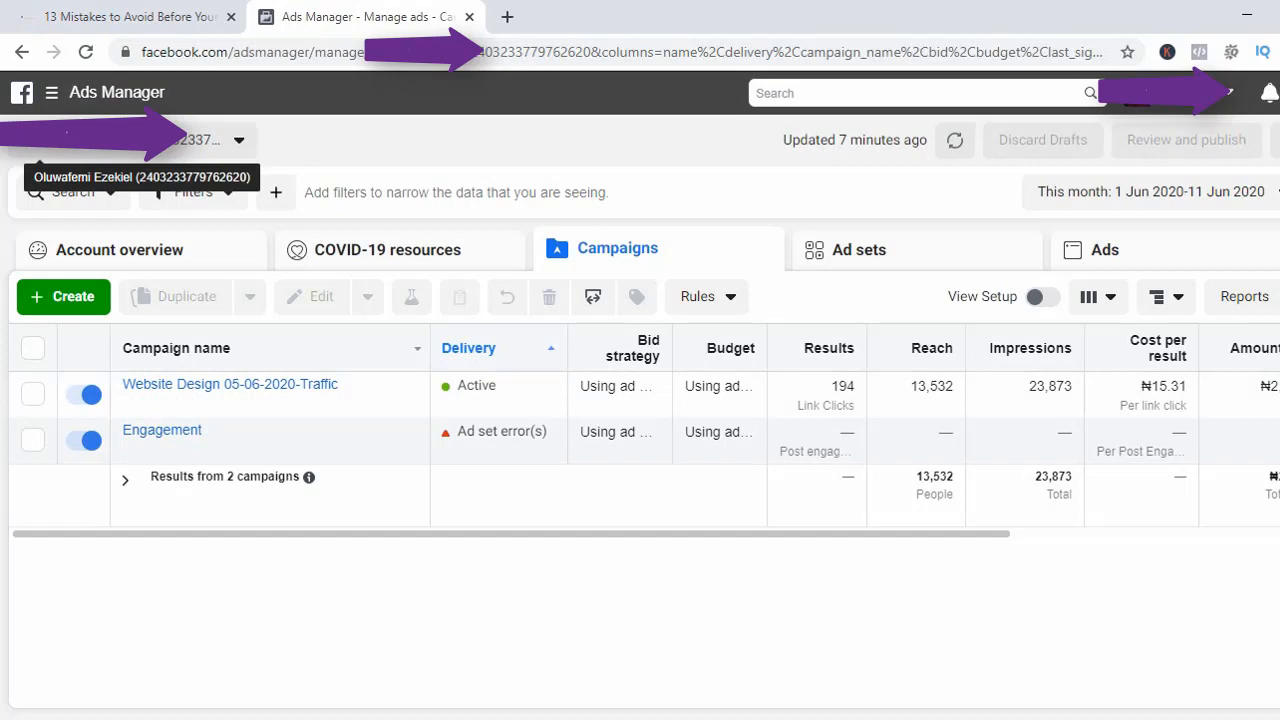
click(63, 296)
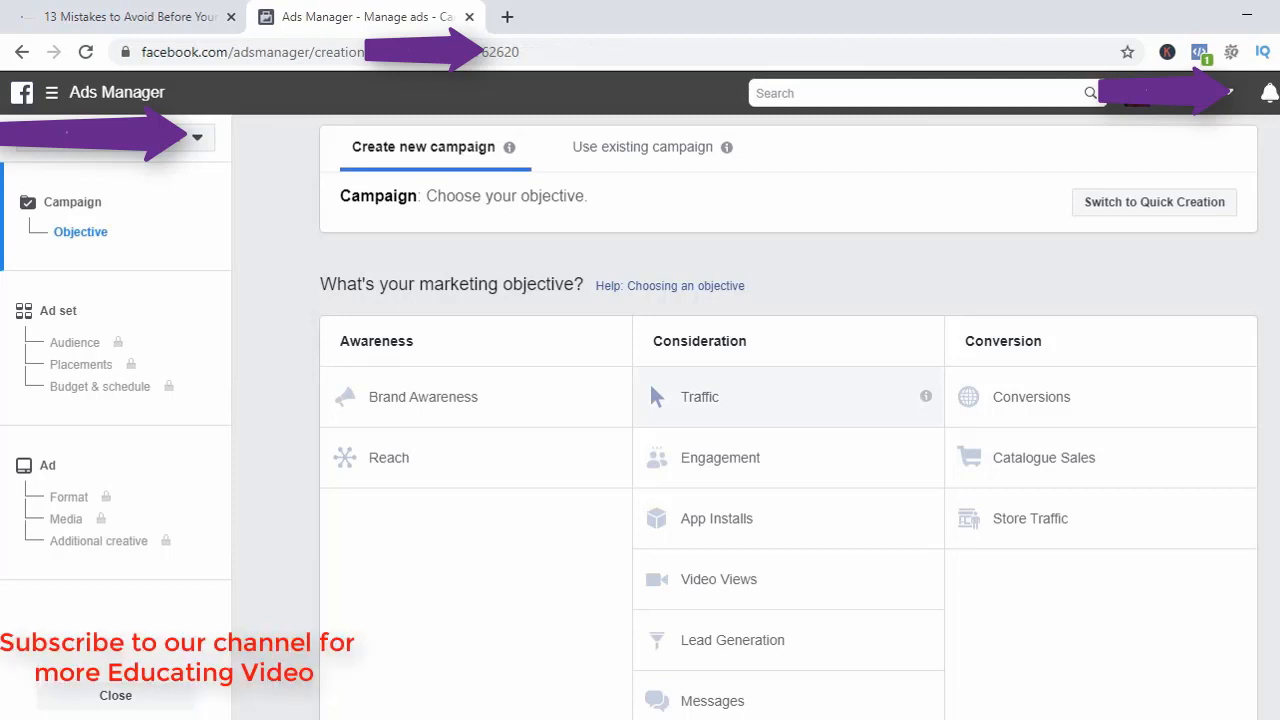
click(702, 397)
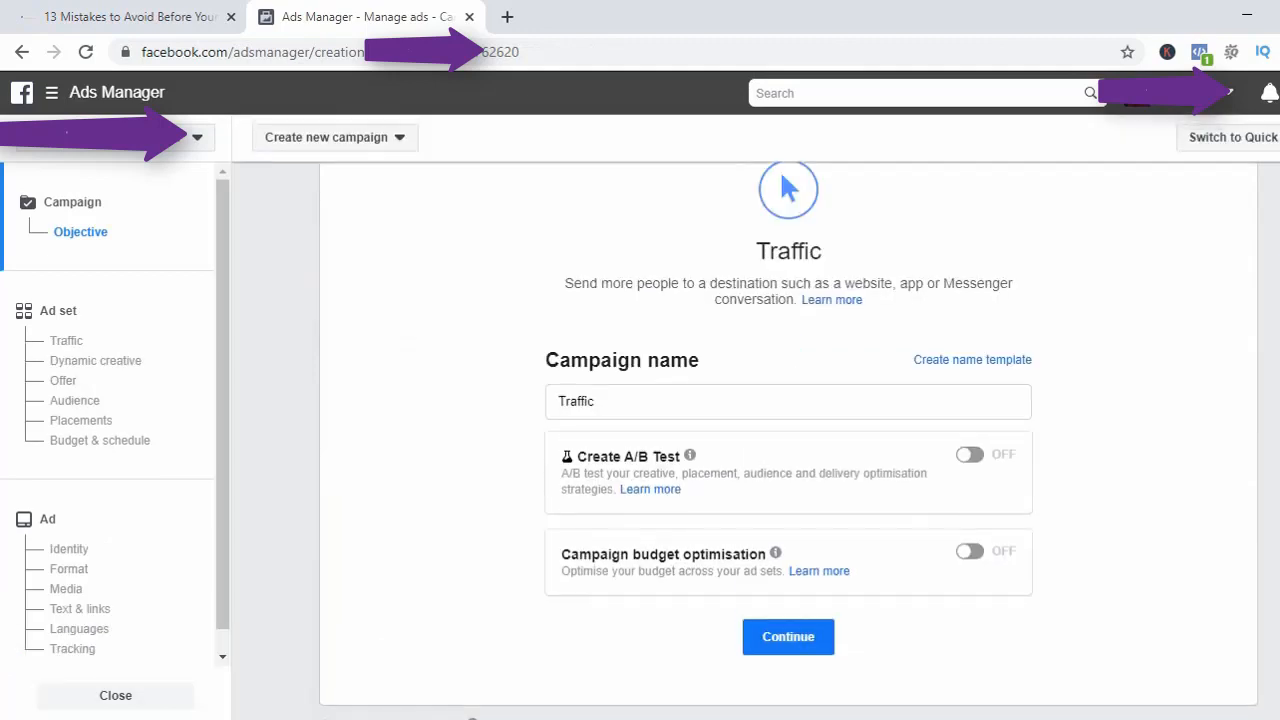
scroll(788, 443, up, 5)
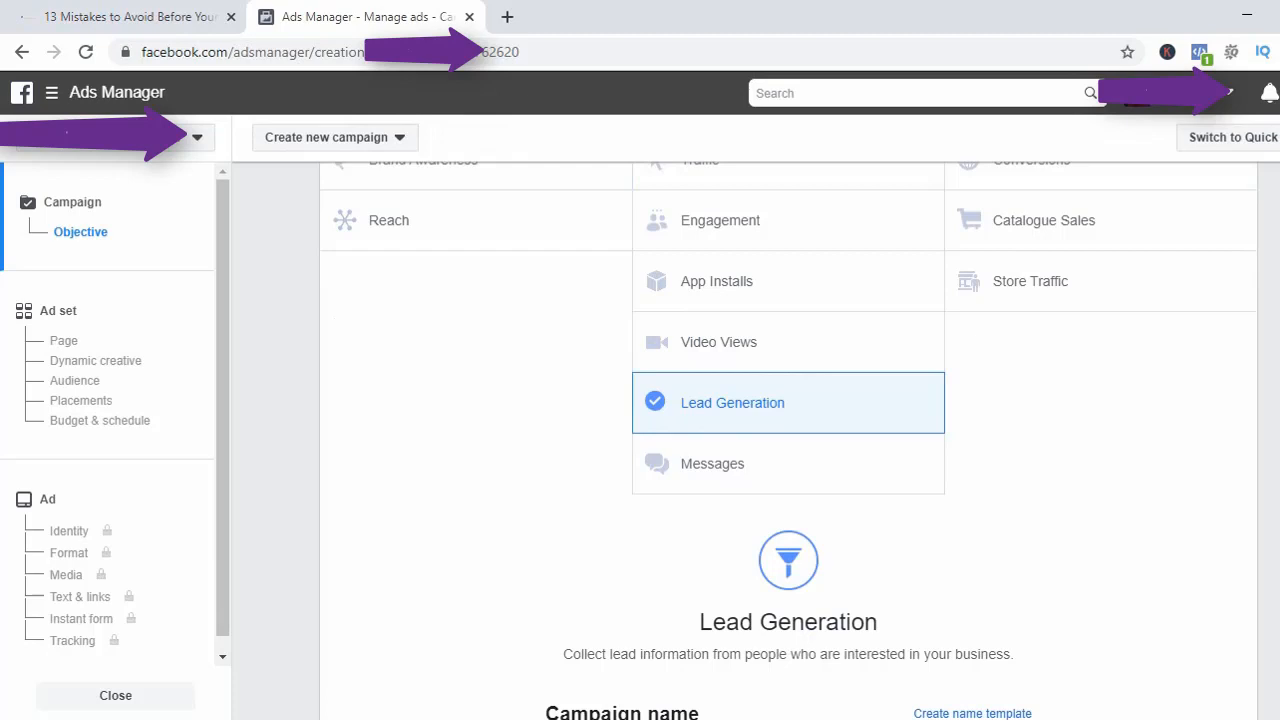
click(130, 17)
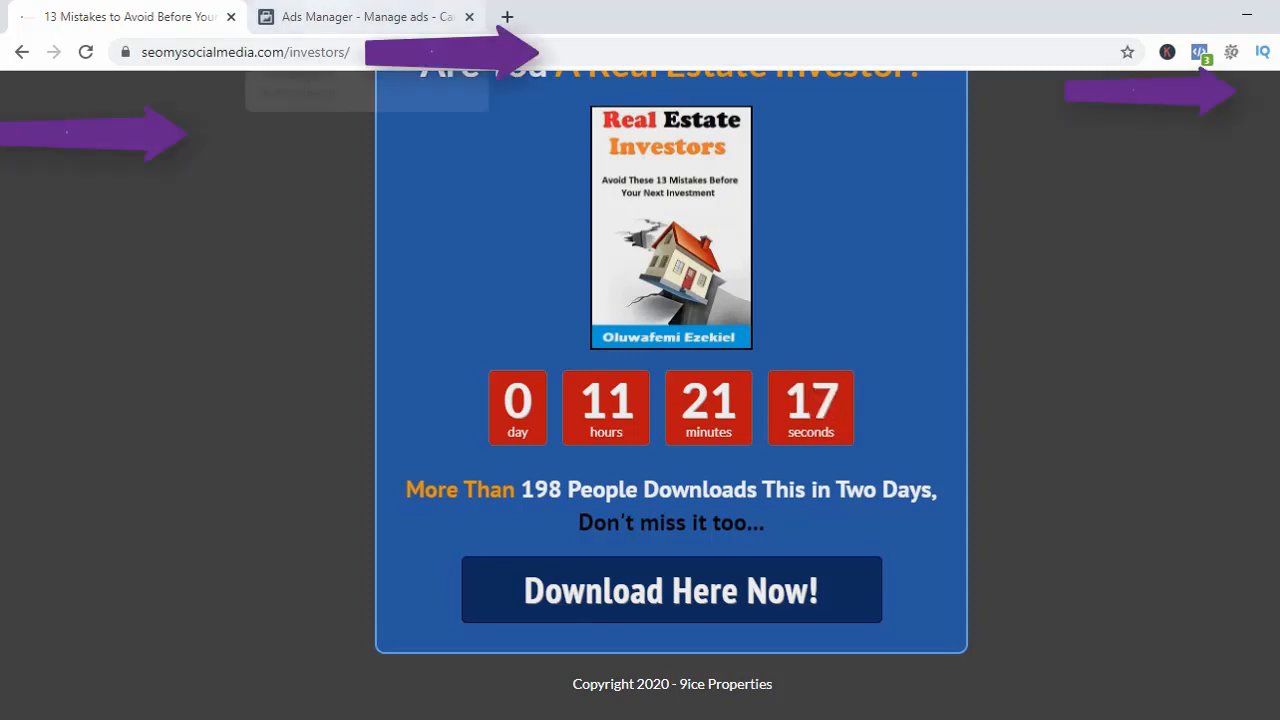
click(332, 17)
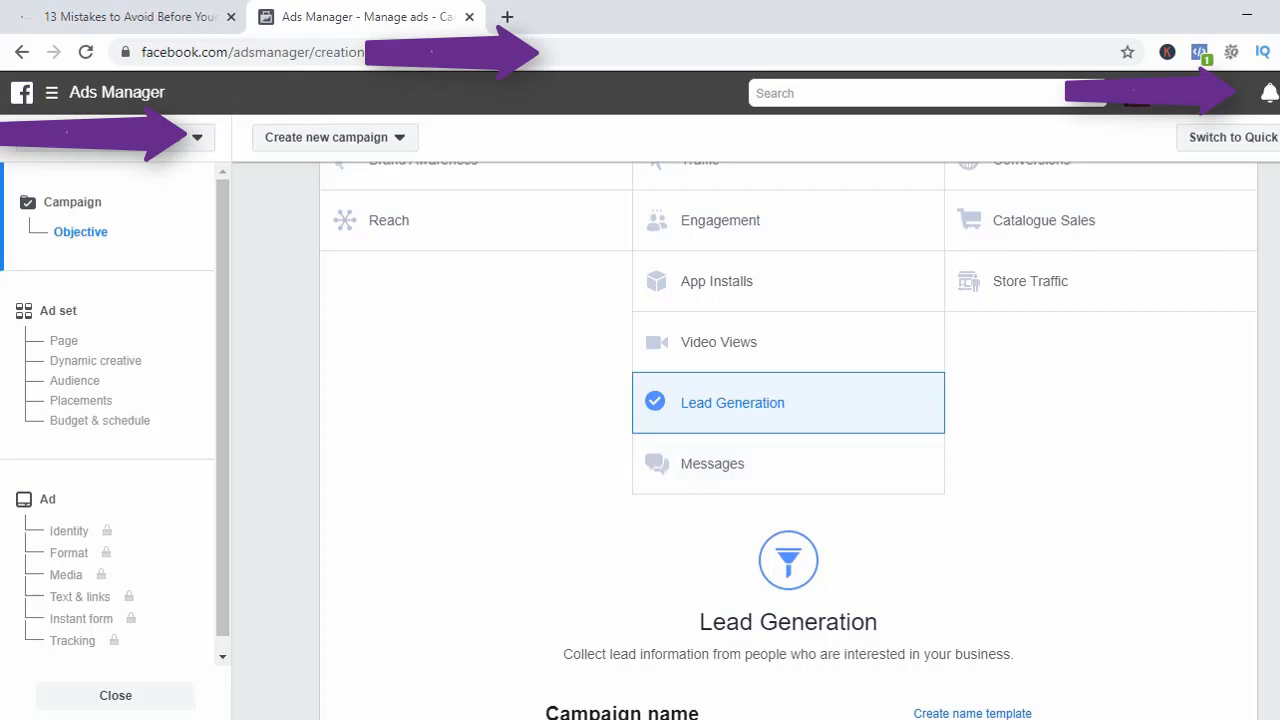
Name the campaign "Investors 8th of June-Lead Generation" and copy that name.
scroll(788, 440, up, 1)
scroll(788, 440, down, 3)
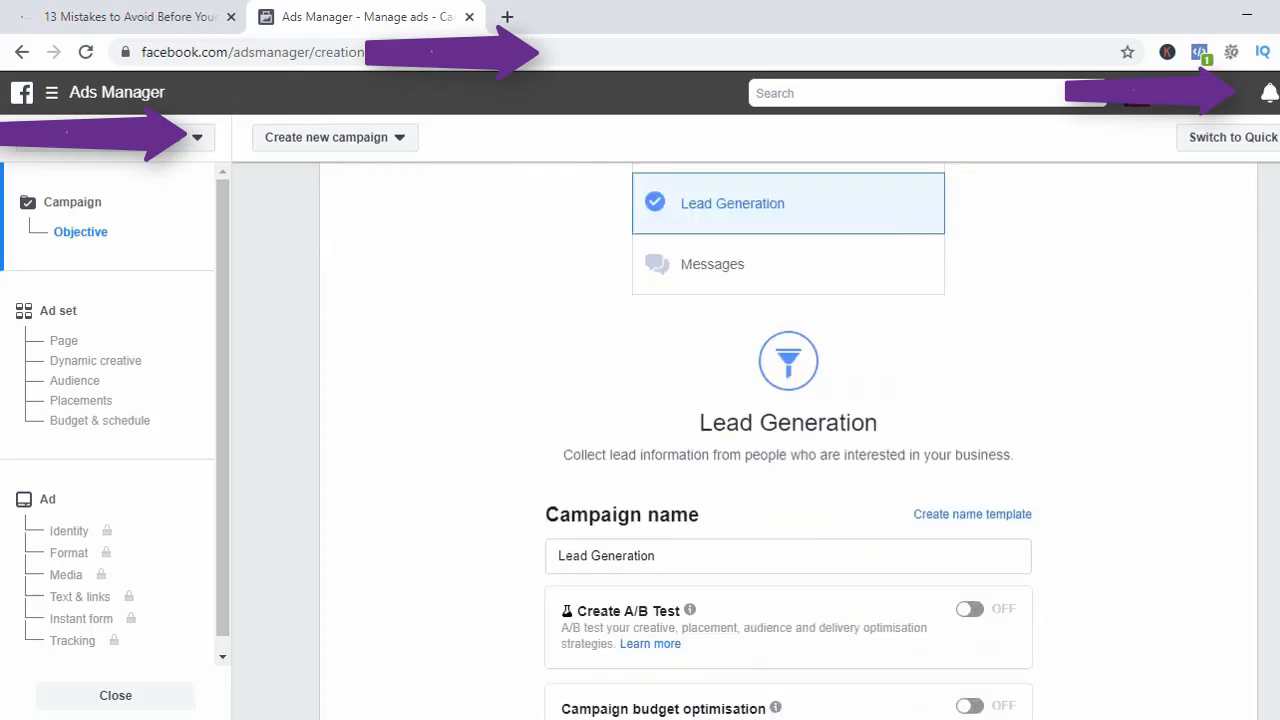
click(651, 555)
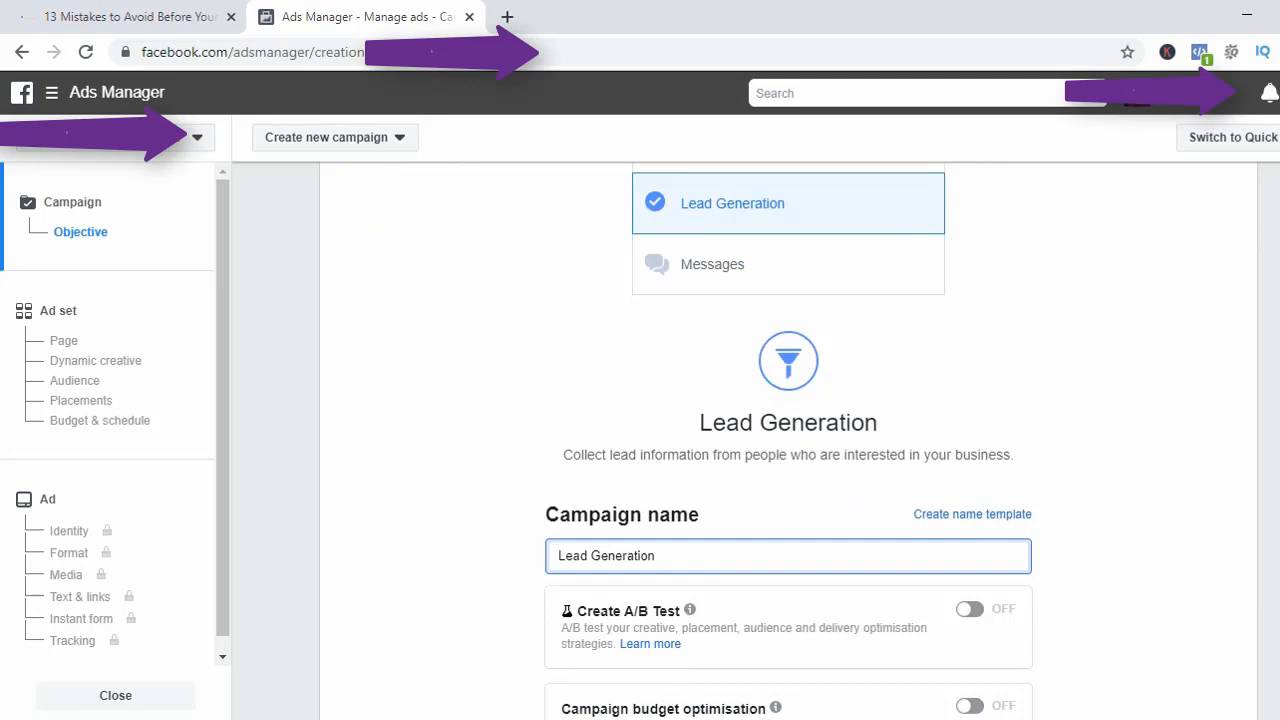
text(Investors )
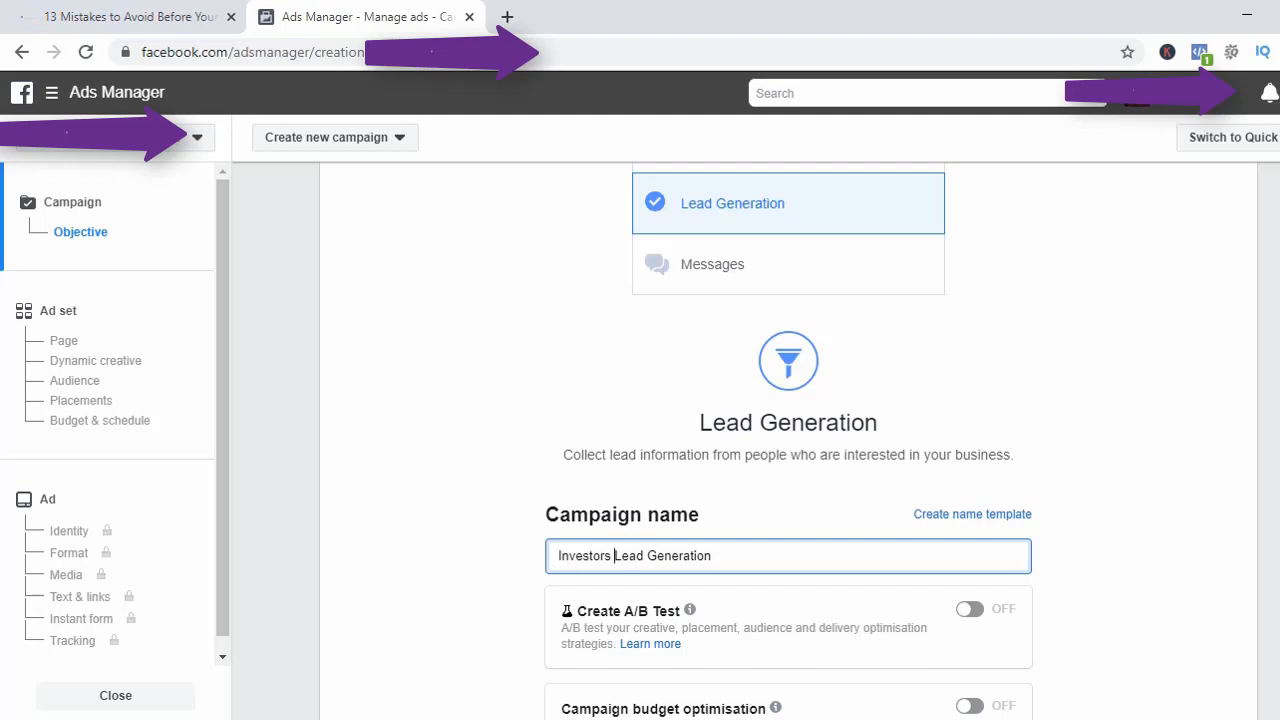
text(8th )
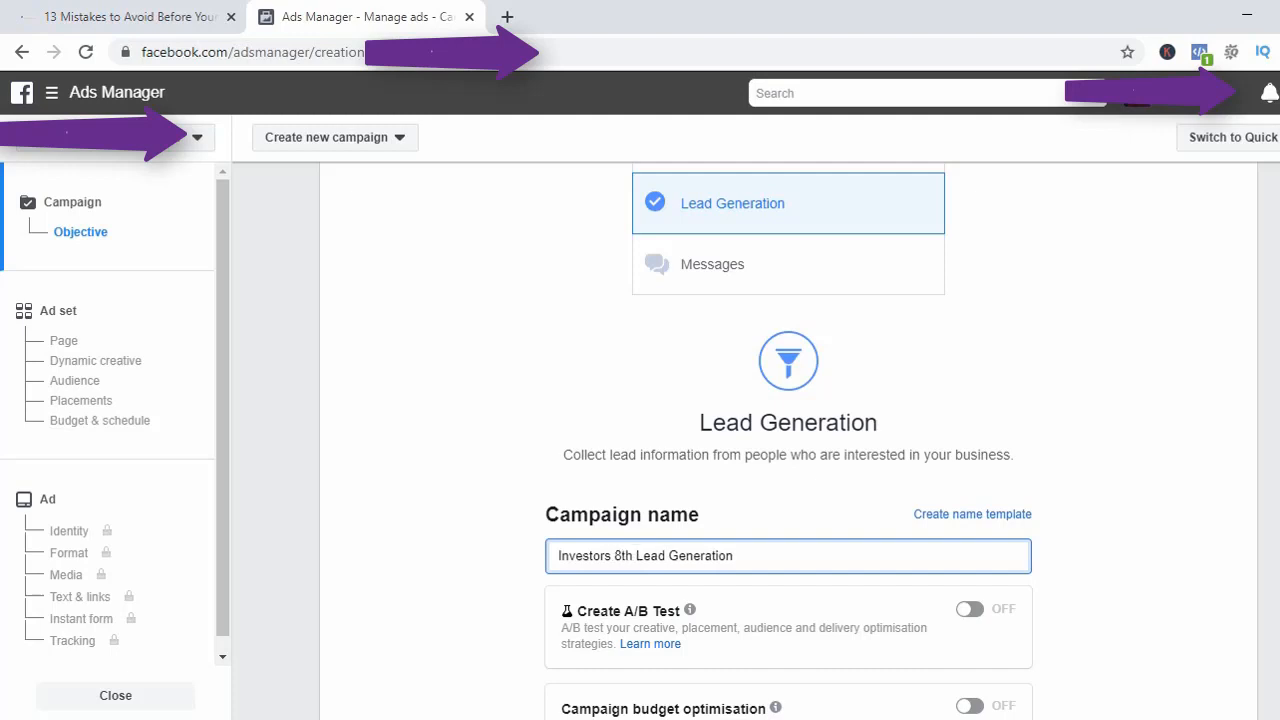
text(of June)
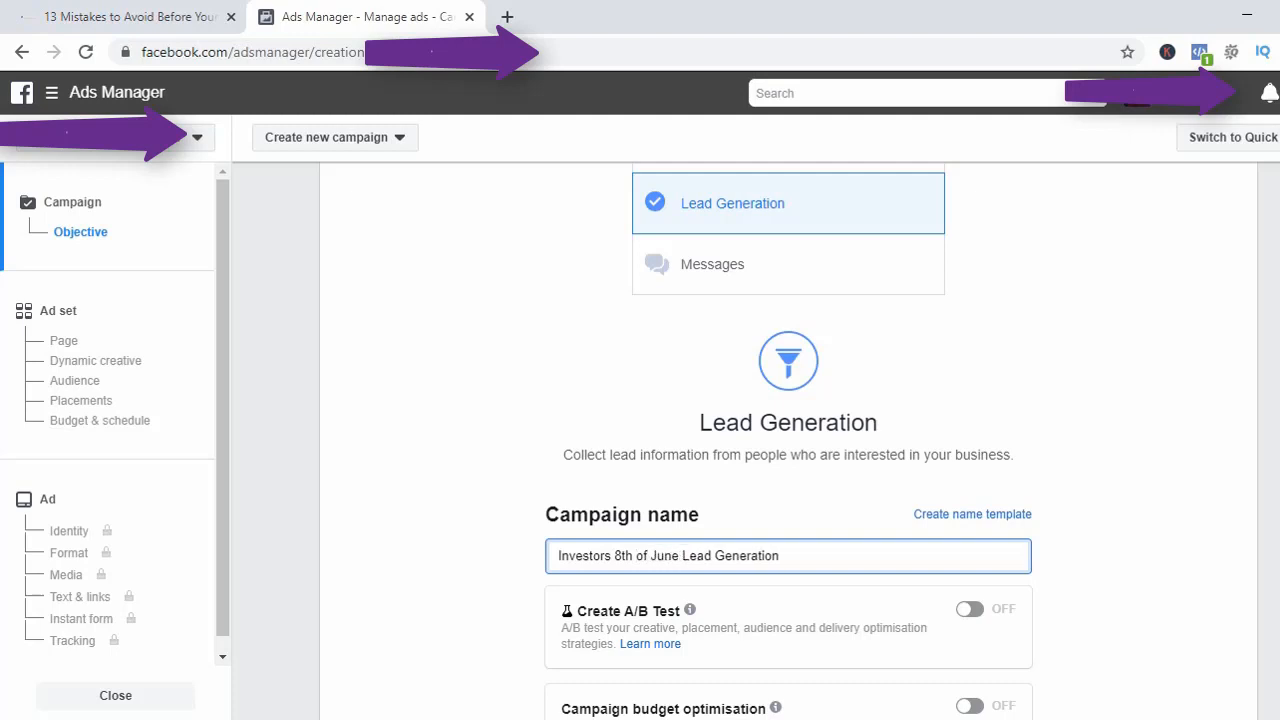
key(BackSpace)
text(-)
key(ctrl+a)
key(ctrl+c)
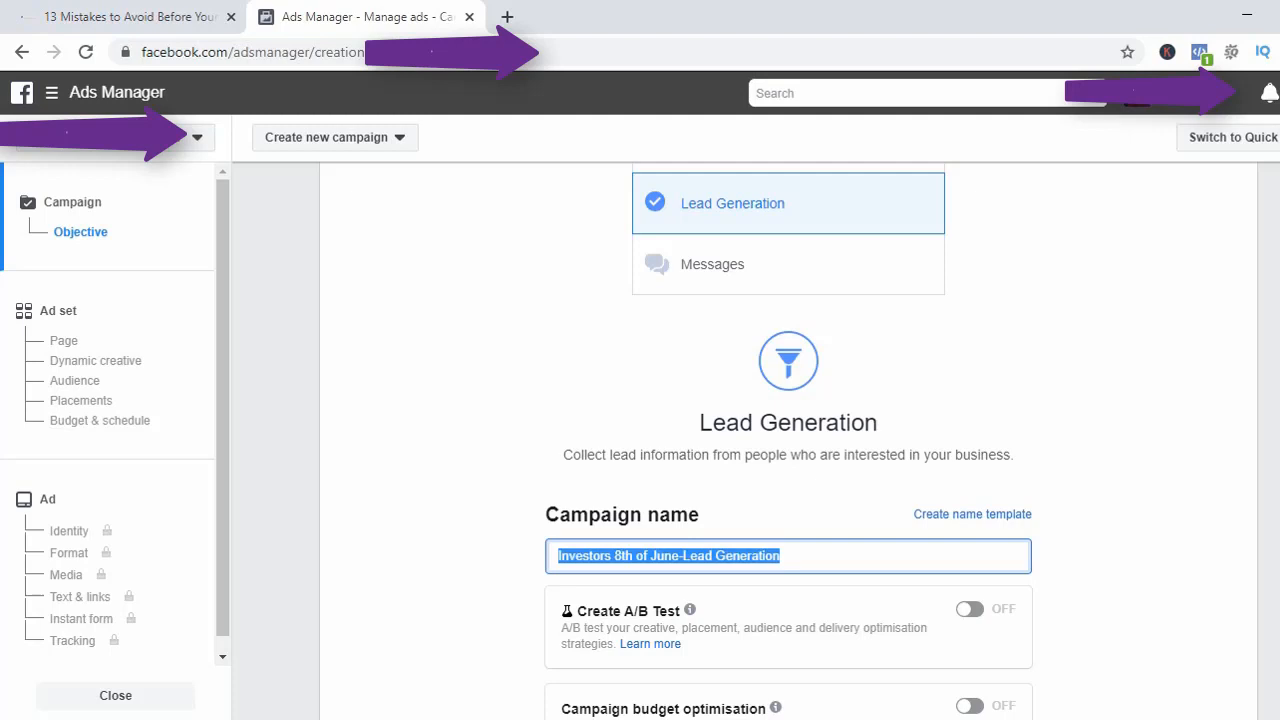
click(782, 556)
scroll(788, 440, down, 3)
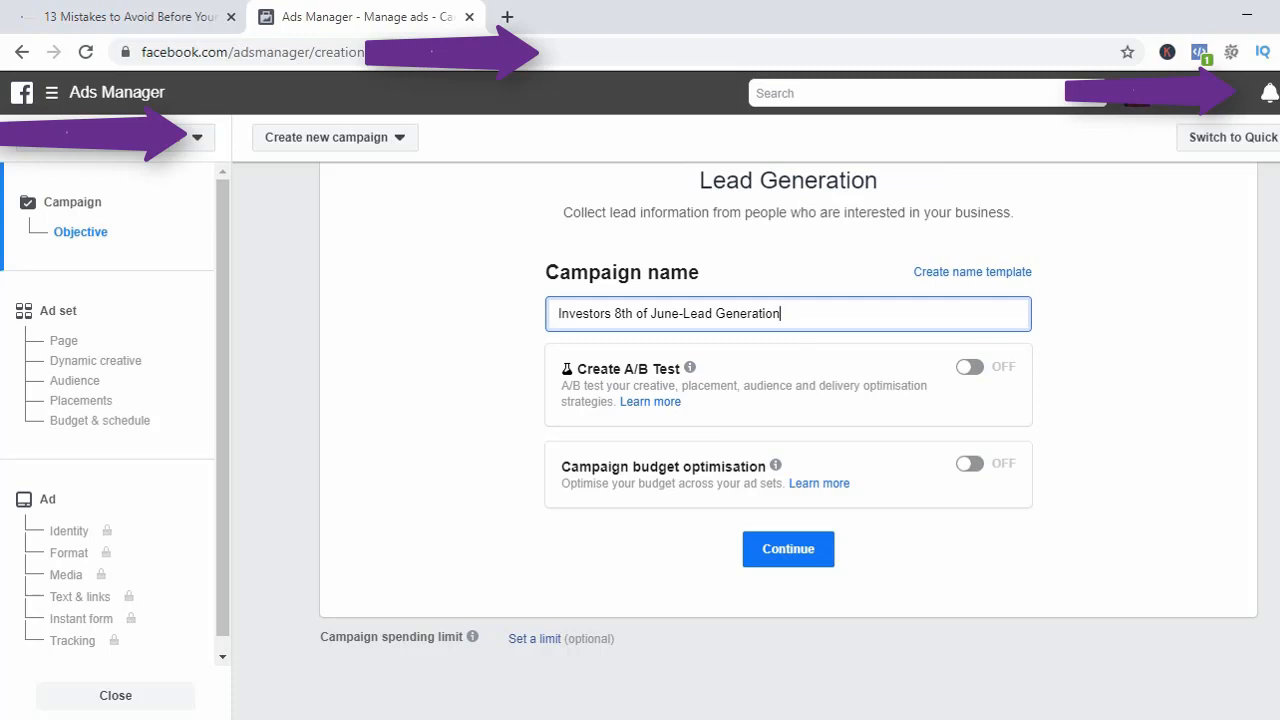
Look at the campaign budget optimisation settings, leave the option off, and continue to the ad set setup.
click(970, 464)
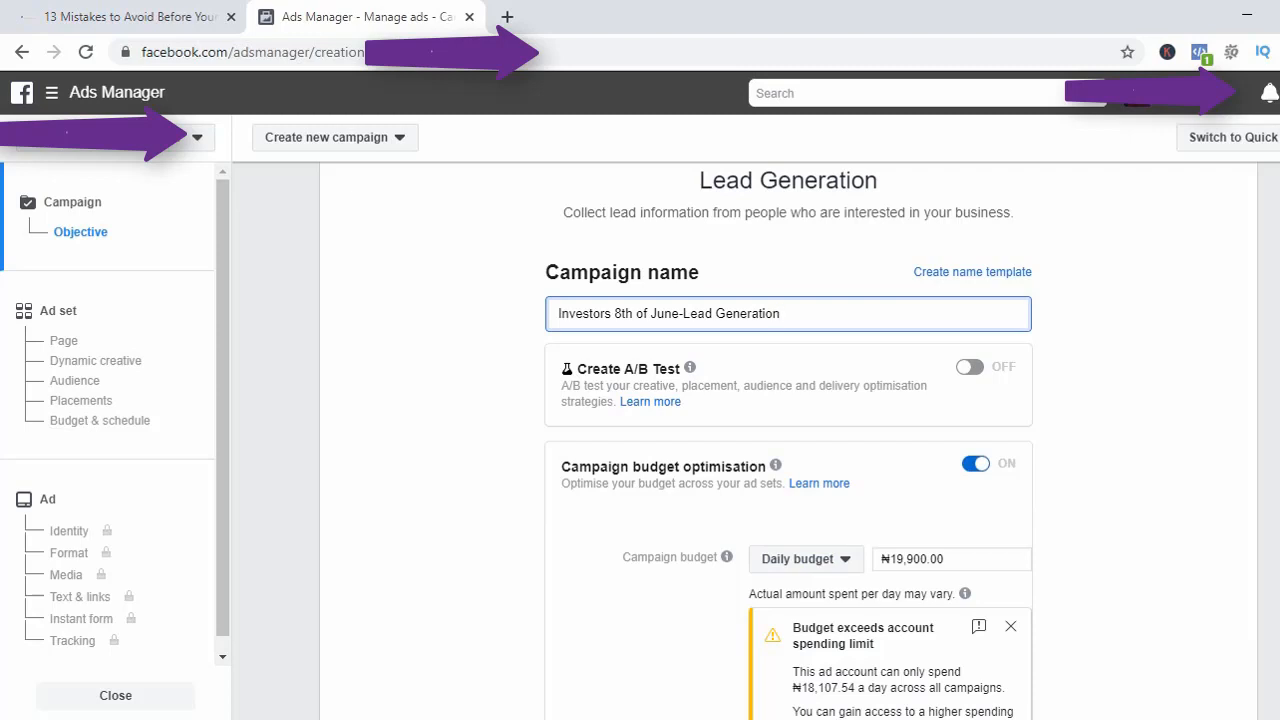
click(970, 464)
click(788, 549)
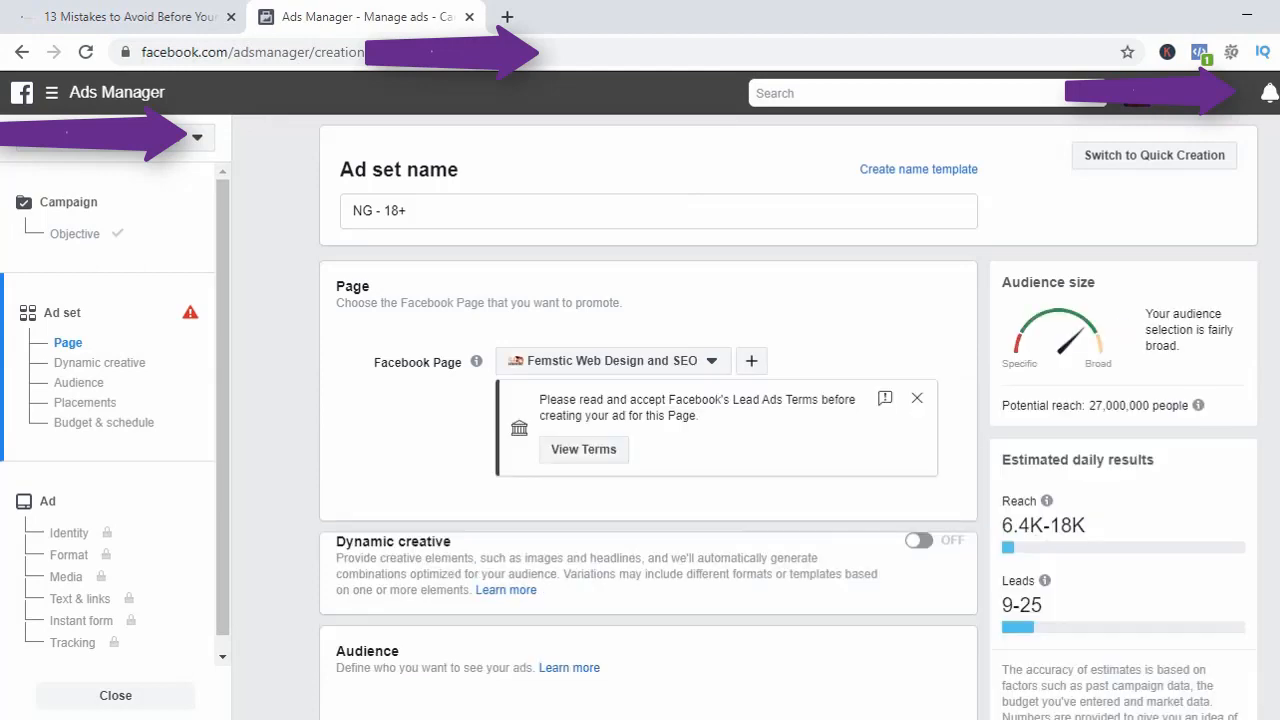
Replace the ad set name with the copied campaign name "Investors 8th of June-Lead Generation".
click(408, 211)
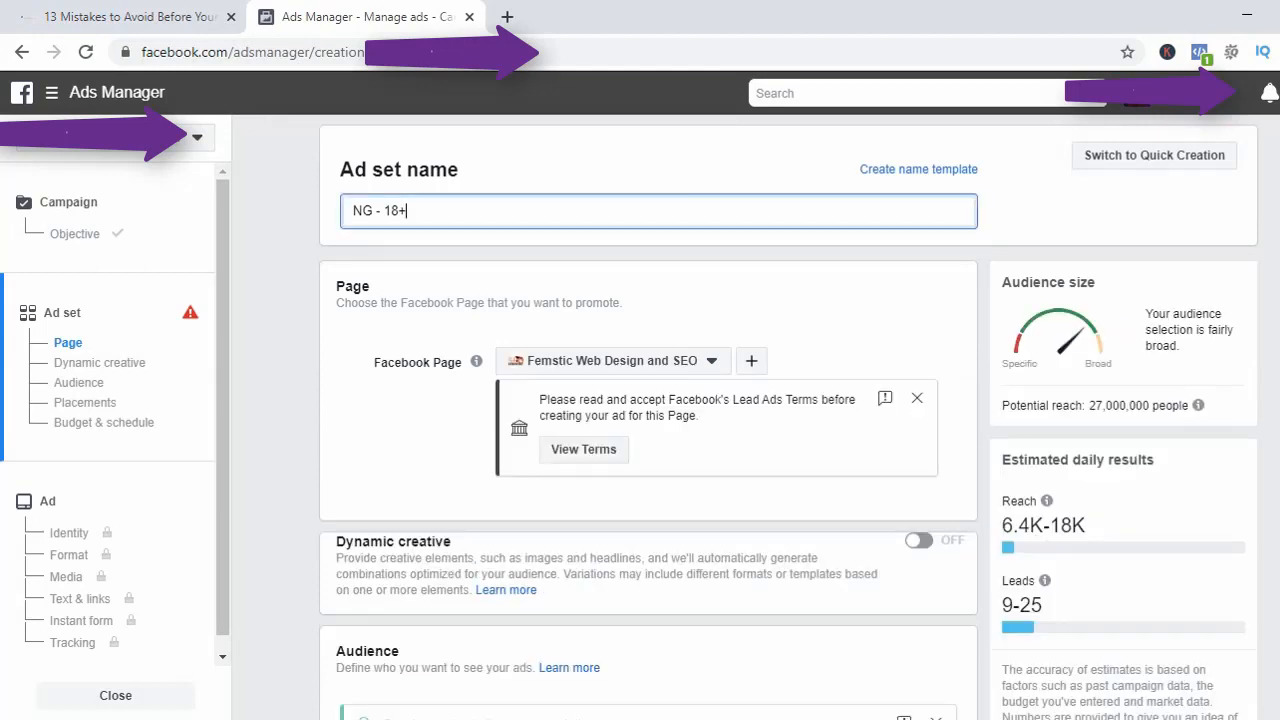
key(ctrl+a)
key(ctrl+v)
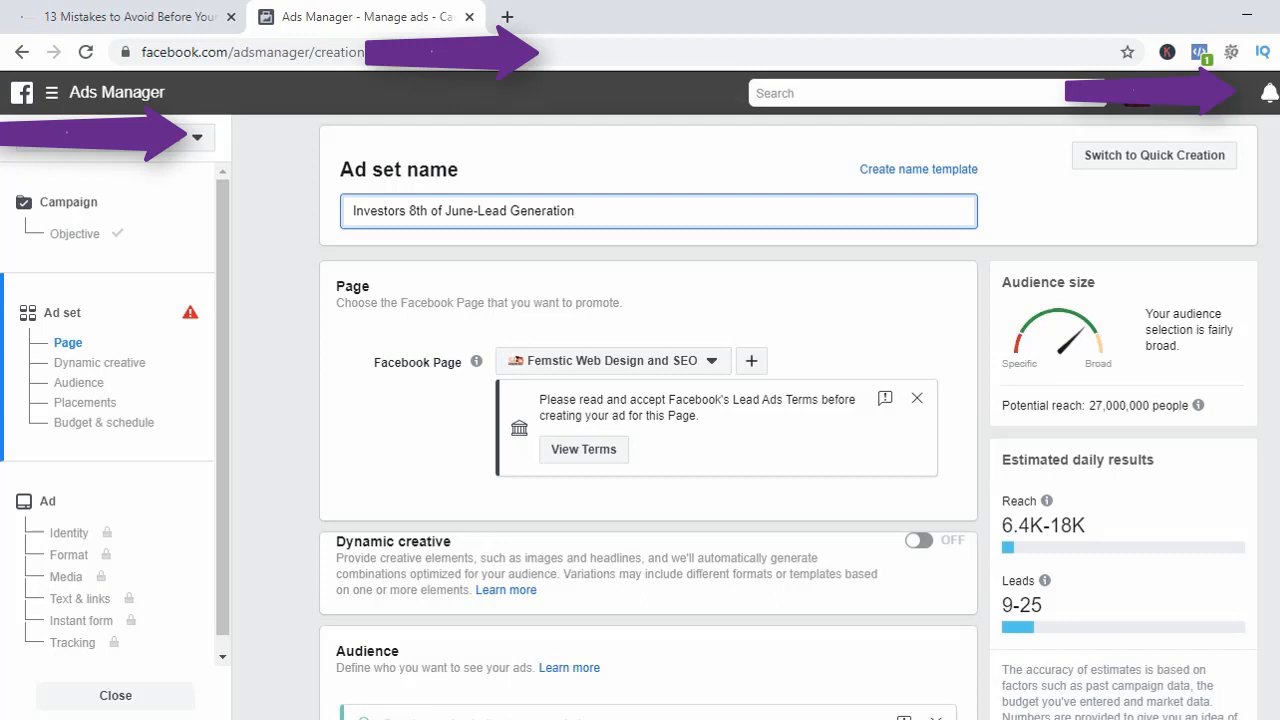
Choose Buy Now Properties from the Personal pages as the Facebook Page to promote.
click(613, 361)
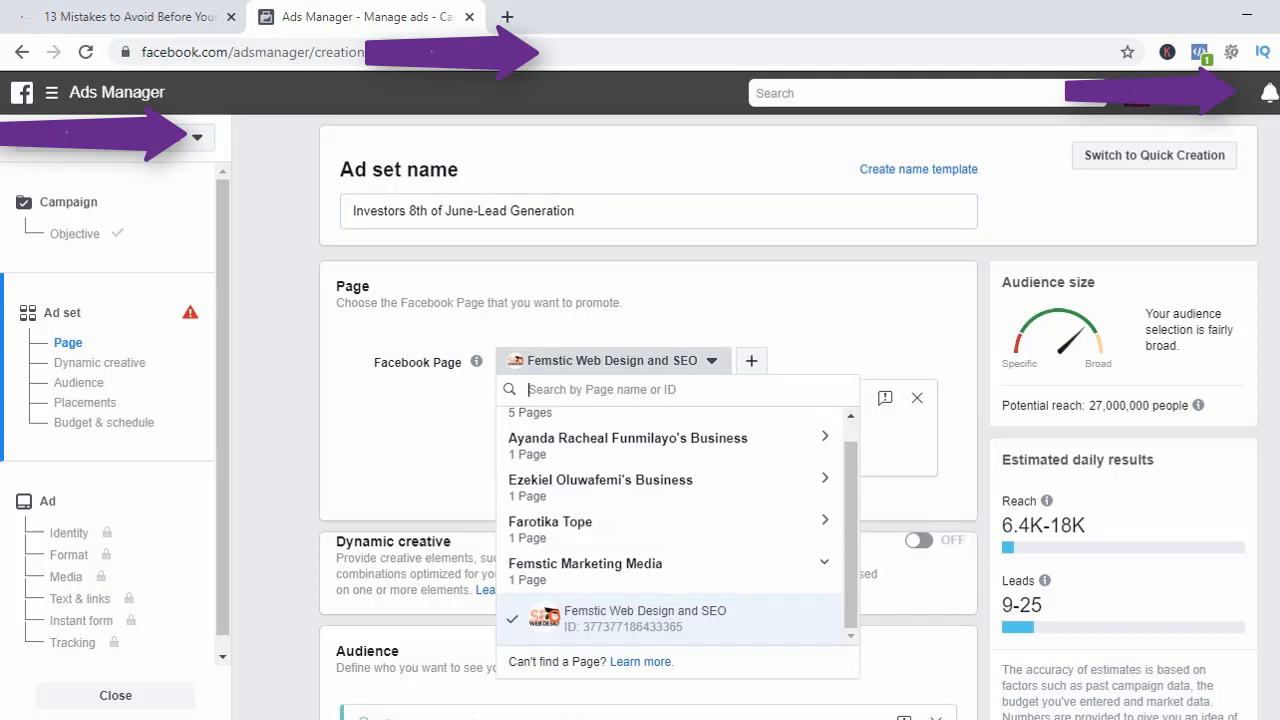
click(824, 437)
scroll(678, 525, up, 1)
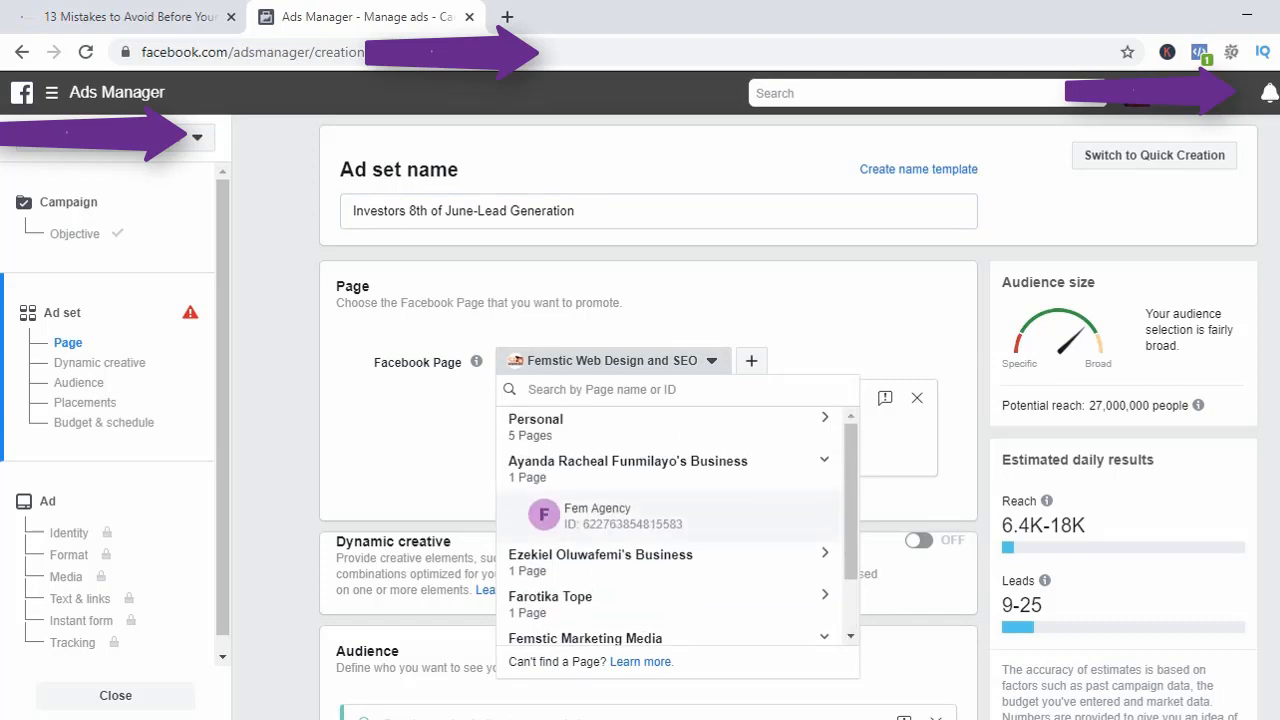
click(824, 418)
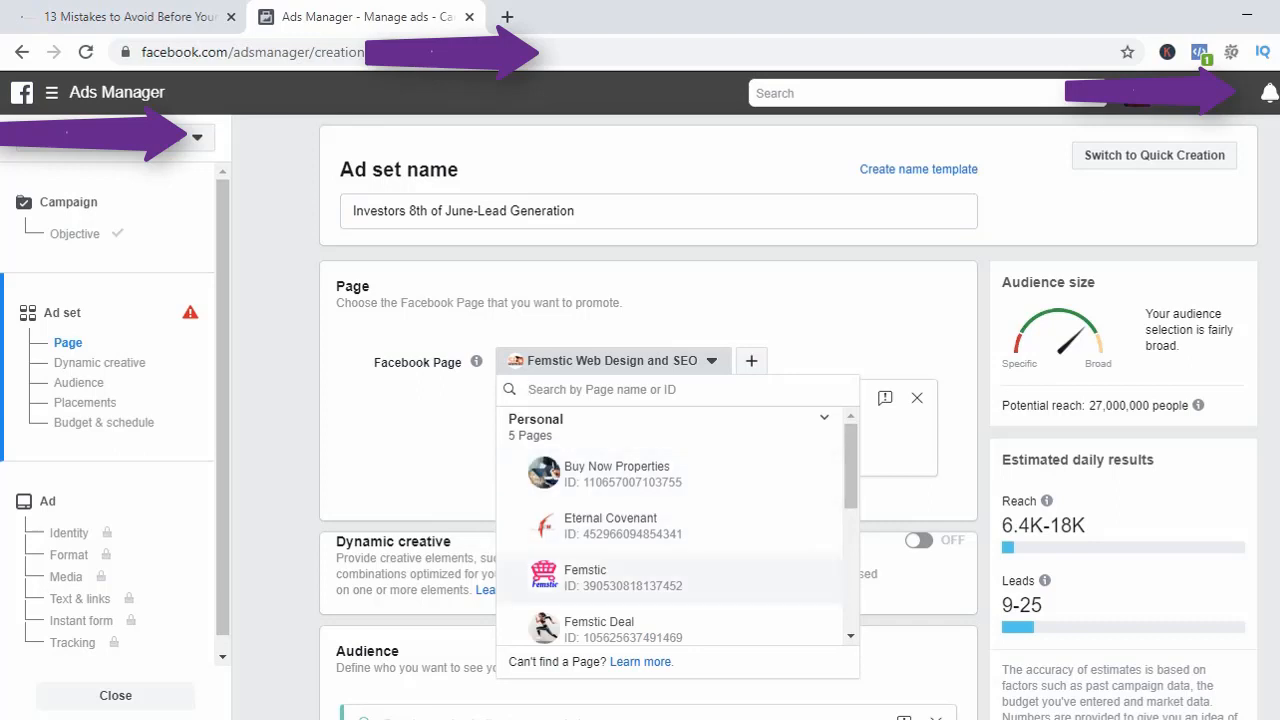
scroll(678, 525, down, 2)
scroll(678, 525, up, 1)
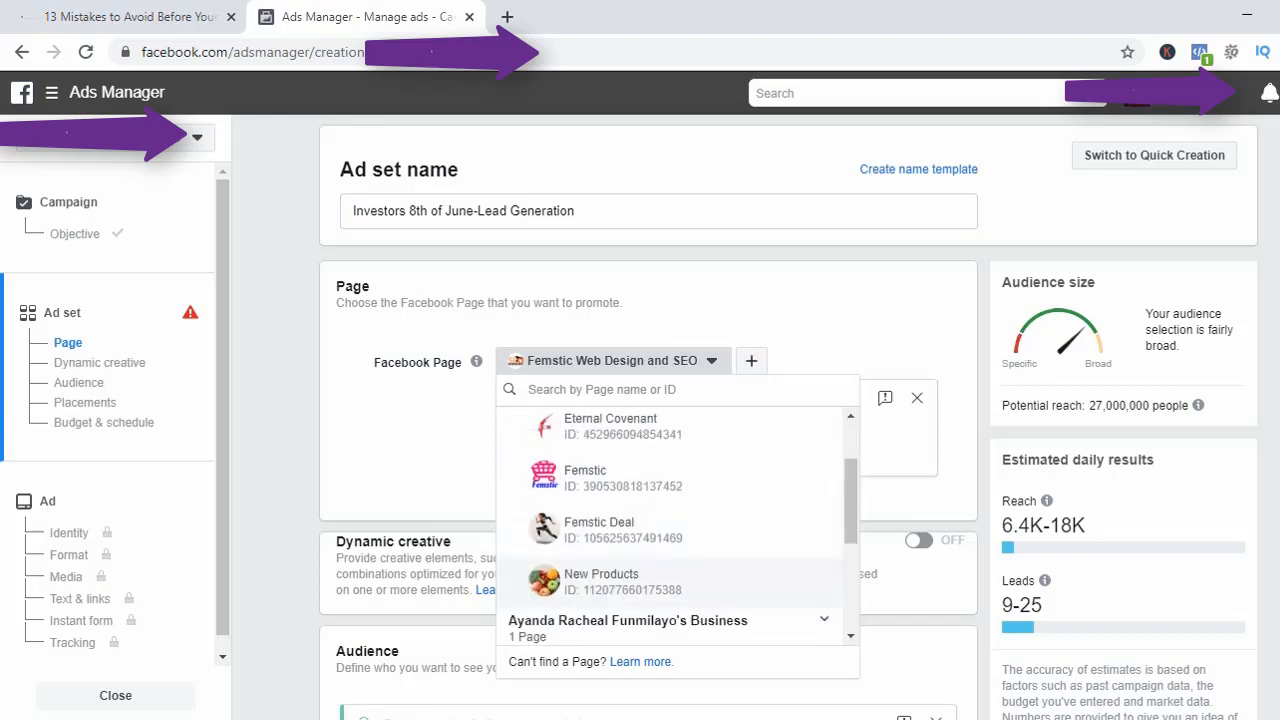
scroll(680, 475, up, 1)
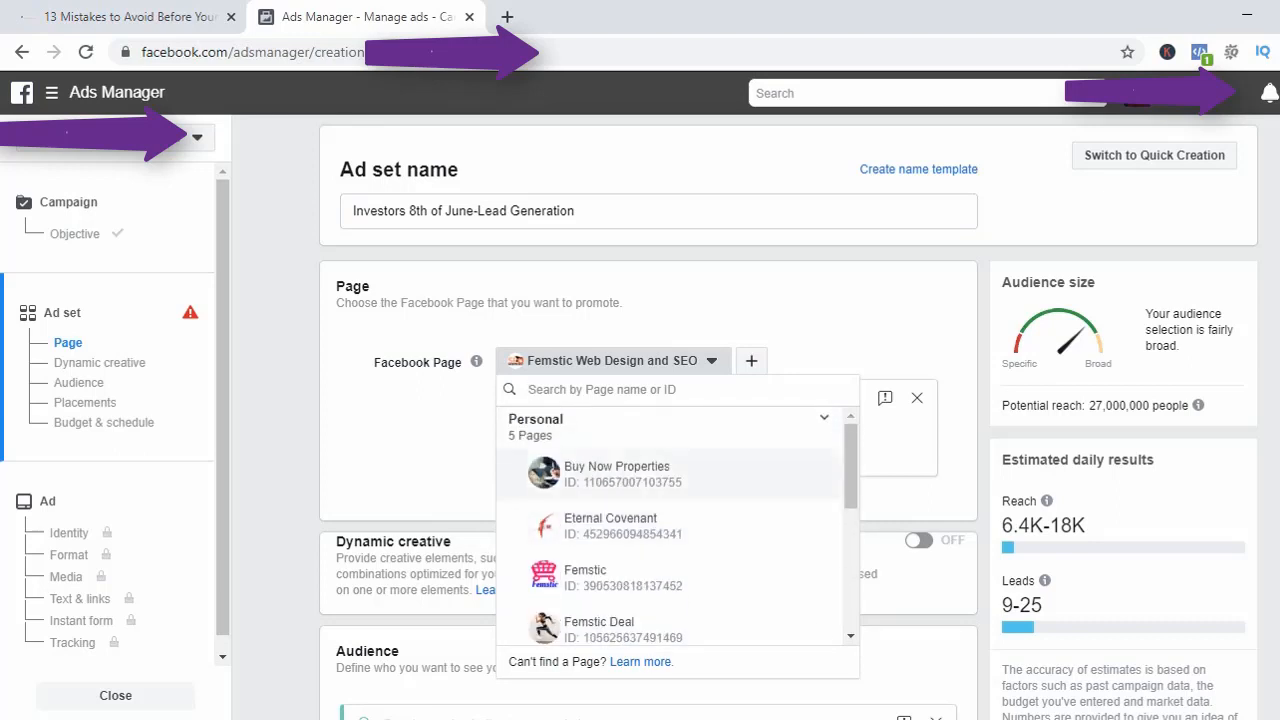
click(616, 473)
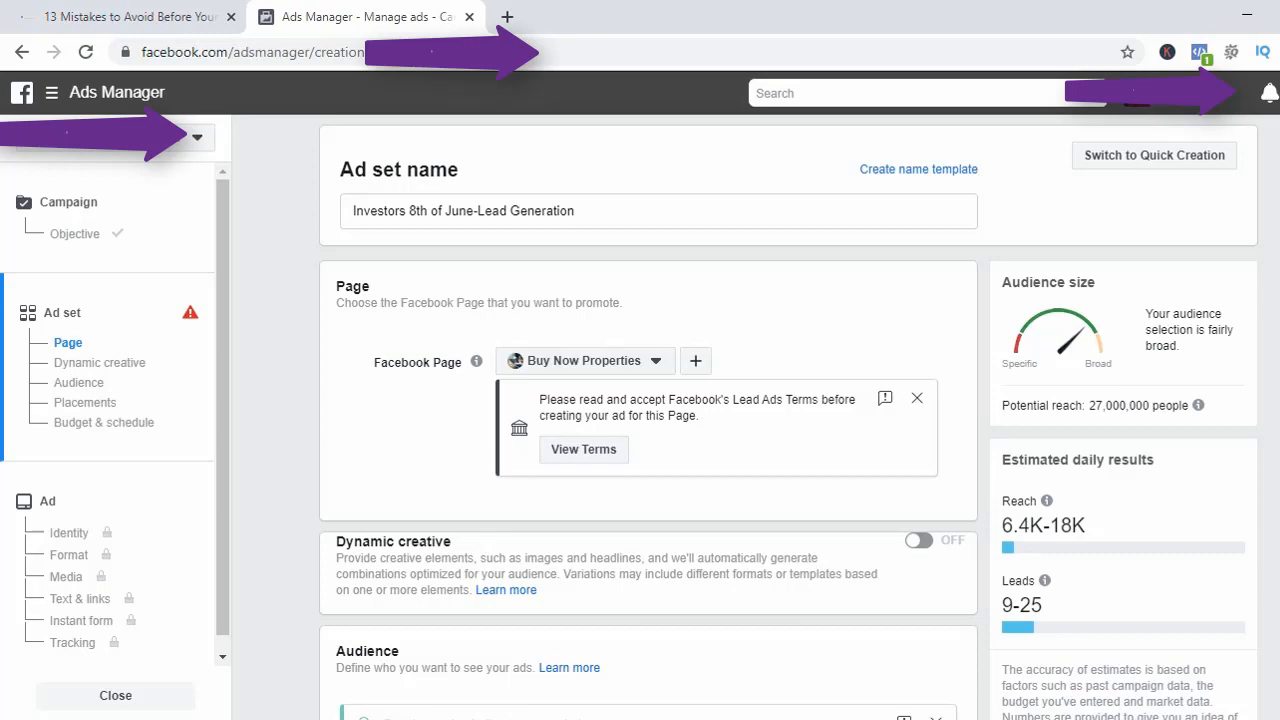
Check the saved audiences available for the ad set and return to creating a new audience.
scroll(648, 420, down, 5)
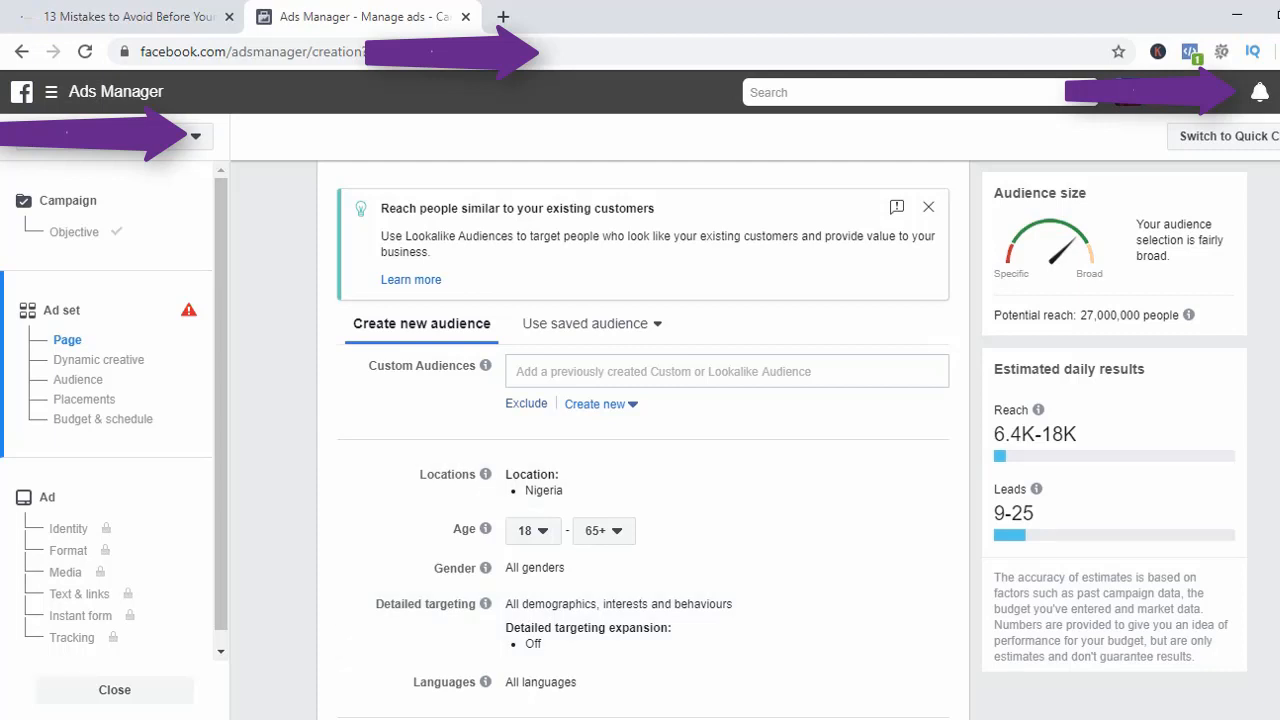
click(640, 371)
click(592, 324)
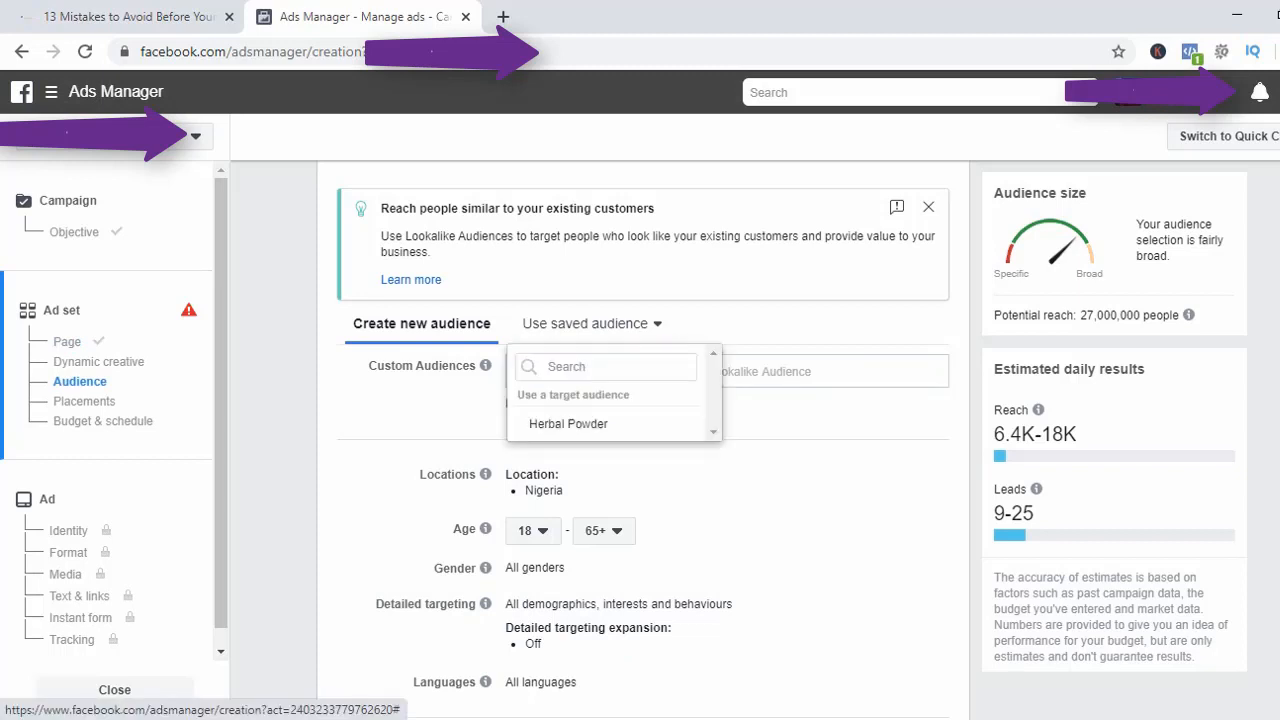
click(422, 324)
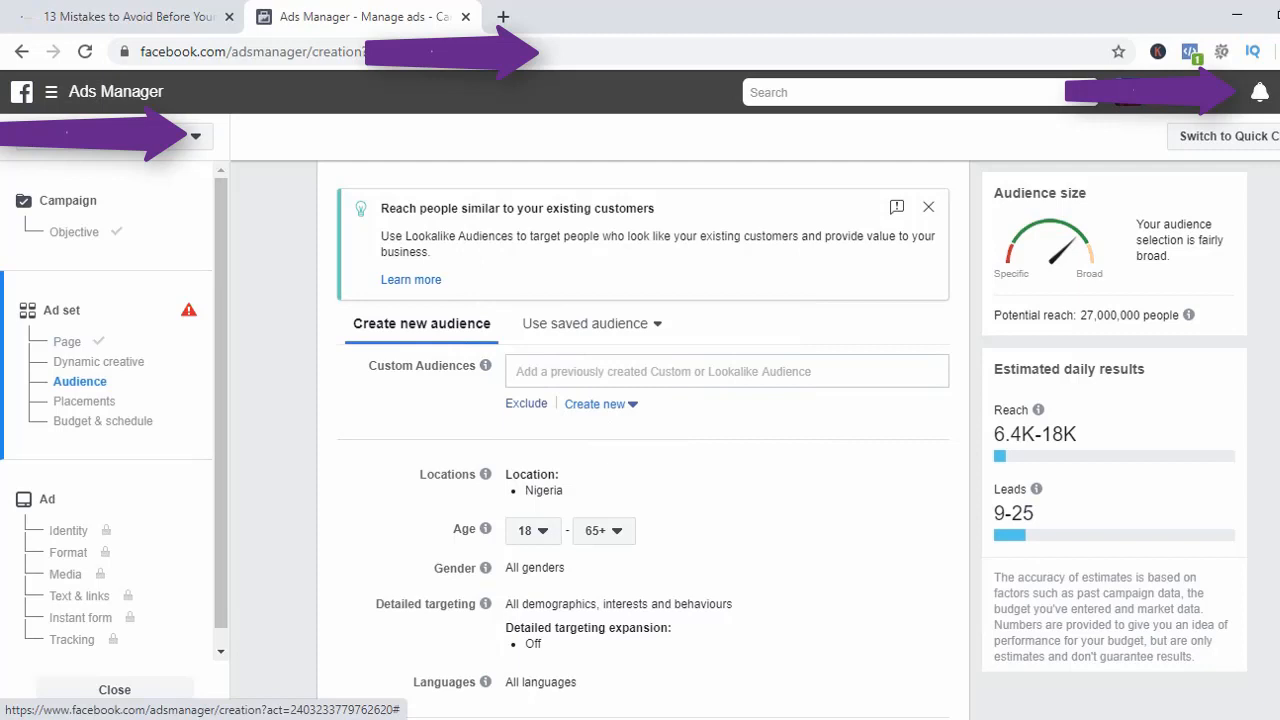
Check the custom audiences field and the location targeting options, keeping People living in or recently in this location for Nigeria.
click(640, 371)
key(Escape)
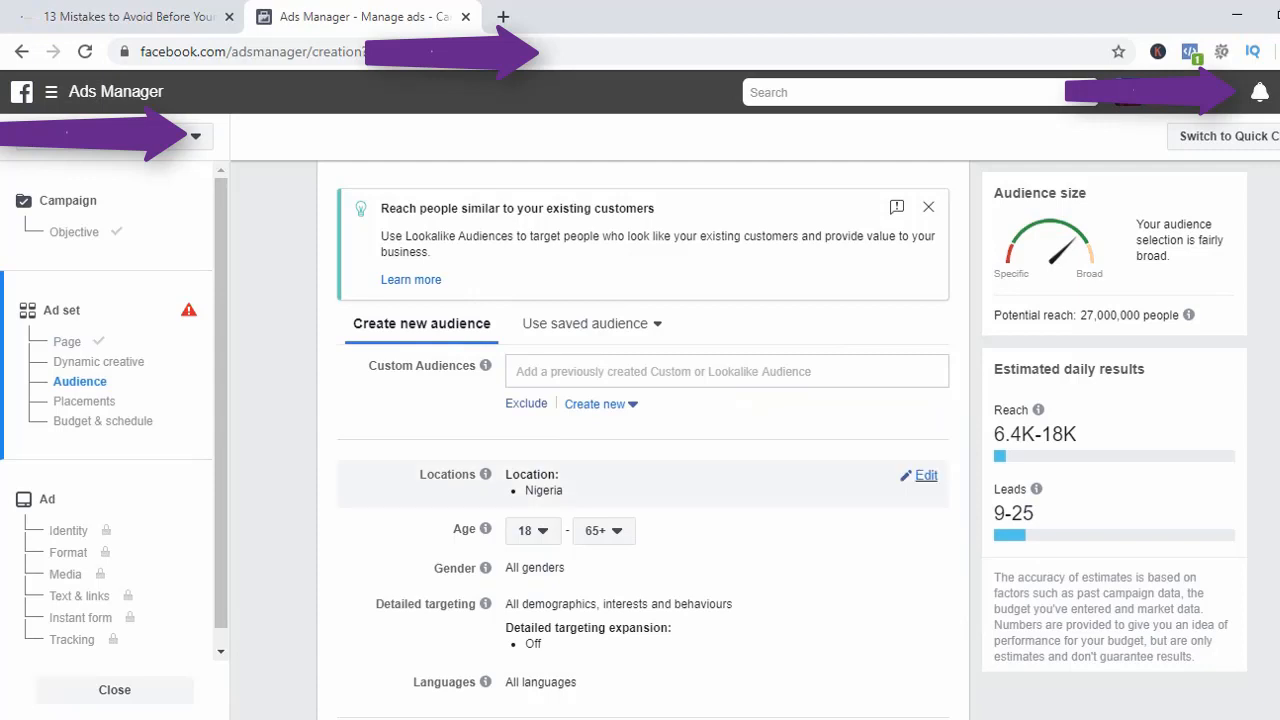
click(926, 476)
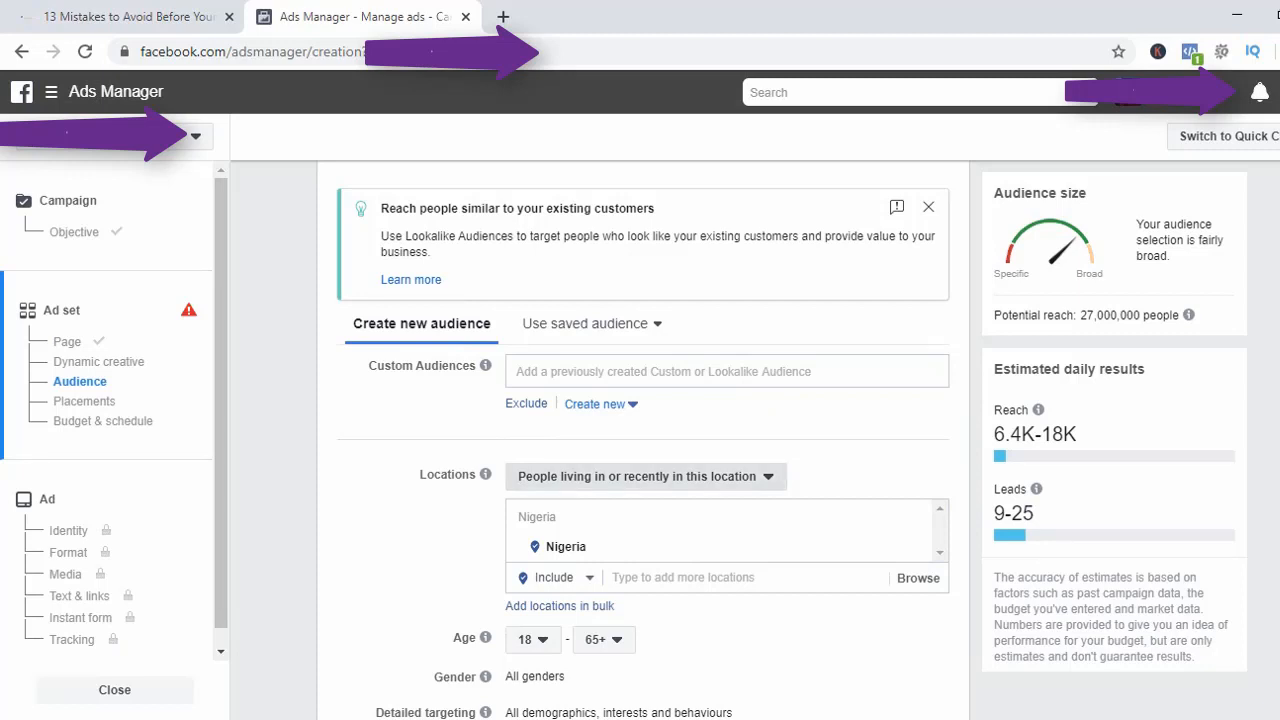
click(646, 476)
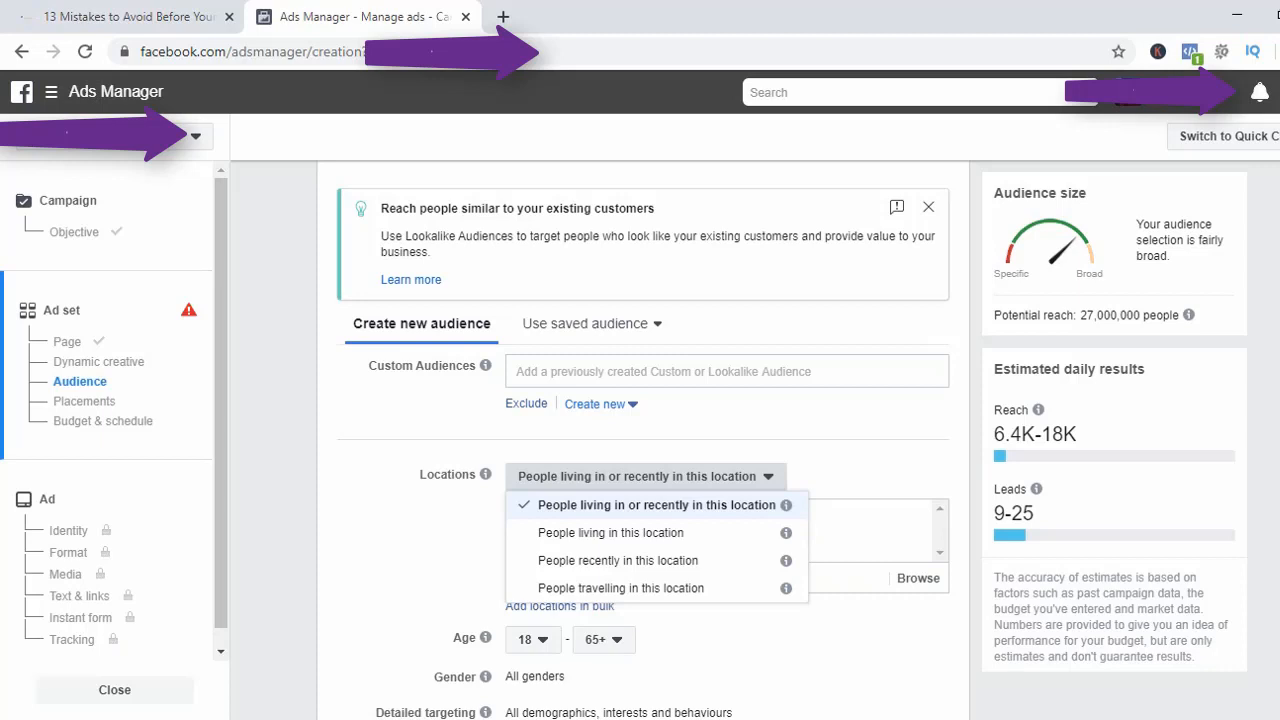
key(Escape)
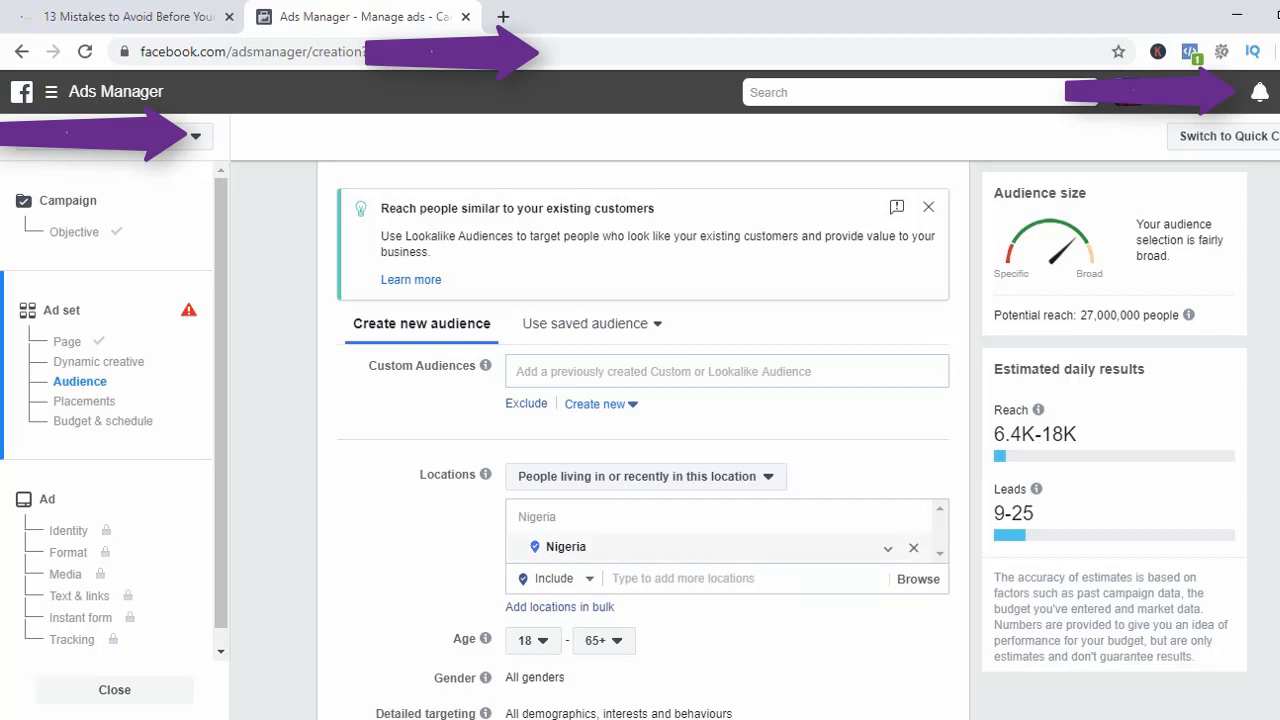
Set the audience age range to 30 to 64.
scroll(485, 494, down, 3)
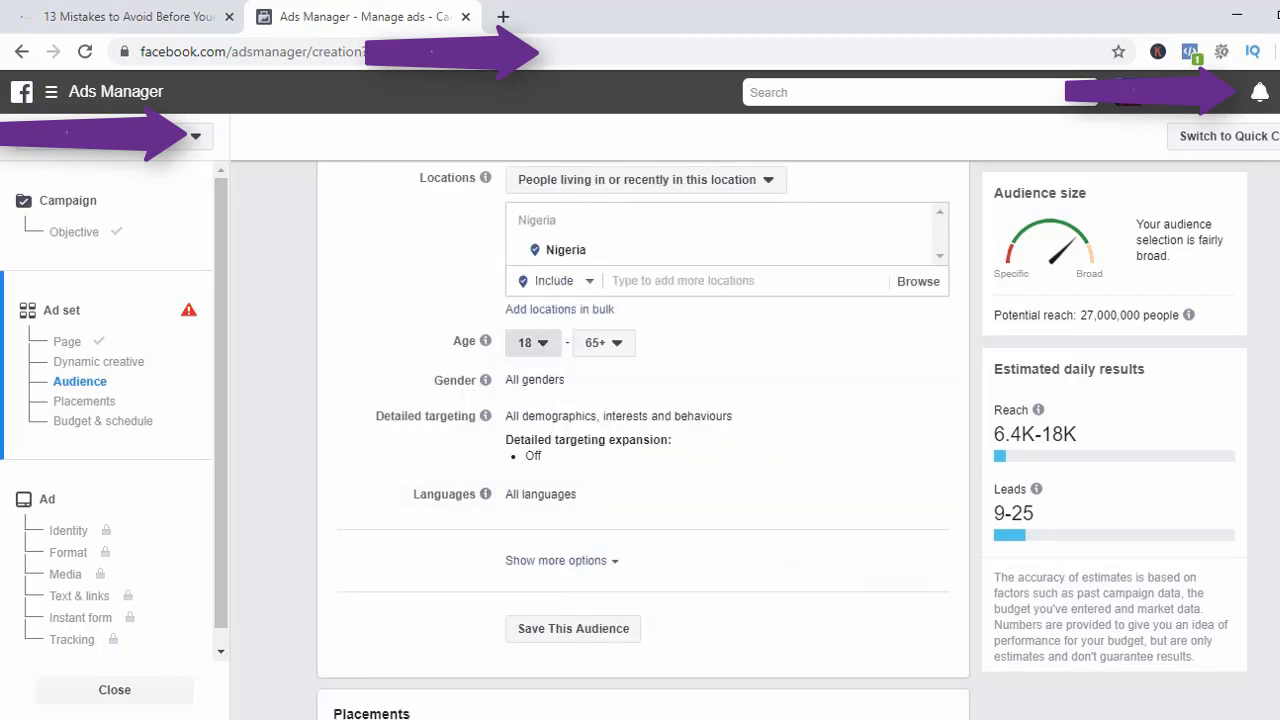
click(533, 342)
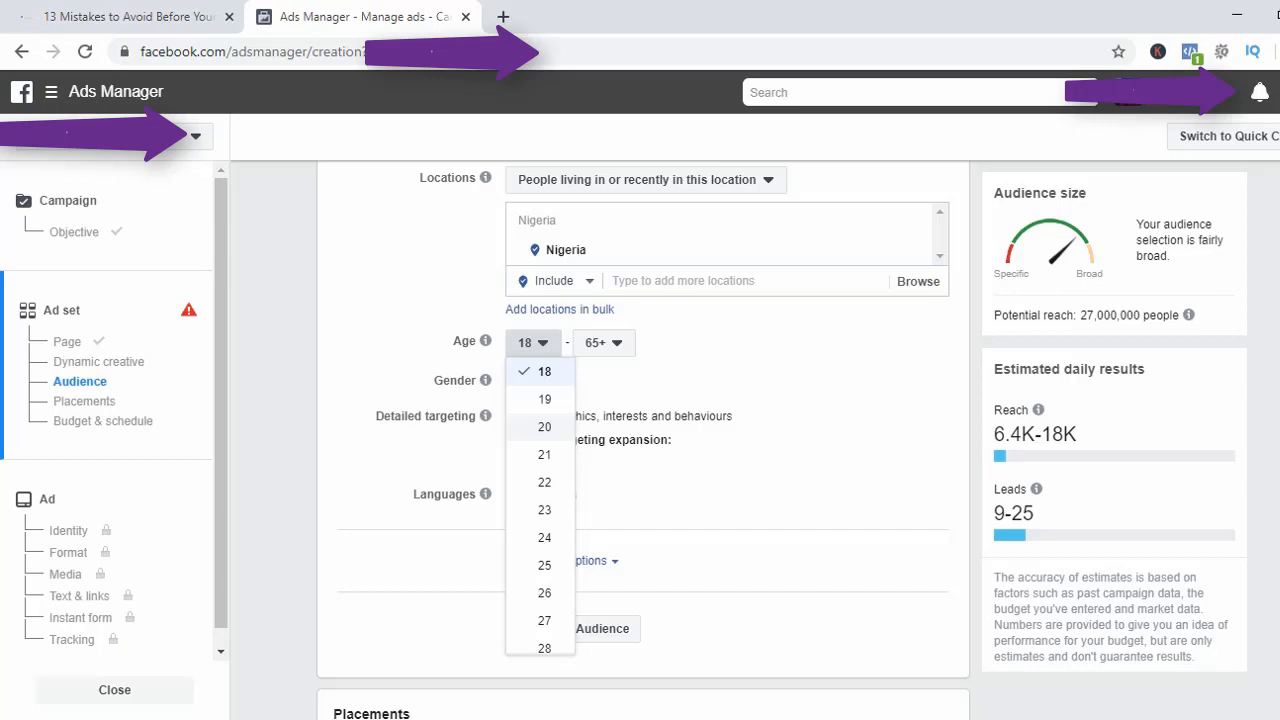
scroll(540, 480, down, 2)
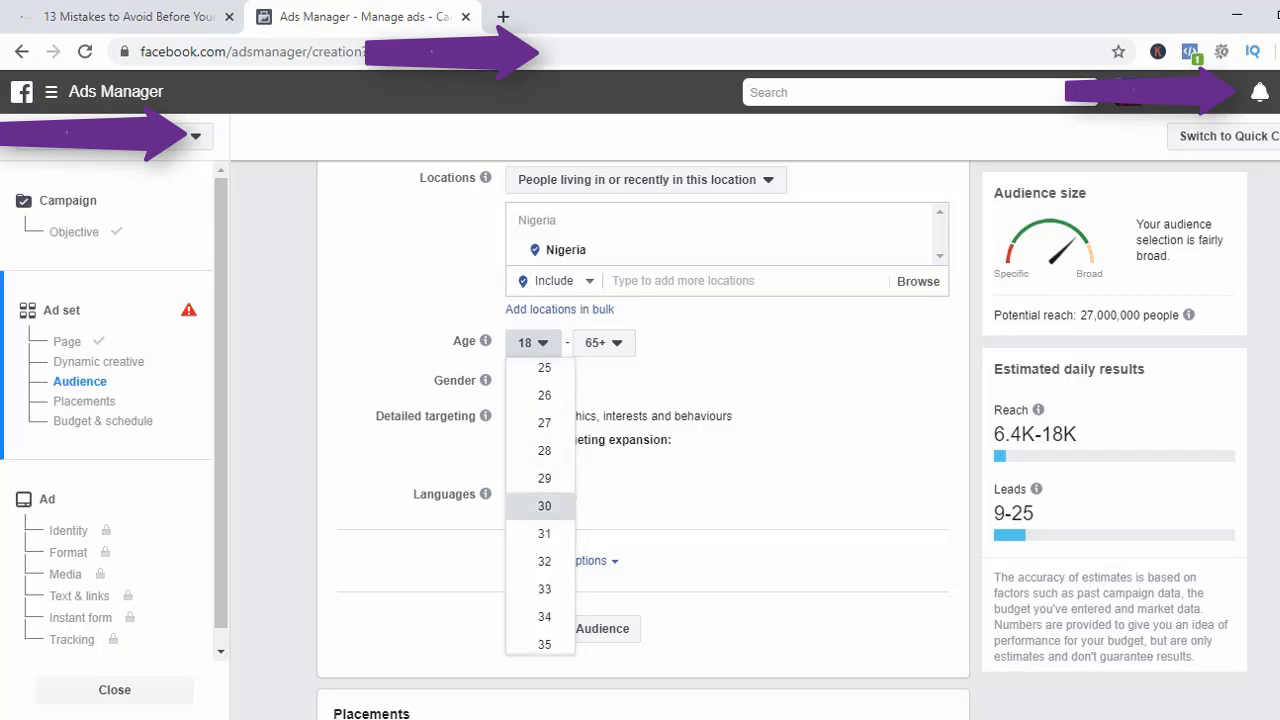
click(544, 505)
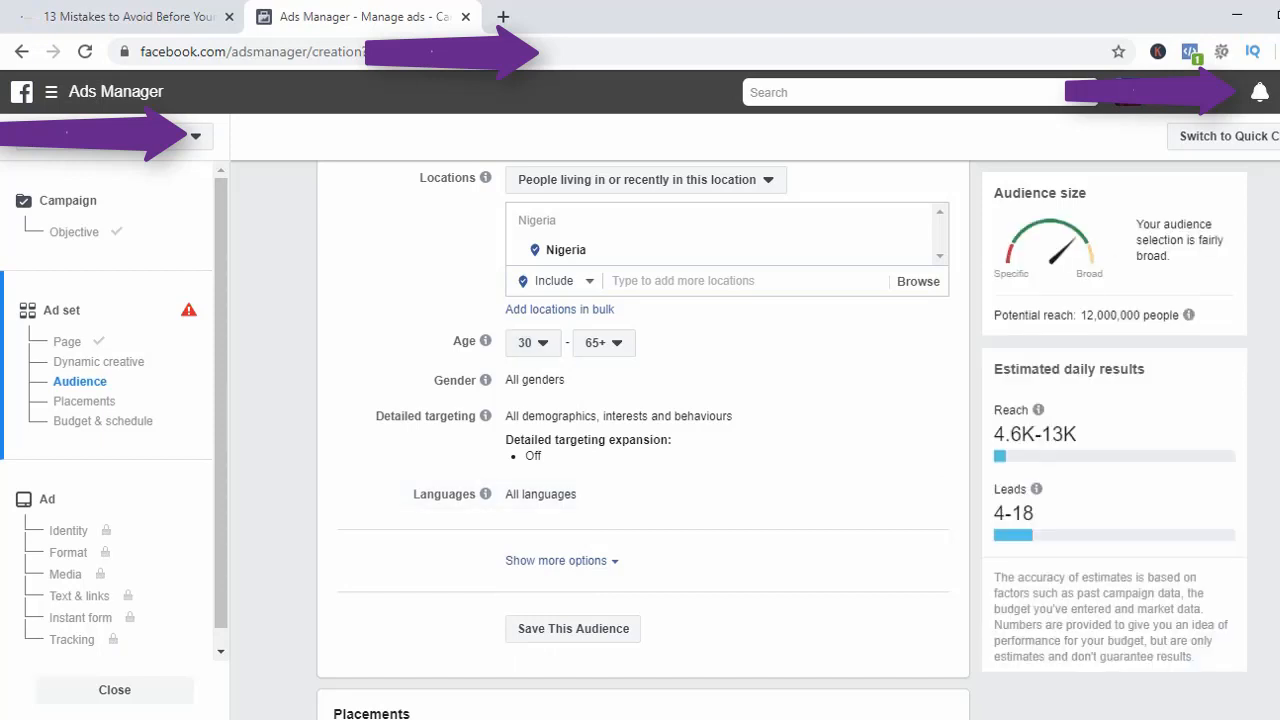
click(603, 342)
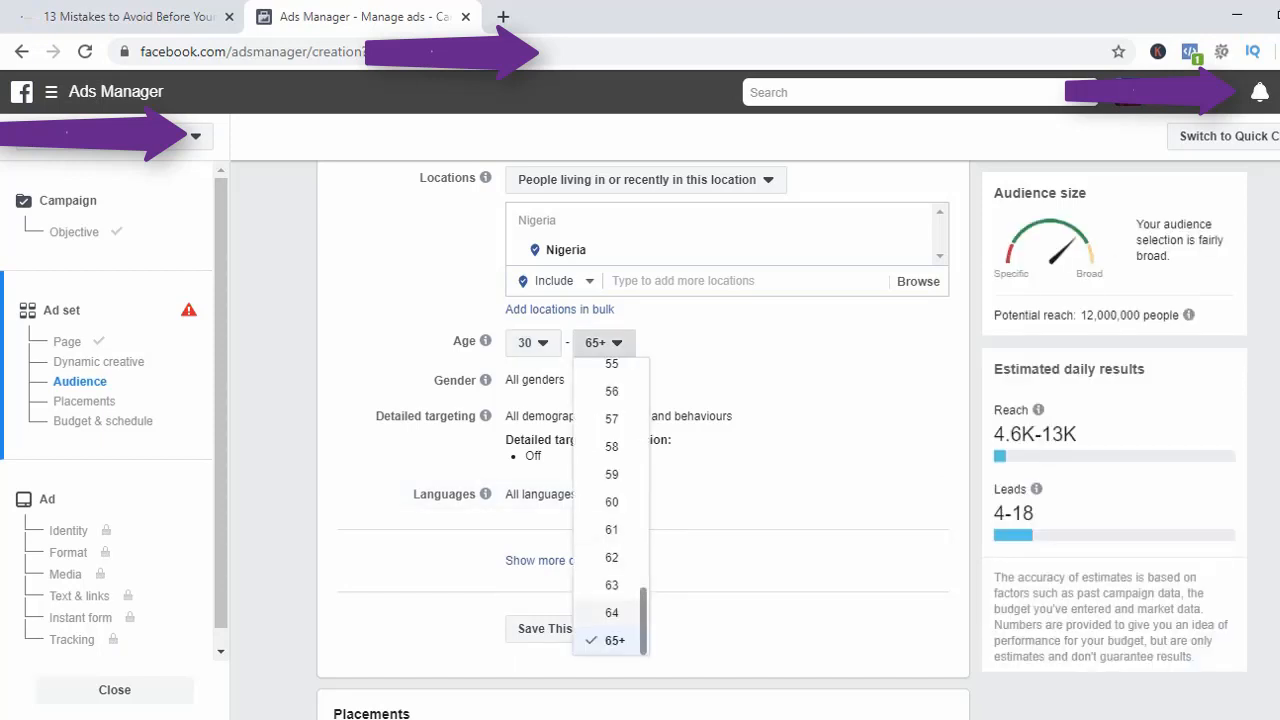
click(611, 612)
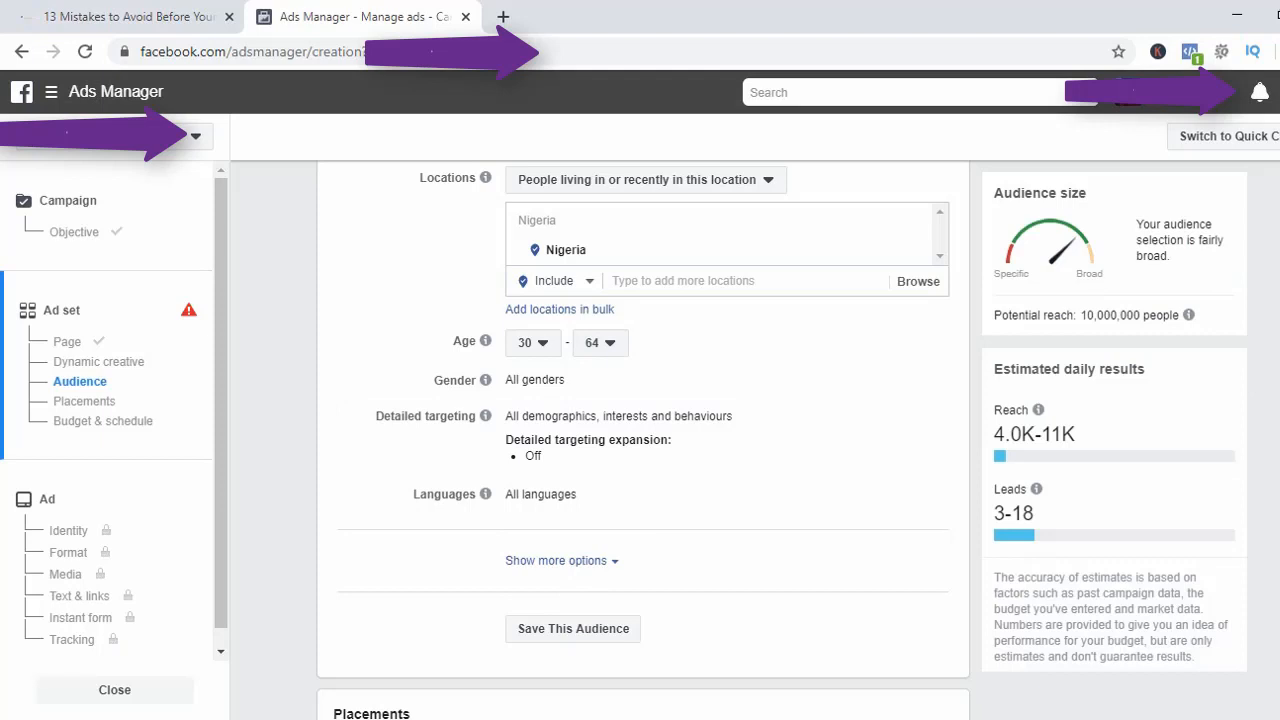
Set the ad set's daily budget to ₦5,000.
scroll(640, 380, down, 10)
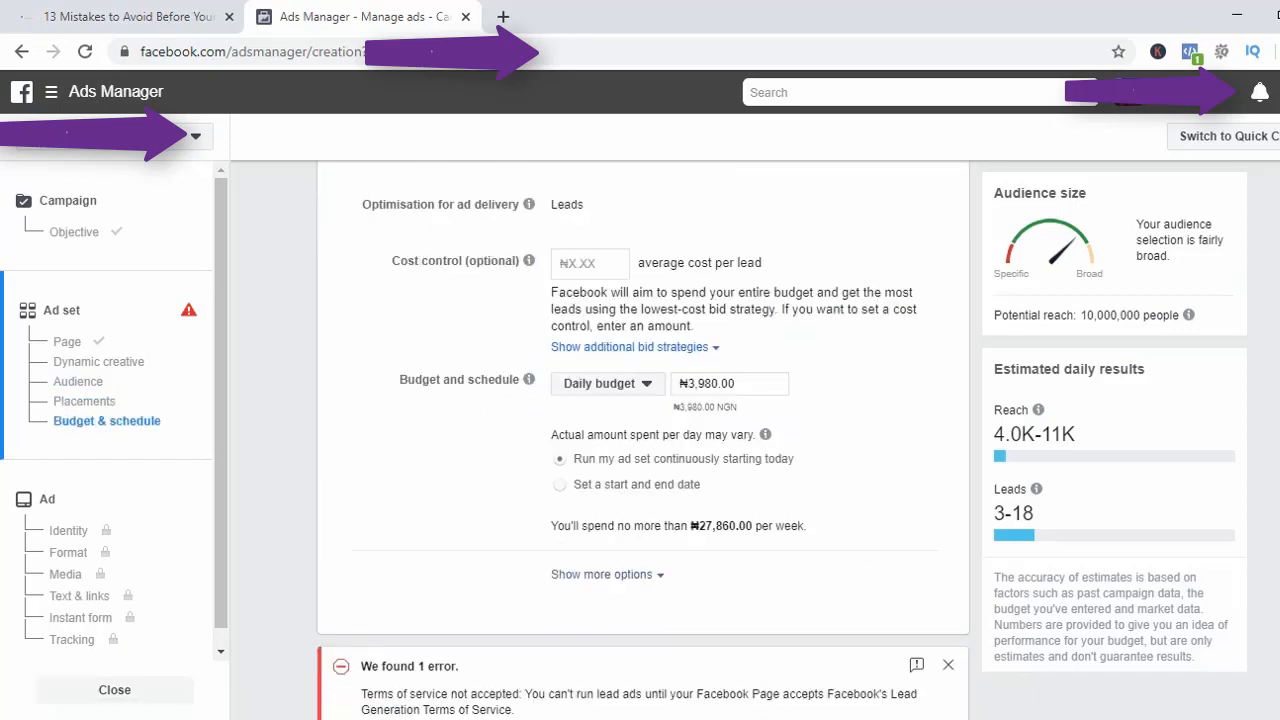
drag(739, 384, 718, 384)
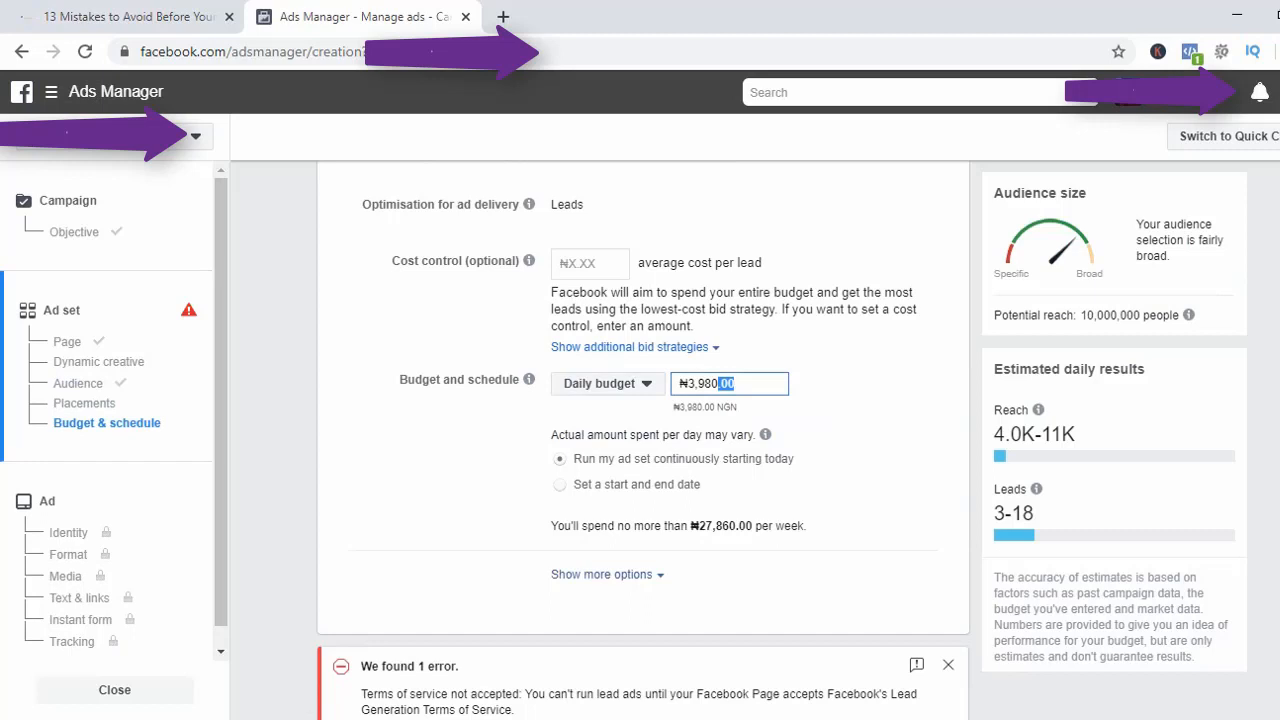
mouse_move(1036, 489)
drag(729, 384, 693, 384)
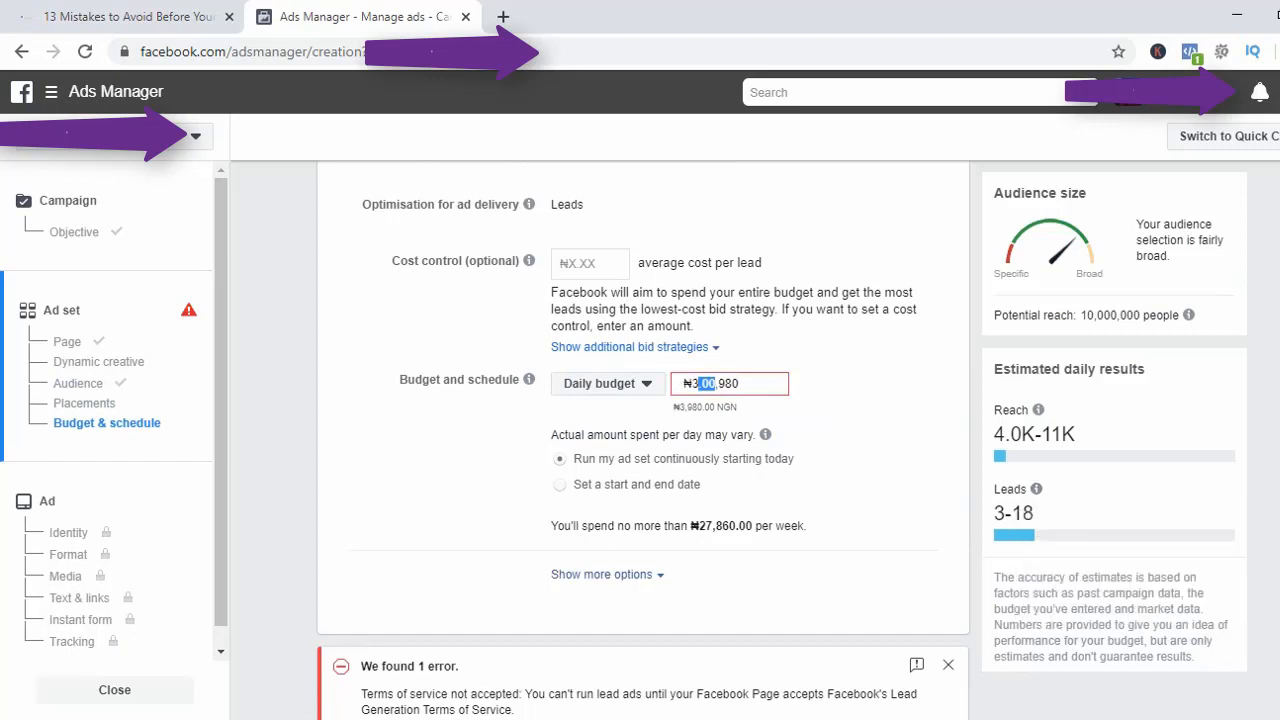
click(743, 384)
key(shift+Left)
key(shift+Left)
key(shift+Left)
key(shift+Left)
key(shift+Left)
key(shift+Left)
key(shift+Left)
key(shift+Left)
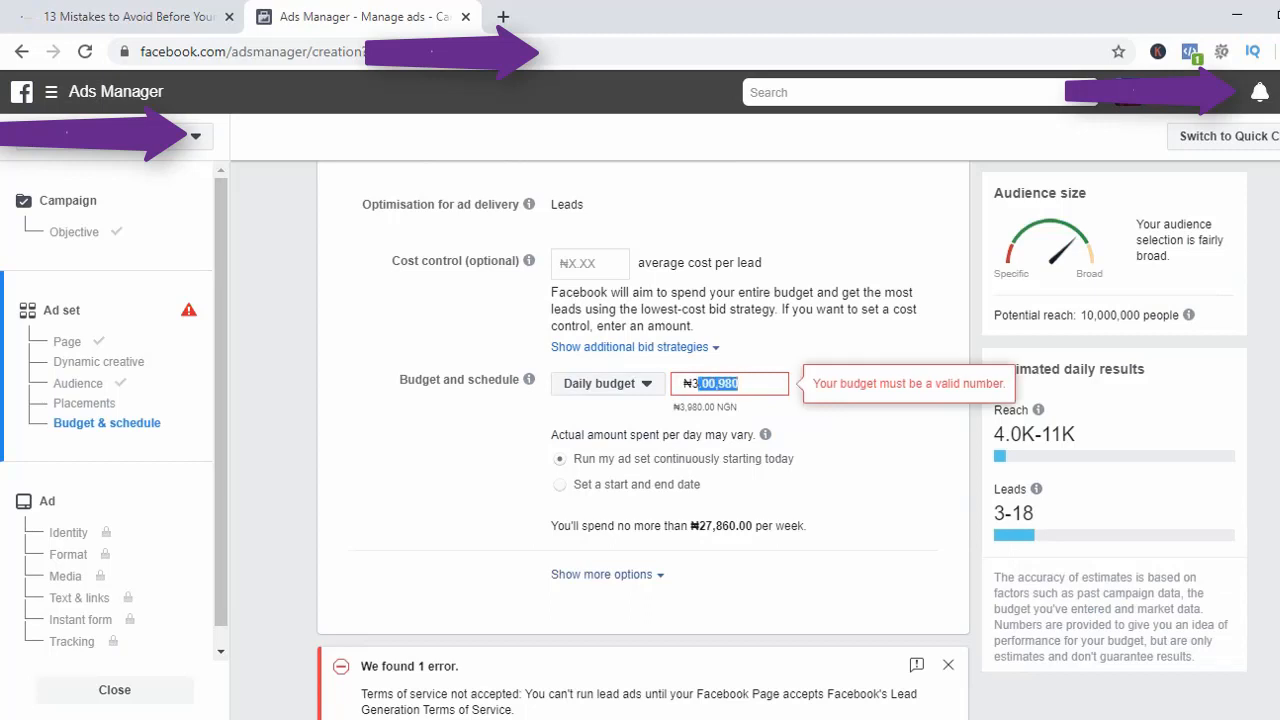
text(5000)
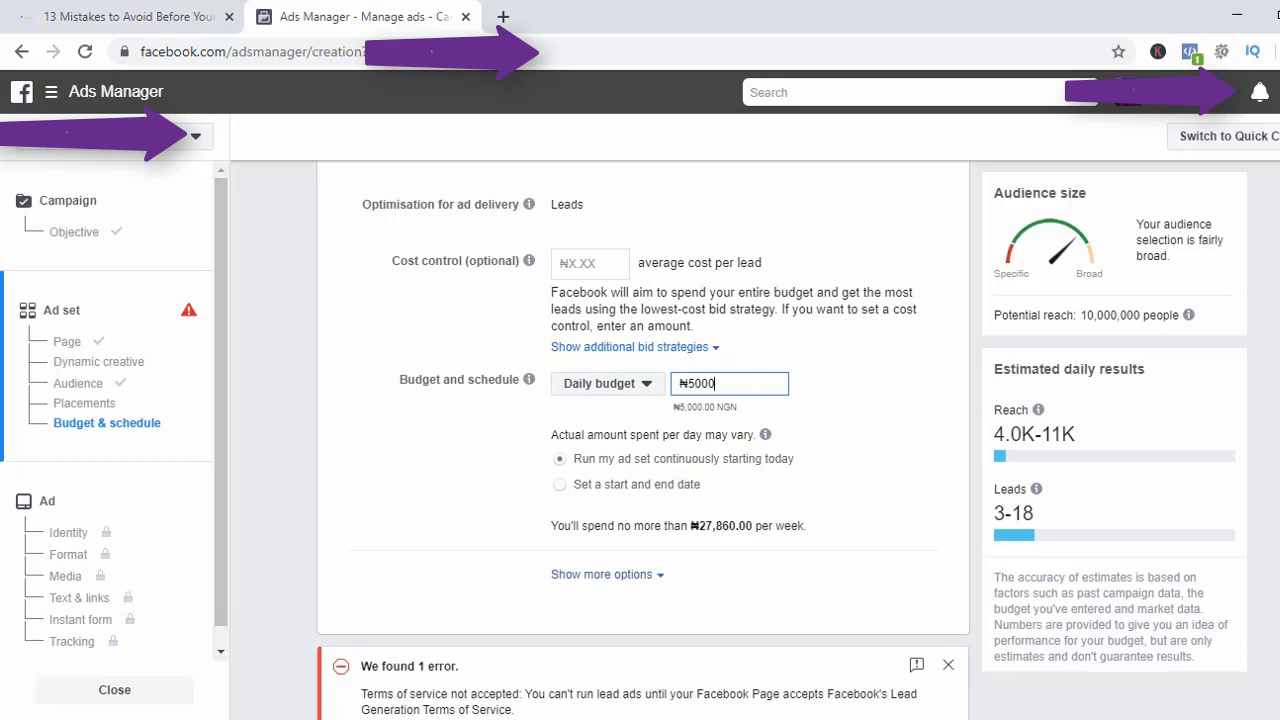
key(Return)
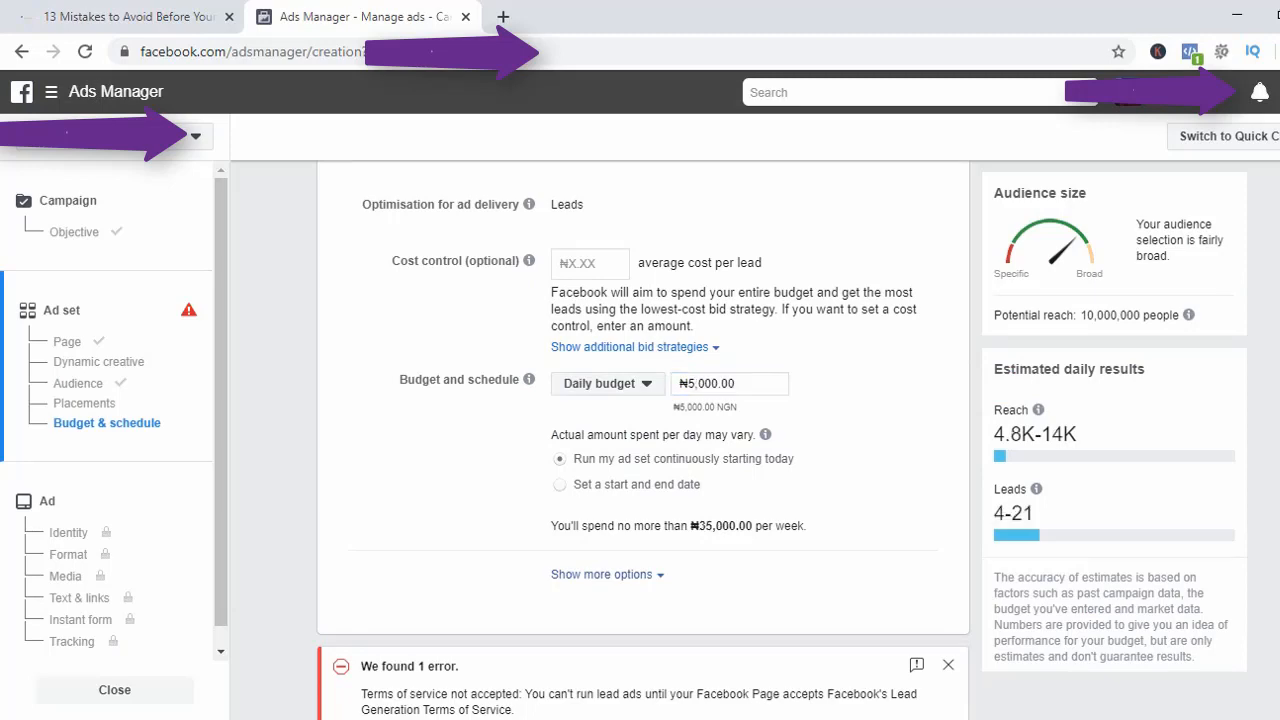
Lower the audience's minimum age to 26.
scroll(643, 440, up, 10)
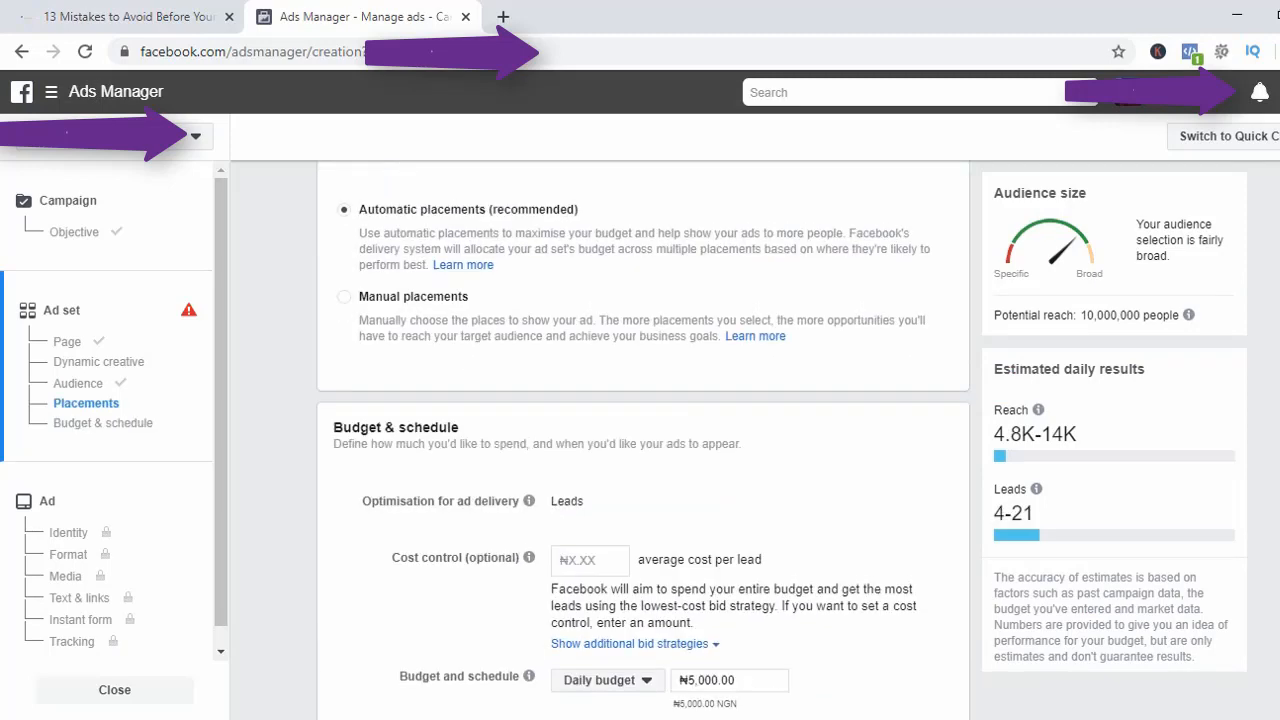
scroll(643, 440, up, 2)
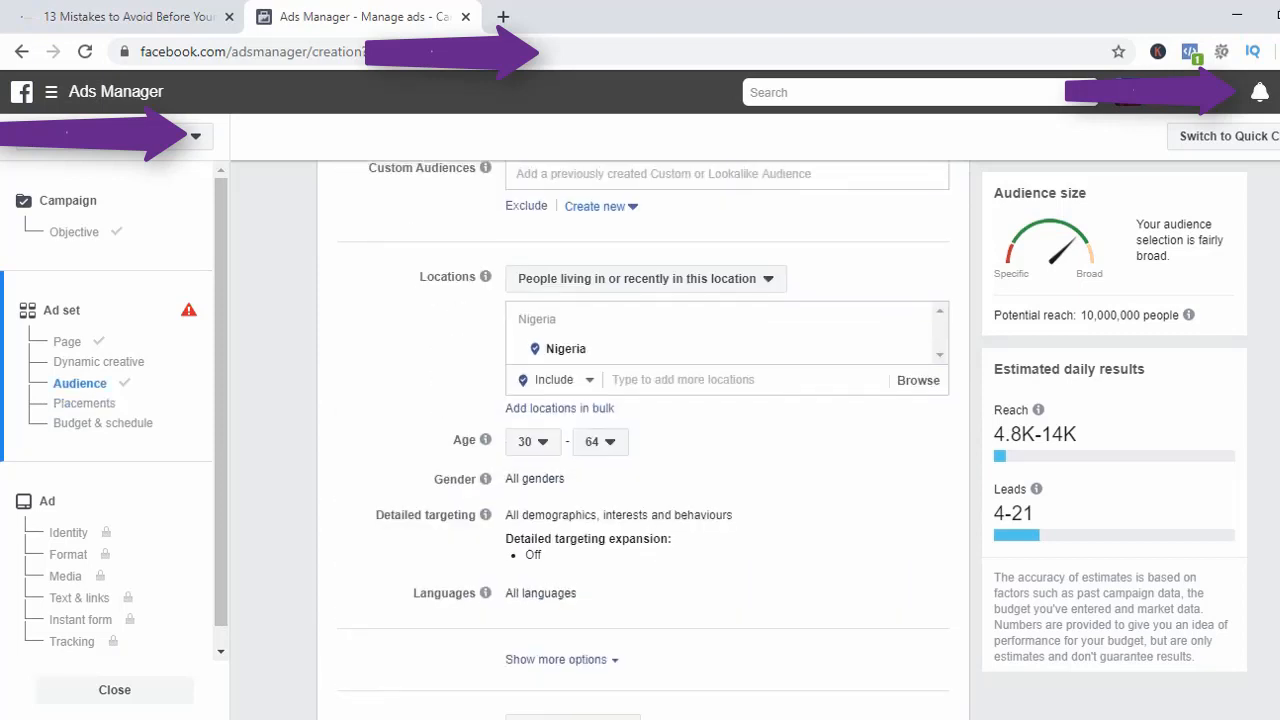
click(533, 442)
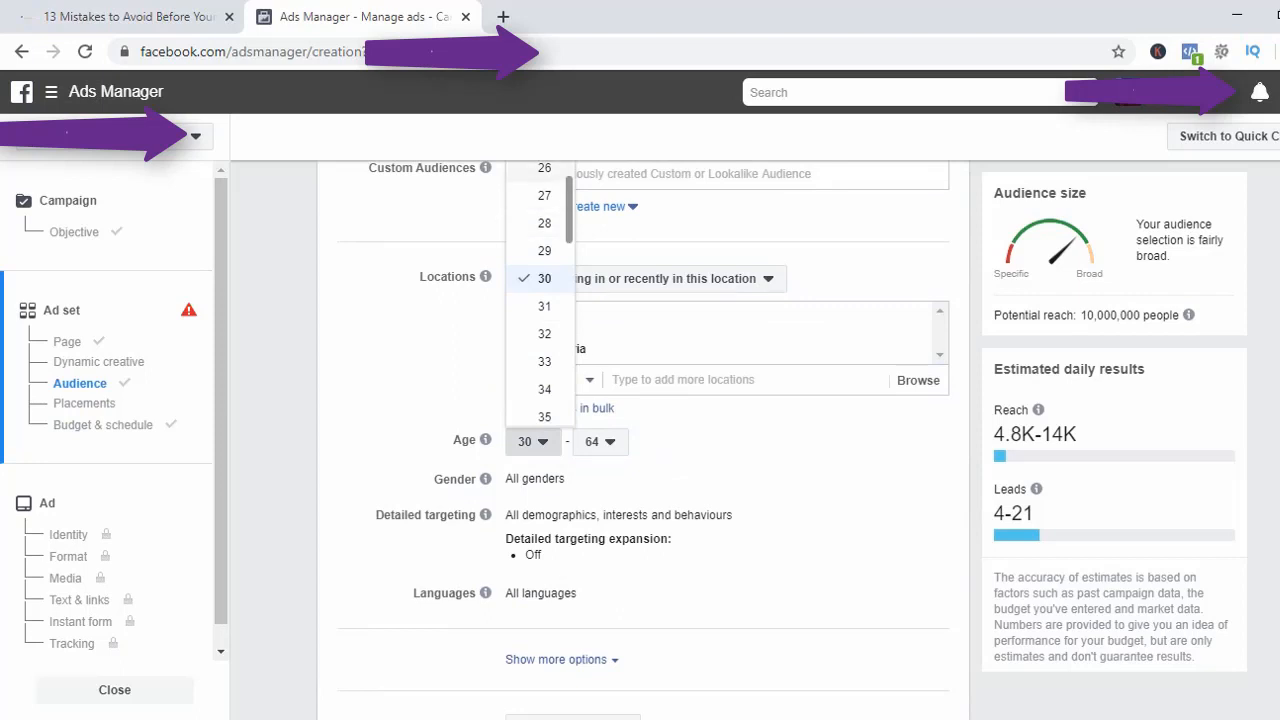
click(544, 169)
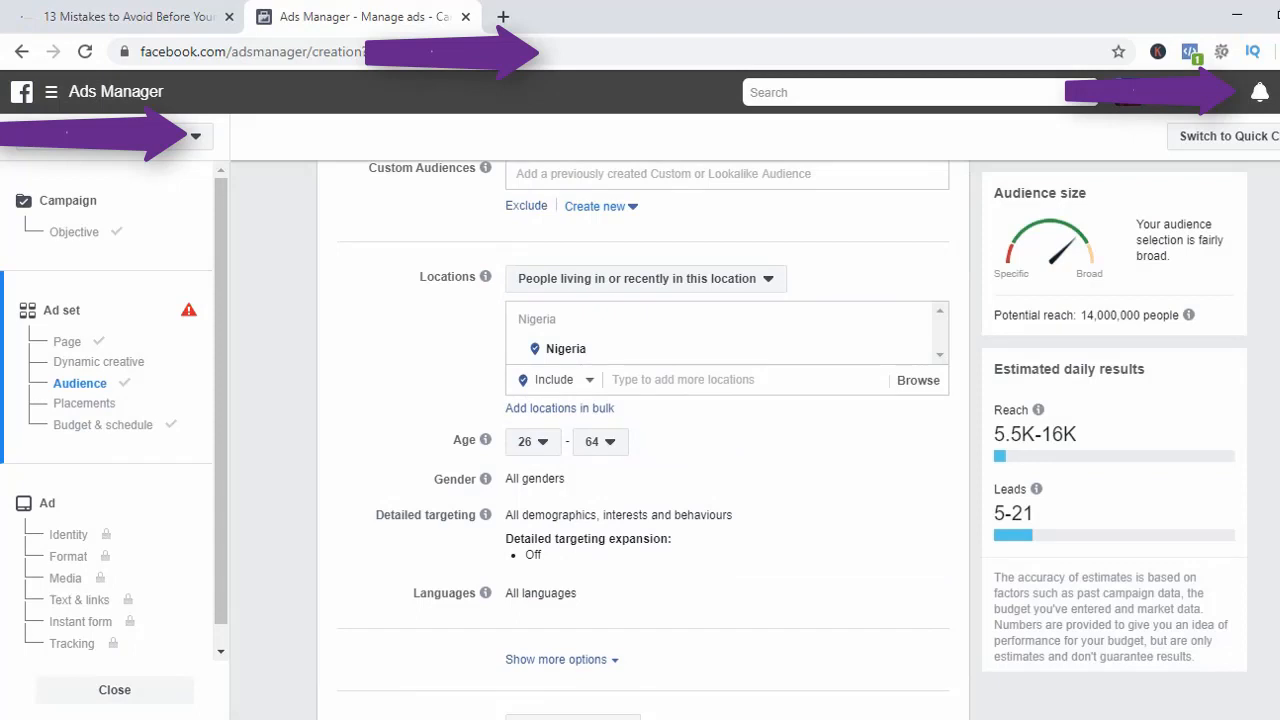
Open the audience's gender setting and leave it on All.
scroll(644, 440, up, 1)
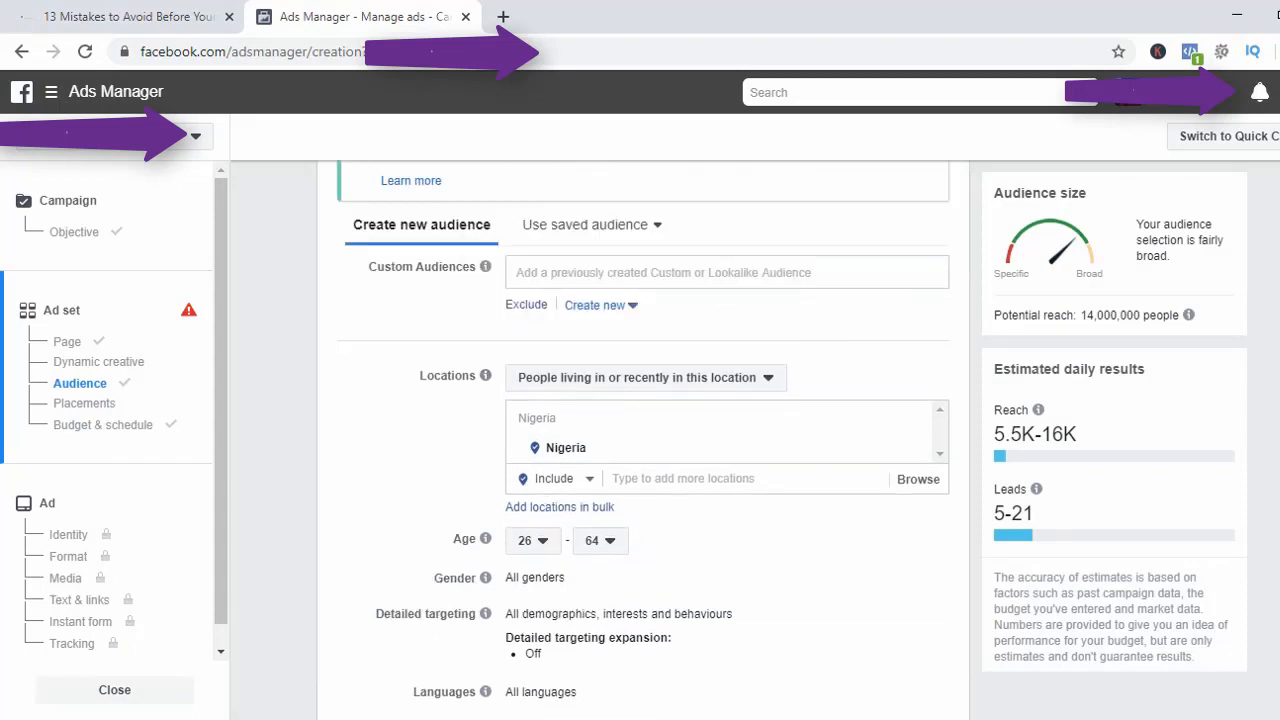
mouse_move(1036, 489)
scroll(640, 380, down, 2)
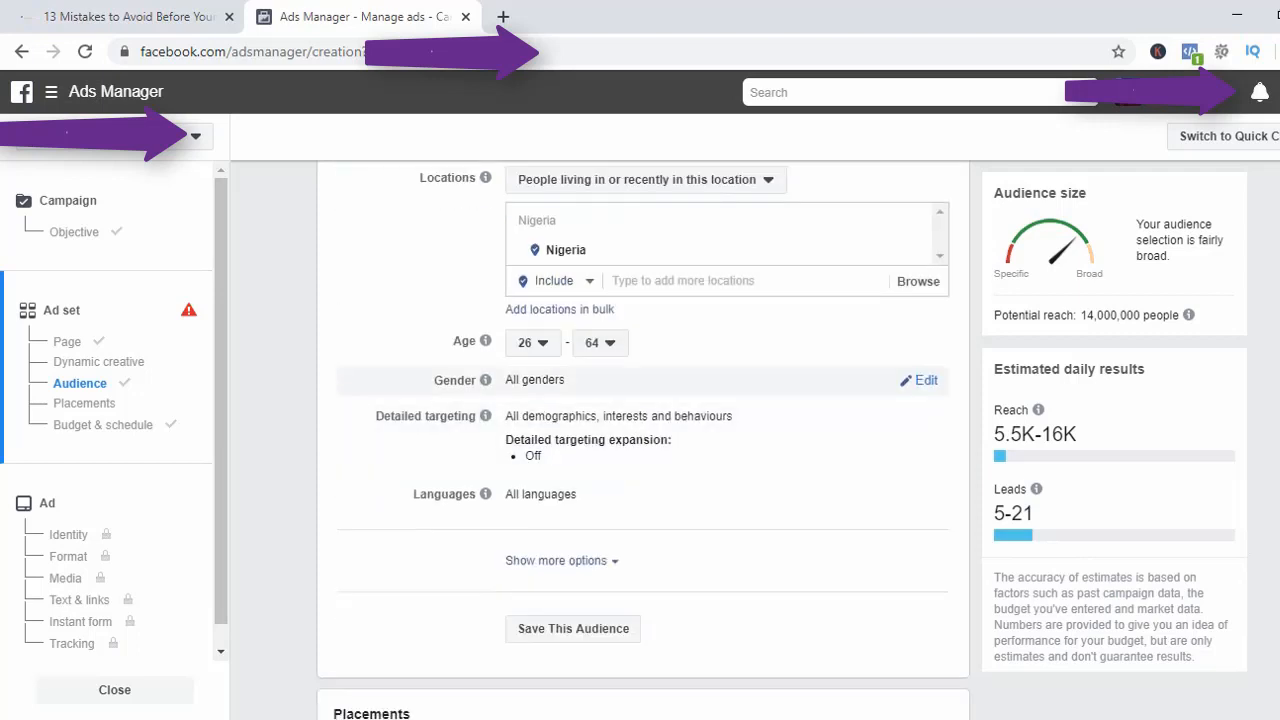
click(926, 381)
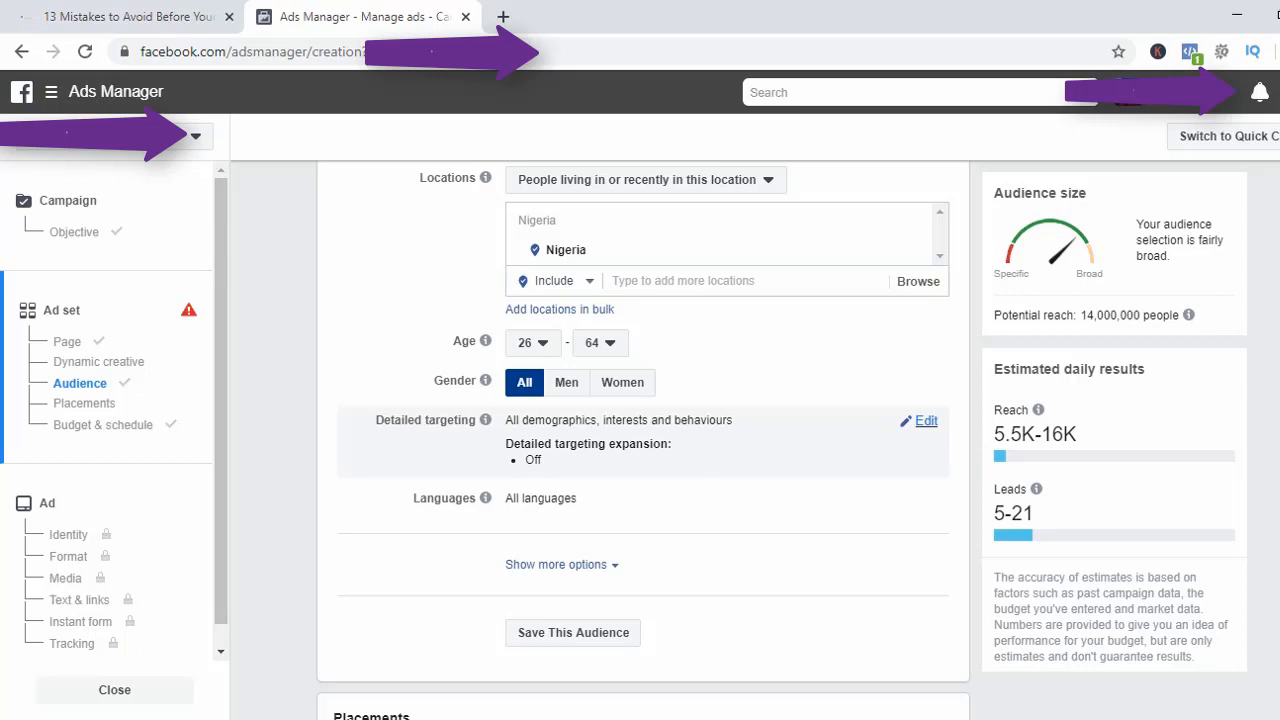
Open detailed targeting for editing, search for "investors" and include the Real Estate Investors interest.
click(920, 420)
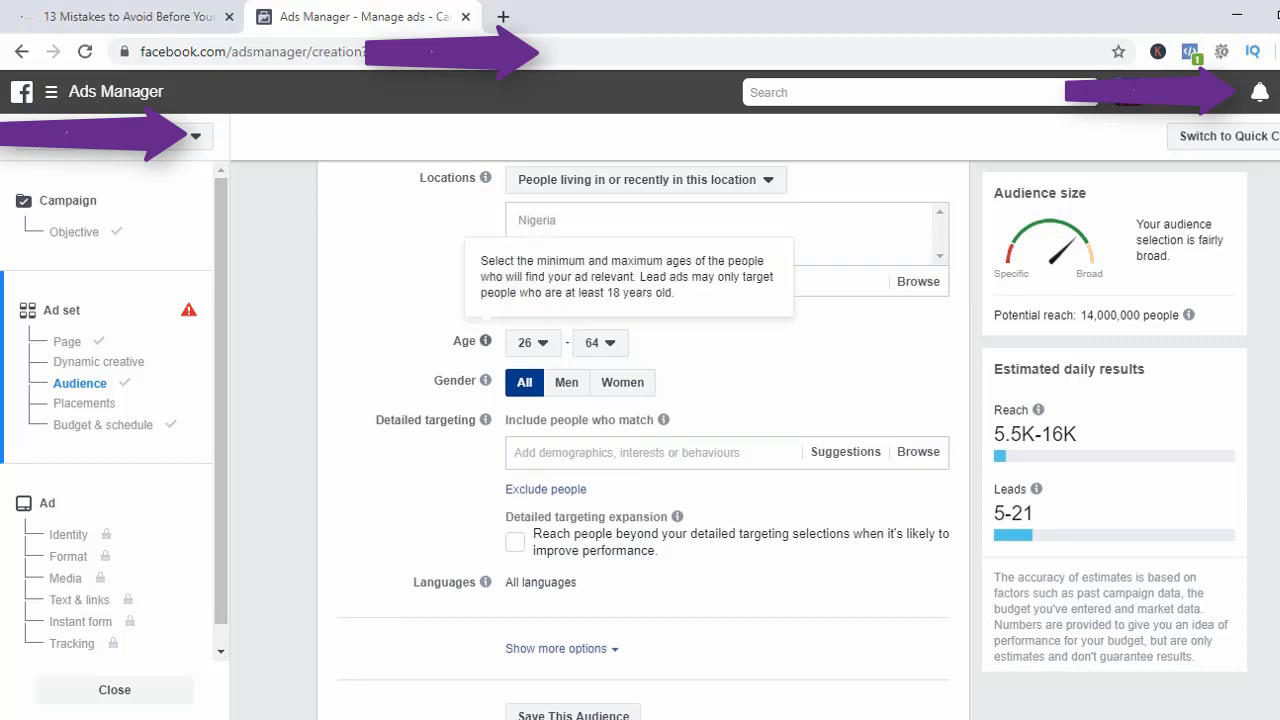
scroll(640, 440, up, 2)
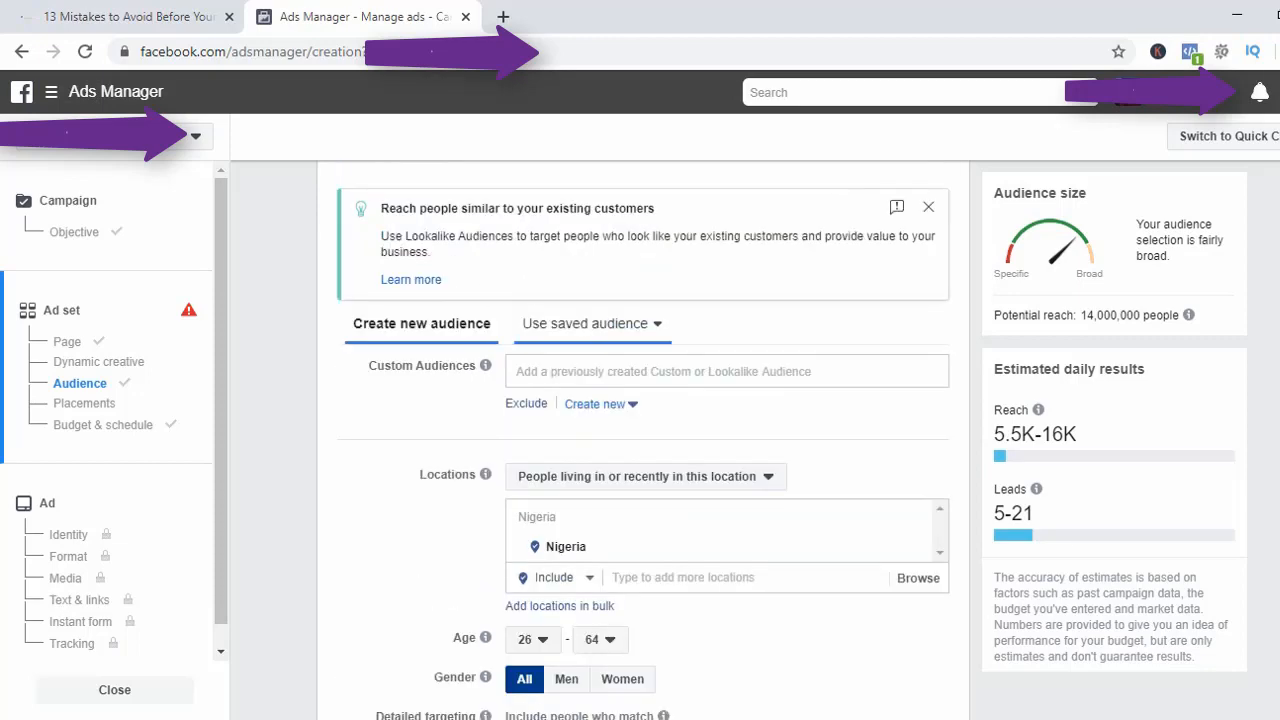
scroll(640, 440, down, 2)
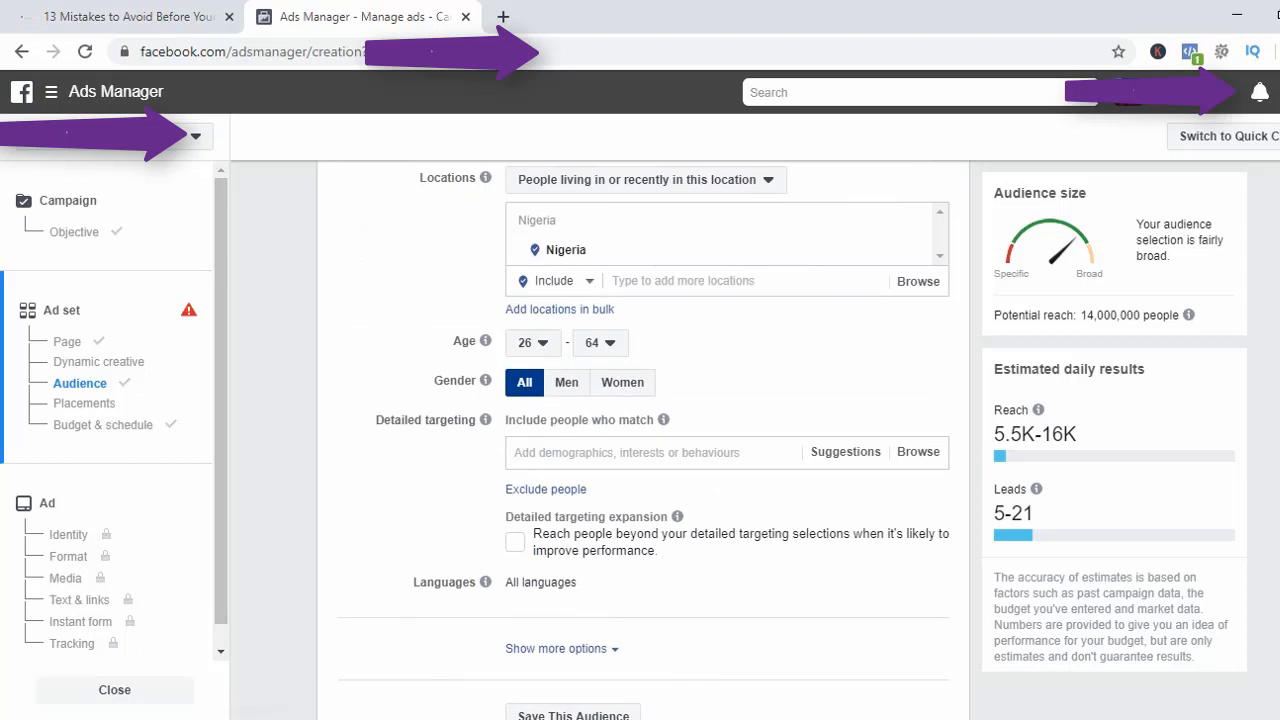
click(650, 452)
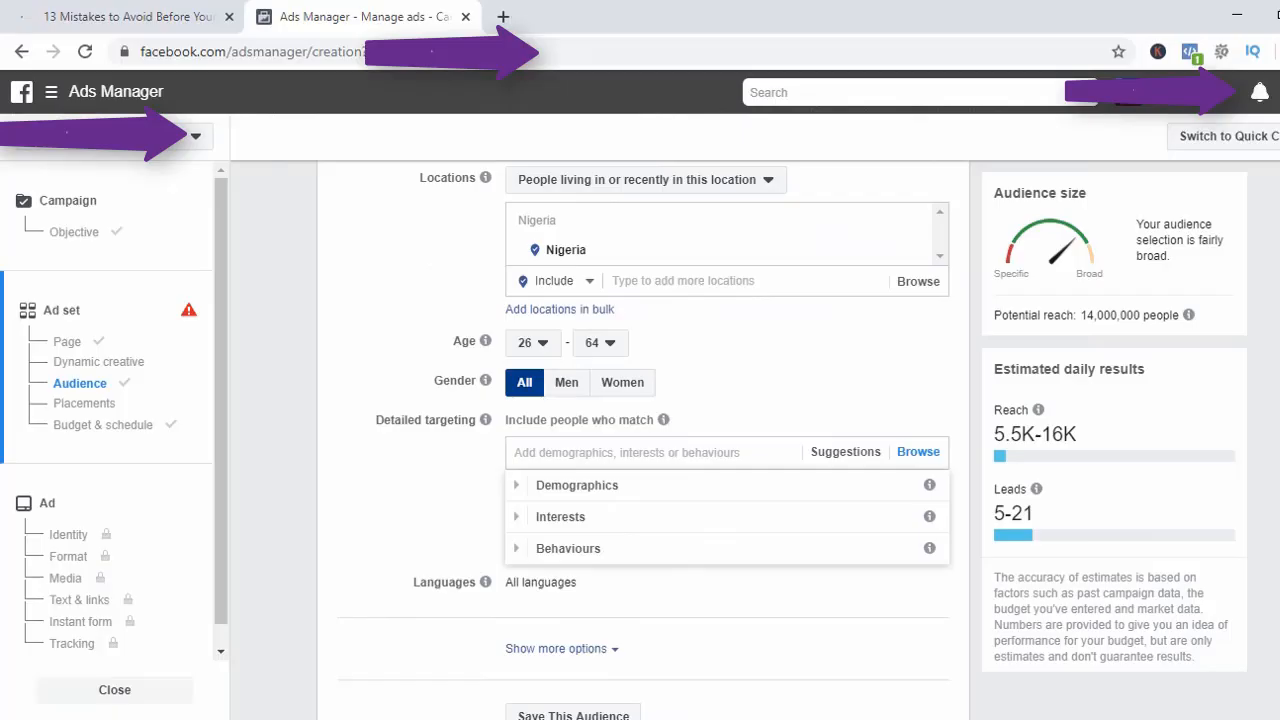
click(627, 453)
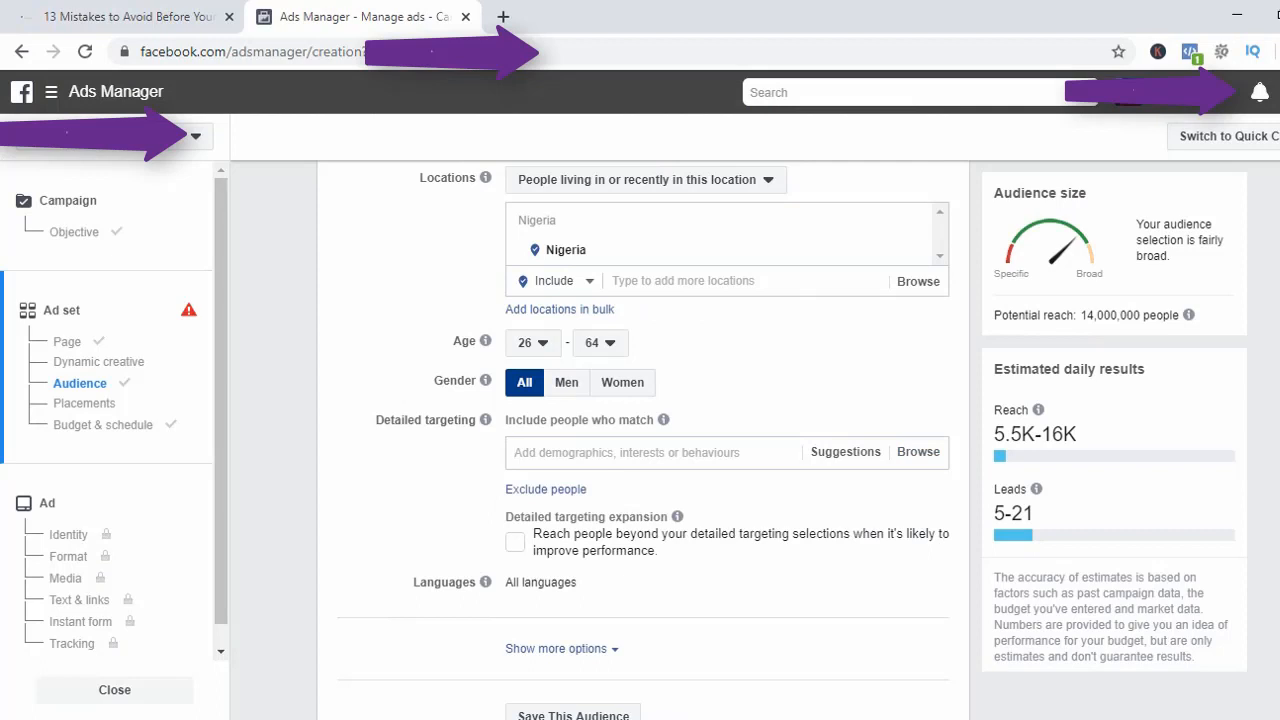
text(inv)
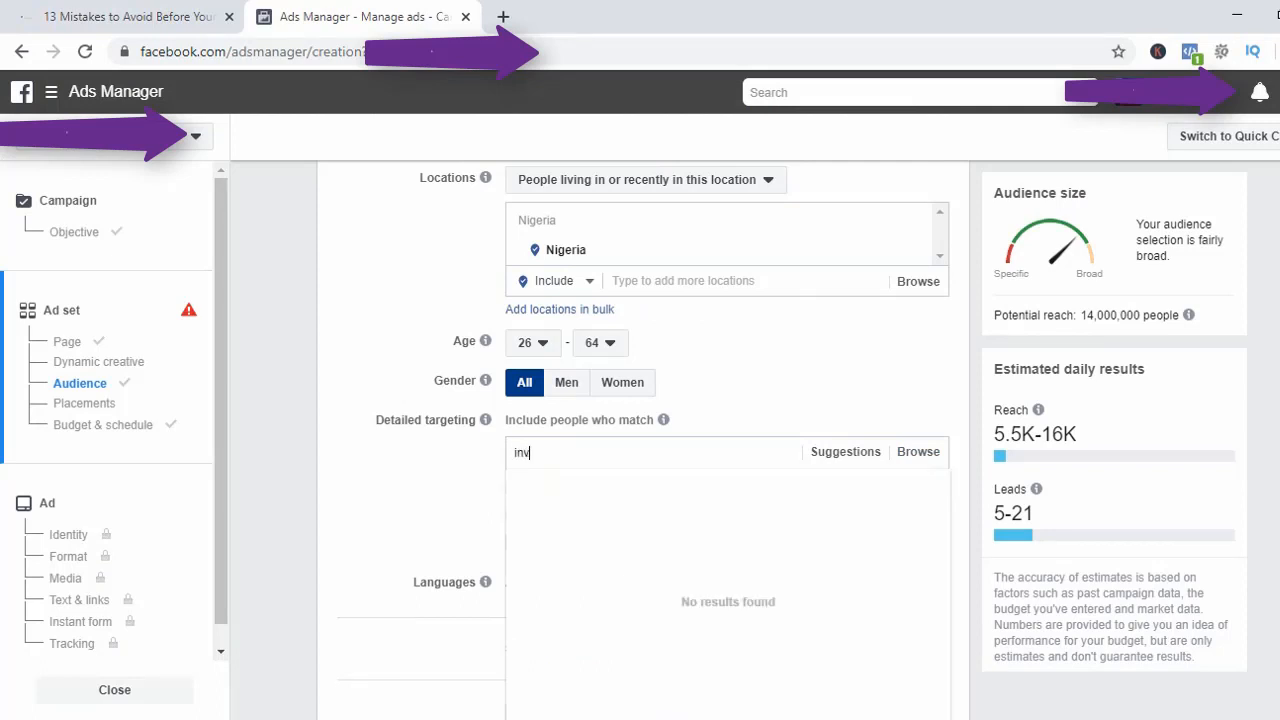
text(estors)
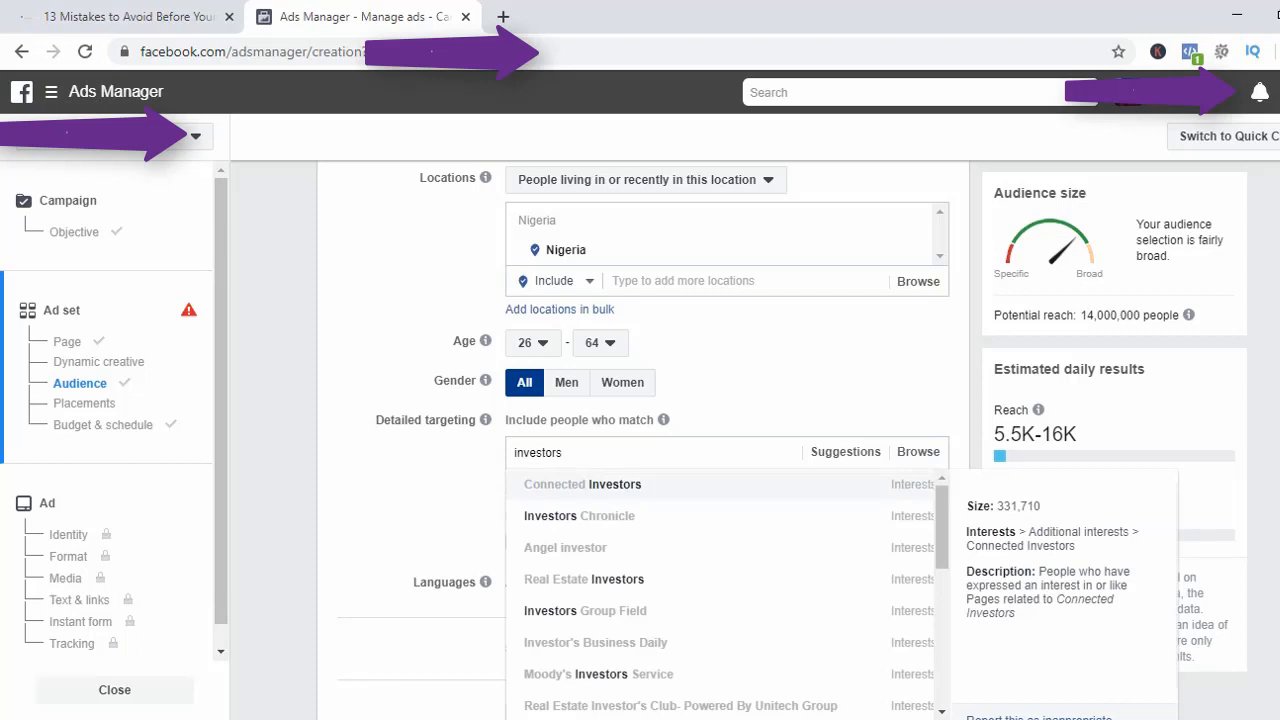
key(Down)
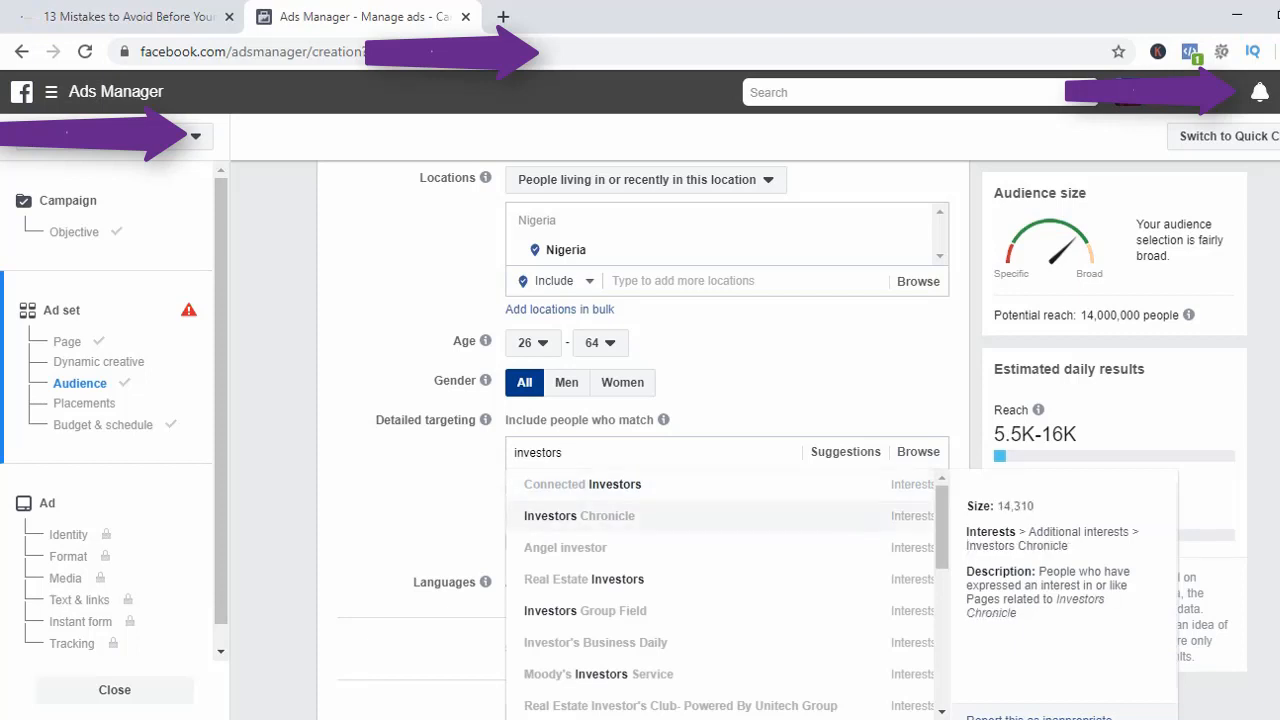
key(Down)
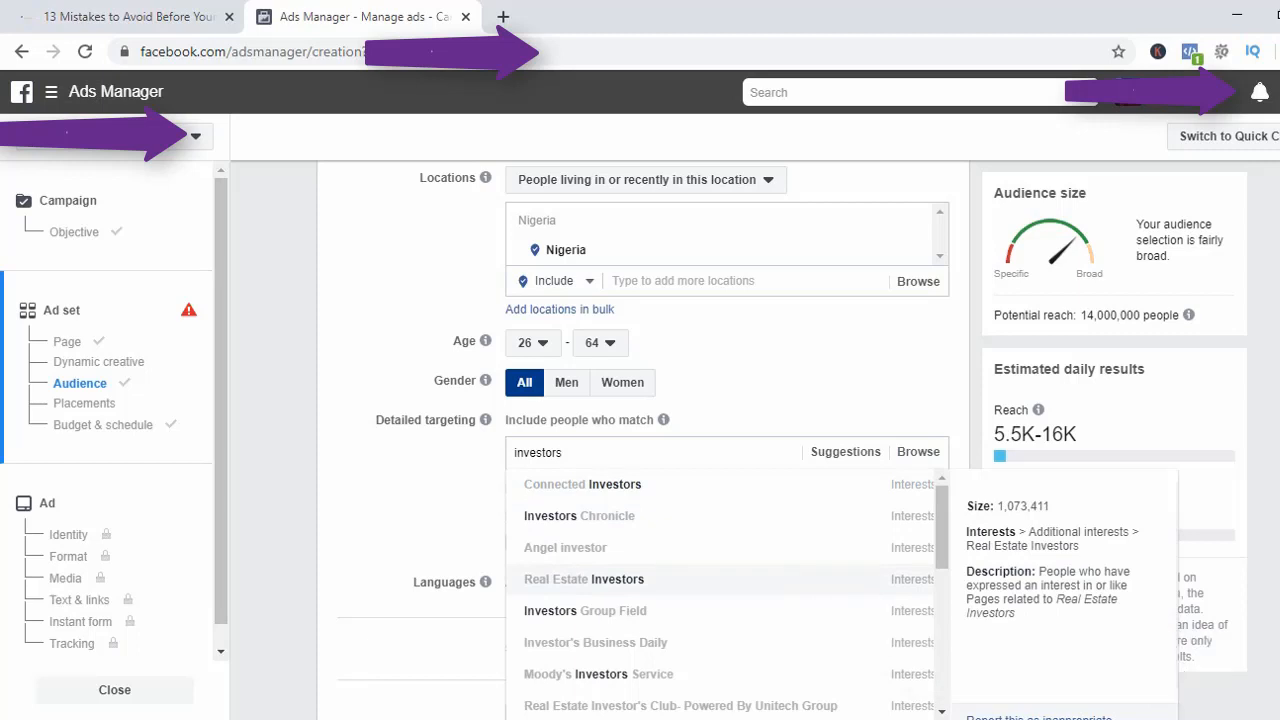
key(Return)
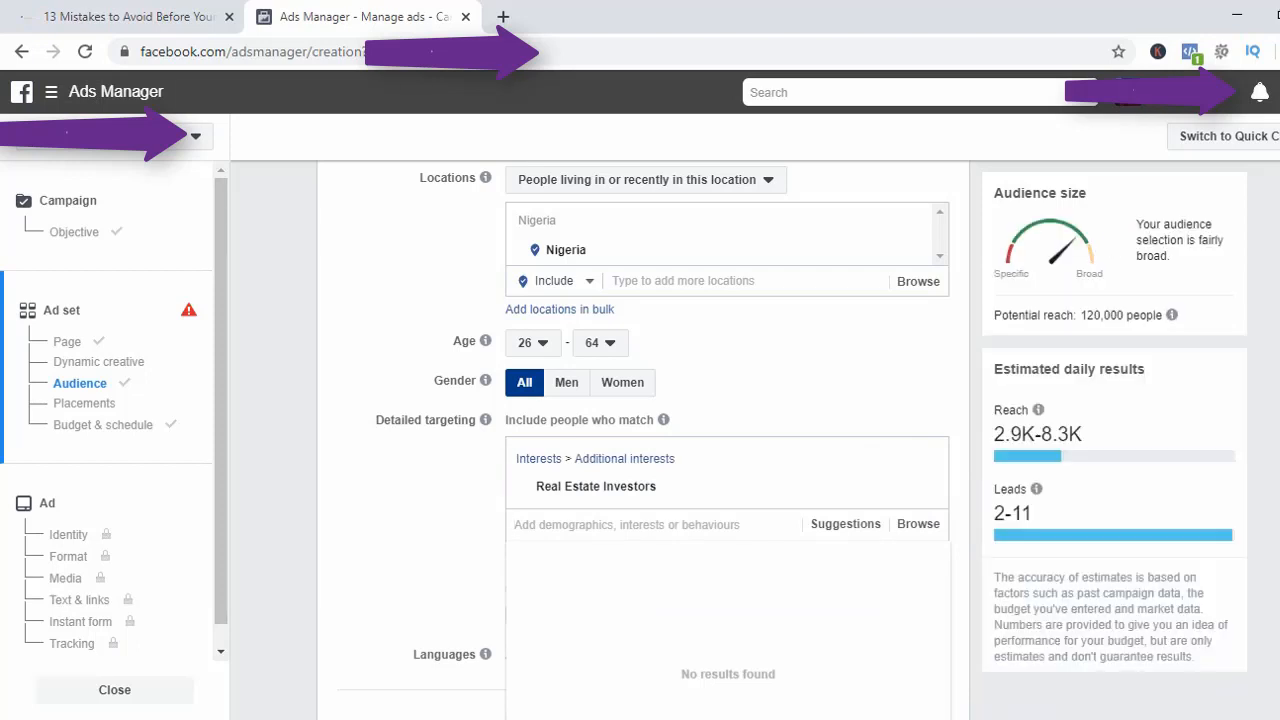
key(Escape)
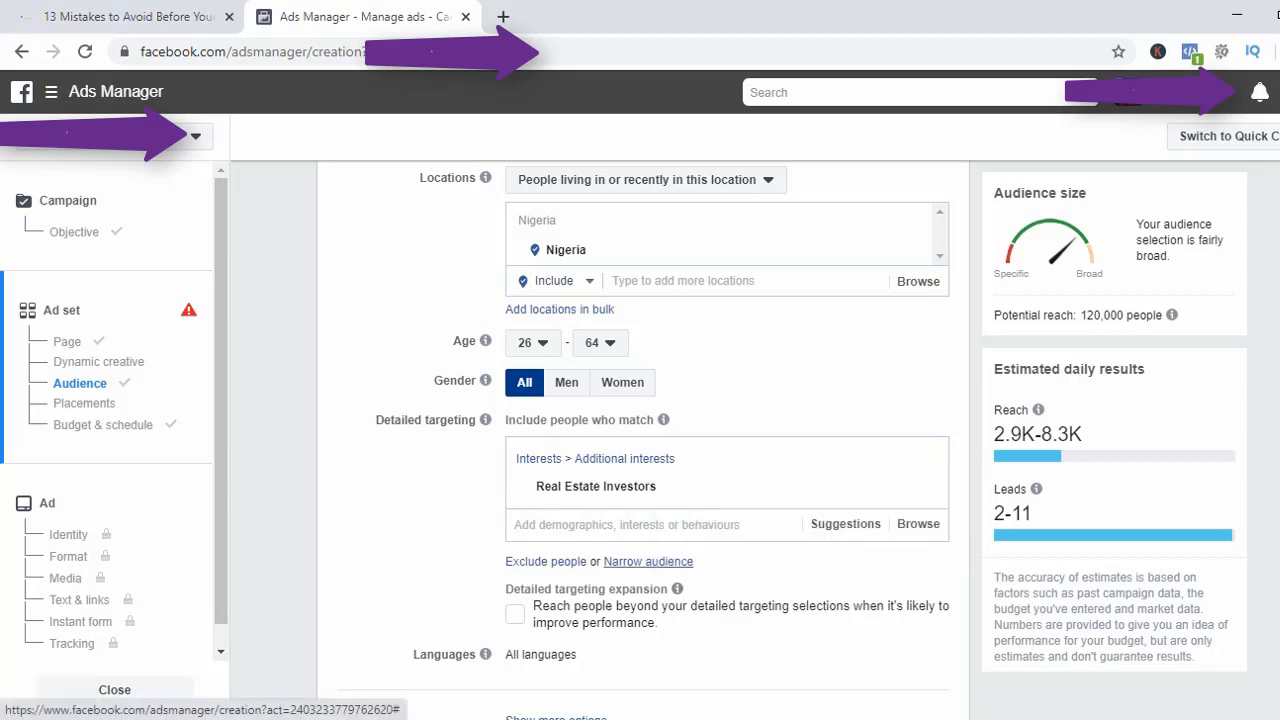
Try narrowing the audience to people who must also match the Chief executive officer interest, and remove that condition.
click(648, 561)
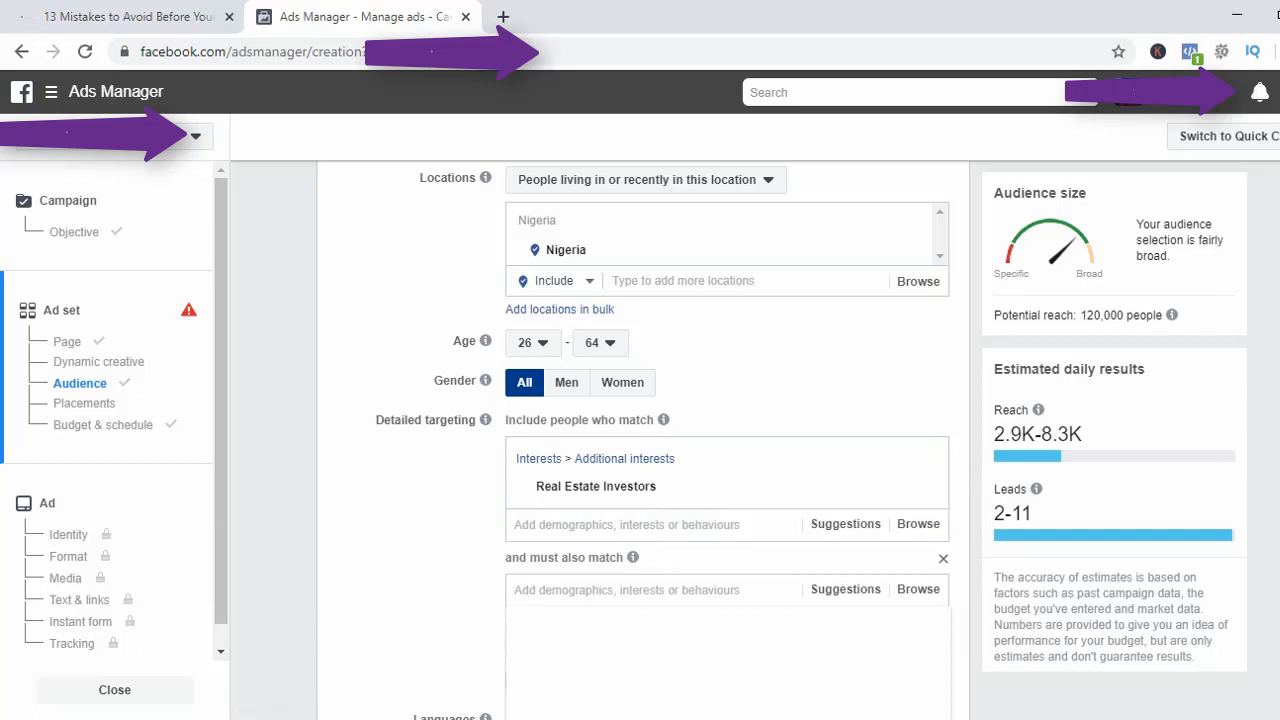
text(ceo)
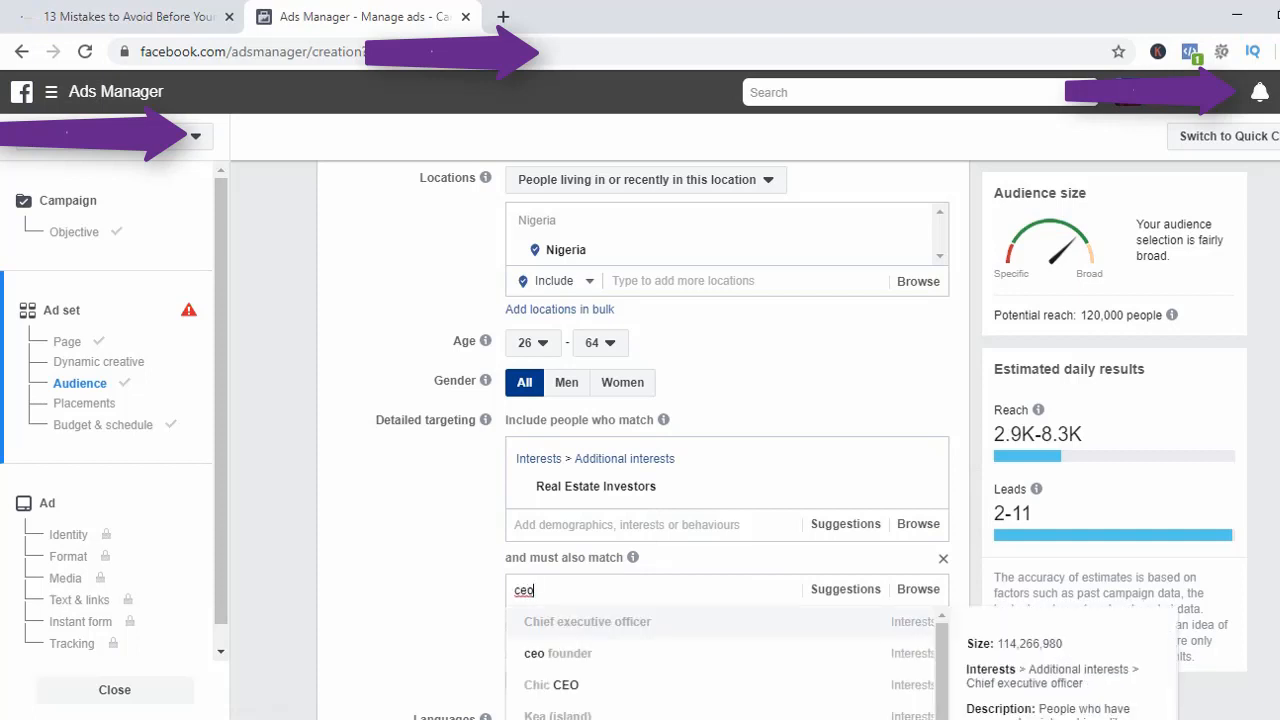
key(Down)
key(Down)
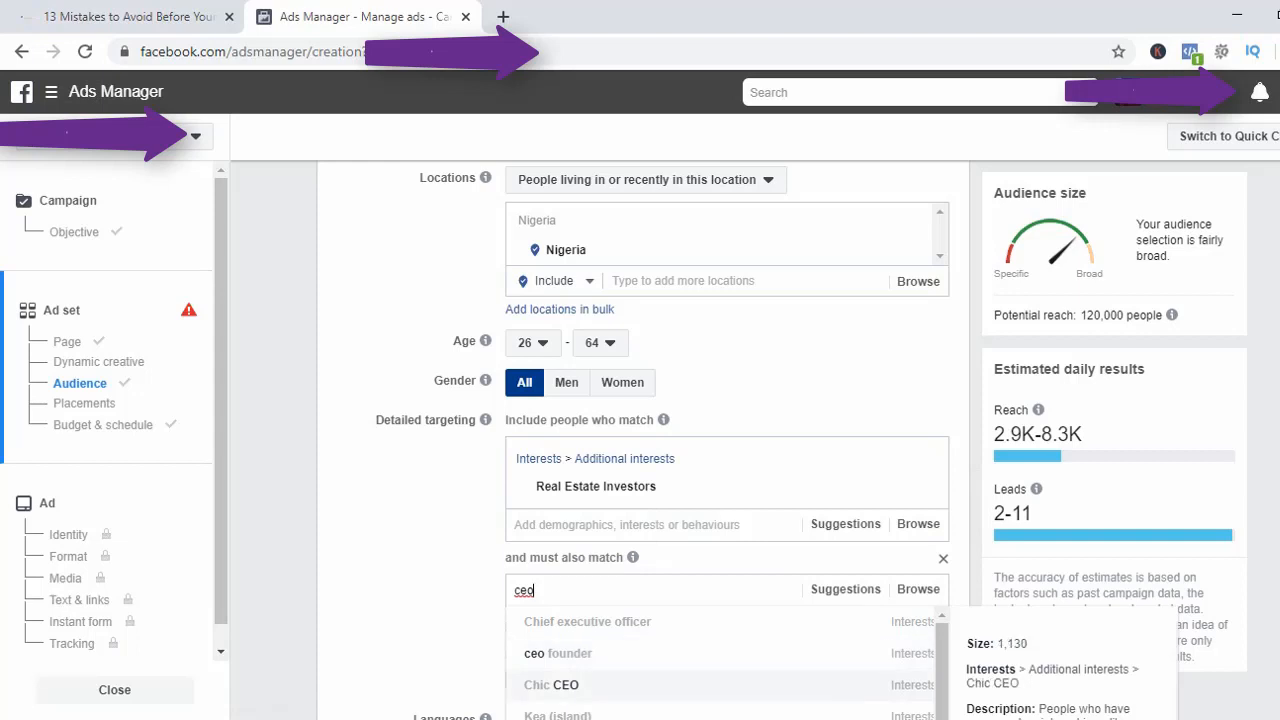
key(Up)
key(Up)
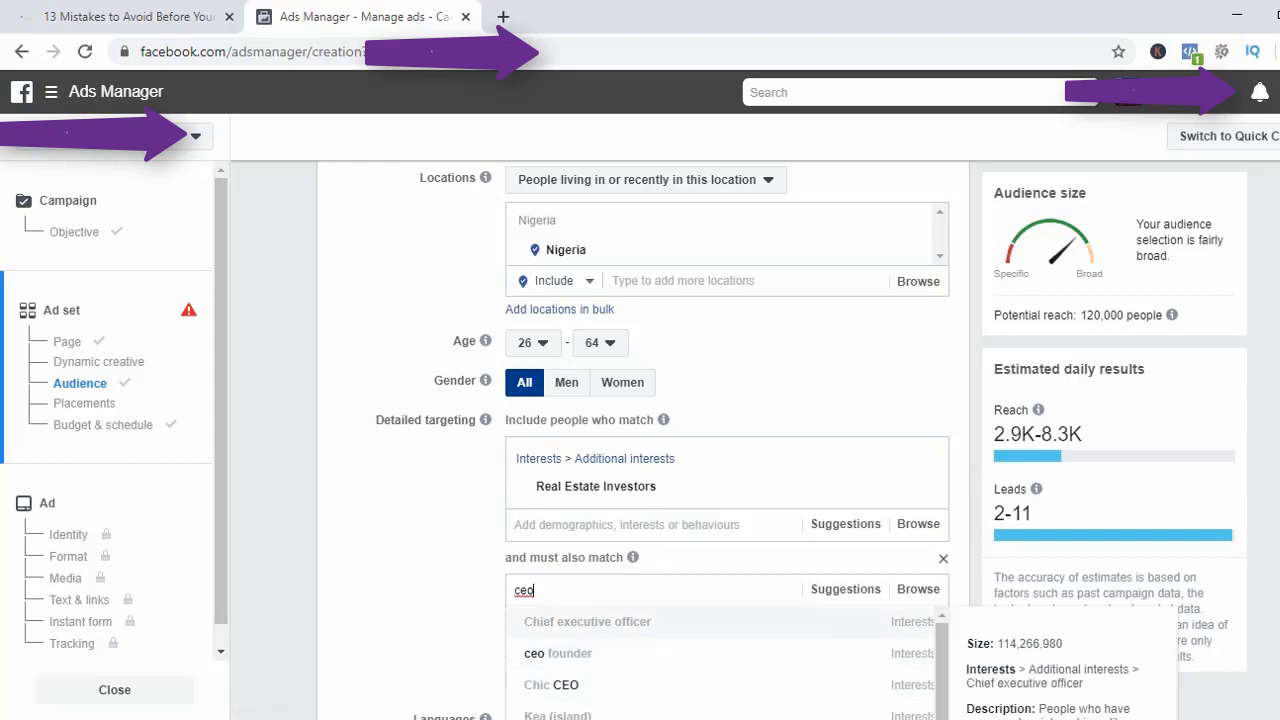
key(Return)
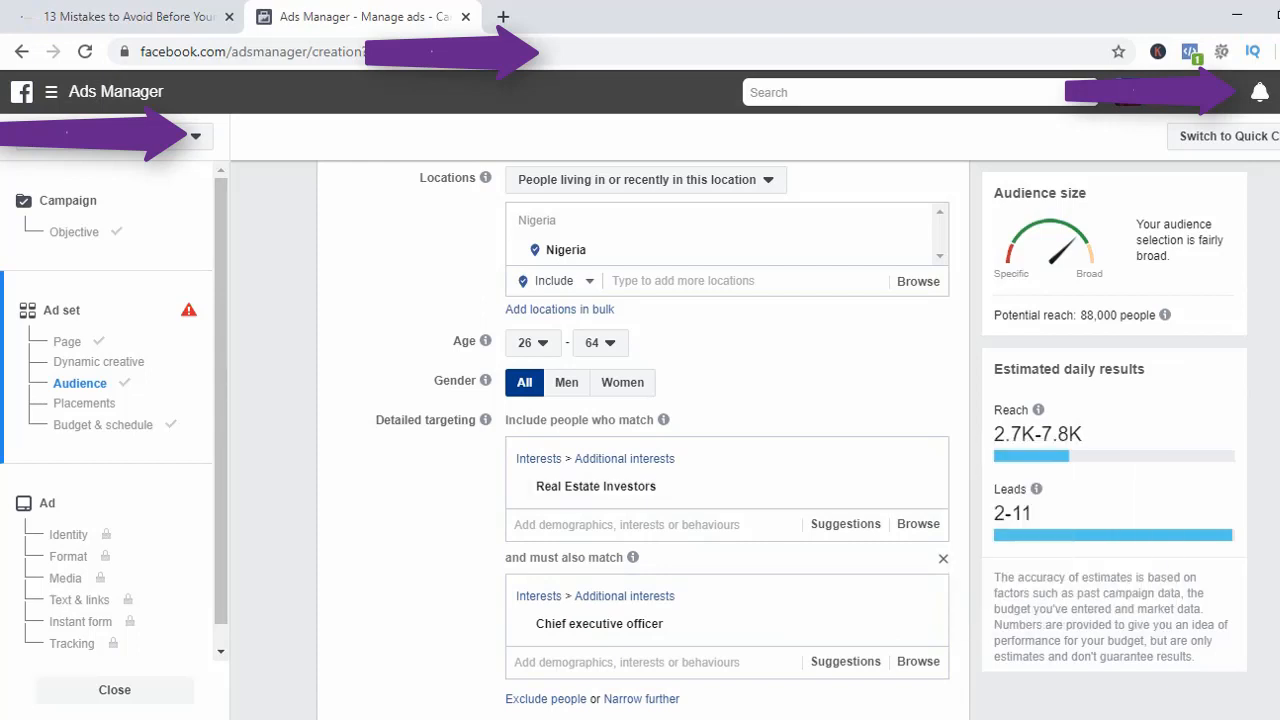
scroll(663, 420, down, 2)
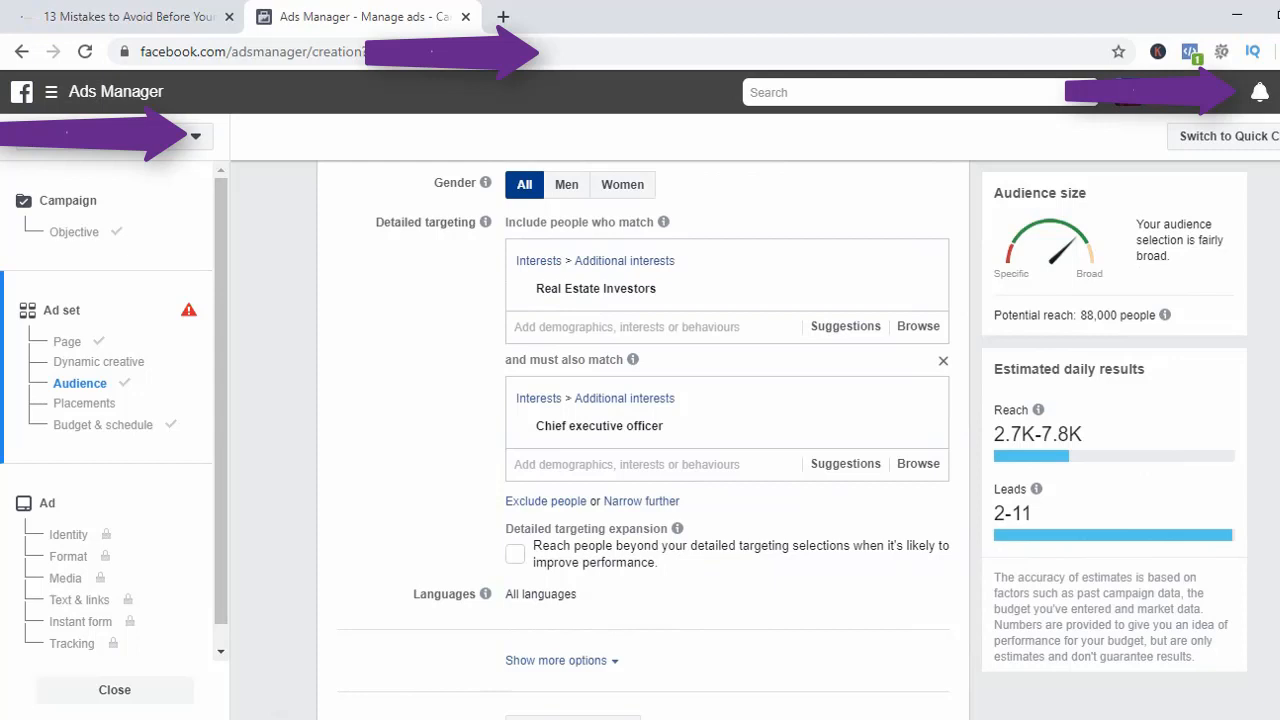
mouse_move(700, 289)
mouse_move(700, 426)
mouse_move(663, 222)
click(943, 361)
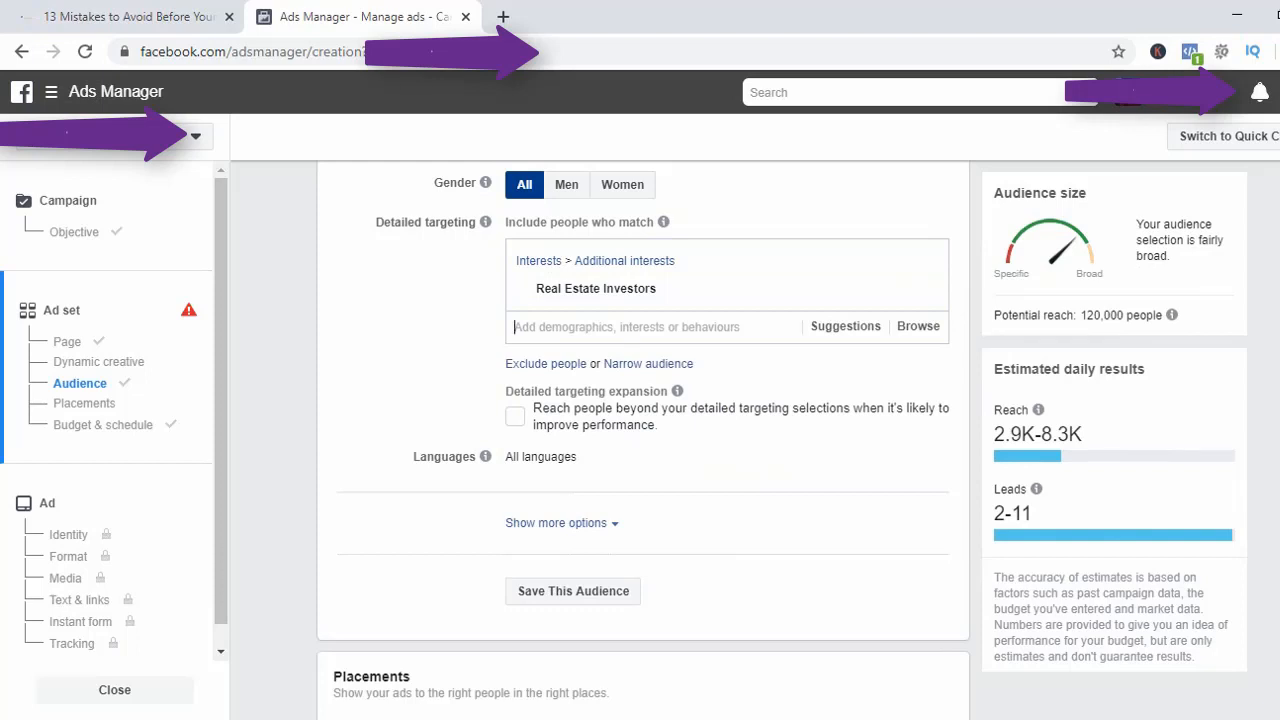
Search detailed targeting for "ceo" and include the Chief executive officer interest alongside Real Estate Investors.
text(ceo)
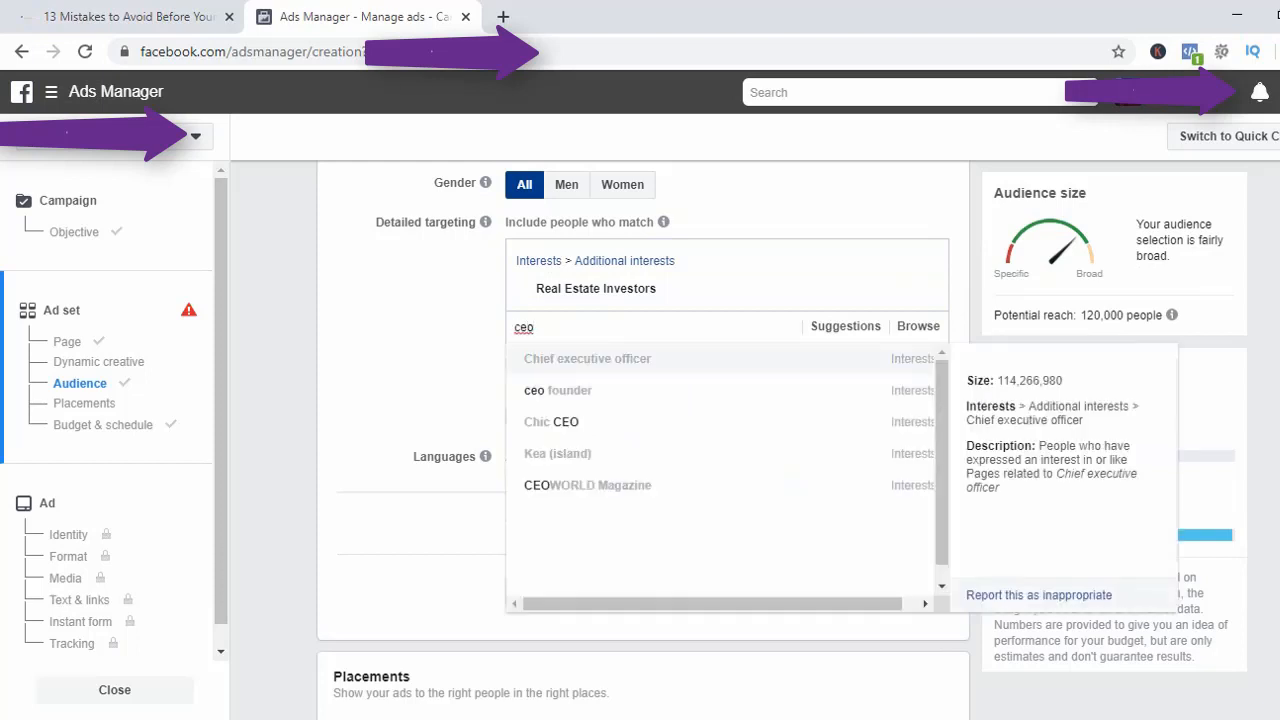
key(Return)
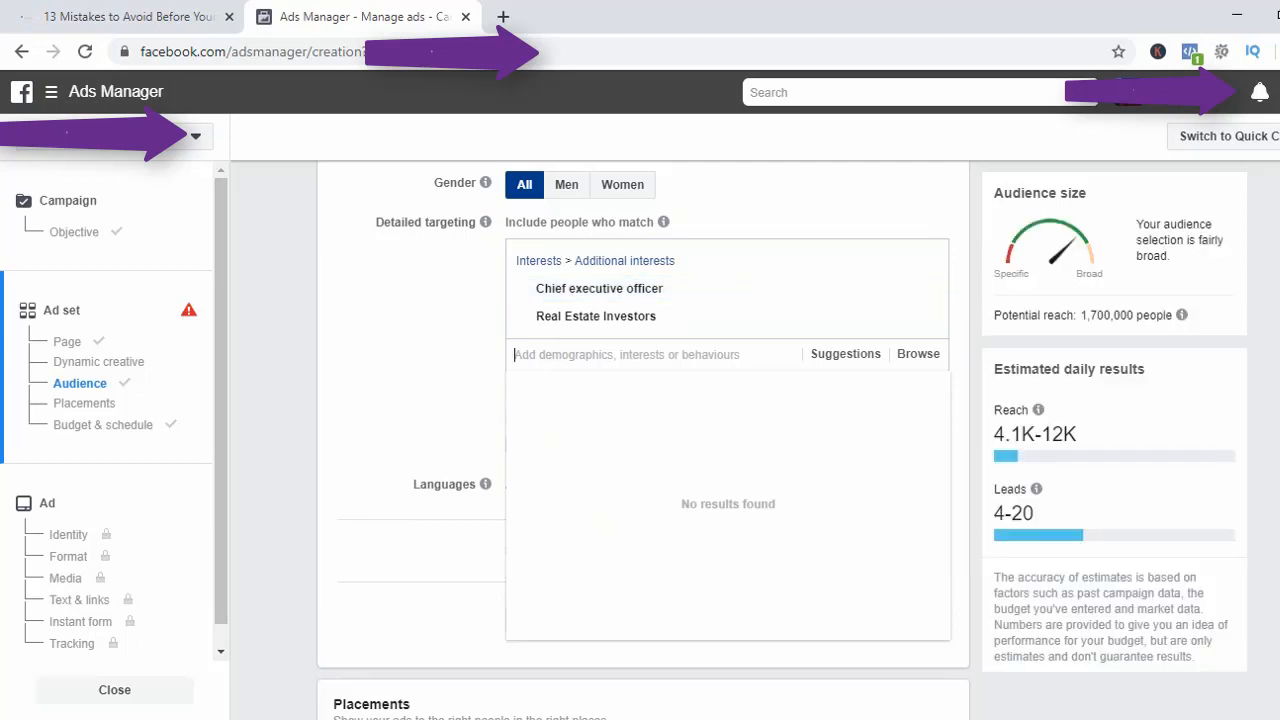
mouse_move(727, 316)
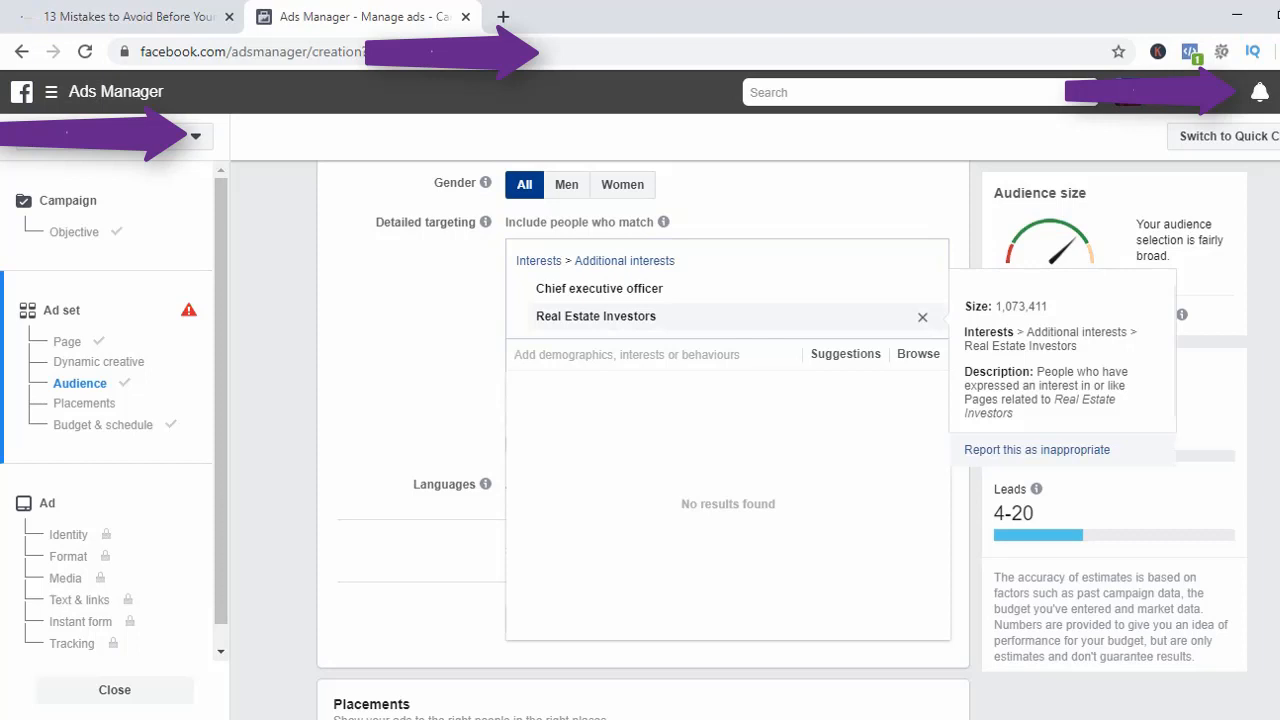
mouse_move(727, 288)
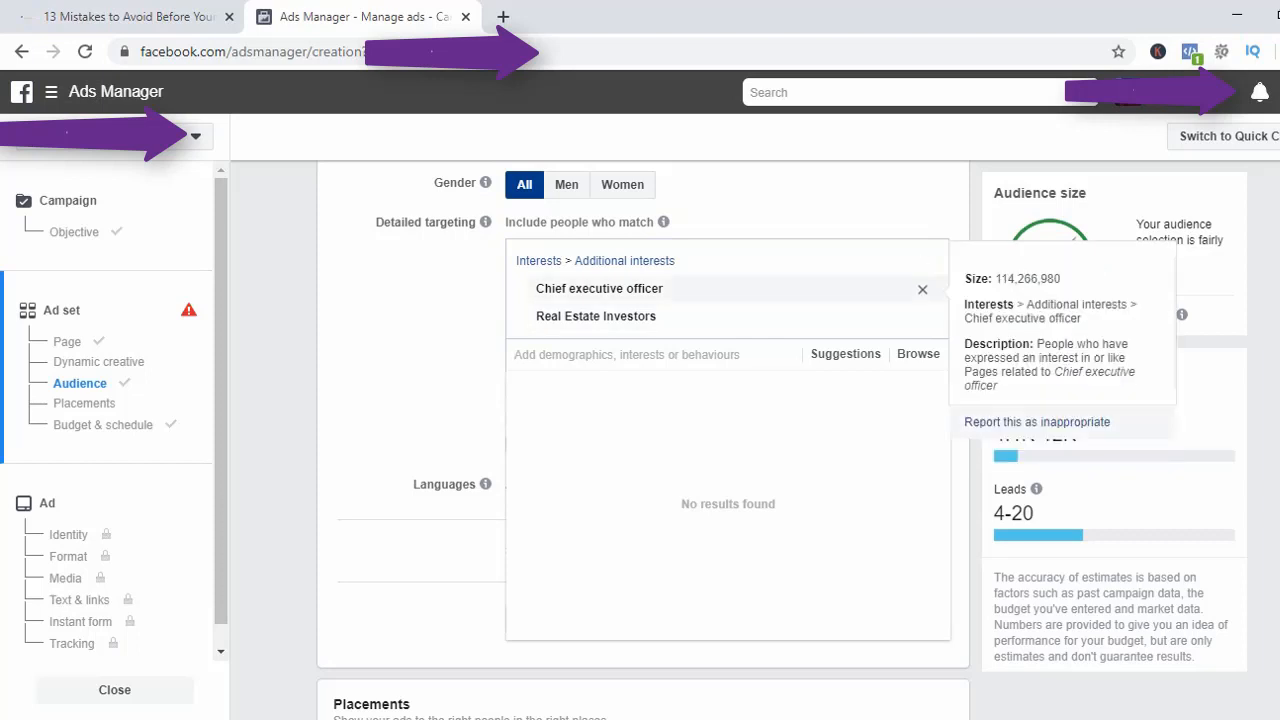
key(Escape)
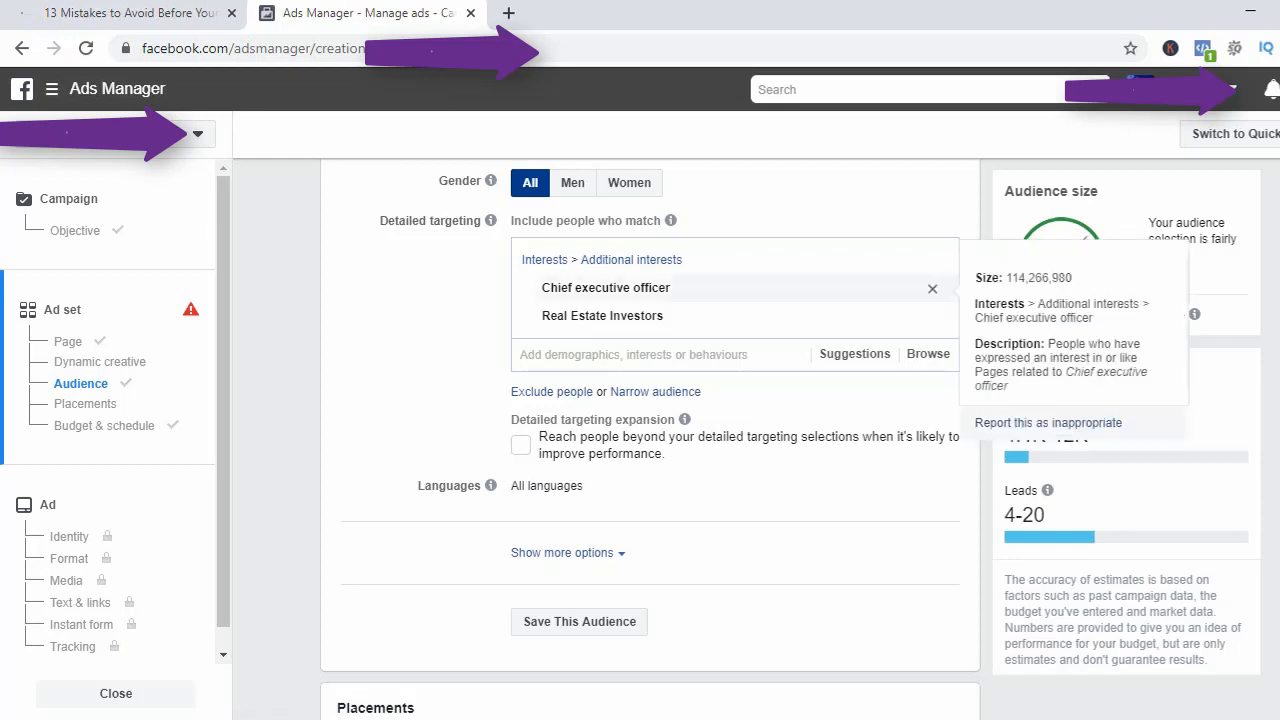
Switch to Word to check the REAL ESTATE AUDIENCE list, and return to the detailed targeting in Ads Manager.
click(640, 355)
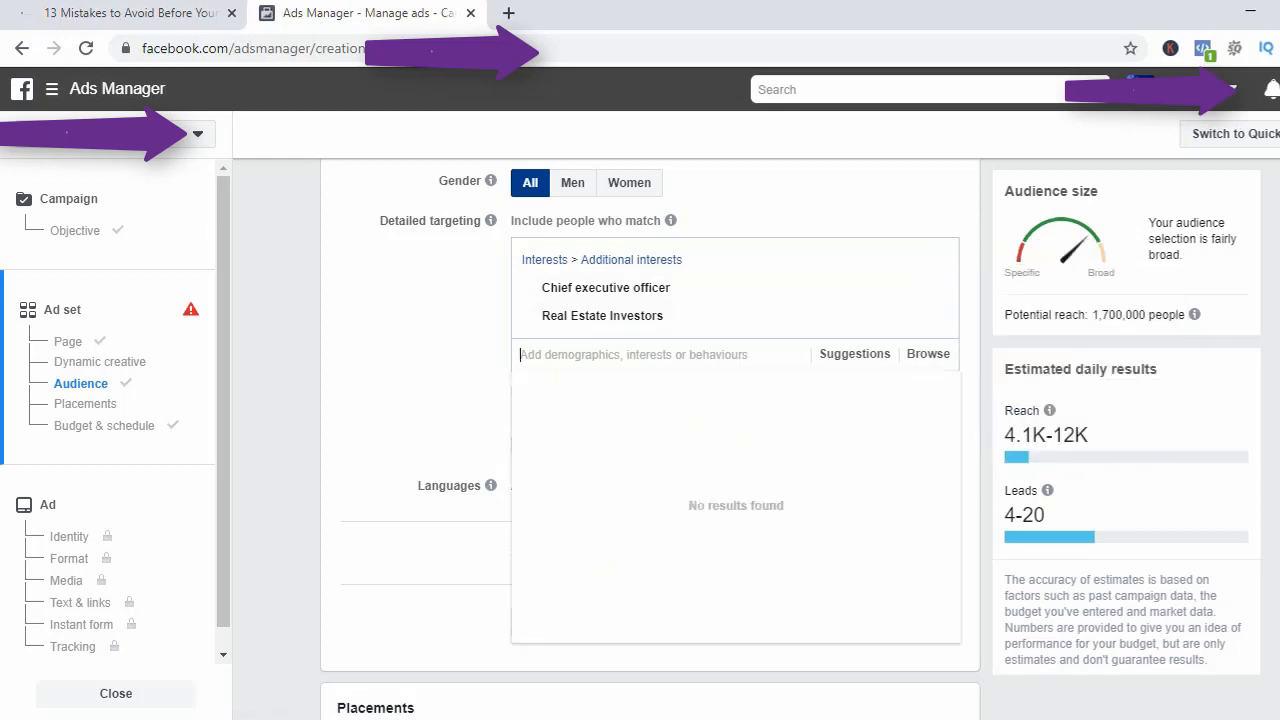
key(alt+Tab)
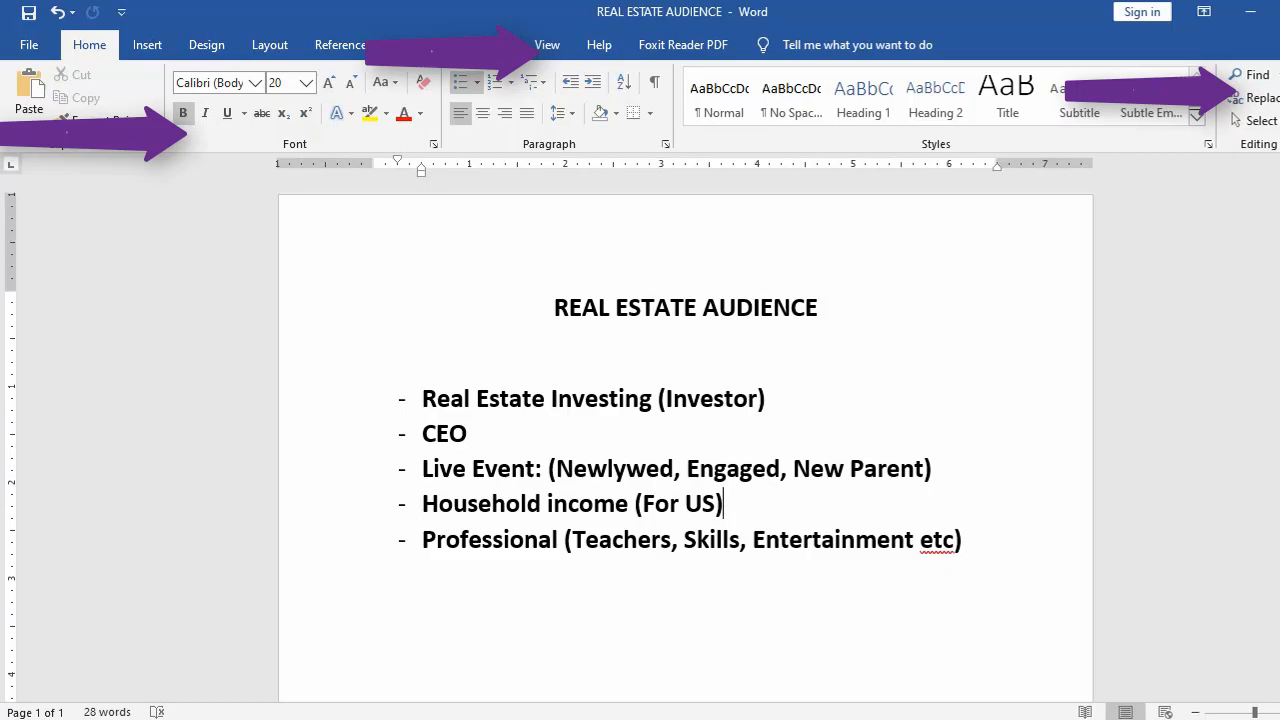
key(alt+Tab)
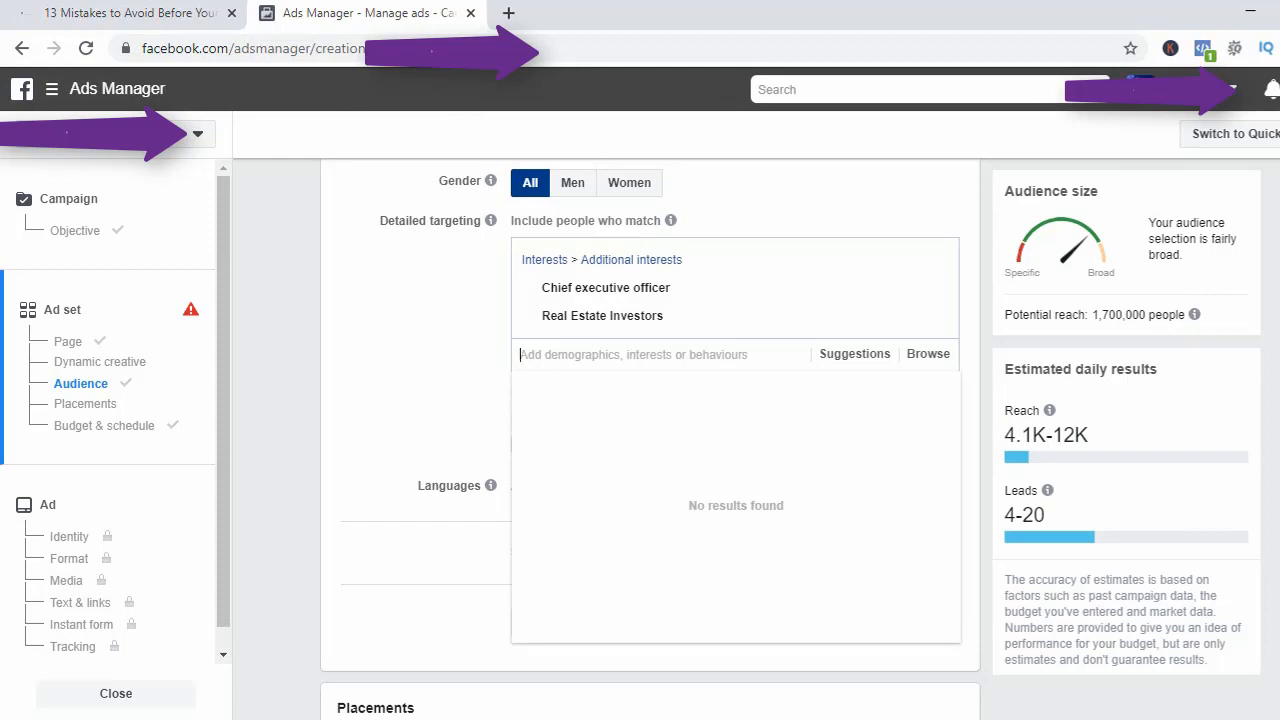
key(Escape)
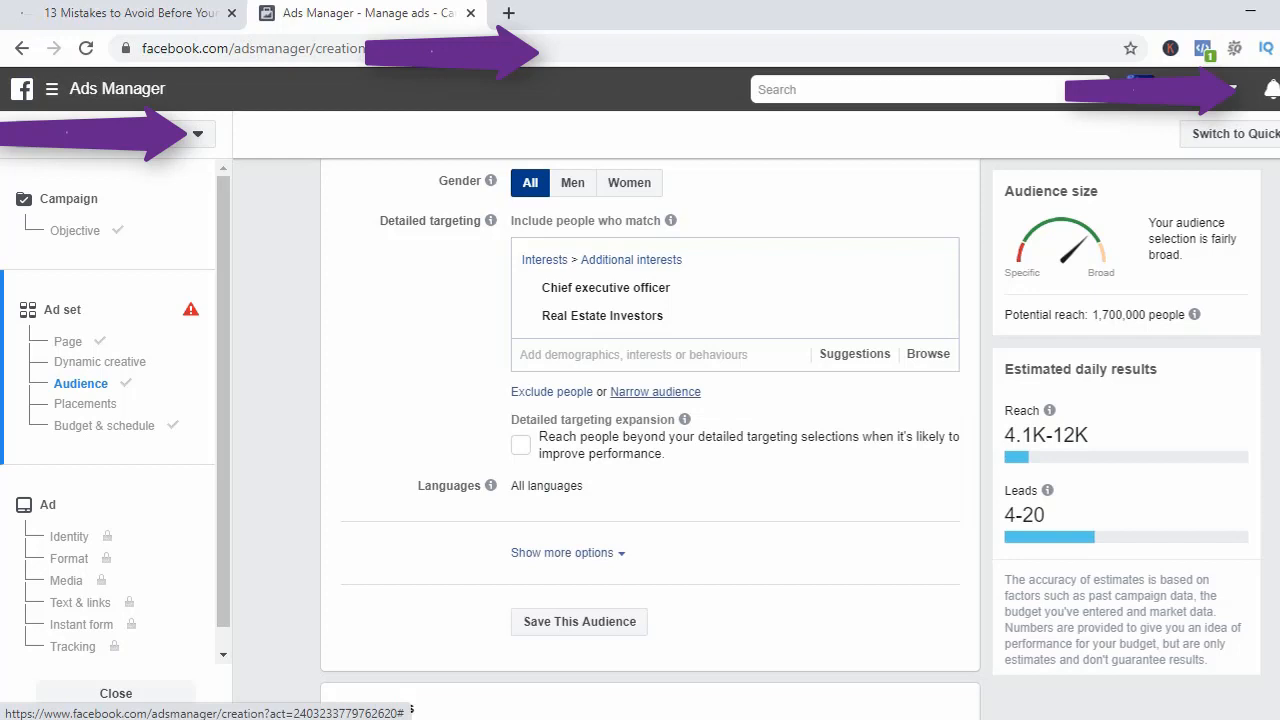
Browse the relationship status demographics and include people who are Engaged in the detailed targeting.
click(634, 355)
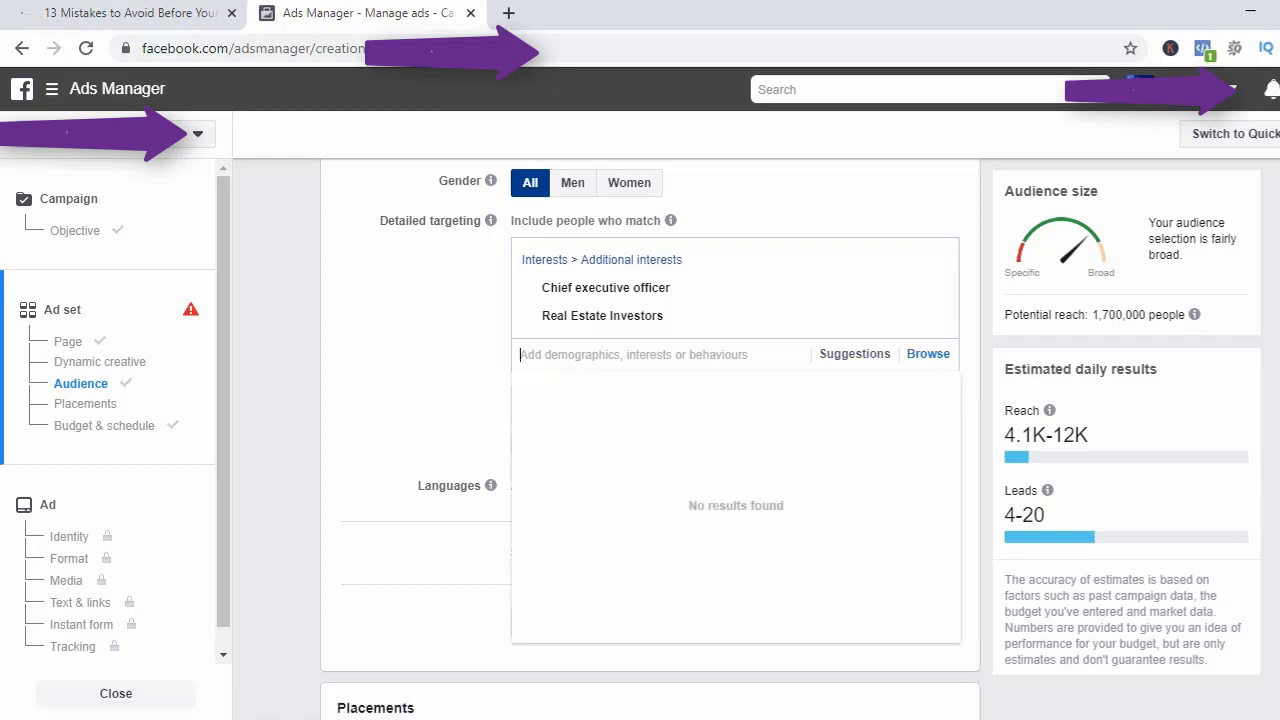
click(583, 387)
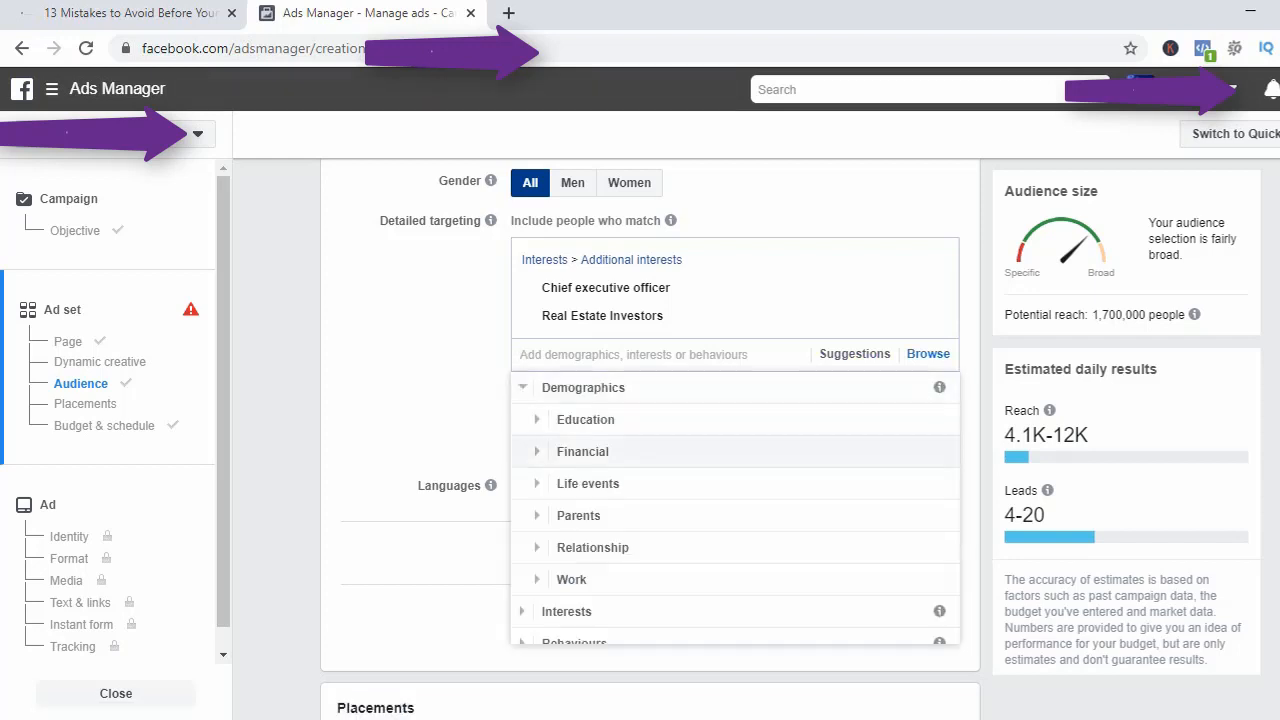
click(592, 547)
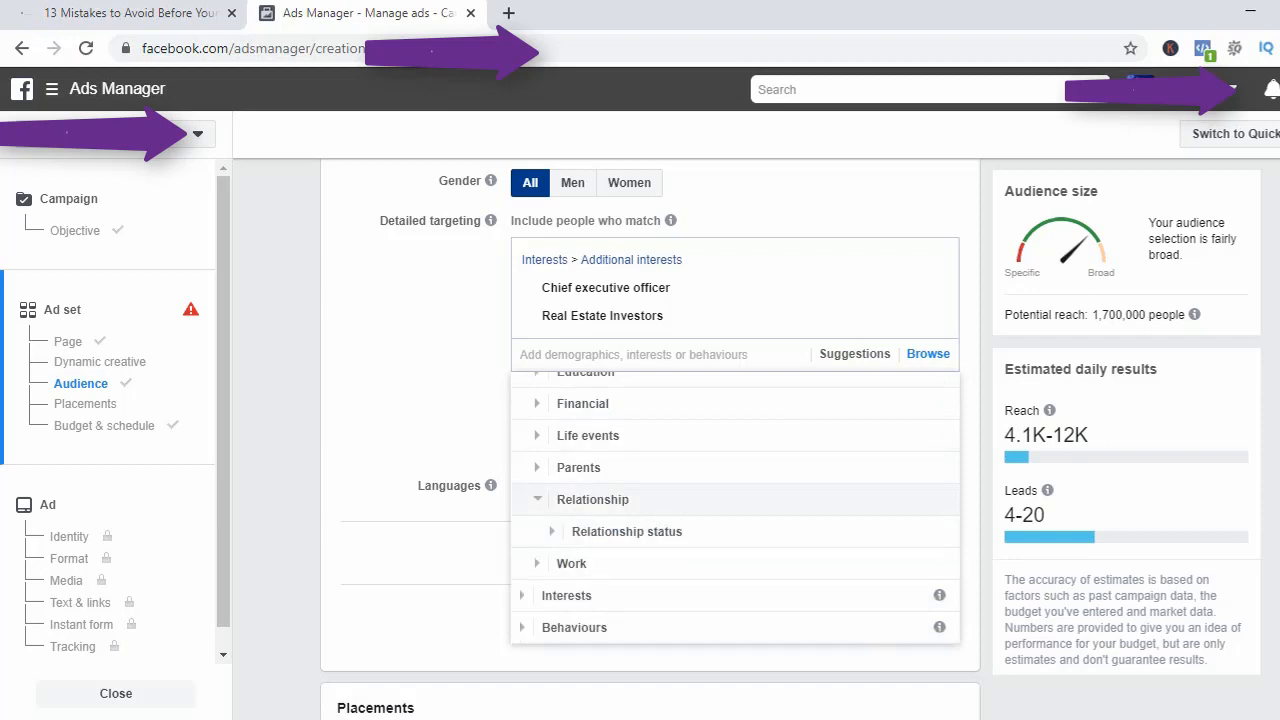
click(626, 515)
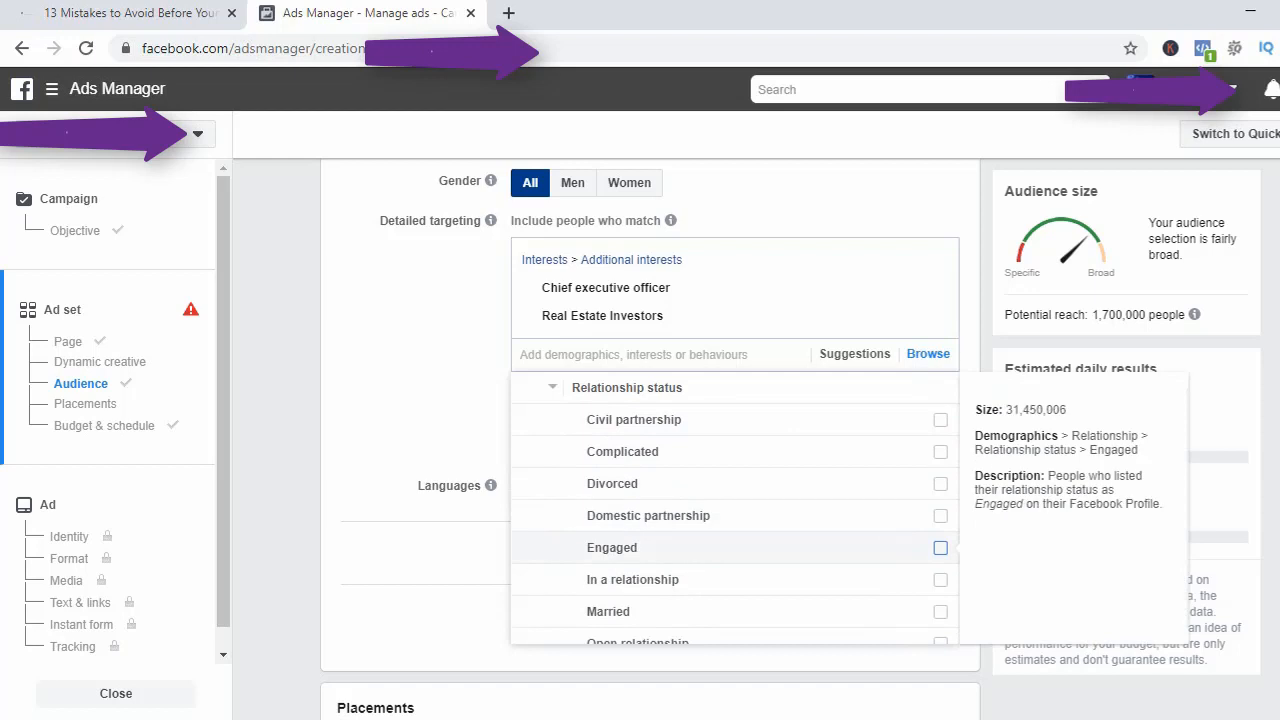
click(940, 547)
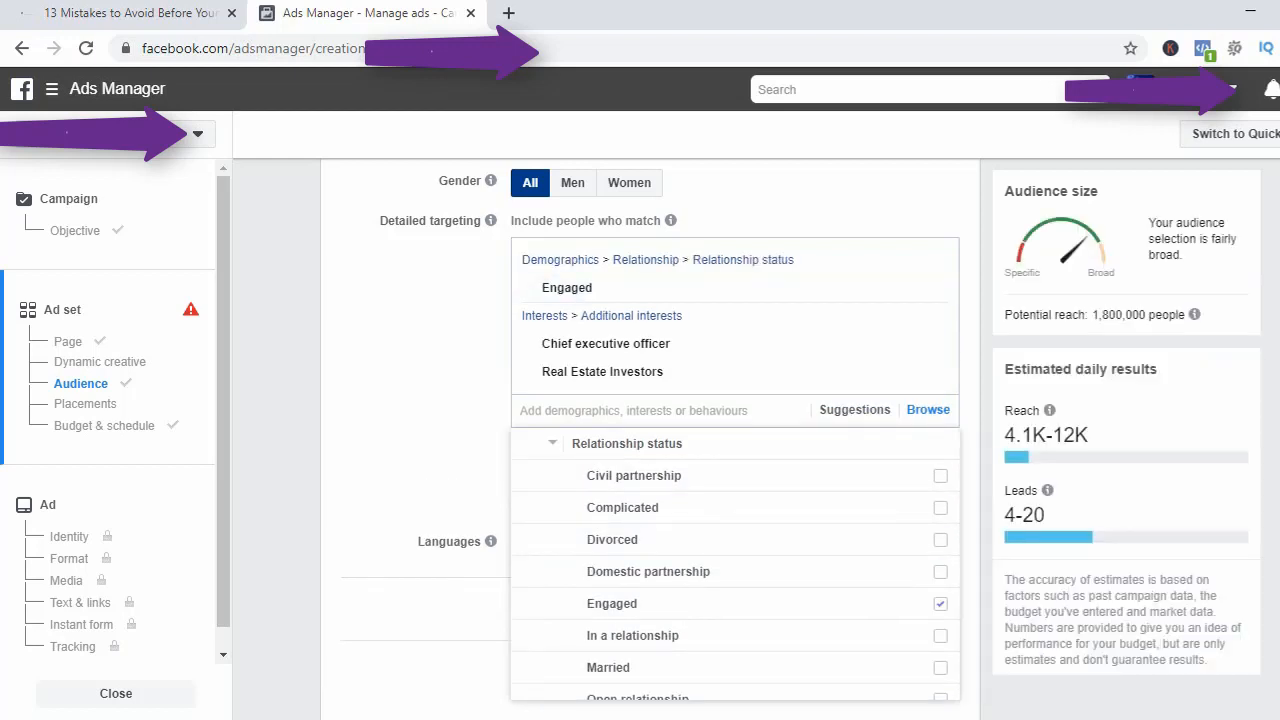
Look through the remaining relationship statuses and also include Married people in the detailed targeting.
scroll(900, 610, up, 1)
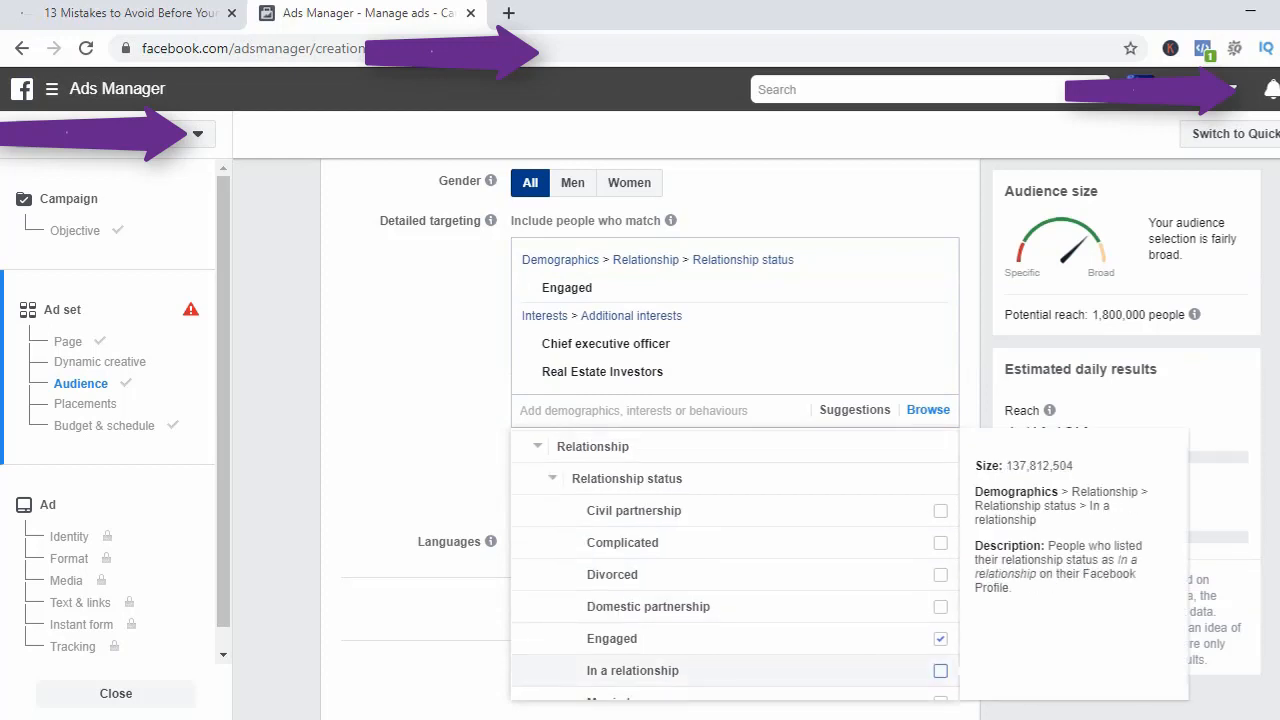
scroll(900, 600, down, 1)
scroll(900, 600, up, 2)
scroll(900, 600, down, 1)
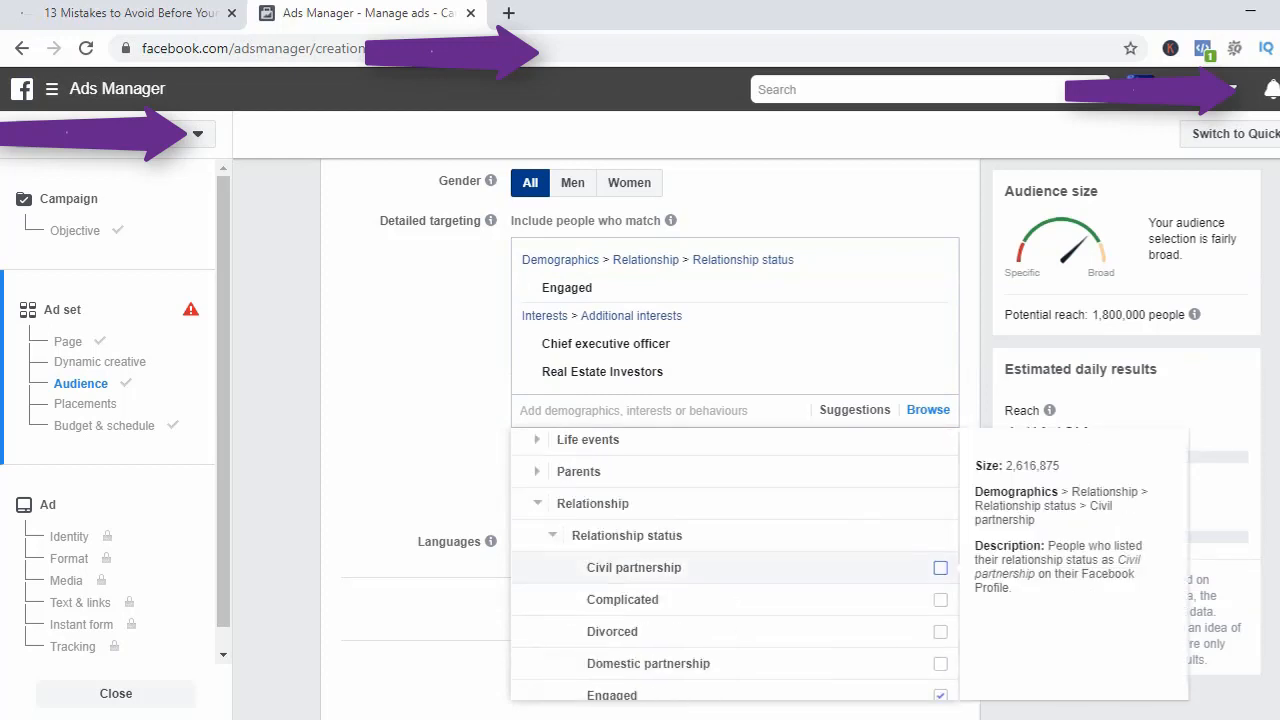
scroll(700, 563, down, 1)
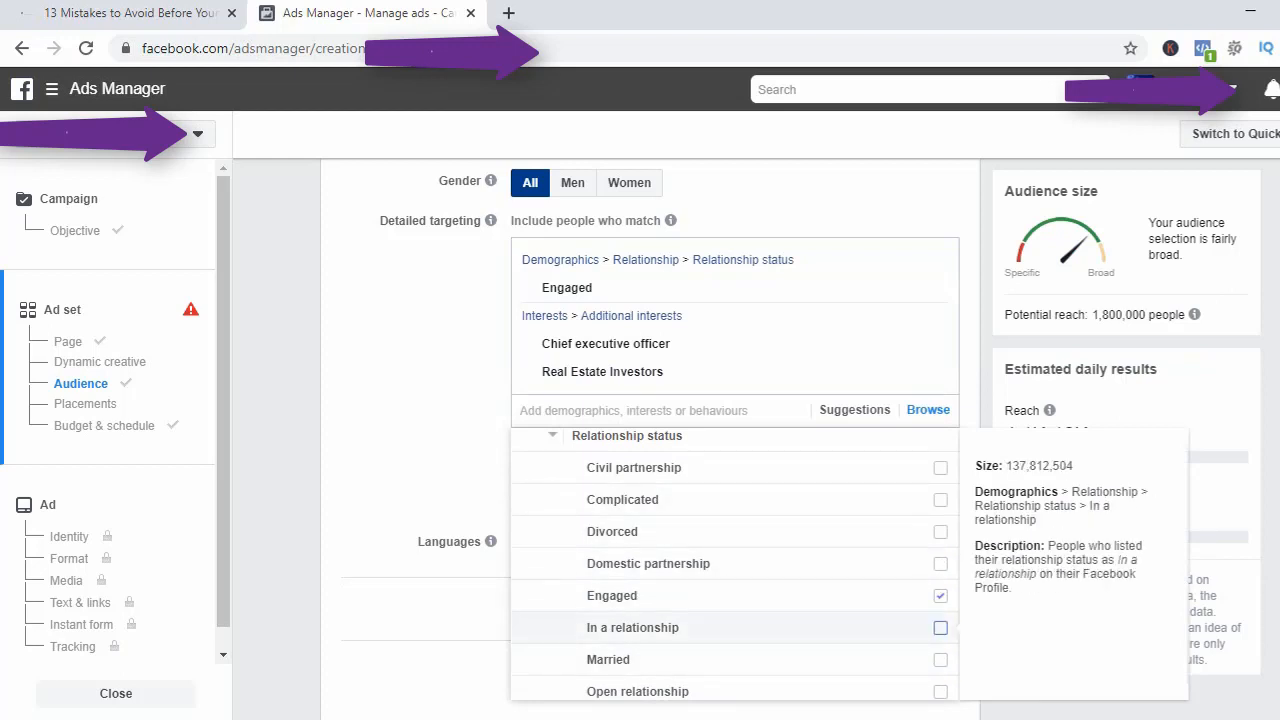
scroll(700, 587, down, 2)
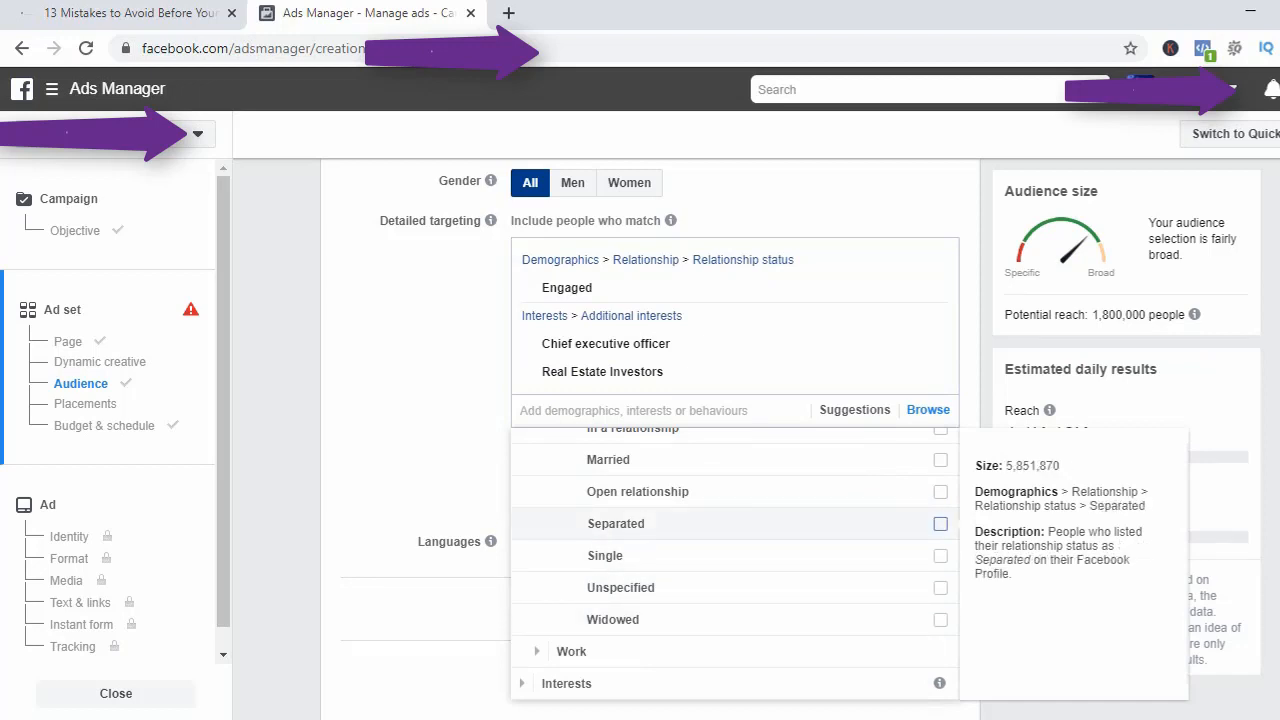
scroll(734, 560, up, 1)
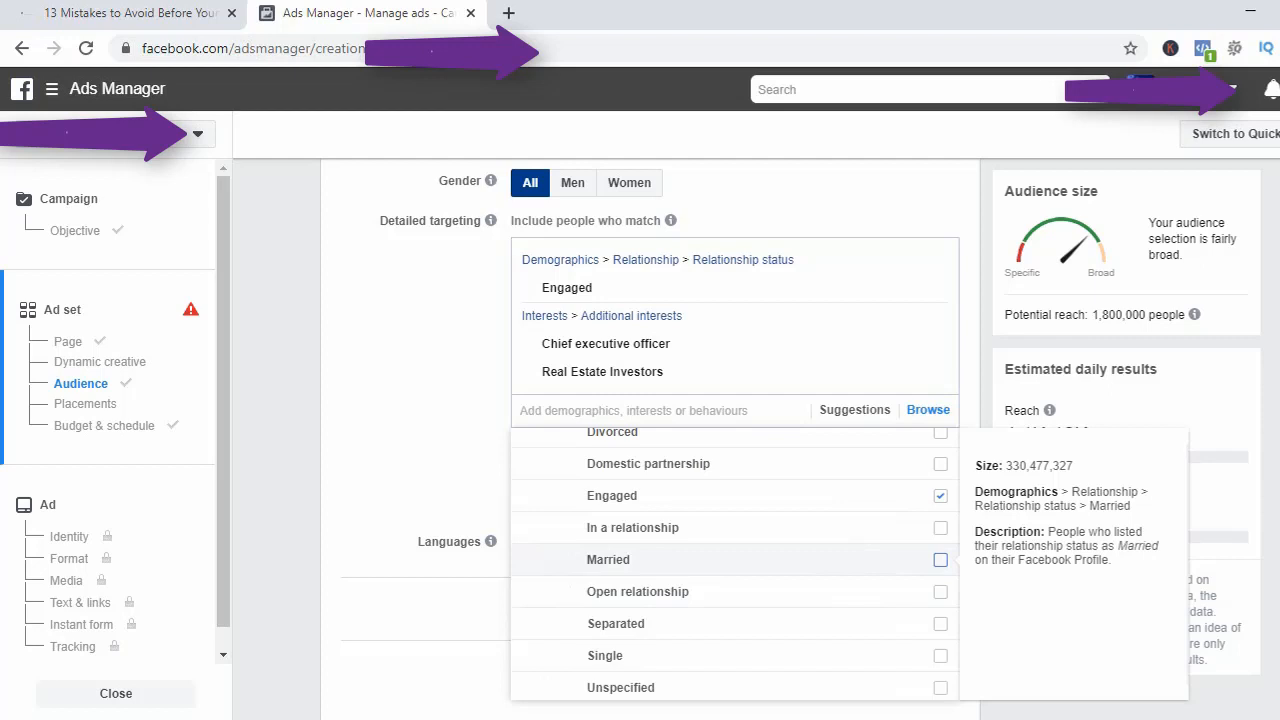
click(940, 559)
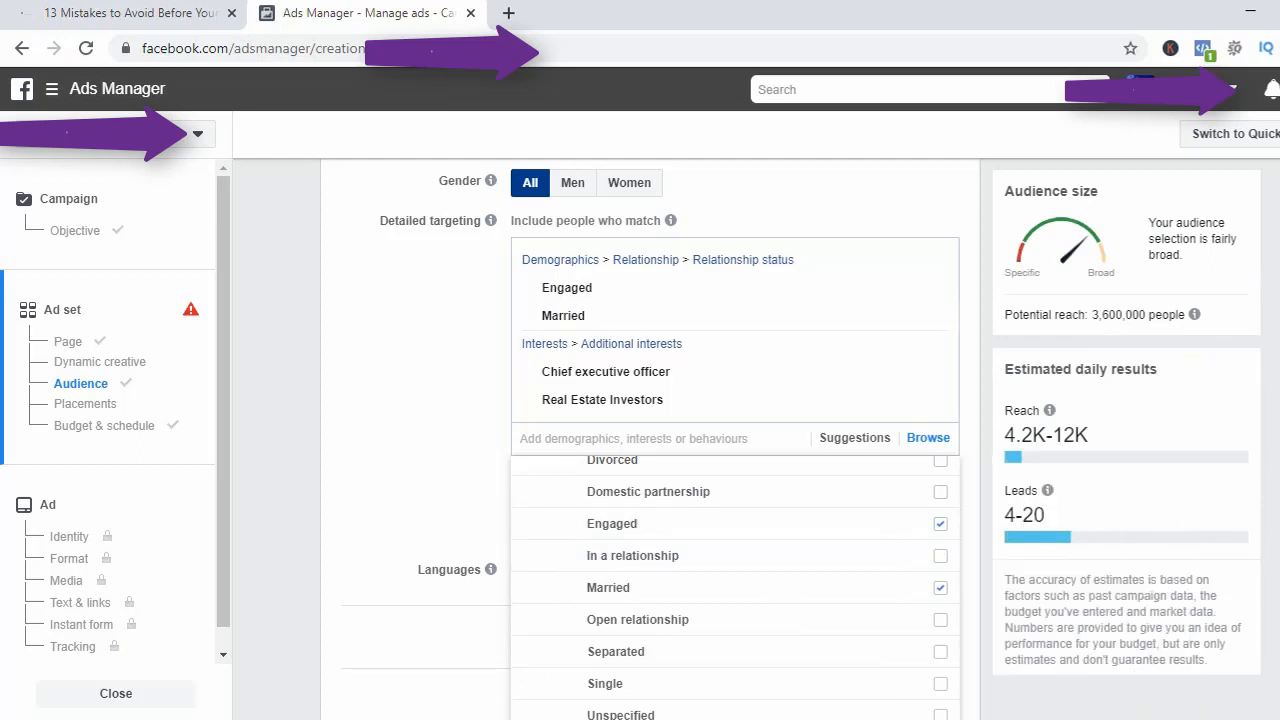
Include Parents (All) from the parents demographics in the detailed targeting and close the category list.
scroll(735, 590, up, 2)
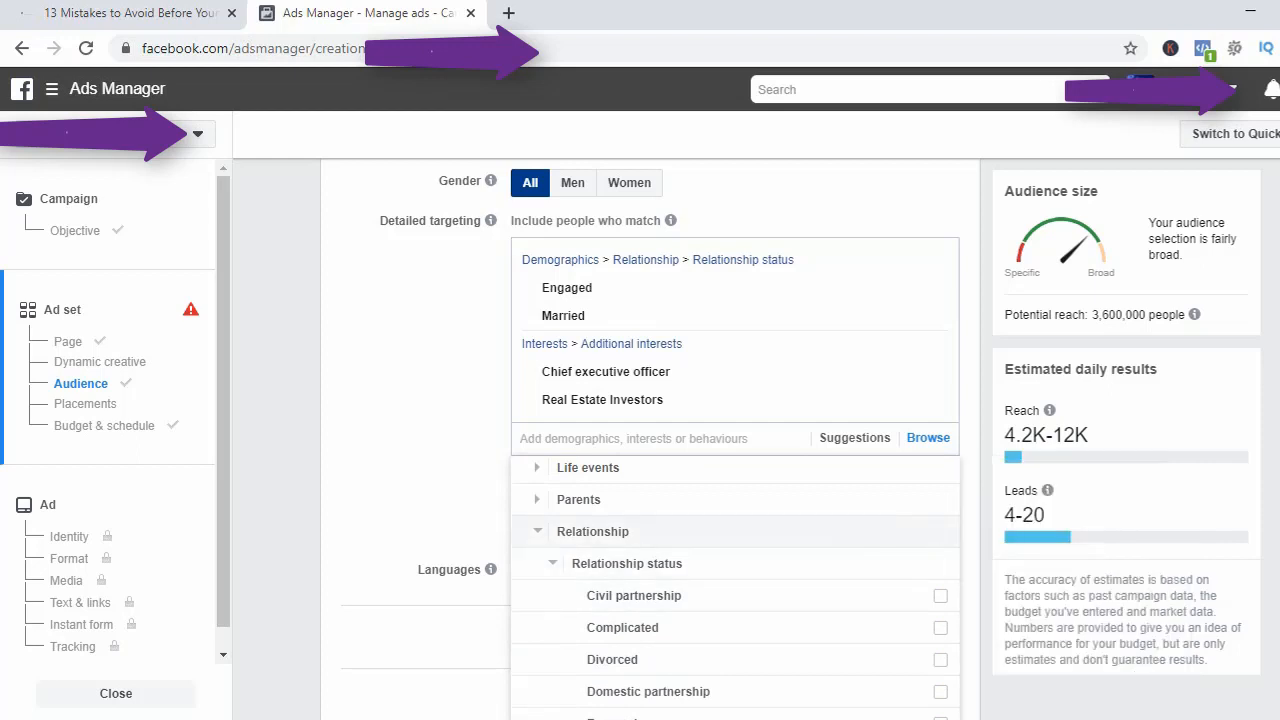
click(579, 498)
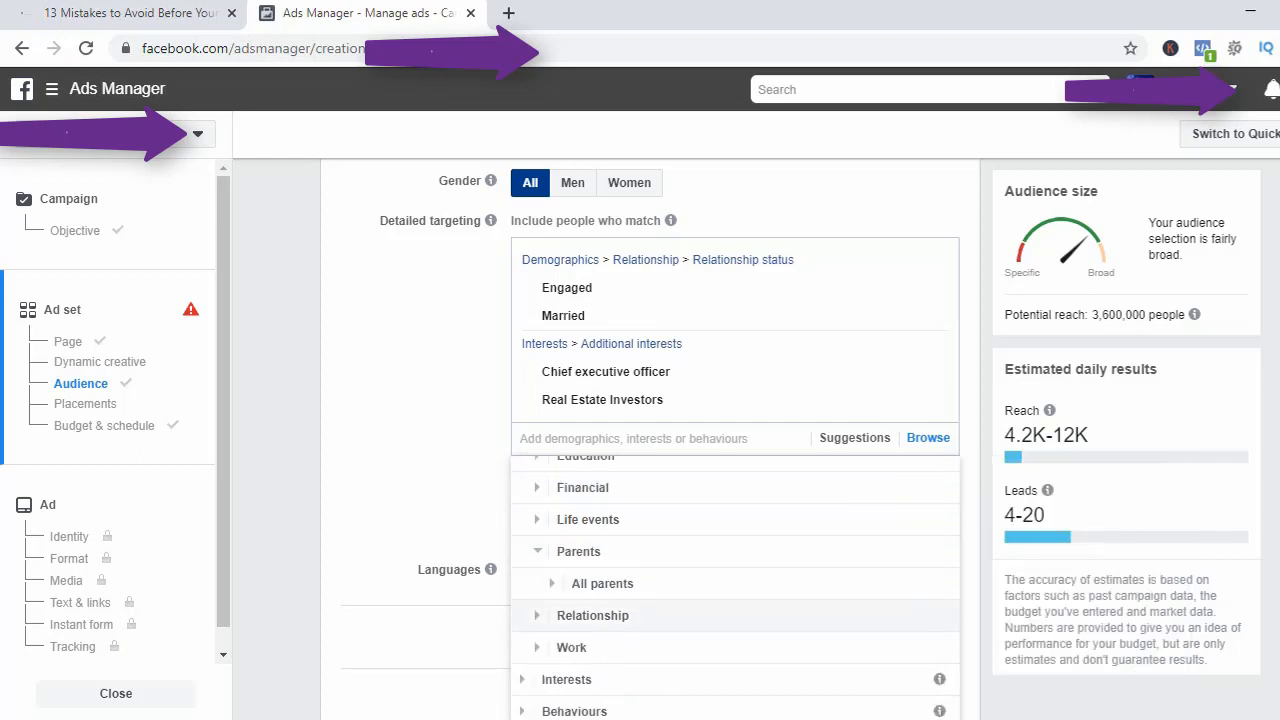
click(602, 583)
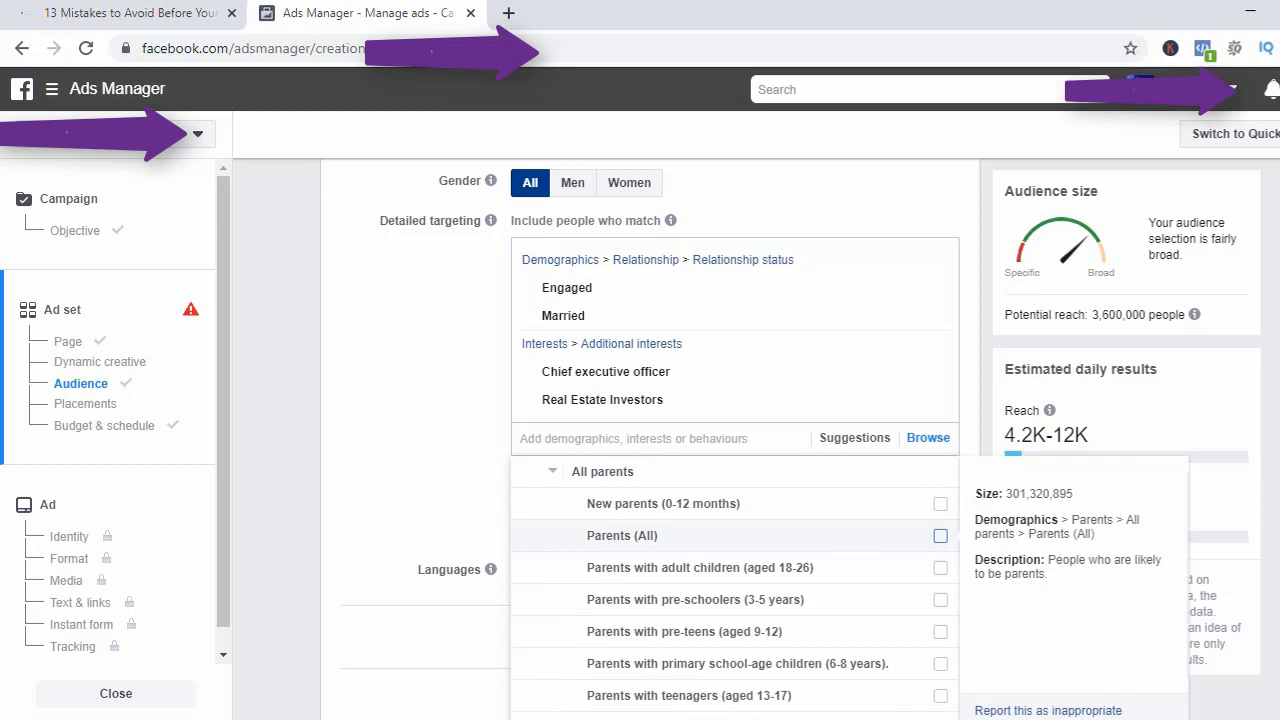
click(940, 536)
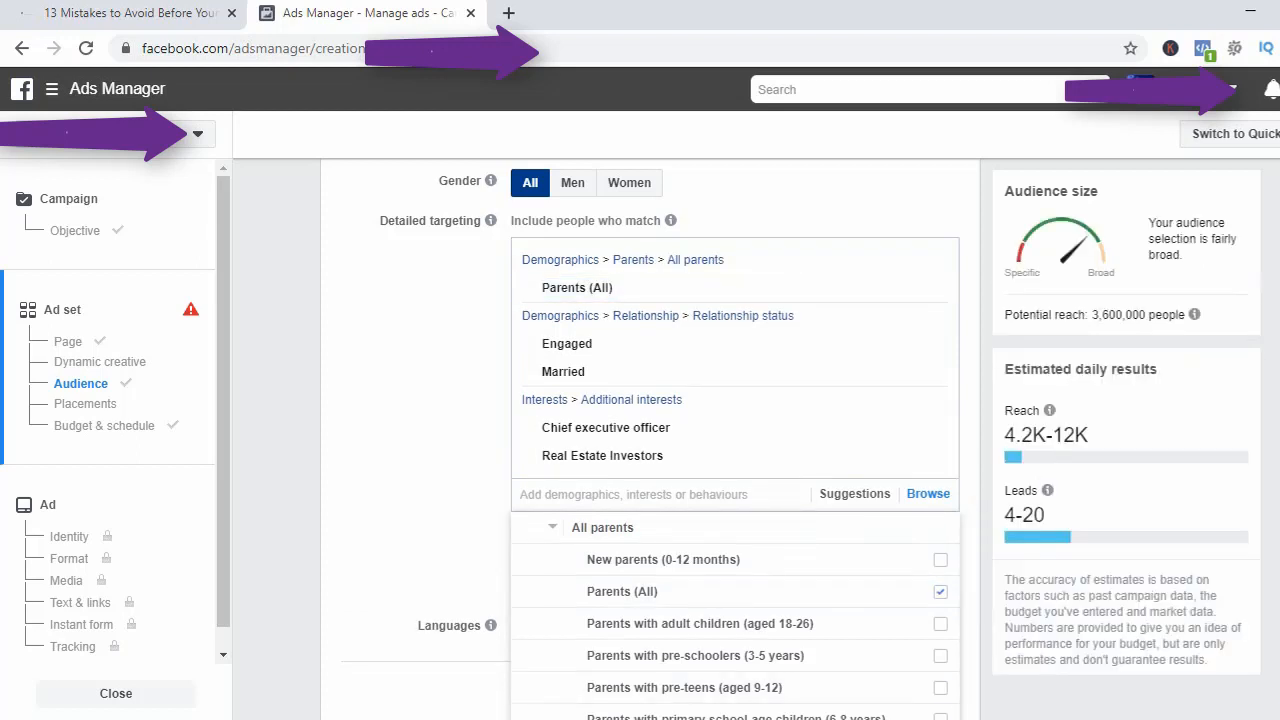
click(970, 500)
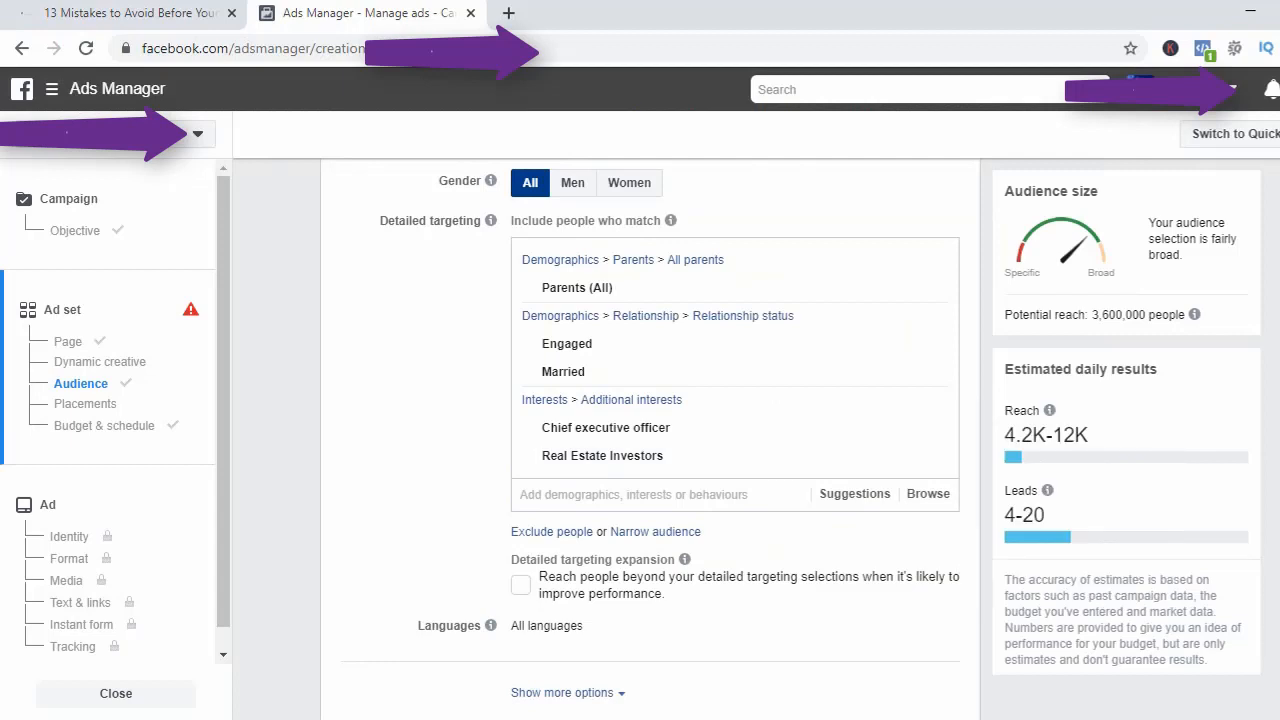
Browse the detailed targeting categories to the industries list under the Work demographics.
click(928, 494)
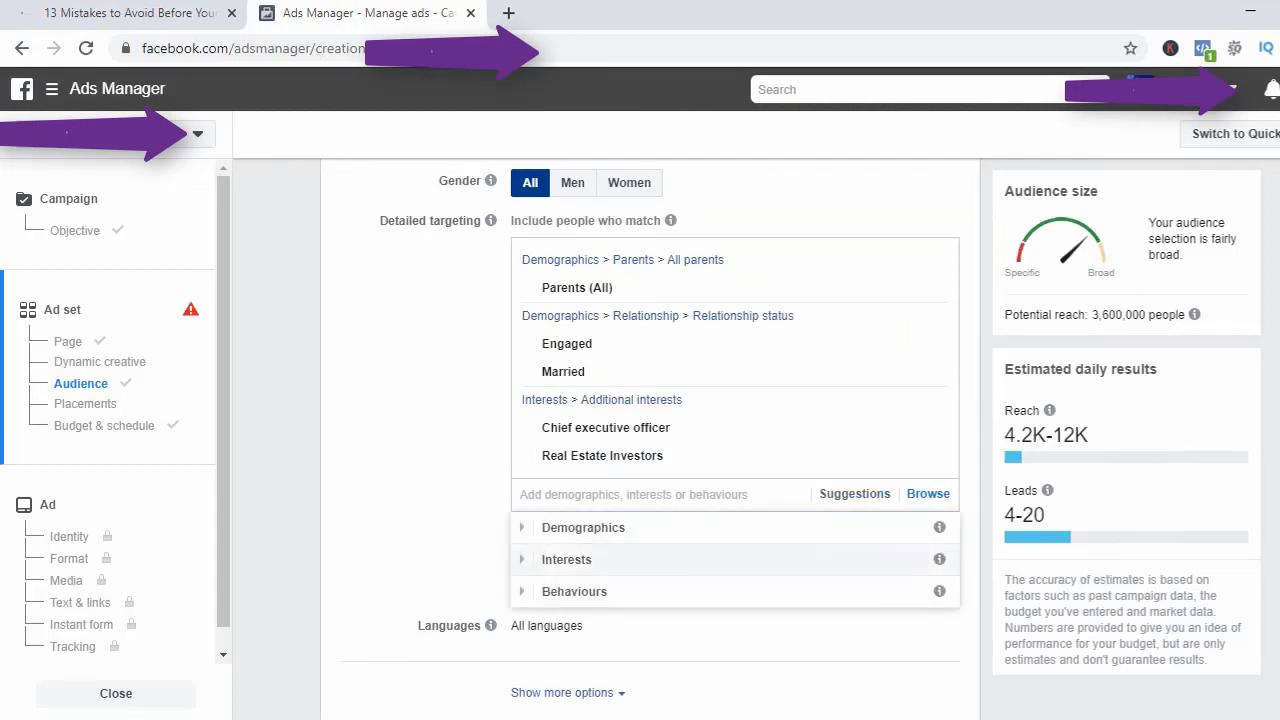
click(583, 527)
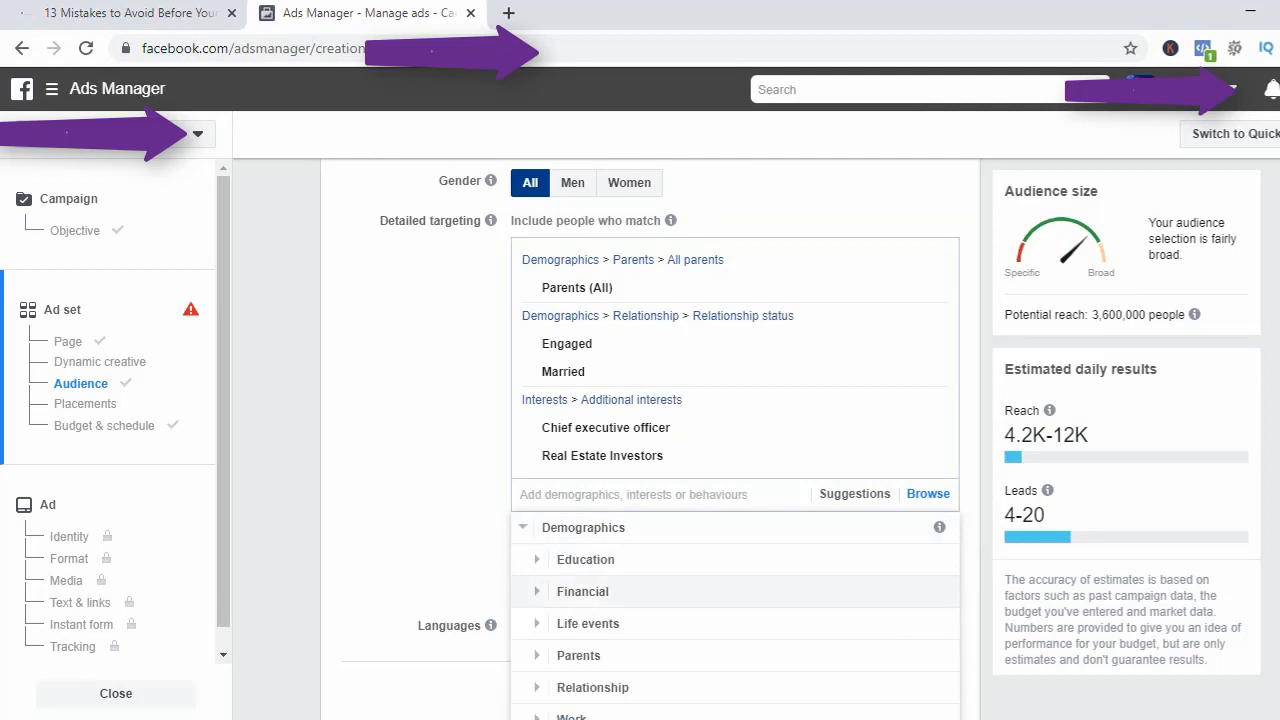
scroll(600, 662, down, 1)
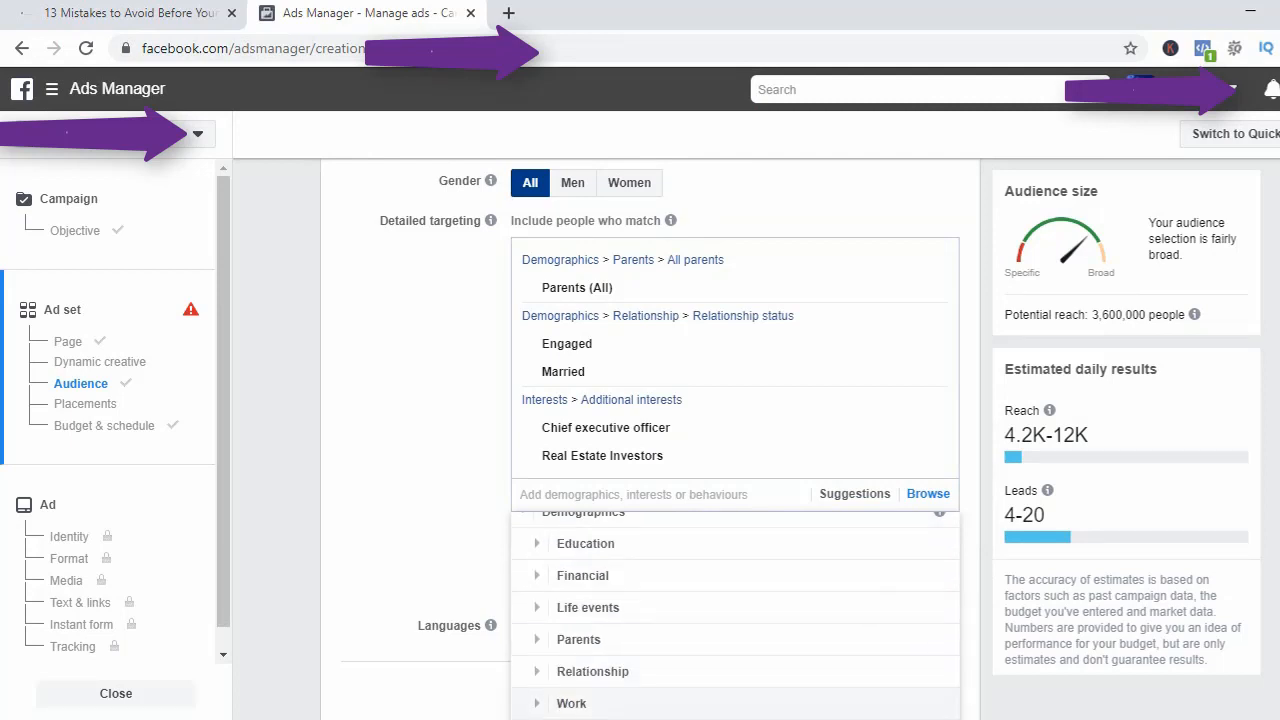
click(572, 703)
scroll(600, 685, down, 1)
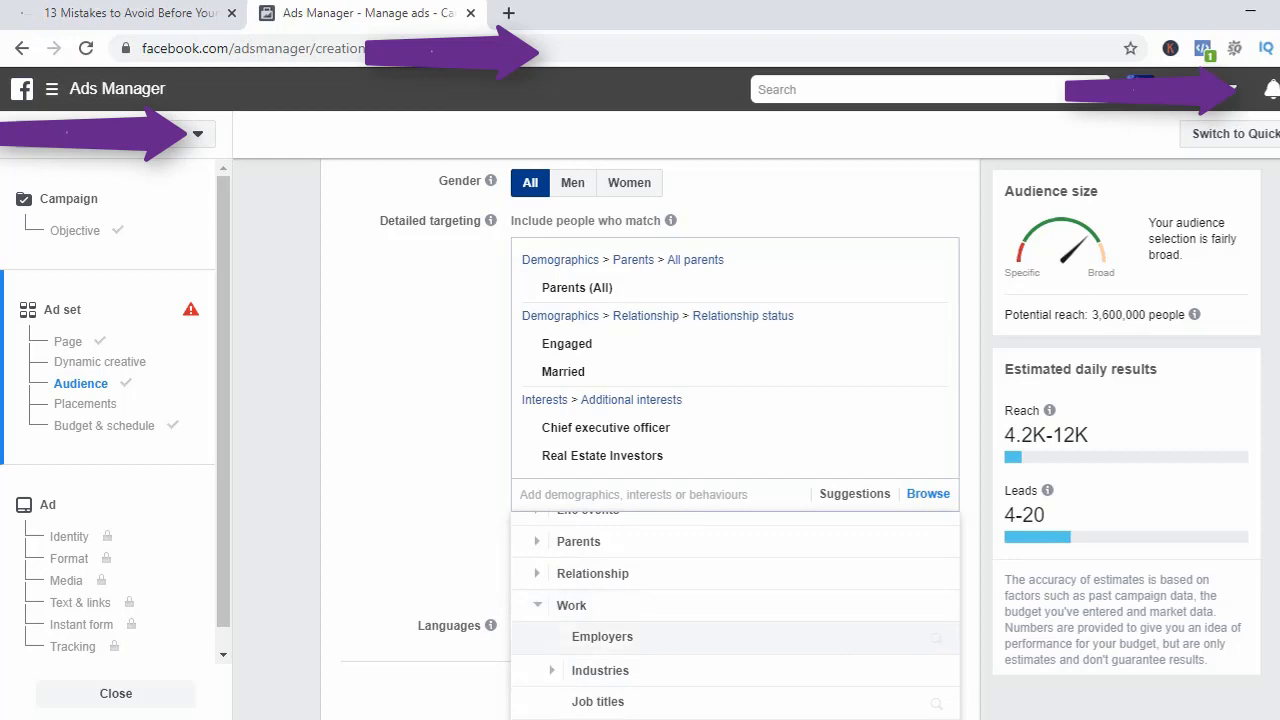
scroll(600, 600, down, 1)
click(600, 570)
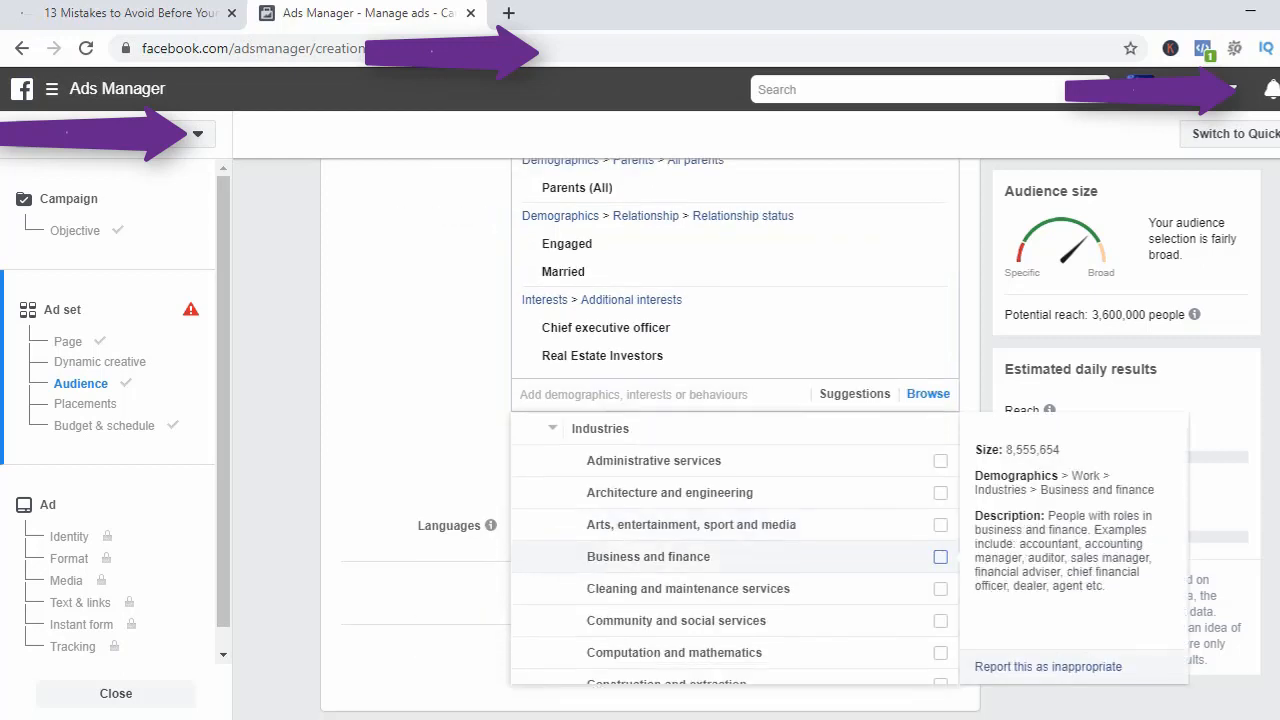
Look through the industries, include Business and finance in the detailed targeting, and close the category list.
scroll(735, 548, down, 2)
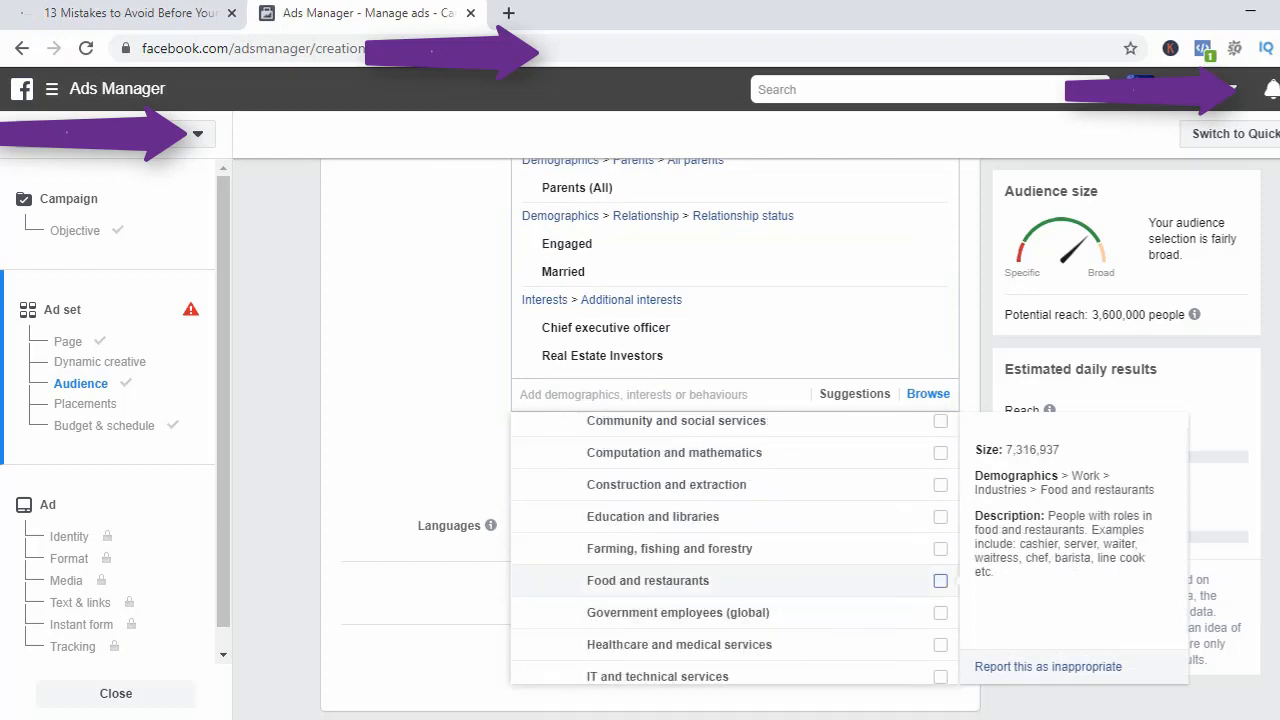
scroll(735, 548, up, 4)
scroll(735, 548, down, 4)
scroll(735, 612, up, 3)
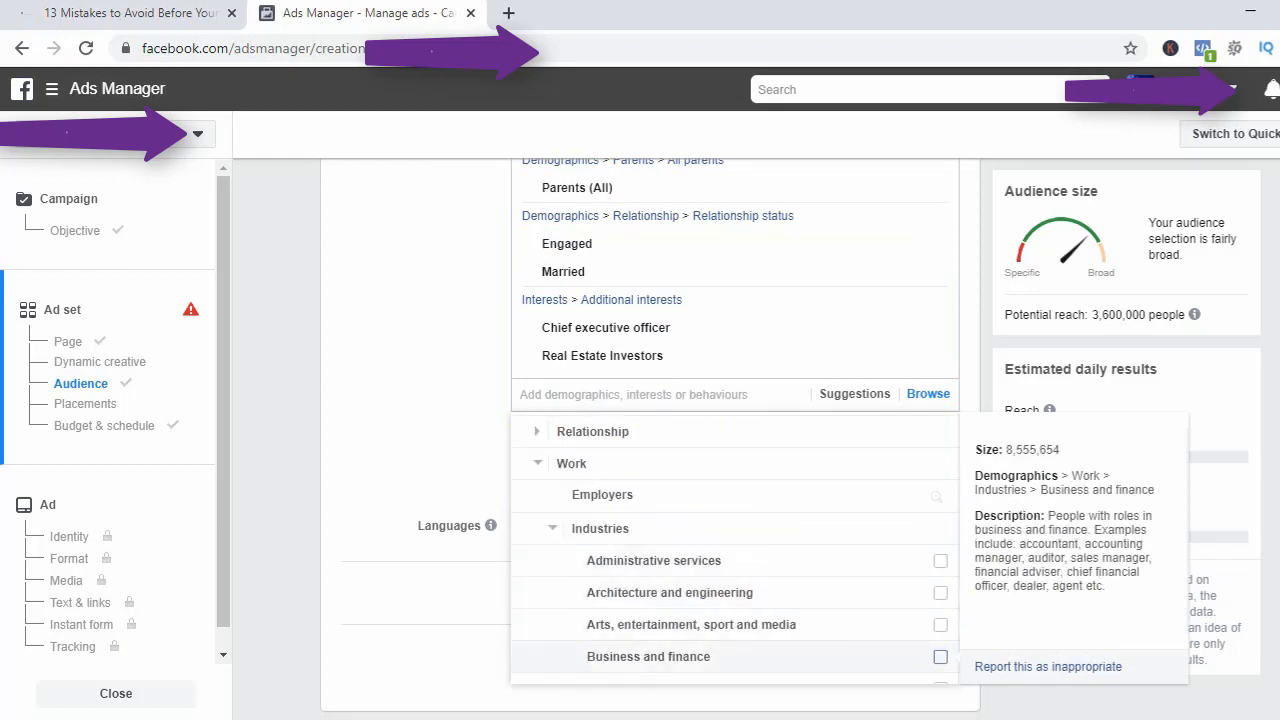
click(940, 656)
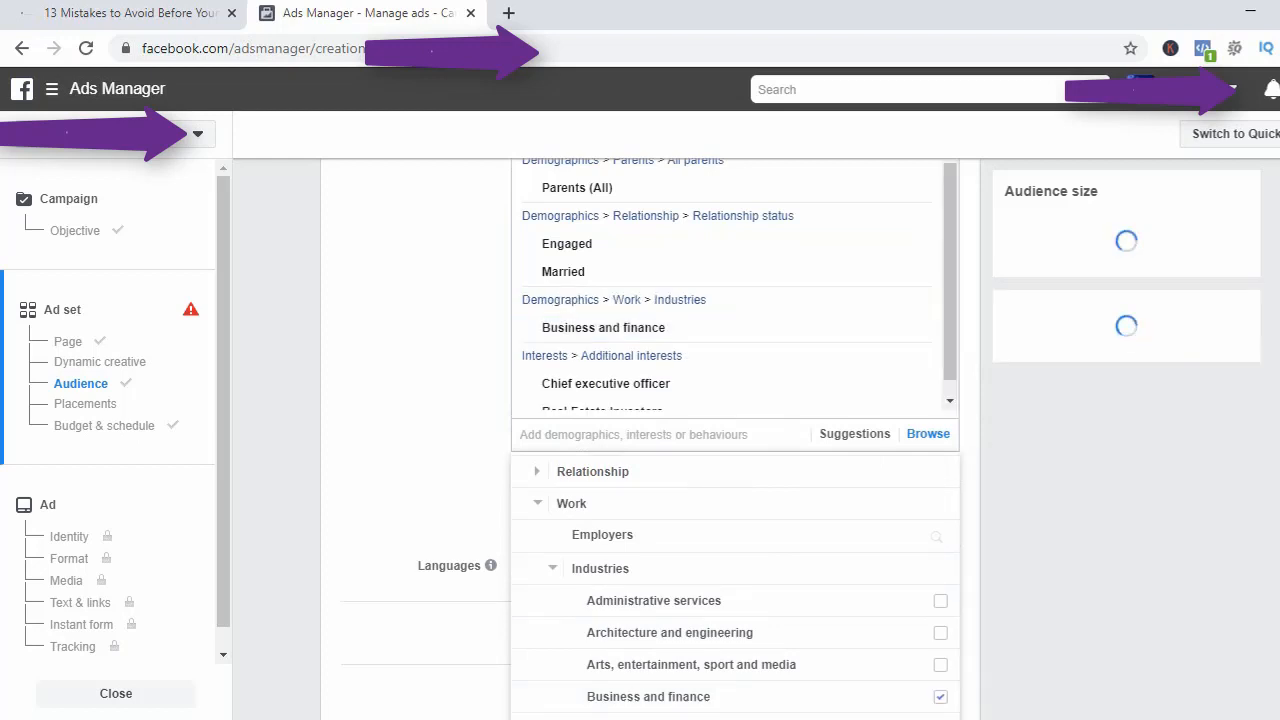
key(Escape)
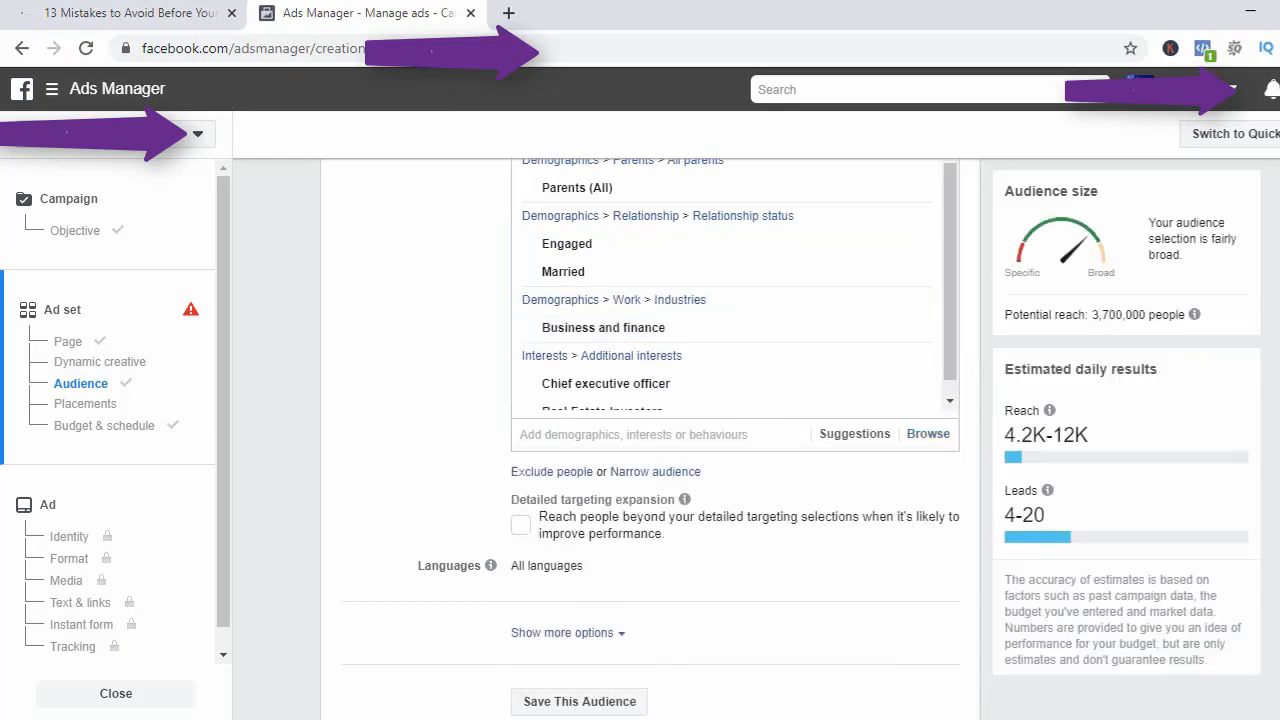
Search the detailed targeting for "banker" and include the Banking interest.
text(banker)
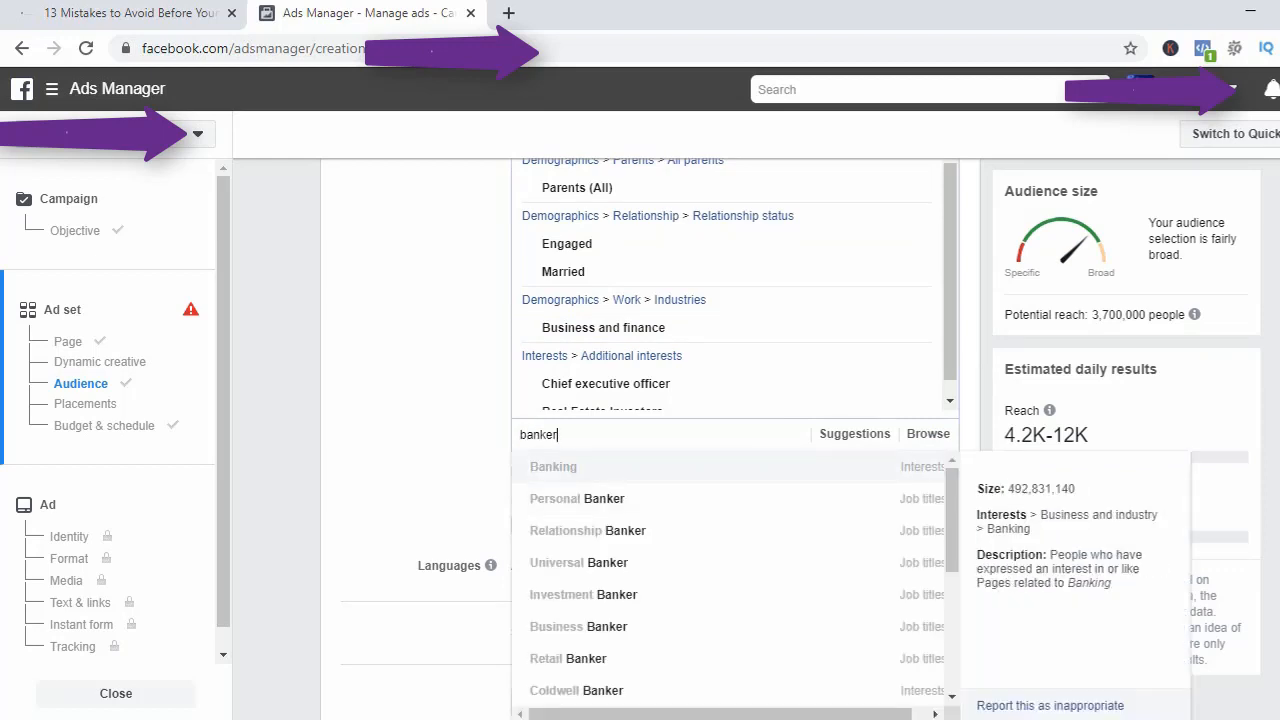
key(Down)
key(Up)
key(Return)
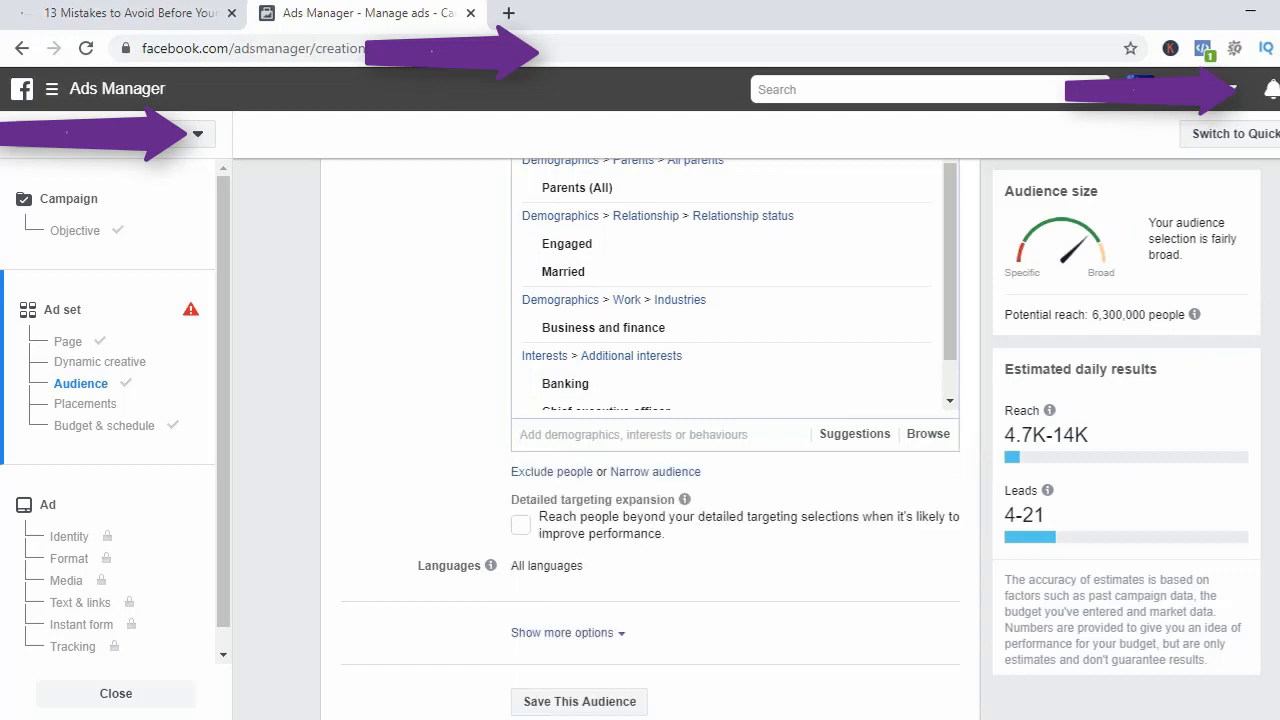
scroll(730, 275, down, 1)
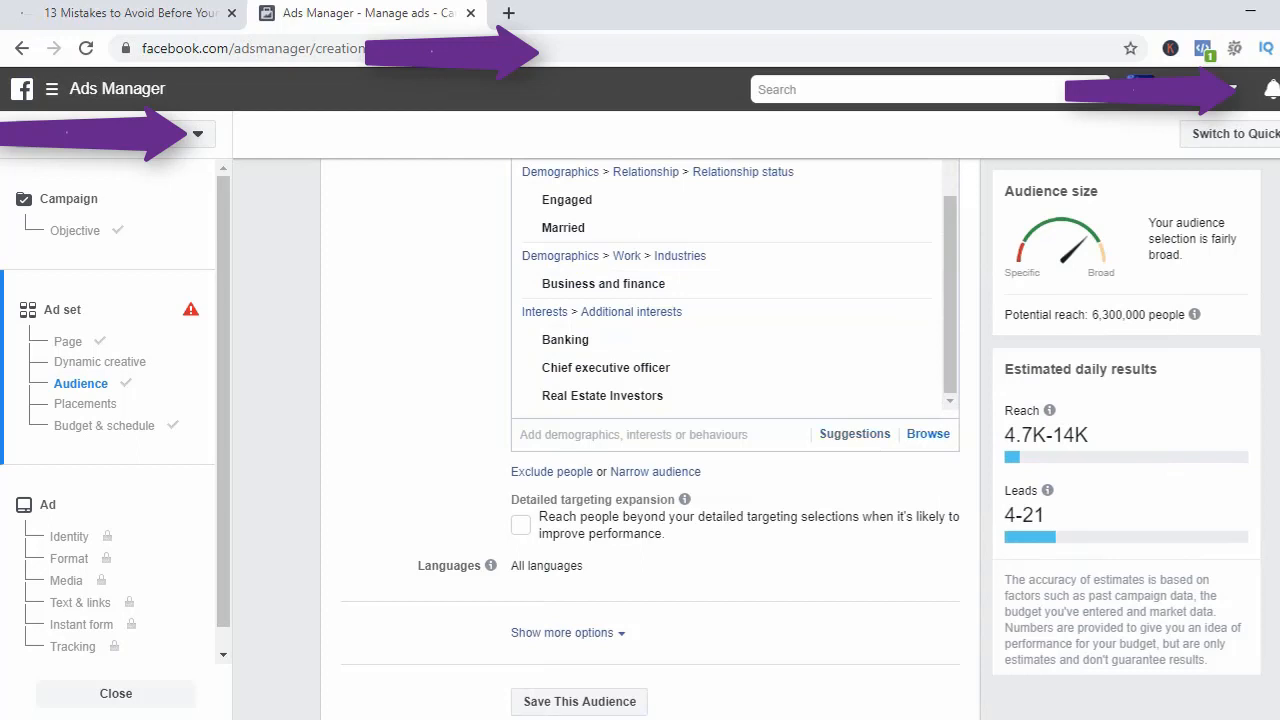
Include Small business owners from the digital activities behaviours and review the complete list of targeting selections.
click(928, 434)
click(574, 531)
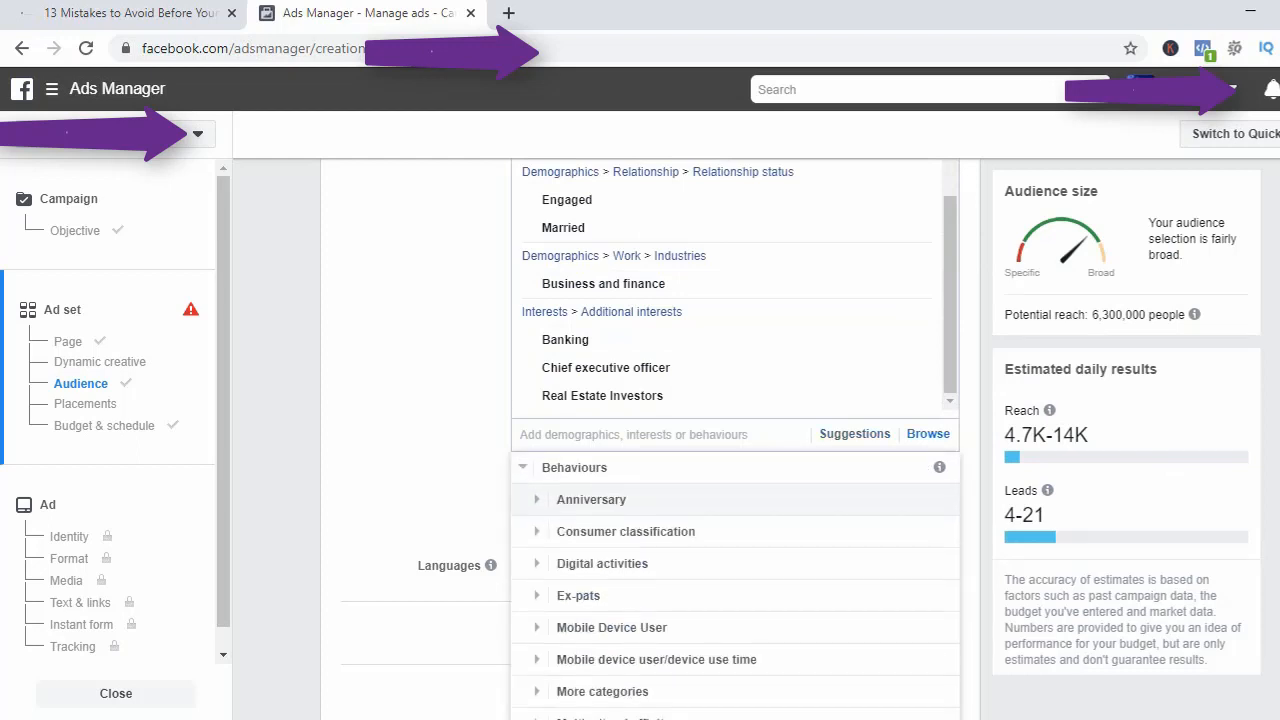
scroll(735, 560, down, 1)
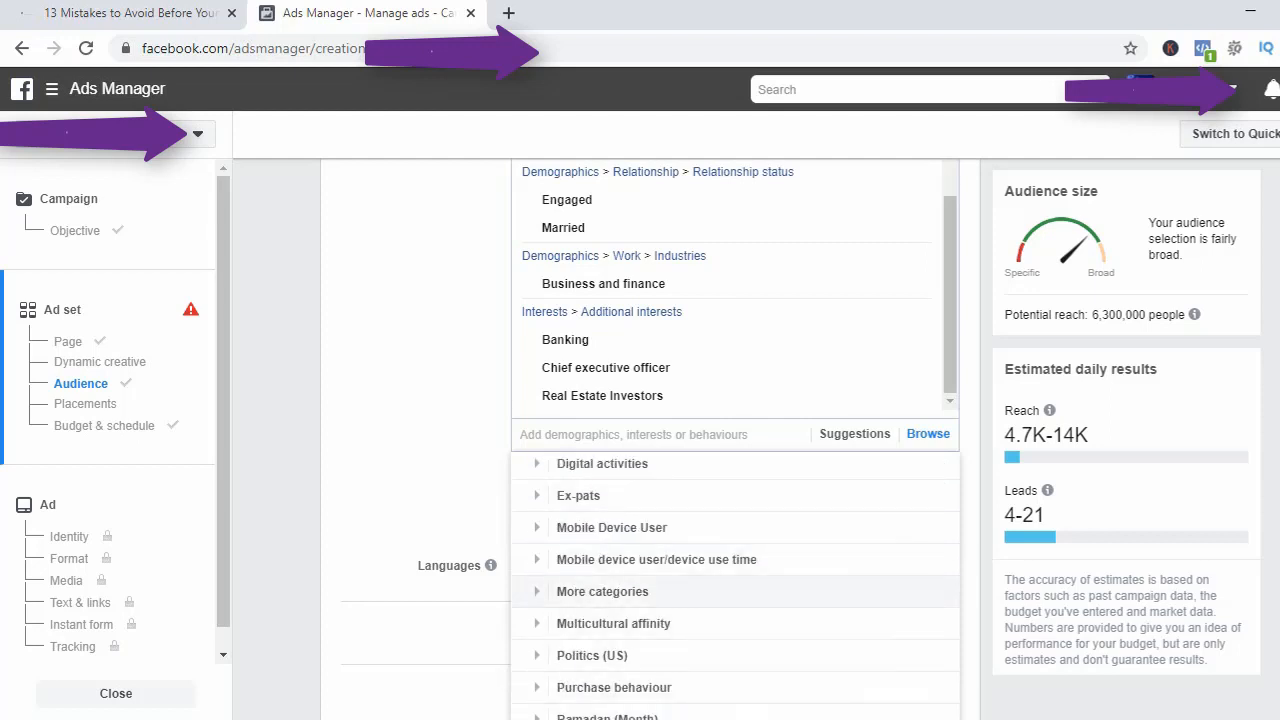
scroll(700, 540, up, 1)
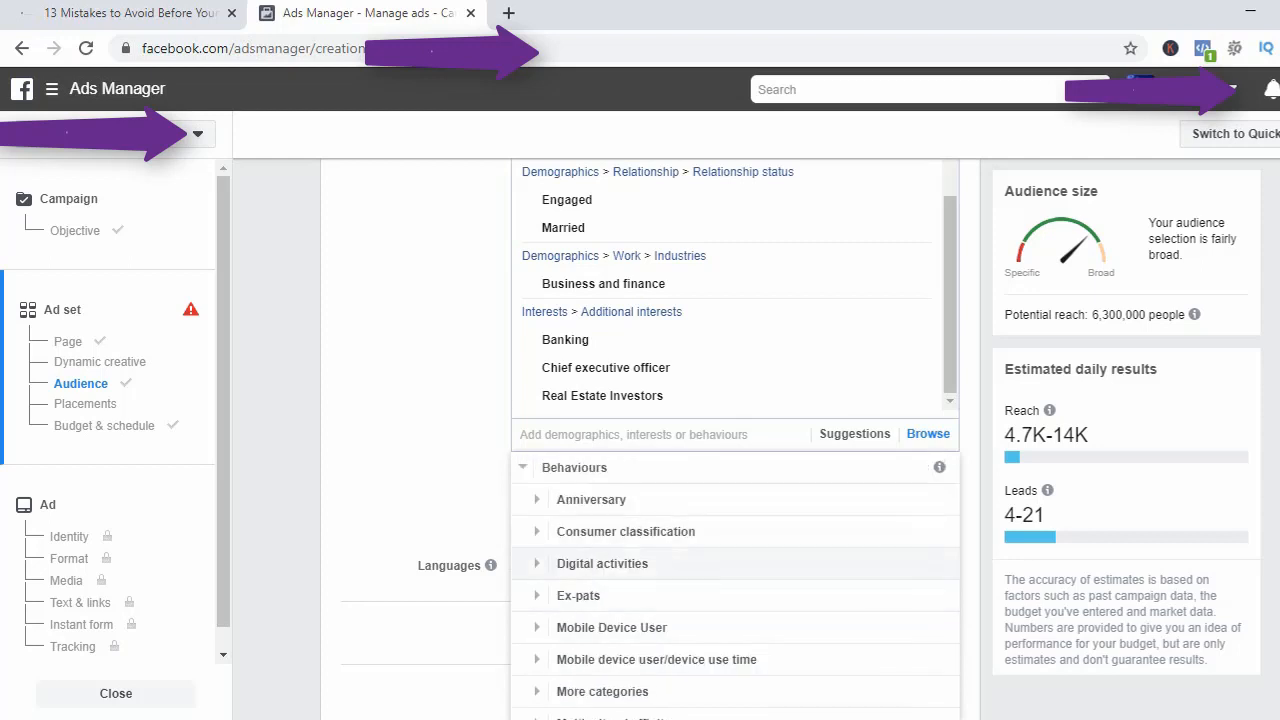
click(602, 563)
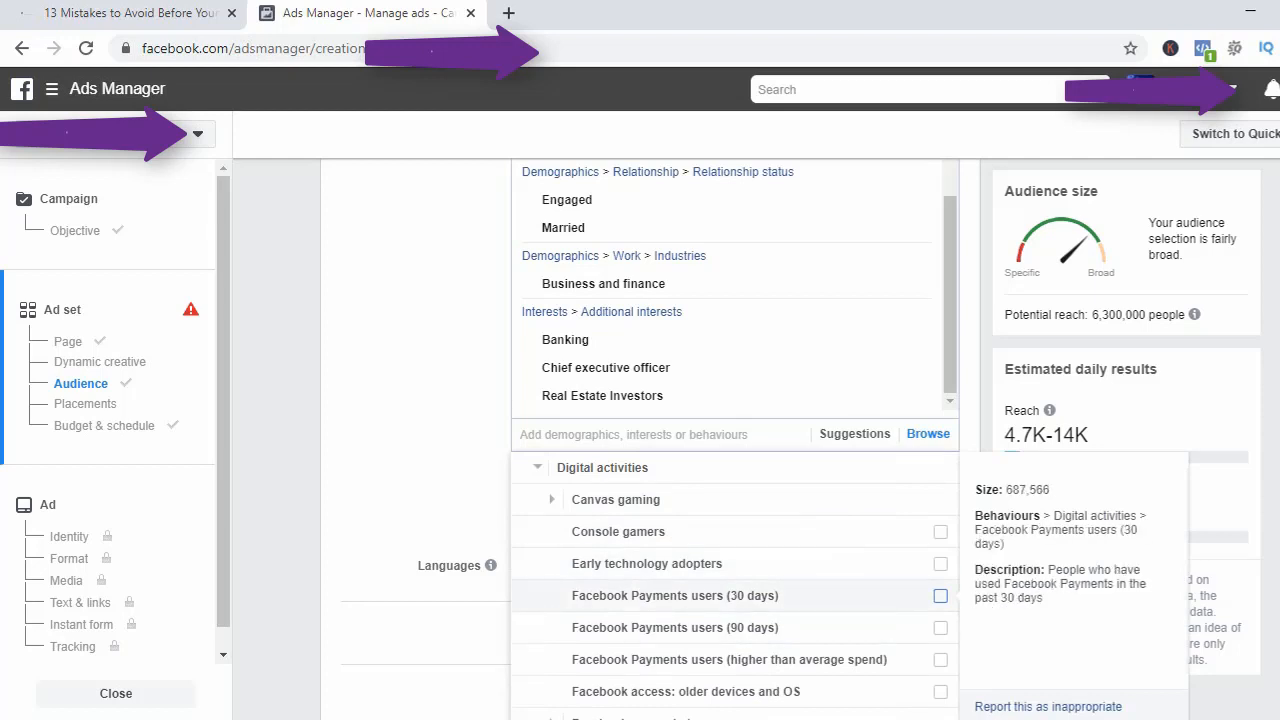
scroll(735, 591, down, 1)
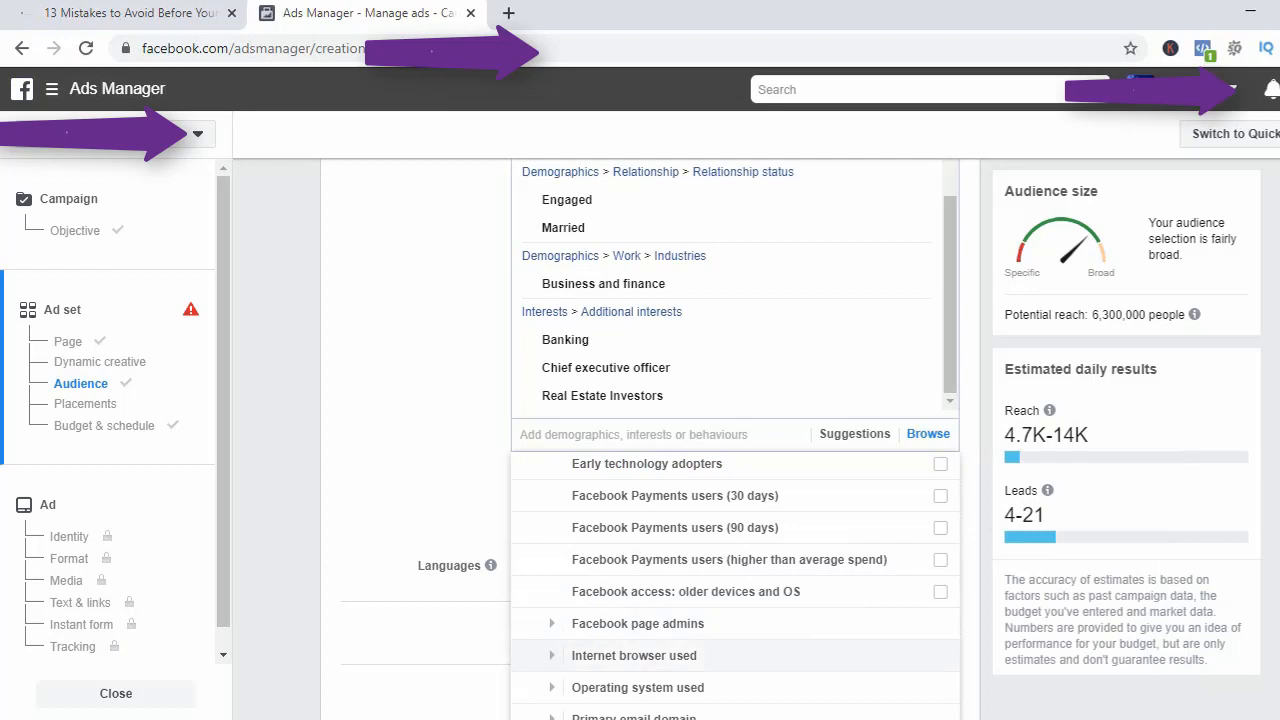
scroll(700, 653, down, 2)
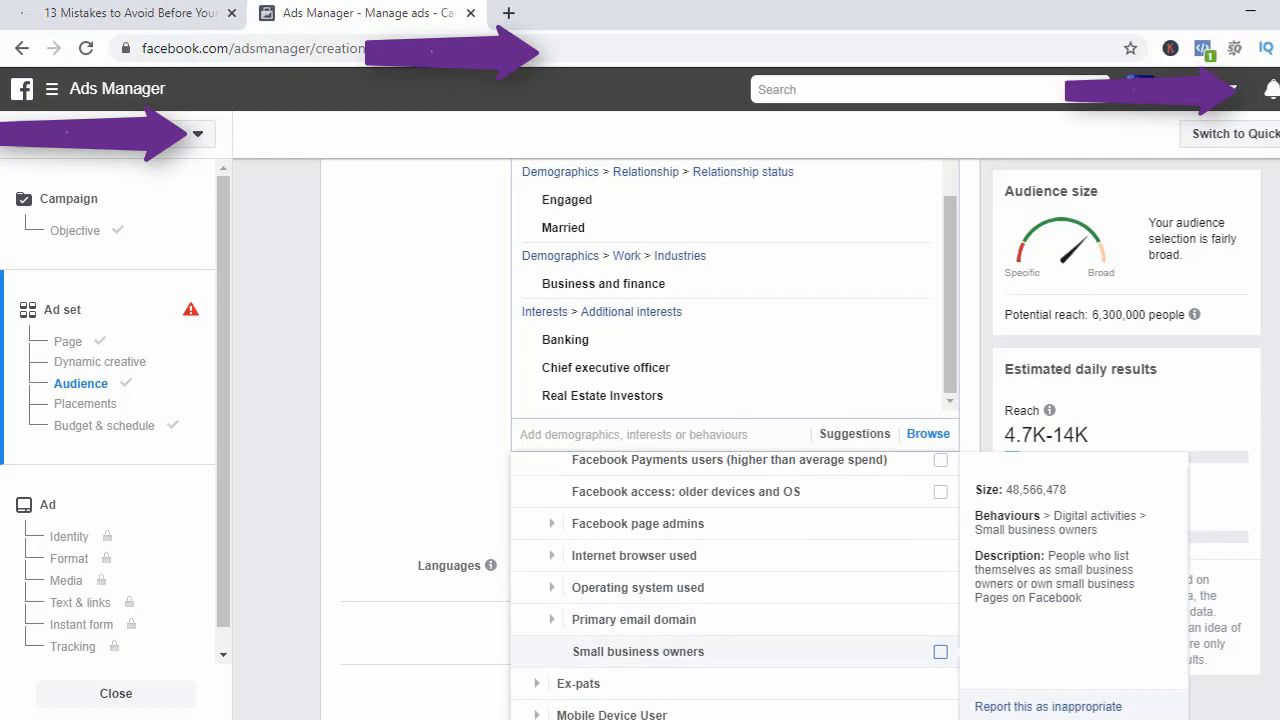
click(700, 651)
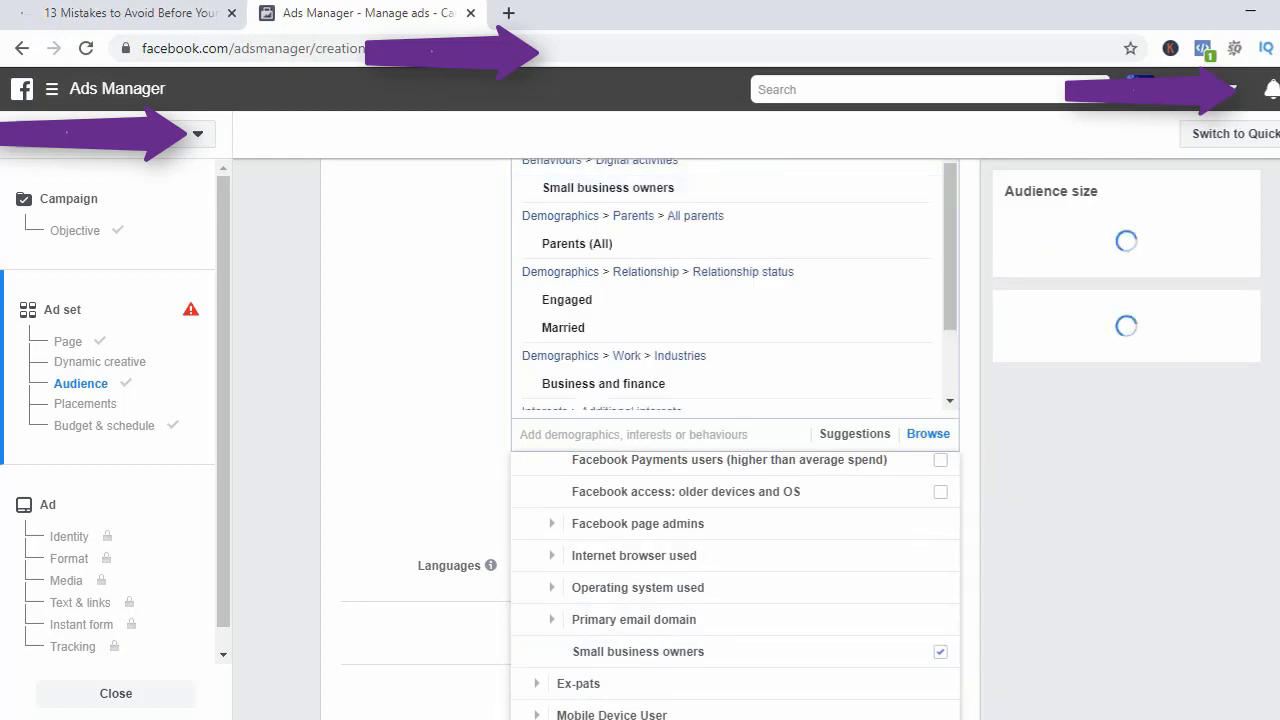
key(Escape)
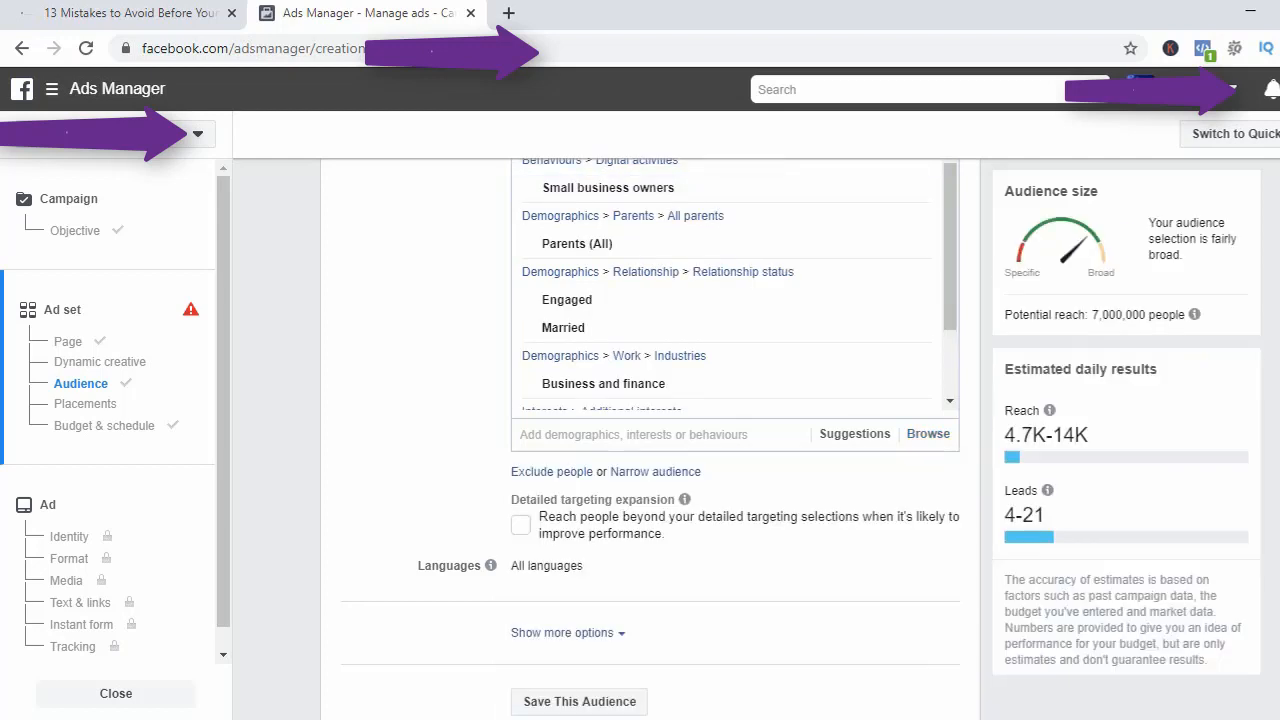
scroll(735, 300, down, 3)
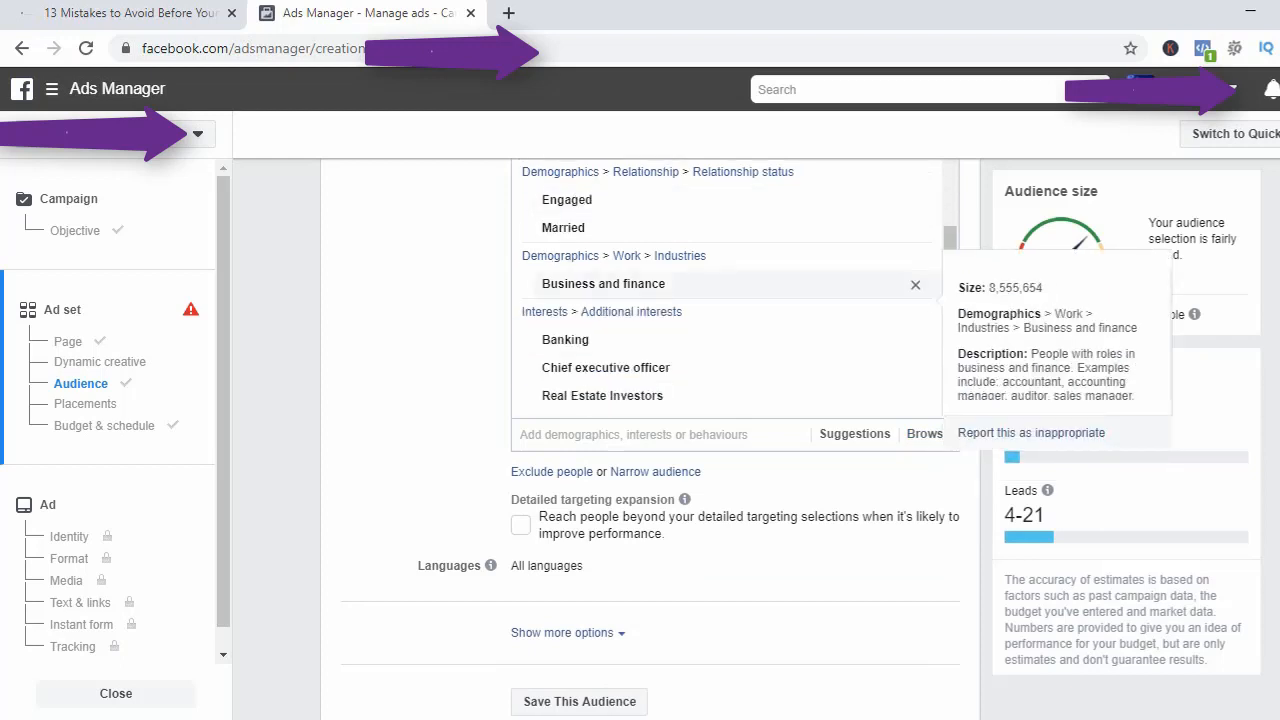
scroll(735, 285, up, 3)
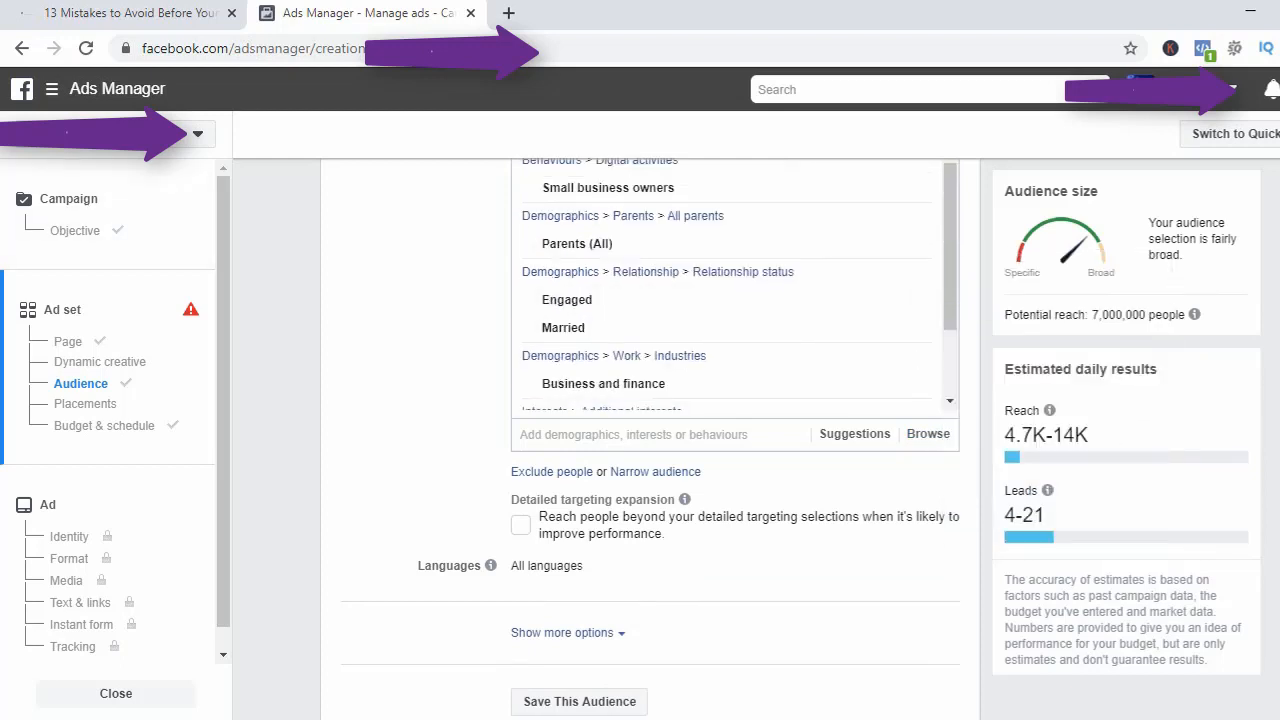
click(100, 88)
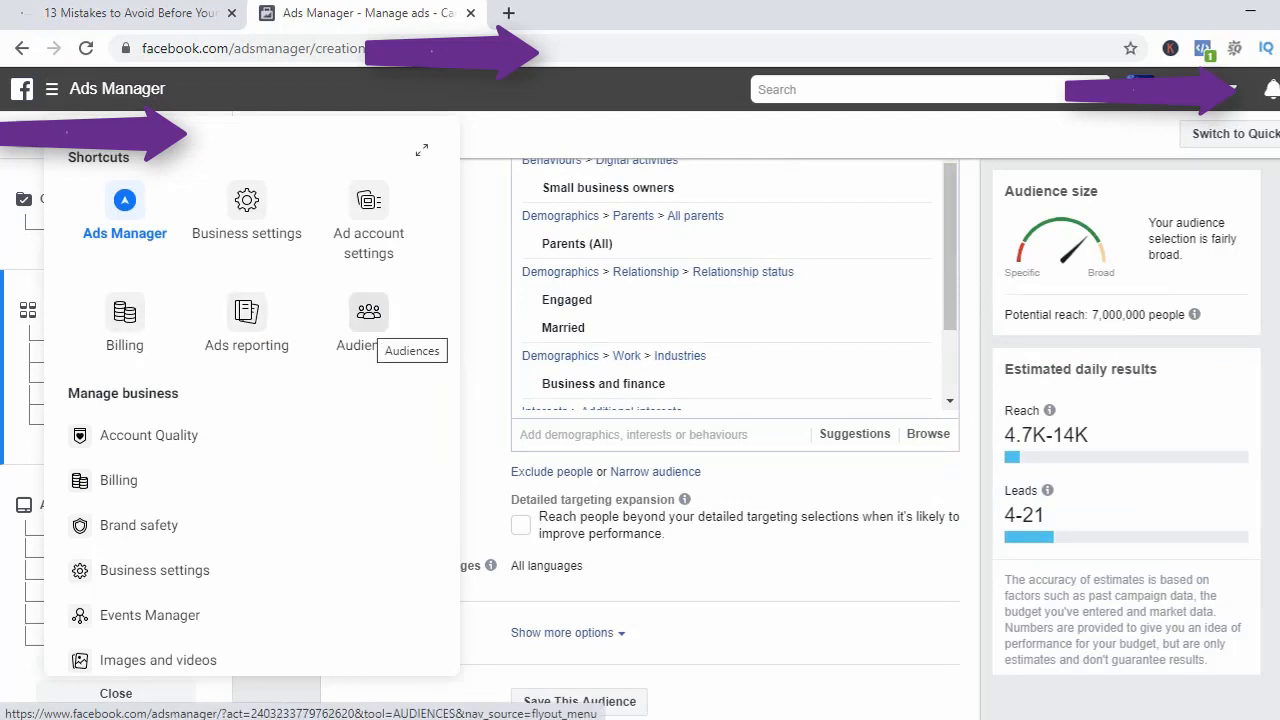
click(368, 318)
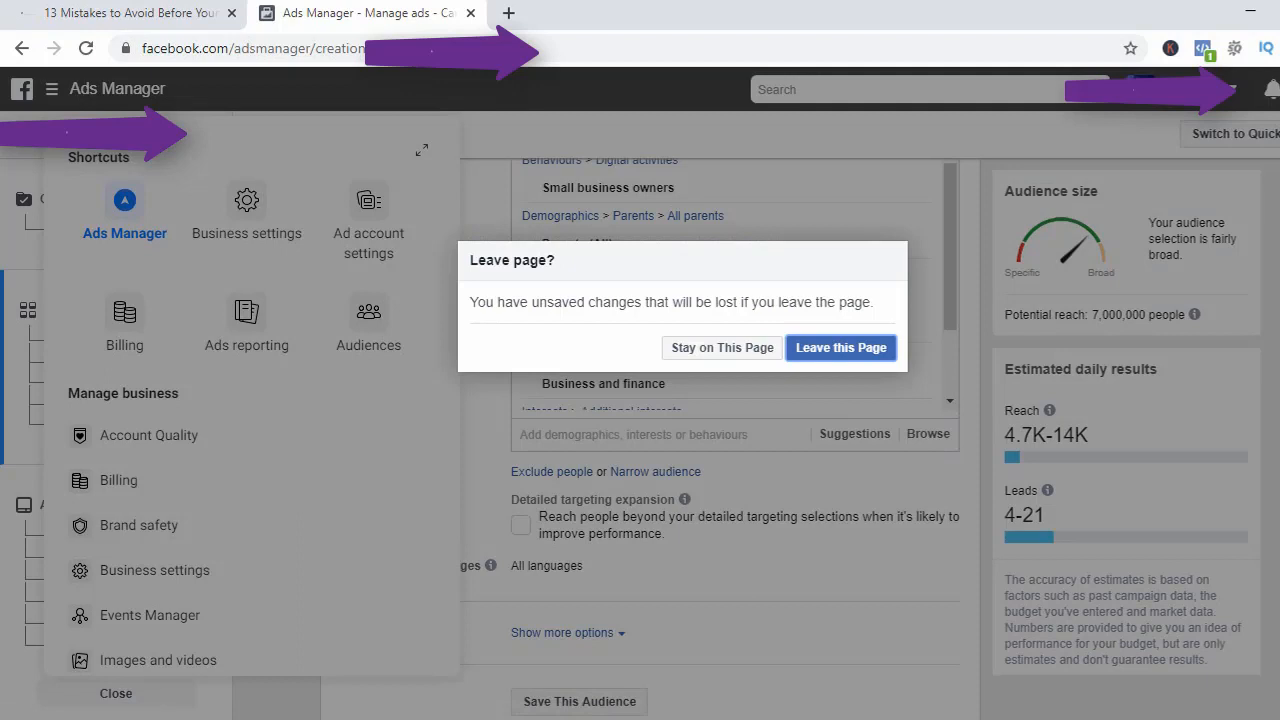
click(722, 347)
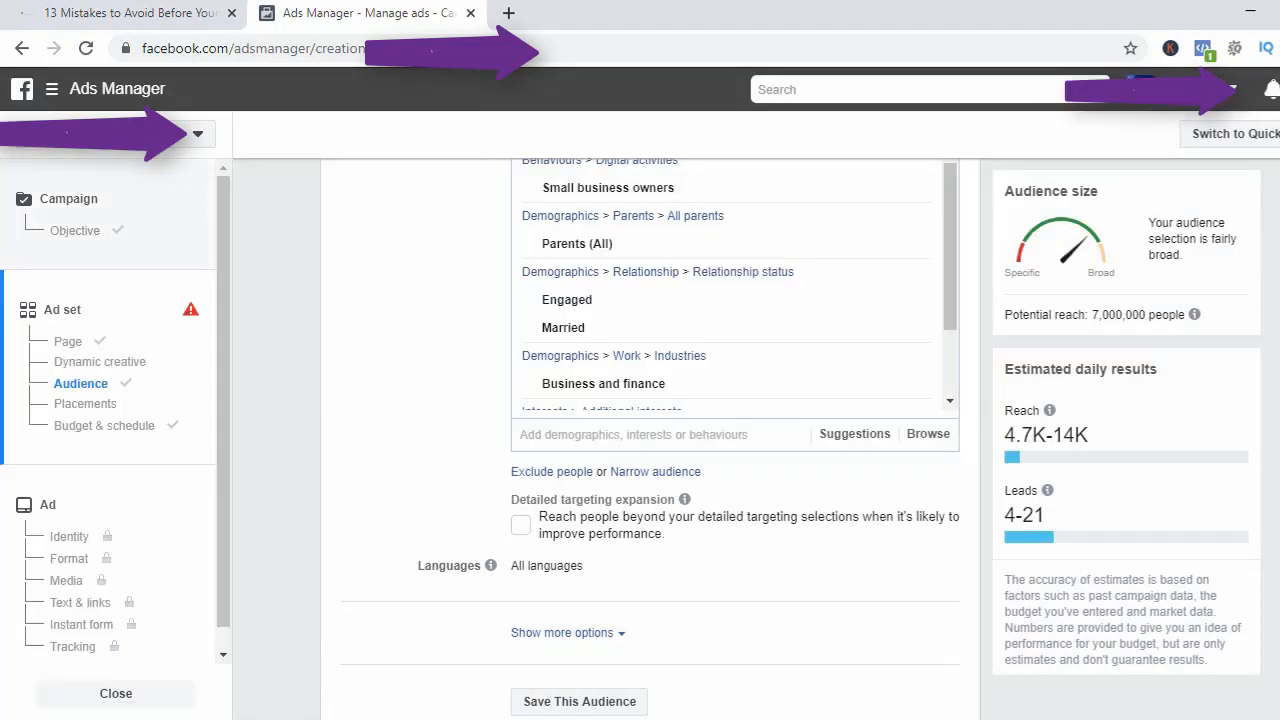
Open the Audiences page in a new browser tab, keeping the unsaved ad set open.
click(51, 88)
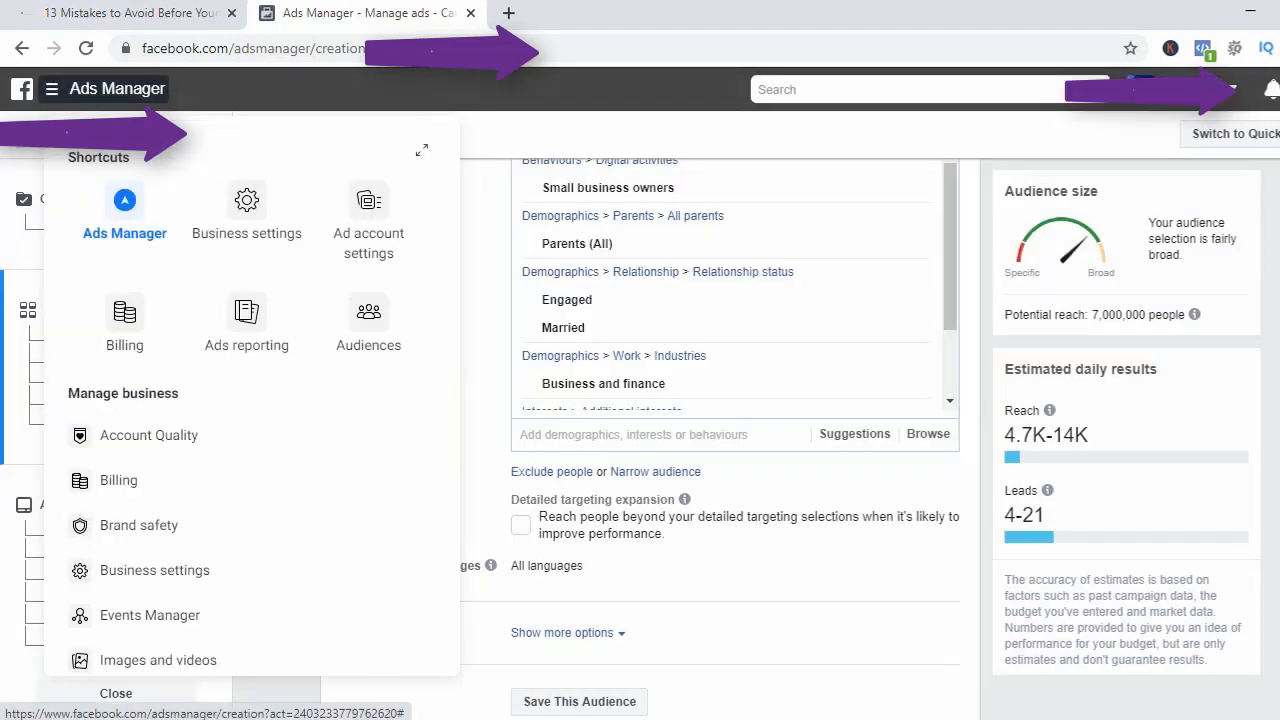
right_click(355, 330)
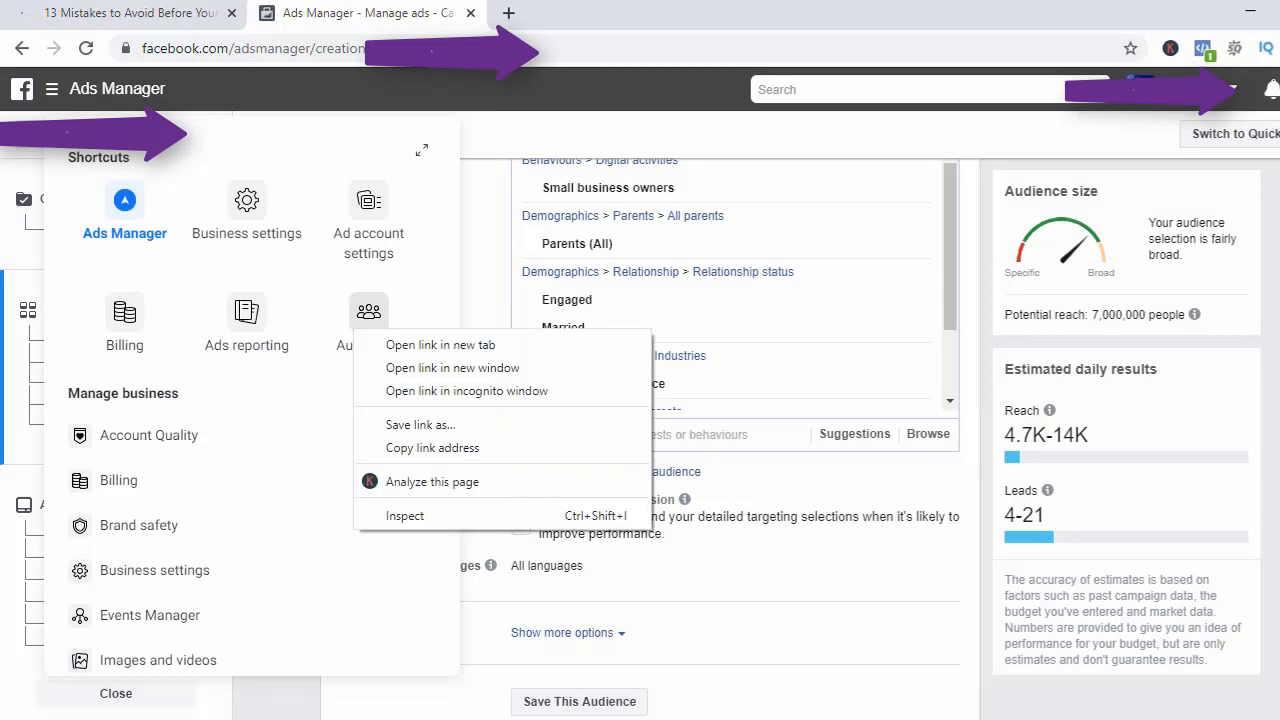
click(440, 344)
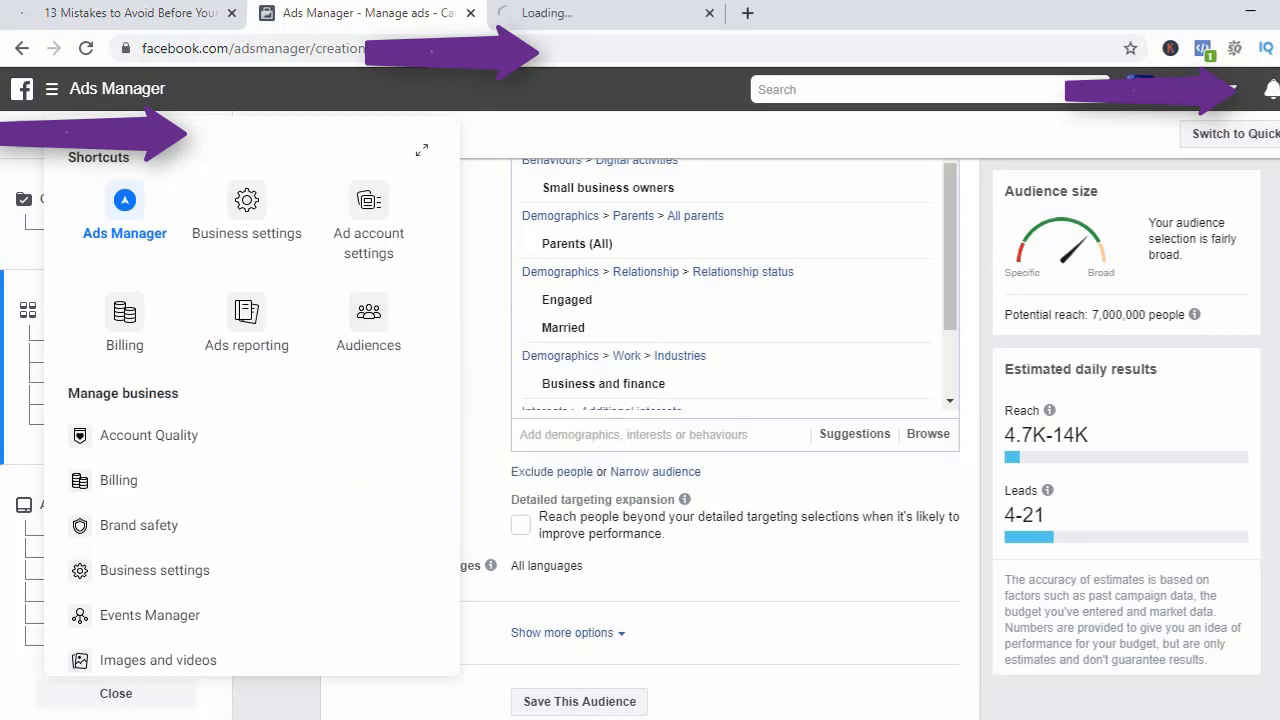
Find Audience Insights among the analysis and reporting tools and open it in a new browser tab.
scroll(250, 400, down, 6)
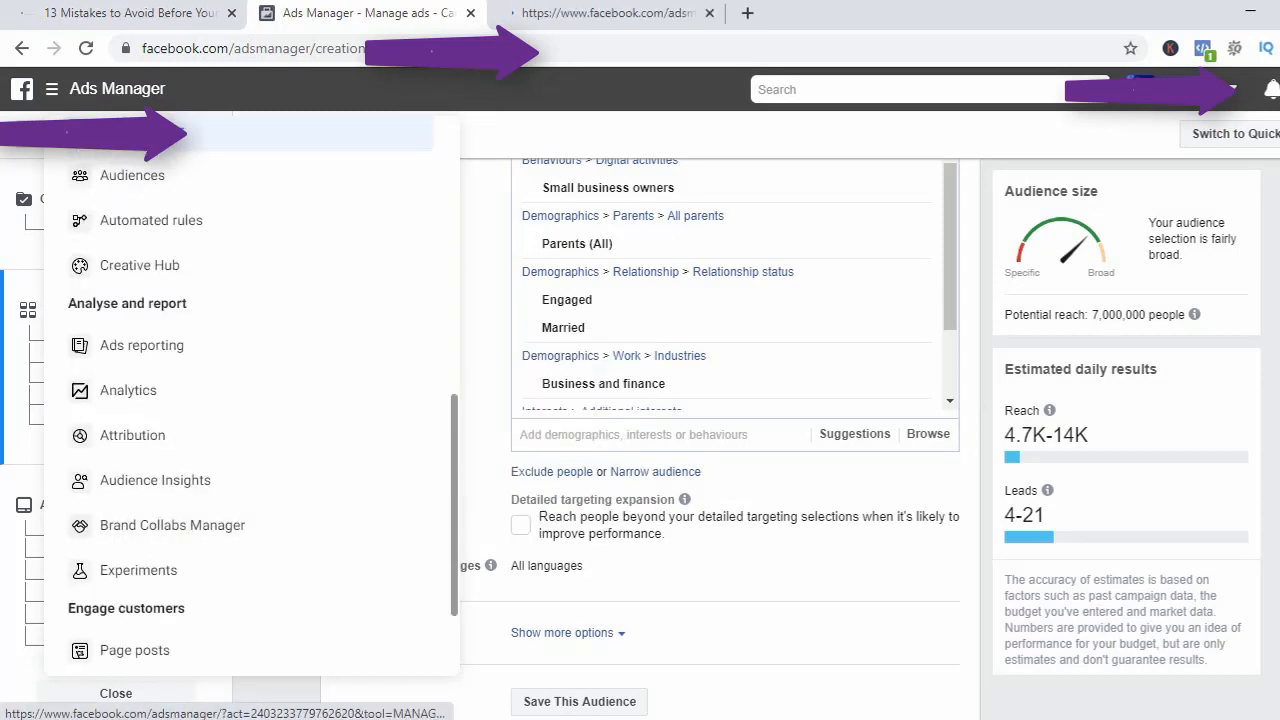
scroll(250, 500, down, 3)
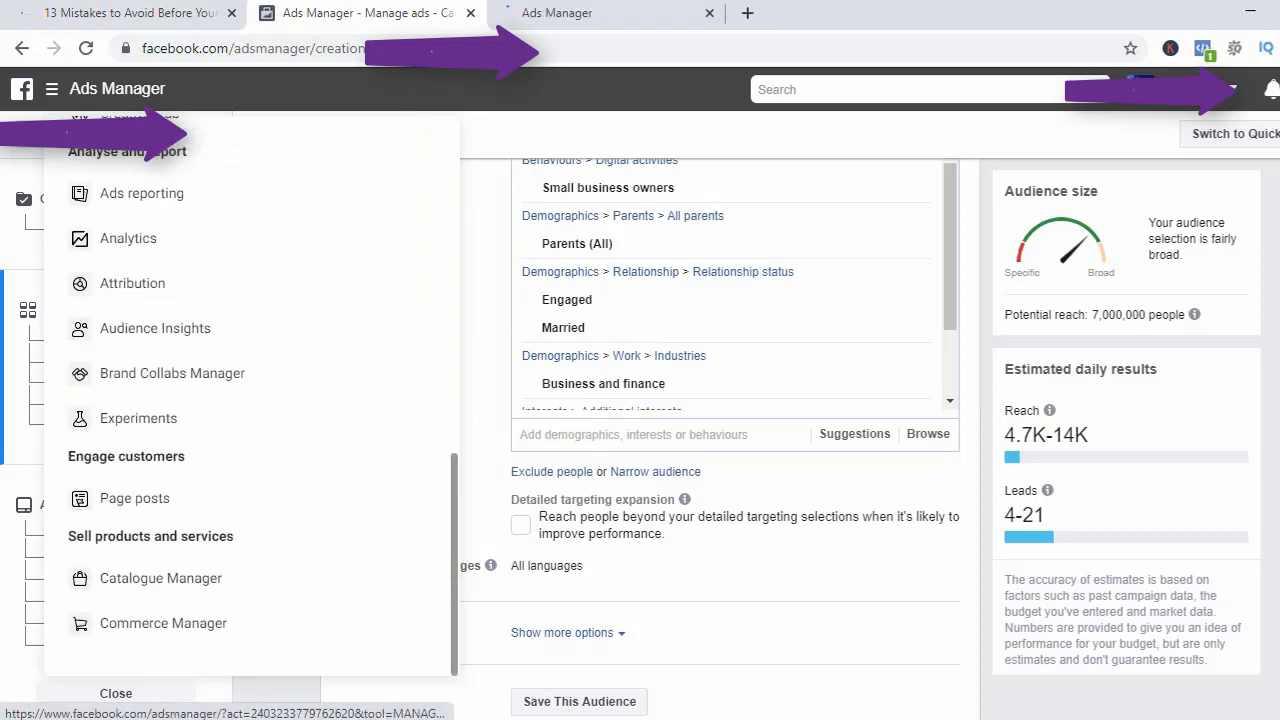
right_click(186, 327)
click(250, 342)
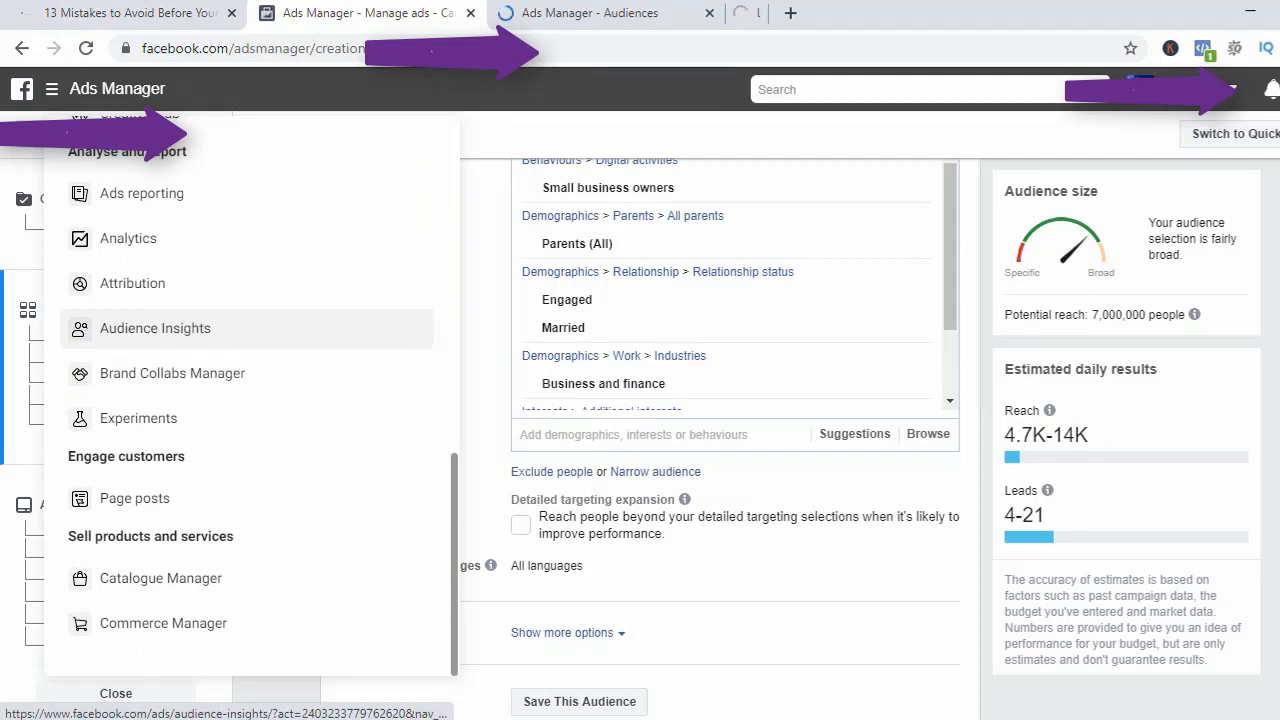
Close the Audiences browser tab and bring up the Audience Insights page.
click(610, 13)
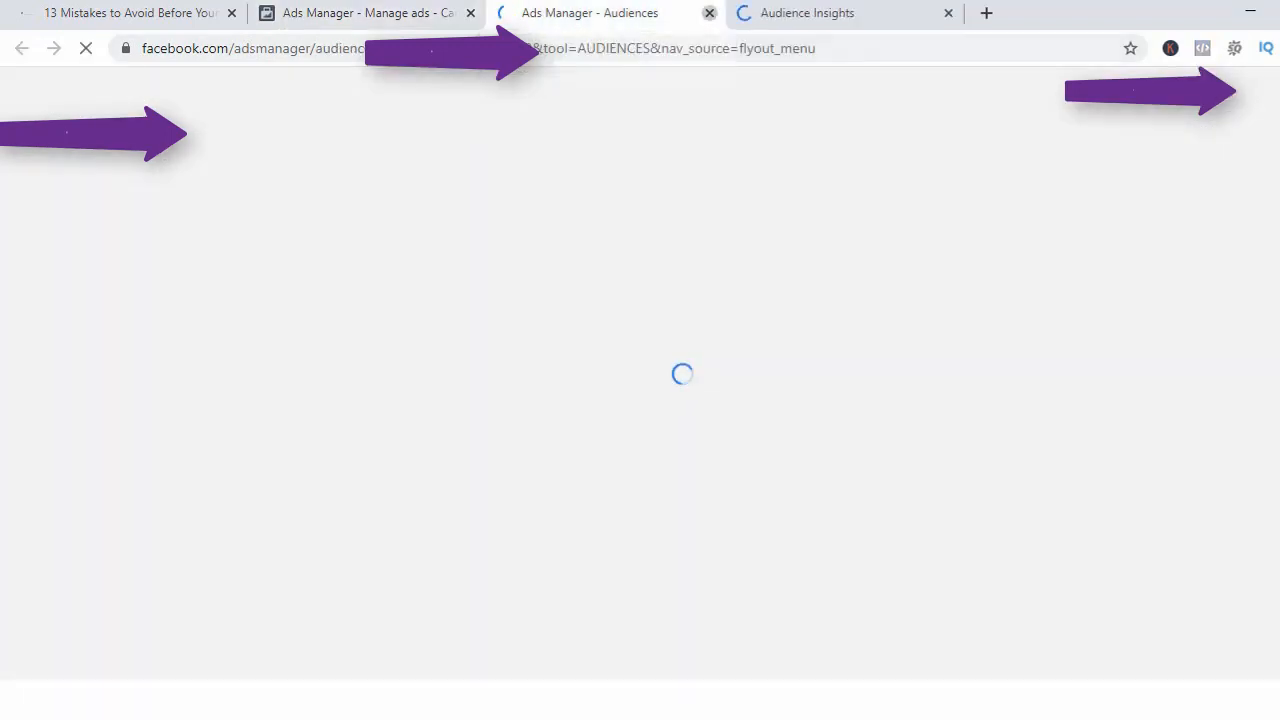
click(709, 13)
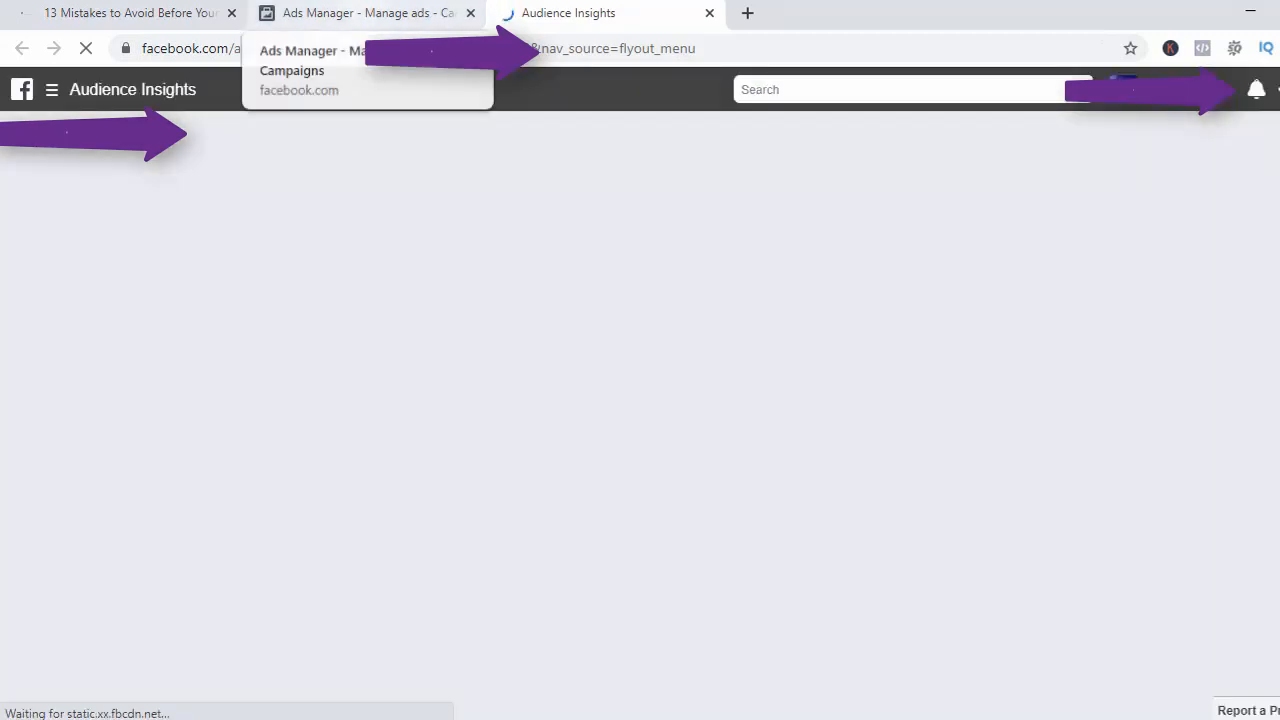
click(366, 14)
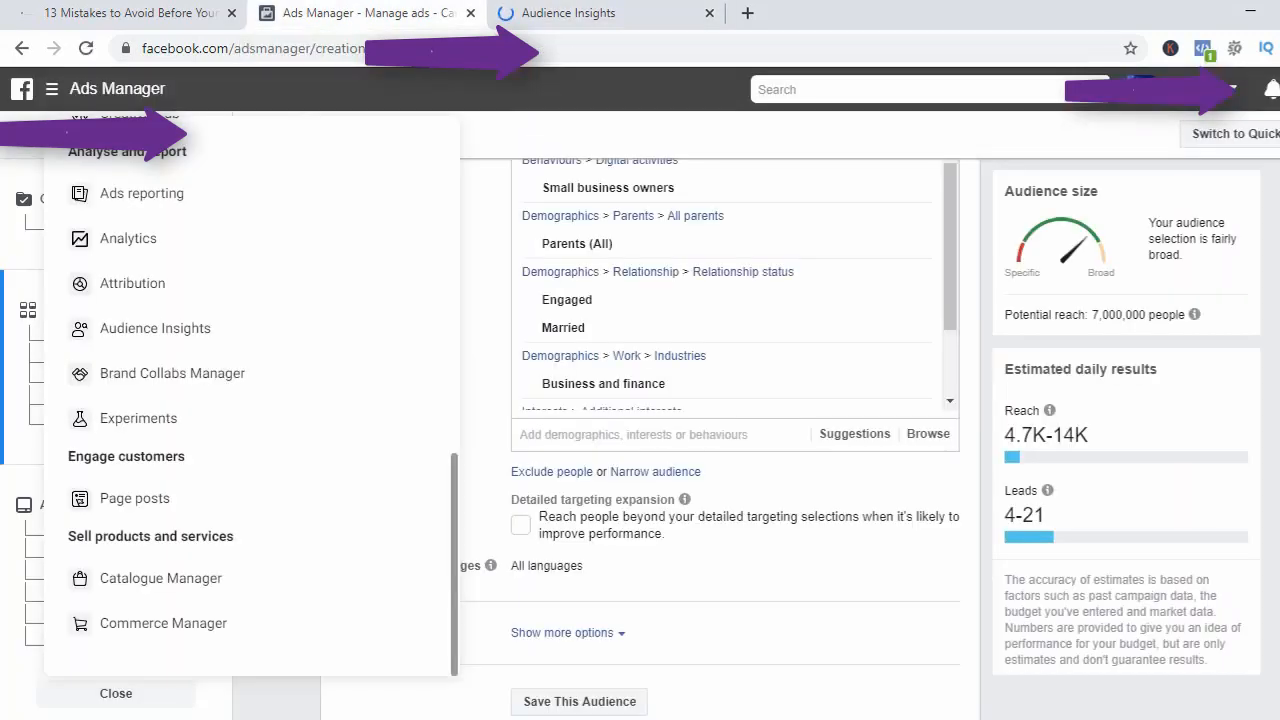
click(580, 14)
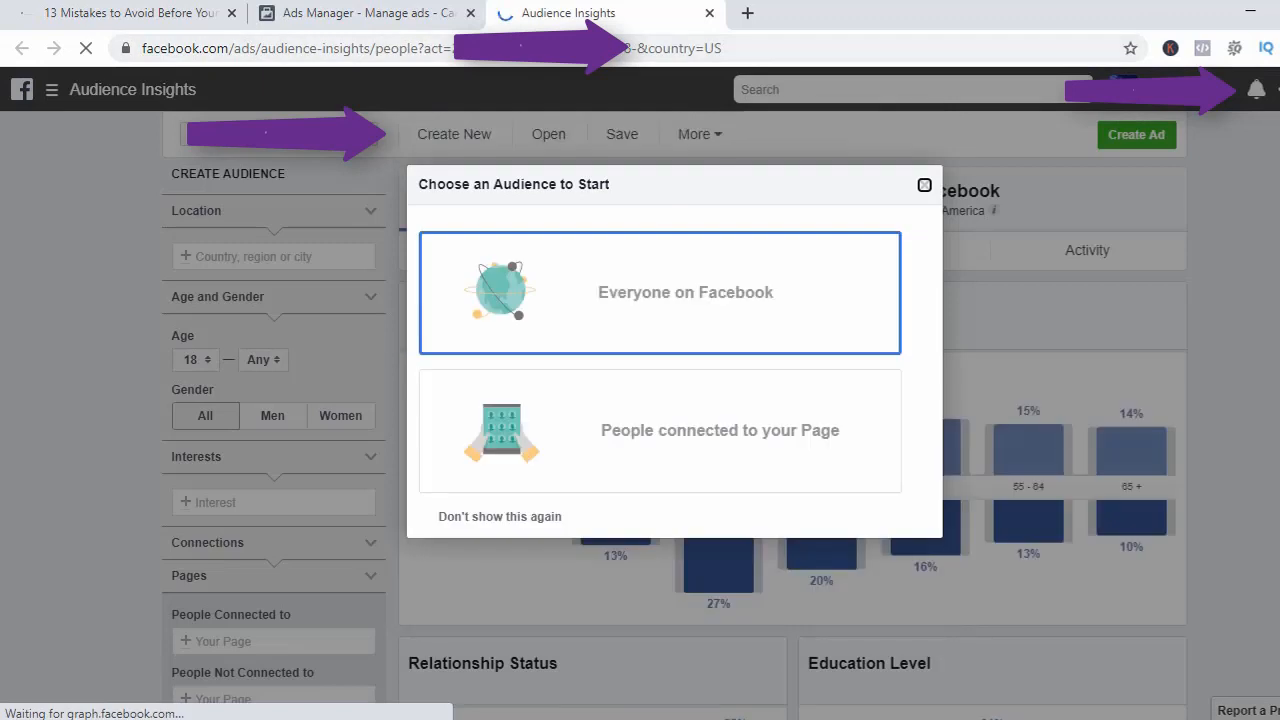
Start an Audience Insights audience from Everyone on Facebook and replace the United States location with Nigeria.
click(640, 293)
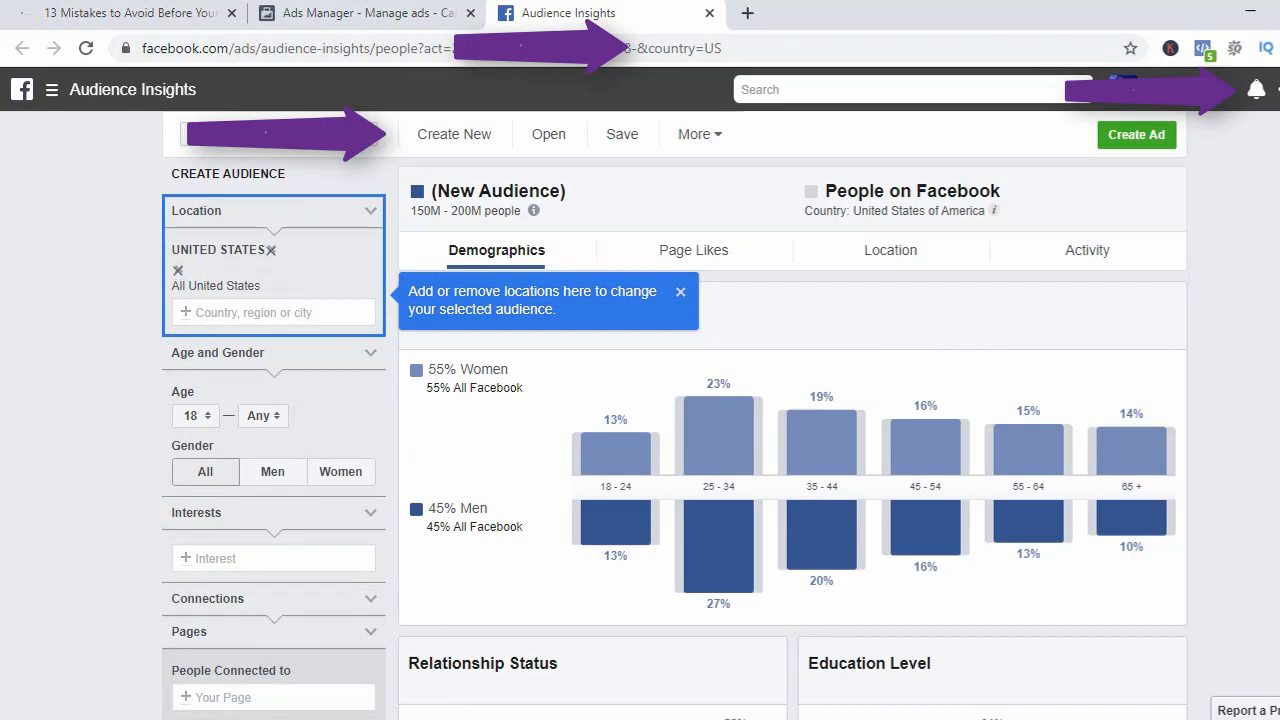
click(270, 250)
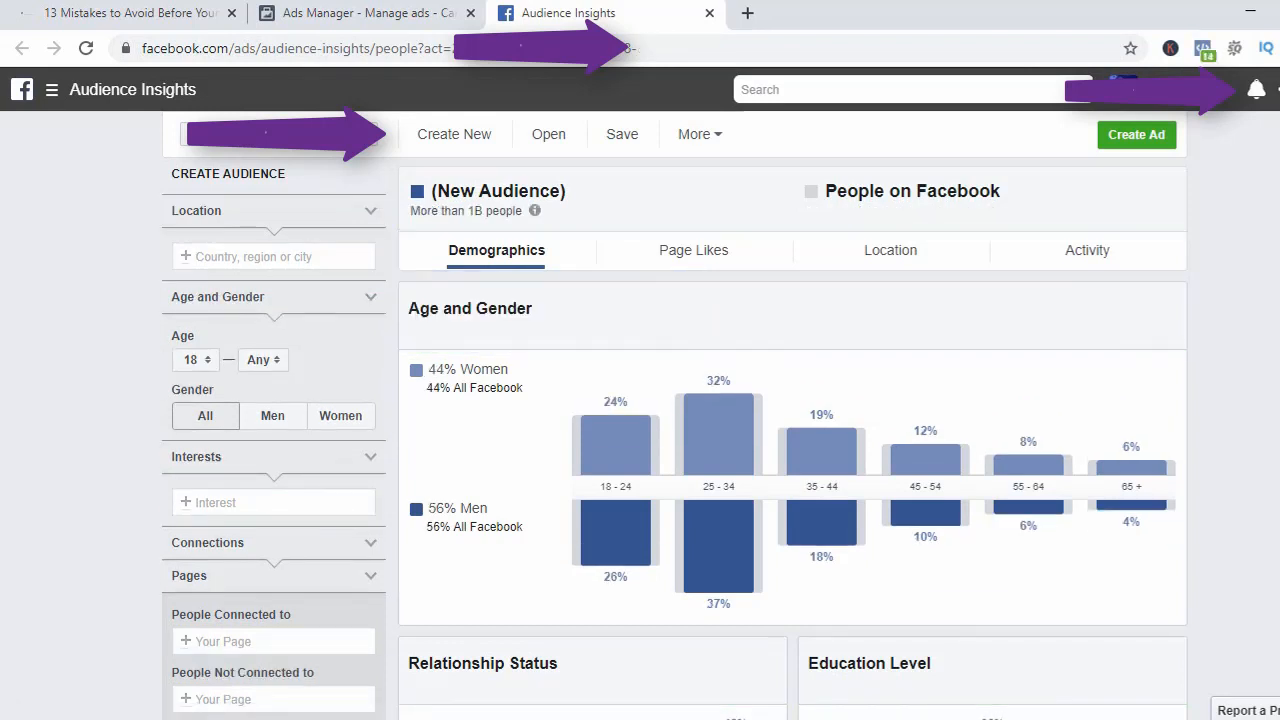
text(Nigeria)
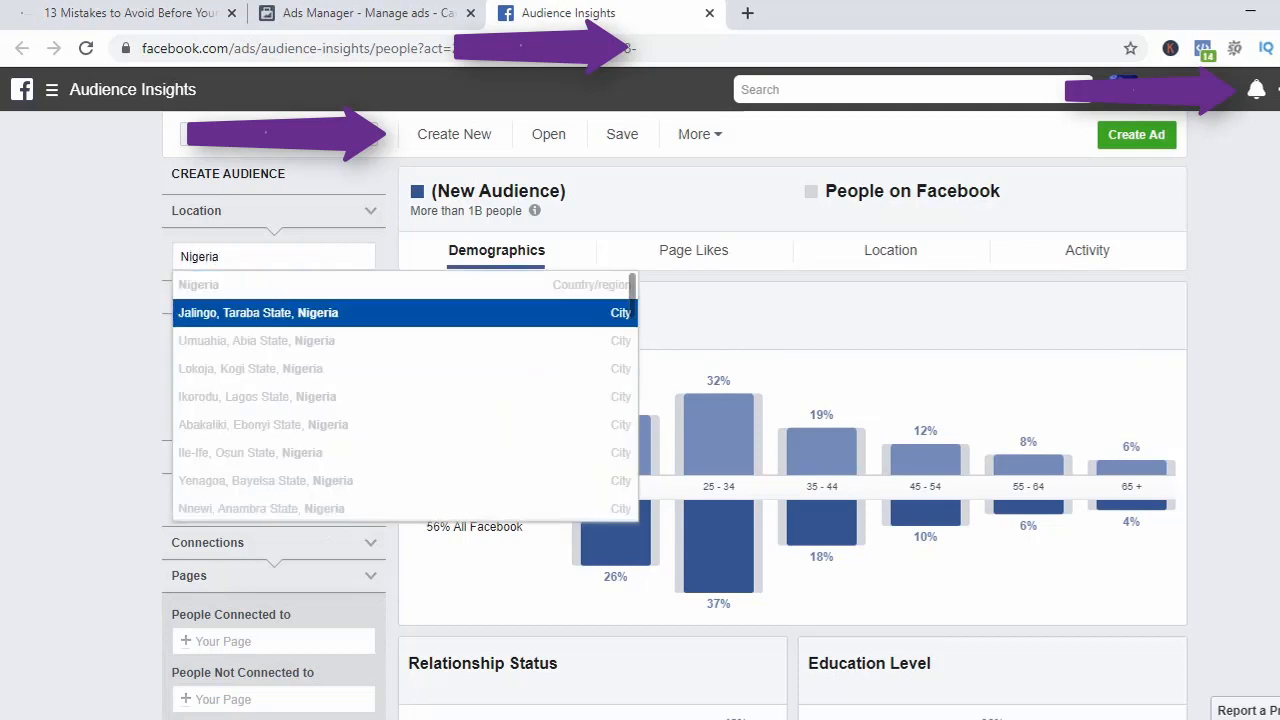
click(270, 285)
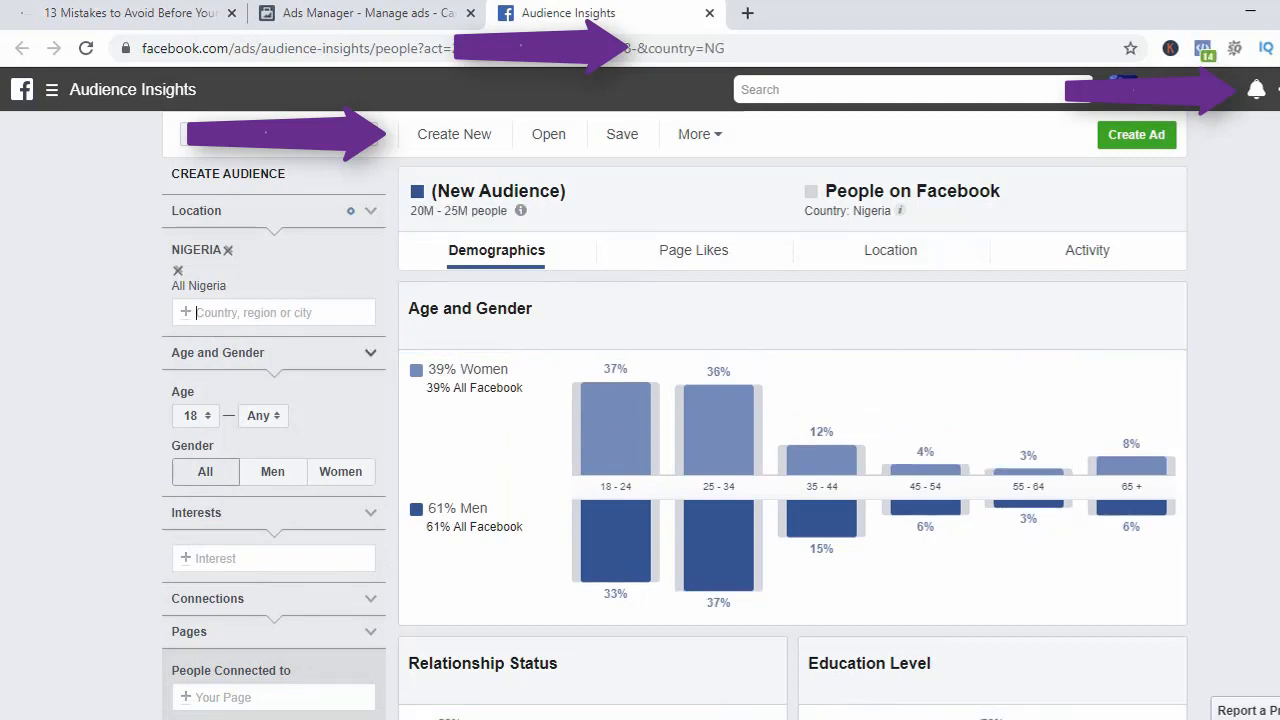
click(194, 415)
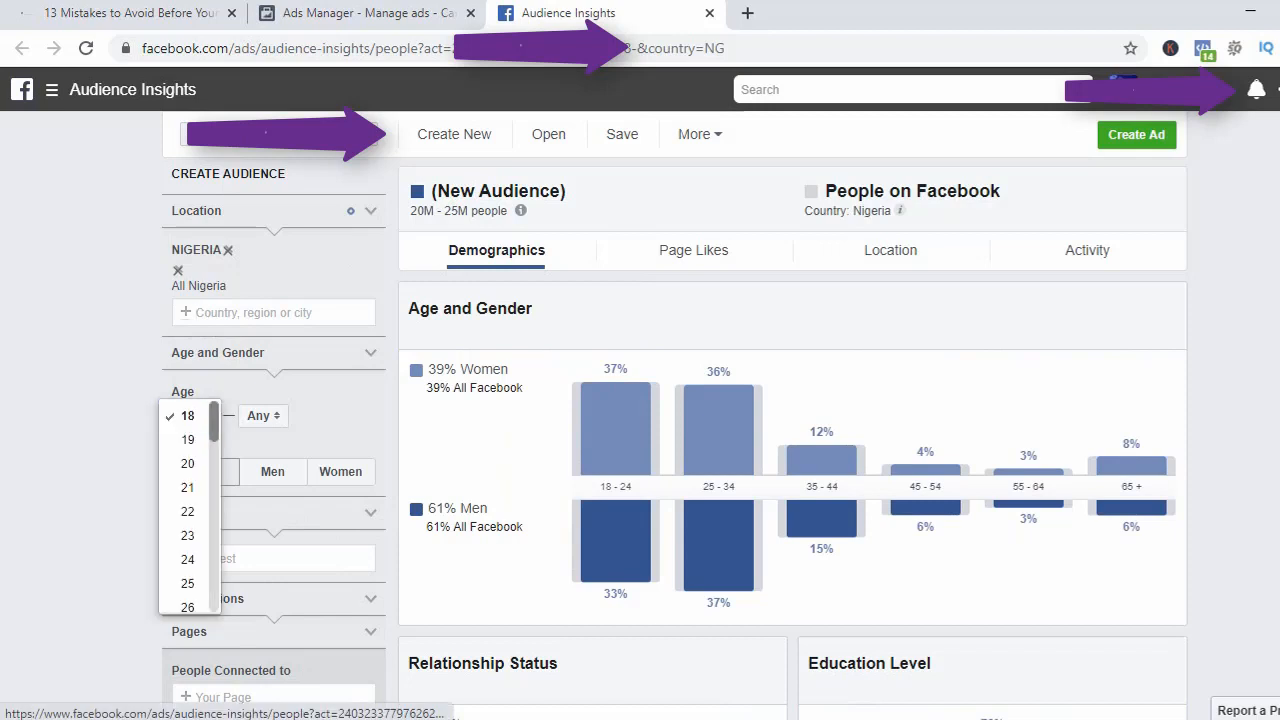
key(Escape)
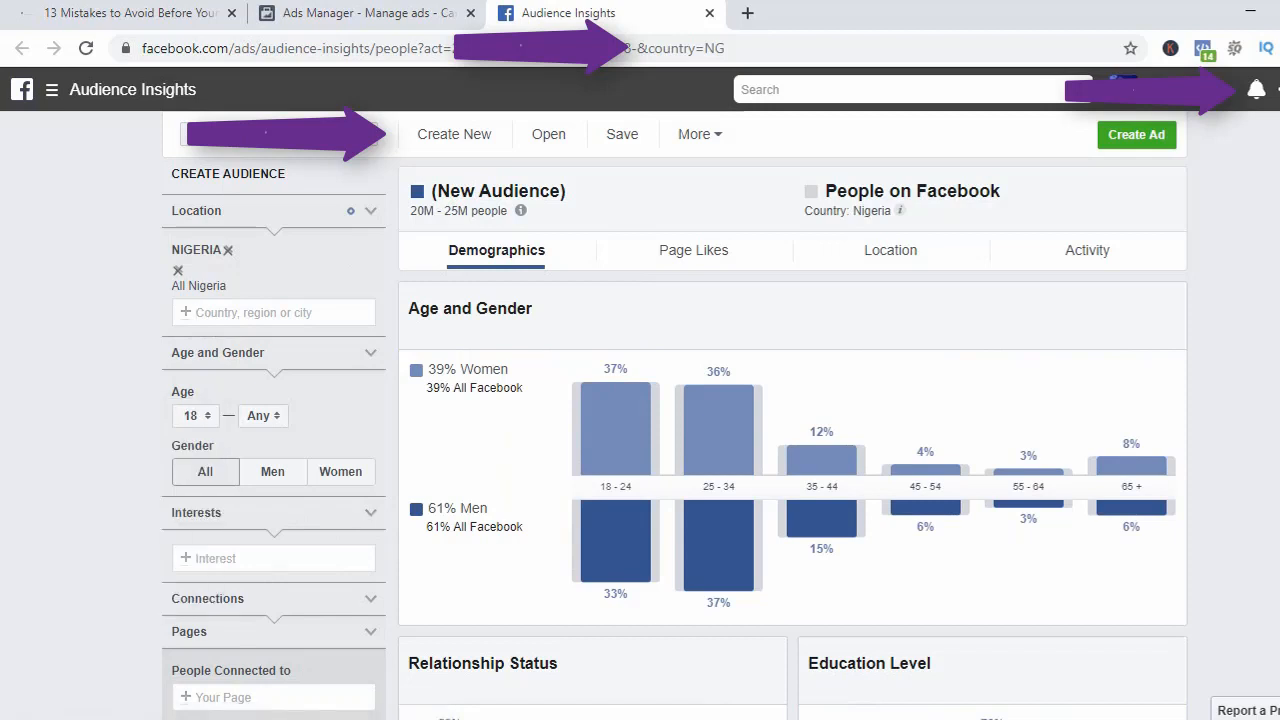
Search the audience interests for real estate and add the Property interest.
click(273, 559)
text(t)
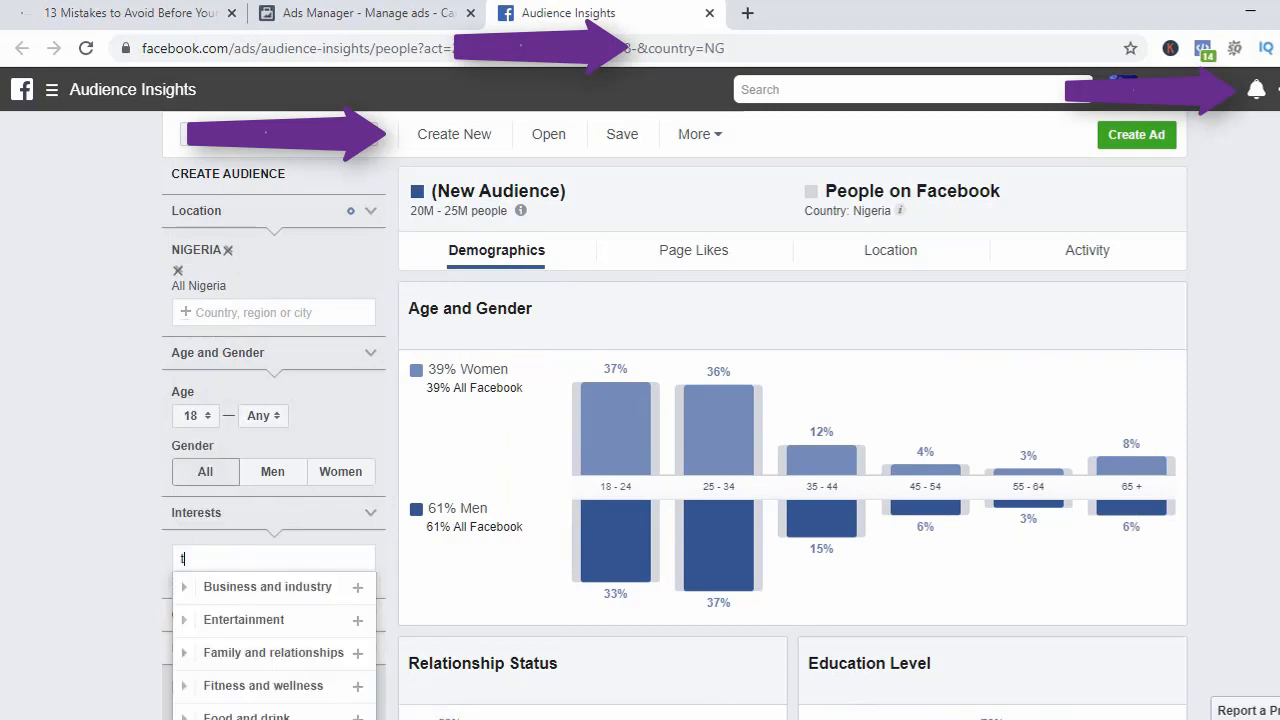
text(eal estate)
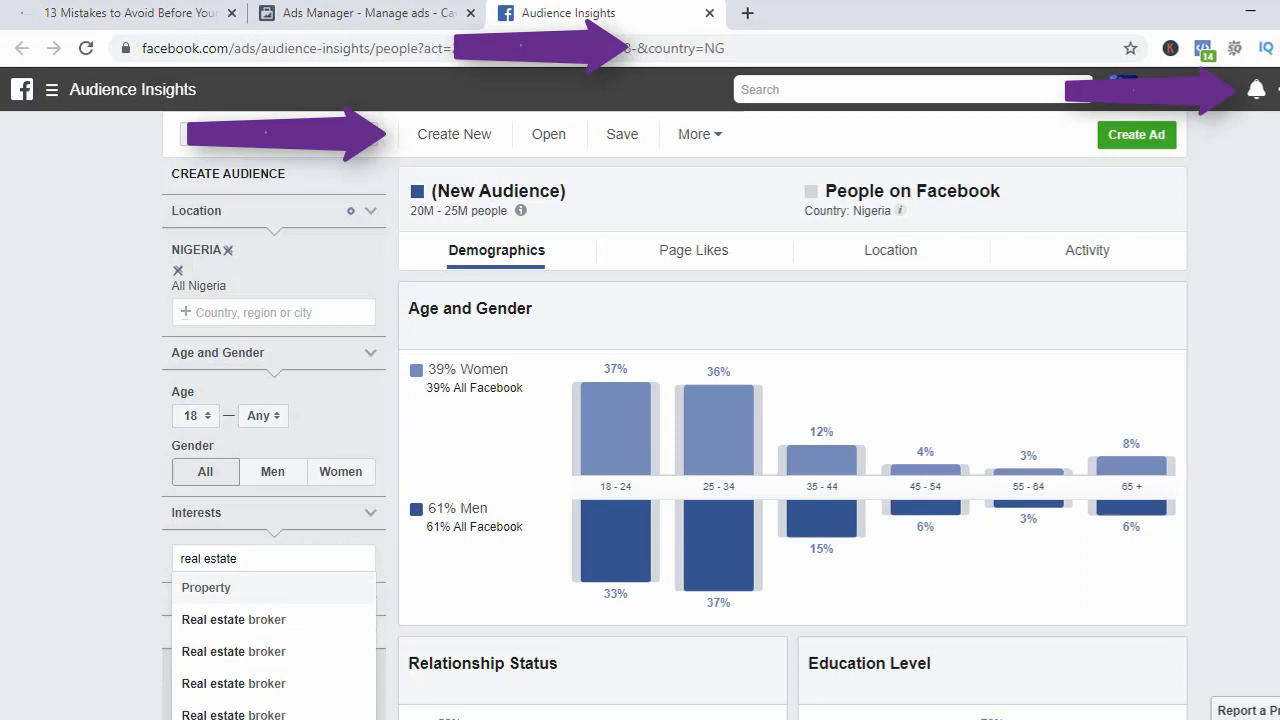
scroll(273, 630, down, 3)
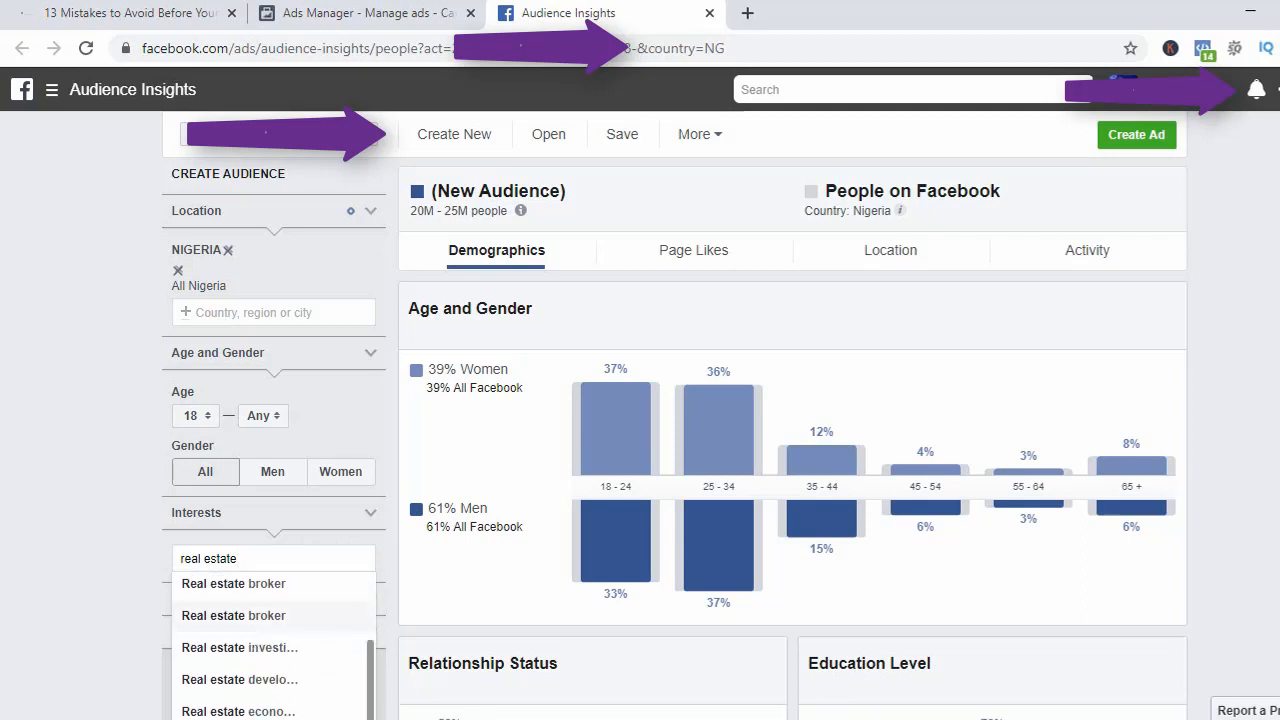
scroll(273, 640, up, 3)
click(206, 587)
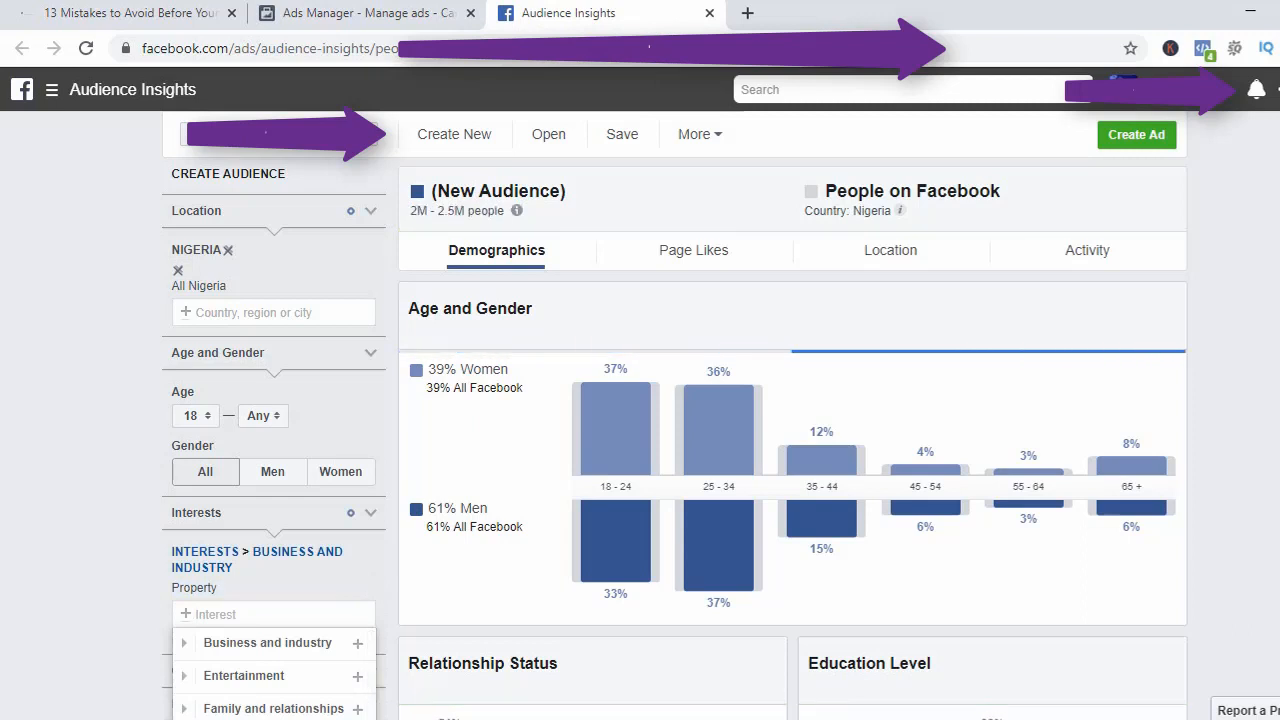
click(486, 450)
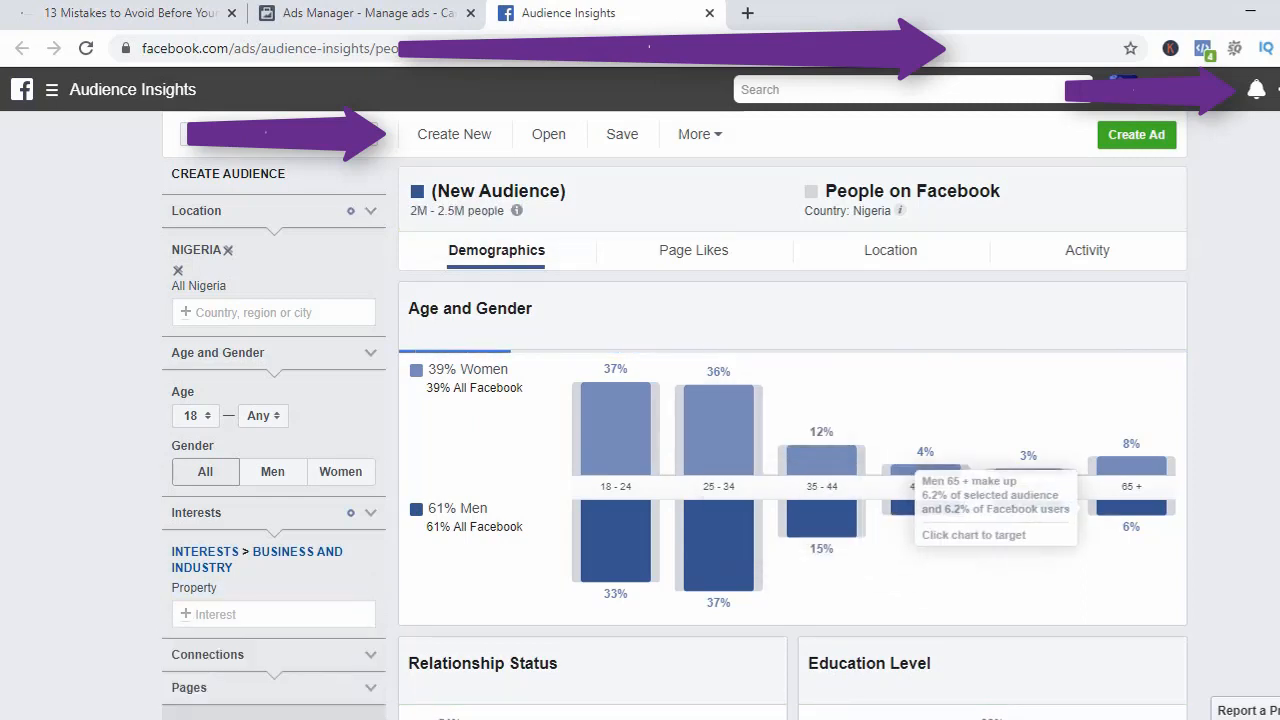
Examine the Property audience's age and gender breakdown and its relationship status chart.
scroll(675, 415, down, 2)
scroll(675, 414, up, 2)
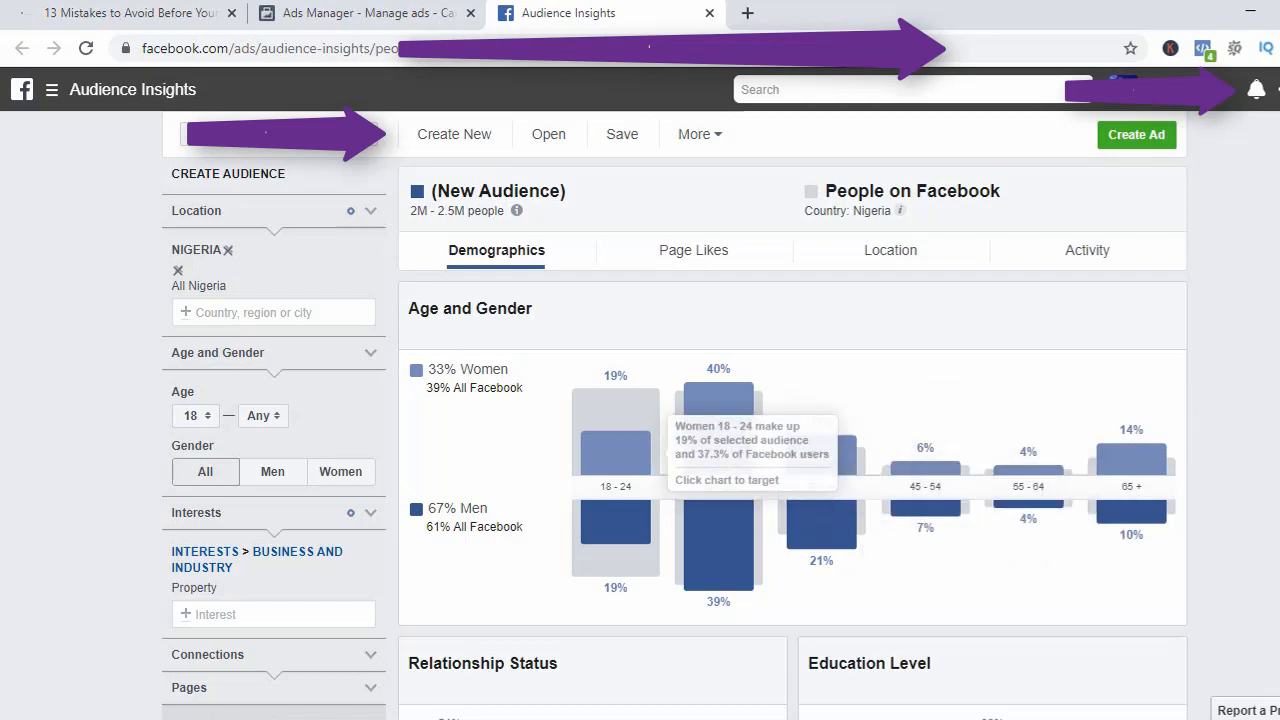
click(350, 13)
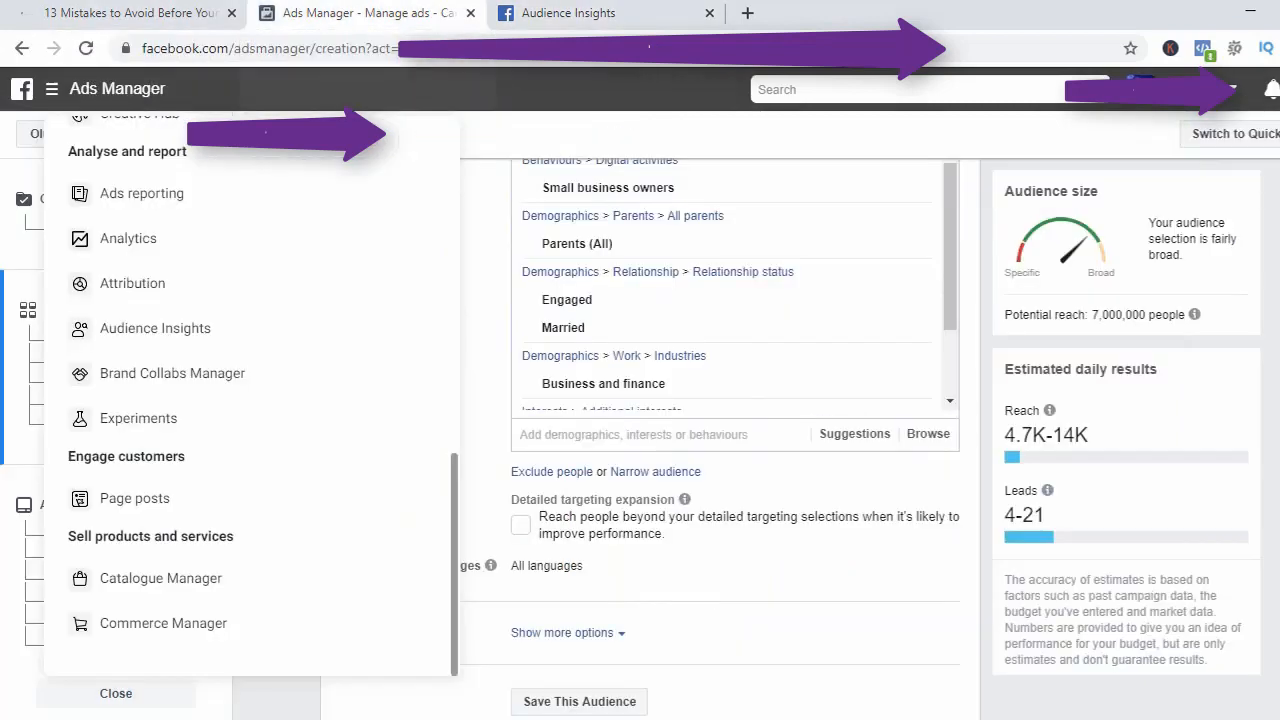
scroll(246, 405, up, 7)
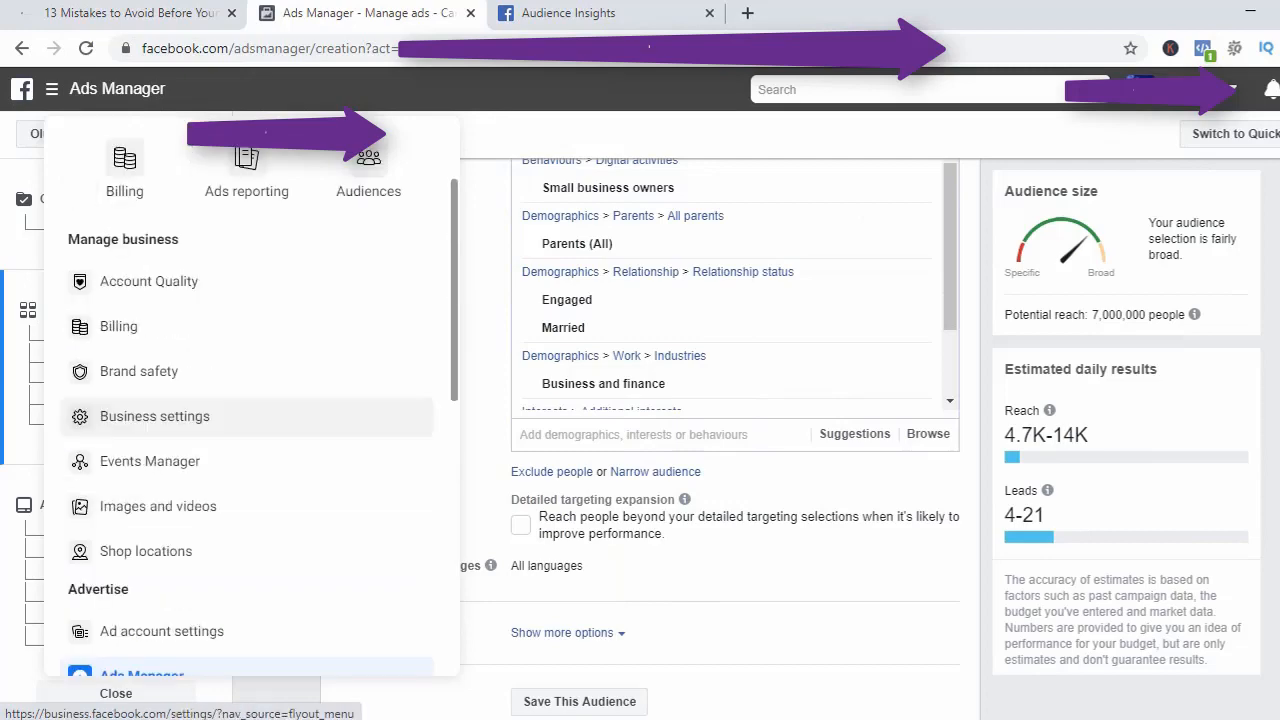
click(580, 13)
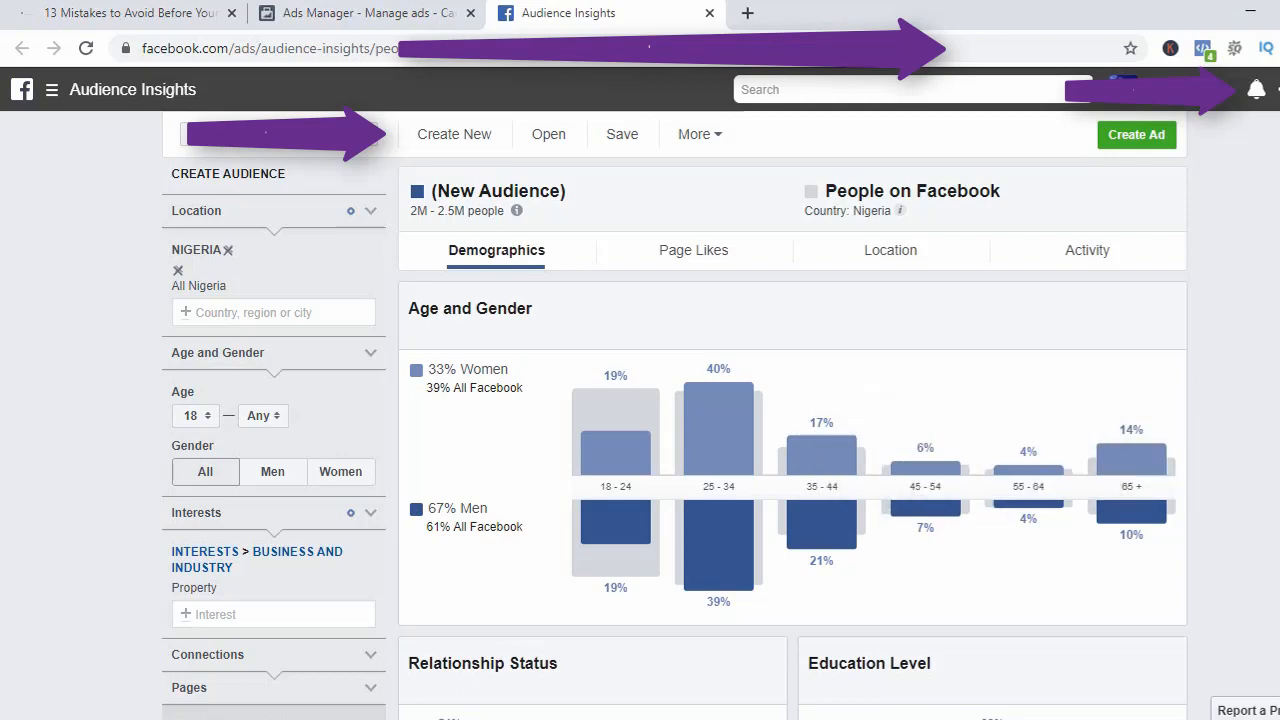
scroll(870, 490, down, 3)
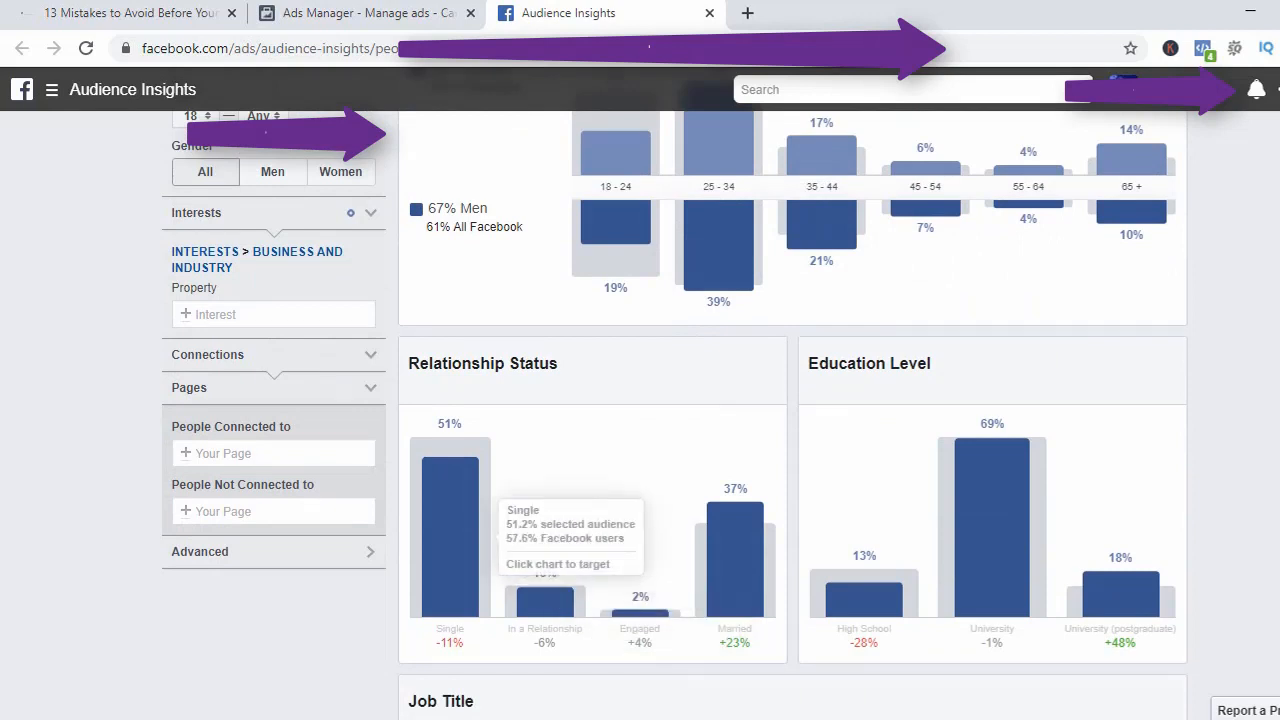
Switch to the Ads Manager ad set and add the Single relationship status to its detailed targeting.
key(ctrl+shift+Tab)
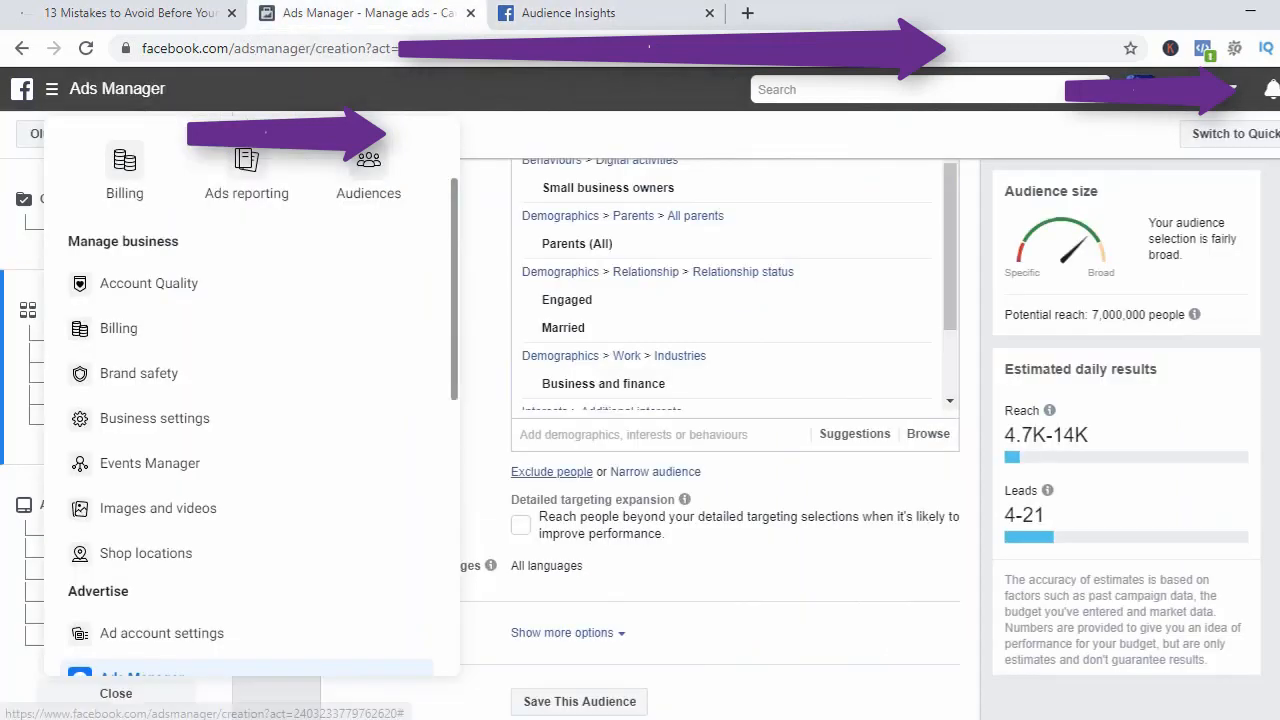
click(634, 435)
text(si)
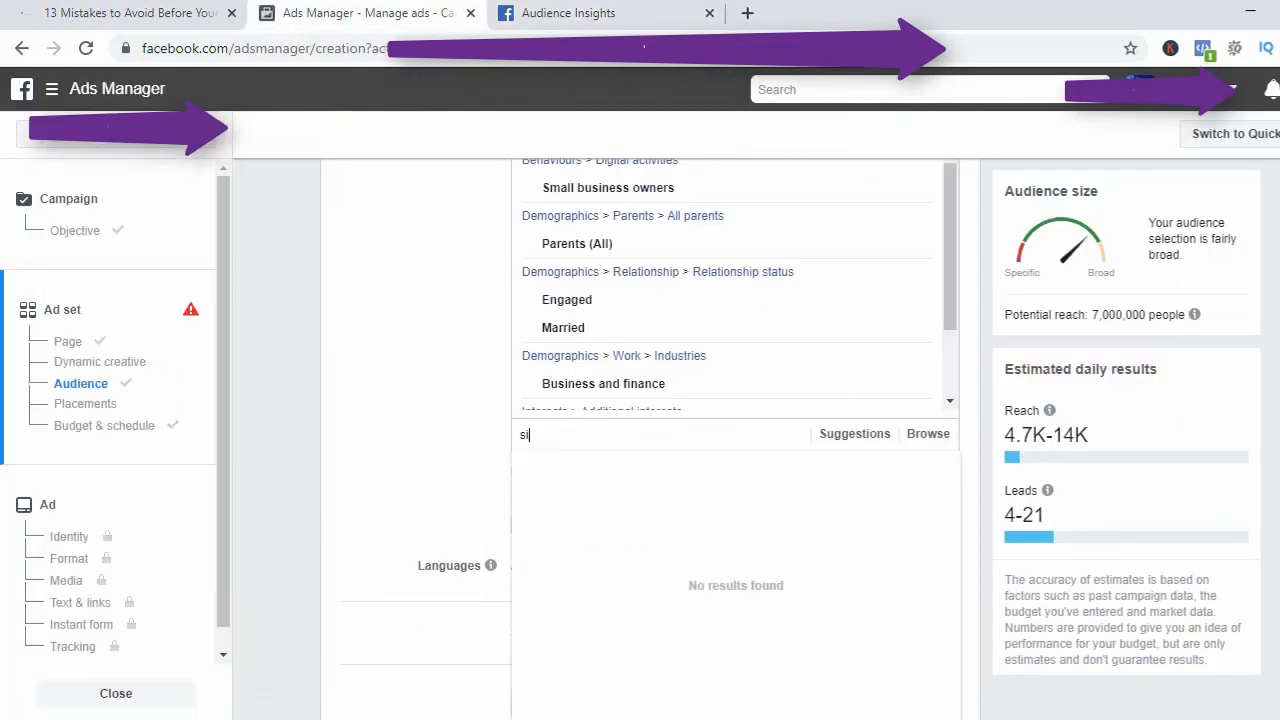
text(ngle)
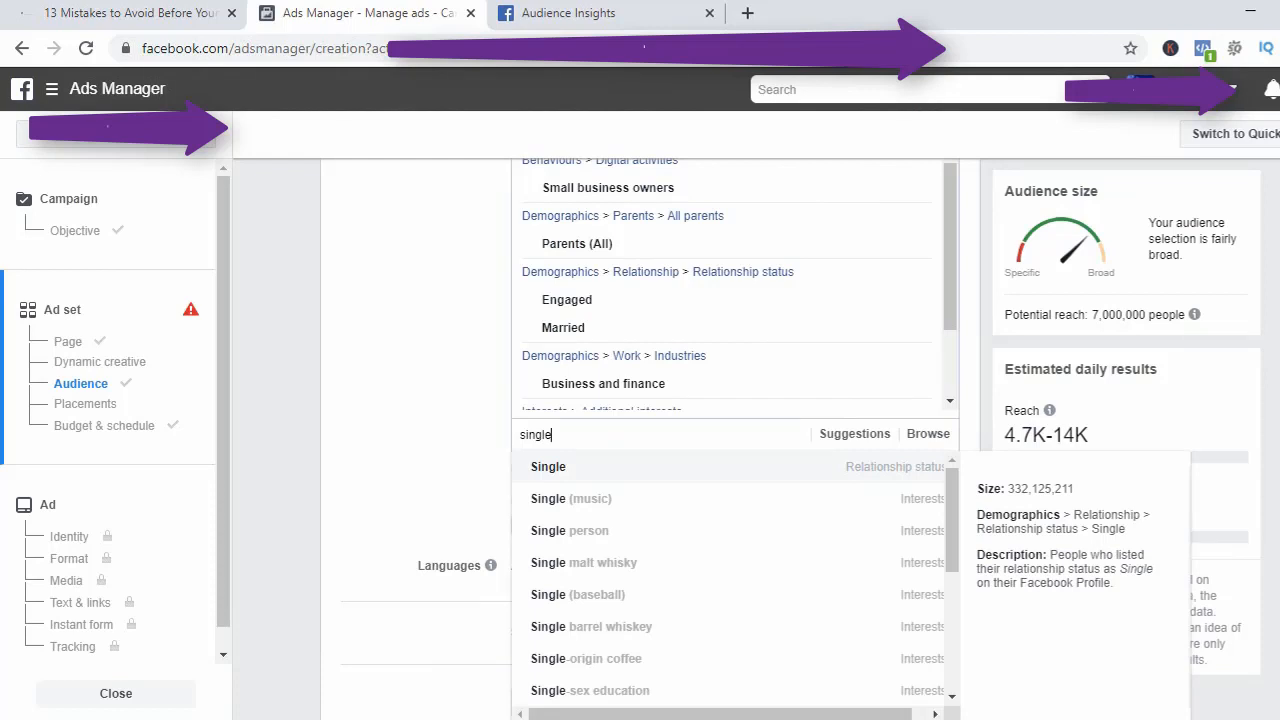
key(Return)
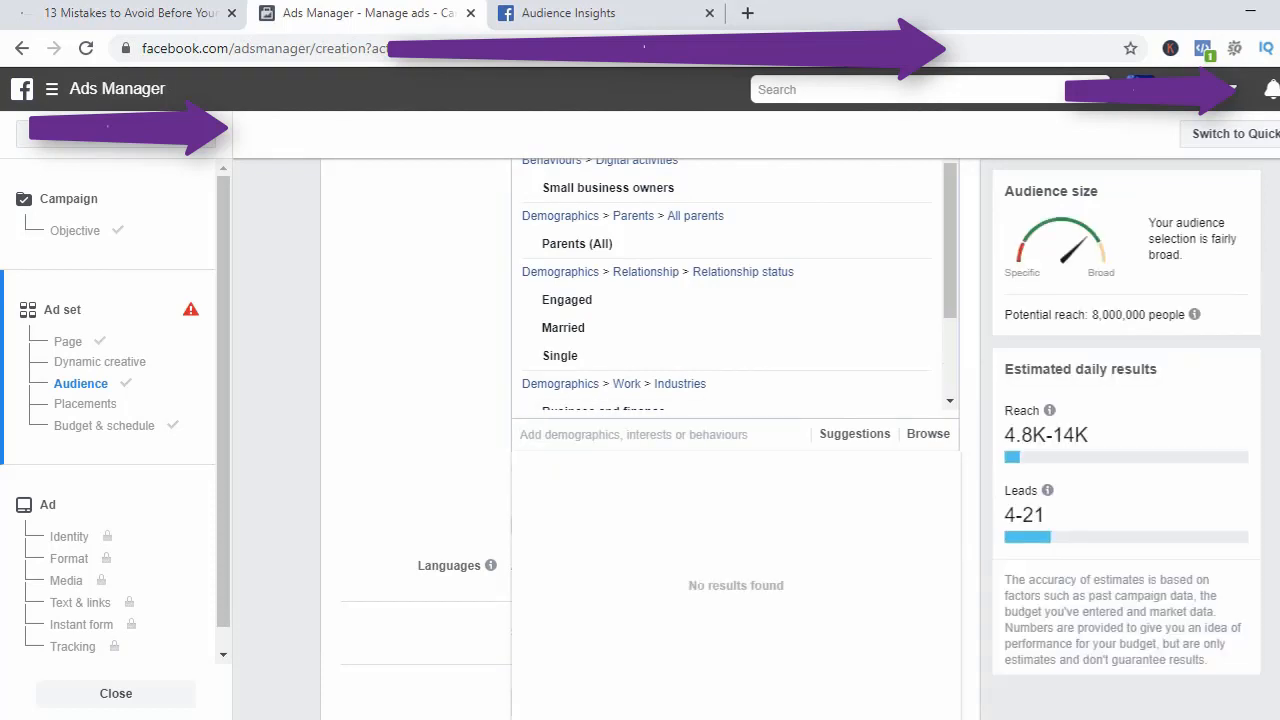
Return to Audience Insights and compare the bars of the Relationship Status and Education Level charts.
click(592, 14)
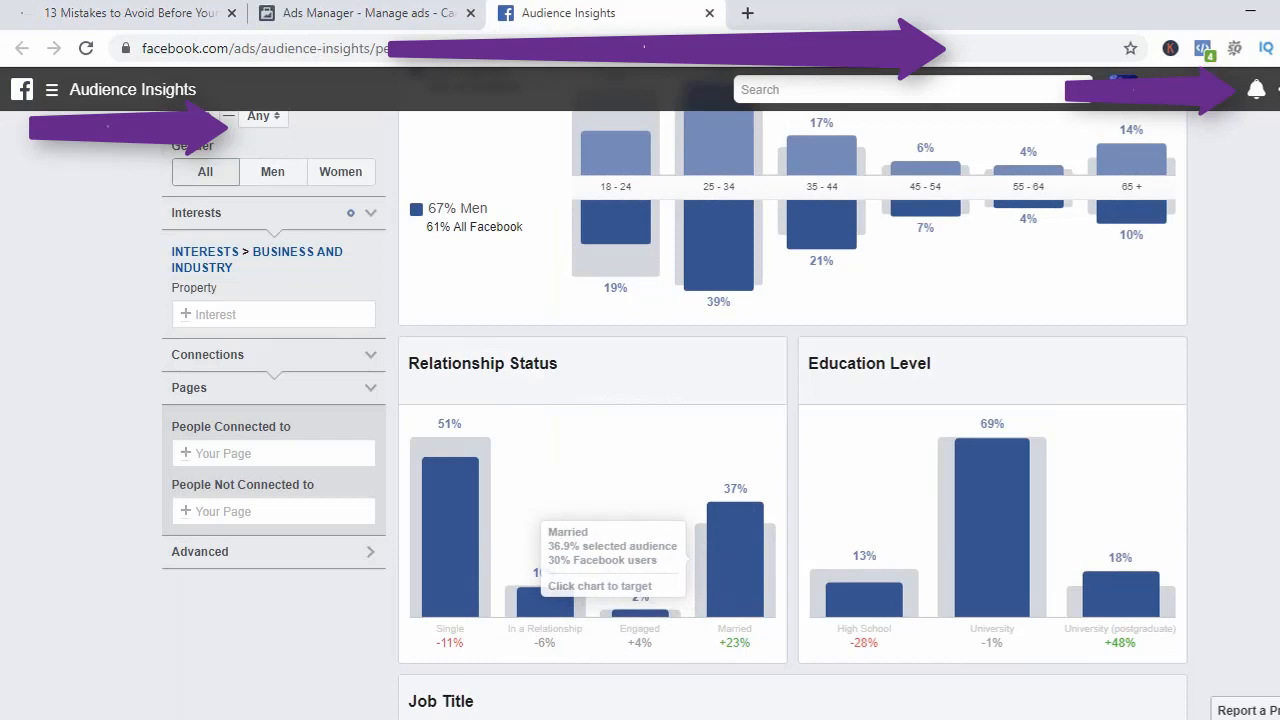
mouse_move(864, 600)
mouse_move(640, 612)
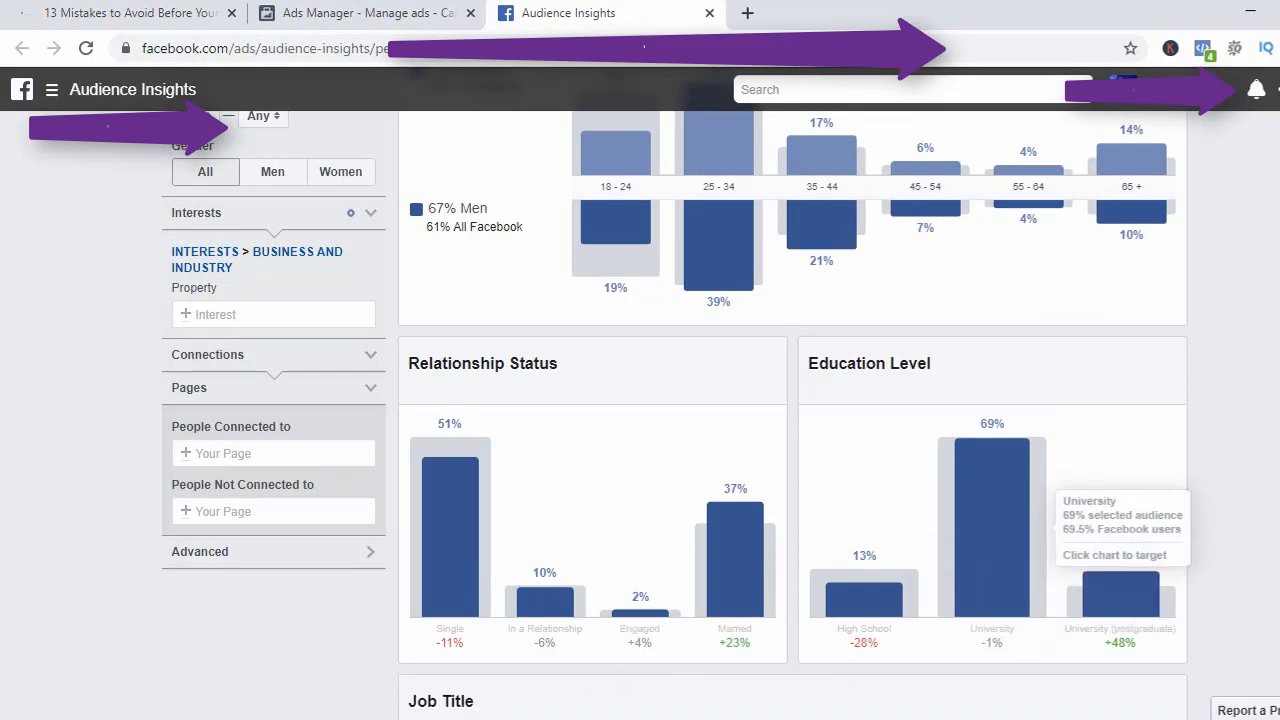
Go back to the Ads Manager ad set and add the University interest to the detailed targeting.
click(368, 13)
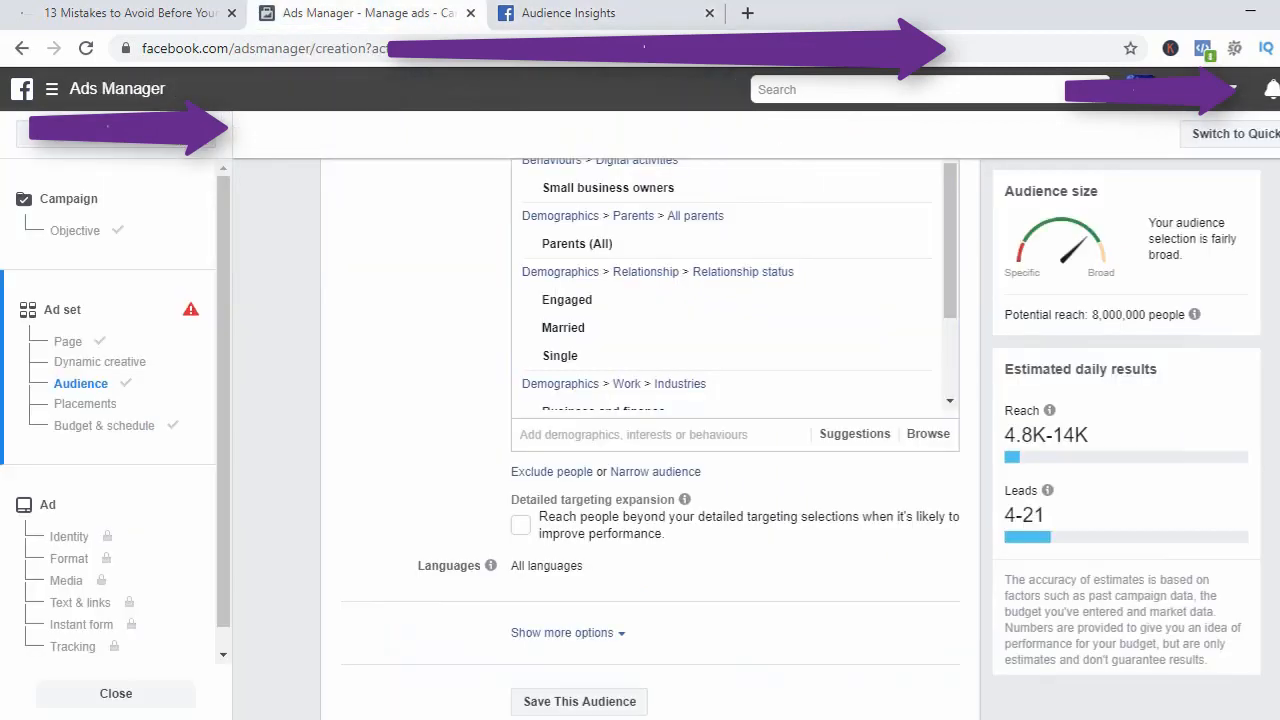
click(634, 435)
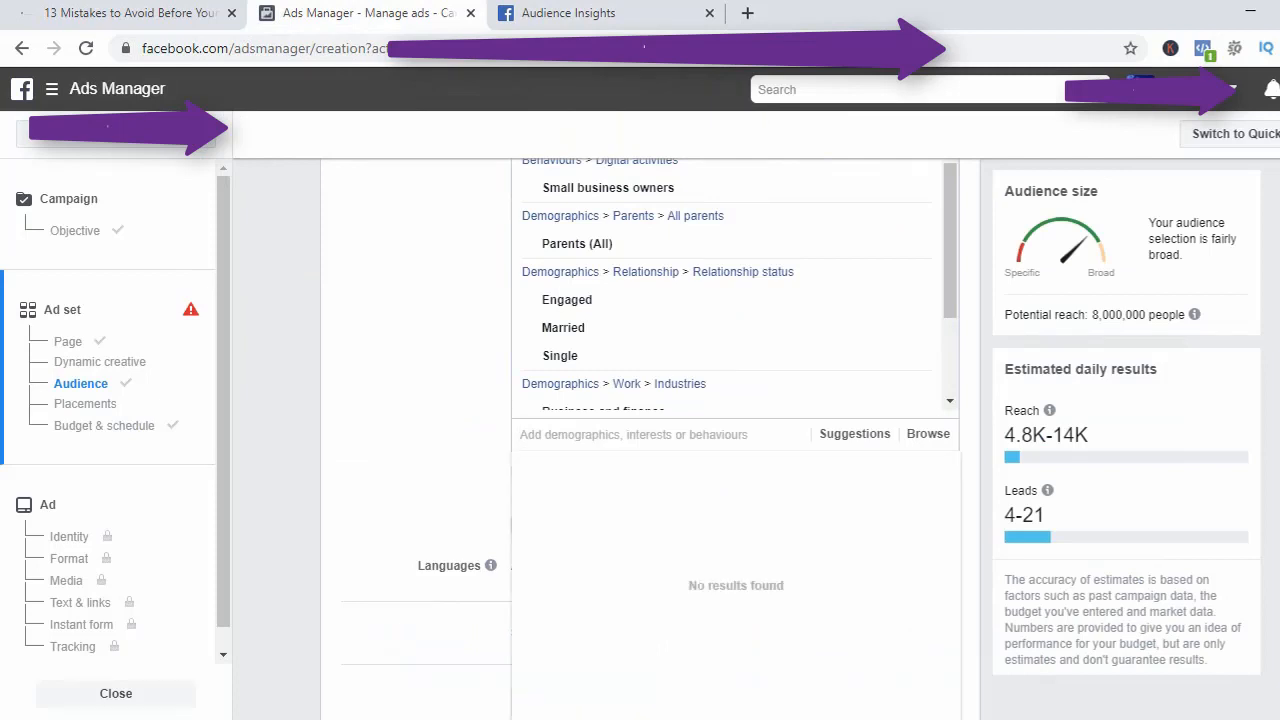
text(university)
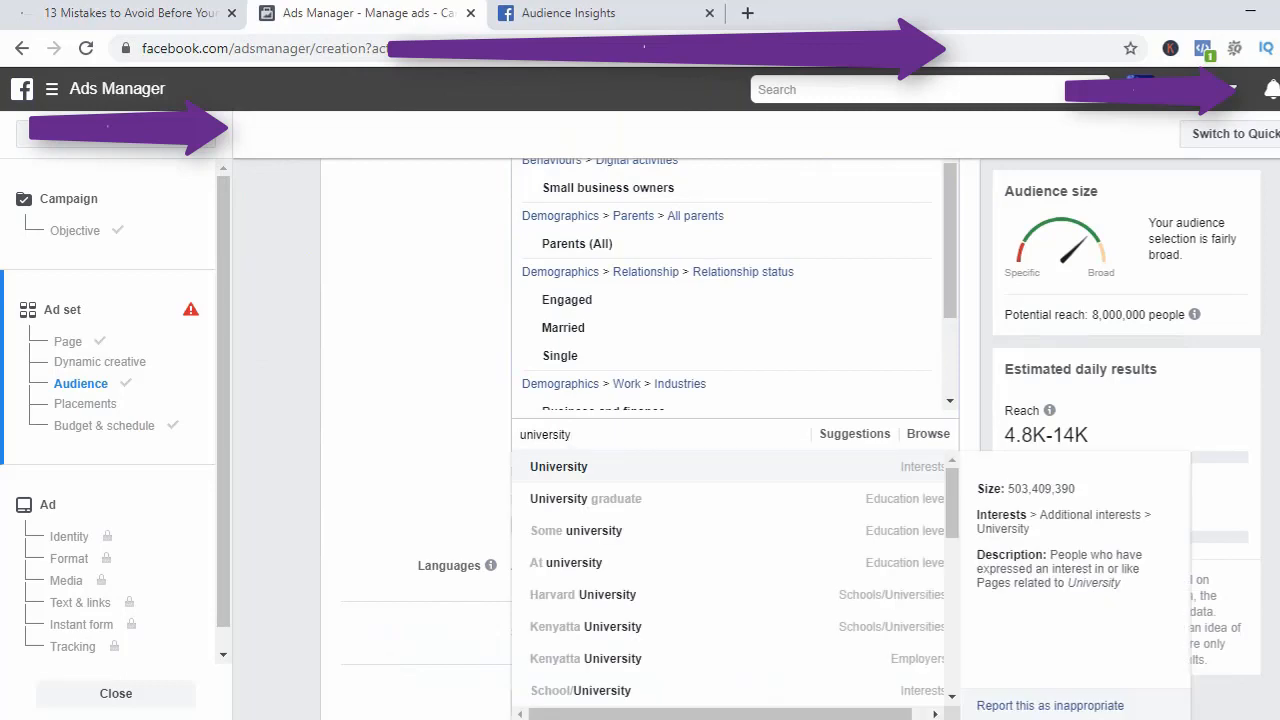
key(Return)
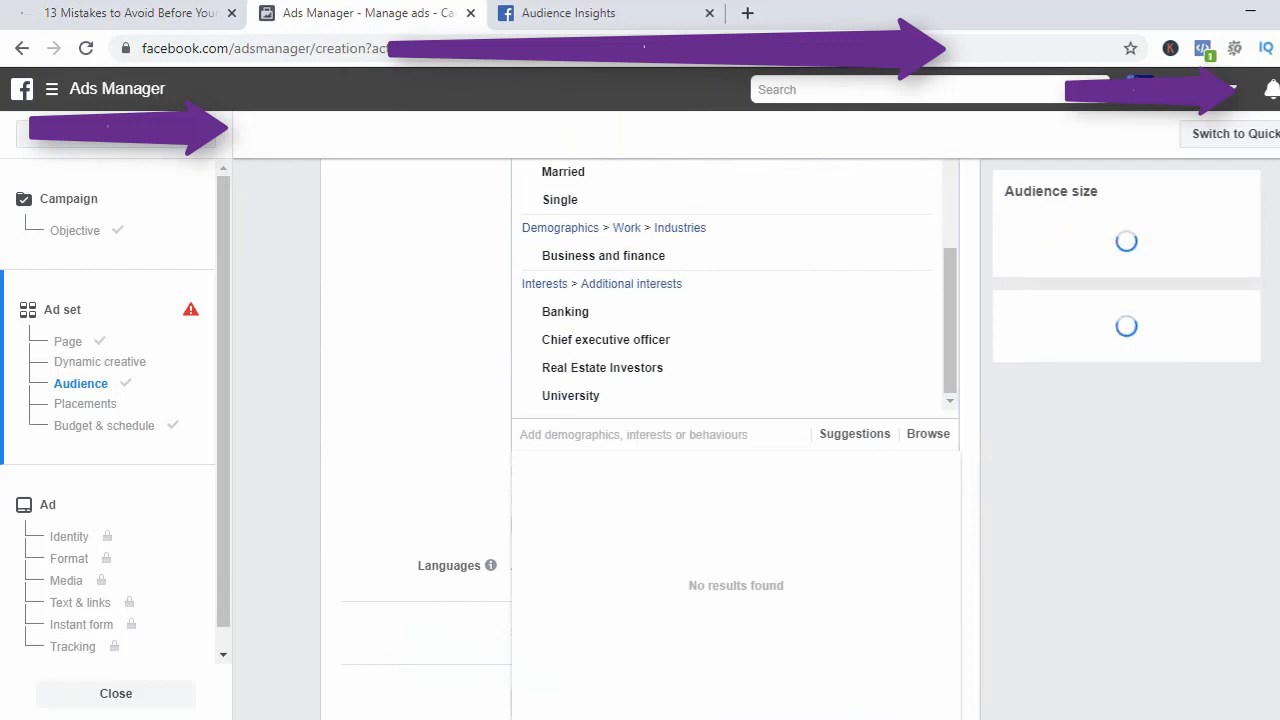
click(424, 484)
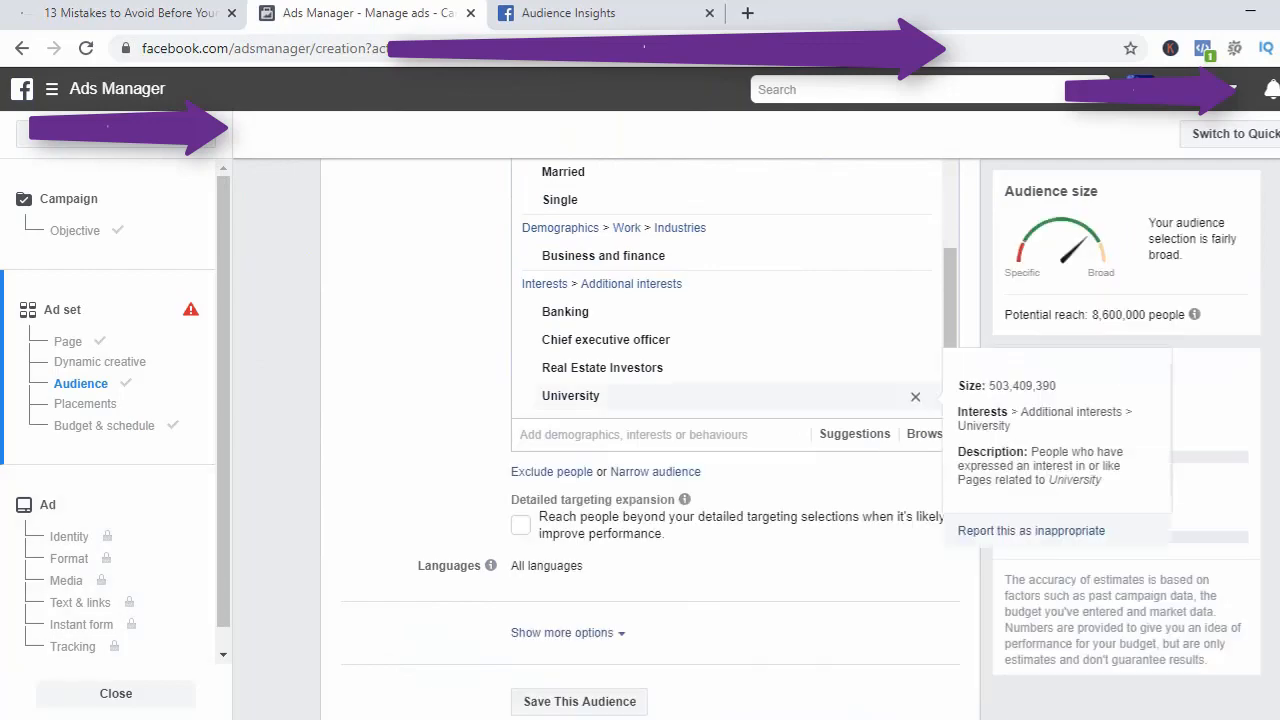
In Audience Insights, examine the Job Title breakdown and the top categories of pages the audience likes.
click(600, 14)
scroll(860, 420, down, 5)
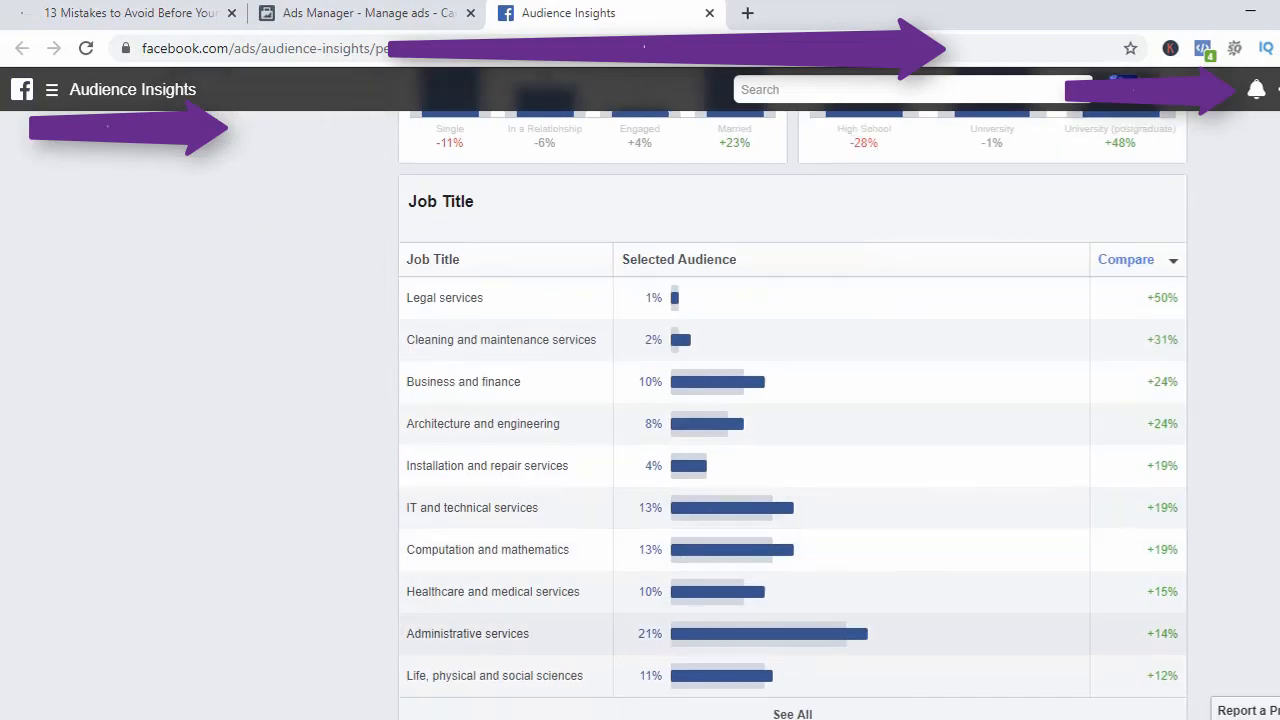
mouse_move(838, 634)
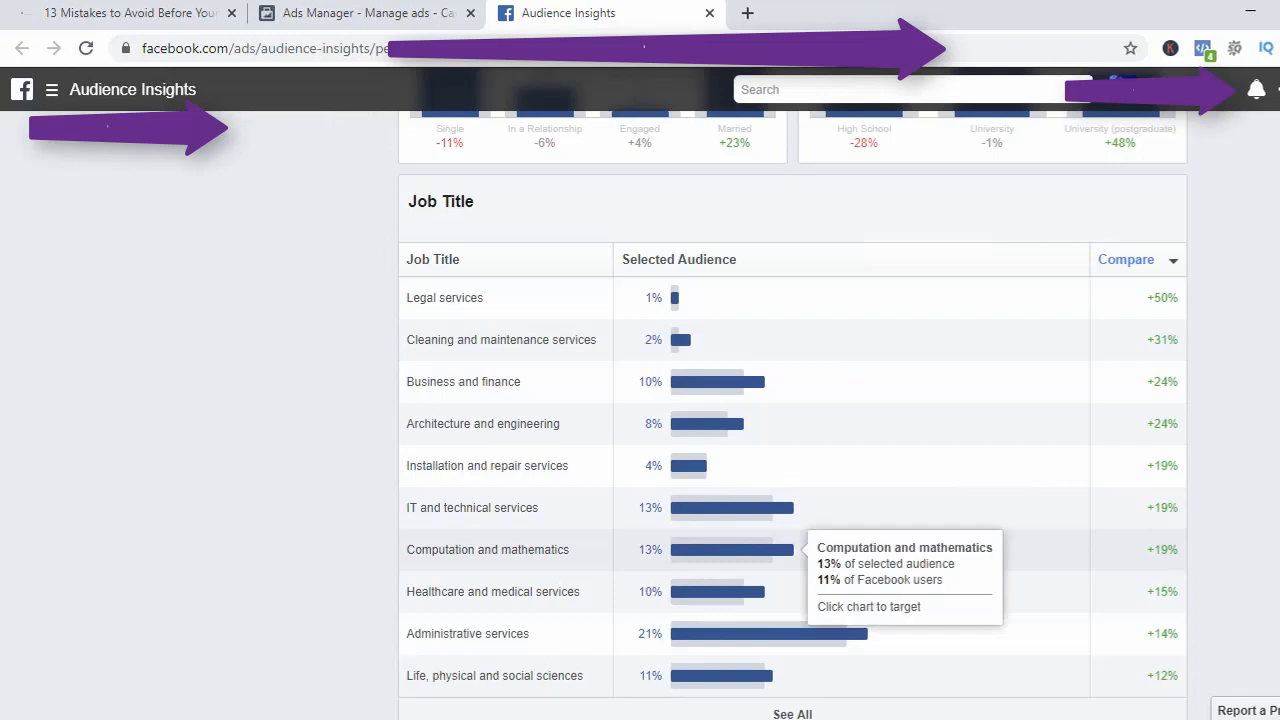
scroll(790, 570, down, 1)
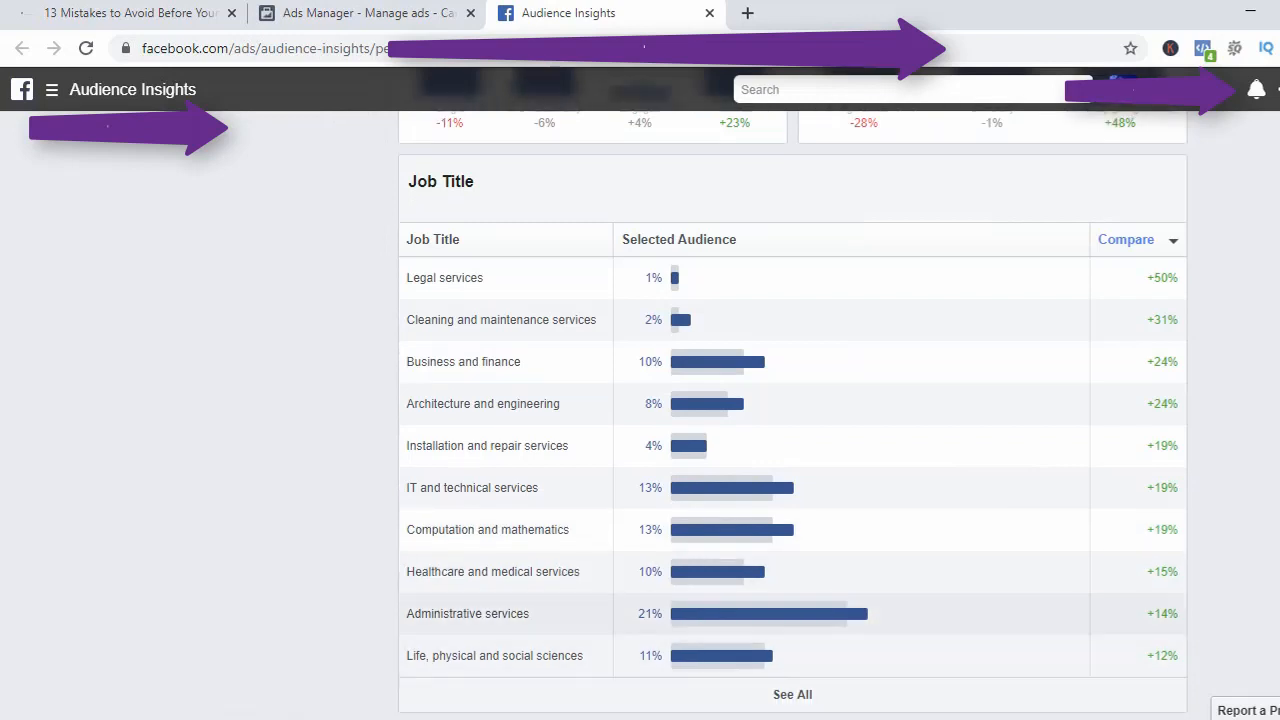
scroll(790, 570, up, 1)
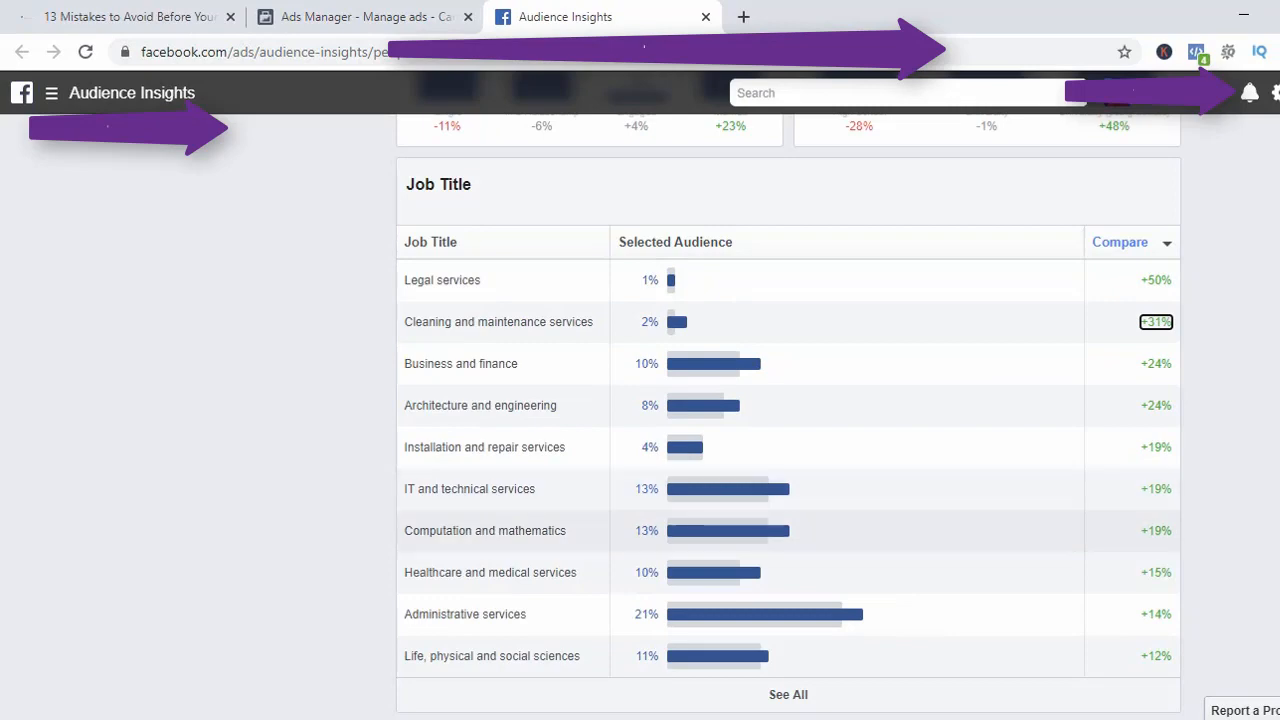
scroll(820, 420, up, 8)
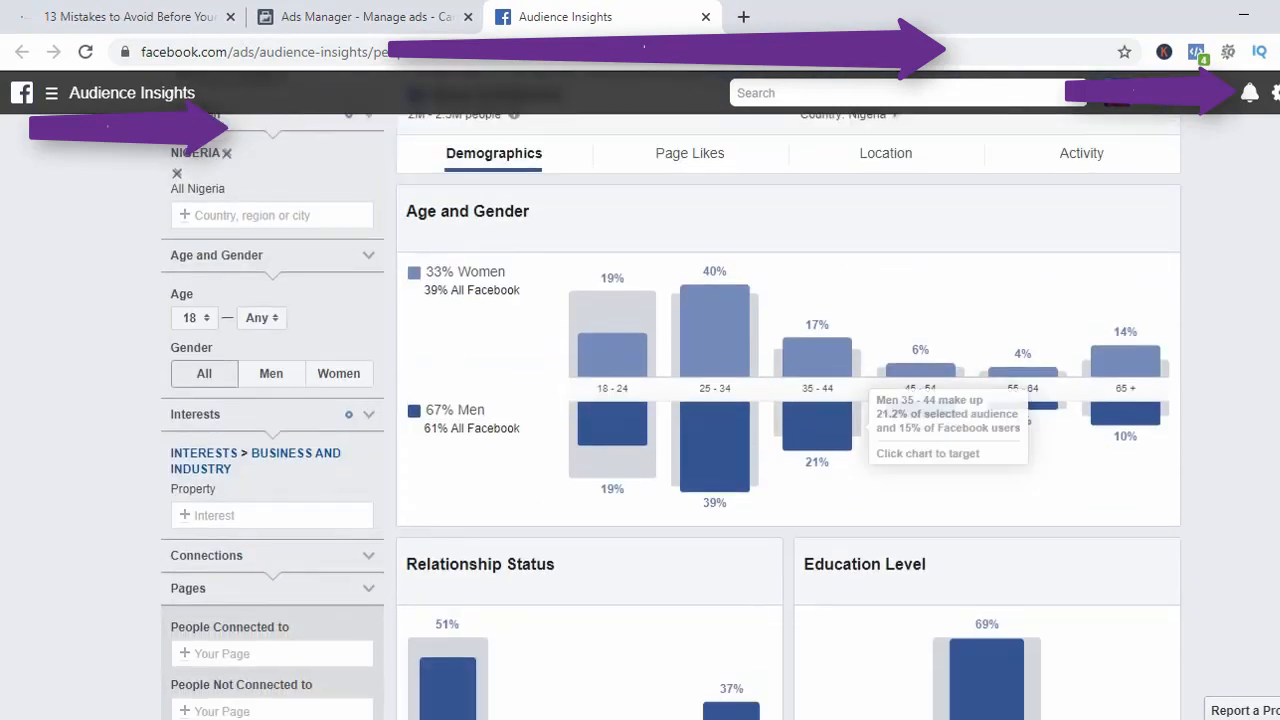
click(690, 153)
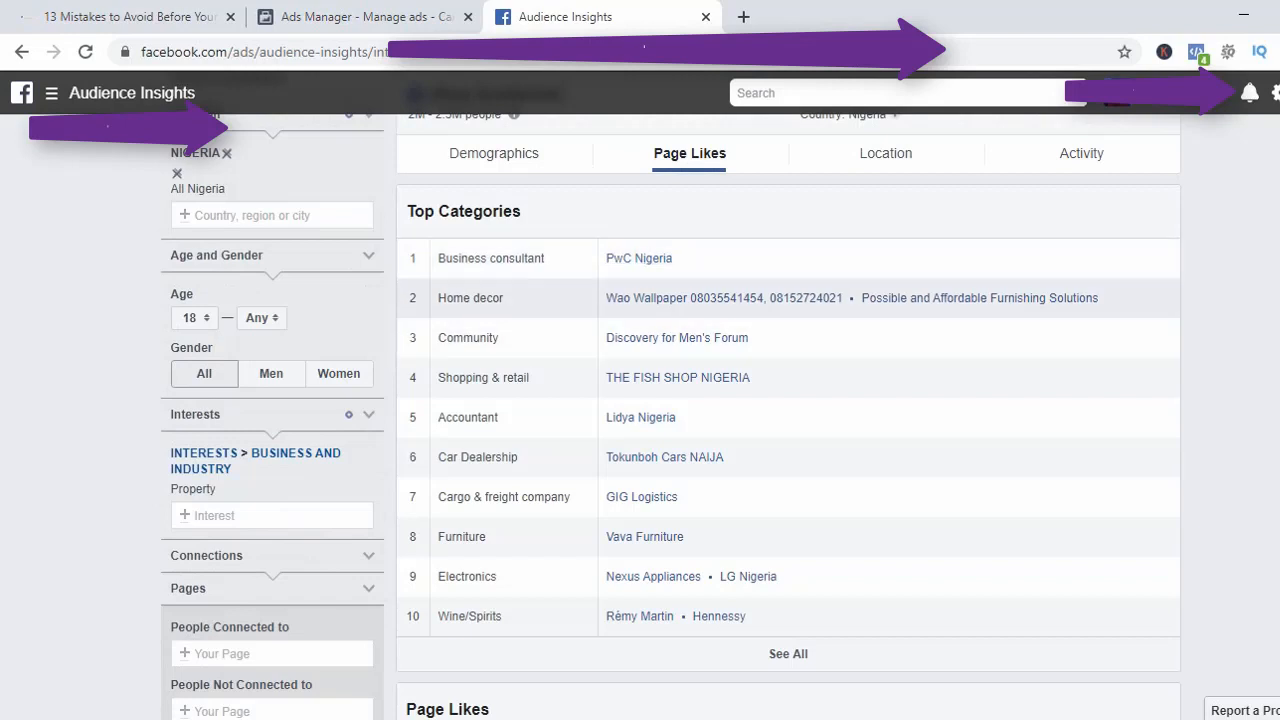
Switch to the Ads Manager ad set, search the detailed targeting for "home decor" and add the Interior design interest.
click(390, 16)
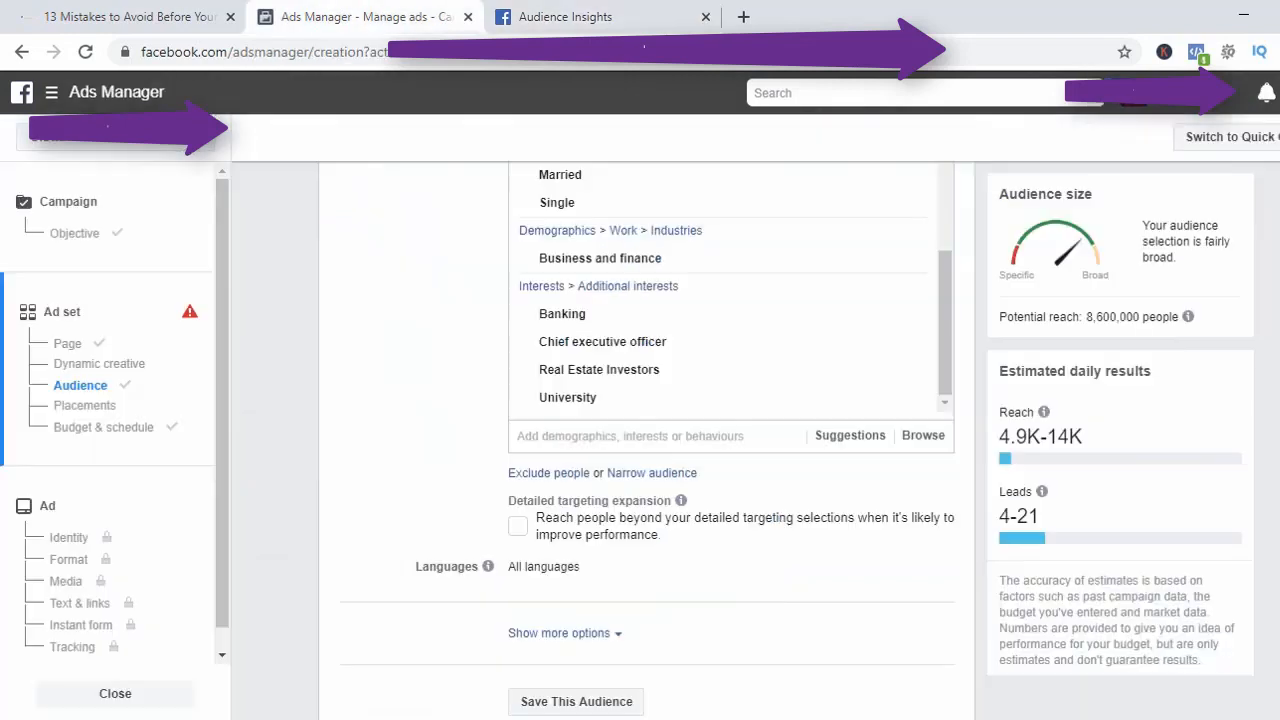
click(640, 436)
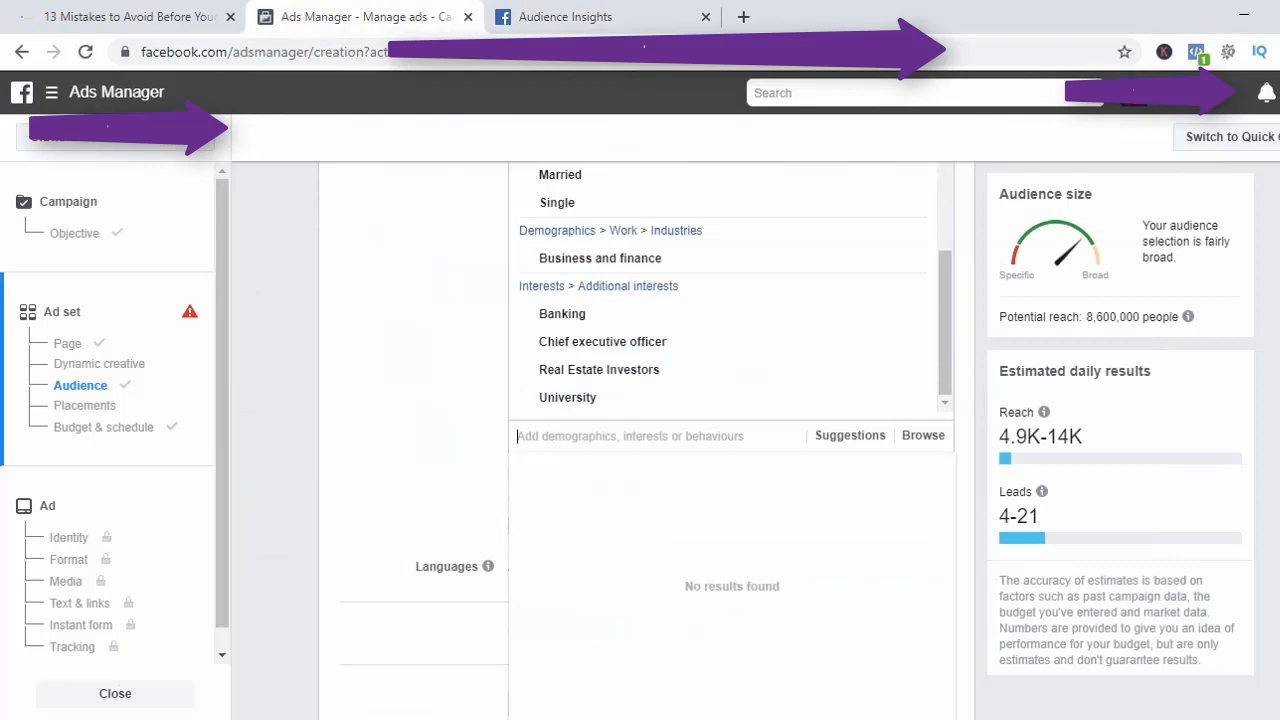
text(home deco)
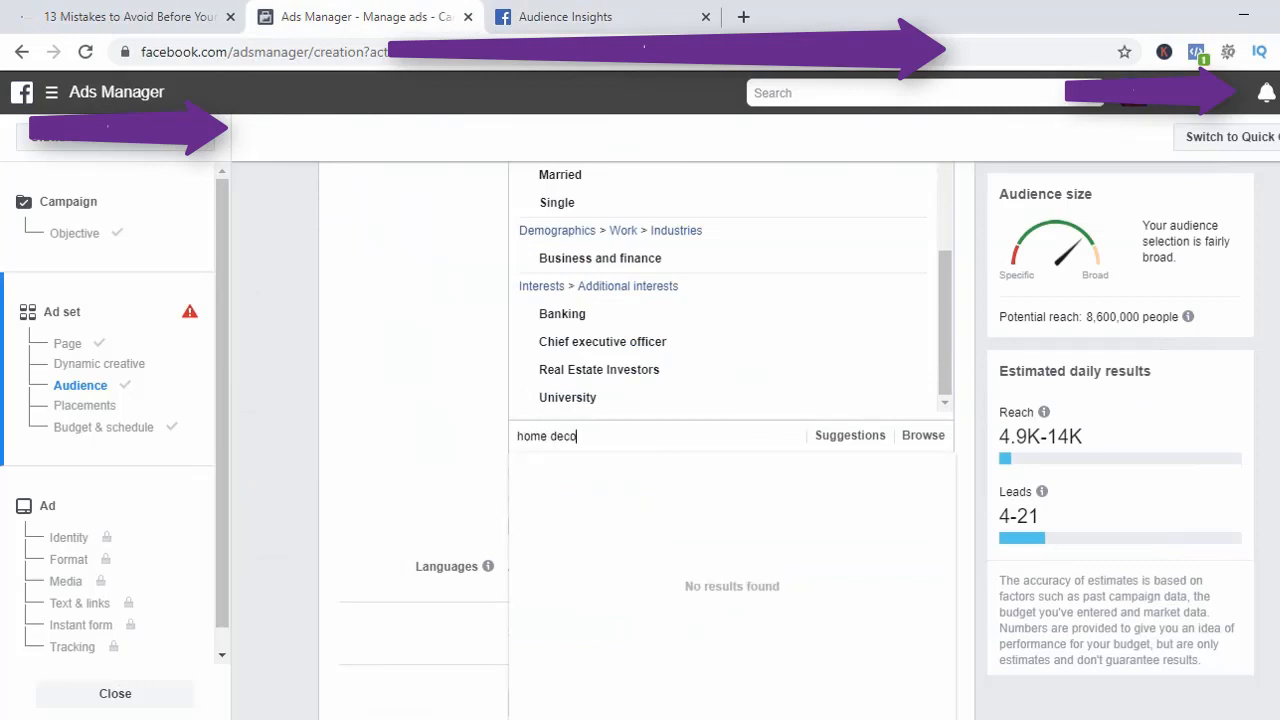
text(r)
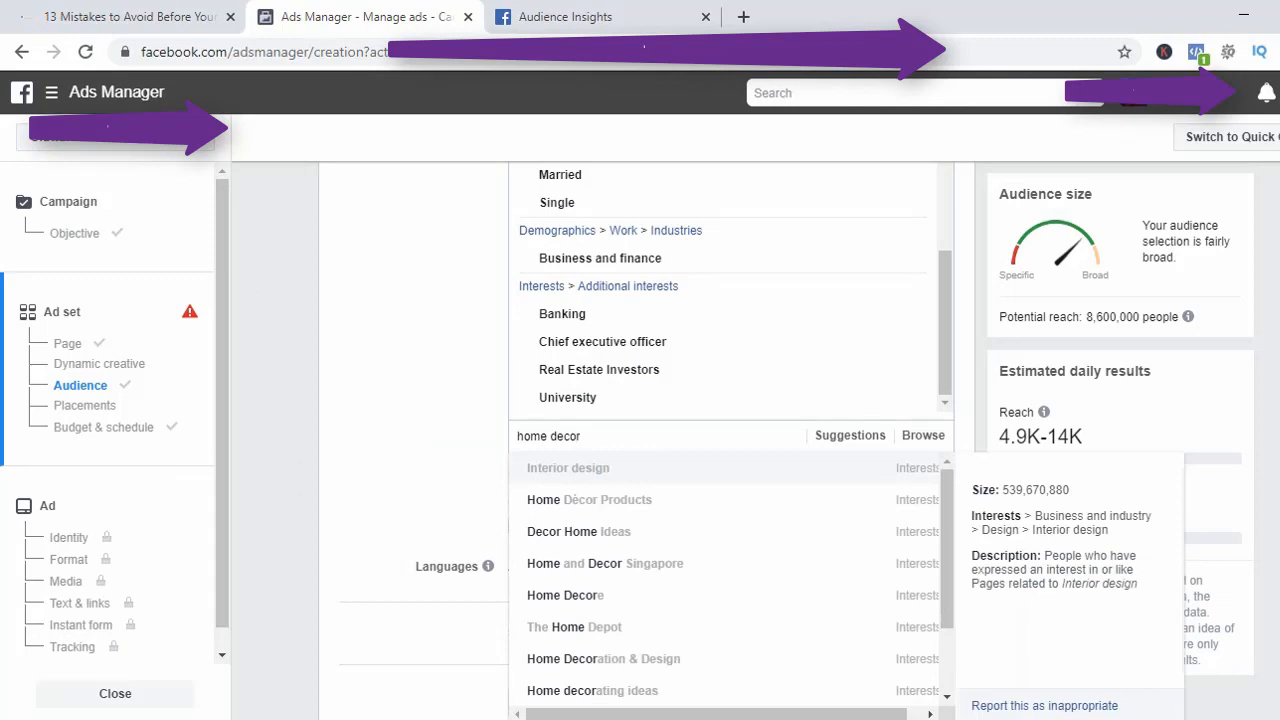
click(568, 468)
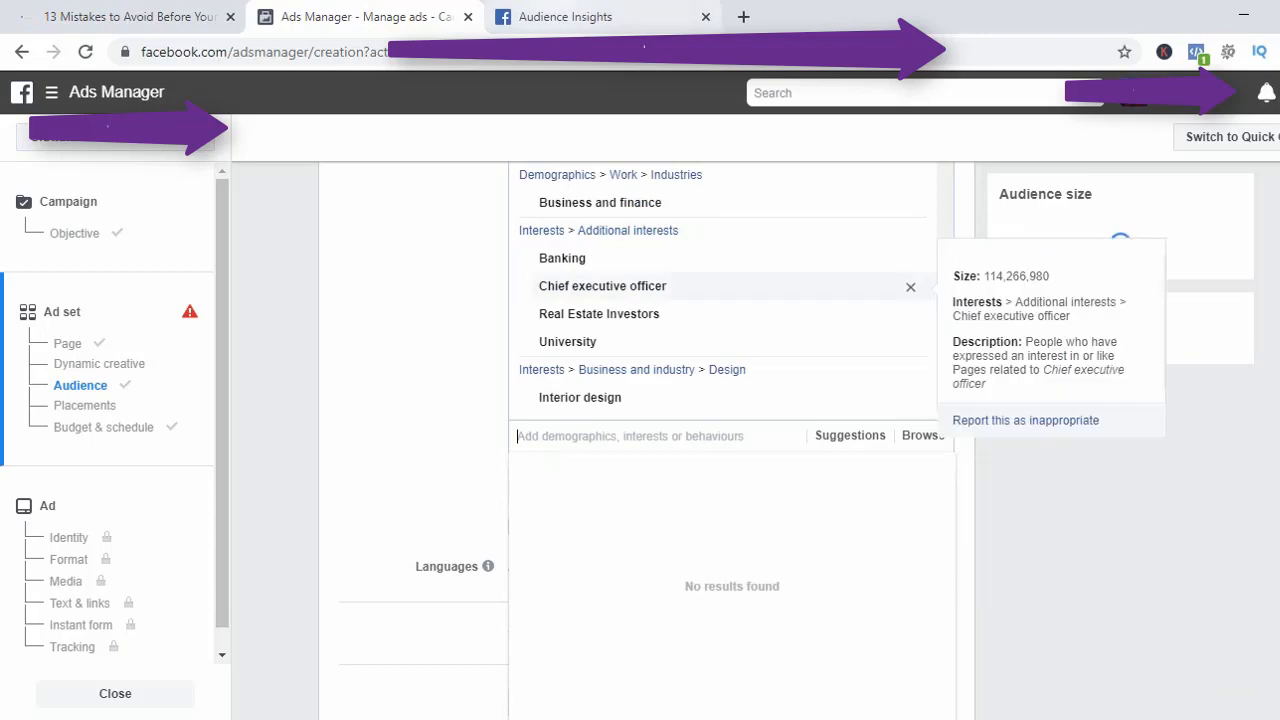
Return to Audience Insights and examine the Page Likes table, comparing the pages' relevance and affinity.
click(566, 17)
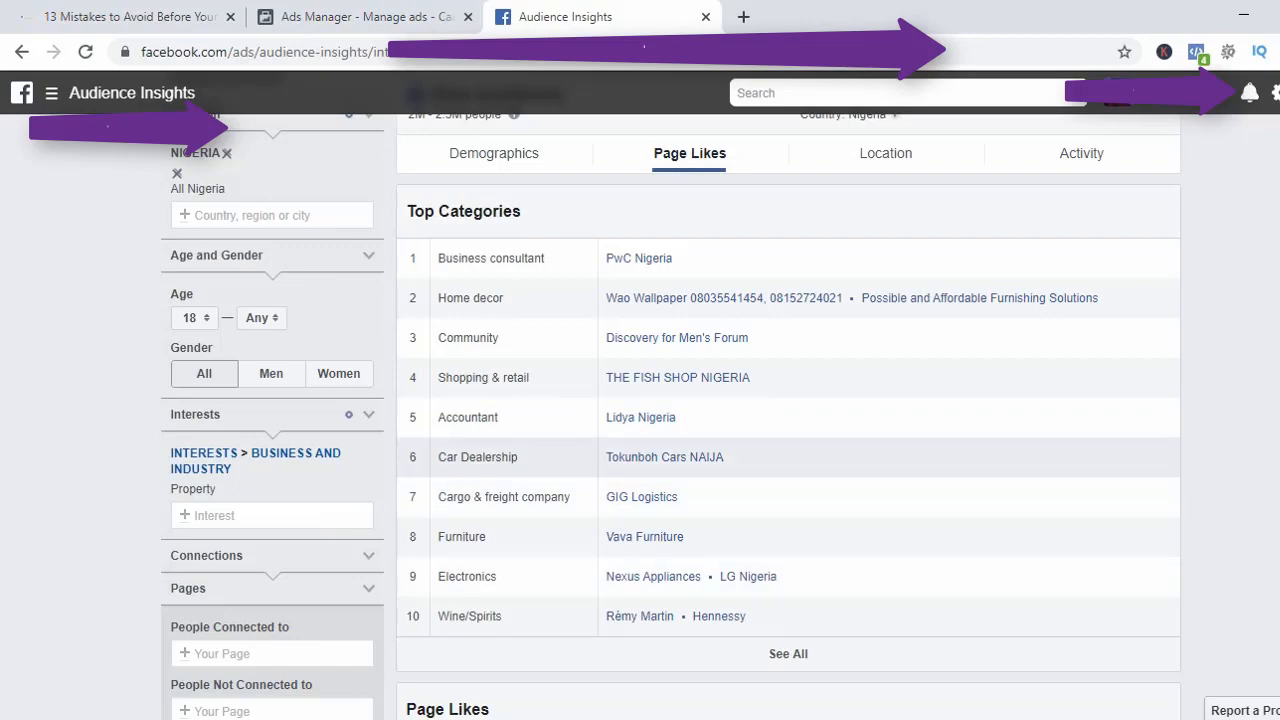
scroll(788, 420, down, 5)
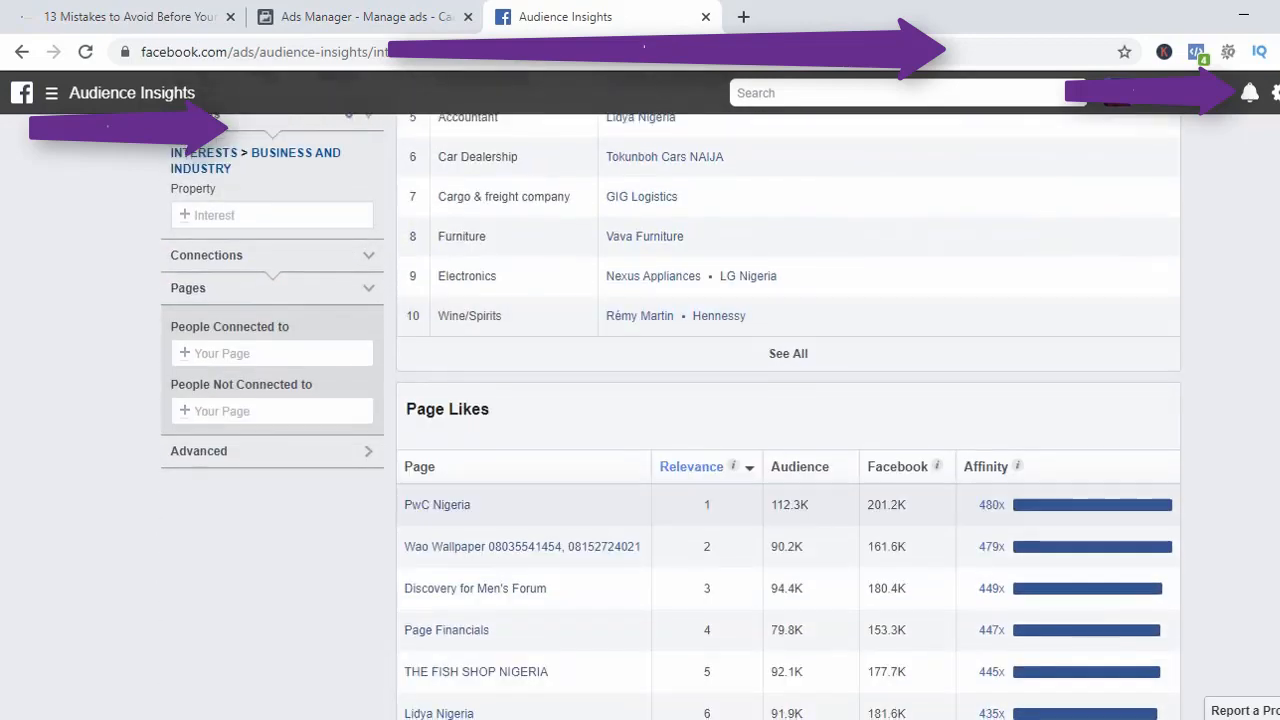
scroll(800, 400, down, 3)
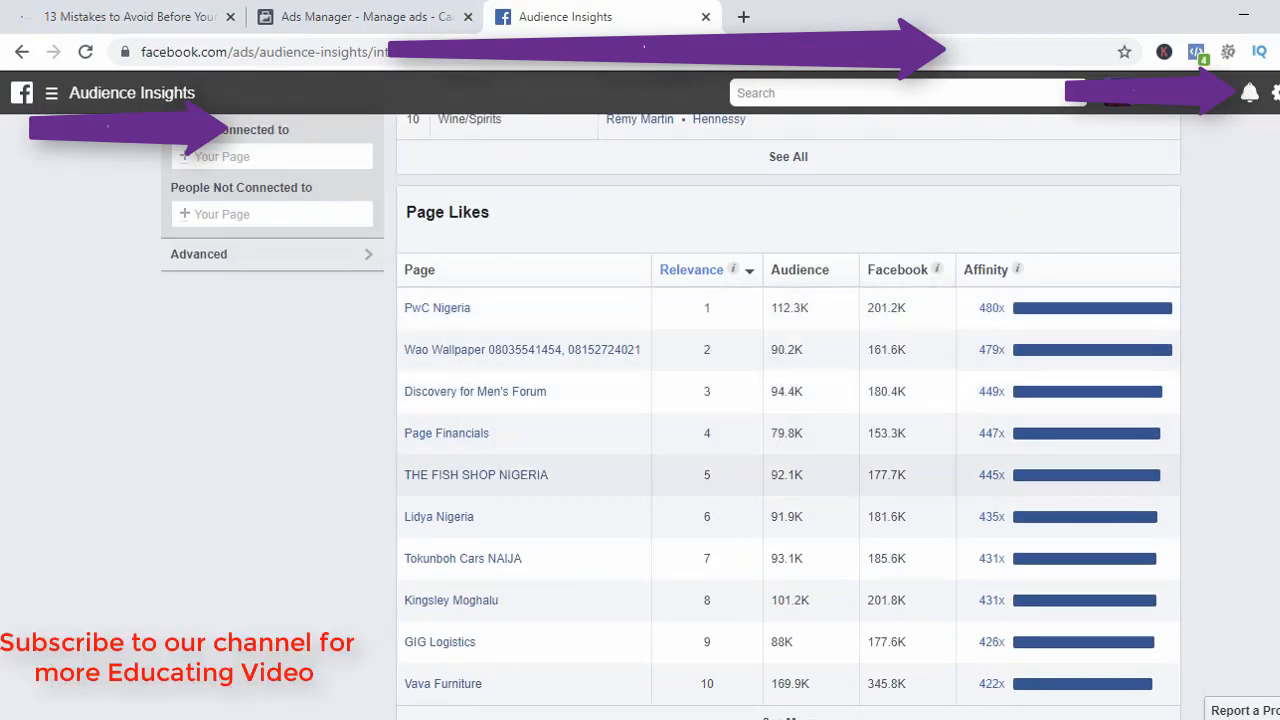
scroll(788, 500, down, 1)
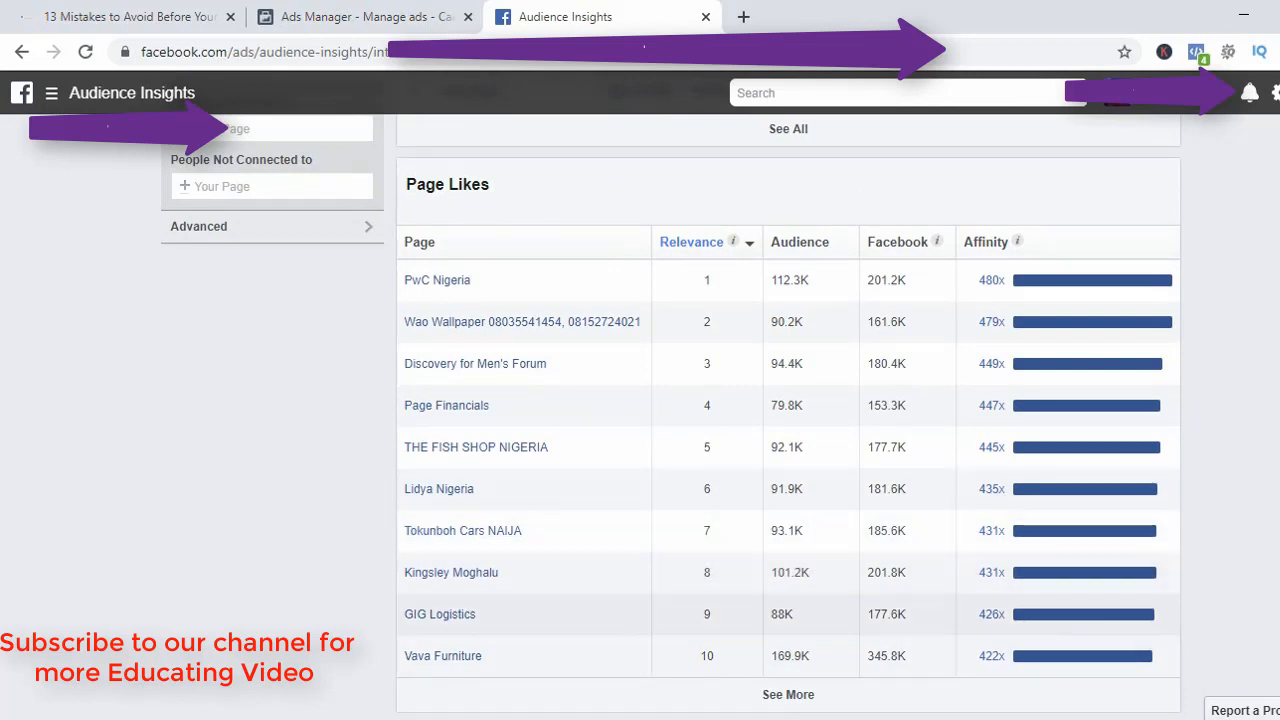
mouse_move(443, 657)
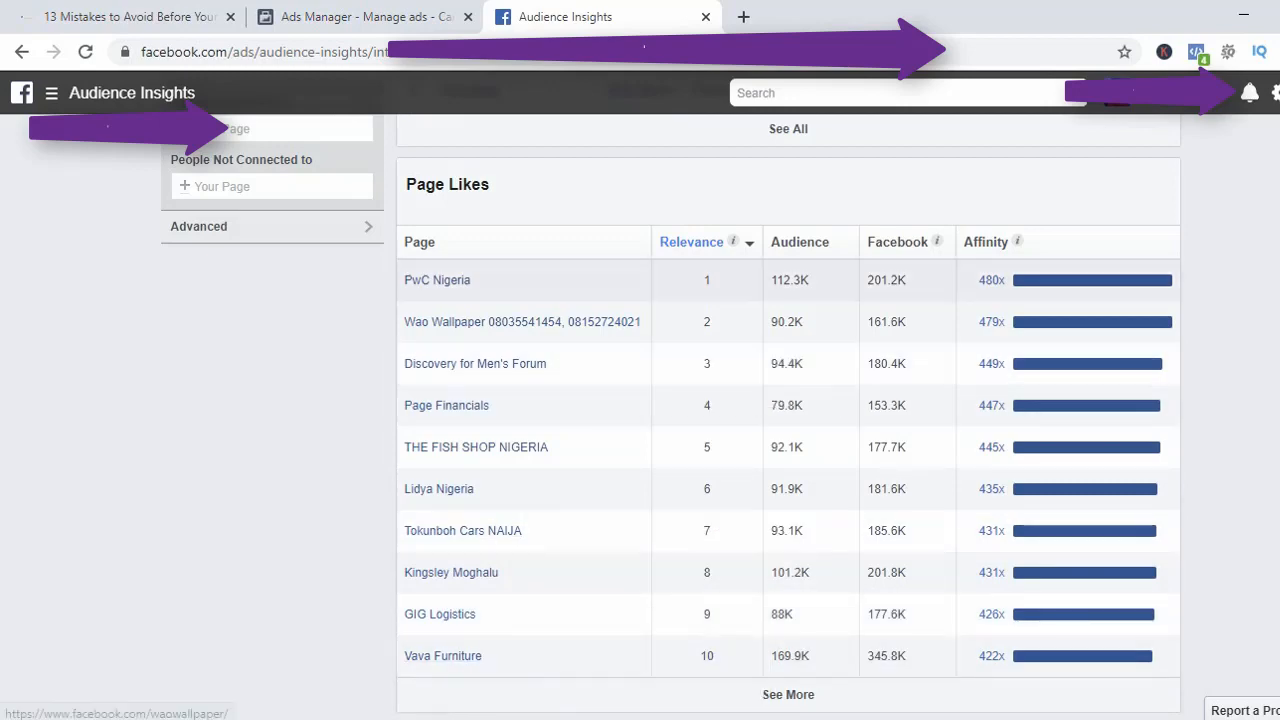
scroll(450, 290, up, 1)
scroll(450, 405, up, 5)
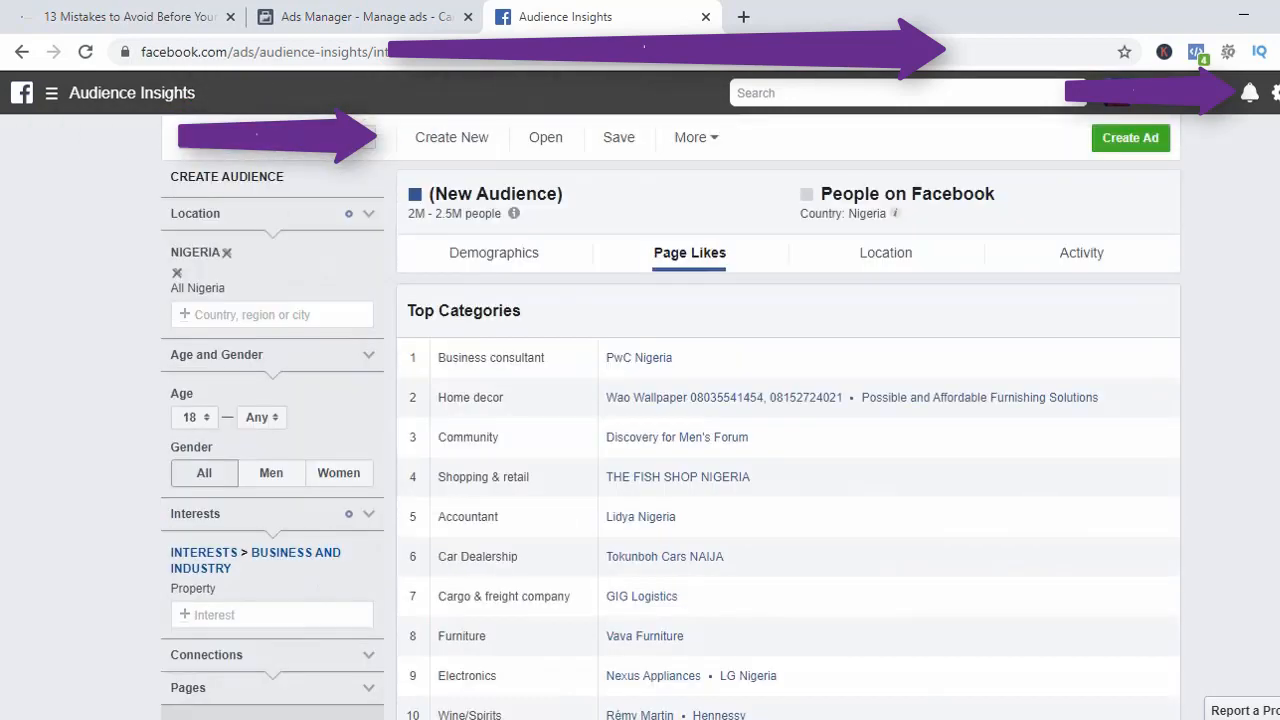
Examine the audience's Location data in Audience Insights, reading through the top towns and cities.
click(885, 252)
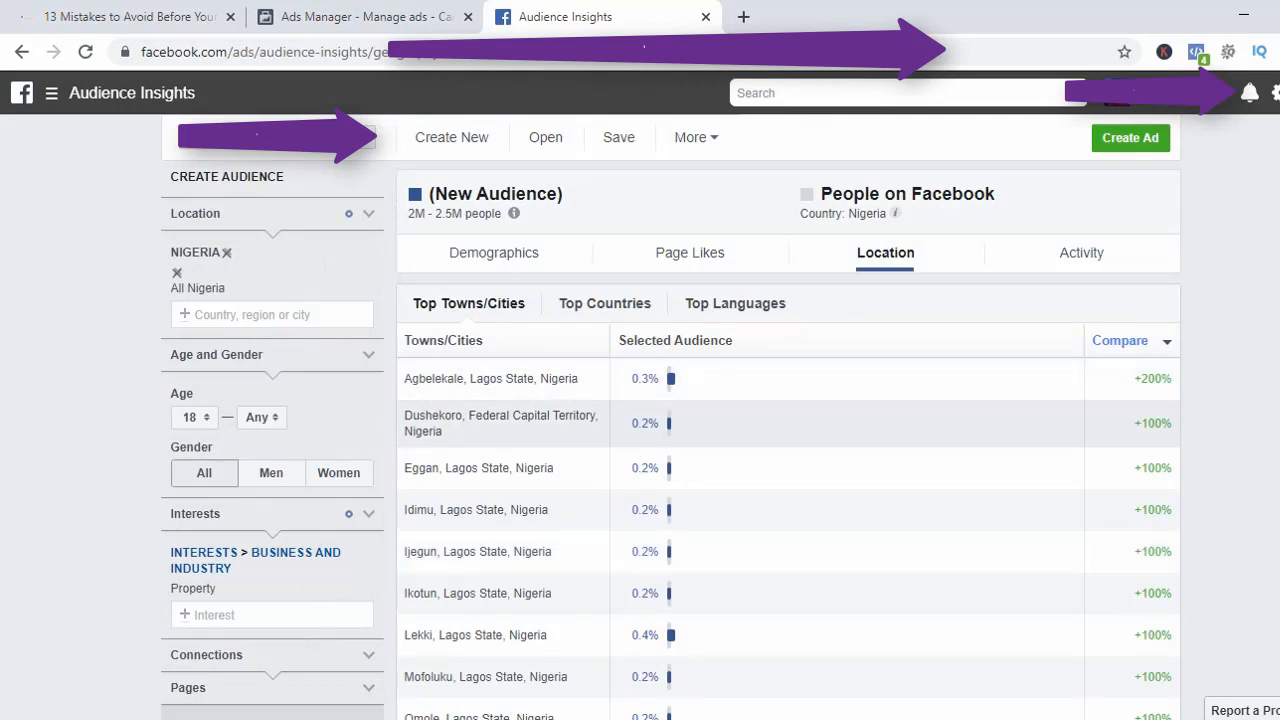
scroll(670, 490, down, 2)
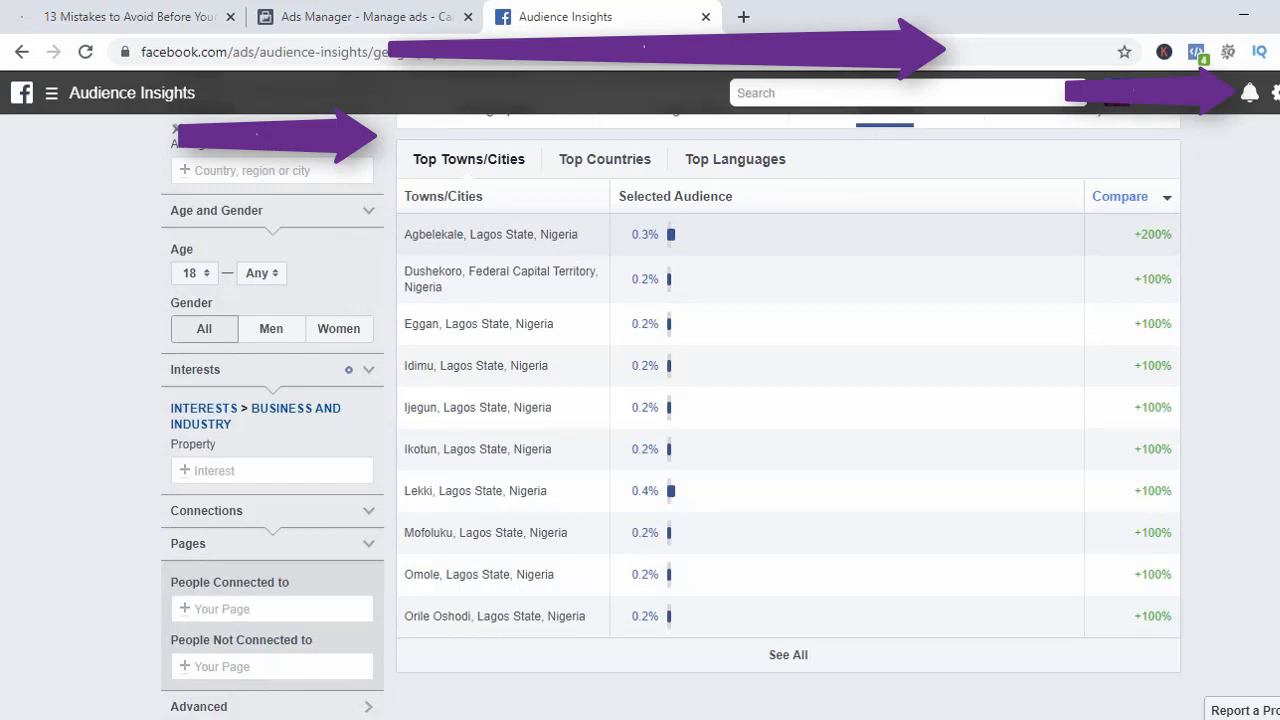
scroll(788, 420, up, 3)
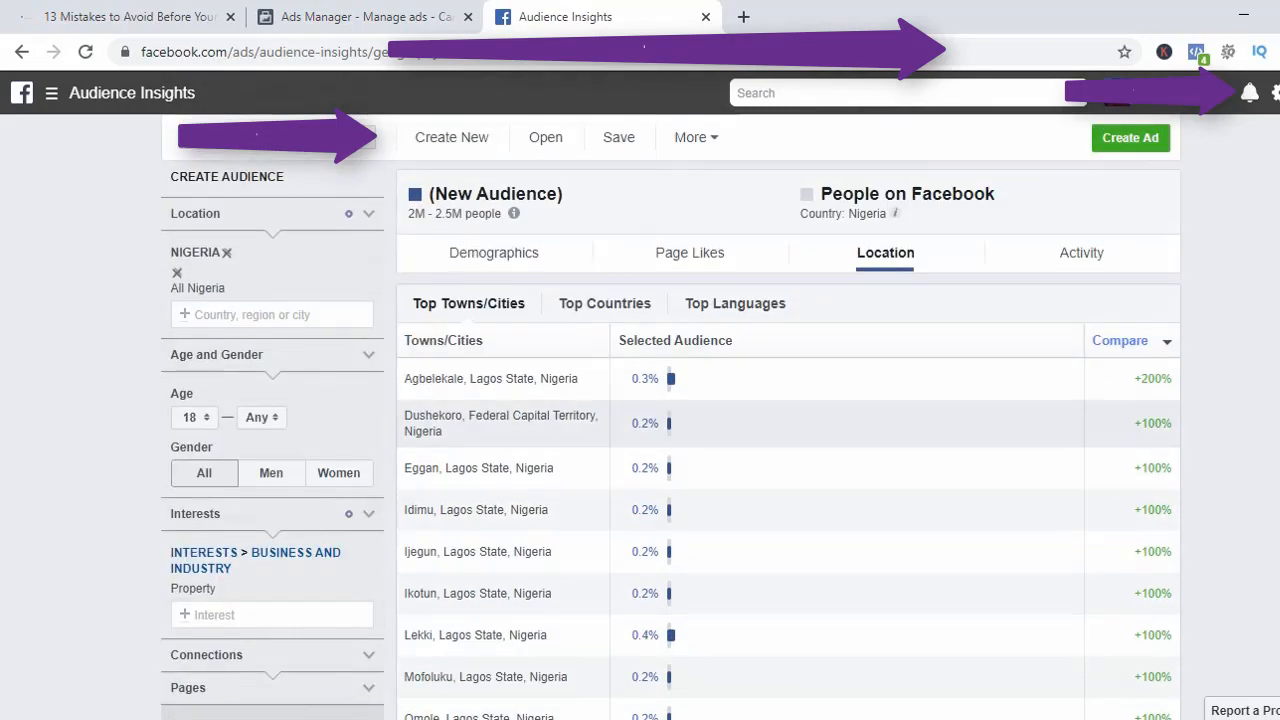
scroll(788, 420, down, 3)
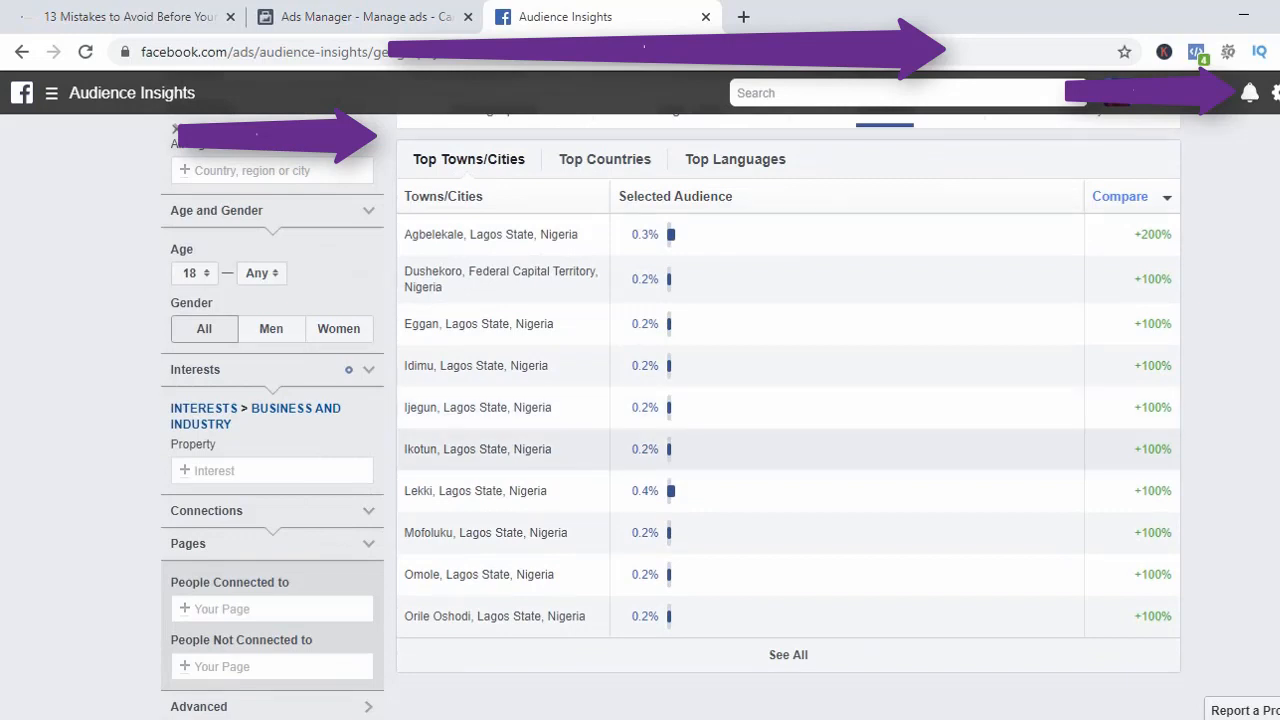
scroll(788, 420, up, 3)
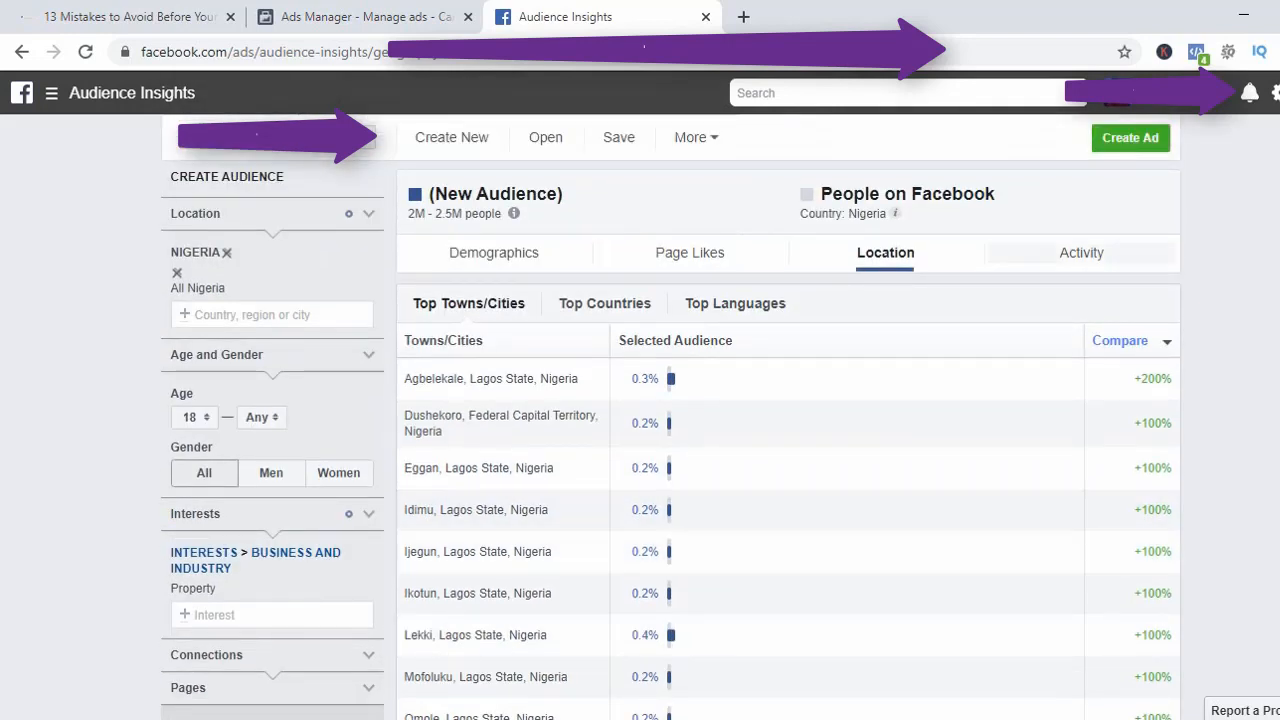
scroll(788, 400, down, 2)
scroll(788, 450, down, 2)
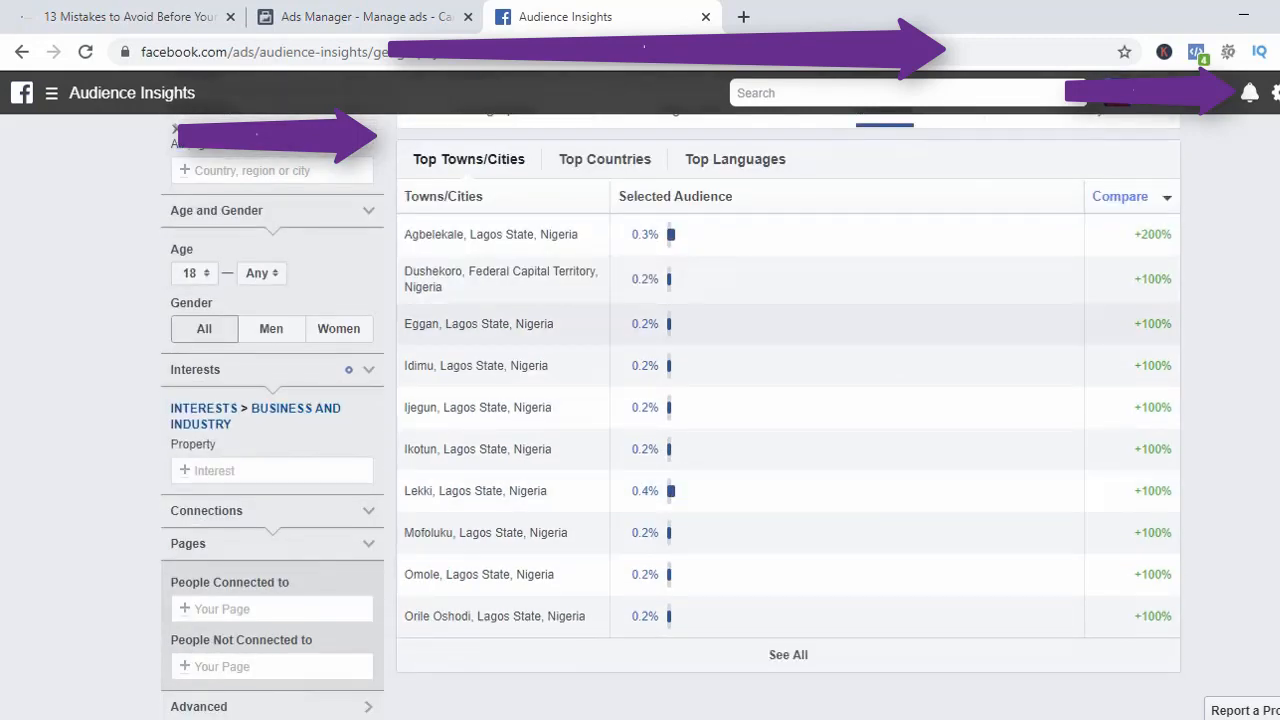
click(364, 17)
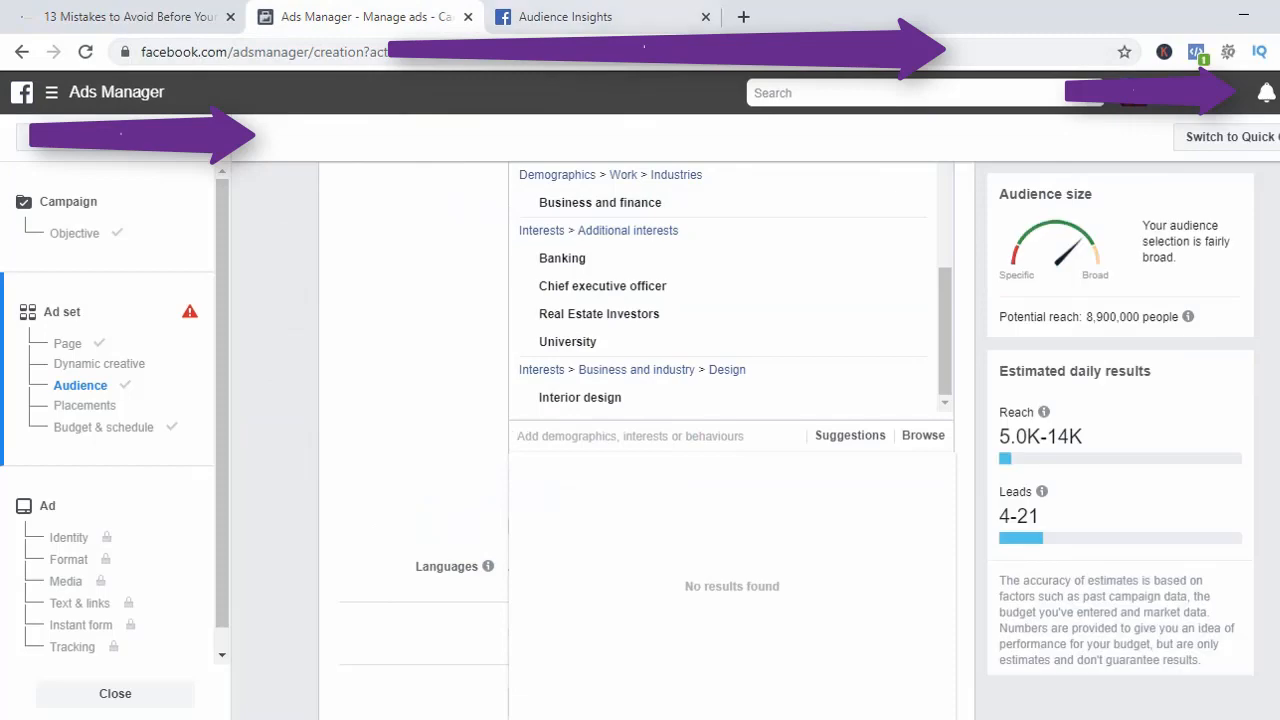
click(565, 17)
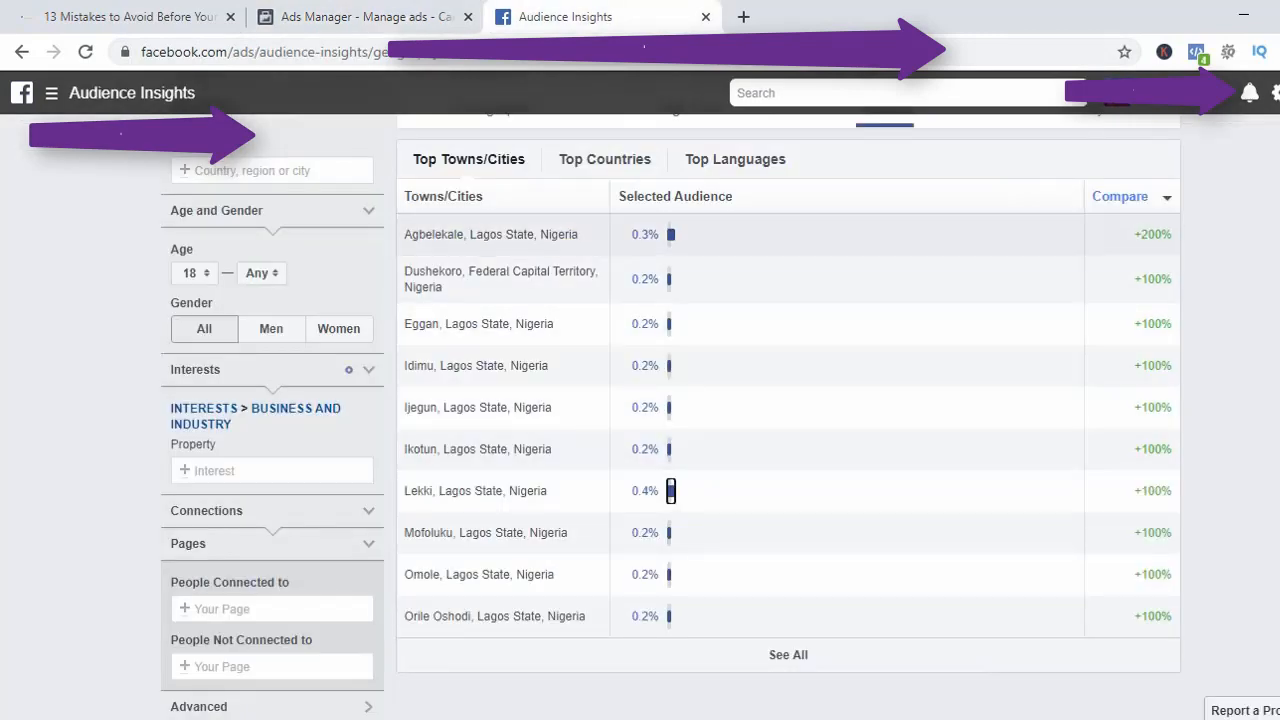
scroll(788, 400, up, 3)
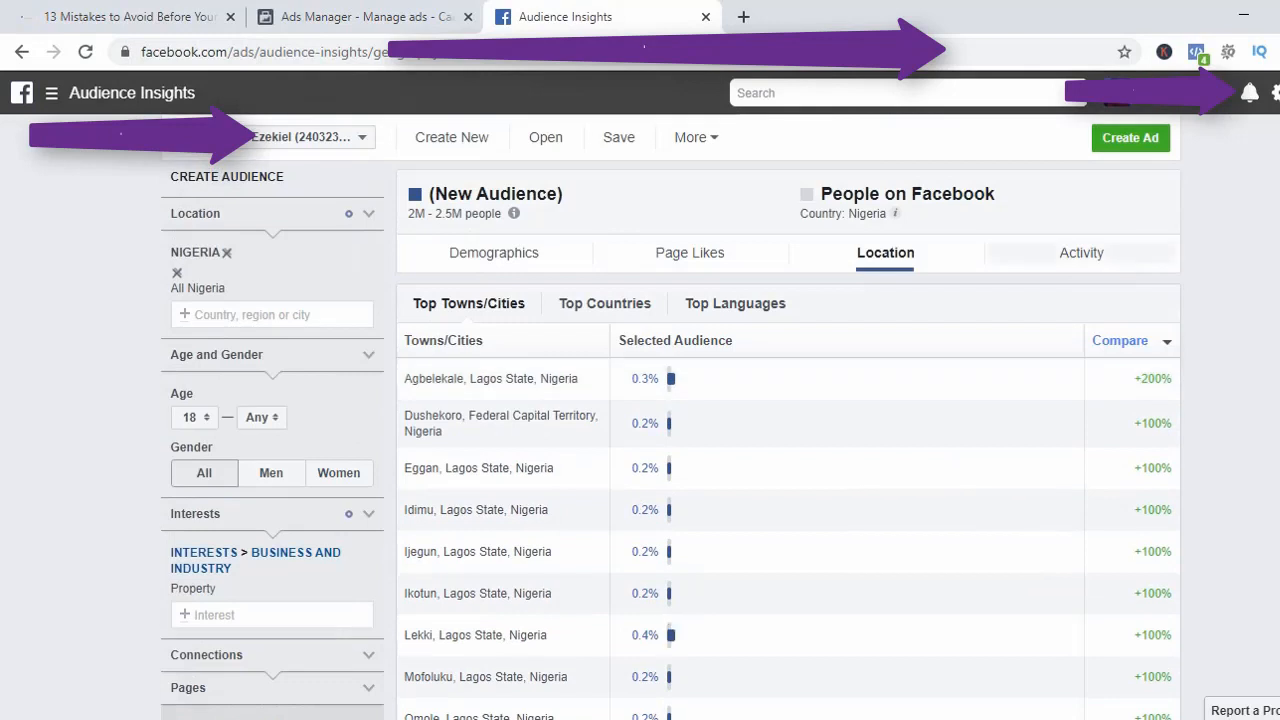
Examine the audience's Activity data, inspecting the Frequency of Activities and Device Users charts.
click(1081, 253)
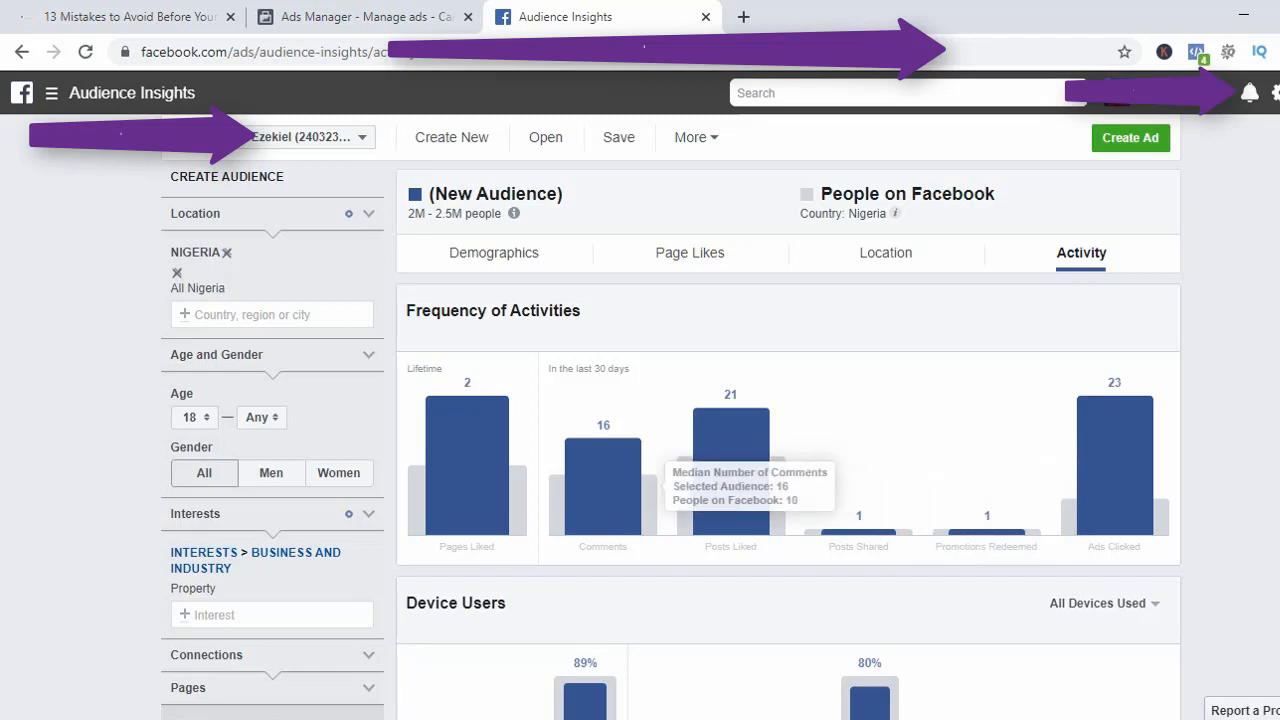
scroll(660, 460, down, 2)
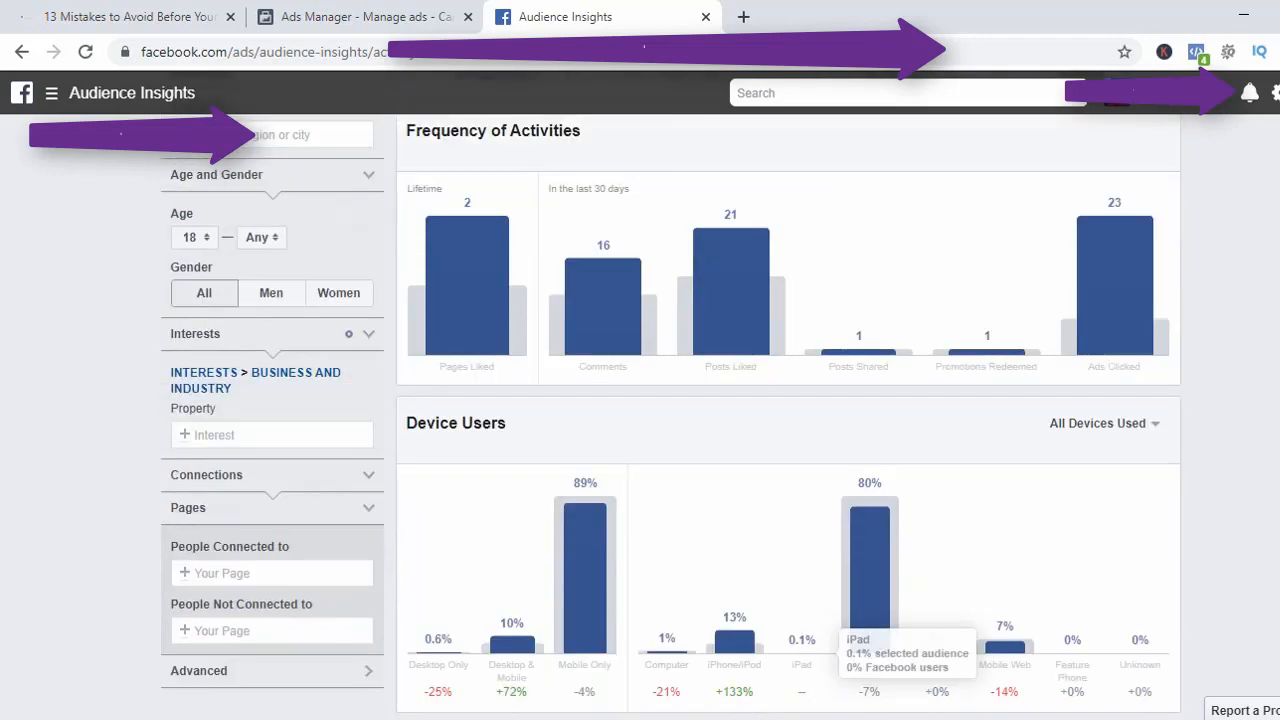
scroll(735, 620, up, 1)
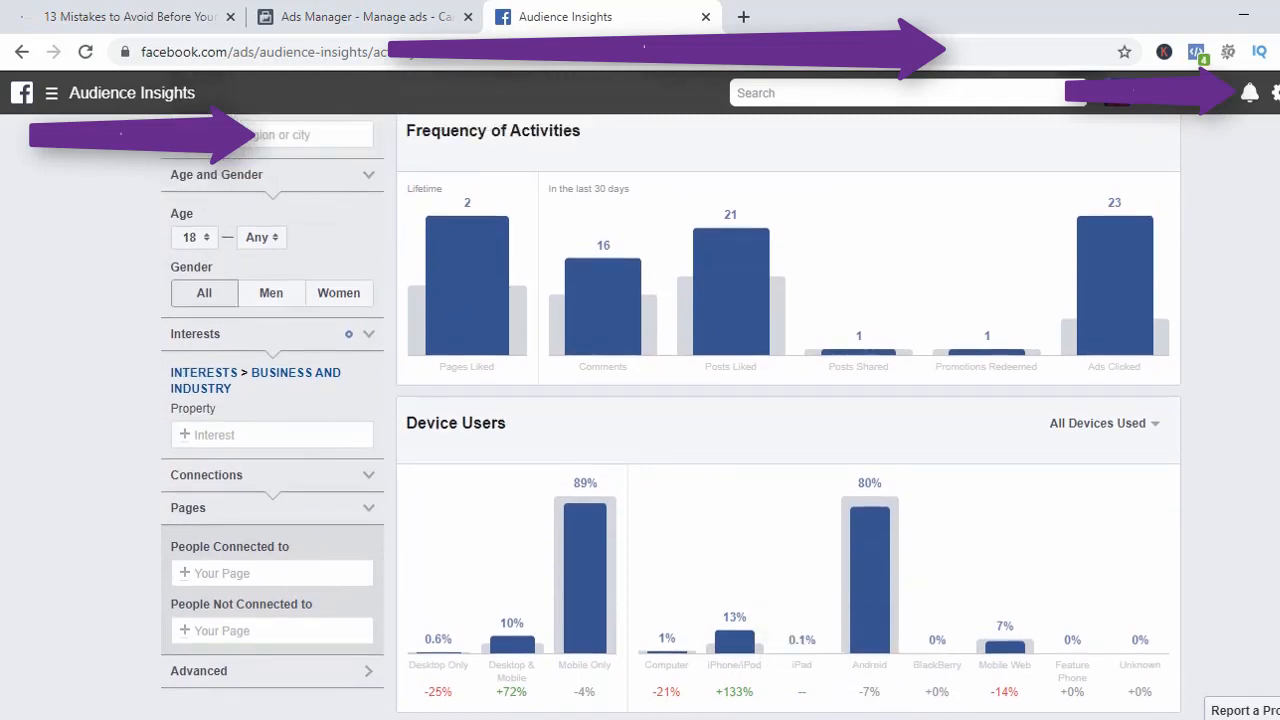
mouse_move(585, 578)
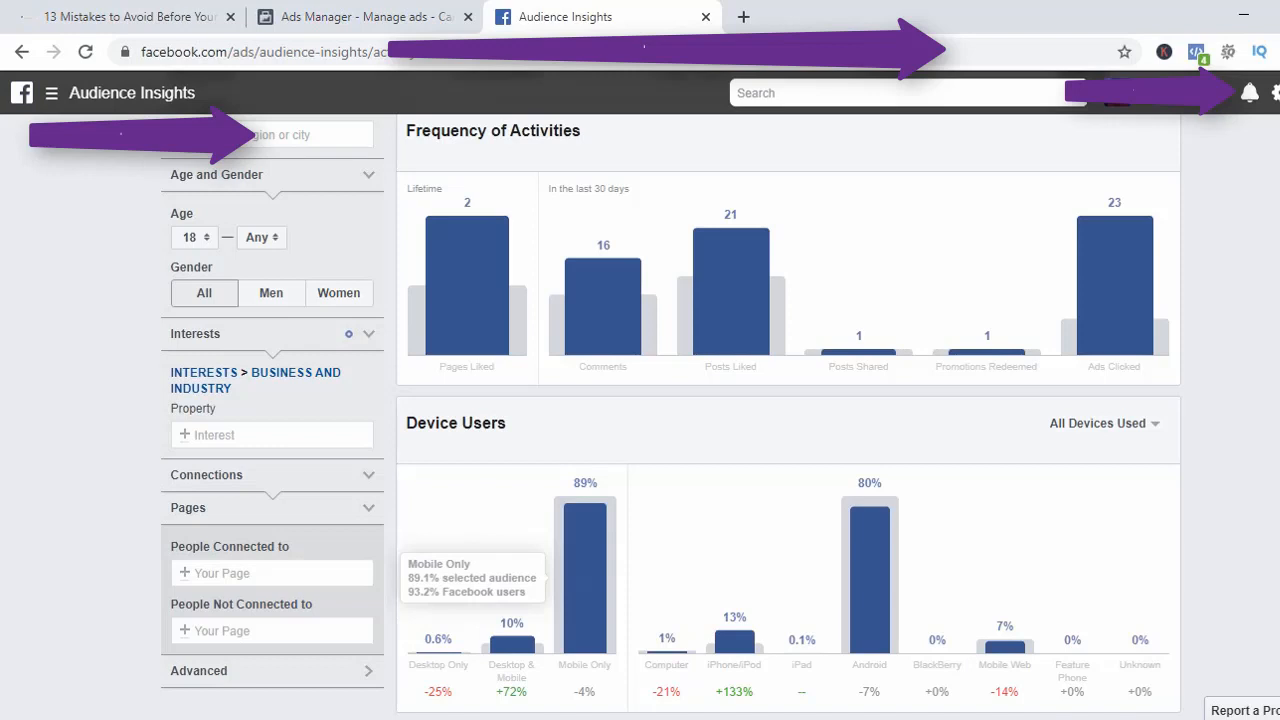
mouse_move(875, 575)
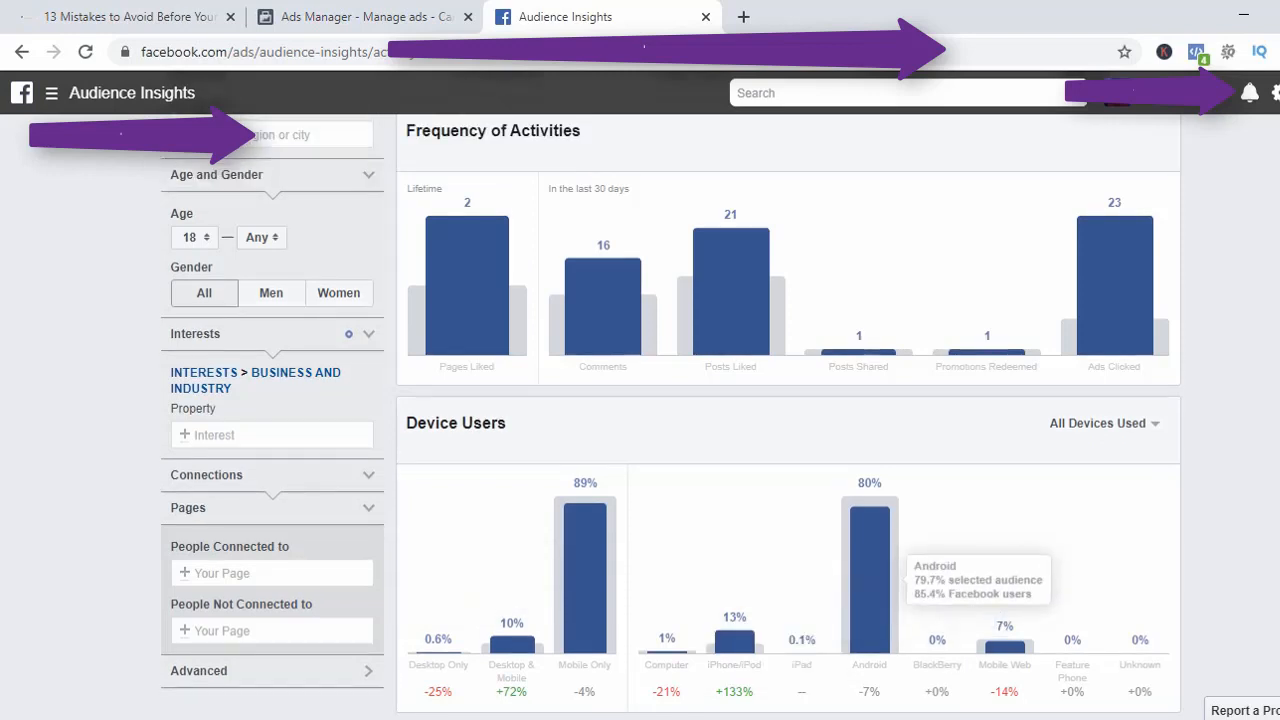
scroll(668, 630, down, 1)
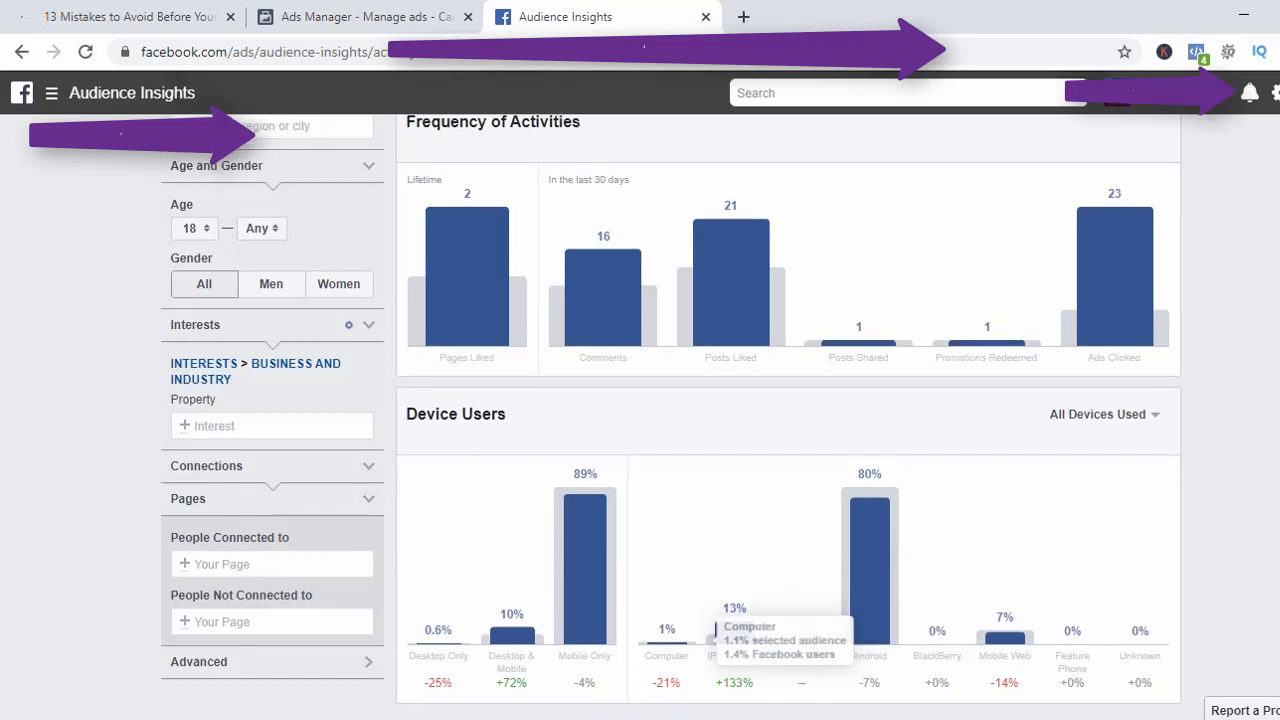
scroll(668, 620, up, 1)
mouse_move(605, 380)
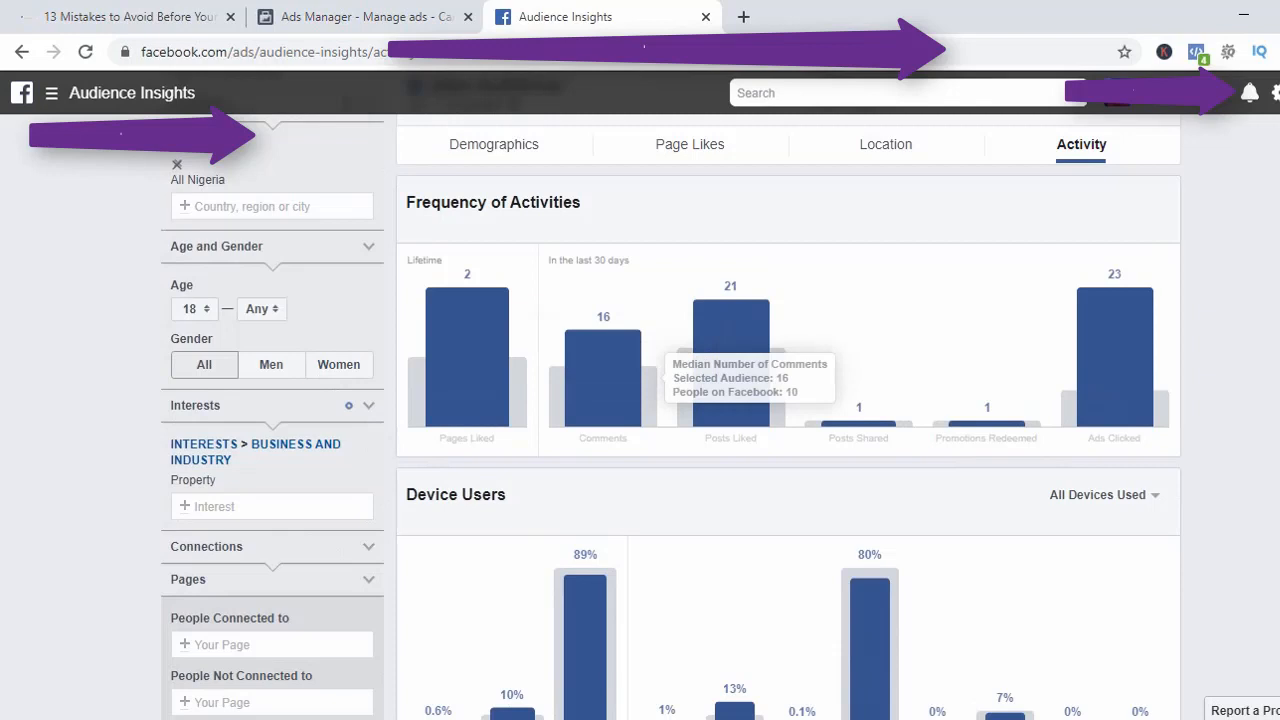
Go back to the Ads Manager ad set, dismiss the targeting suggestions and review the detailed targeting and placement settings.
click(360, 17)
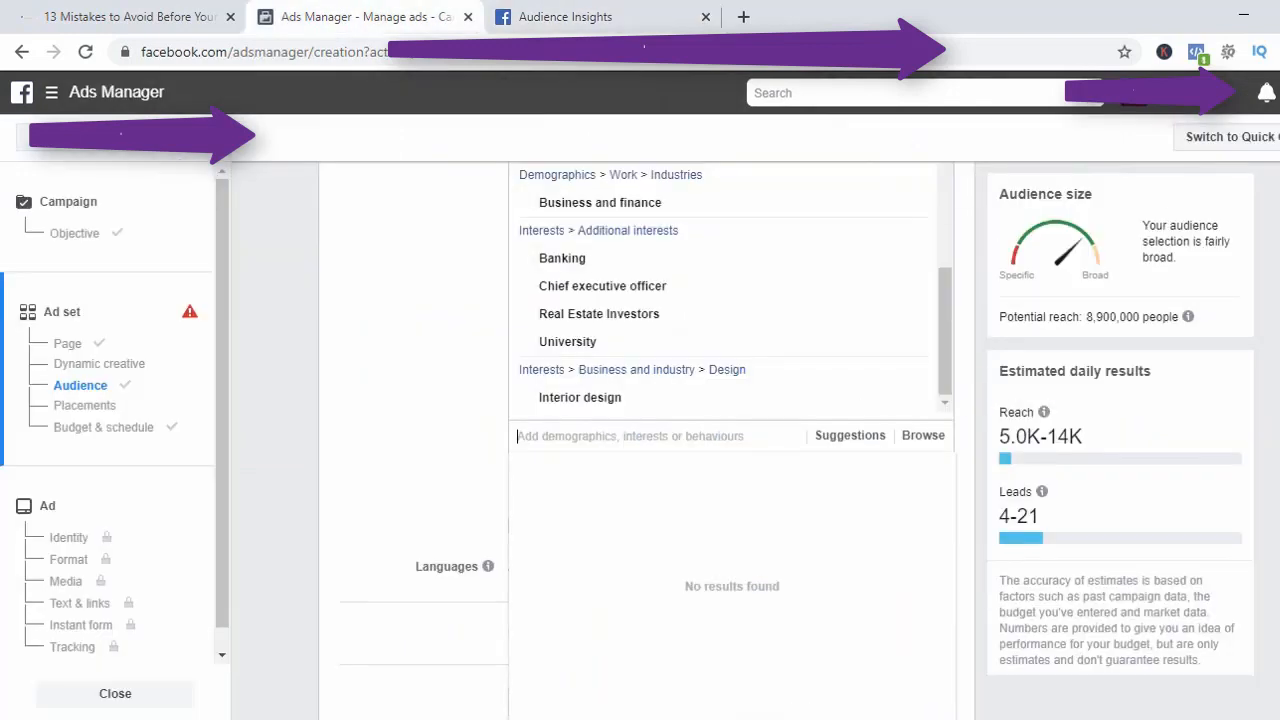
key(Escape)
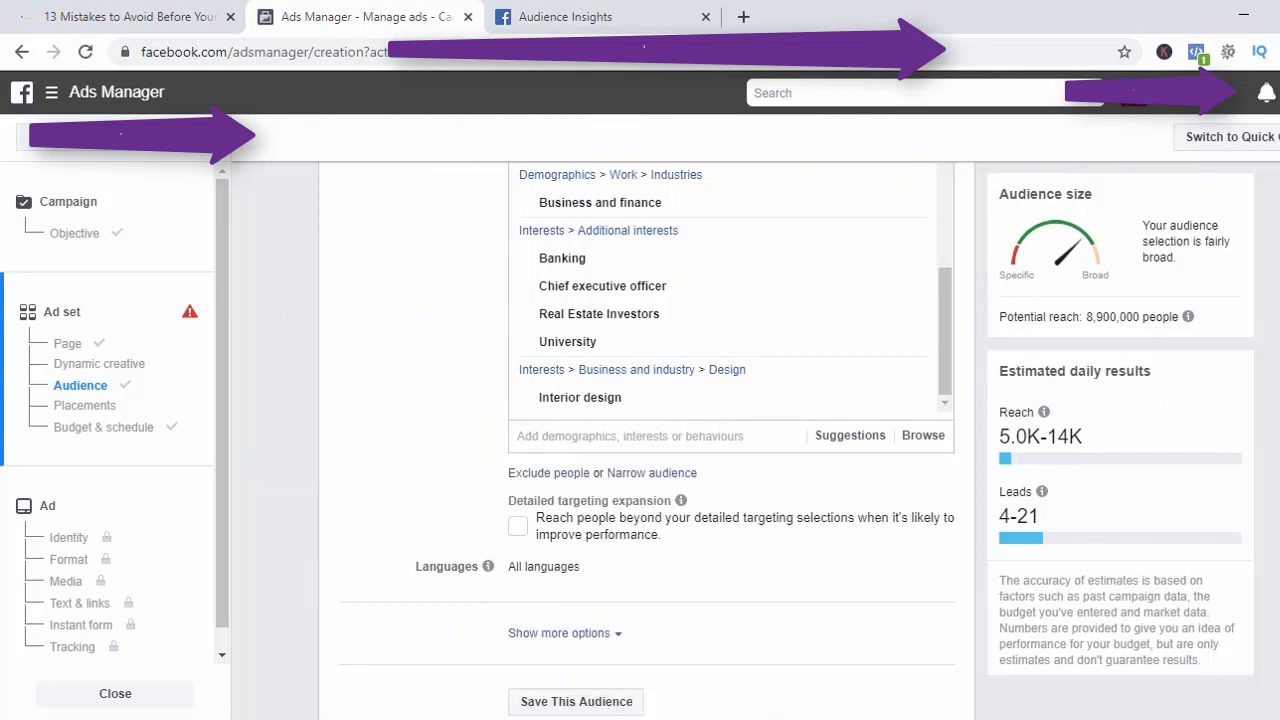
scroll(640, 420, down, 5)
scroll(640, 420, up, 5)
scroll(640, 420, down, 5)
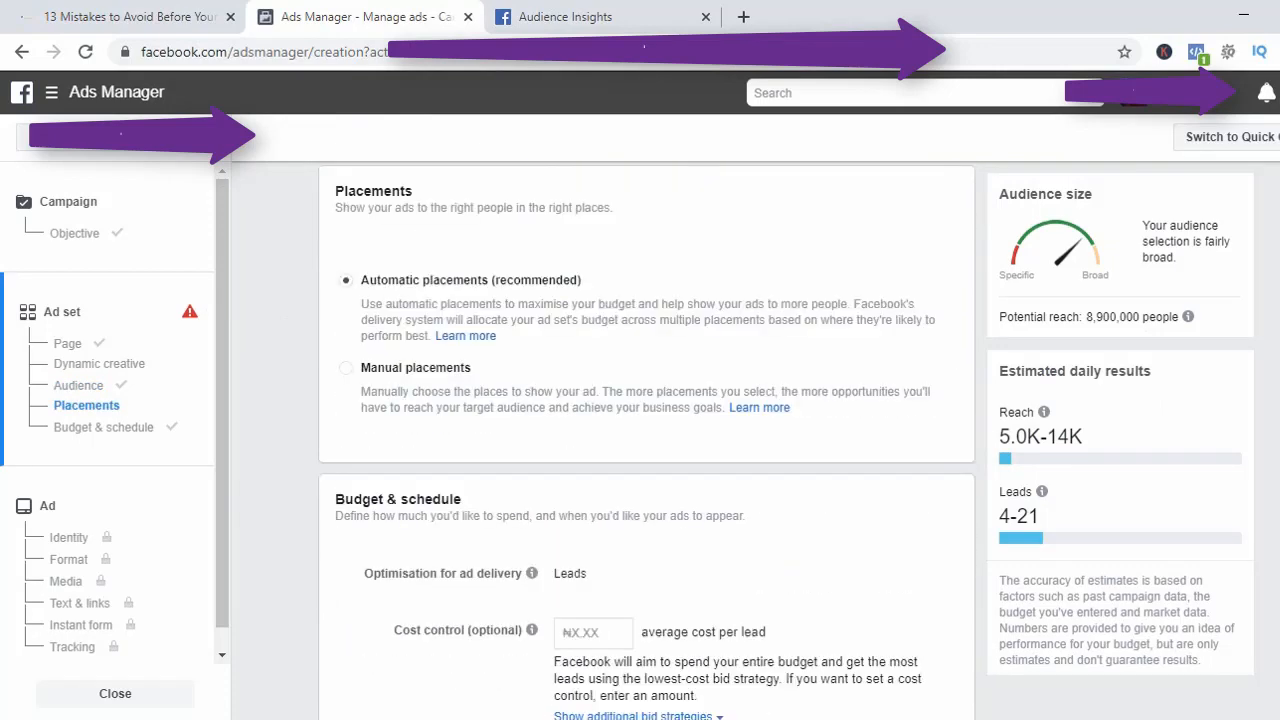
scroll(640, 420, up, 5)
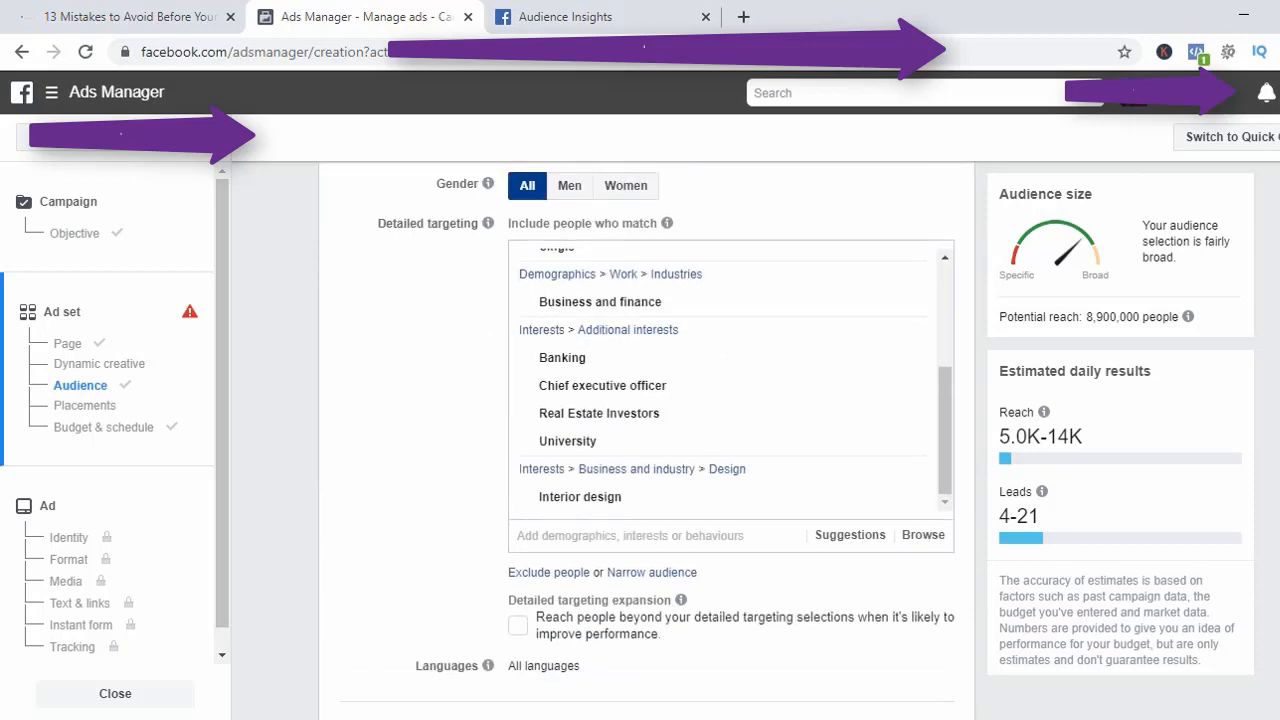
scroll(640, 420, down, 5)
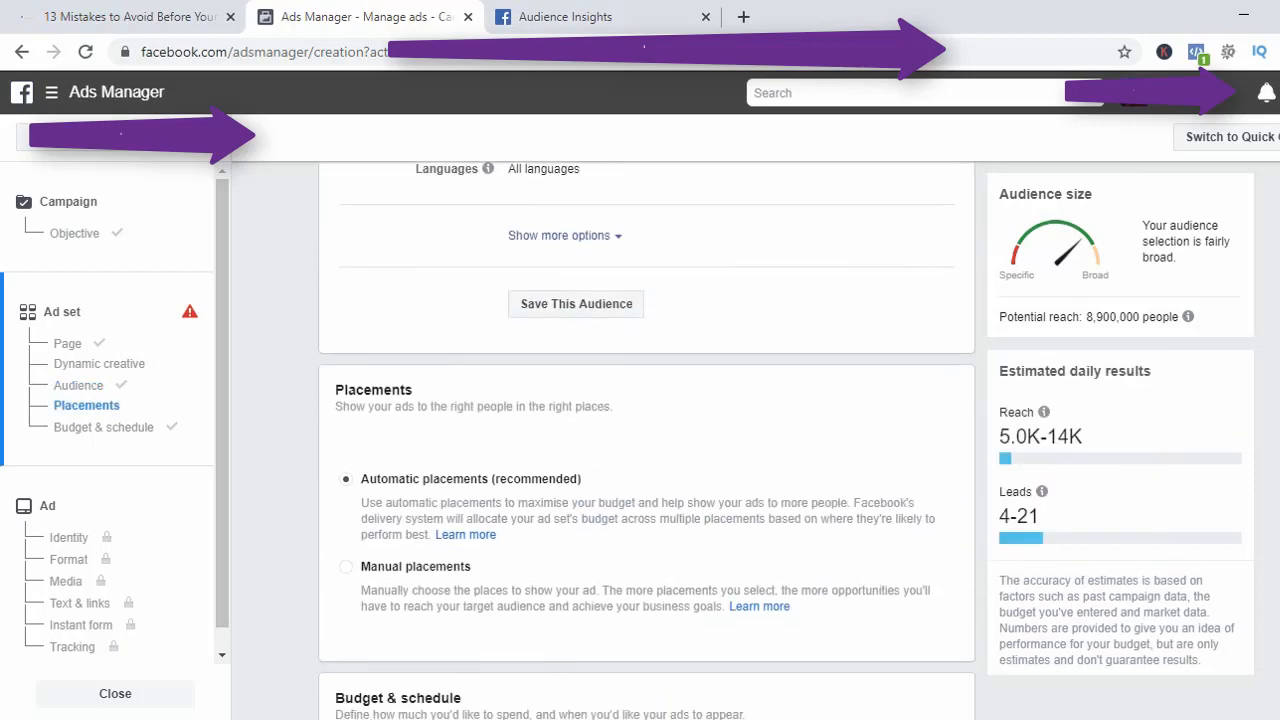
click(576, 304)
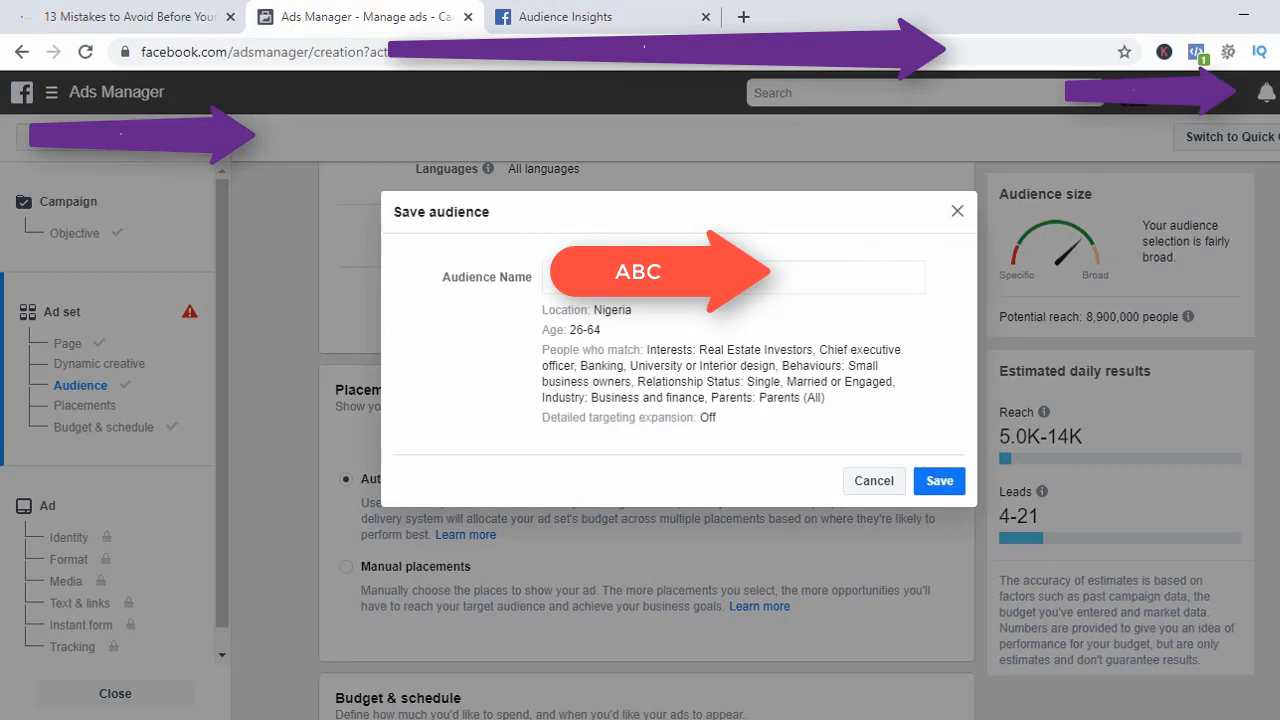
click(640, 277)
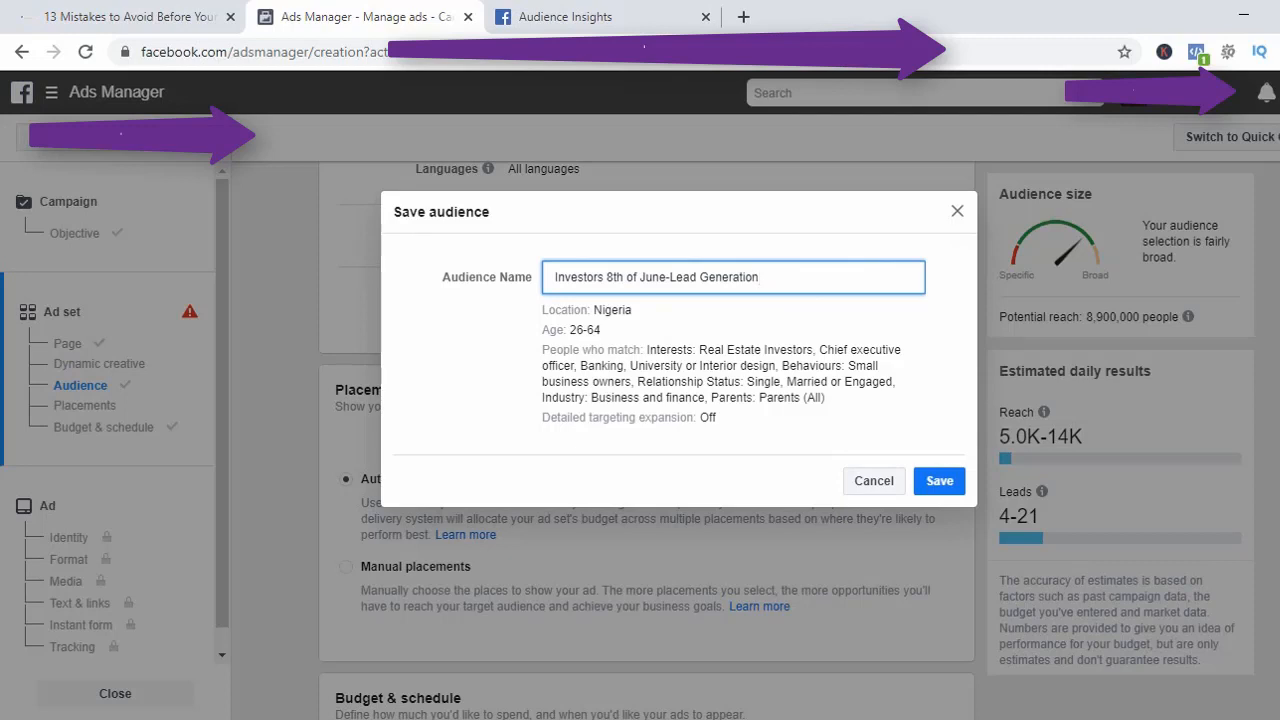
click(957, 211)
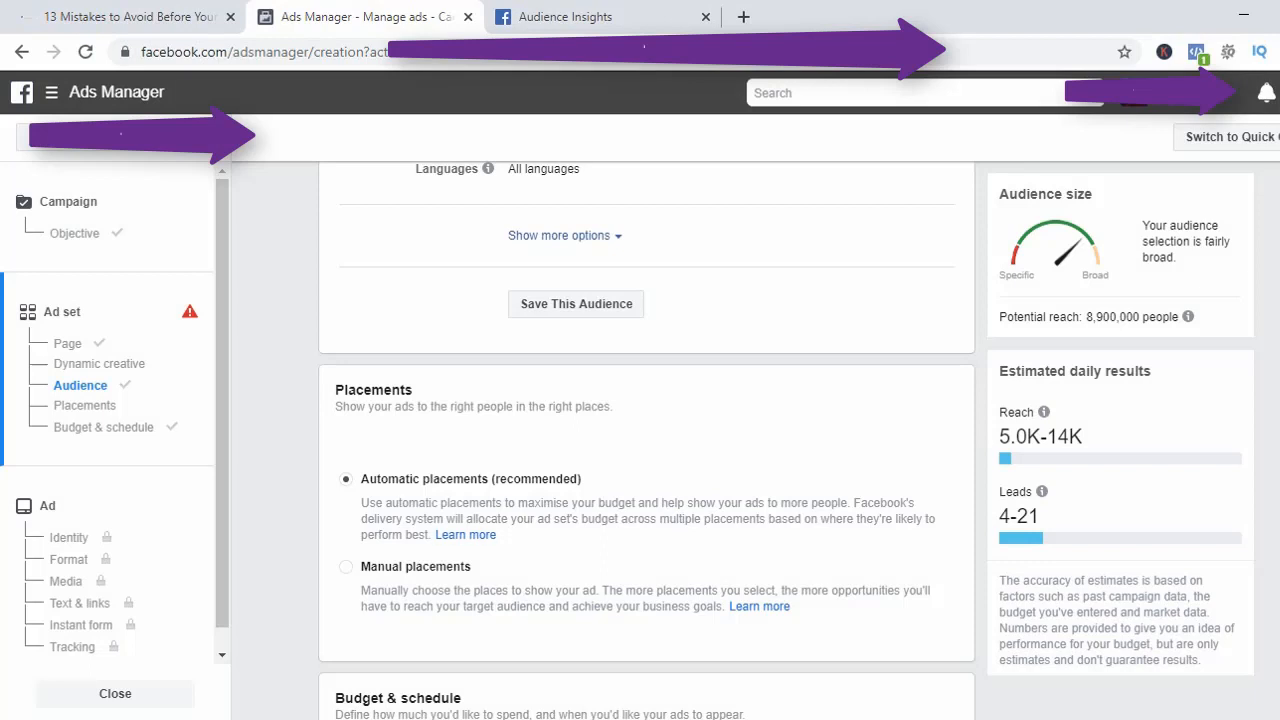
Switch the ad set to manual placements and review the available platforms and placement options.
click(346, 567)
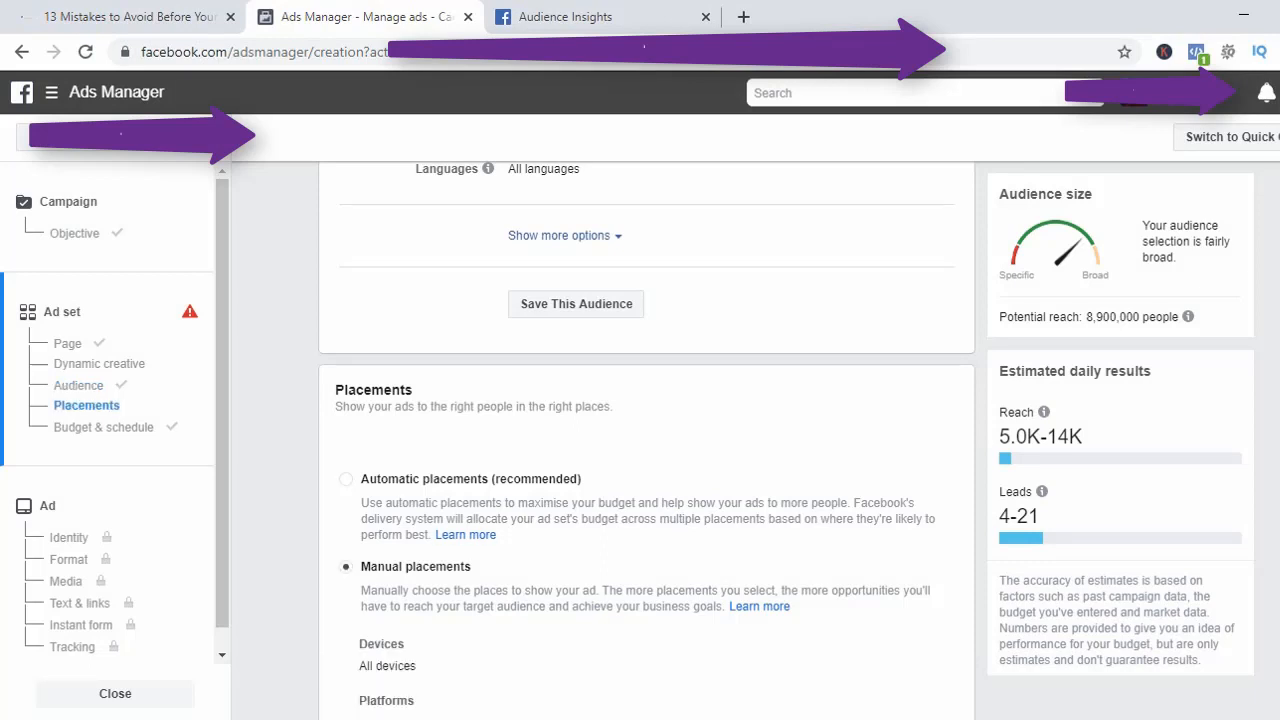
scroll(465, 437, down, 1)
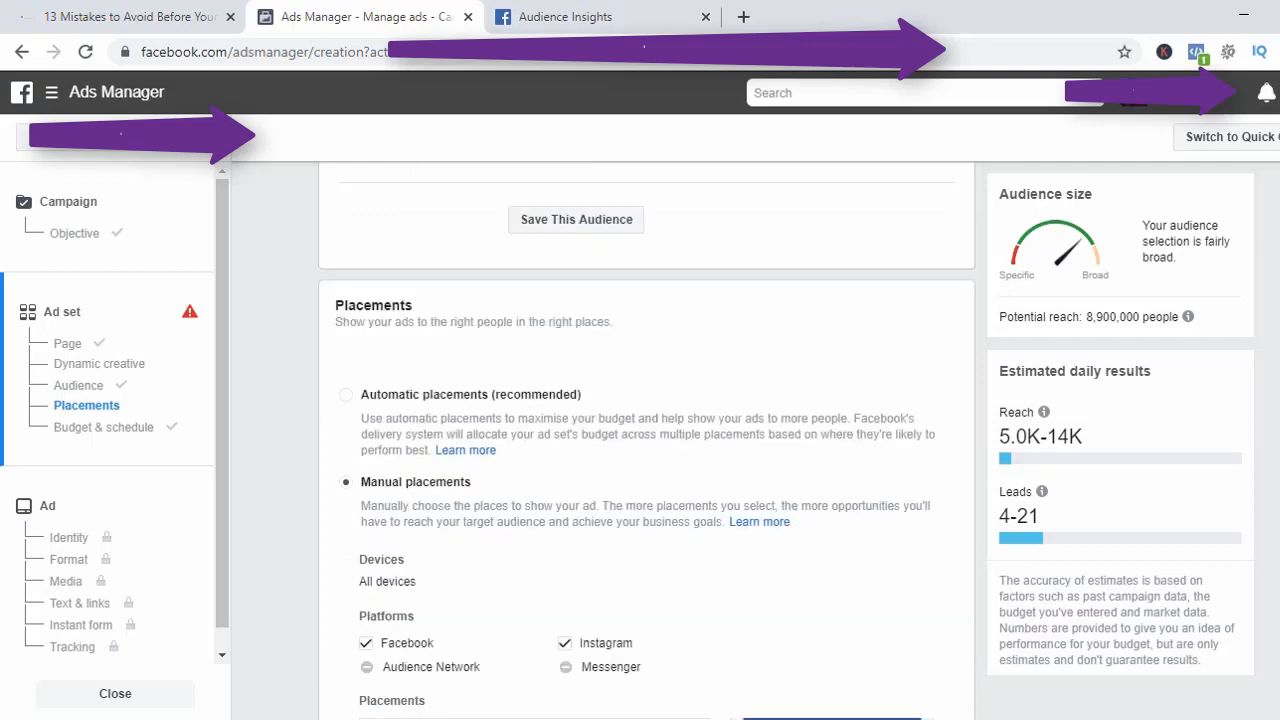
scroll(465, 437, up, 1)
scroll(648, 440, down, 3)
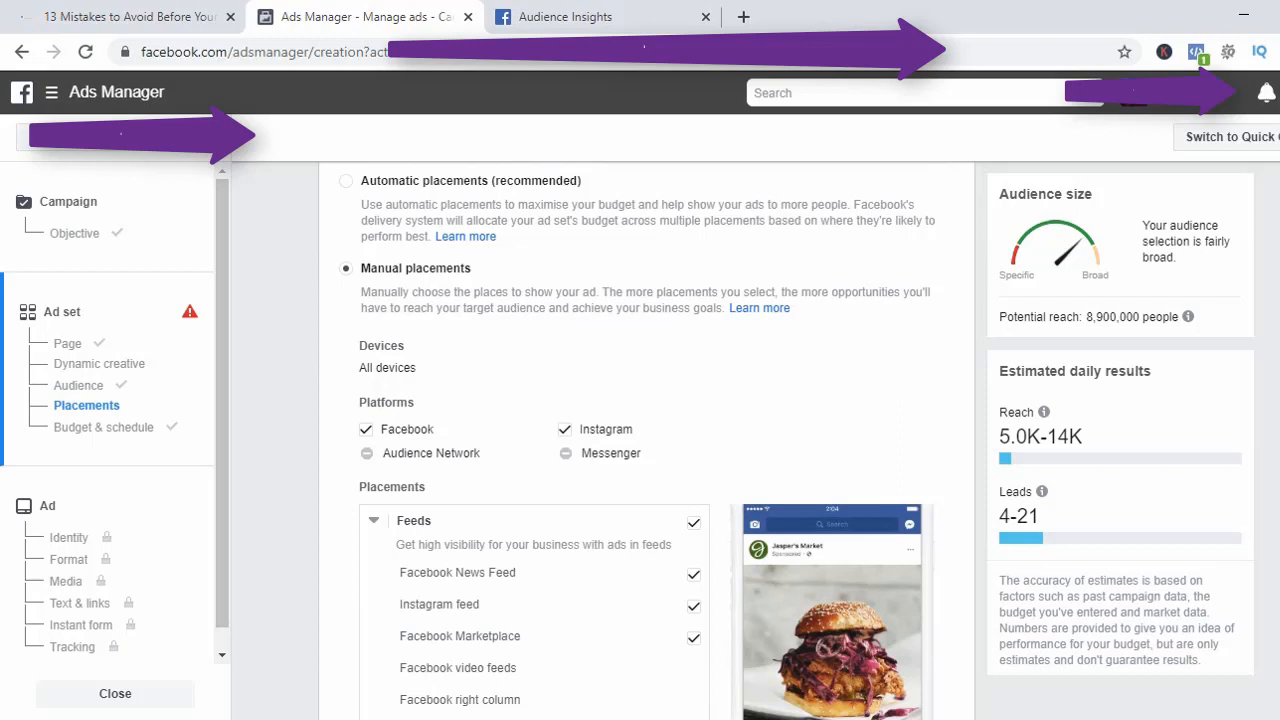
scroll(530, 450, down, 5)
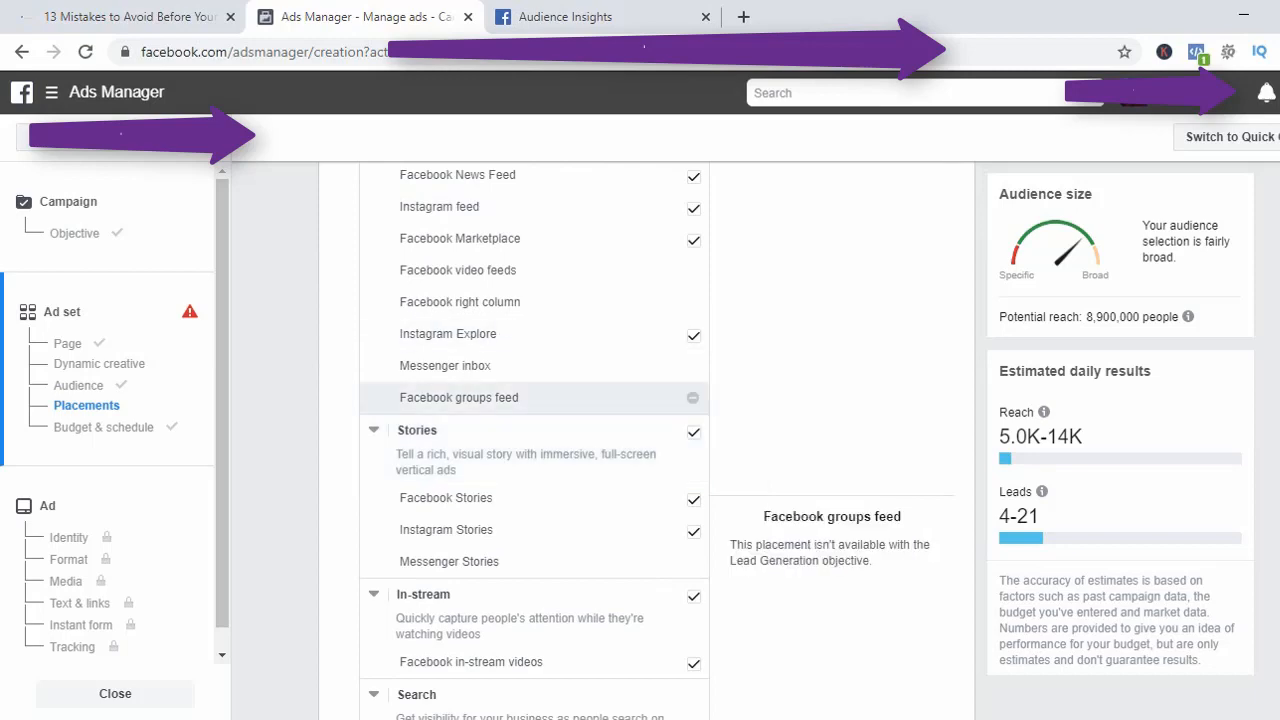
scroll(530, 450, up, 2)
scroll(530, 450, up, 7)
scroll(530, 450, down, 4)
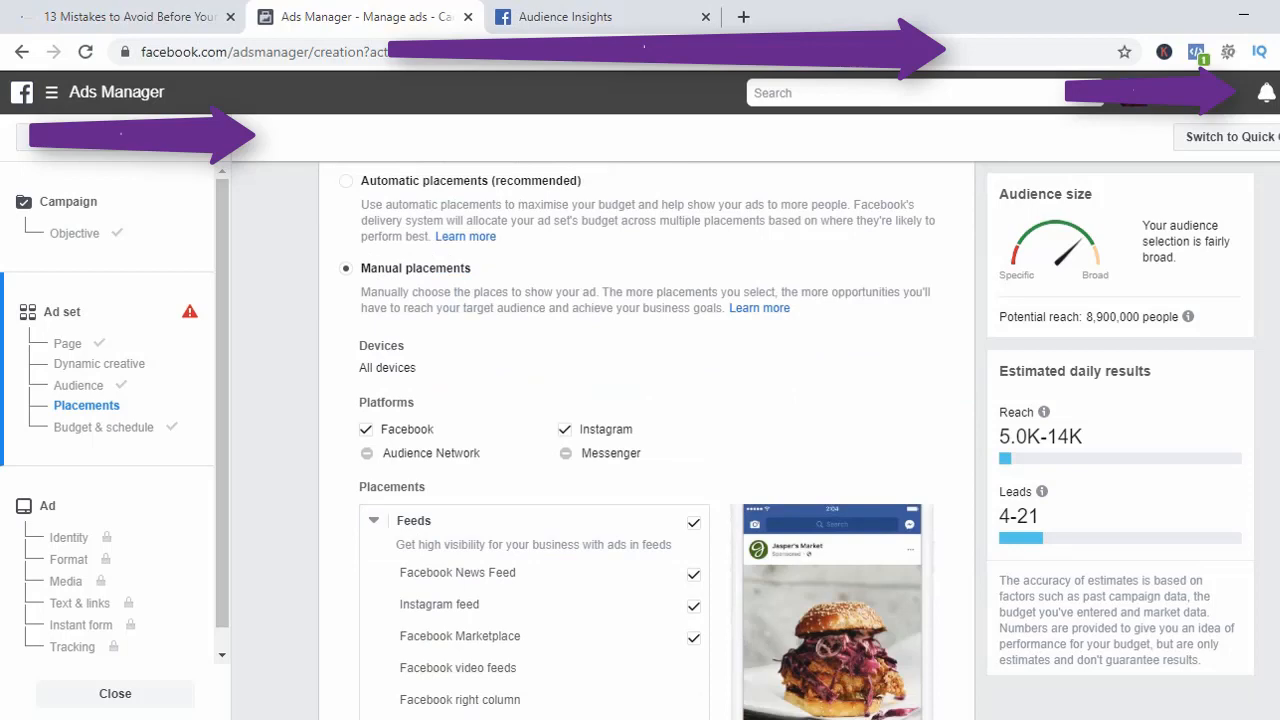
Exclude Facebook Marketplace, Instagram Explore and the whole Stories group from the ad set's placements.
scroll(530, 450, down, 3)
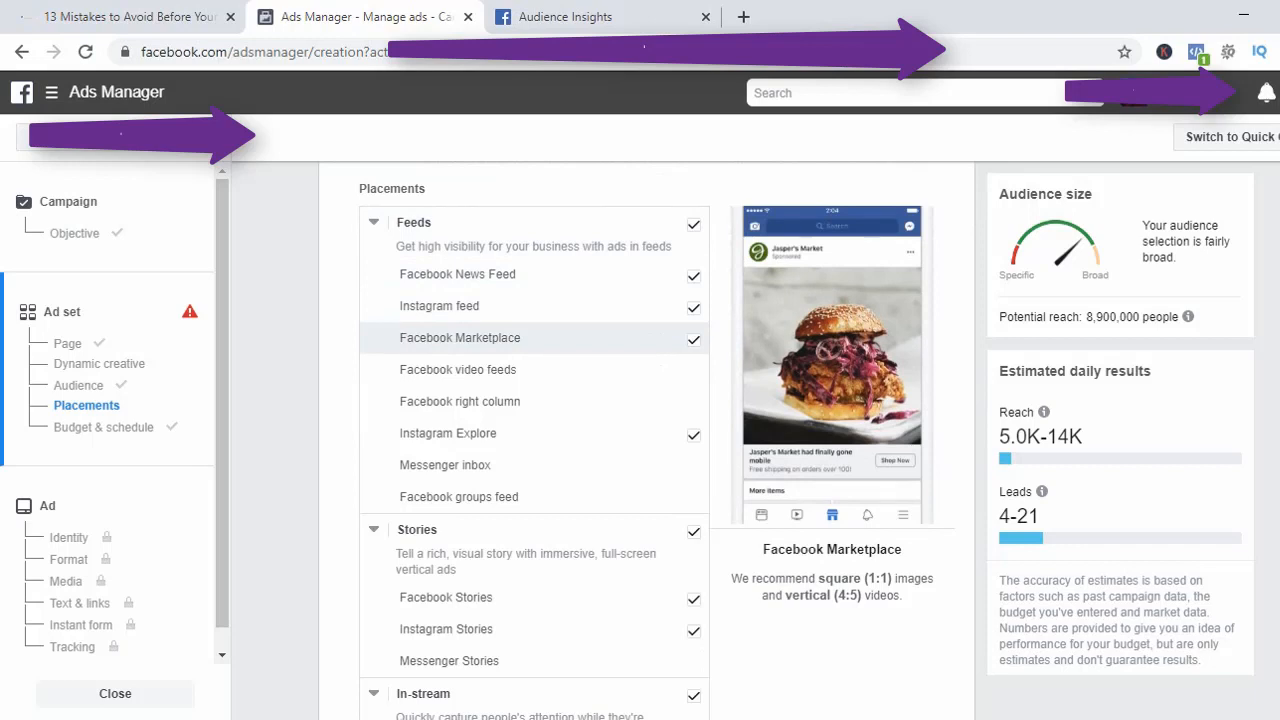
click(694, 340)
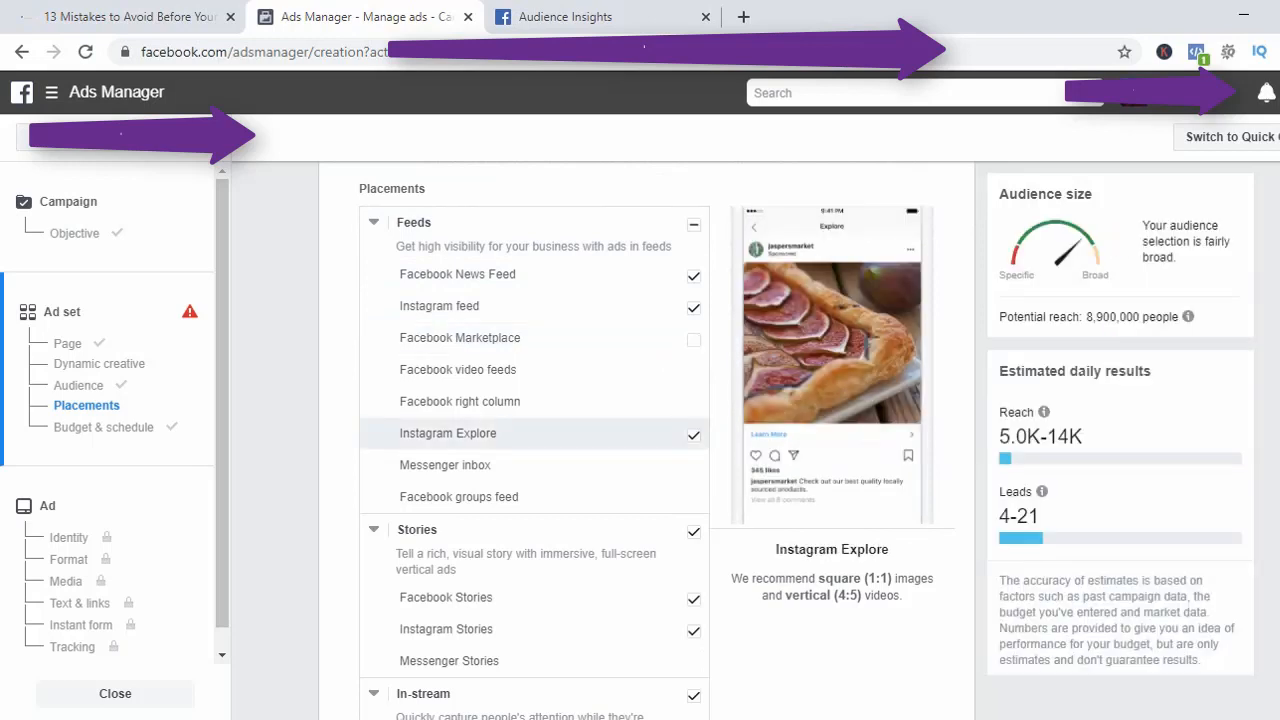
click(694, 435)
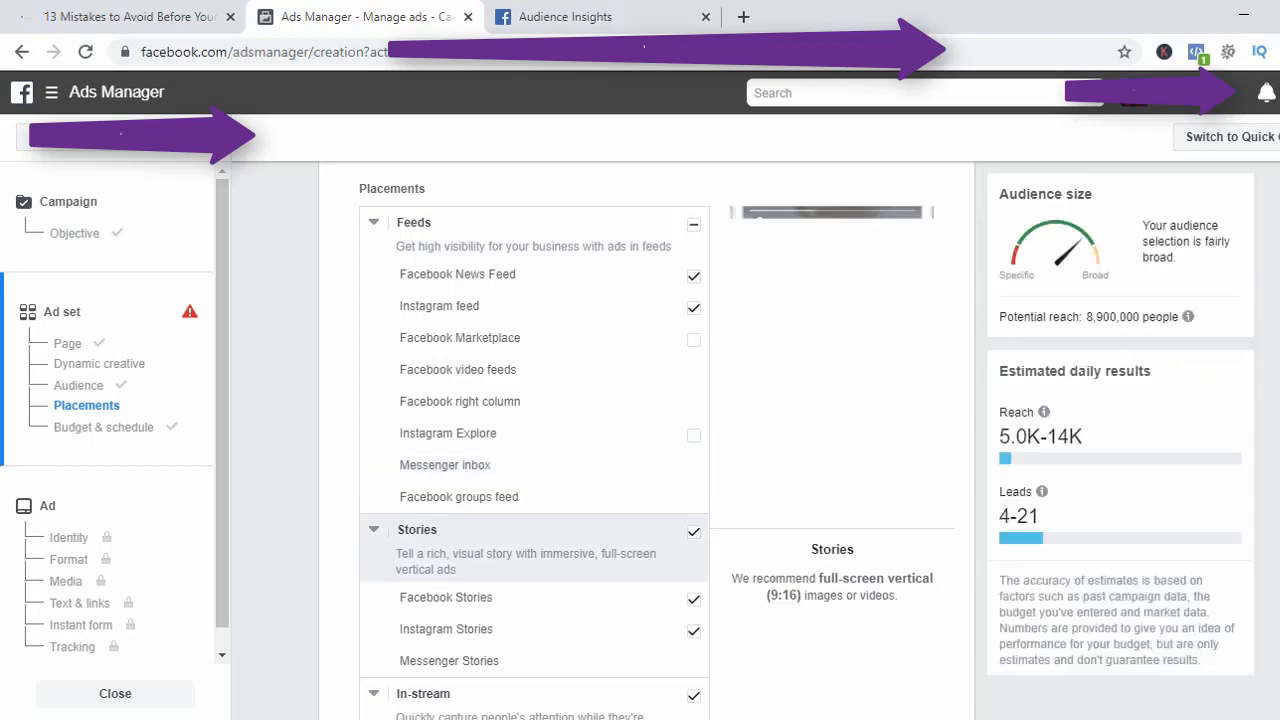
click(694, 531)
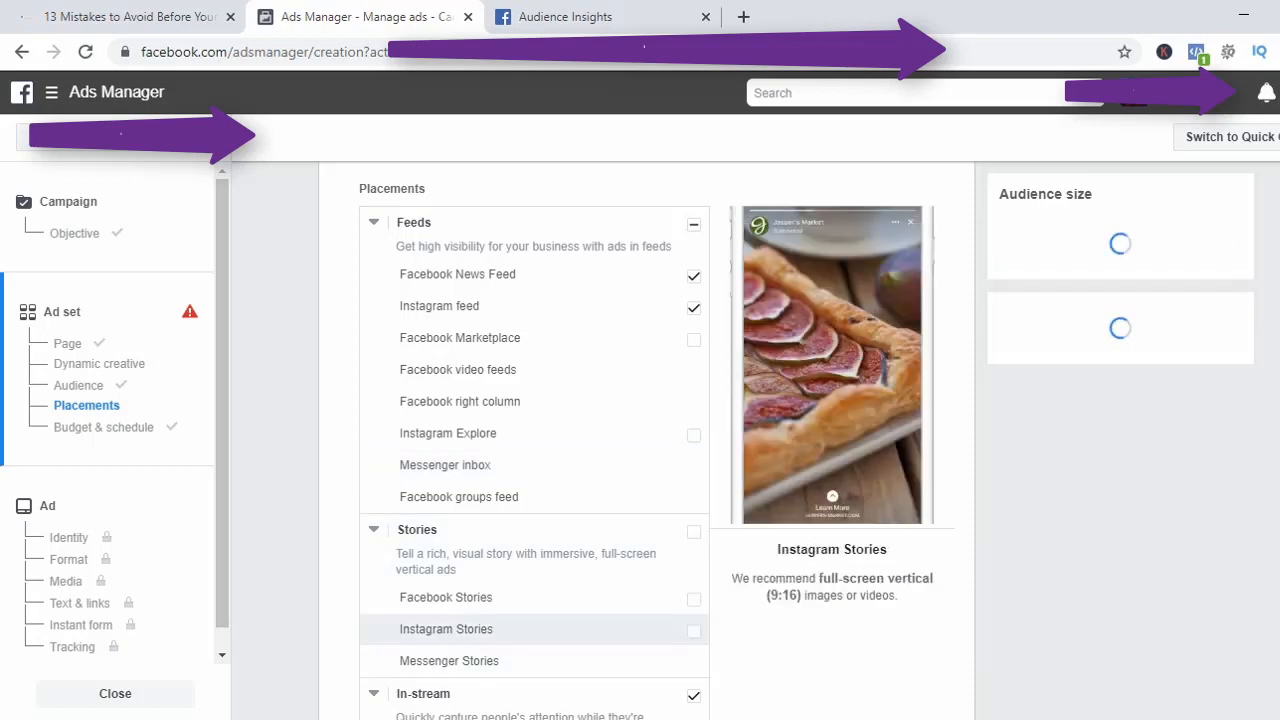
Exclude the In-stream and In-article groups from the ad set's placements.
scroll(534, 440, down, 3)
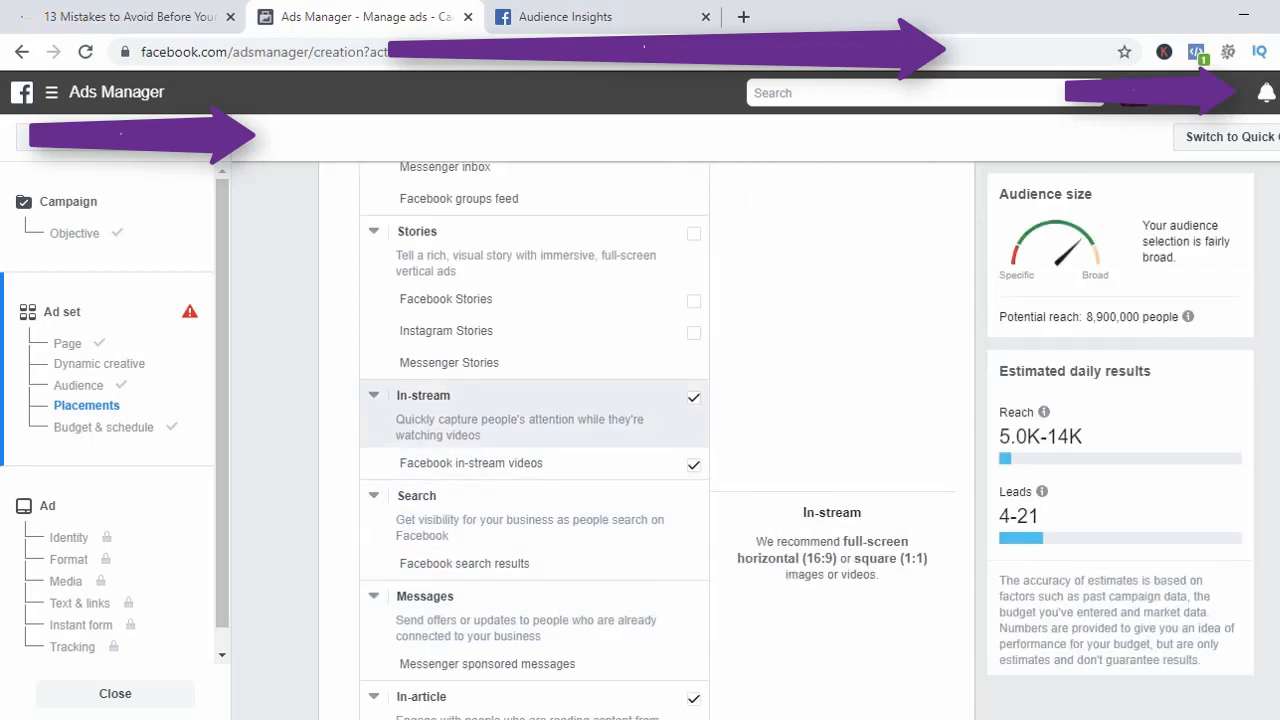
click(694, 397)
scroll(694, 400, down, 1)
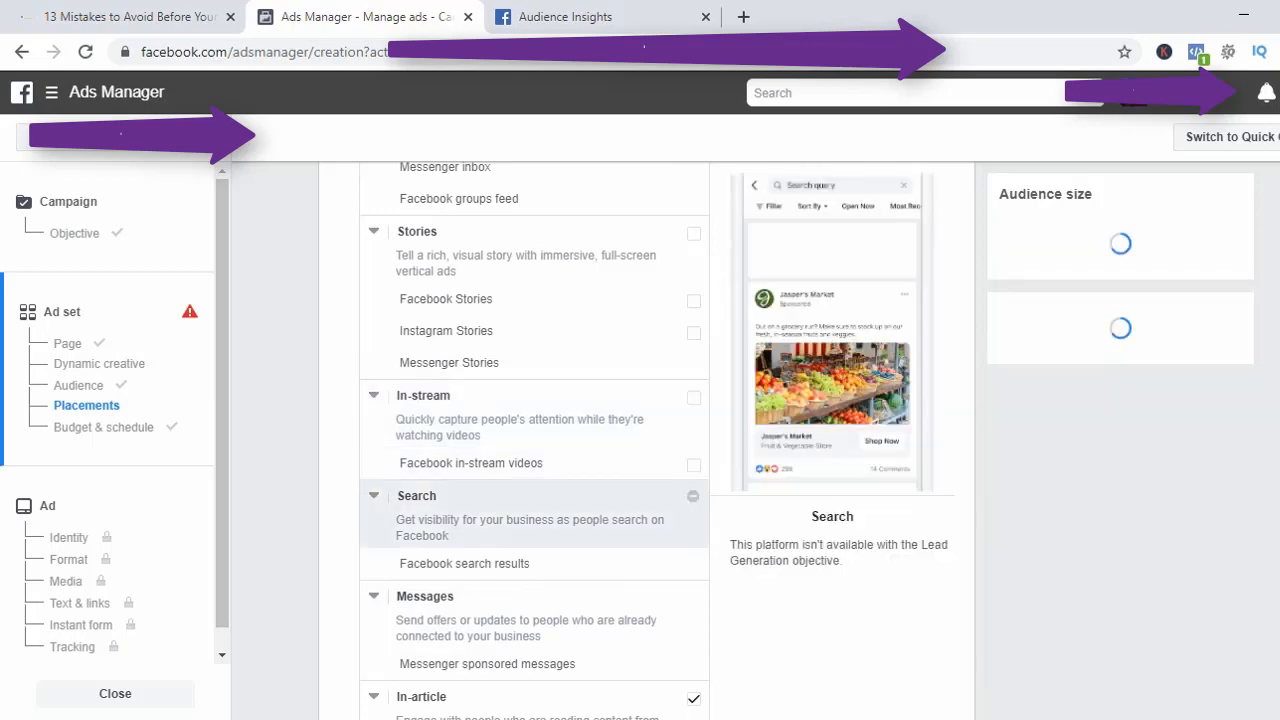
scroll(534, 515, down, 1)
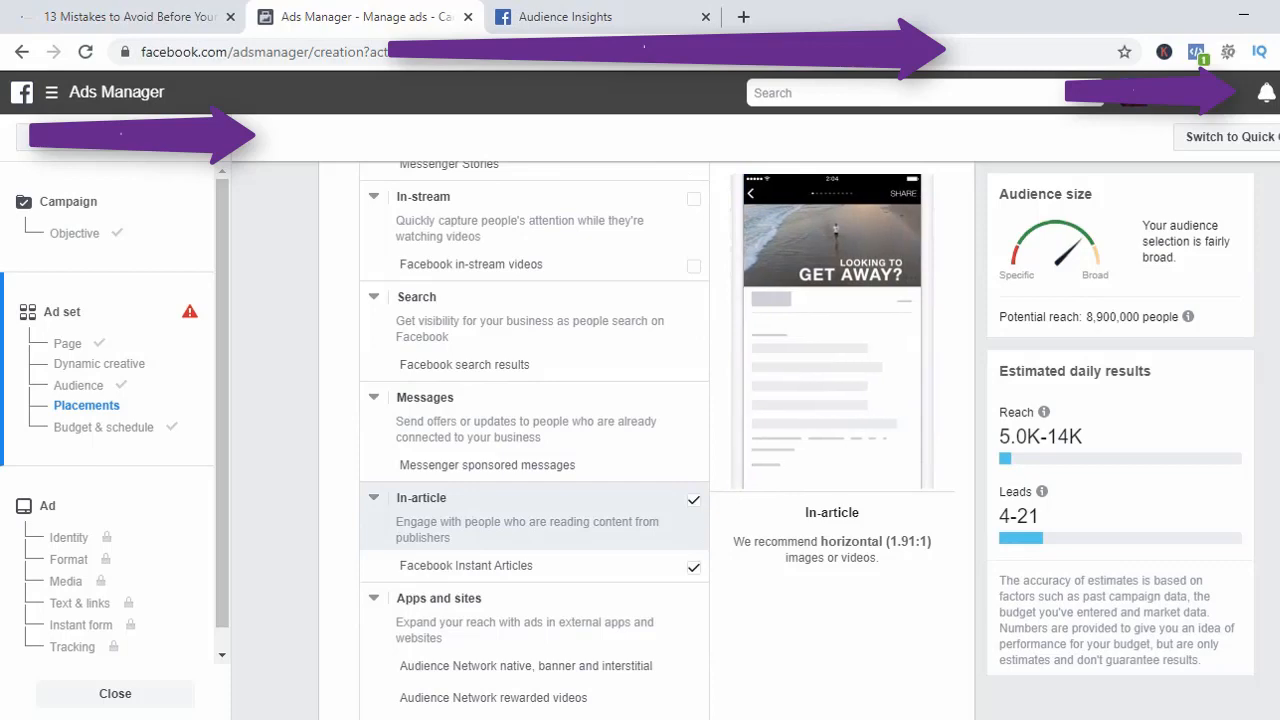
click(694, 499)
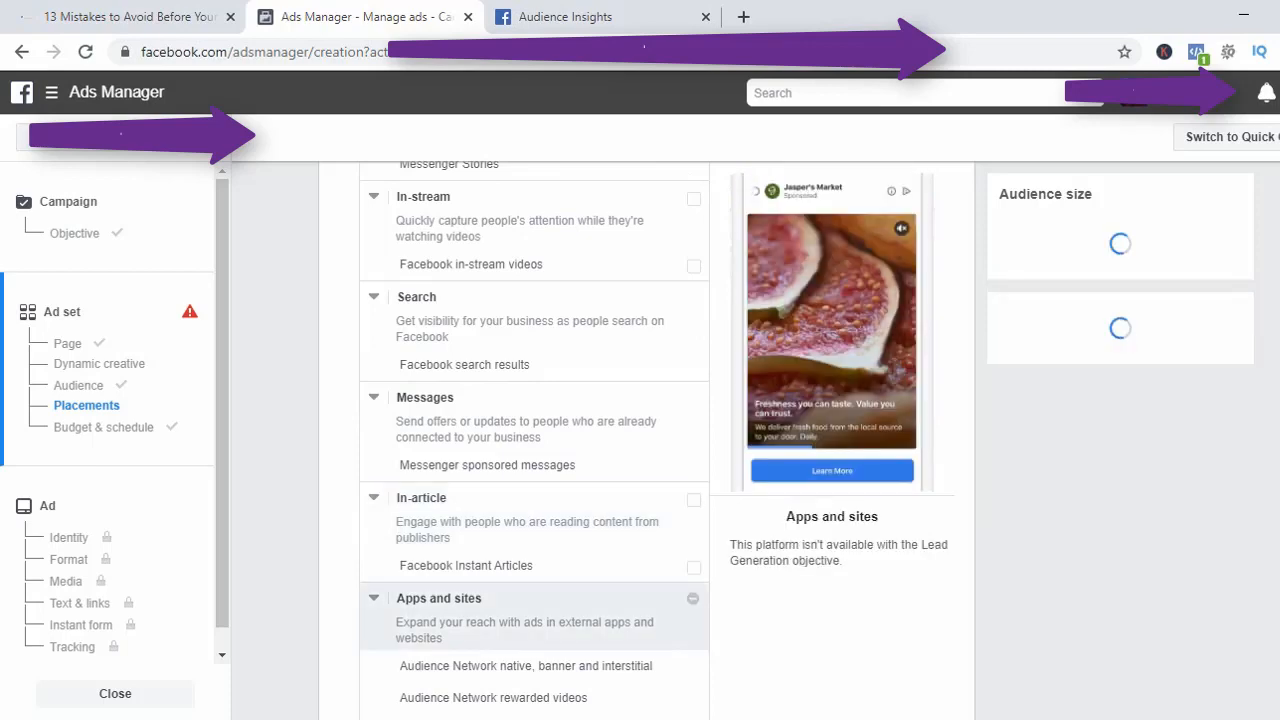
Review the remaining placements and examine the Budget & schedule settings and the error notice at the end of the ad set.
scroll(660, 545, down, 4)
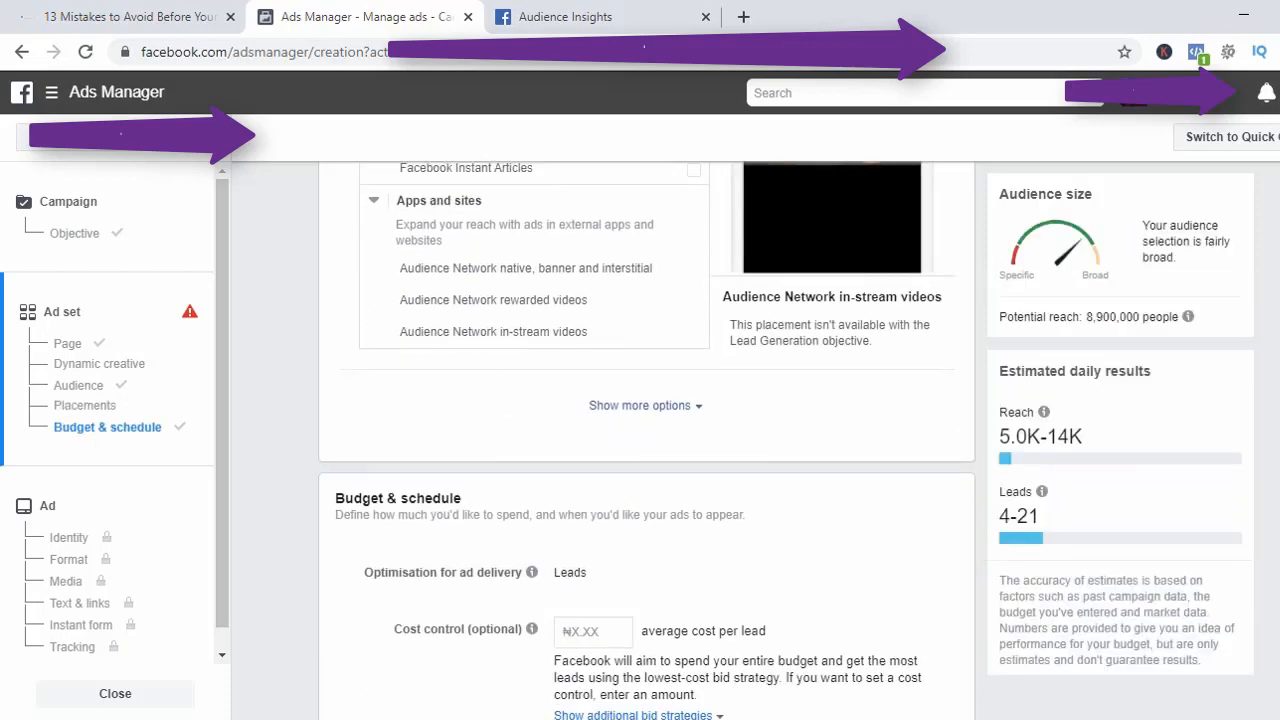
scroll(660, 500, up, 5)
scroll(640, 440, up, 7)
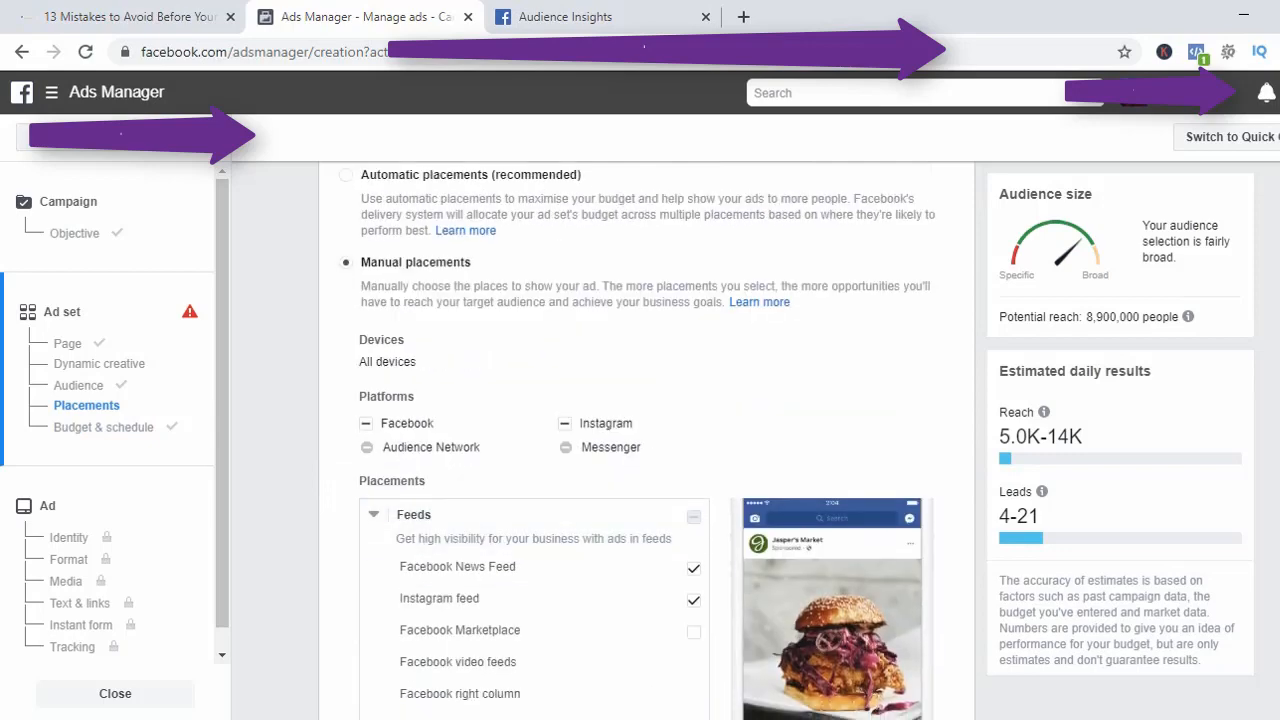
scroll(530, 455, down, 3)
scroll(530, 440, down, 6)
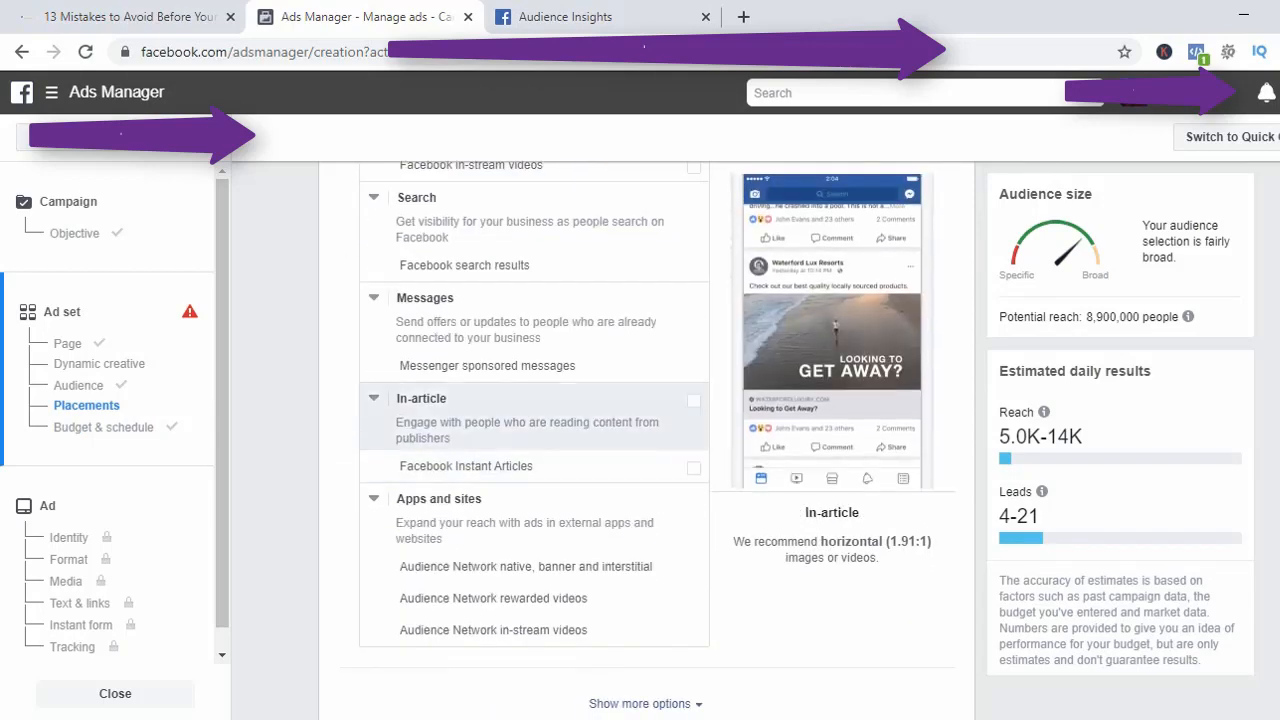
scroll(530, 420, down, 5)
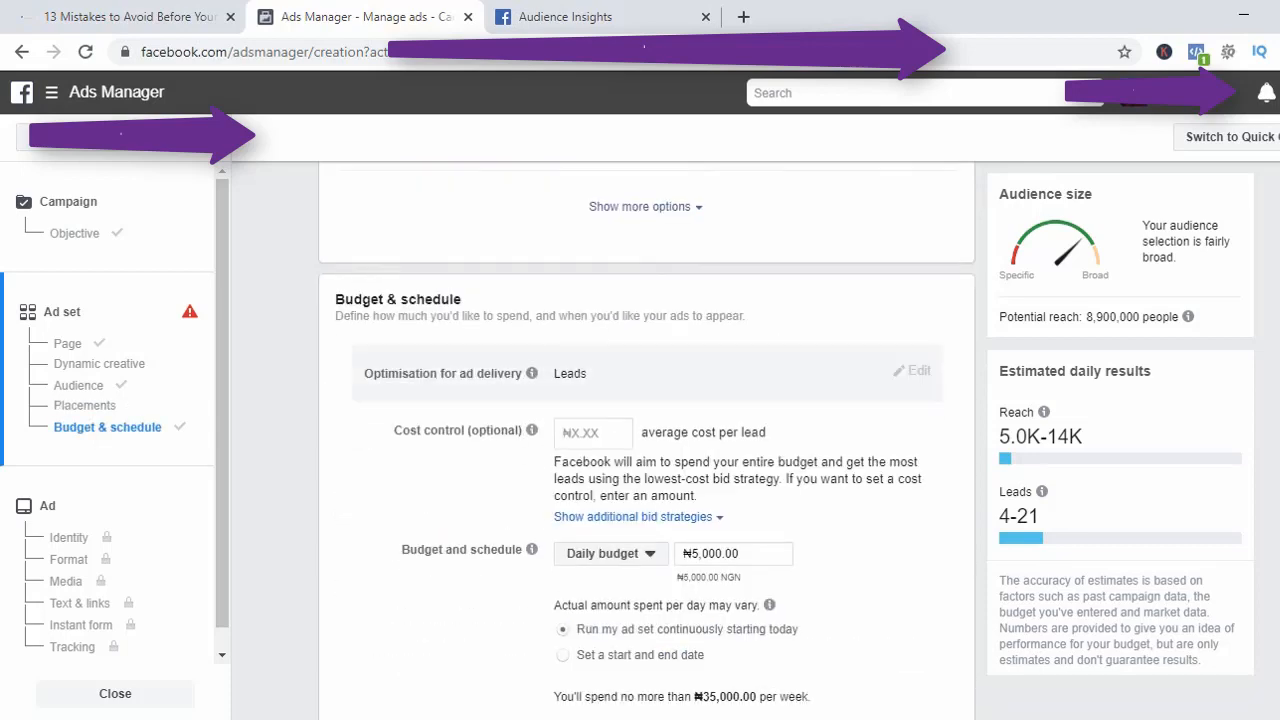
mouse_move(531, 373)
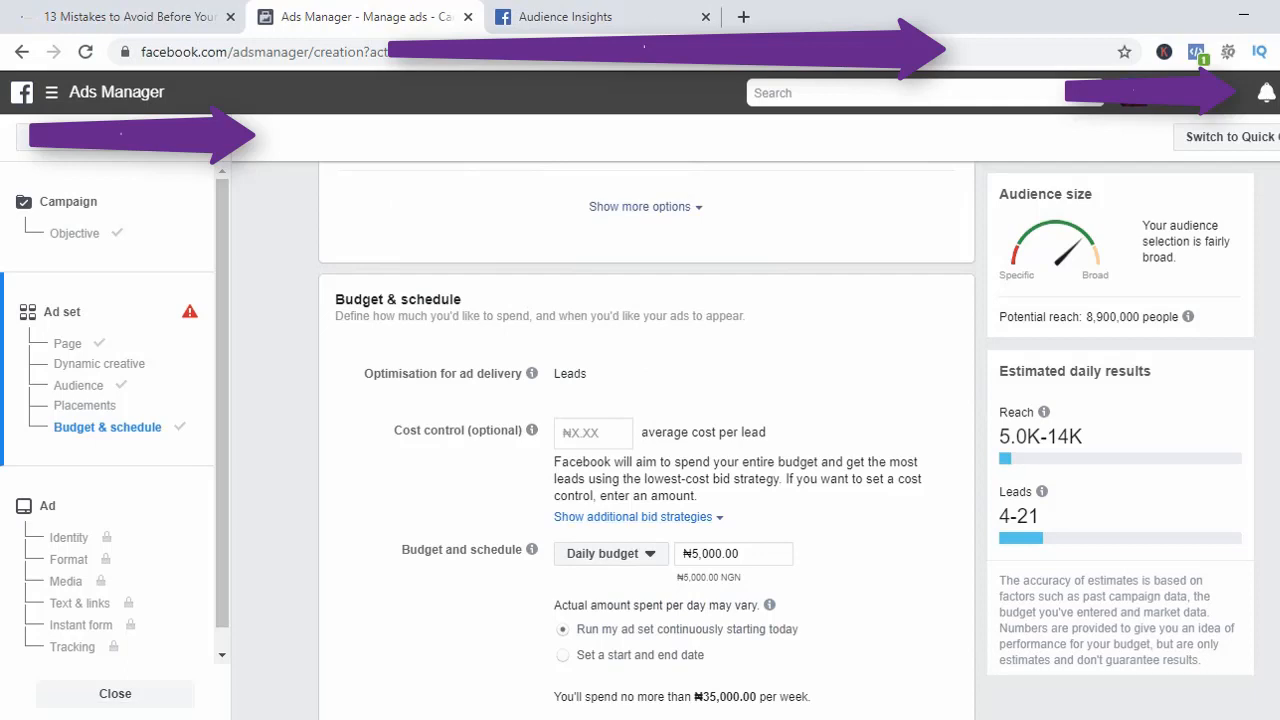
scroll(646, 440, down, 1)
scroll(646, 440, up, 1)
scroll(646, 440, down, 3)
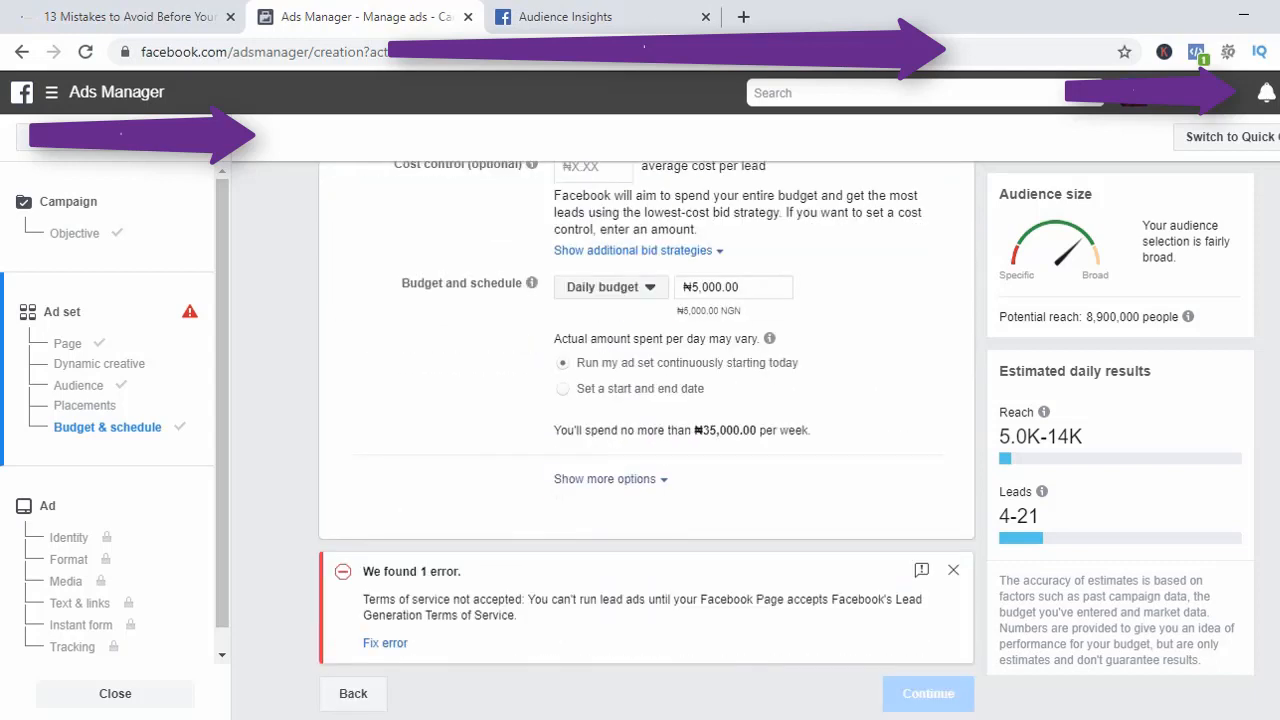
scroll(1120, 420, down, 1)
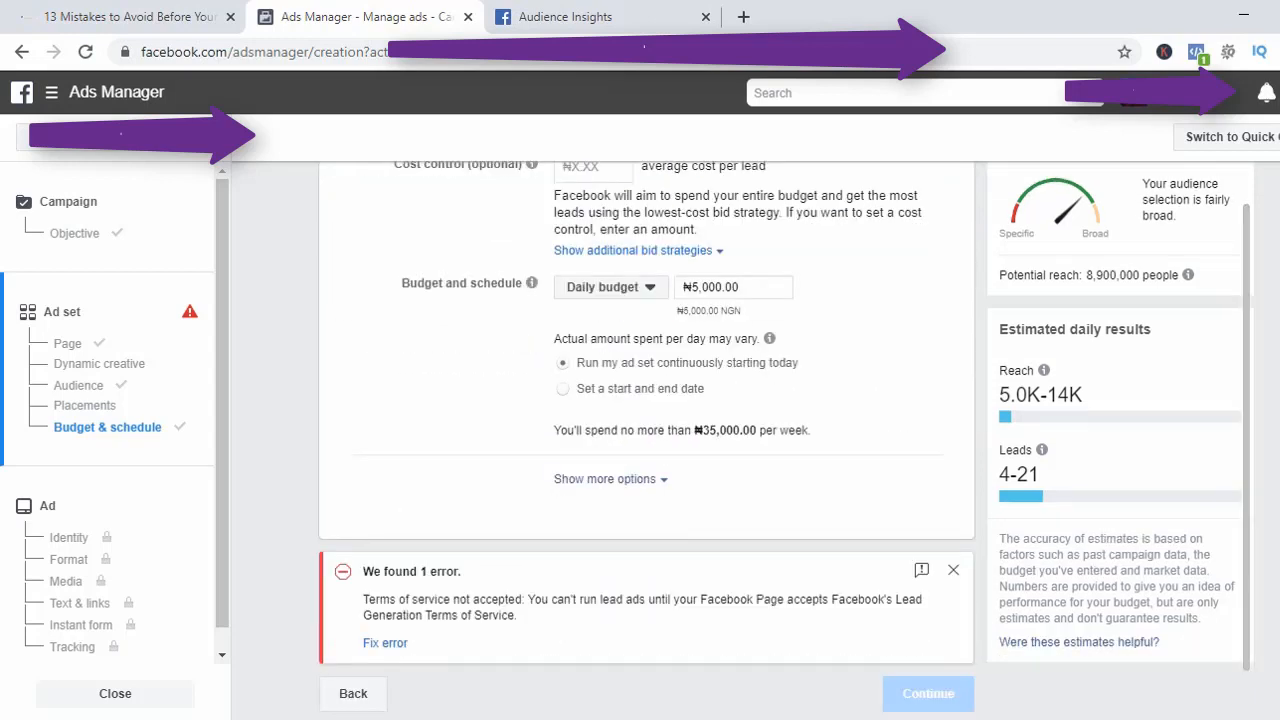
Open Facebook's Lead Ads Terms for the Buy Now Properties Page, read through them and accept them.
scroll(646, 440, up, 10)
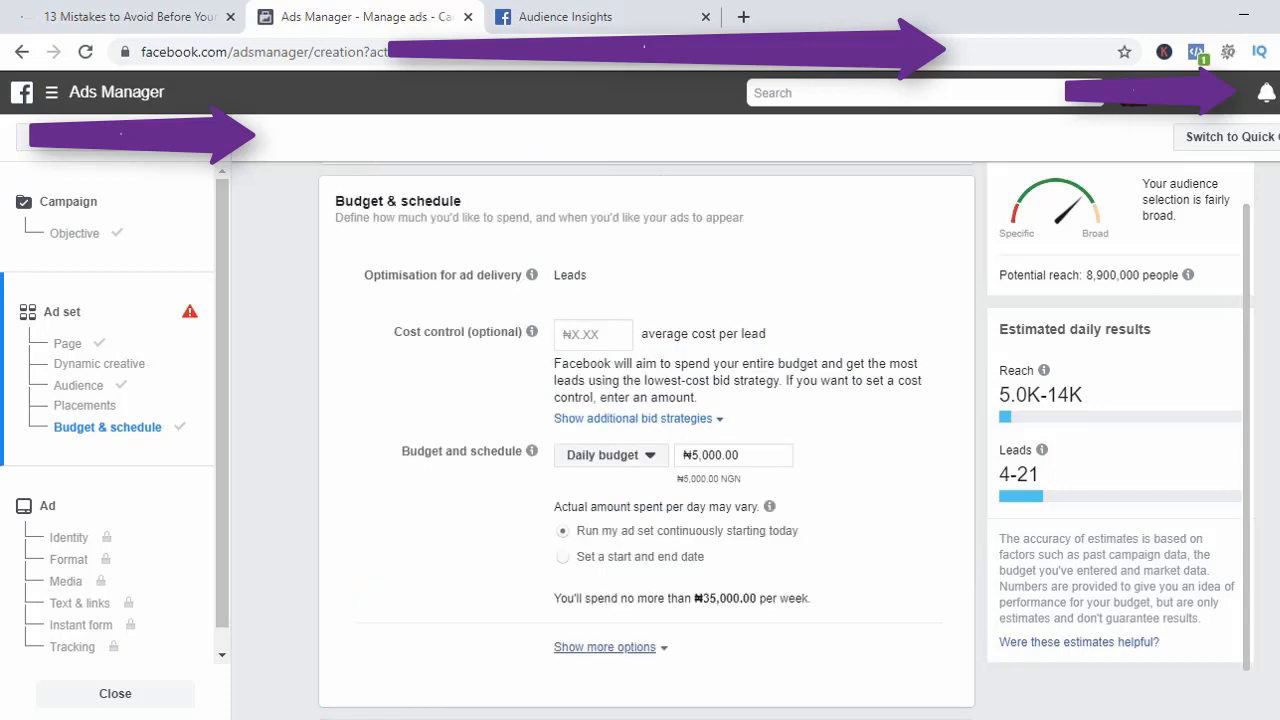
scroll(646, 440, up, 7)
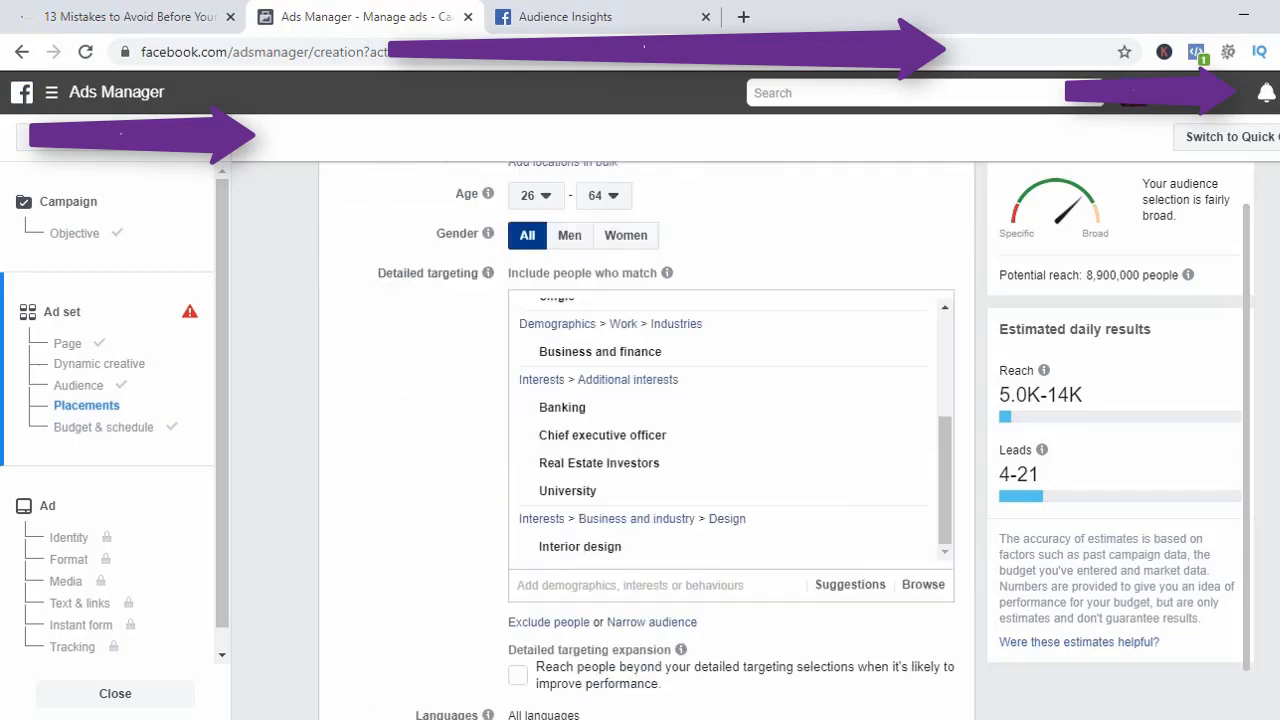
scroll(720, 500, up, 3)
scroll(646, 440, up, 8)
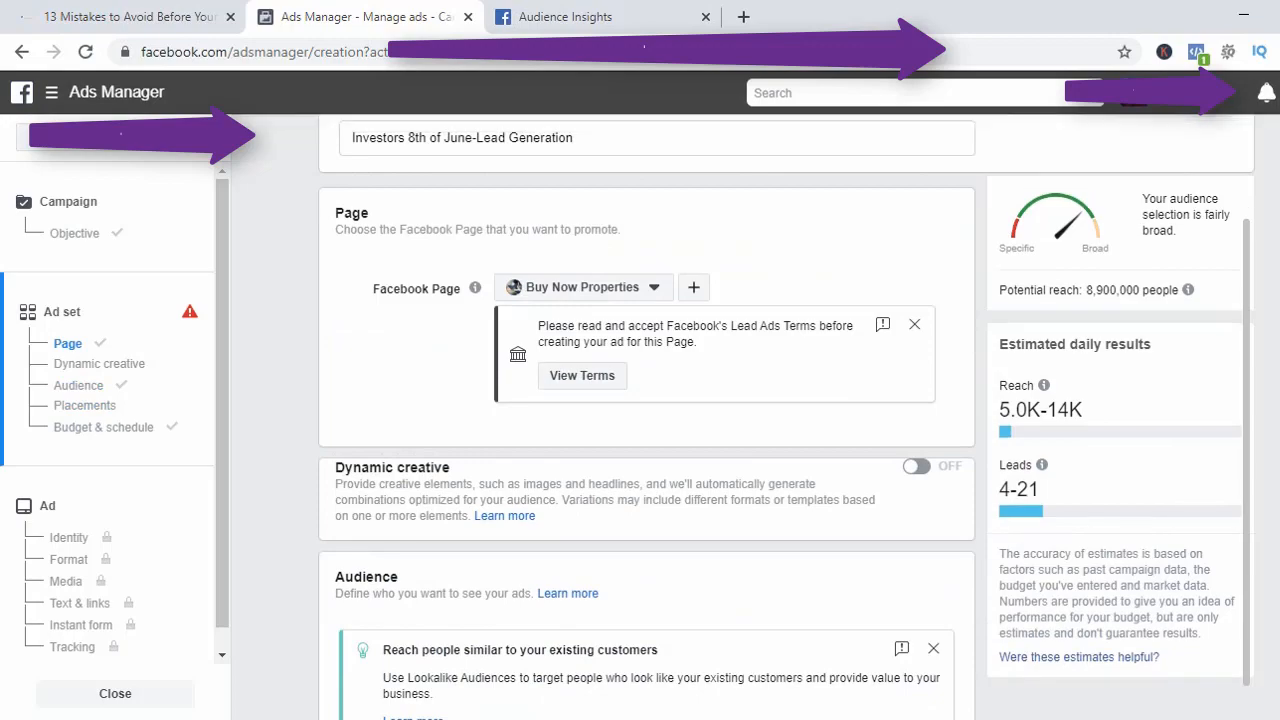
click(582, 376)
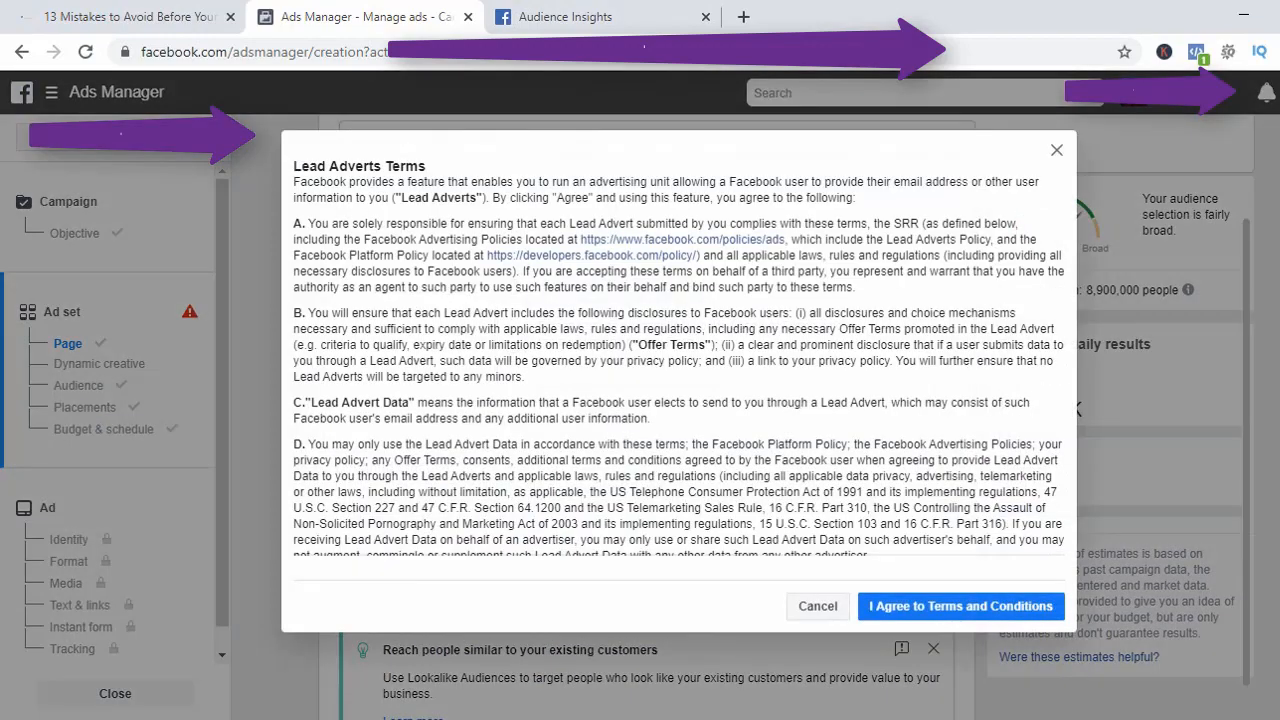
scroll(678, 357, down, 10)
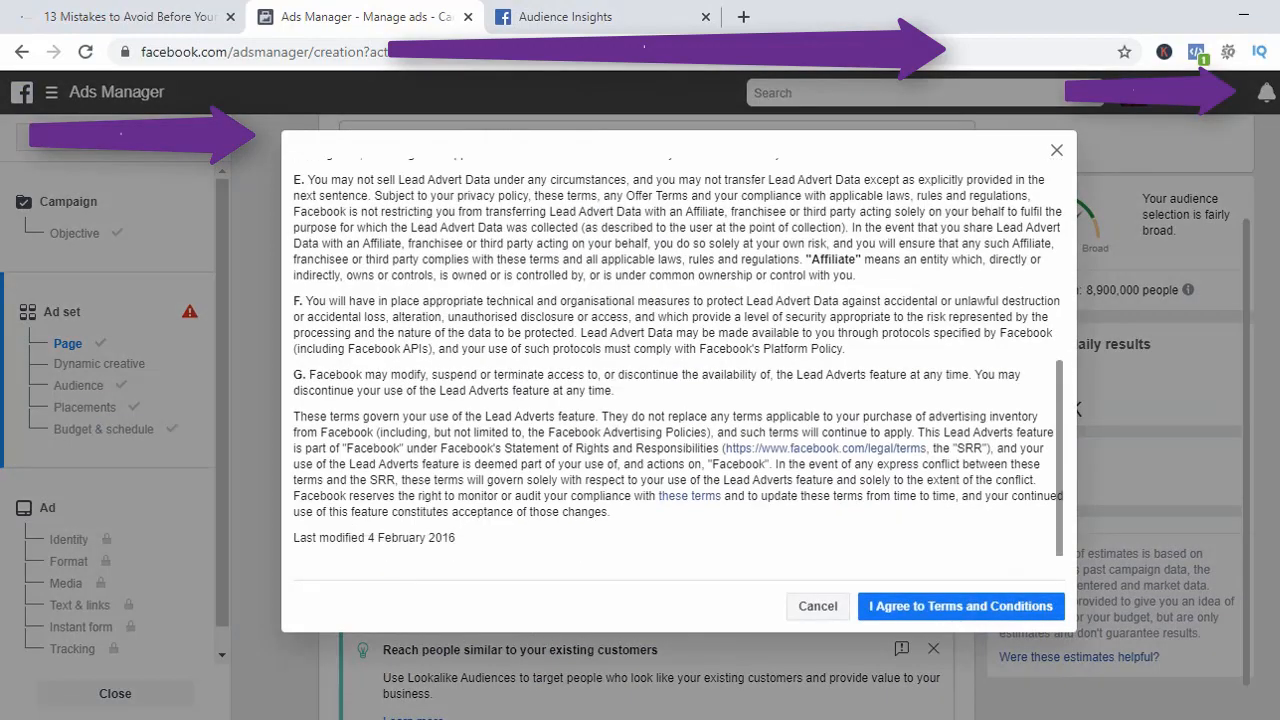
scroll(678, 357, up, 6)
scroll(678, 357, down, 6)
scroll(678, 357, up, 2)
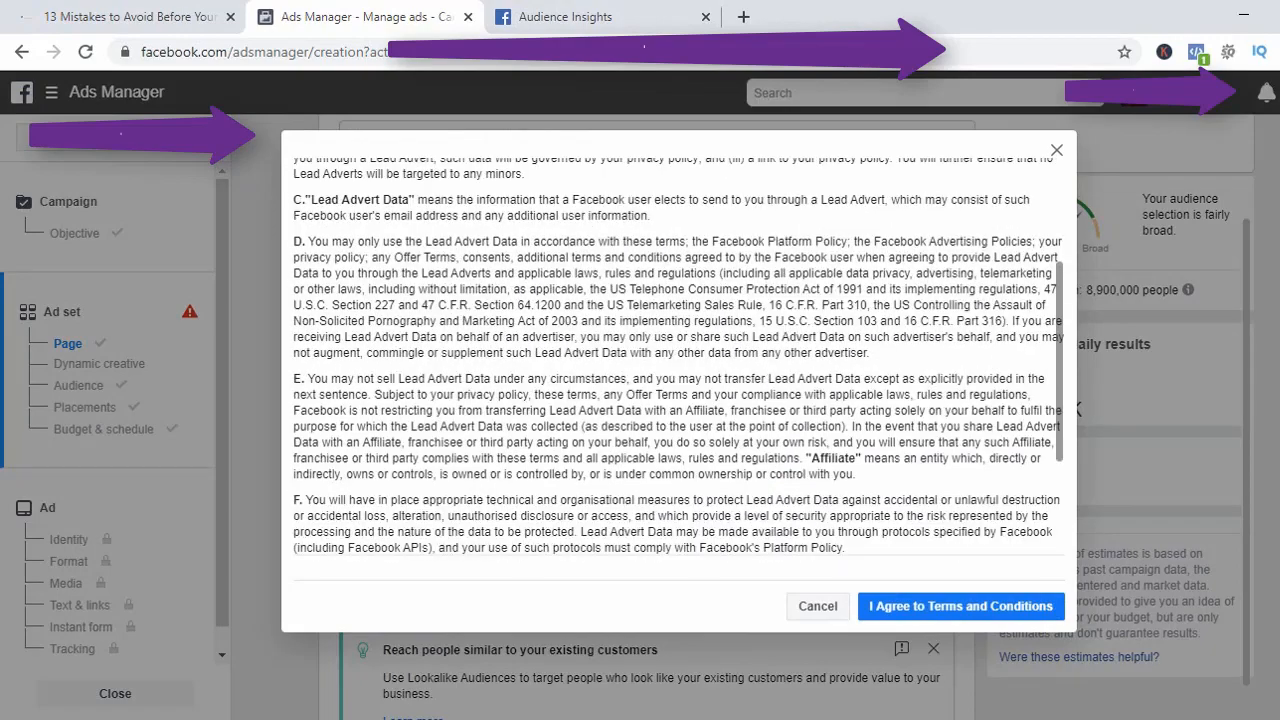
click(961, 606)
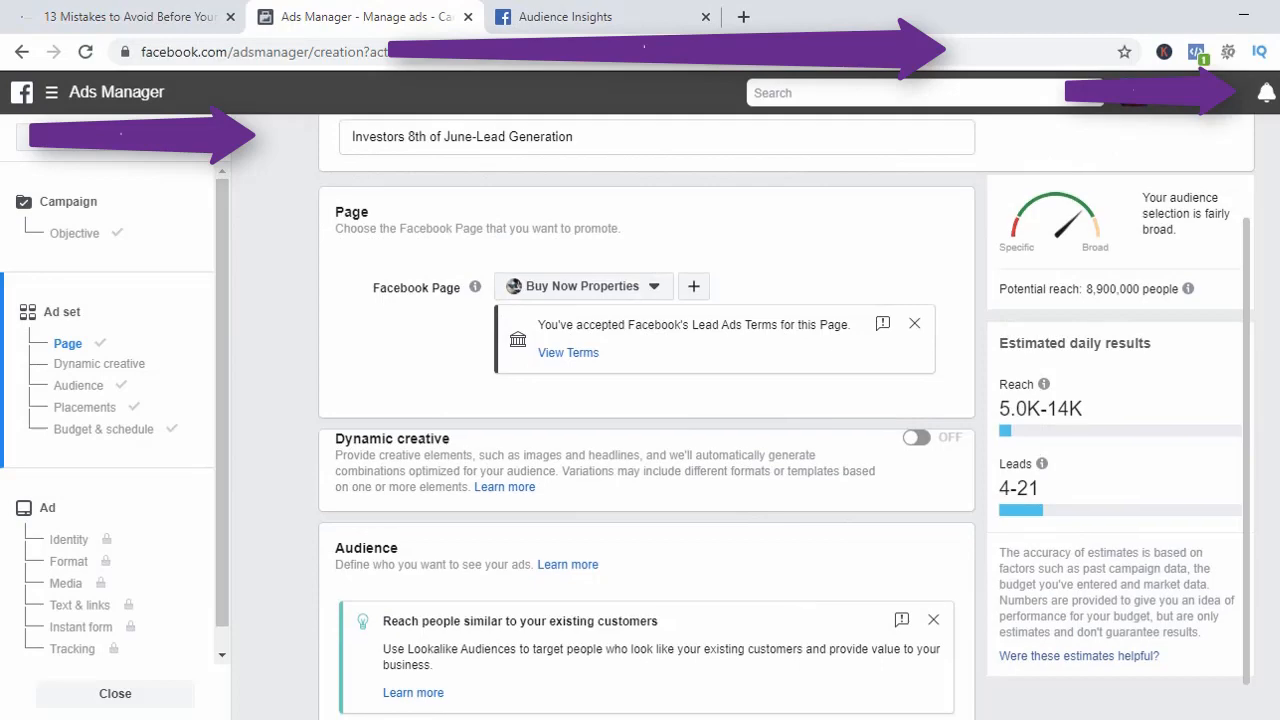
Keep the ad set's budget and schedule as they are and continue to the Ad level.
scroll(646, 420, down, 1)
scroll(646, 420, down, 20)
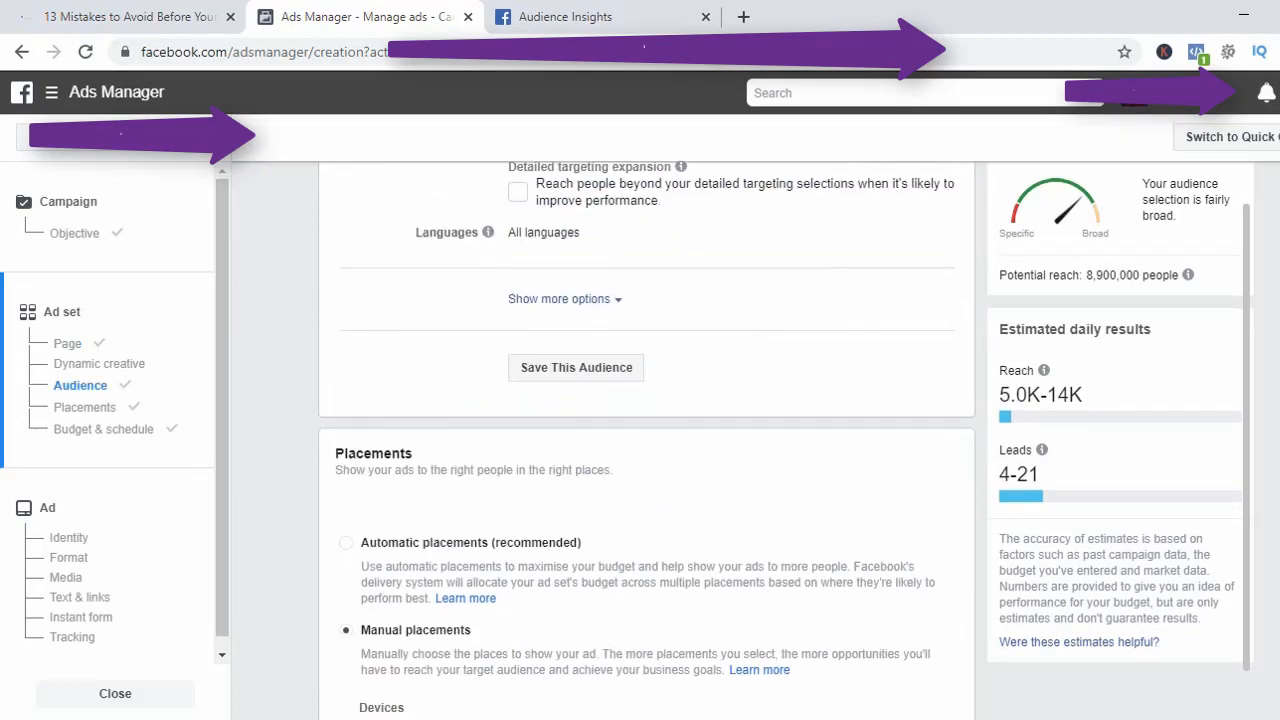
scroll(646, 420, down, 5)
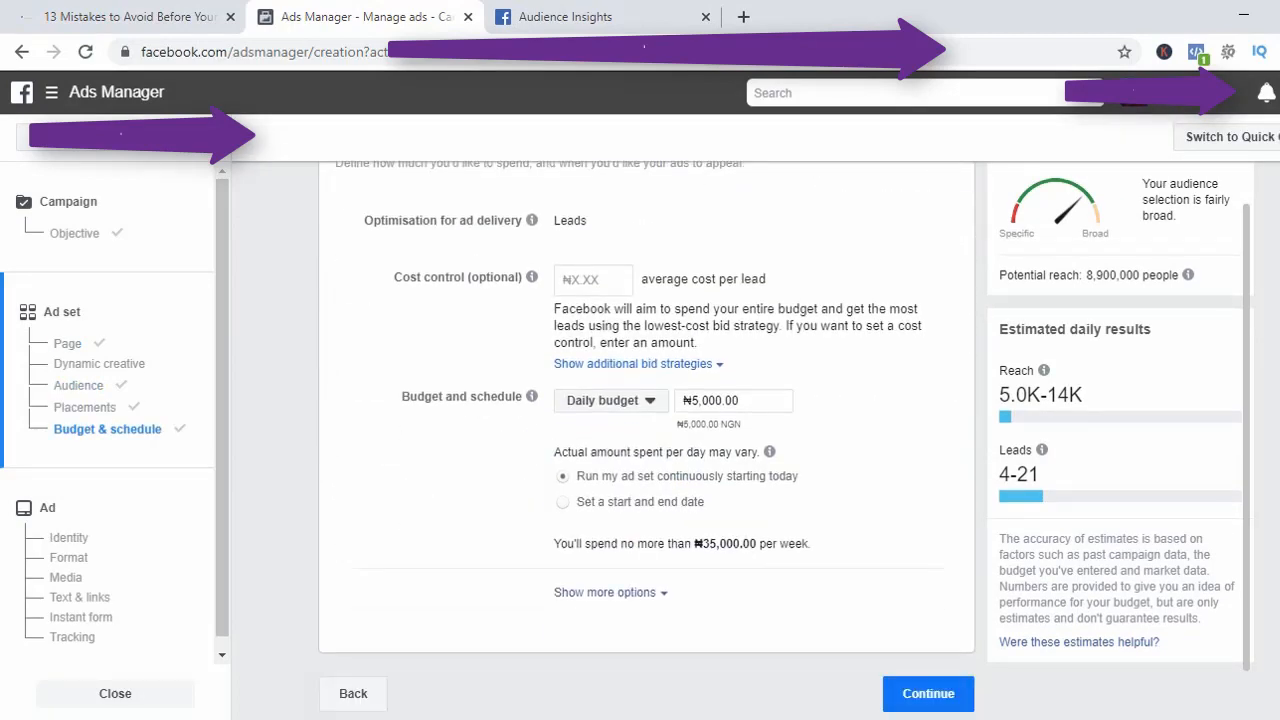
click(928, 694)
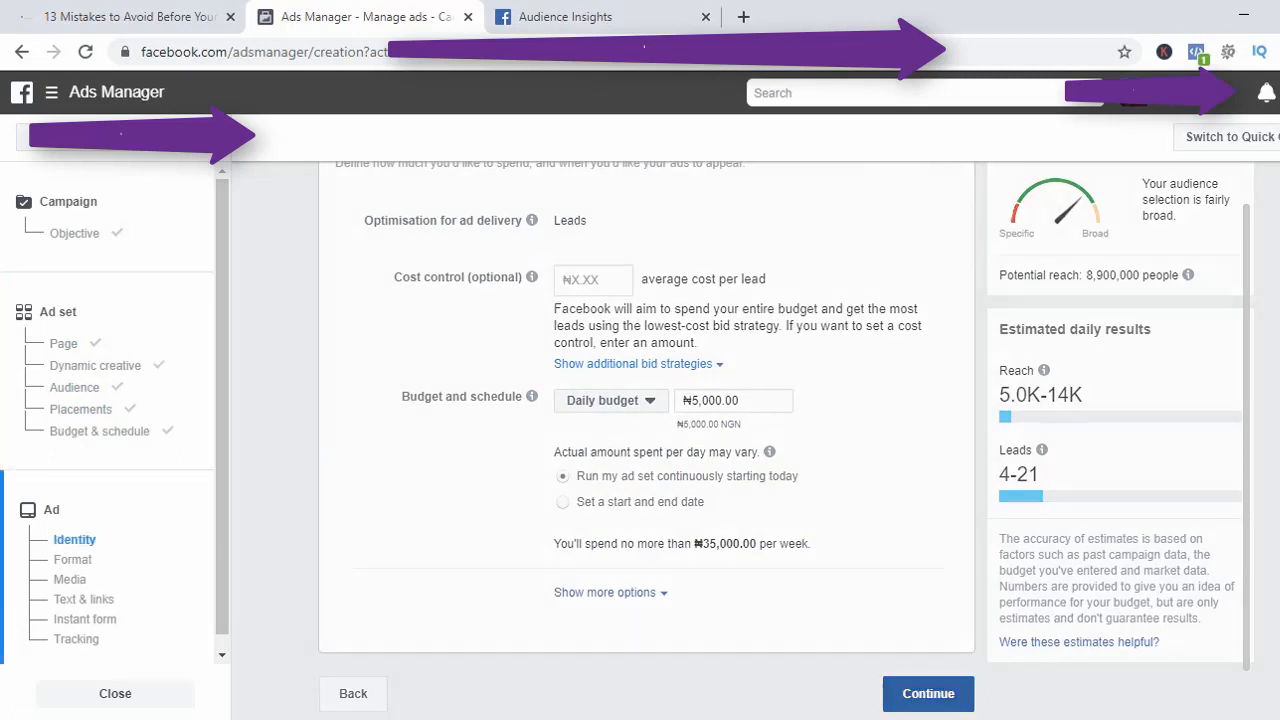
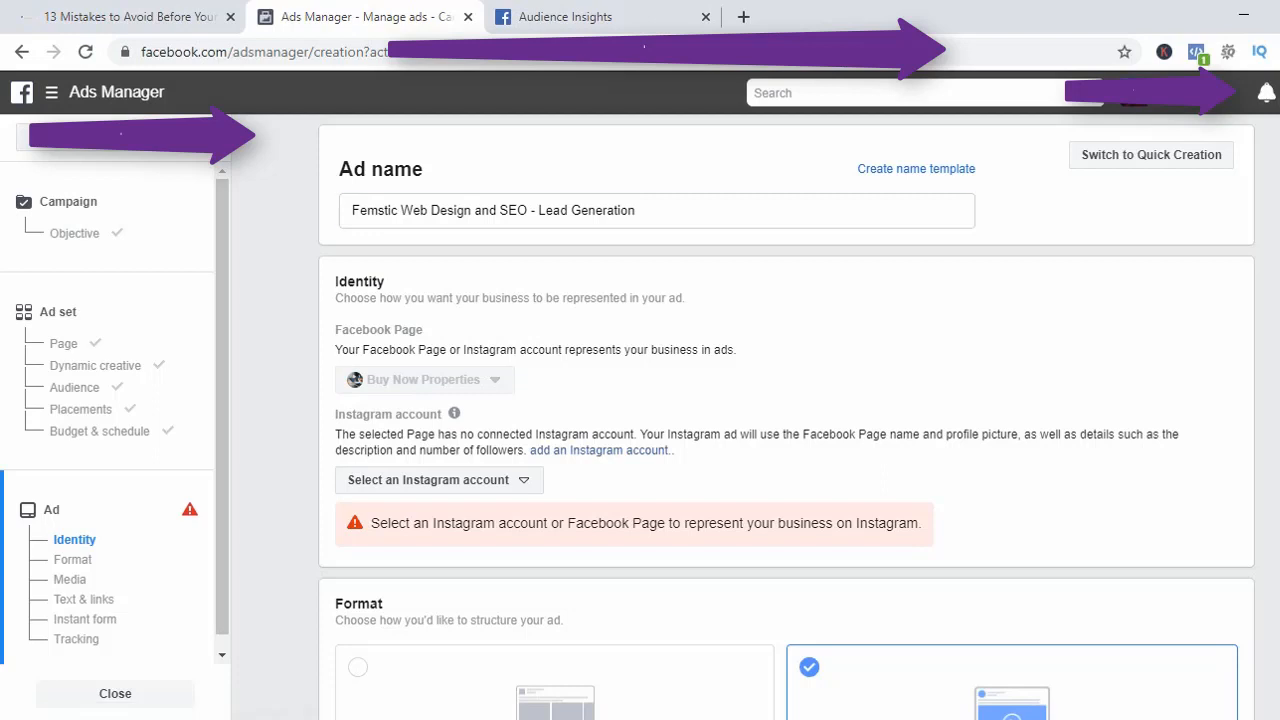
Rename the ad to "Investors 8th of June-Lead Generation".
click(655, 211)
key(ctrl+a)
text(Investors 8th of June-Lead Generation)
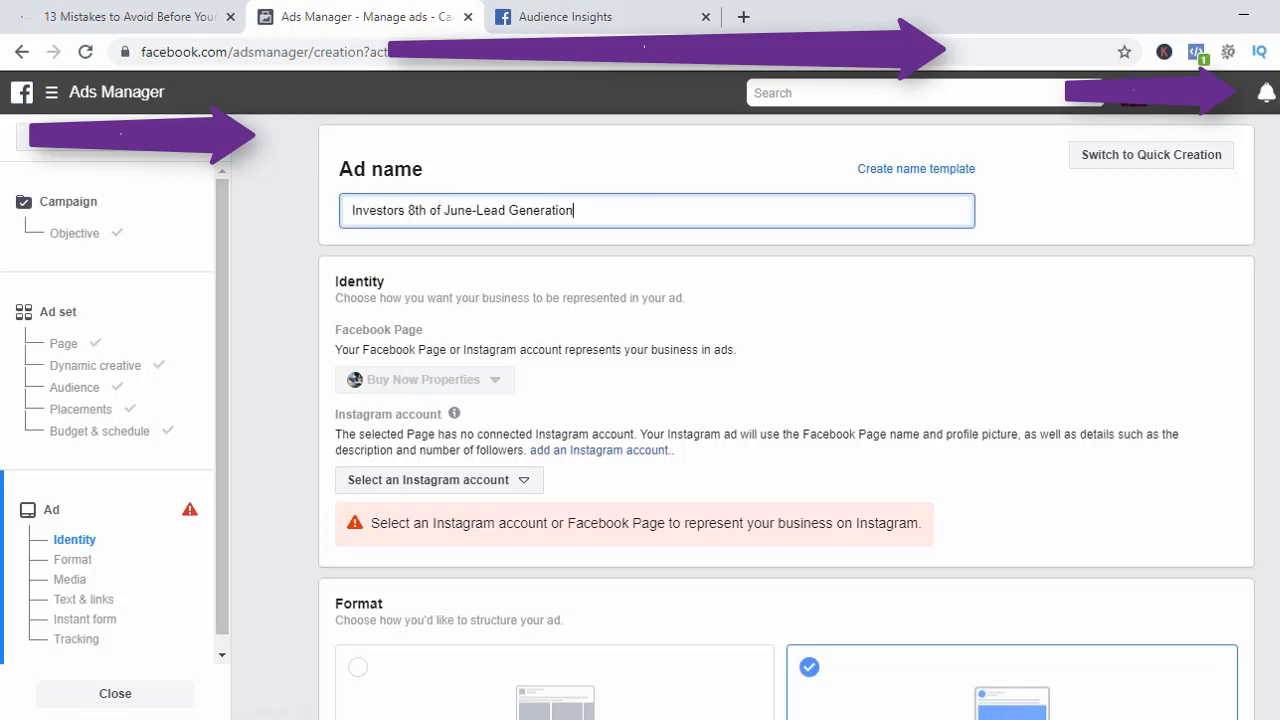
Set the ad identity's Instagram account to Use selected Page.
click(438, 480)
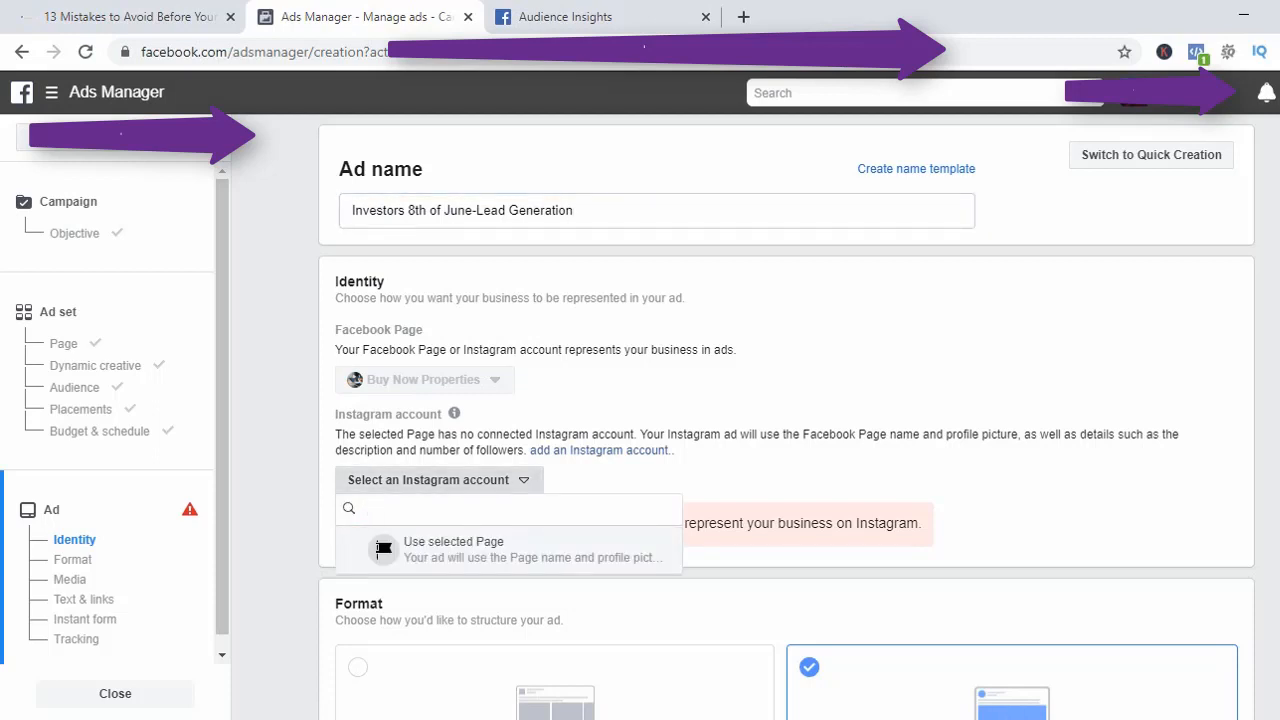
click(508, 549)
scroll(940, 400, down, 5)
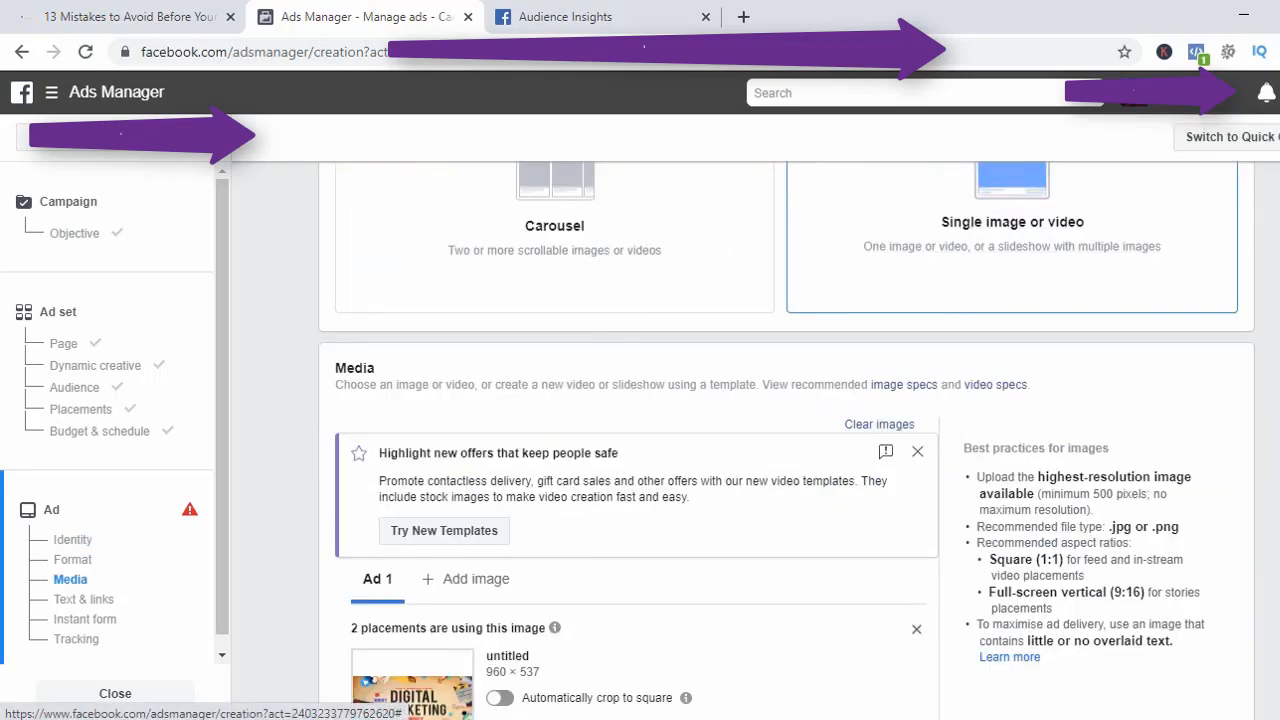
scroll(685, 400, down, 3)
mouse_move(554, 329)
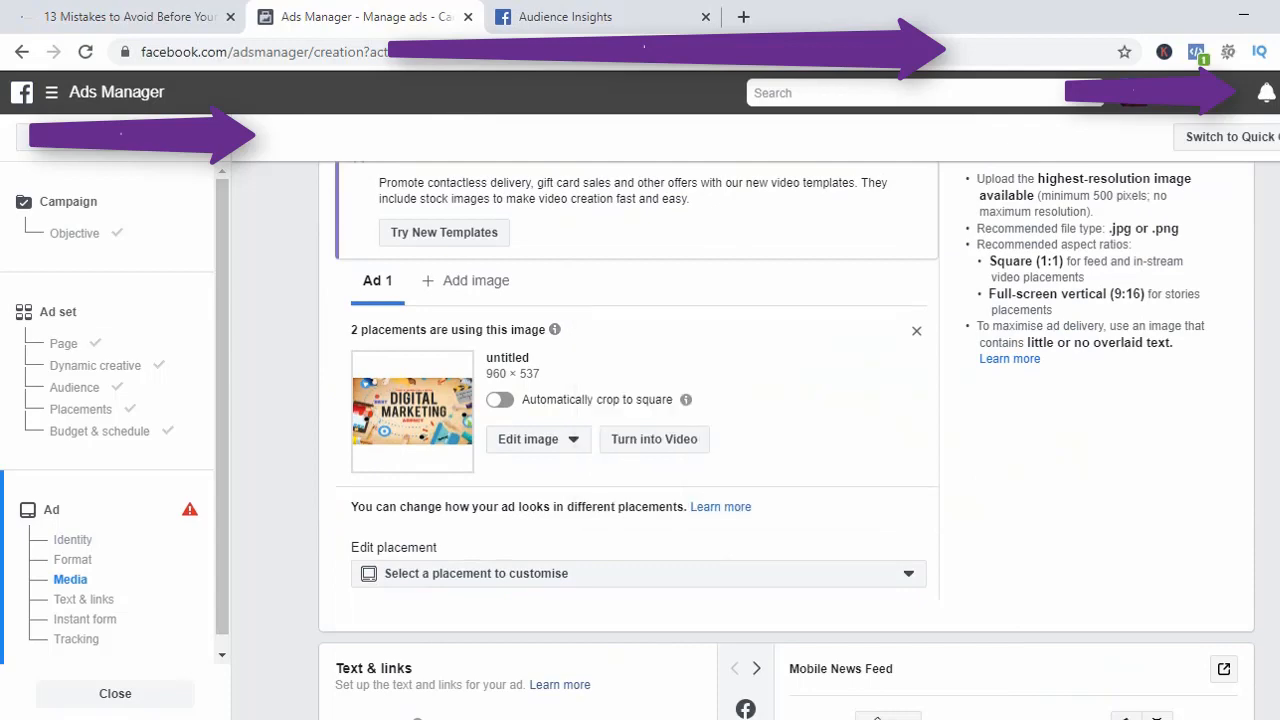
scroll(787, 440, up, 5)
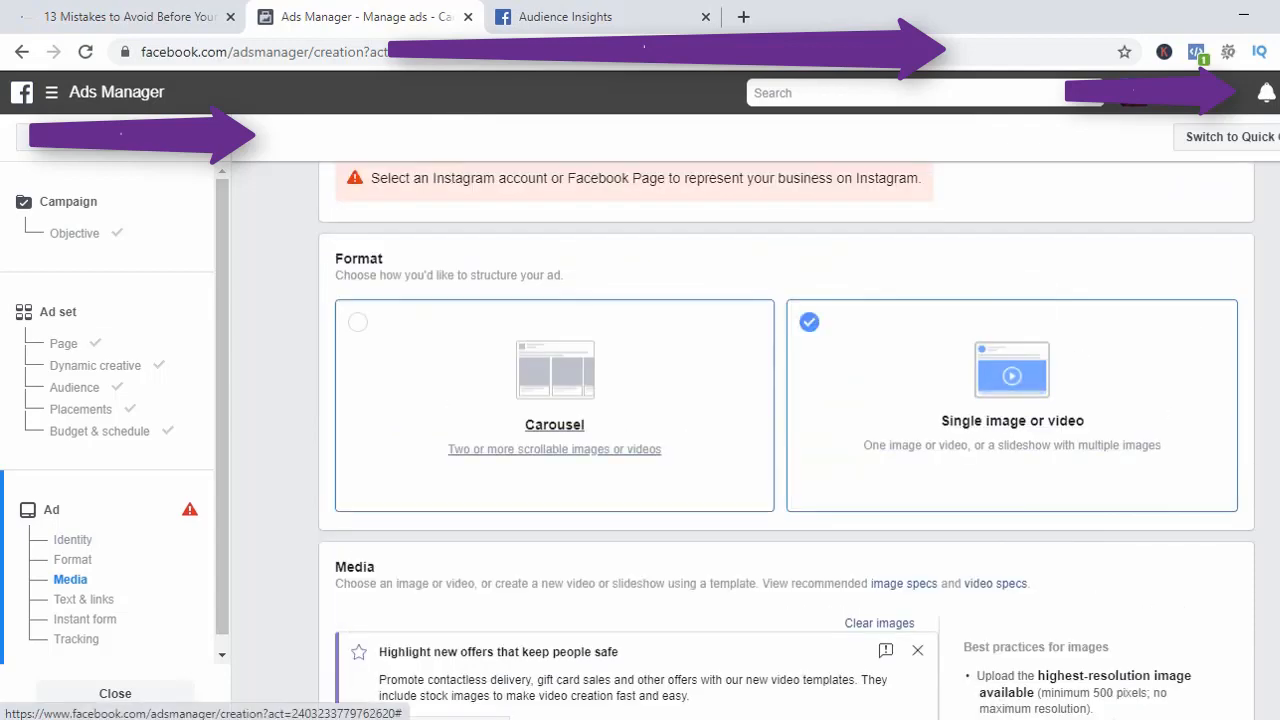
scroll(685, 440, up, 2)
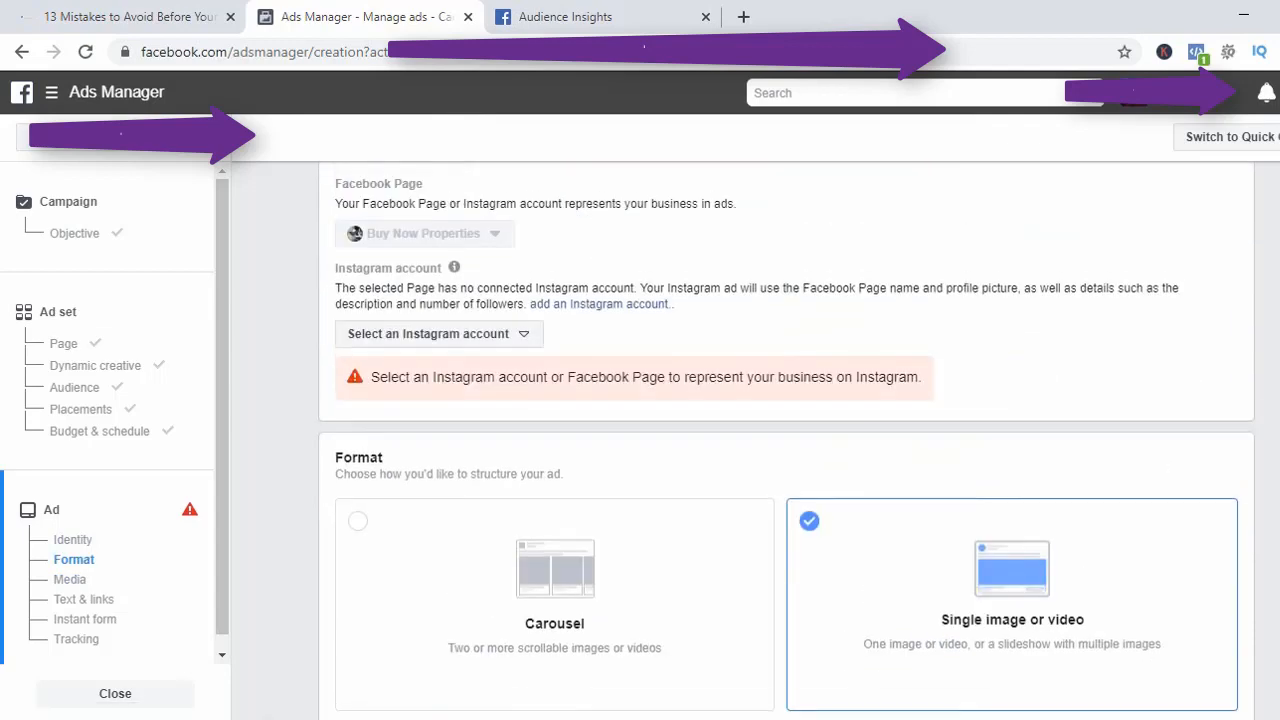
click(439, 334)
click(455, 401)
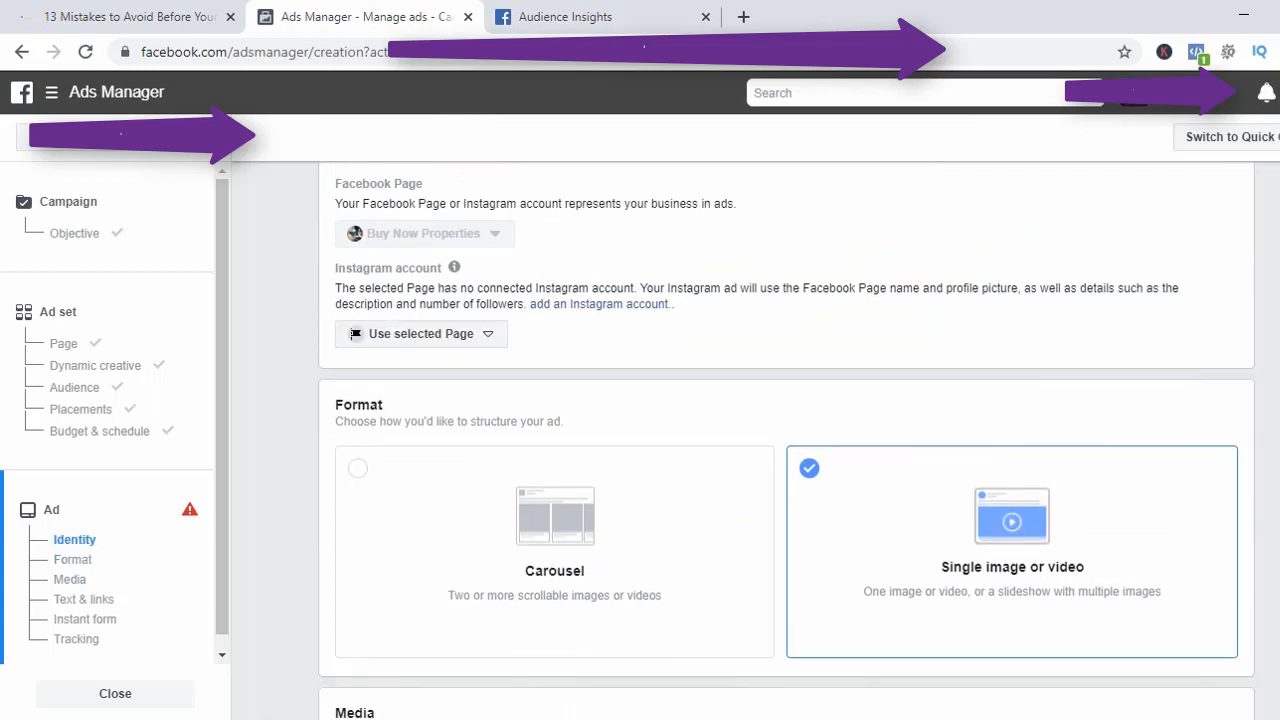
Switch to Photos, copy the house picture Facebook Ads.jpg, and paste it into the Digital Marketing folder in File Explorer.
scroll(554, 500, down, 3)
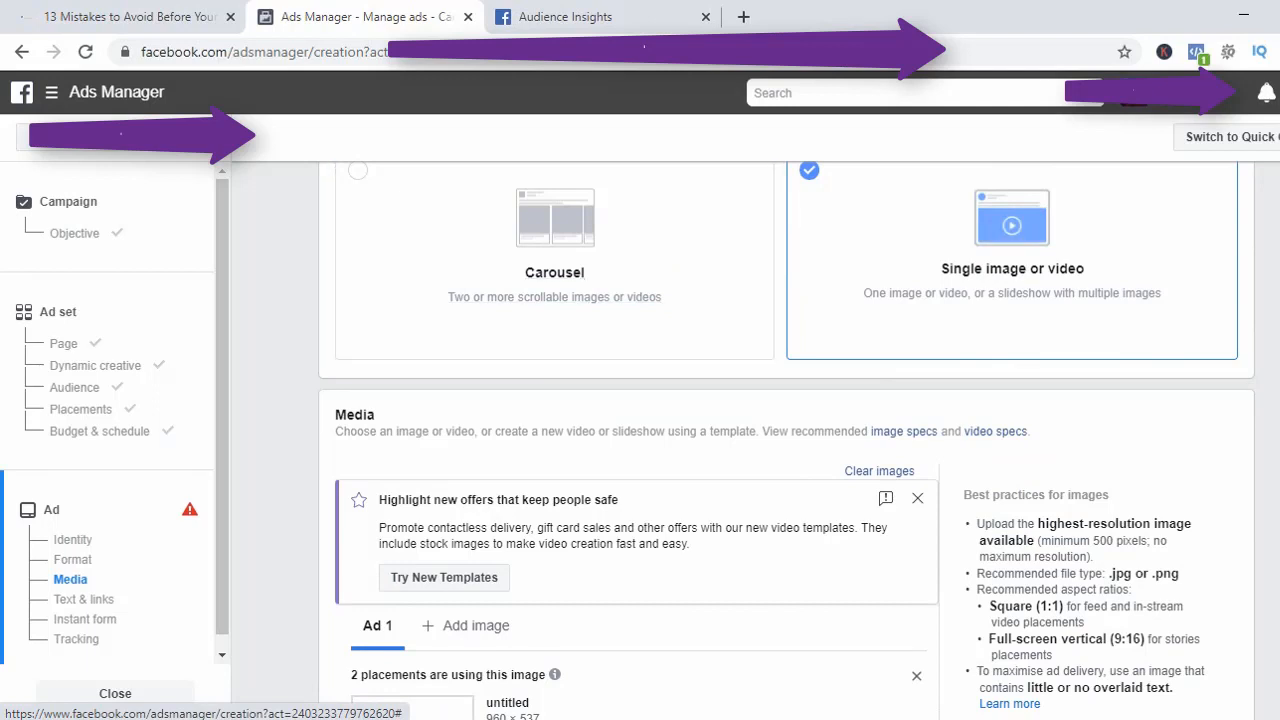
mouse_move(1097, 719)
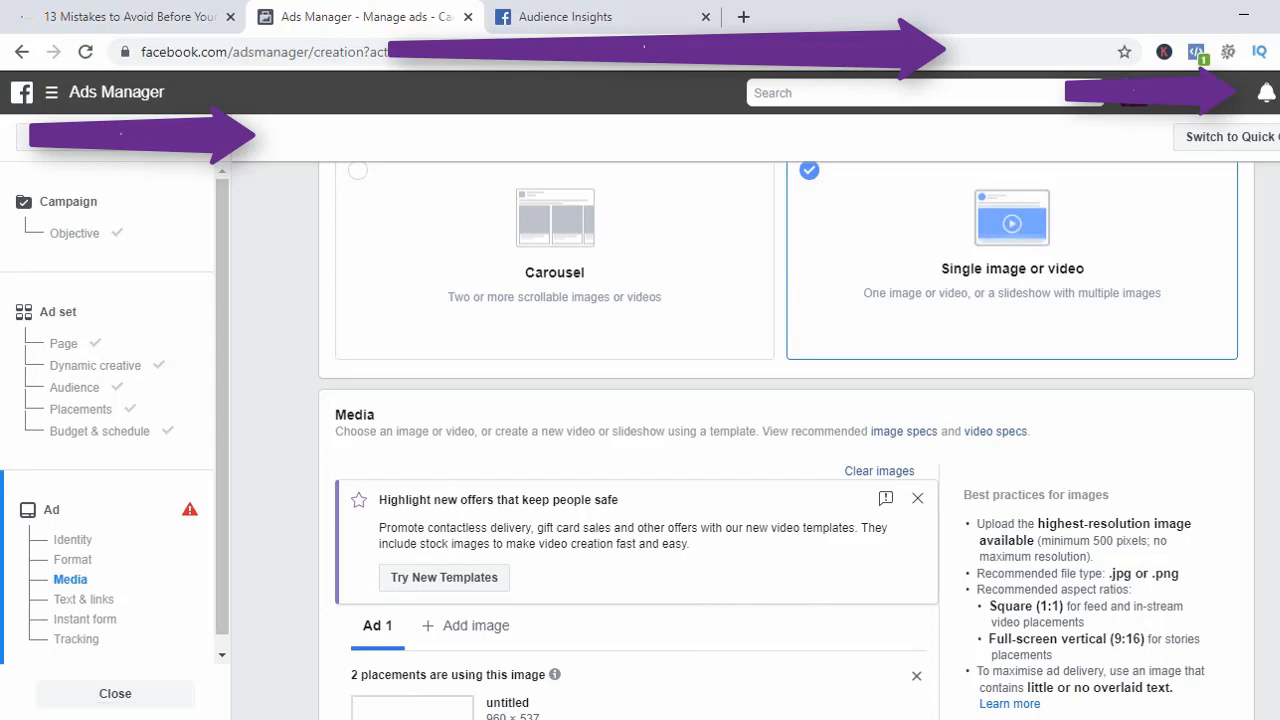
scroll(788, 440, down, 4)
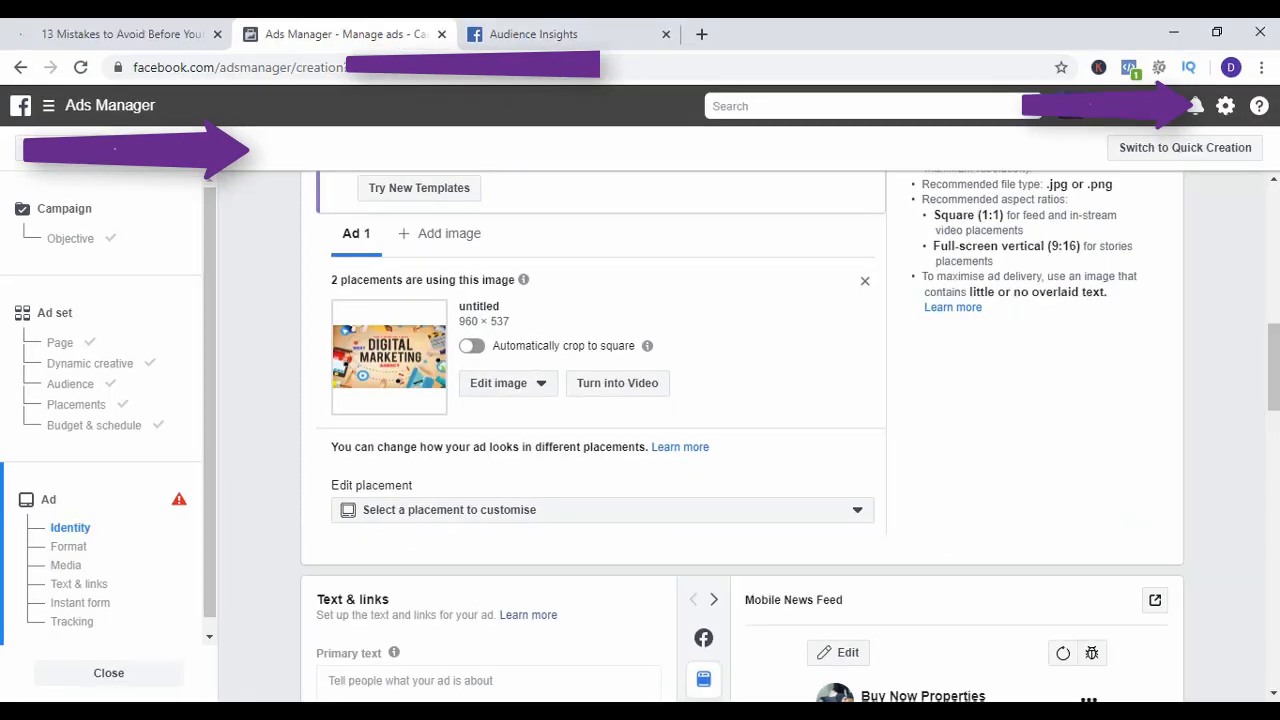
key(alt+Tab)
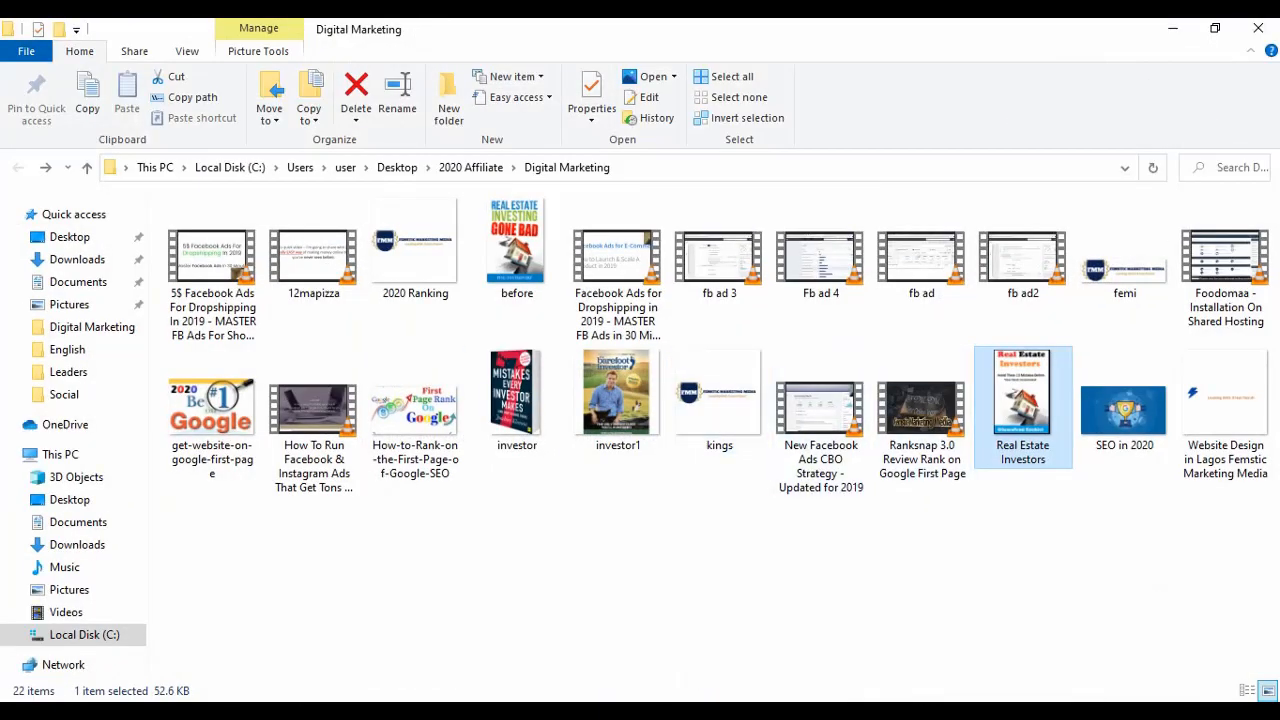
key(alt+Tab)
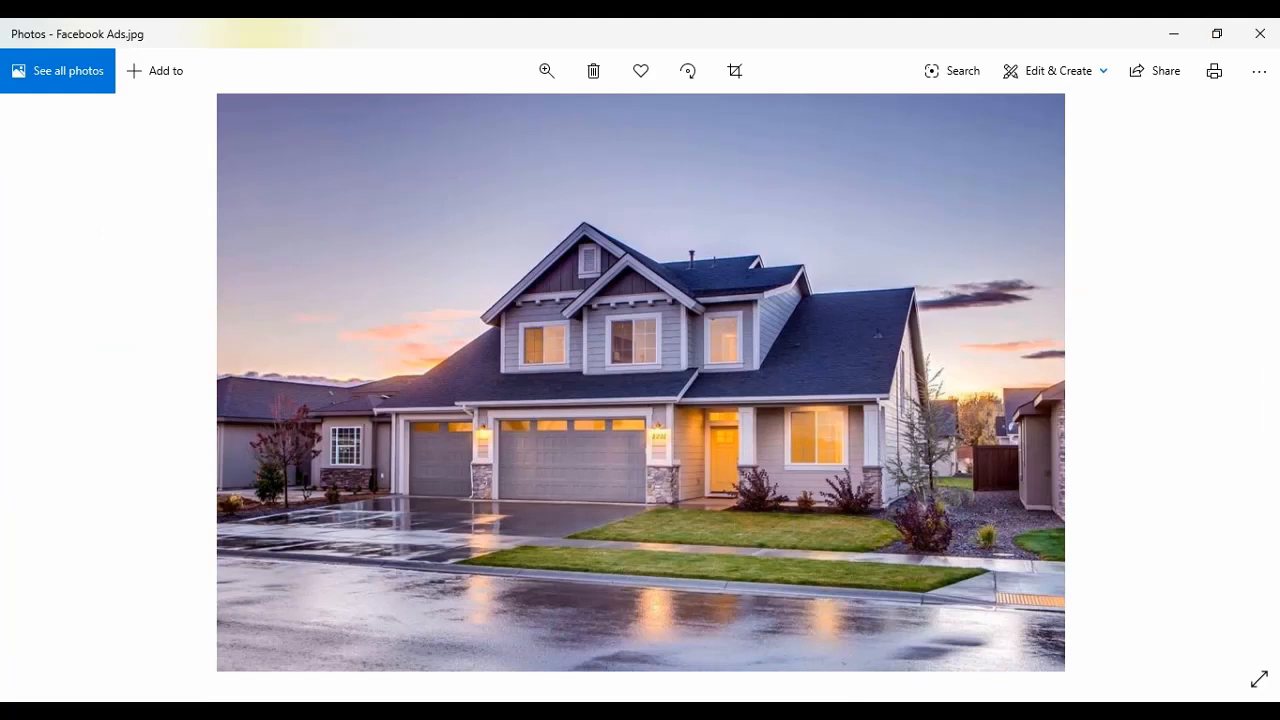
right_click(775, 400)
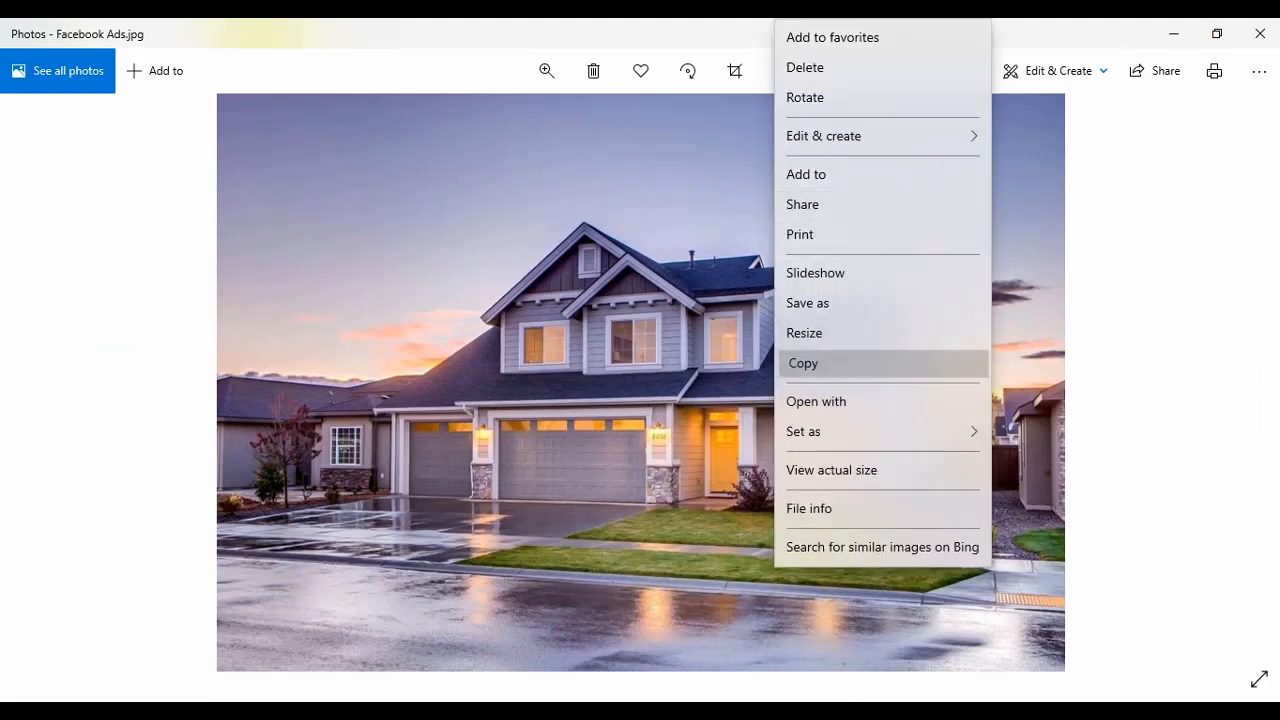
click(803, 363)
key(alt+Tab)
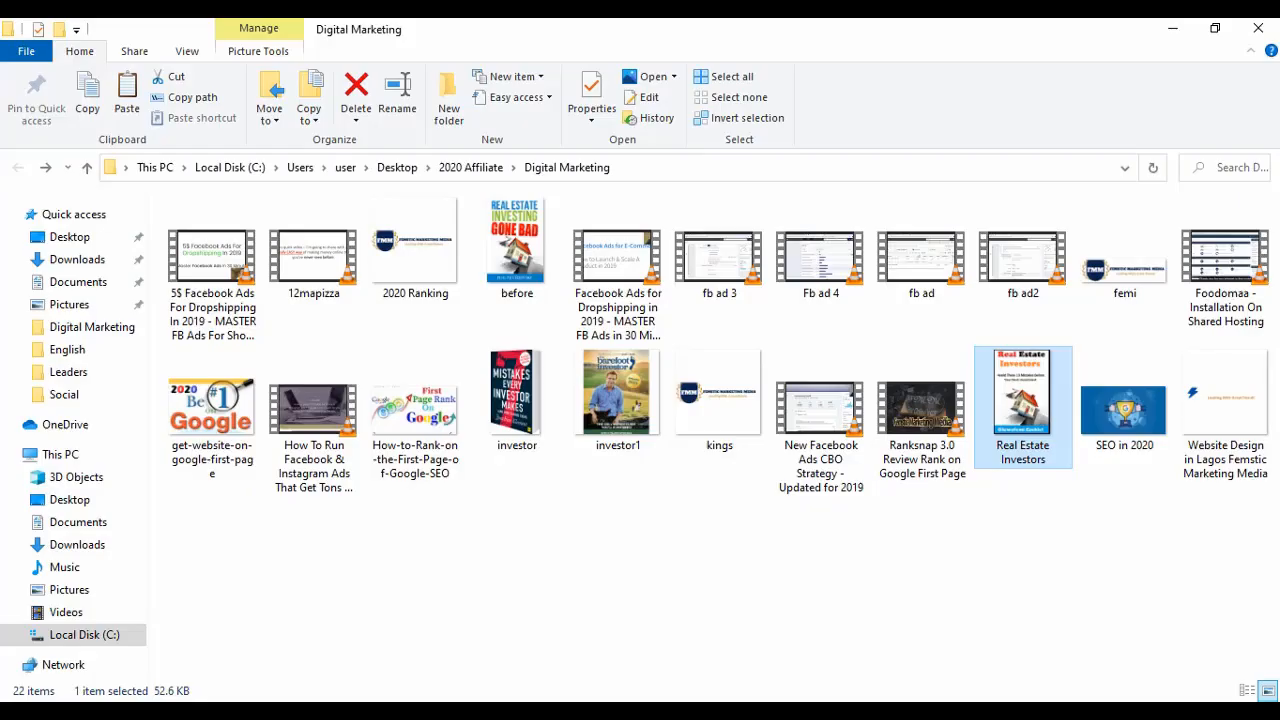
right_click(571, 501)
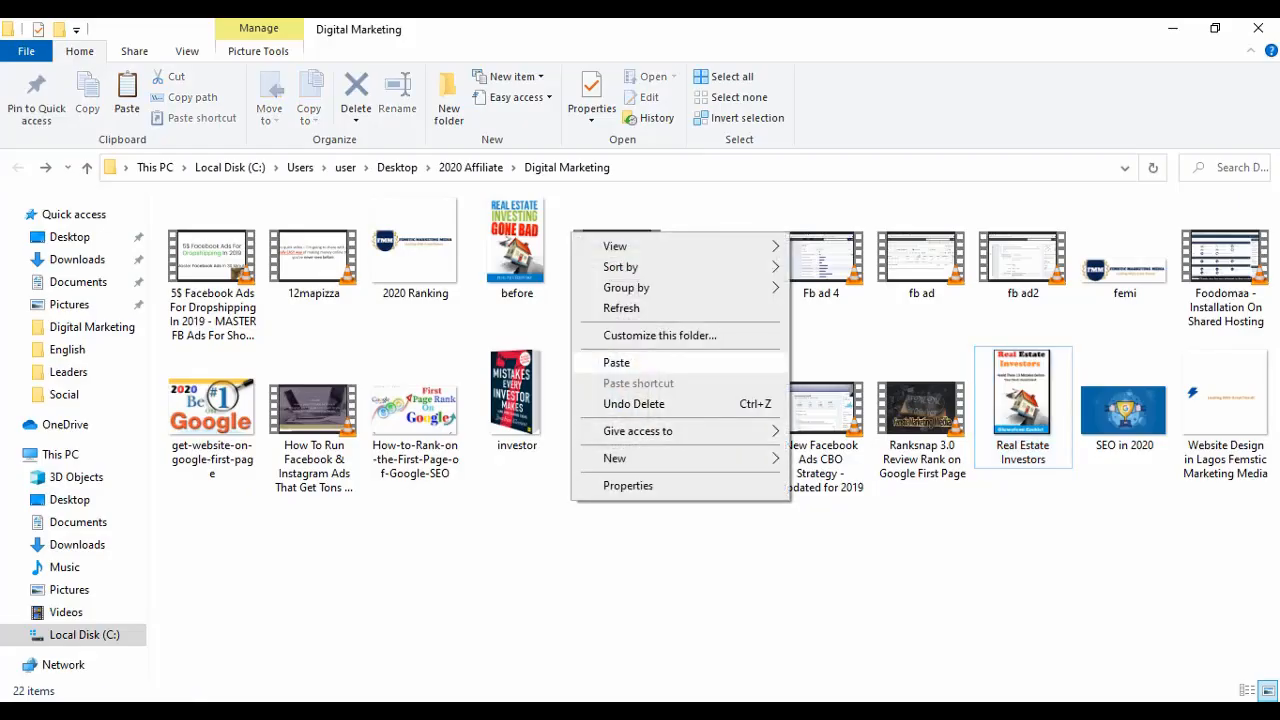
click(616, 362)
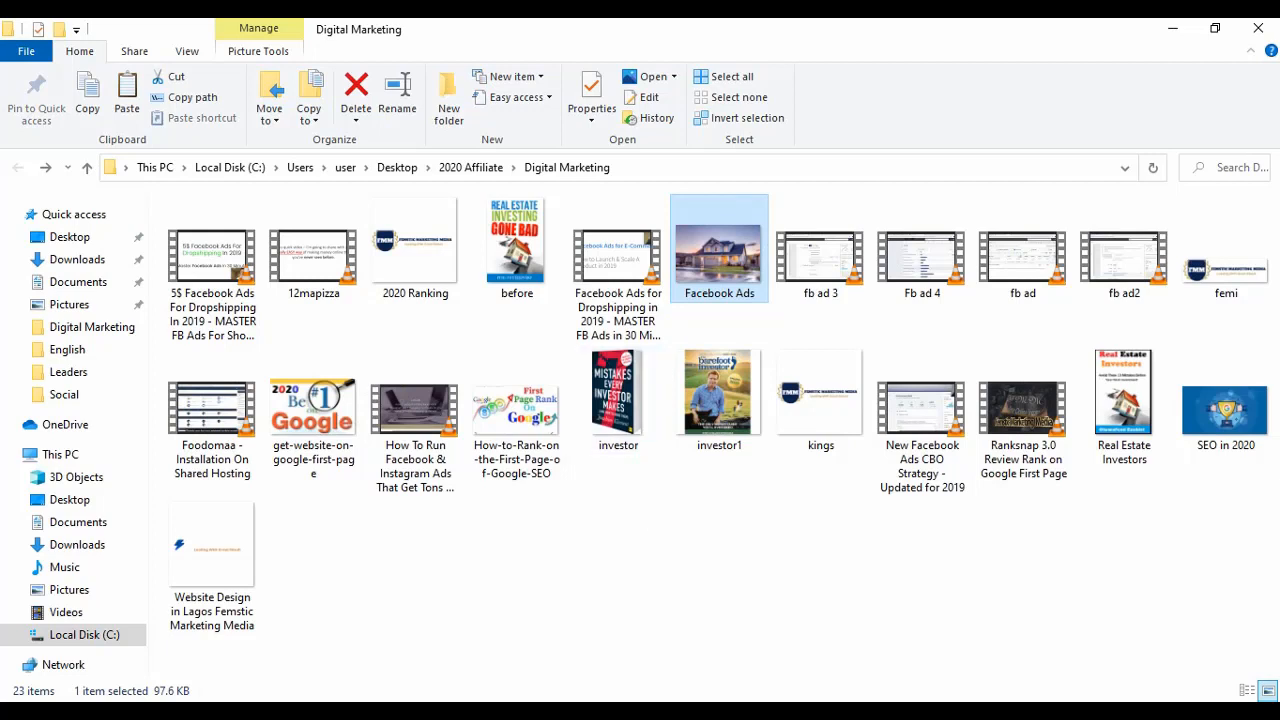
Switch back to Ads Manager, remove the digital marketing image from the ad's media, and open the image selection dialog.
key(alt+Tab)
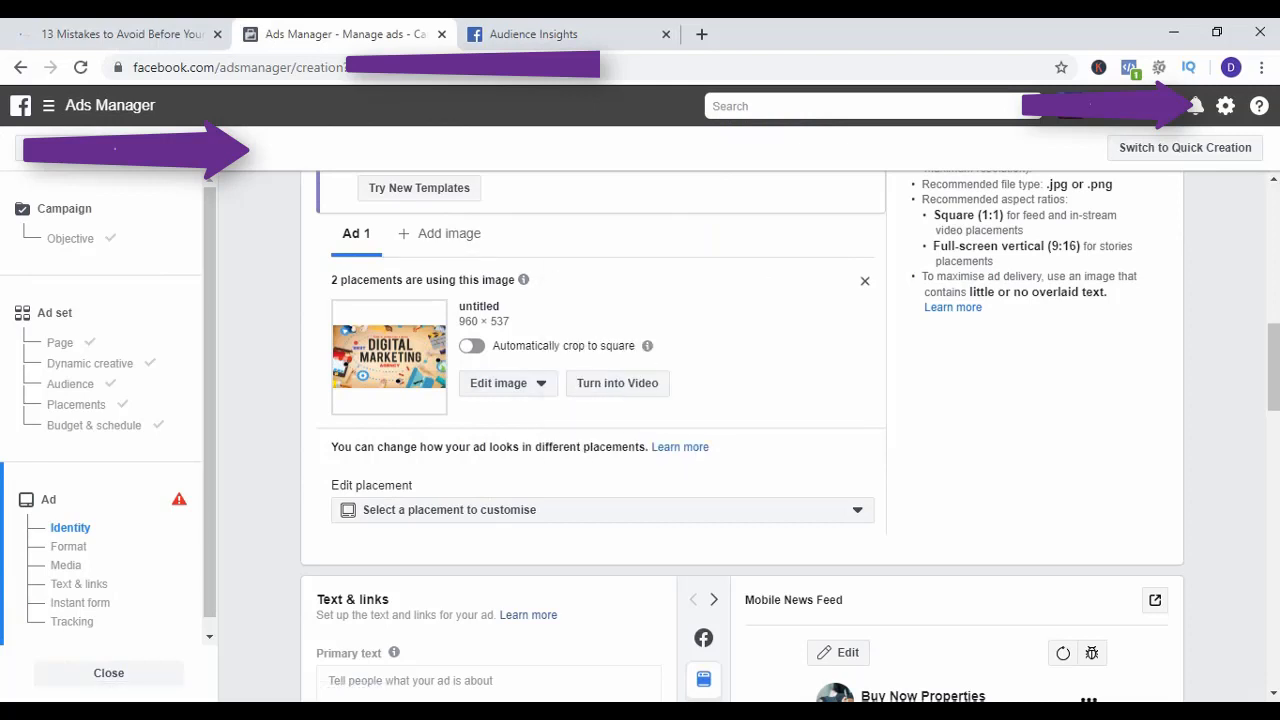
click(865, 281)
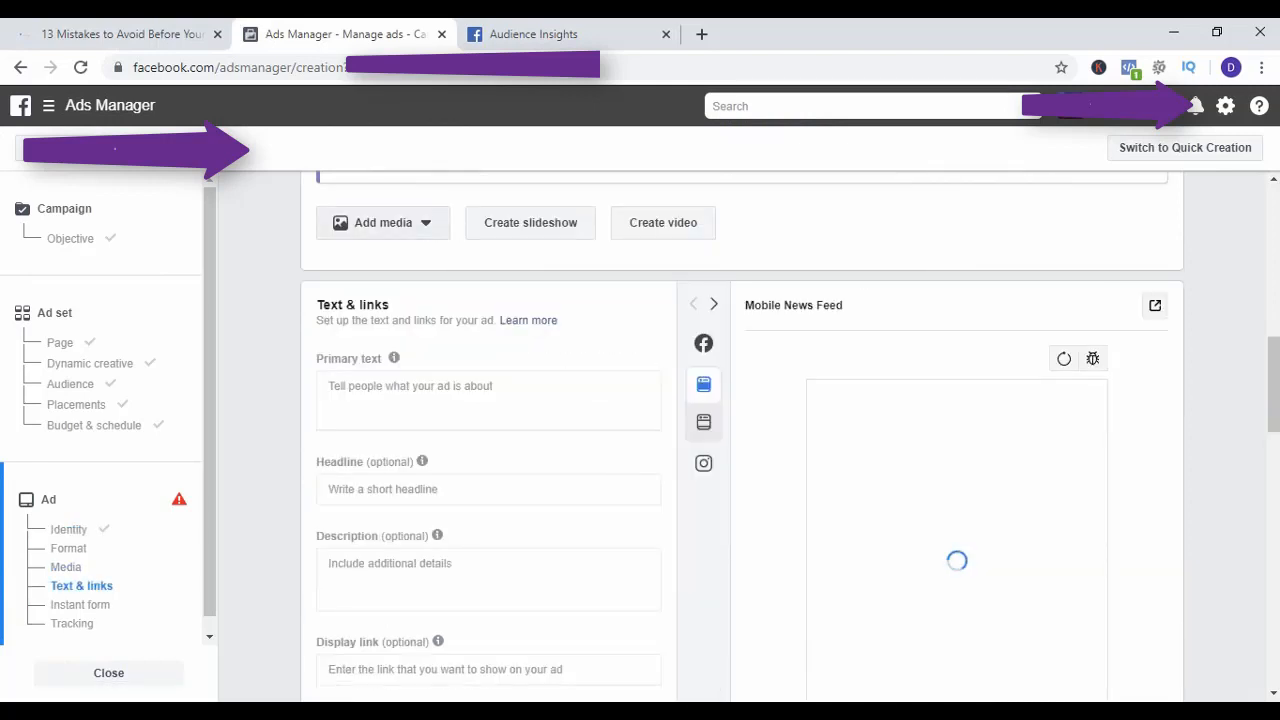
click(383, 223)
click(377, 259)
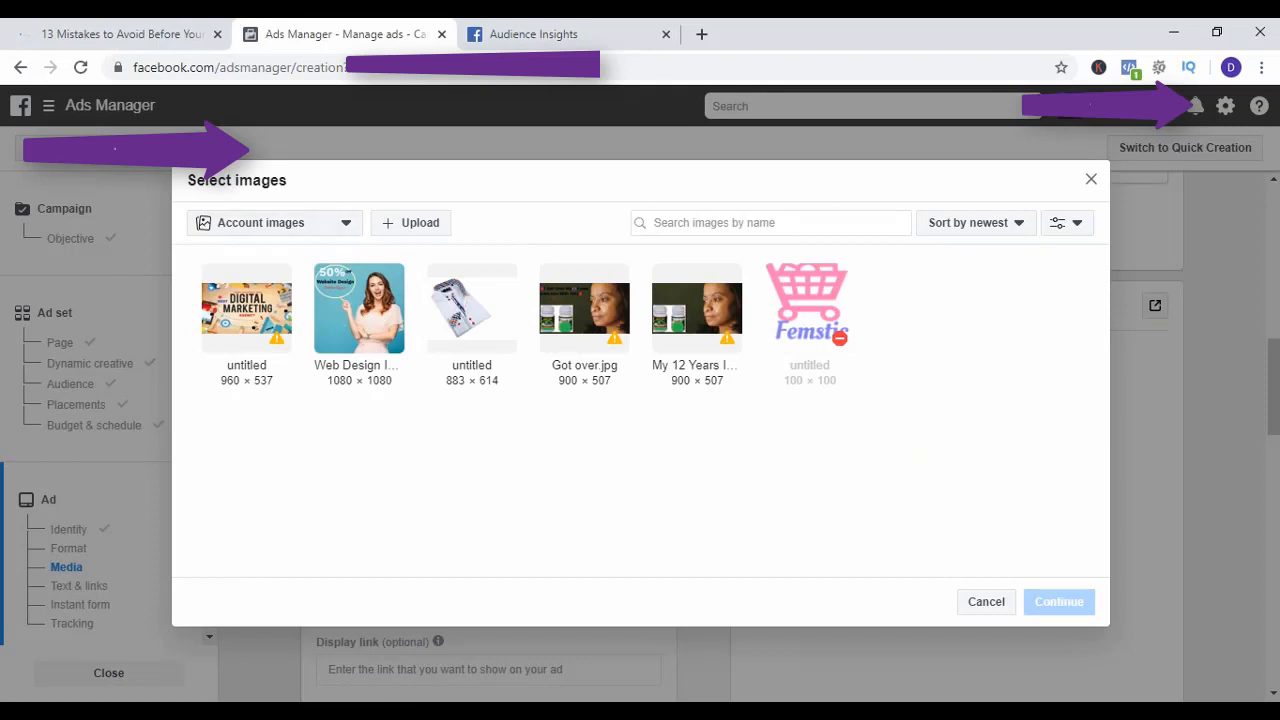
click(272, 222)
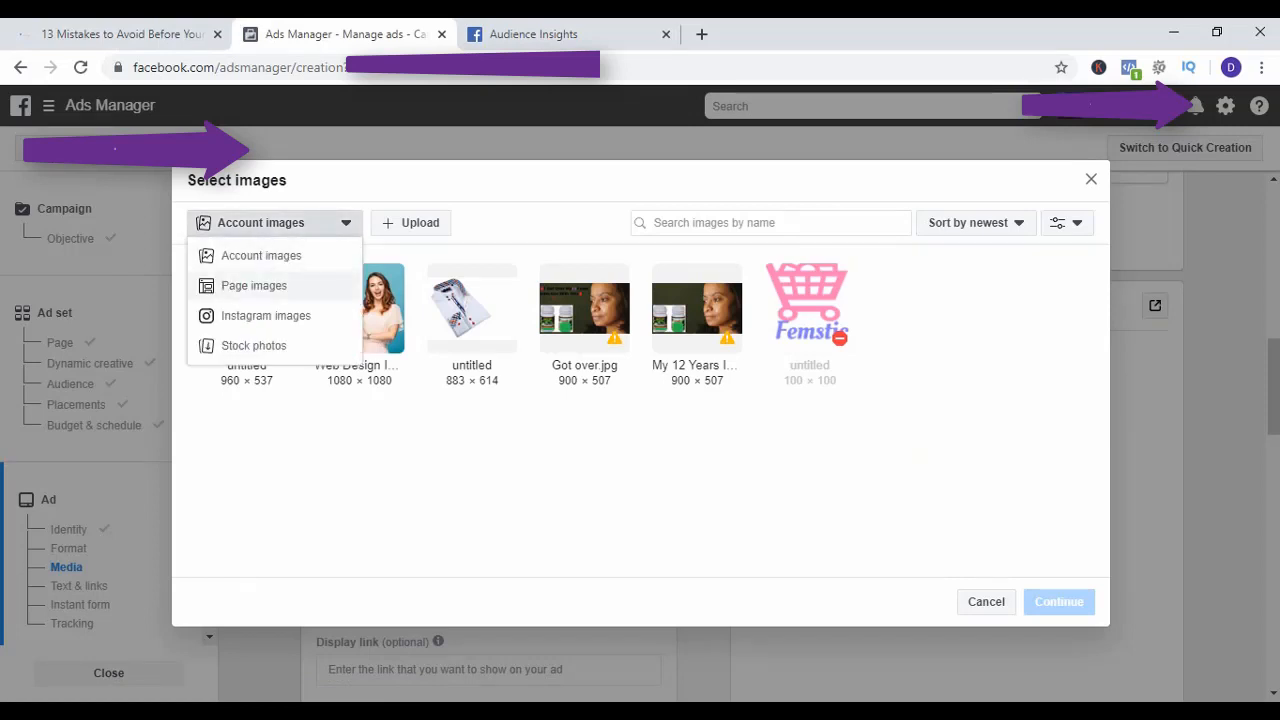
click(560, 465)
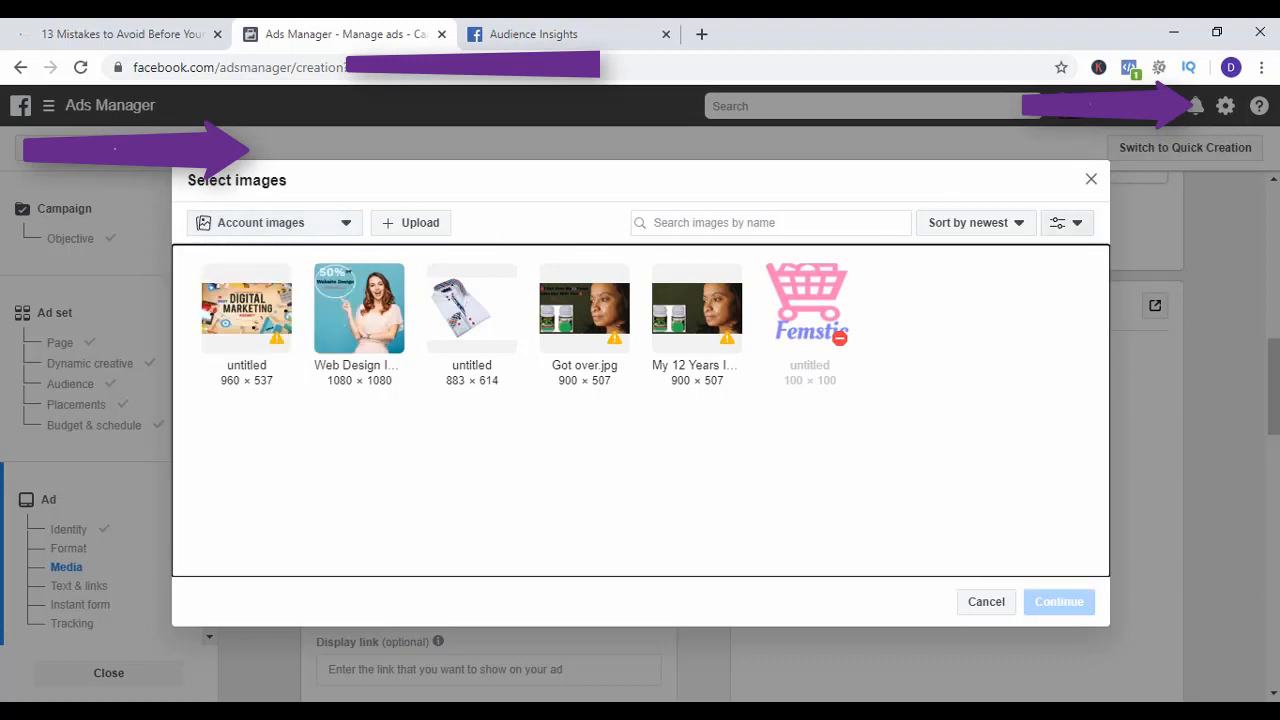
Upload the Facebook Ads picture from the Digital Marketing folder and use it as the ad image.
click(411, 223)
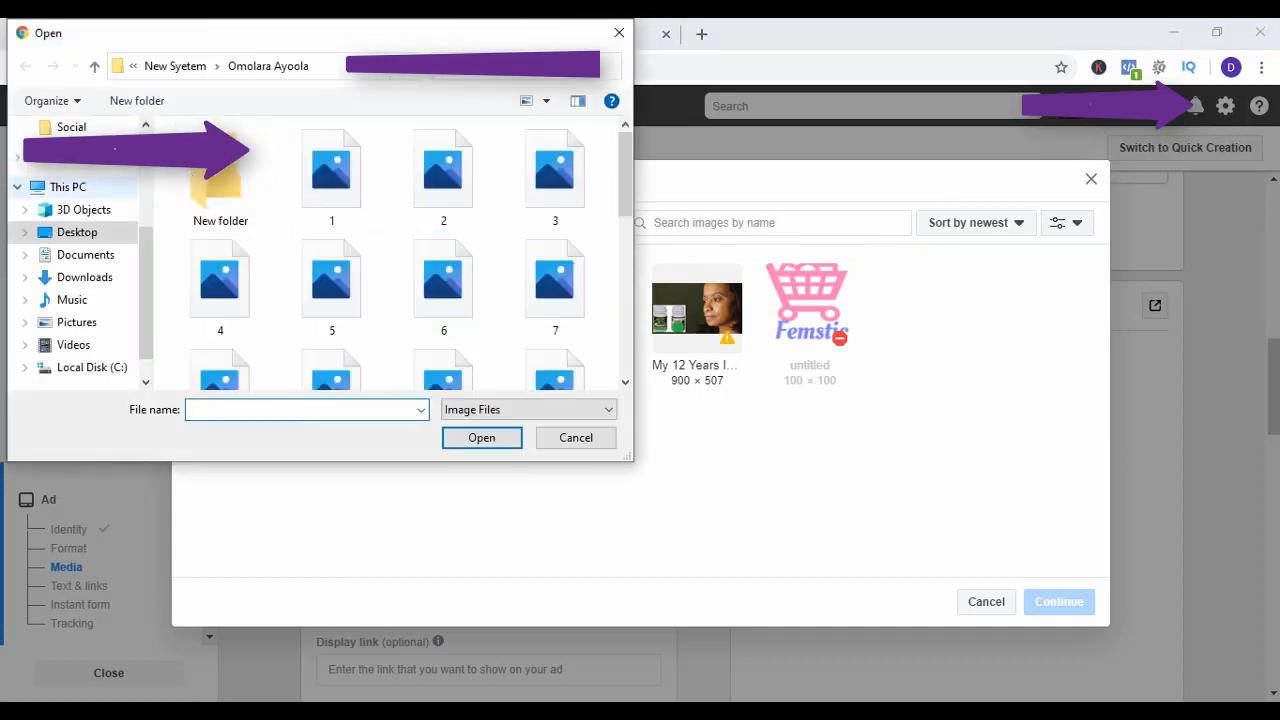
click(92, 149)
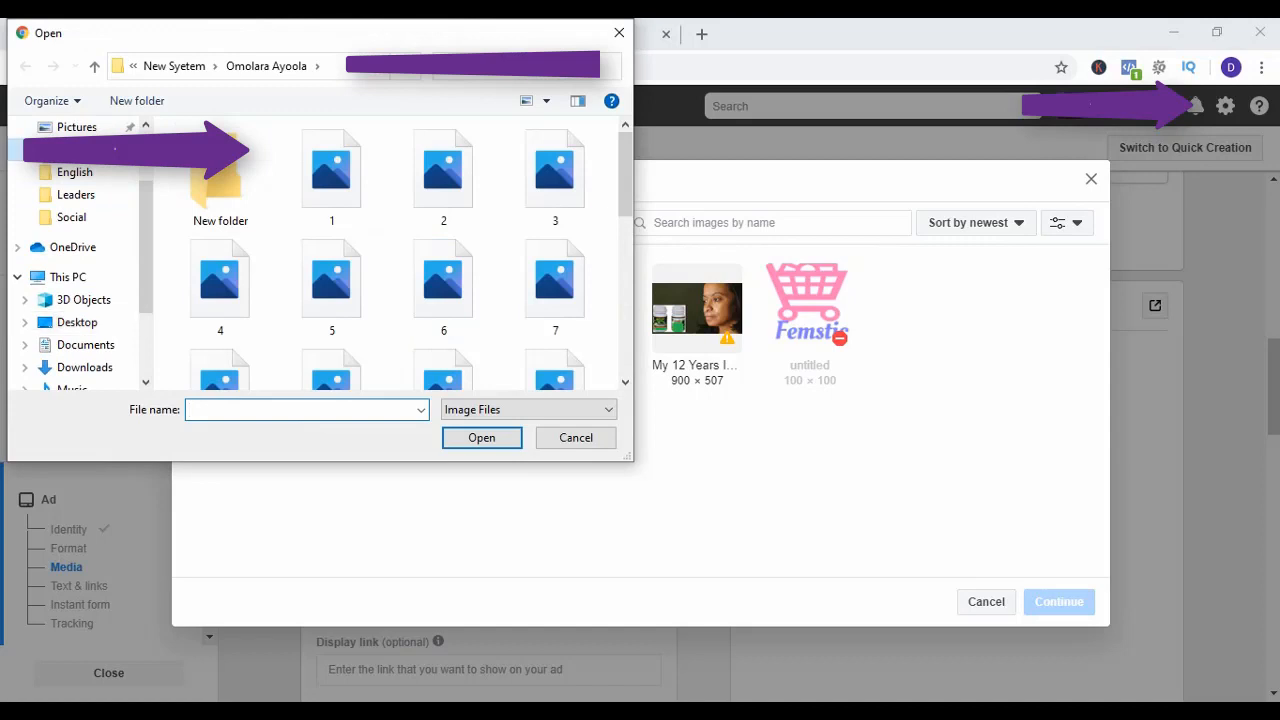
click(443, 186)
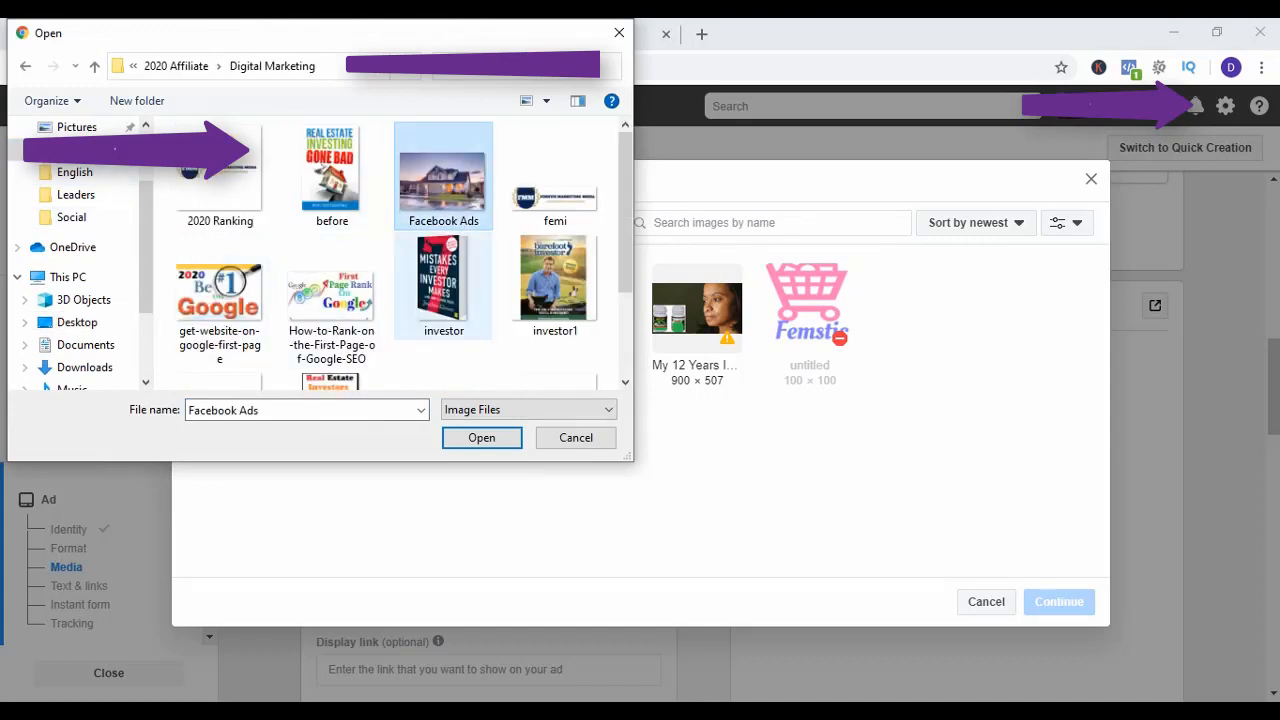
key(Return)
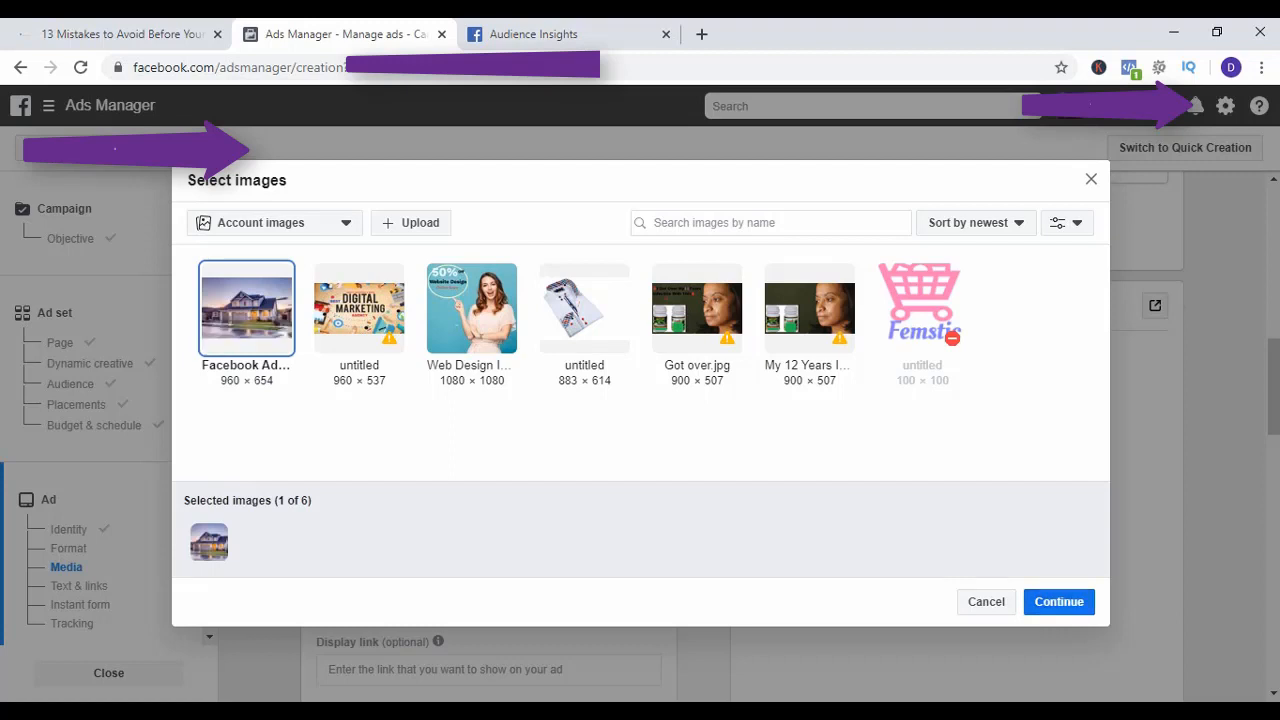
click(1059, 602)
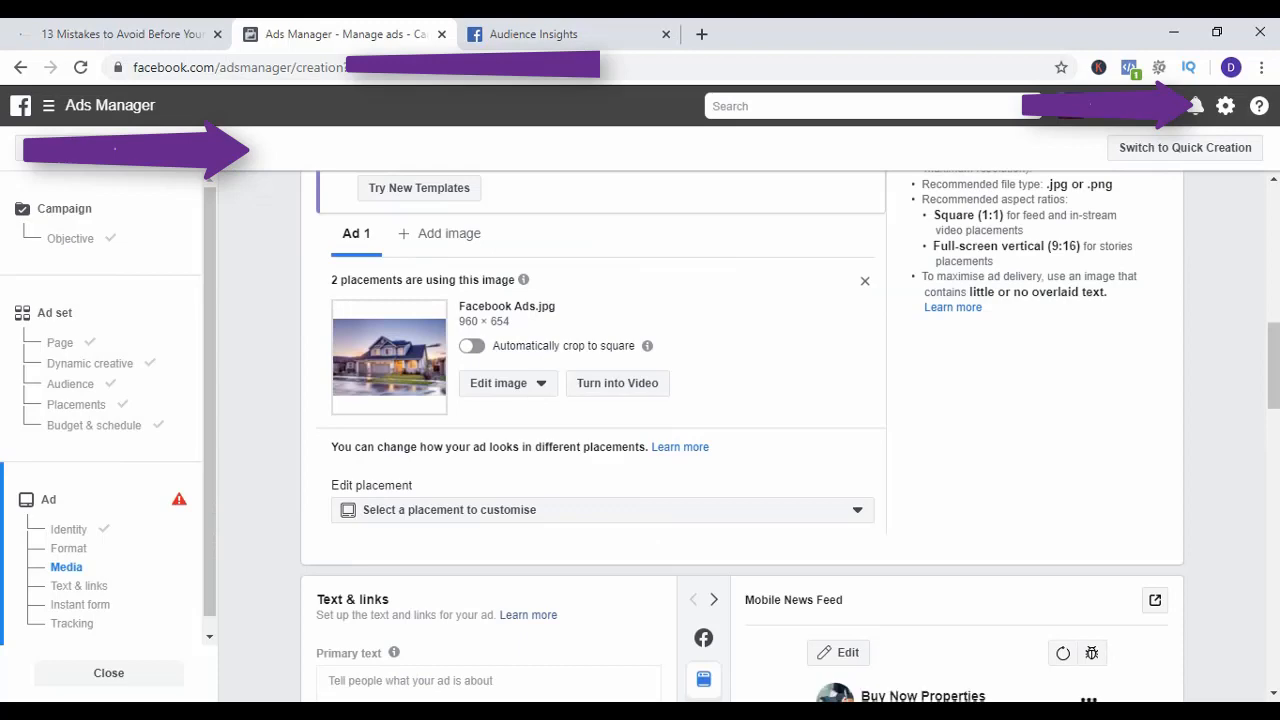
Enter "Real Estate Investors Read This Before Your Next Investment" as the ad's headline.
scroll(742, 436, down, 5)
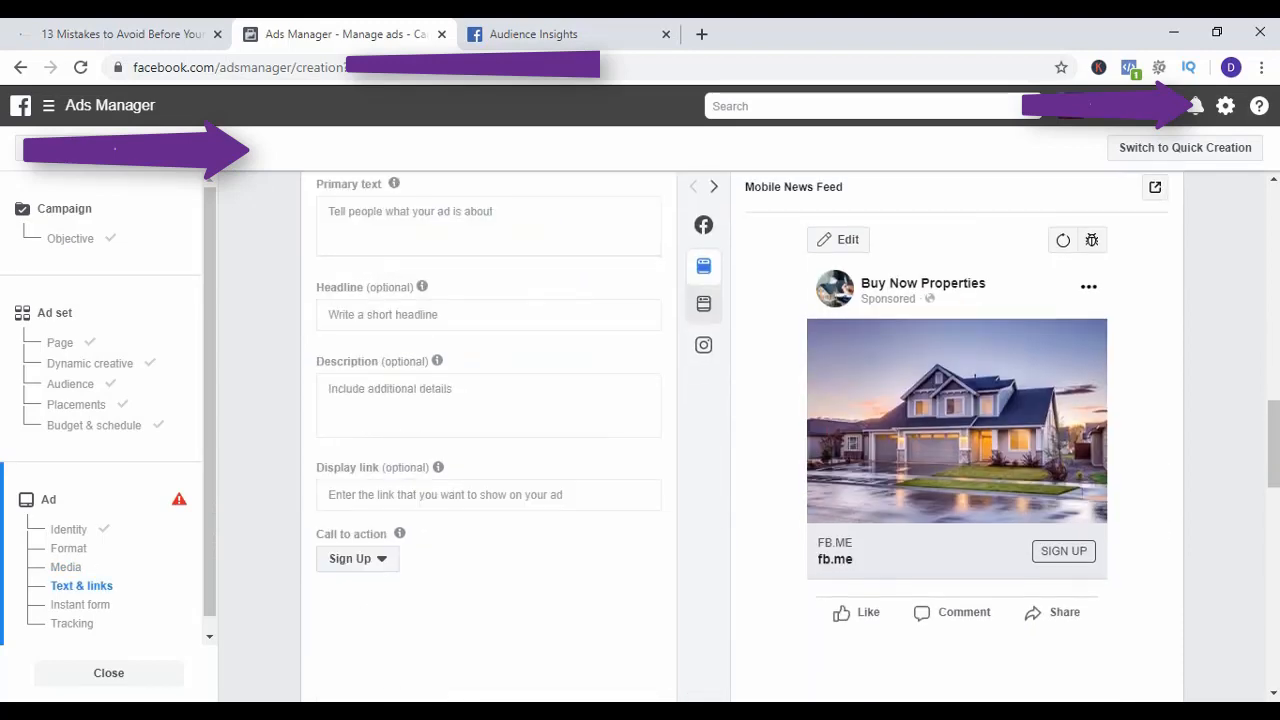
scroll(742, 436, up, 5)
scroll(742, 436, down, 4)
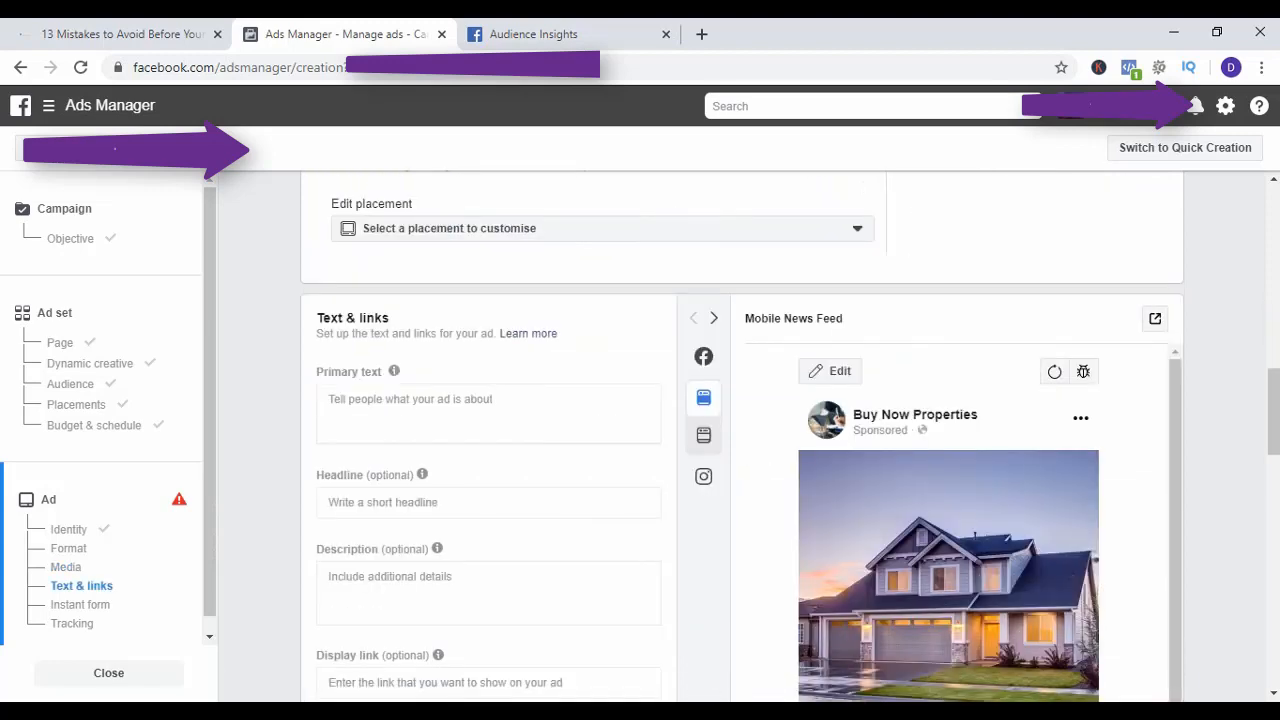
scroll(742, 436, down, 4)
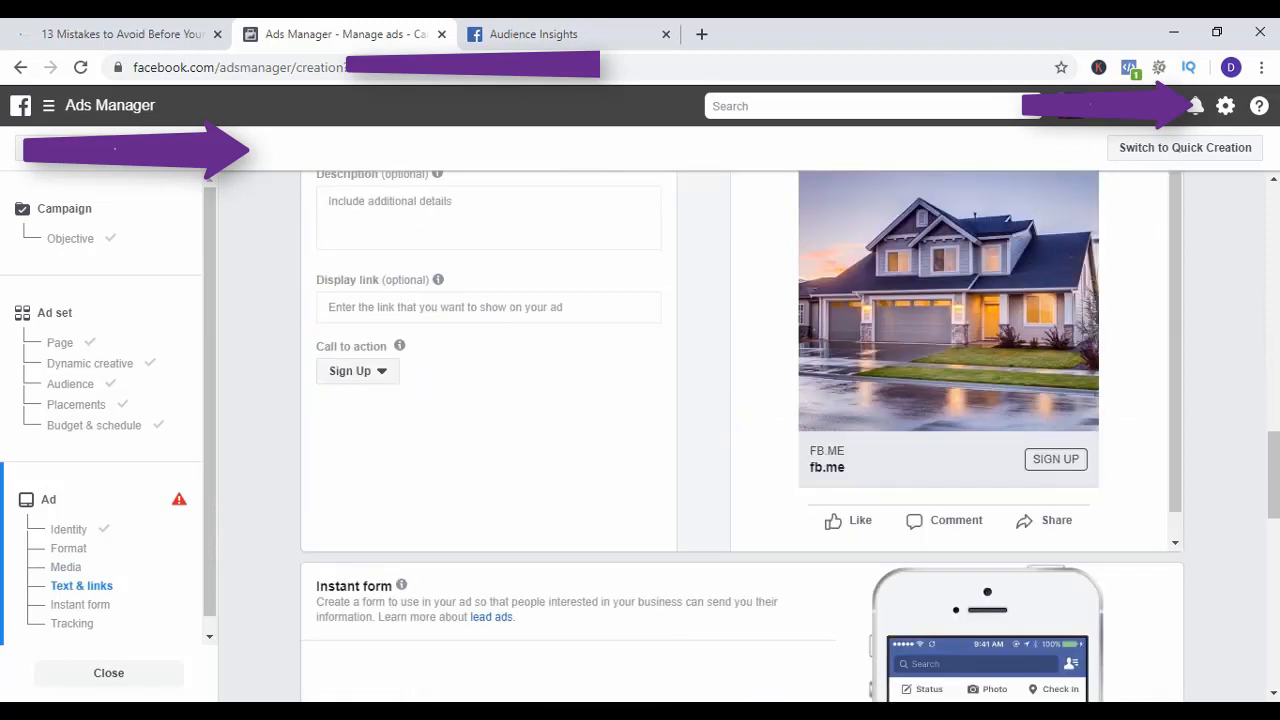
scroll(742, 436, up, 3)
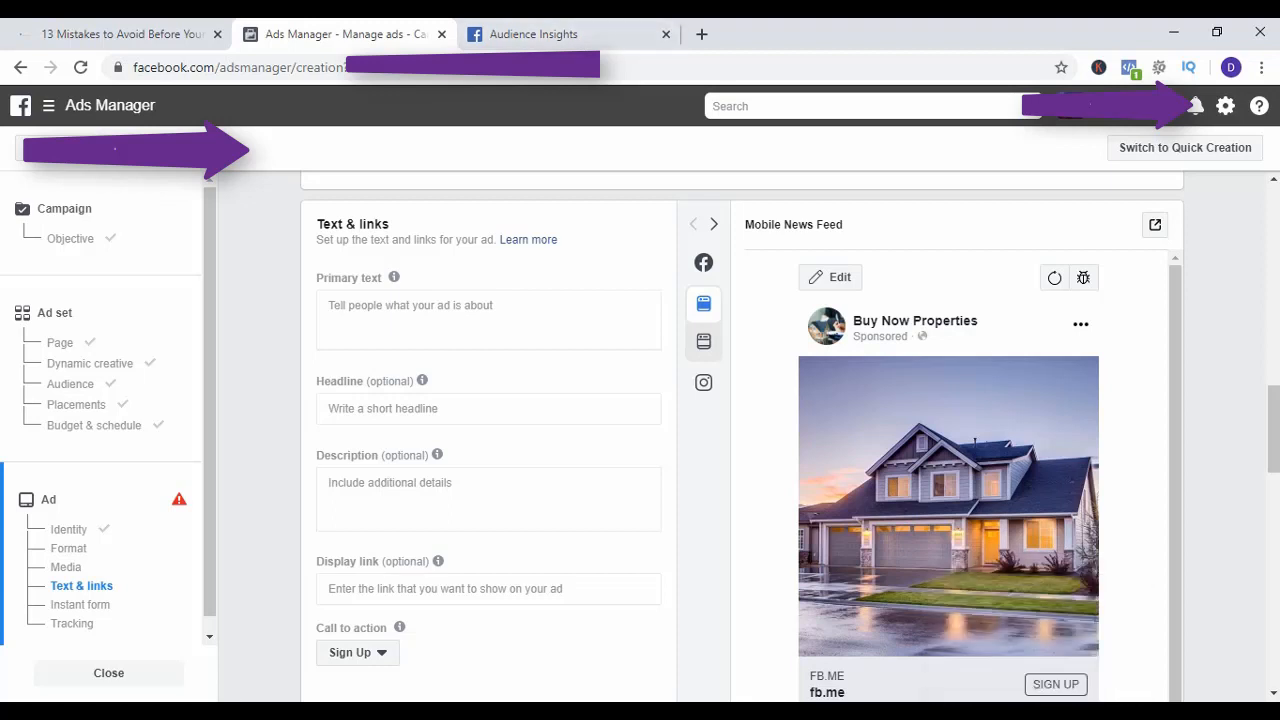
key(alt+Tab)
click(488, 409)
text(Real)
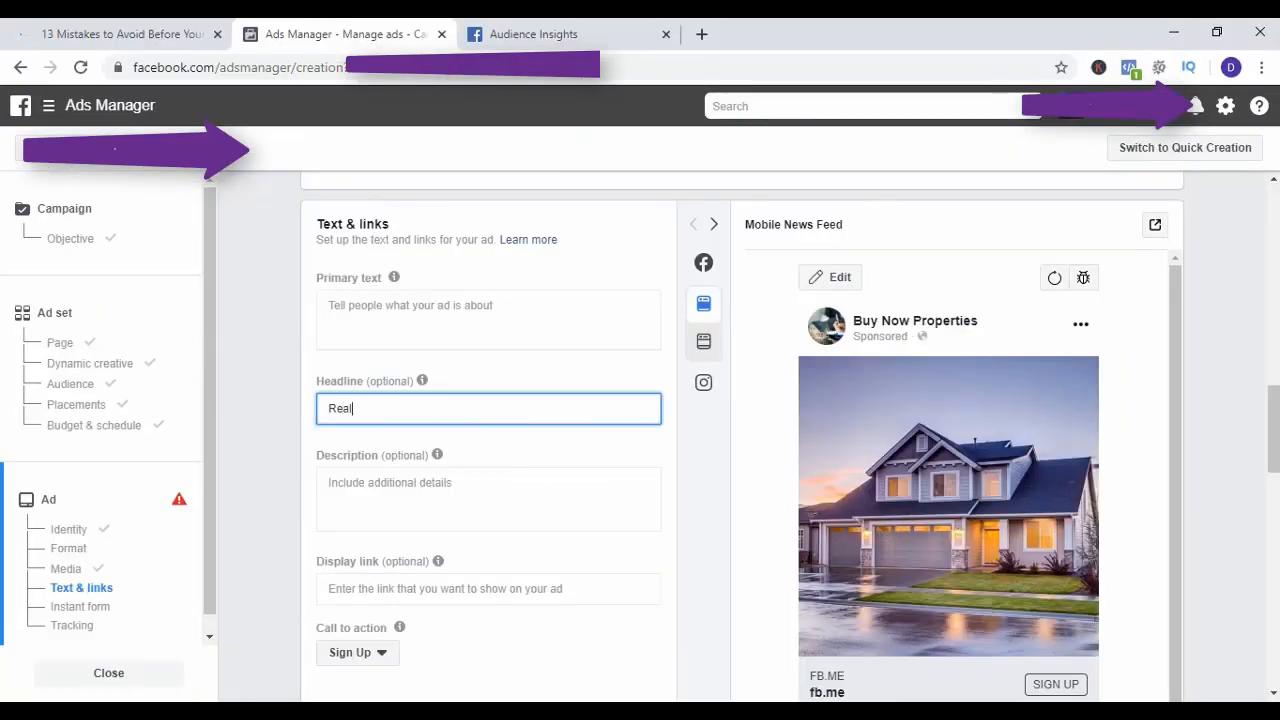
text( Estate Investors Read This)
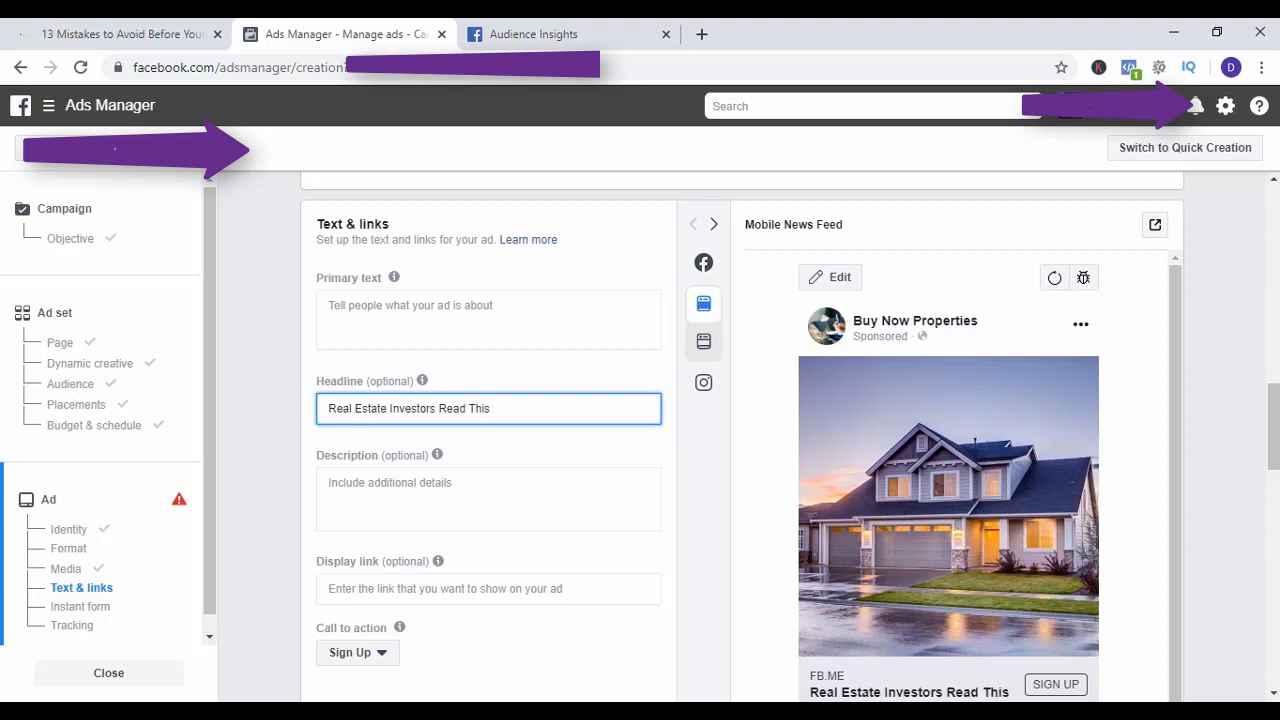
text( Before You)
key(BackSpace)
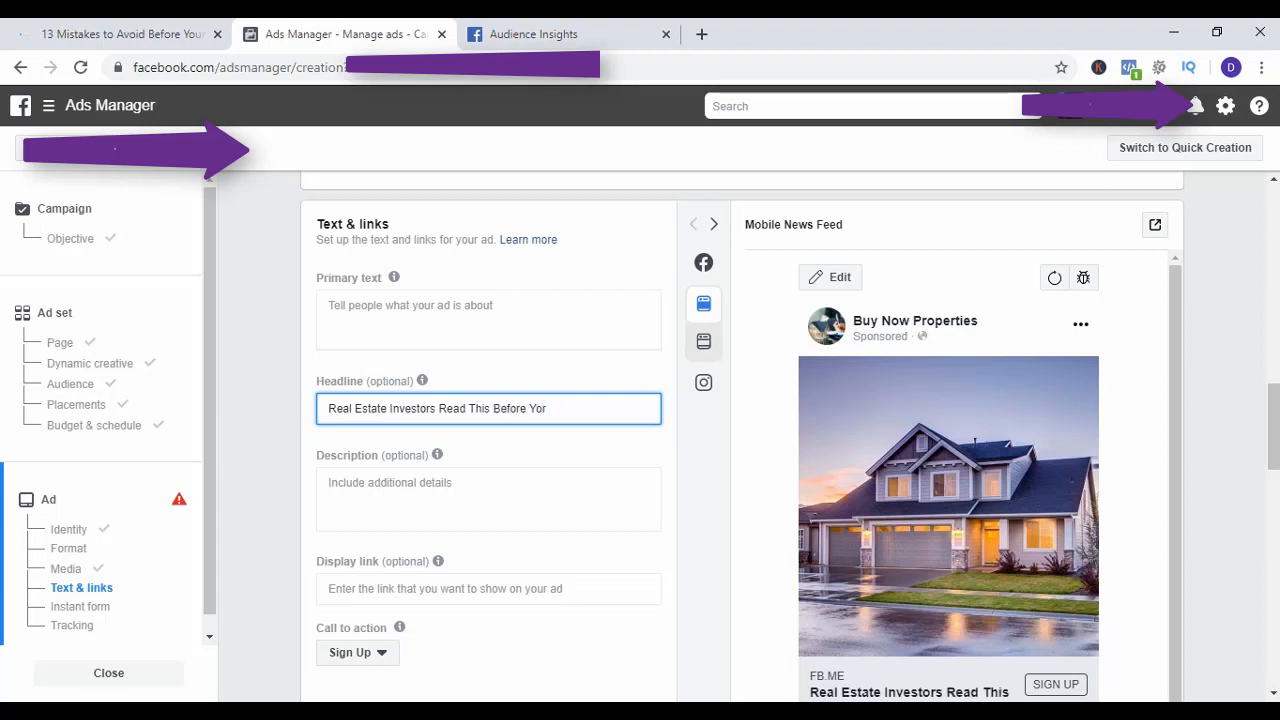
text(ur Next )
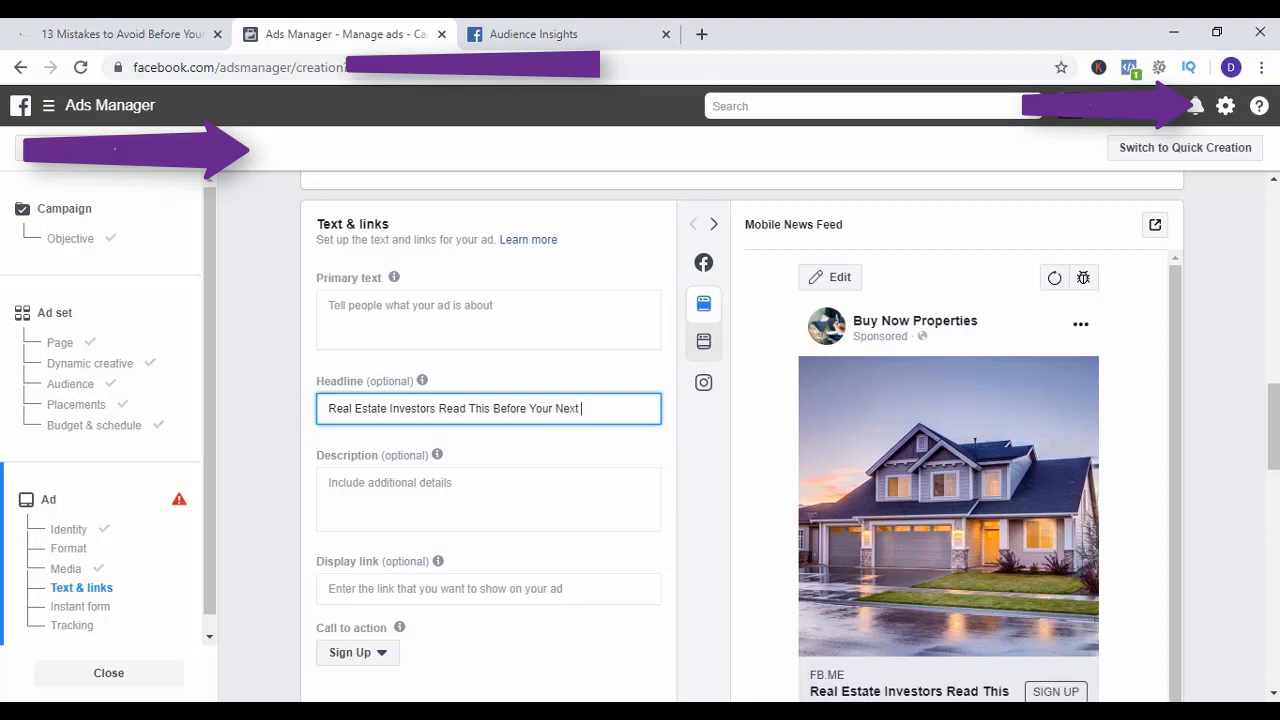
text(Investment)
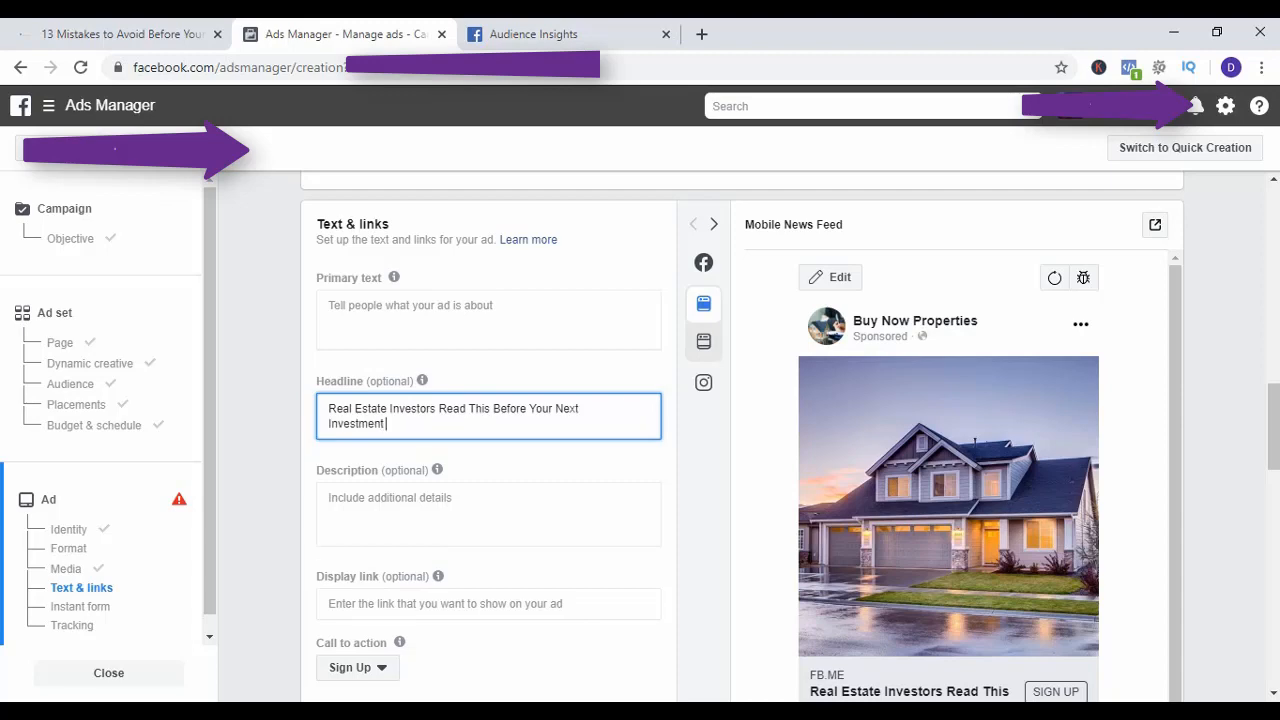
scroll(740, 436, down, 2)
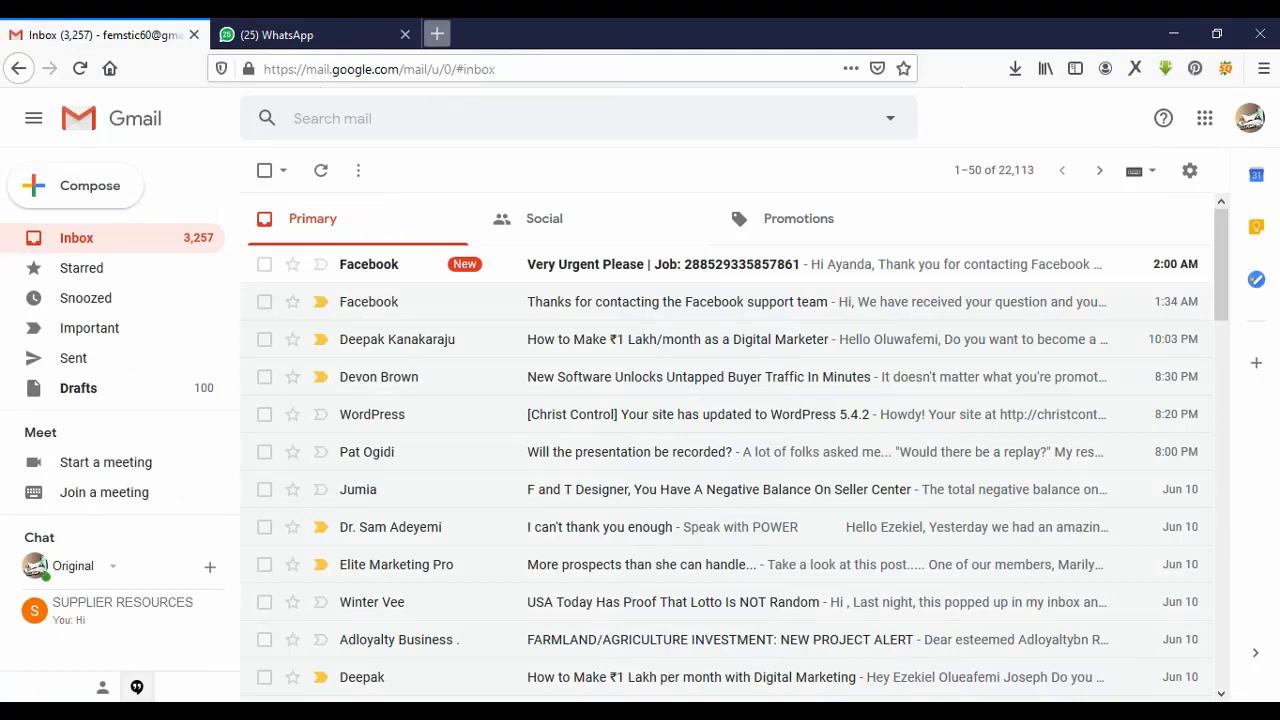
Switch to Firefox and open emojipedia.org in a new tab.
click(437, 34)
text(emojipedia.org/)
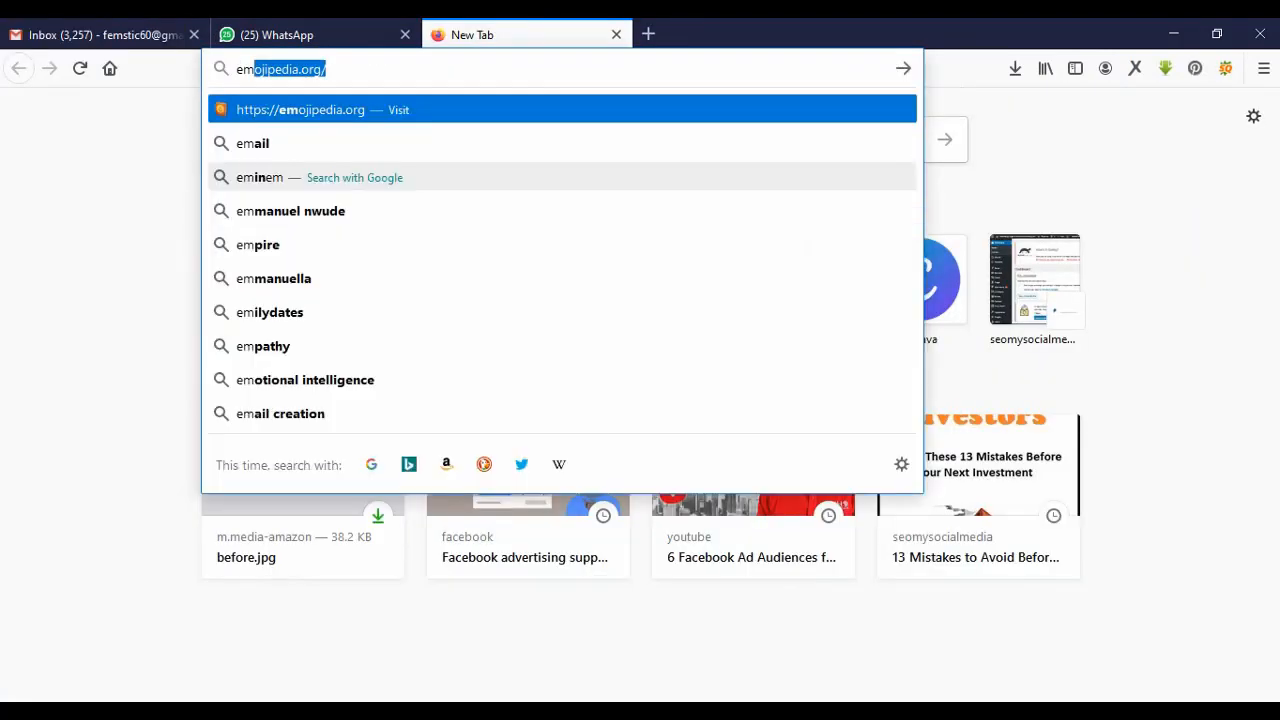
key(Return)
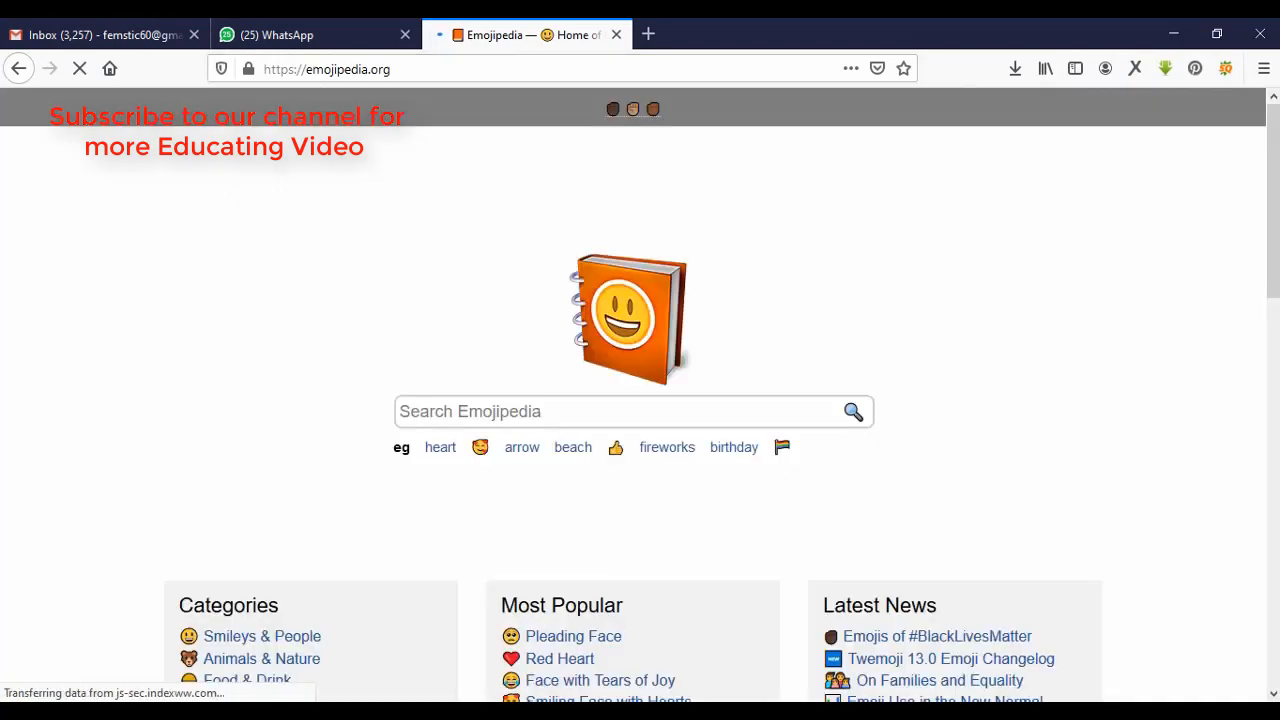
scroll(560, 580, down, 3)
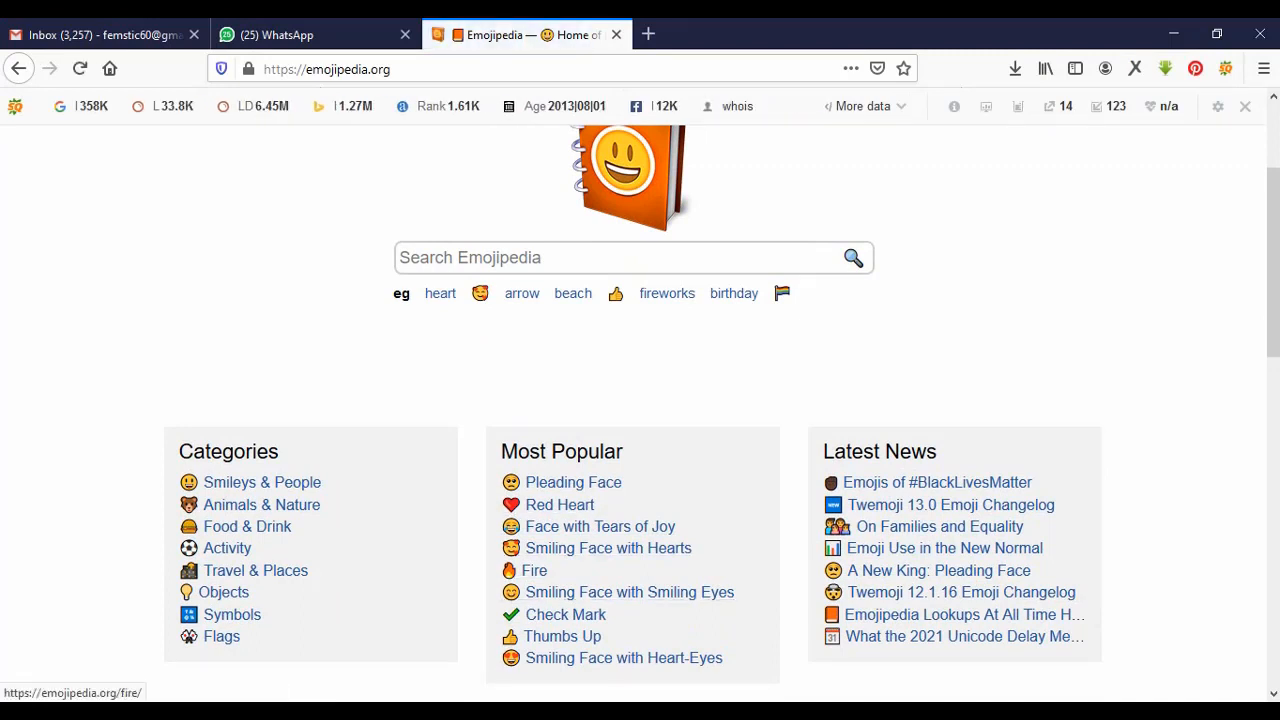
Copy the Fire emoji from Emojipedia and paste it at the start and end of the ad headline in Ads Manager.
click(534, 570)
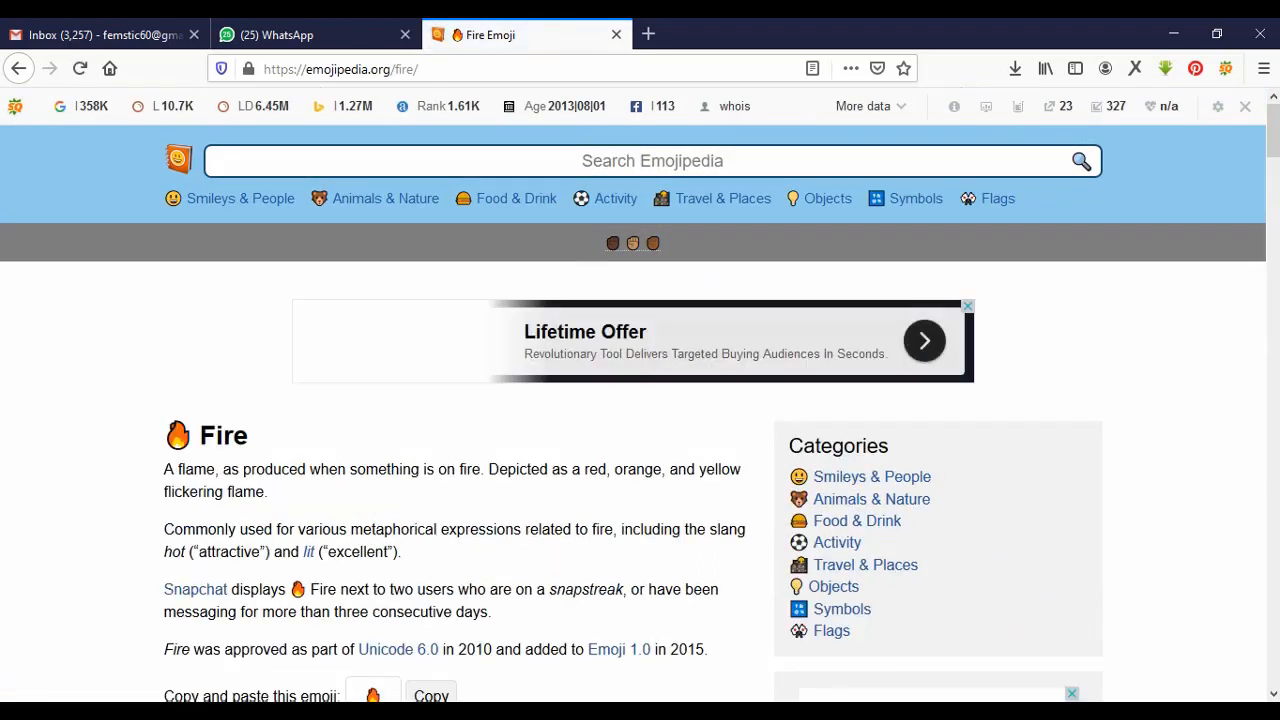
scroll(640, 400, down, 2)
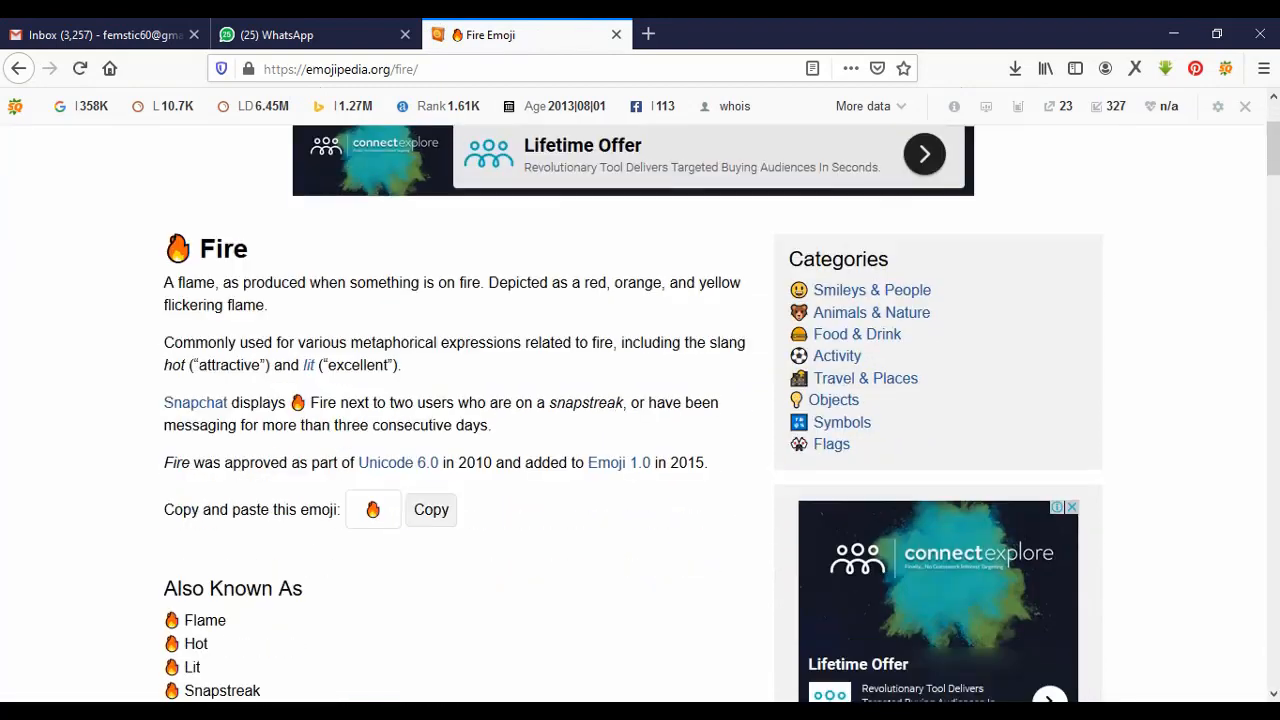
click(431, 505)
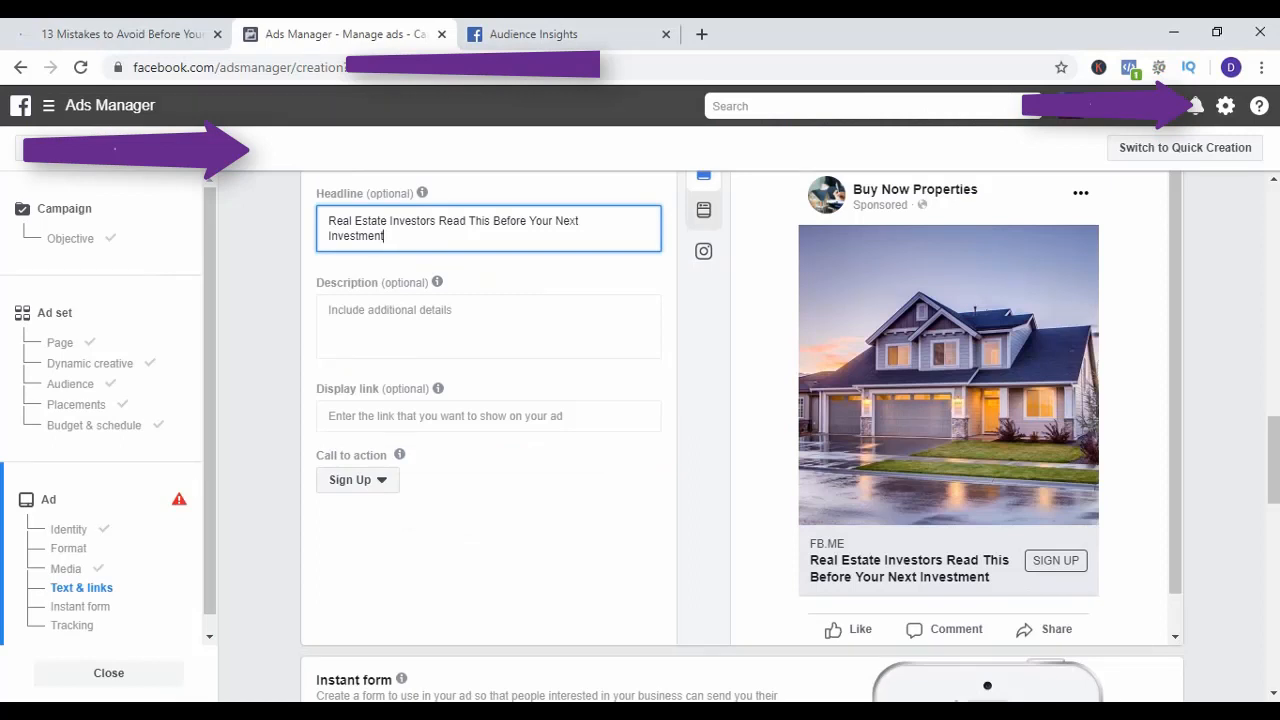
key(ctrl+v)
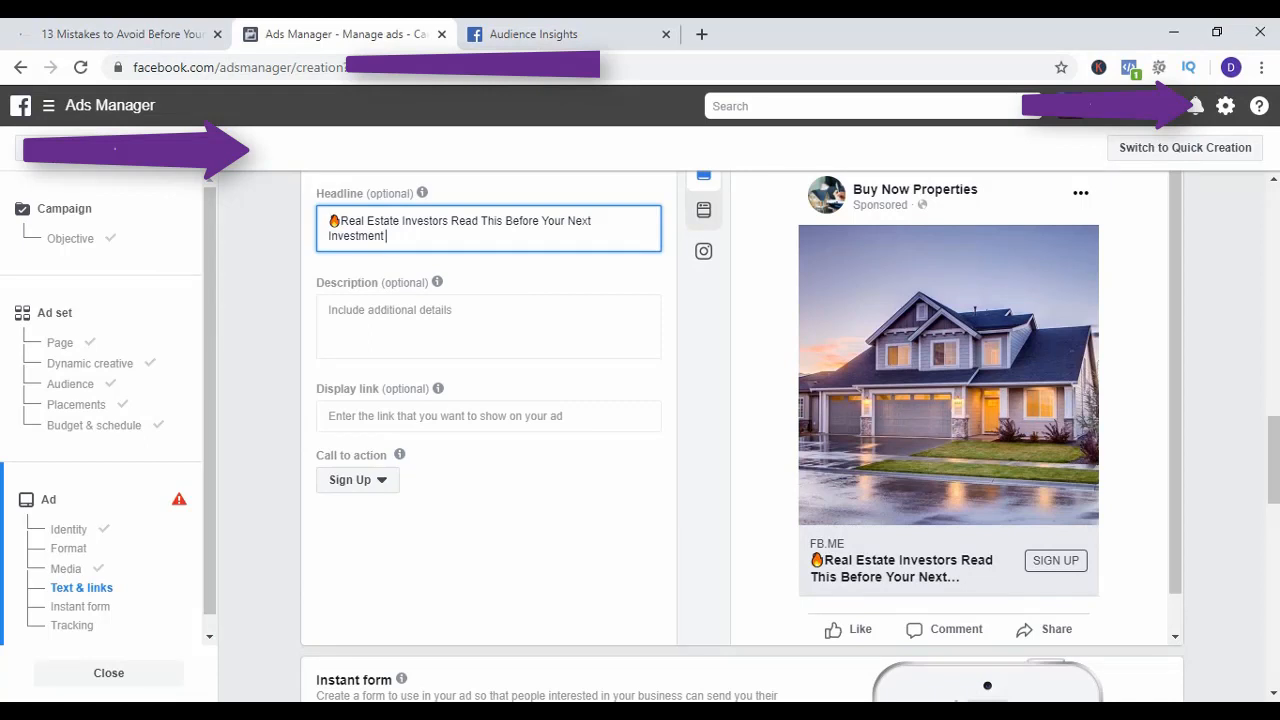
key(ctrl+v)
Enter "Before Your Next investment Read this short Report" as the ad's description.
click(400, 318)
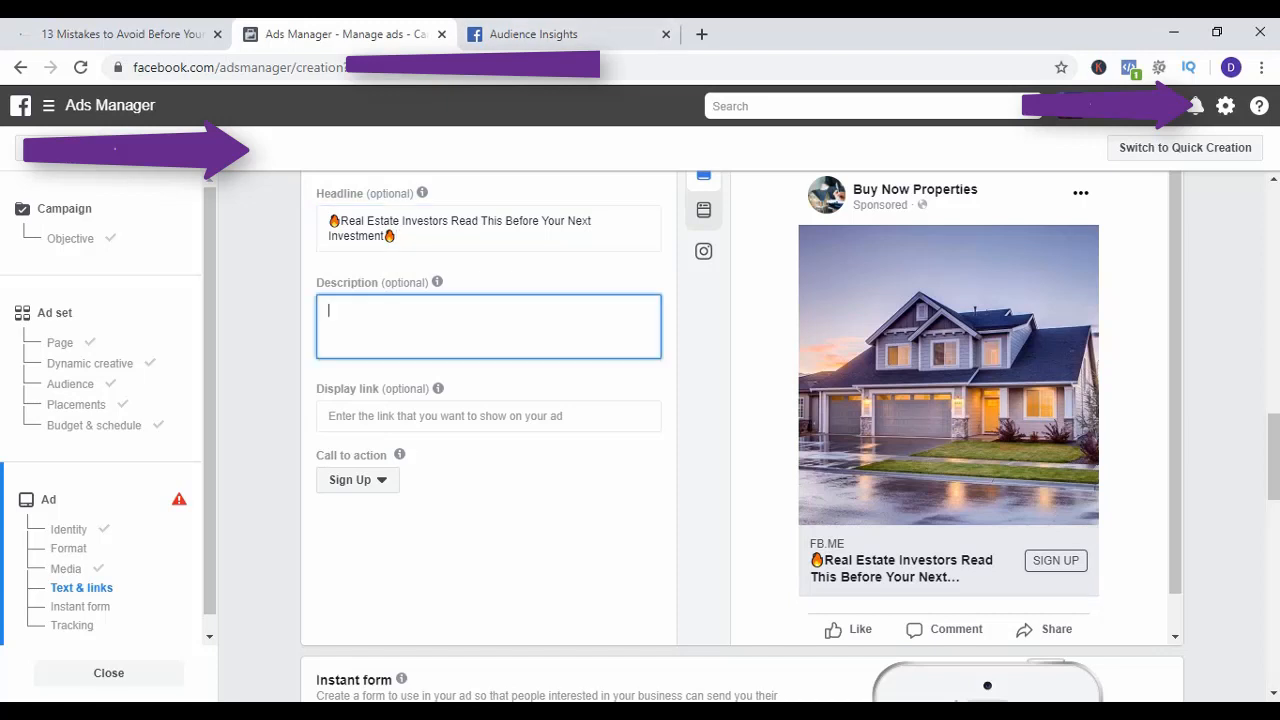
text(Before Your Next in)
text(ment)
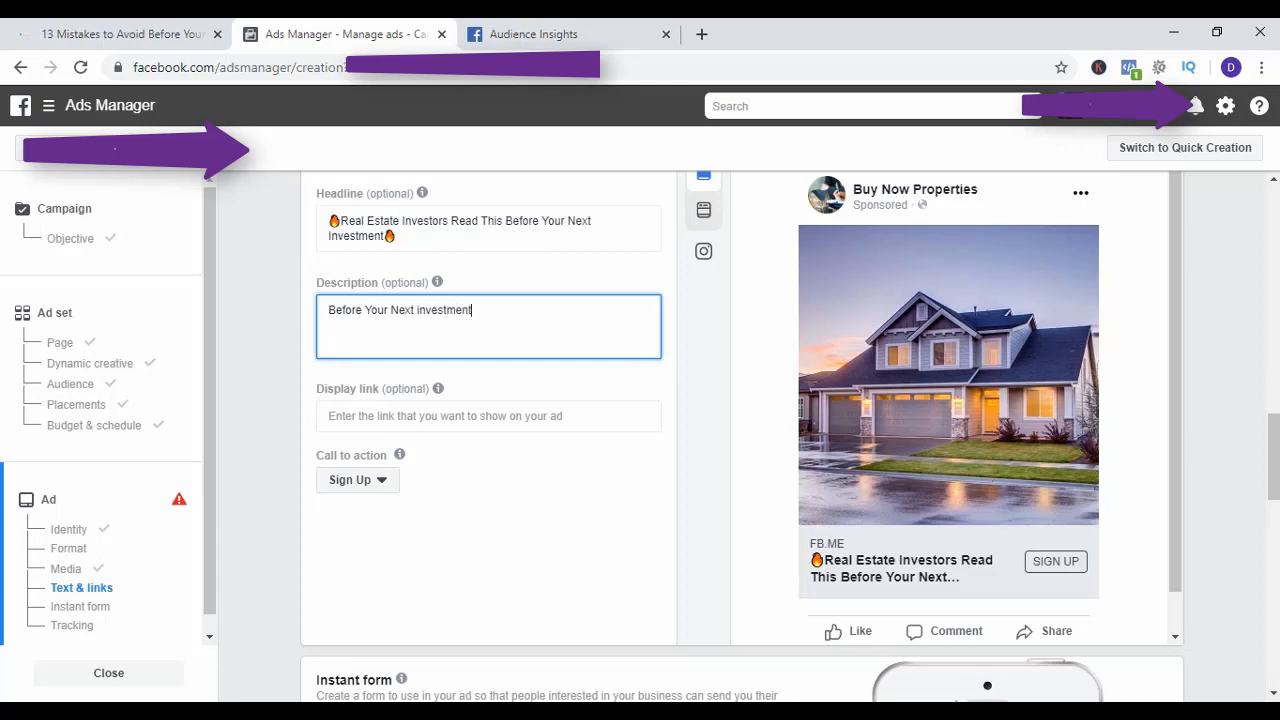
text( Read this short report)
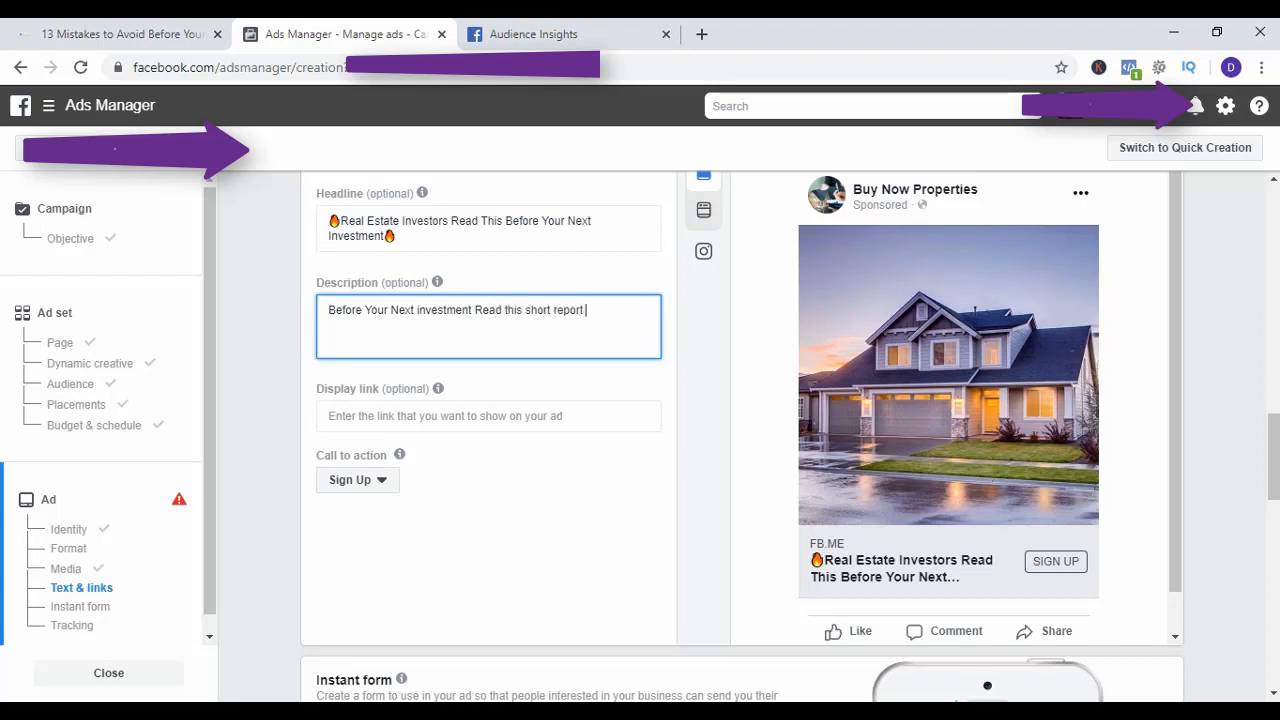
click(558, 310)
key(BackSpace)
text(R)
mouse_move(399, 455)
click(500, 550)
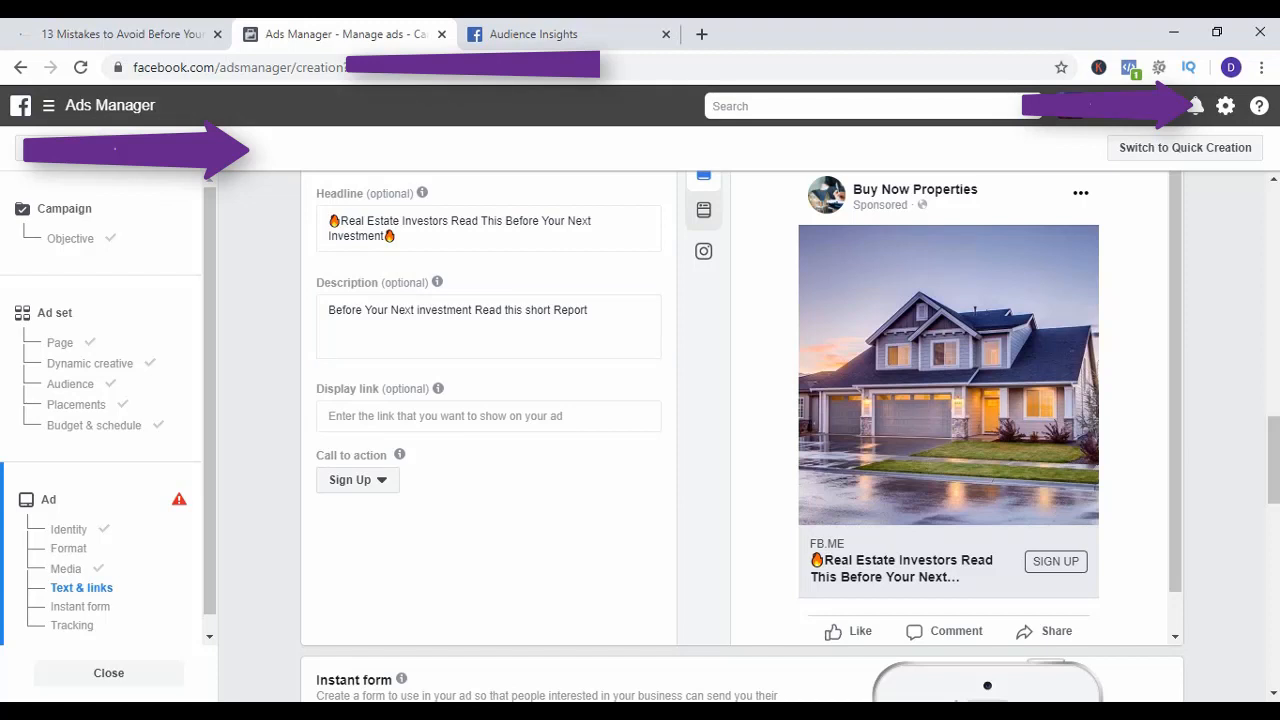
Begin the ad's primary text with "Every investors want to get the best investment".
scroll(742, 436, up, 3)
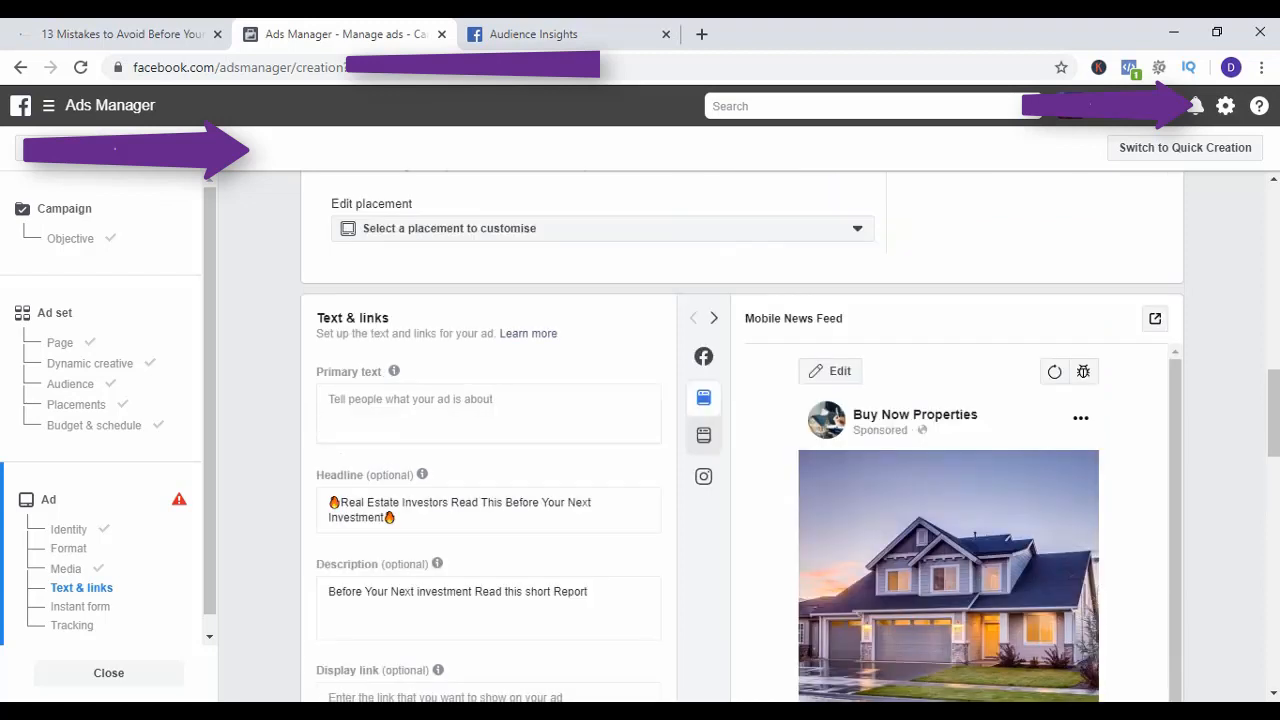
click(488, 413)
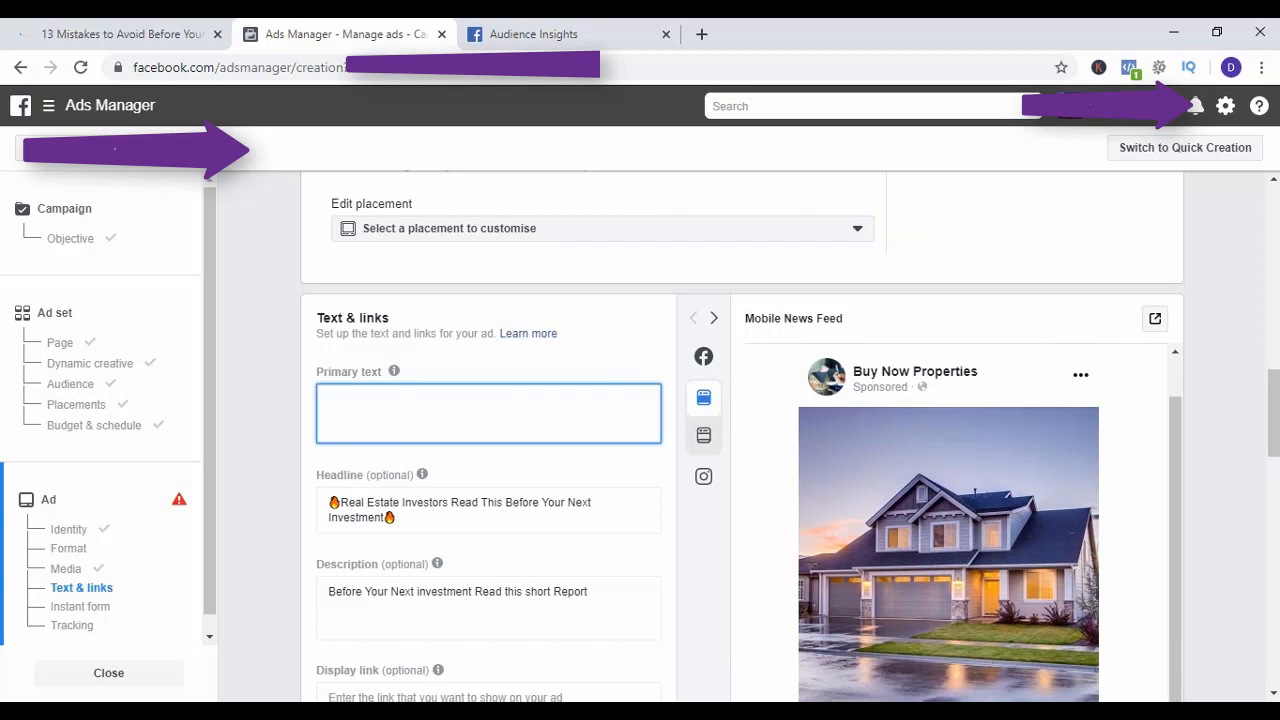
text(If you)
key(BackSpace)
key(BackSpace)
key(BackSpace)
key(BackSpace)
key(BackSpace)
key(BackSpace)
text(Every investors want to get)
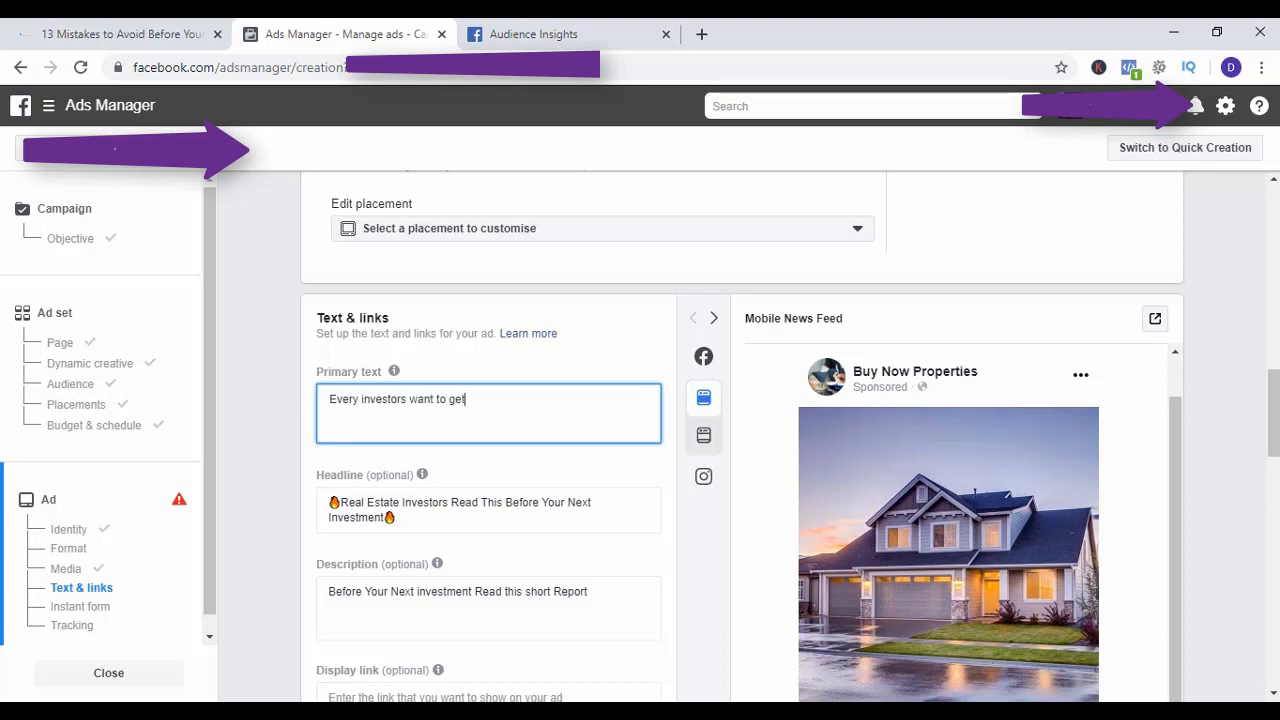
text( the best investment)
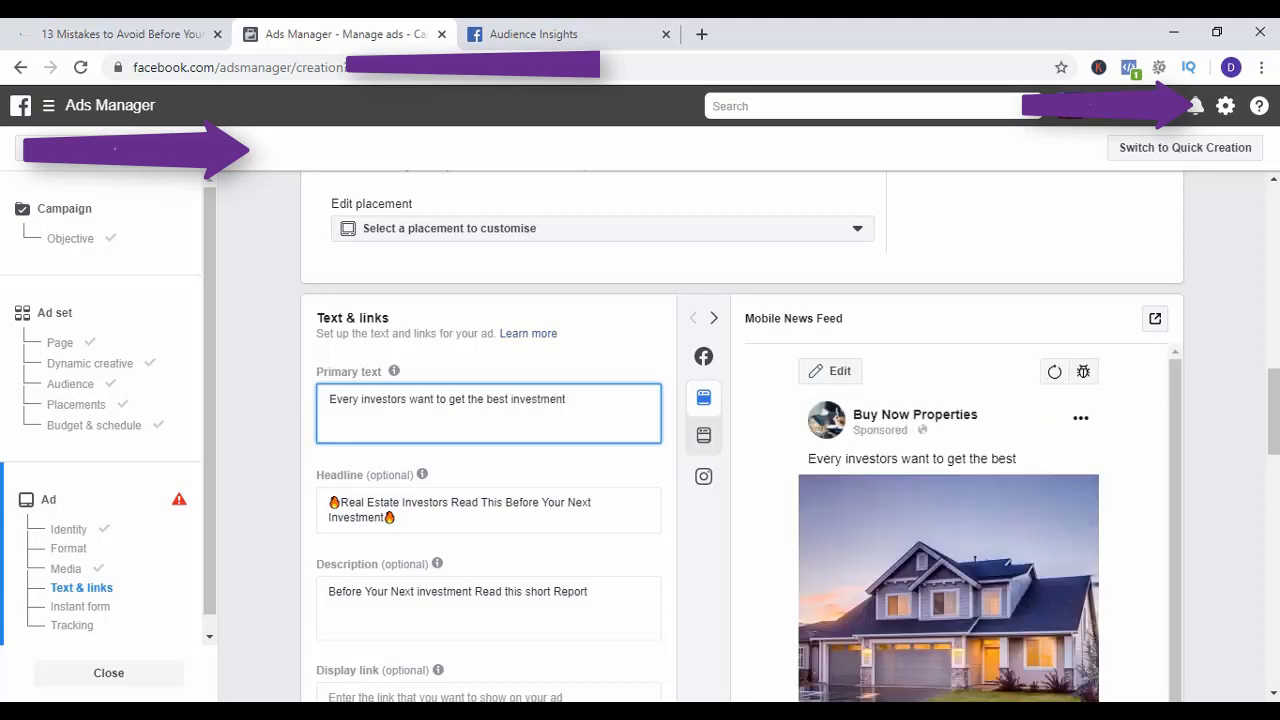
Continue the primary text with "and it will not be nice to be embarrassed", correcting the spelling of the last word.
text( and it wi)
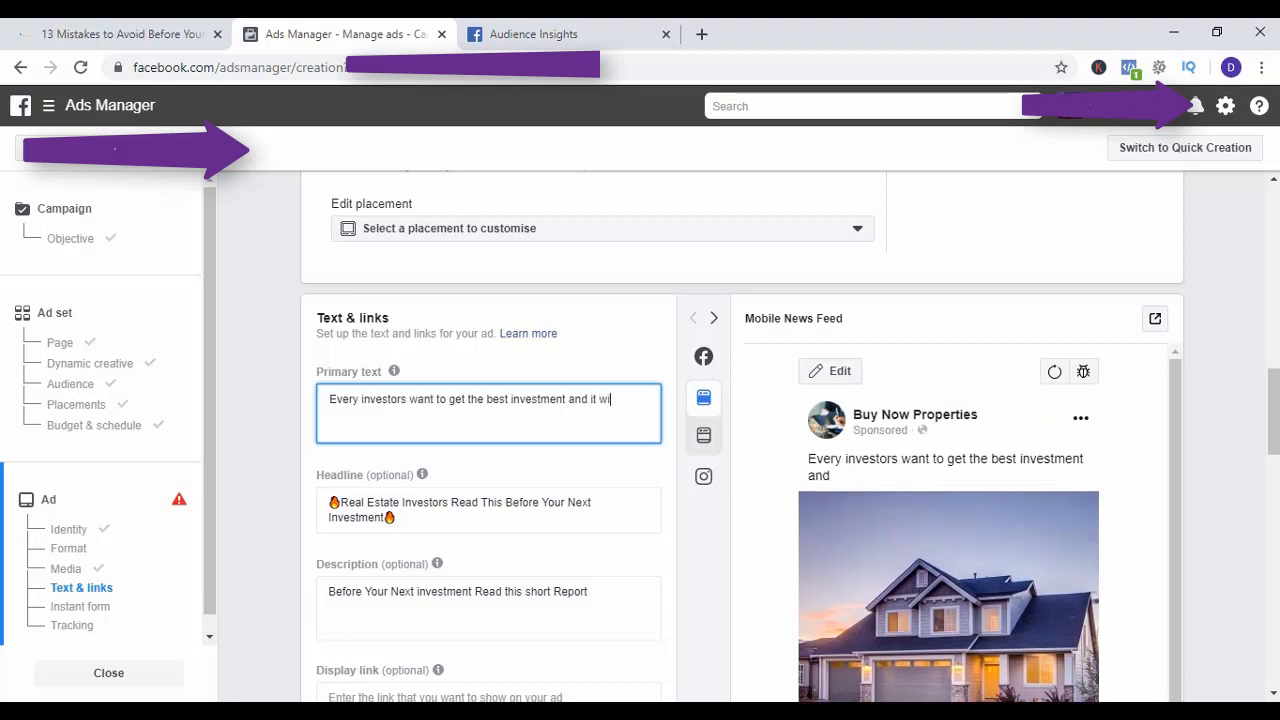
text(ll not be nice to be em)
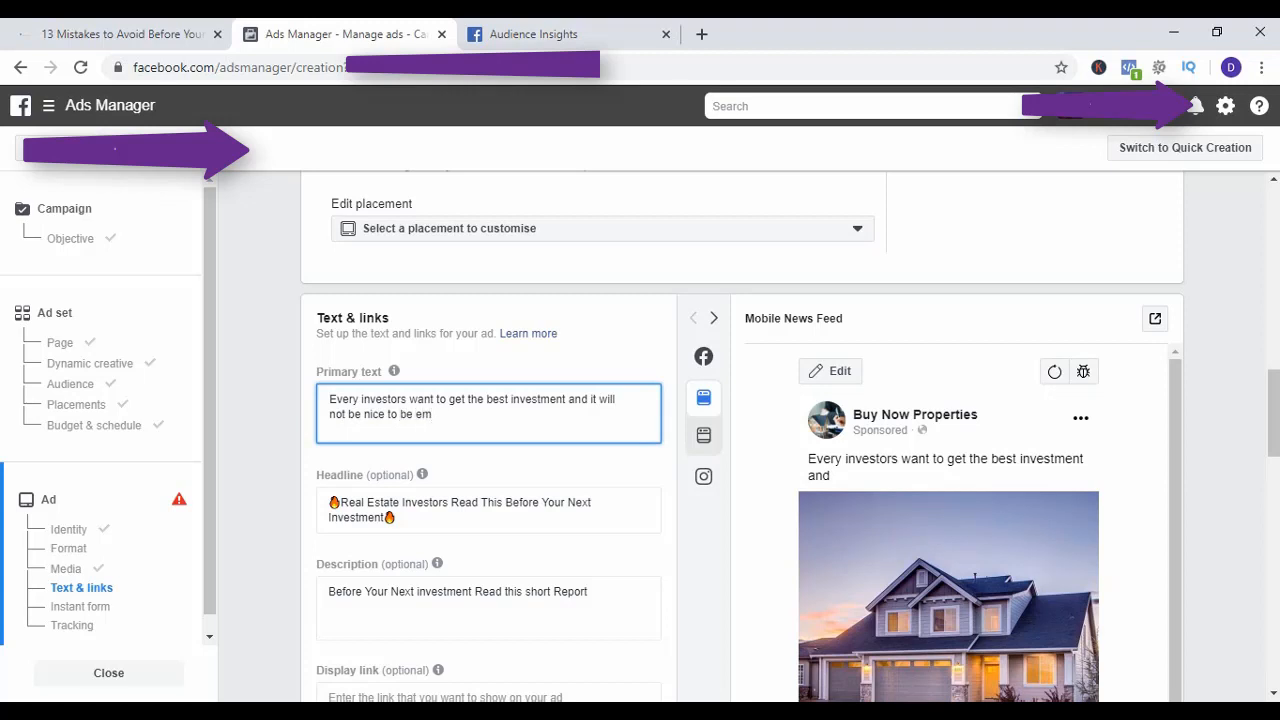
text(ab)
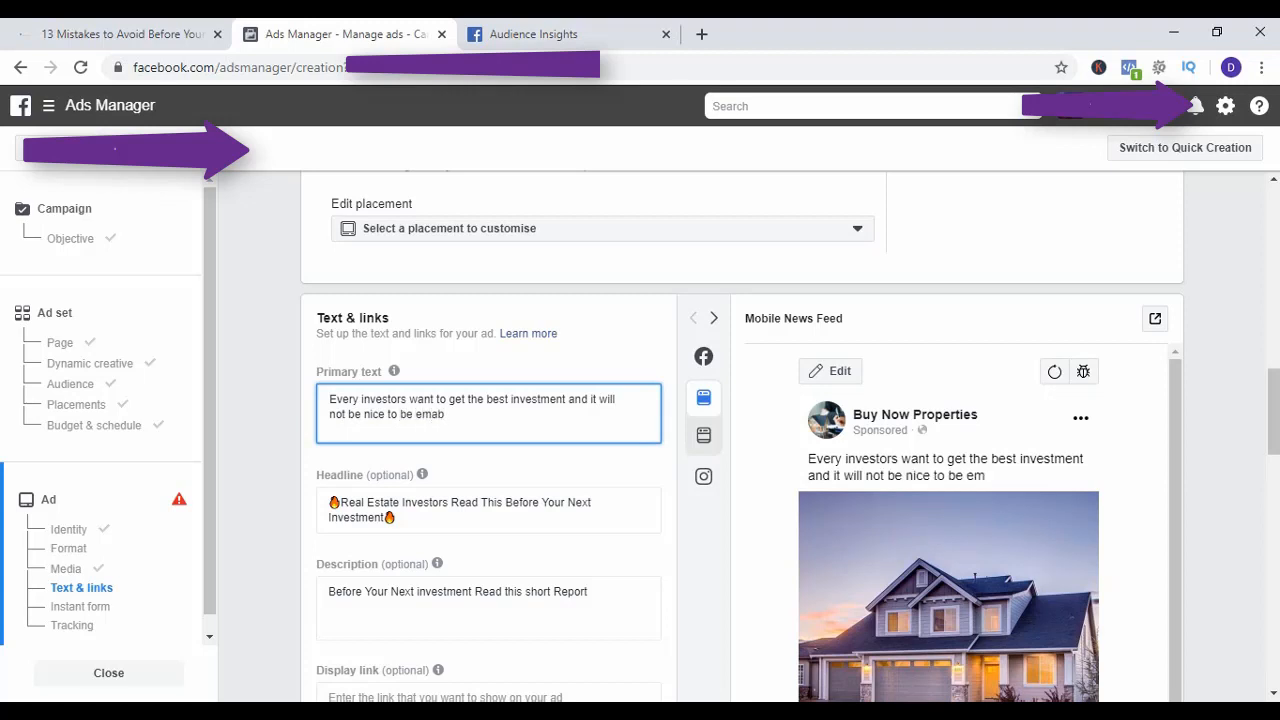
key(BackSpace)
key(BackSpace)
text(barassed)
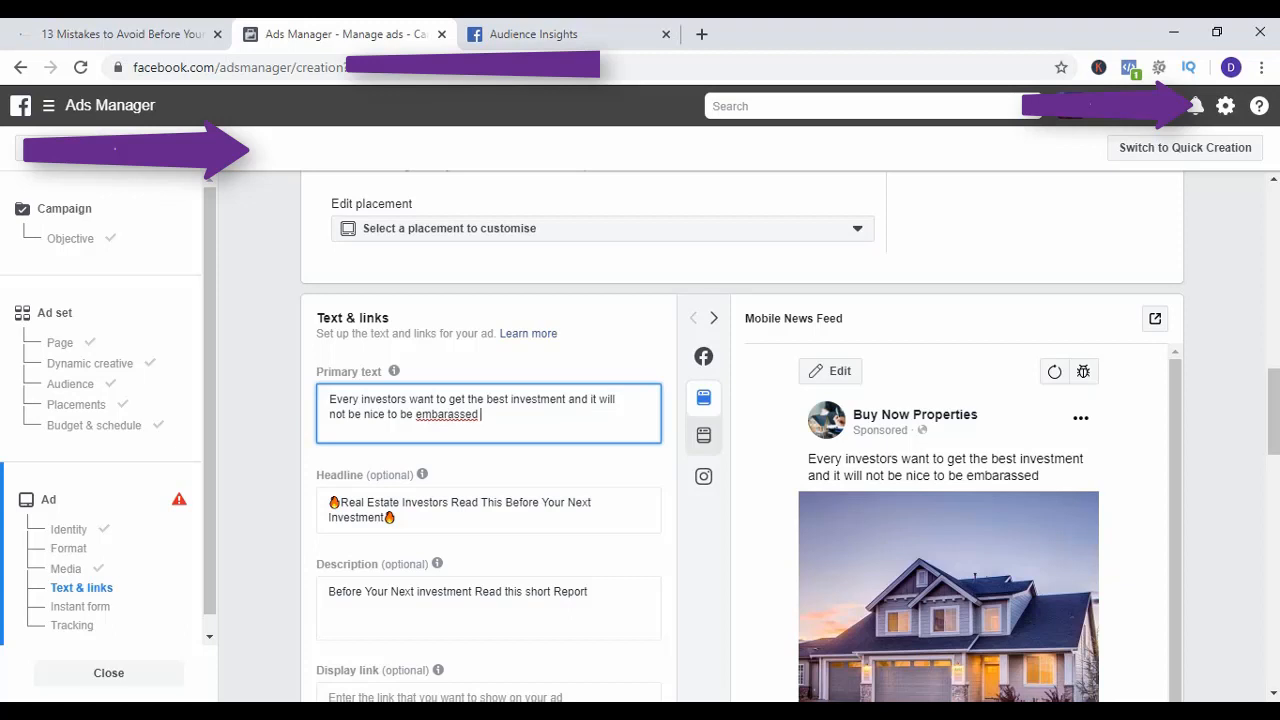
right_click(447, 414)
click(508, 430)
Continue the ad's primary text with "if you later find out that there are some issues".
text(if you )
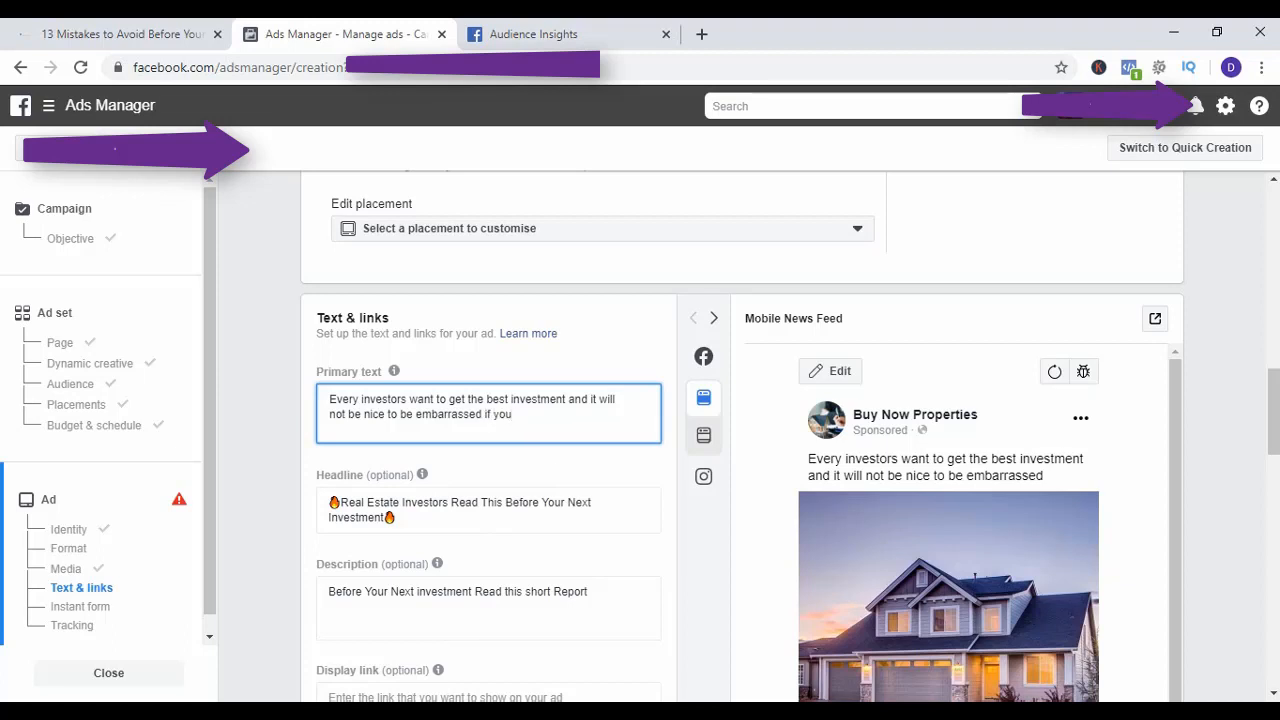
text(later fl)
text(nd out y)
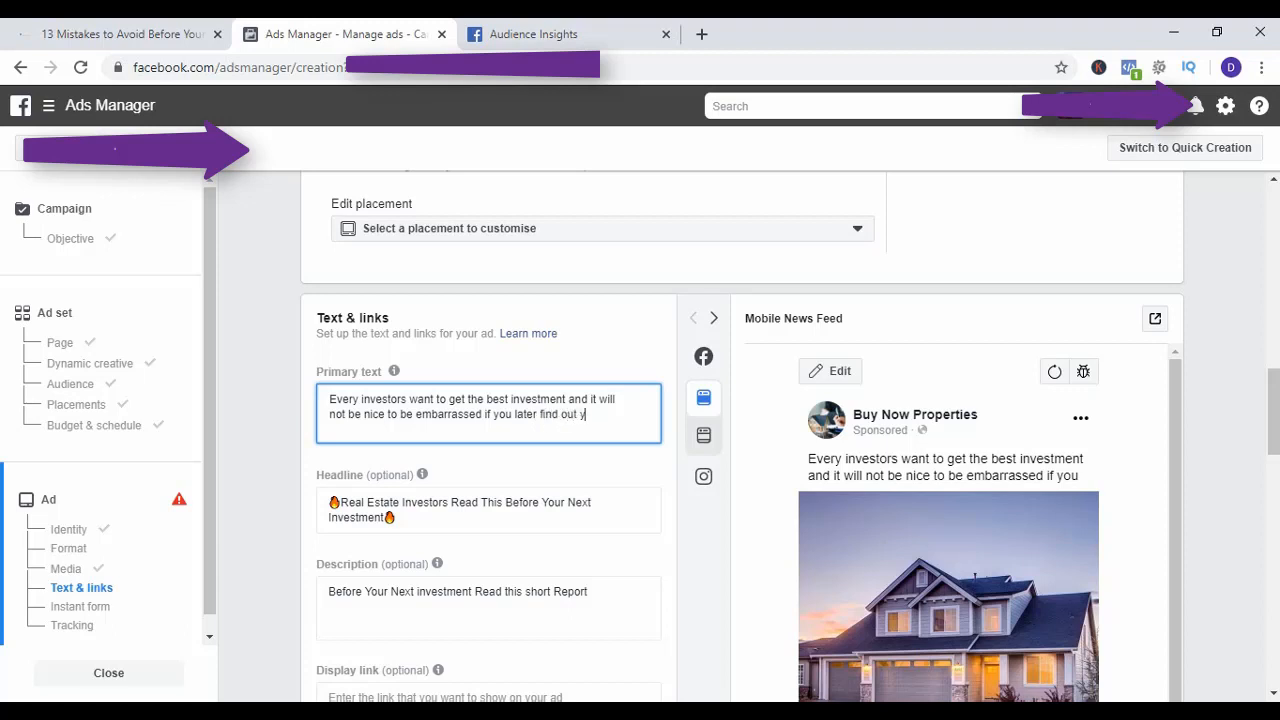
key(BackSpace)
text(tha)
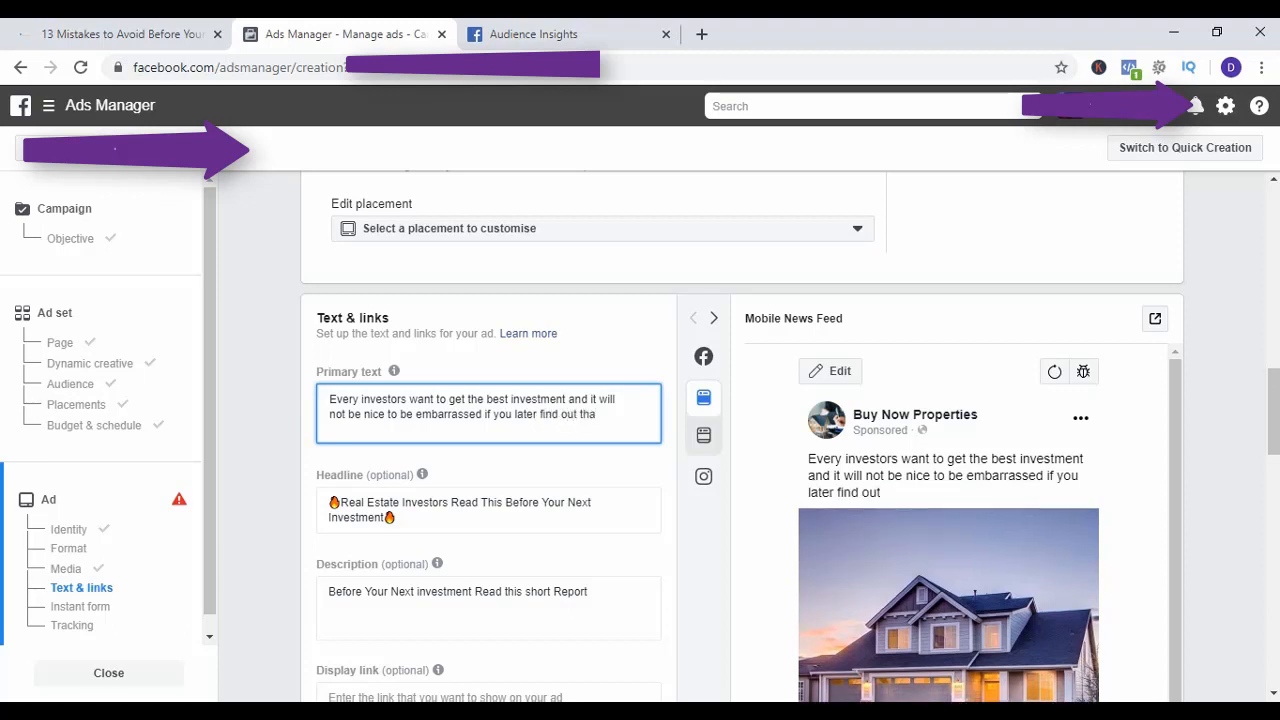
text(t there are so)
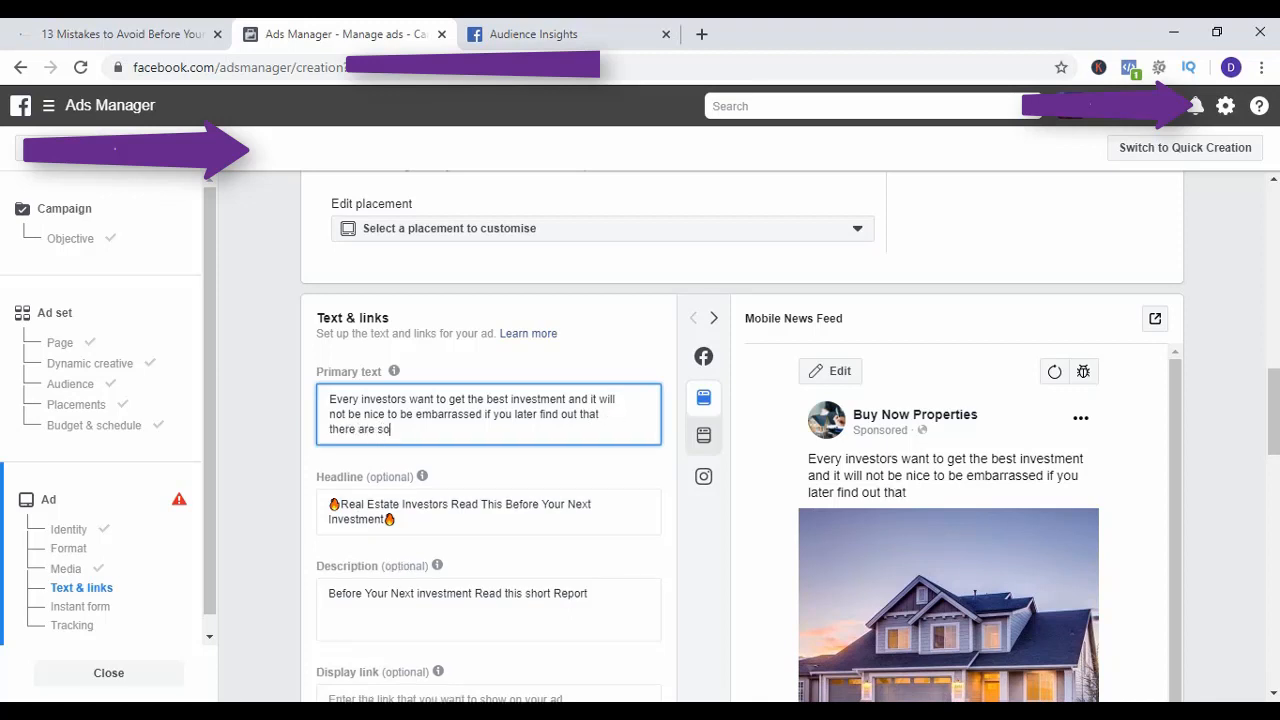
text(me issues )
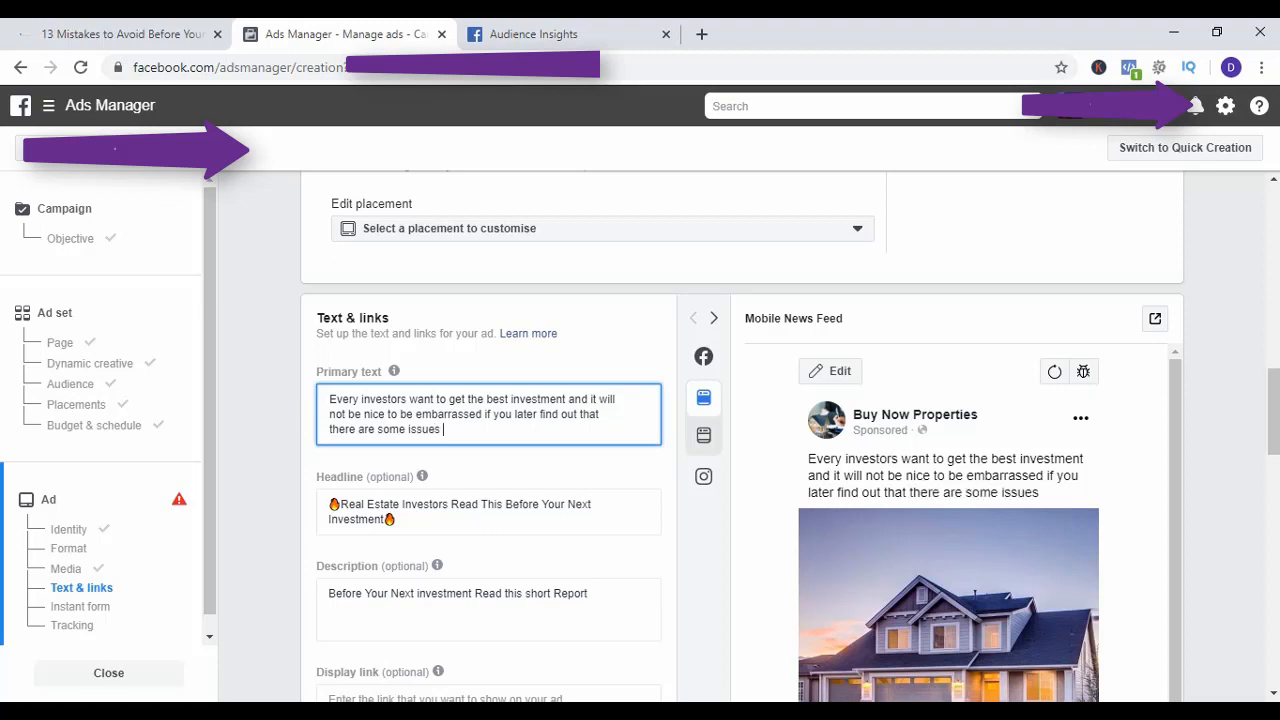
Finish the primary text sentence with "on the properties you invest your money in", correcting the spelling of "properties".
text(on the proe)
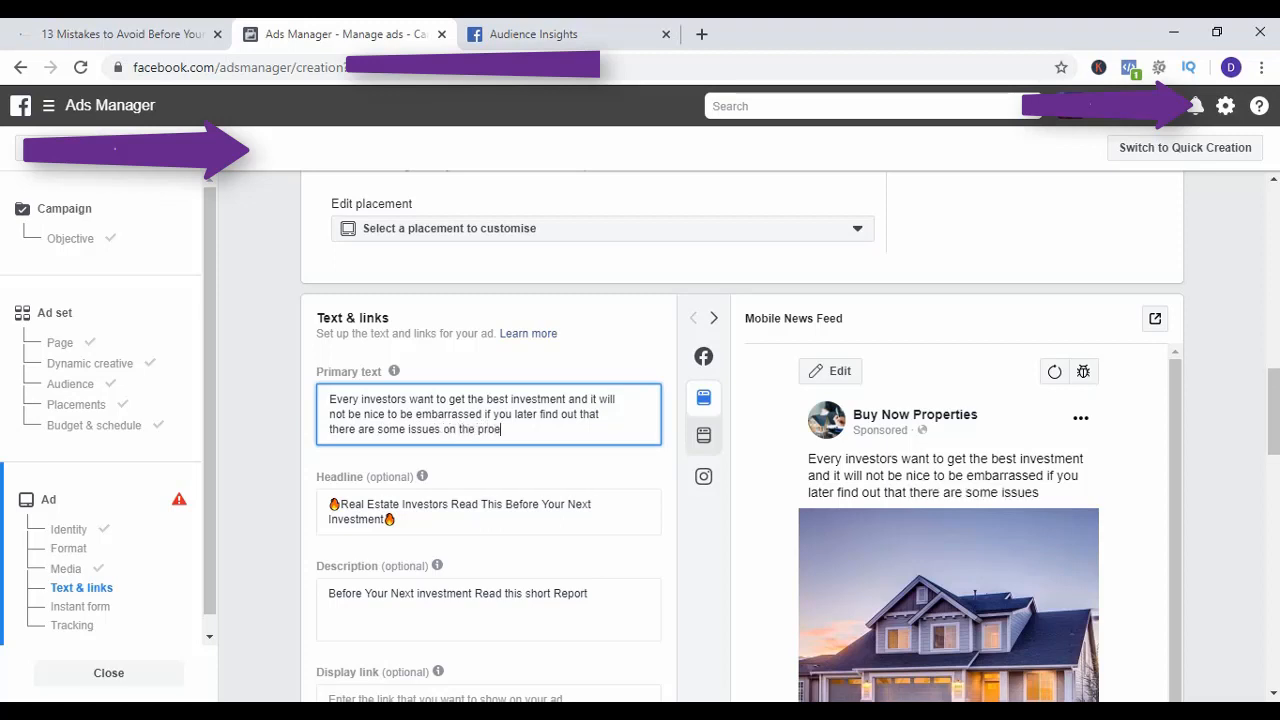
text(rties yo)
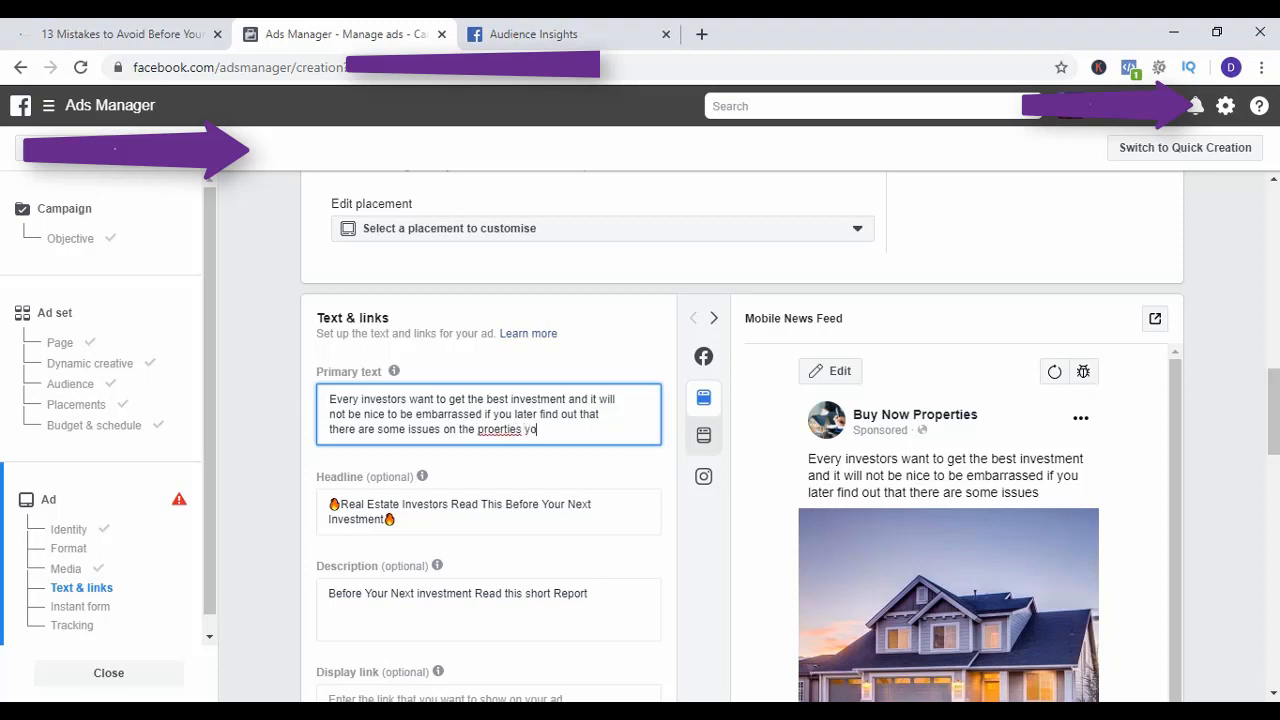
text(u even)
key(BackSpace)
key(BackSpace)
key(BackSpace)
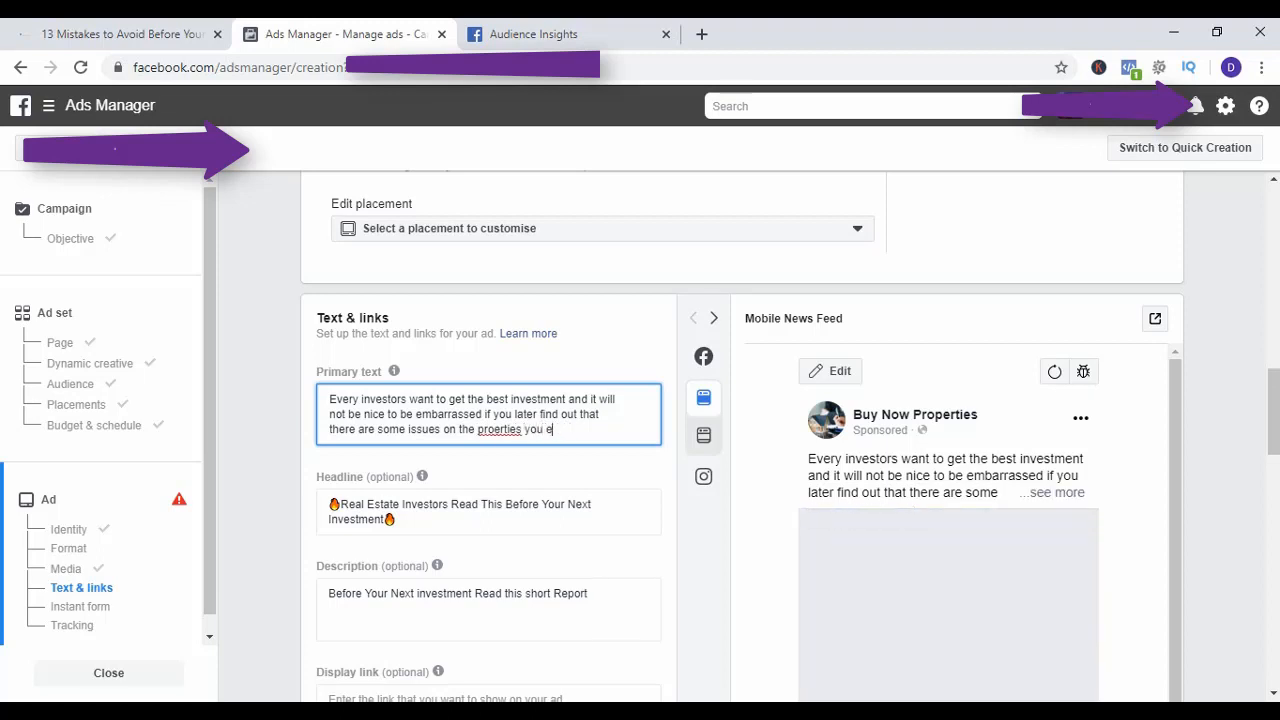
key(BackSpace)
text(invest)
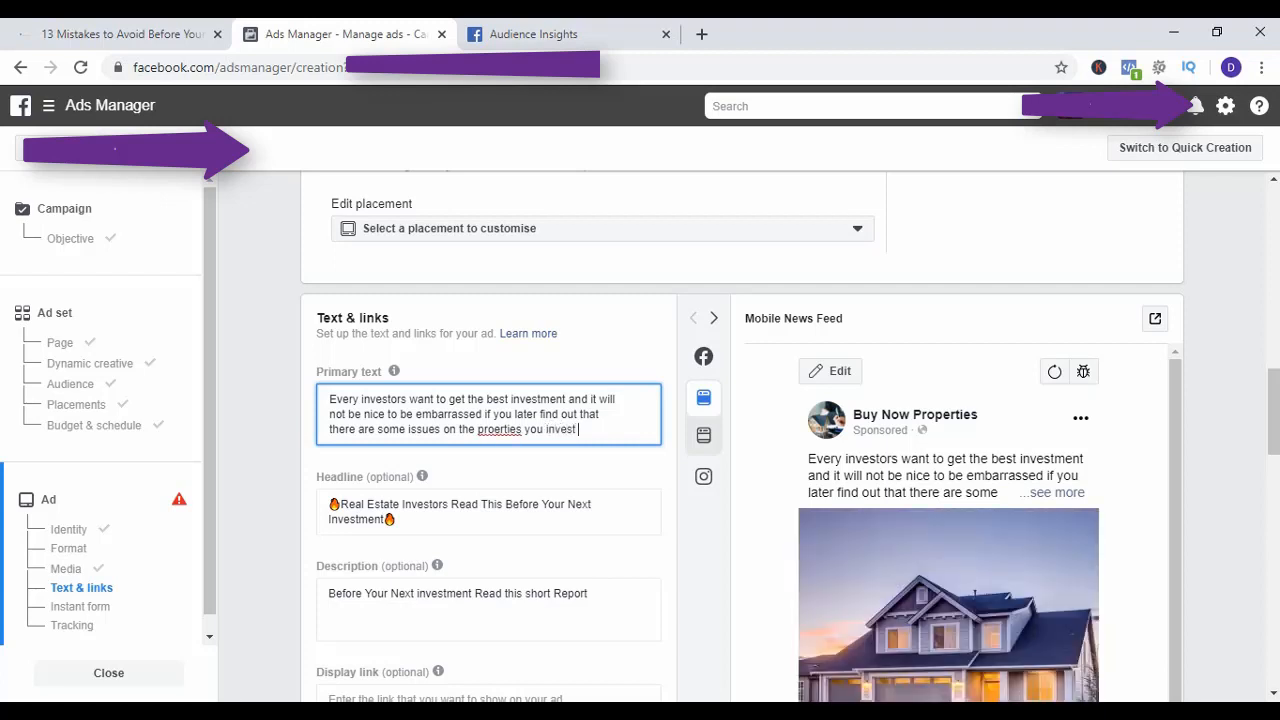
text( your money i)
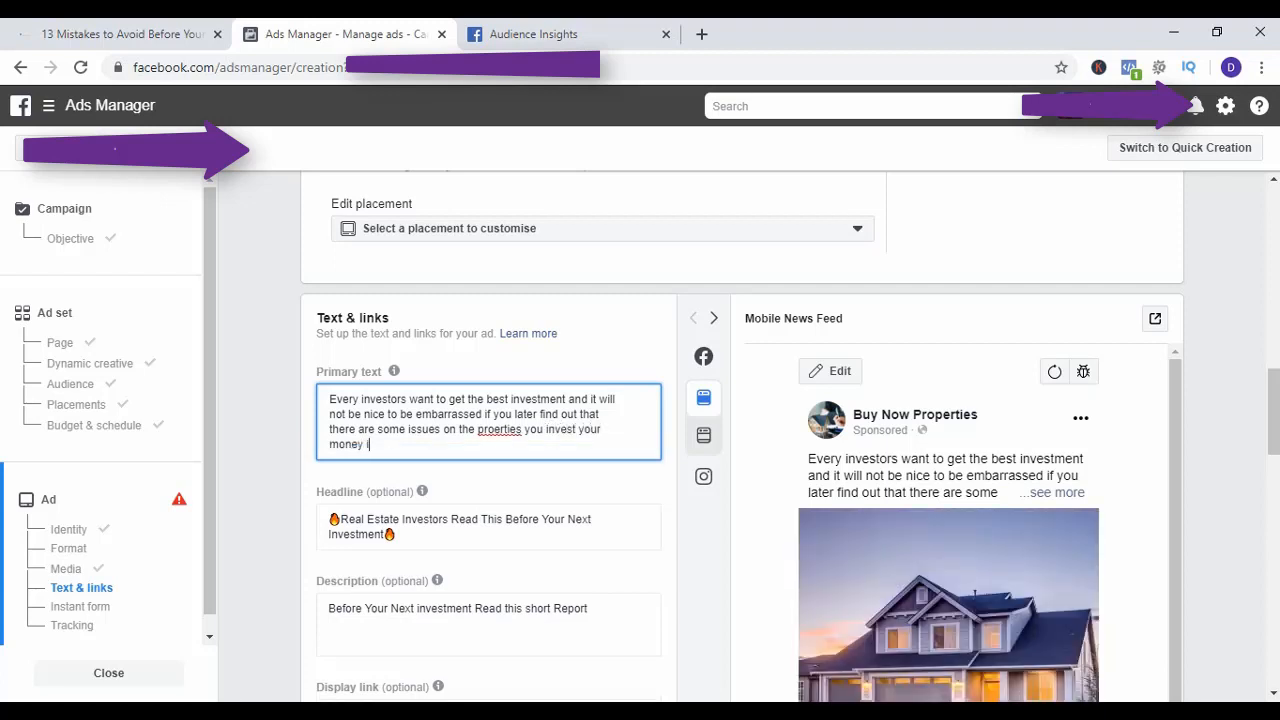
text(n)
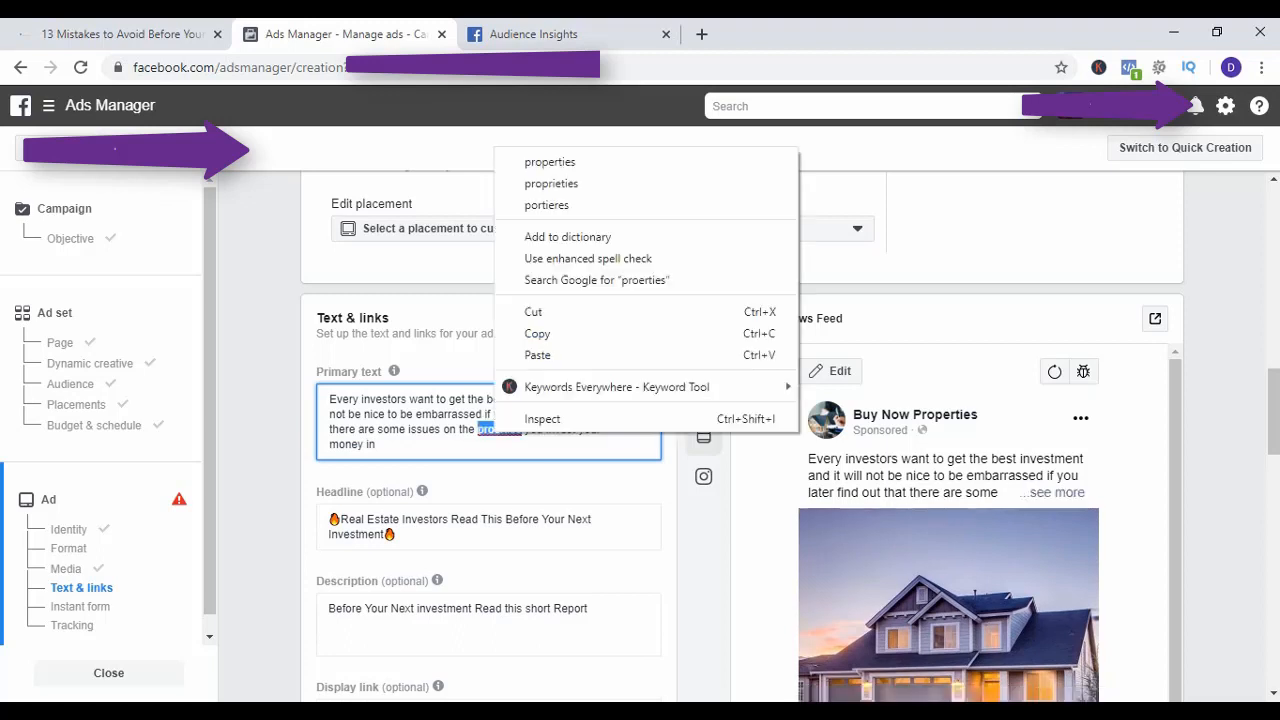
right_click(494, 429)
click(550, 162)
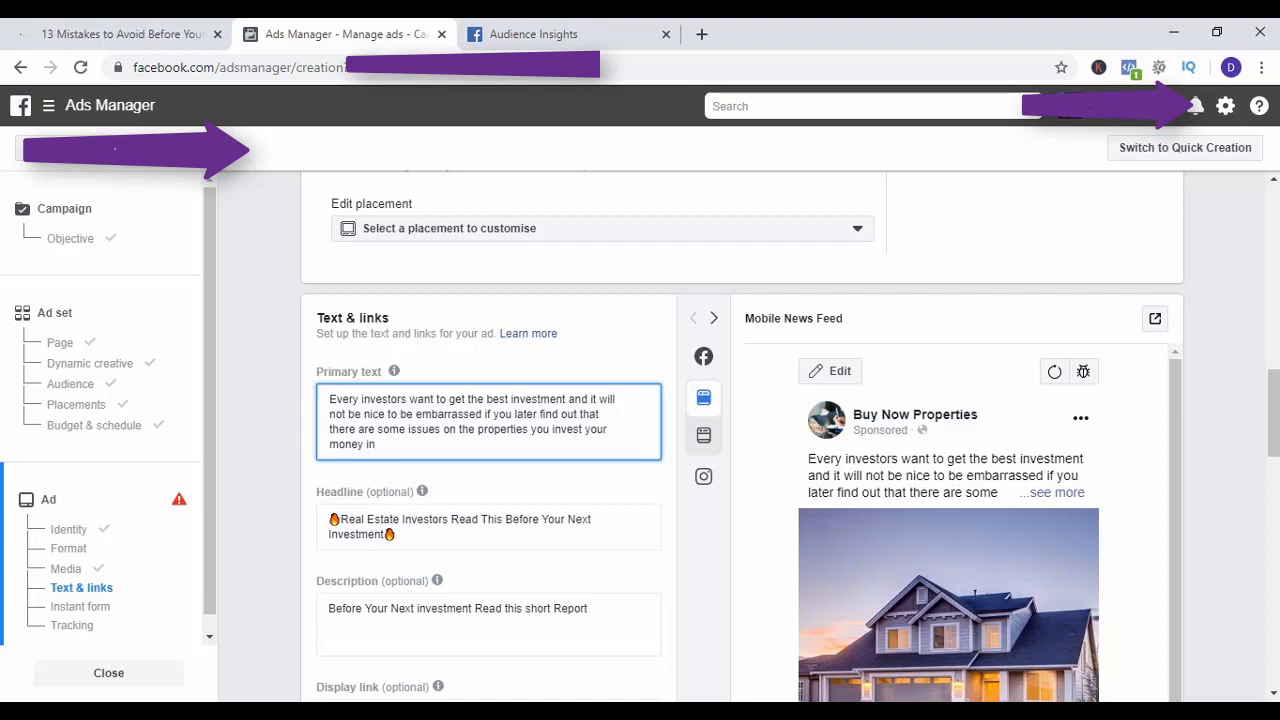
Copy the web address of the "13 Mistakes to Avoid" landing page, seomysocialmedia.com/investors/.
scroll(490, 436, up, 1)
scroll(490, 436, down, 3)
scroll(742, 436, down, 5)
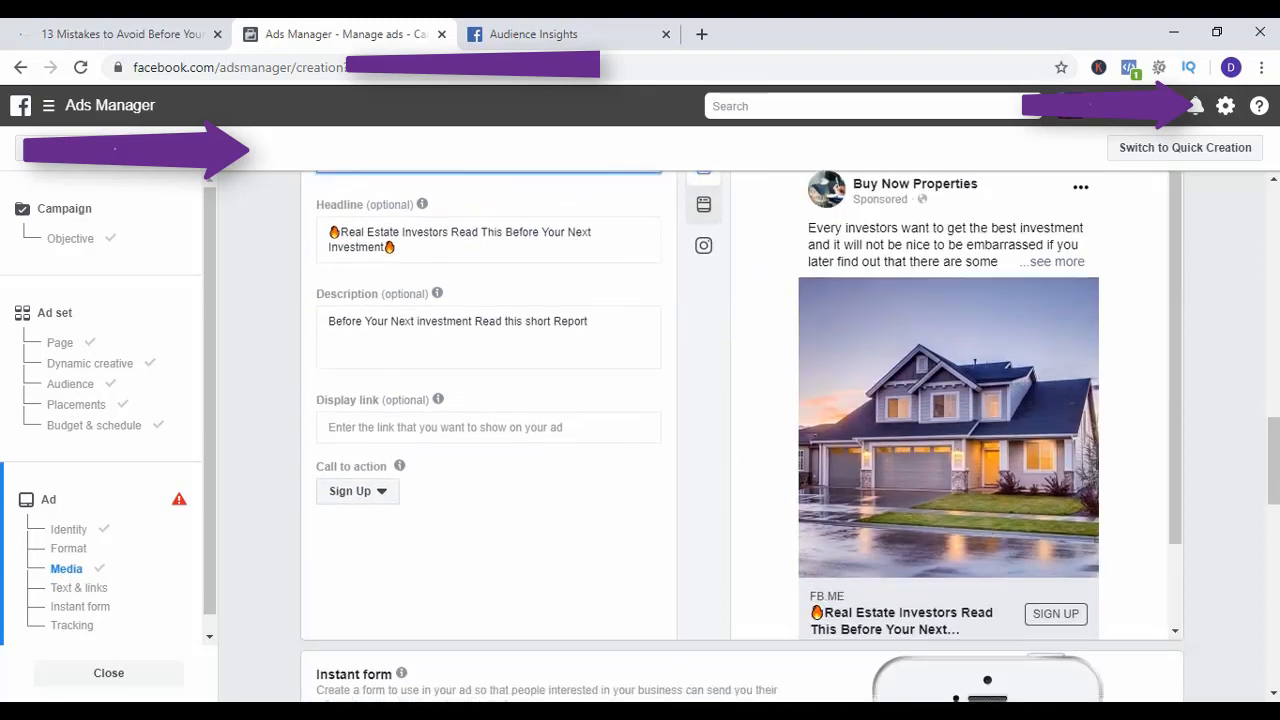
scroll(742, 436, up, 4)
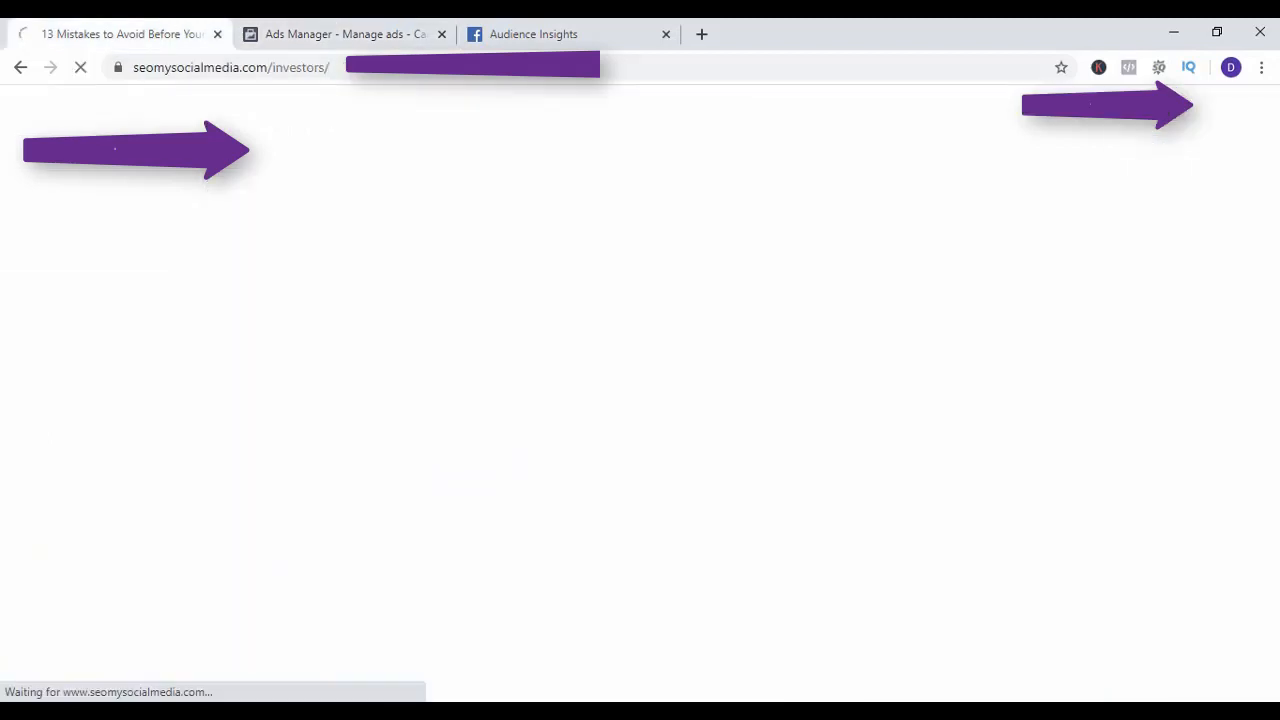
click(238, 67)
key(ctrl+c)
right_click(238, 67)
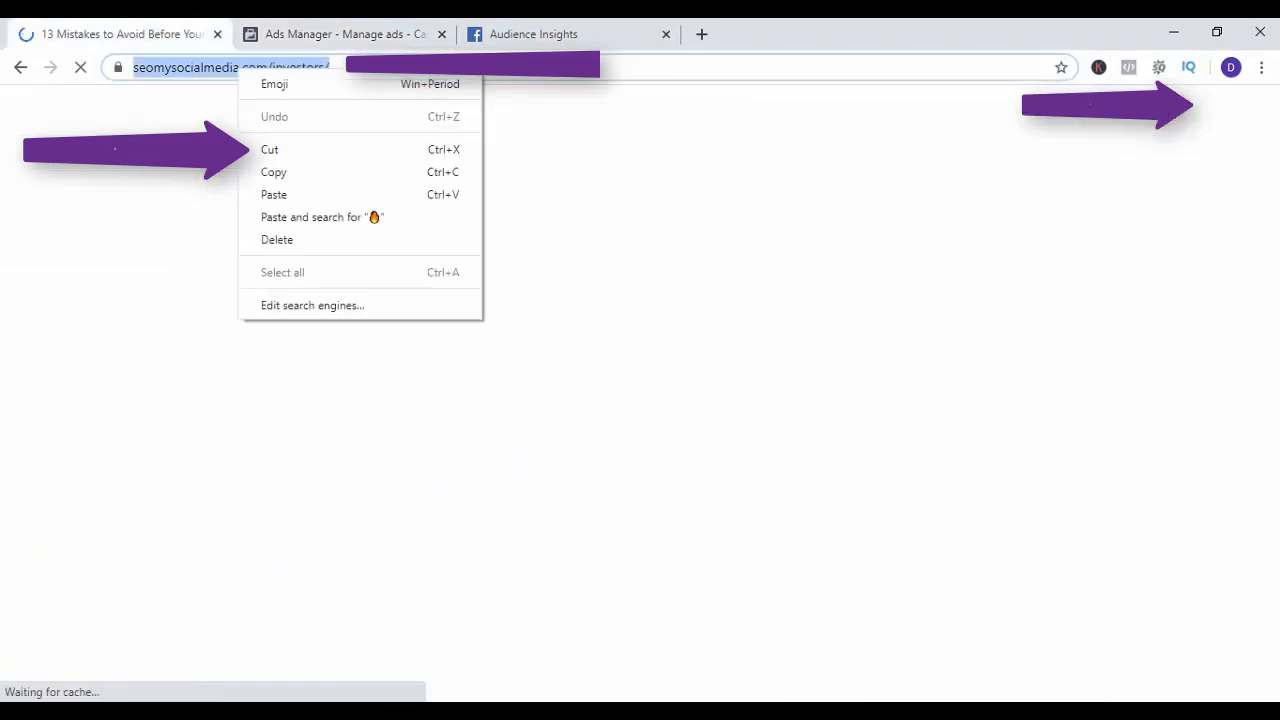
click(262, 171)
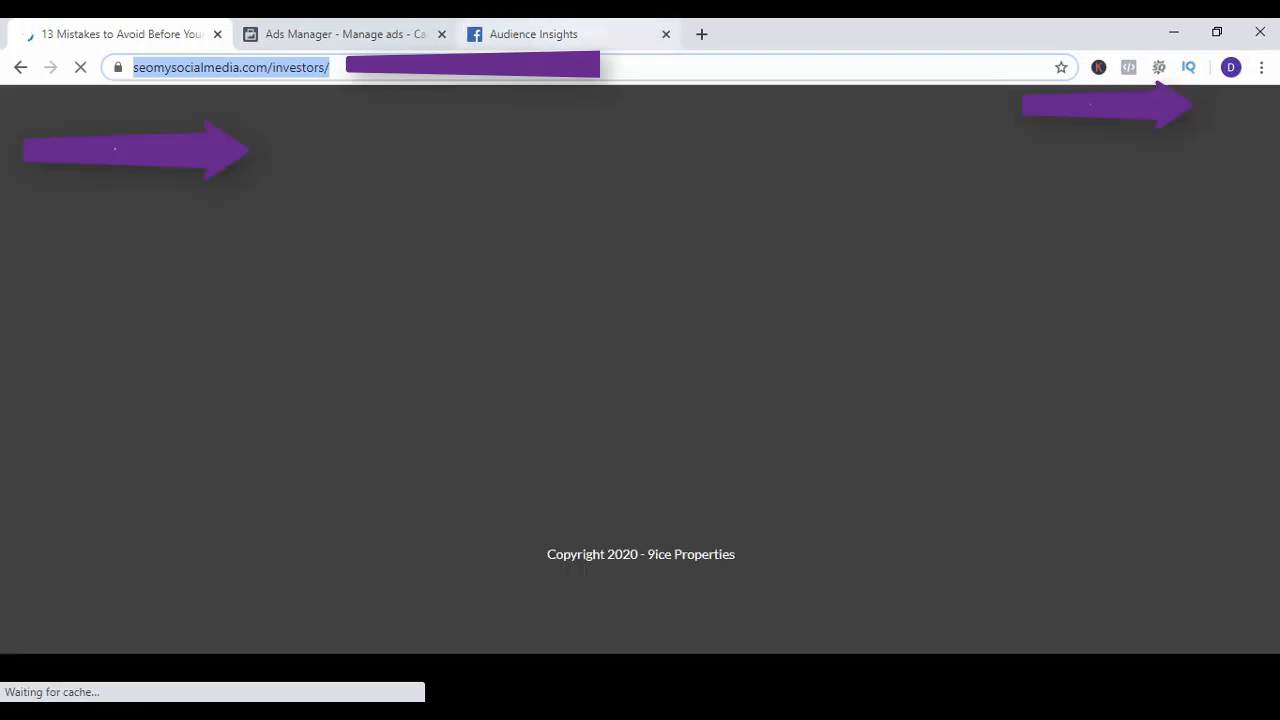
click(533, 34)
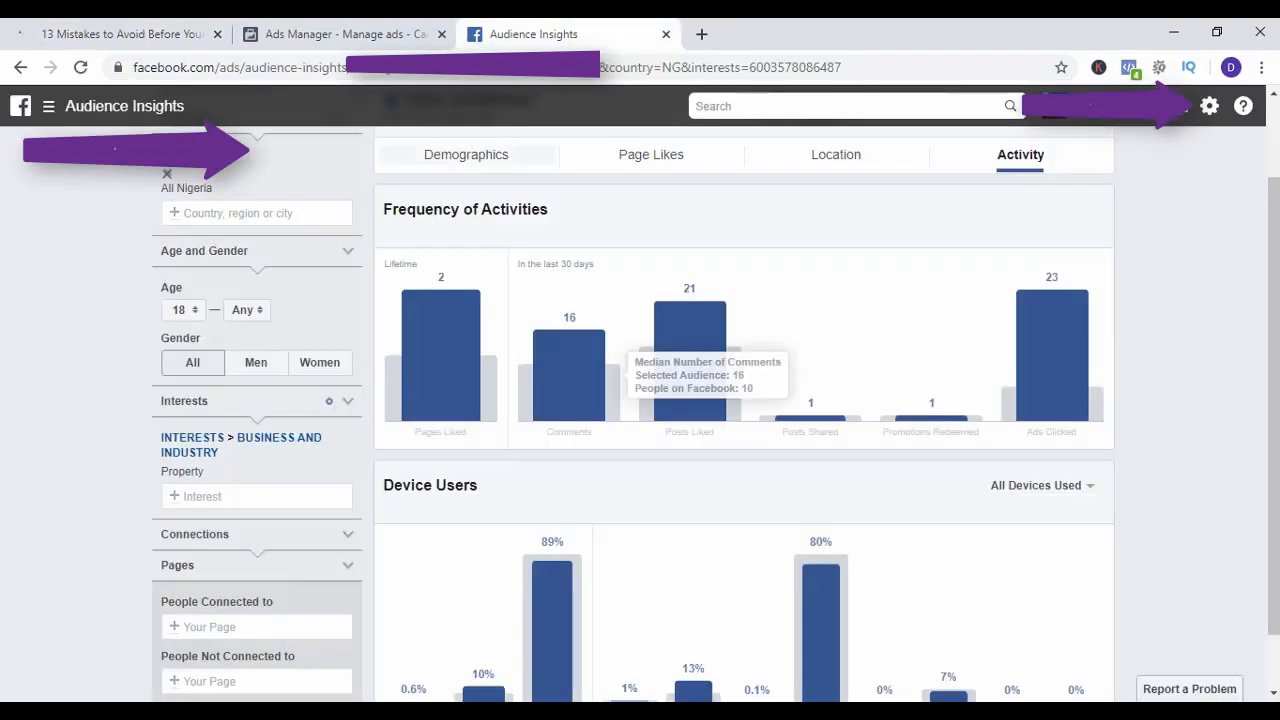
click(345, 34)
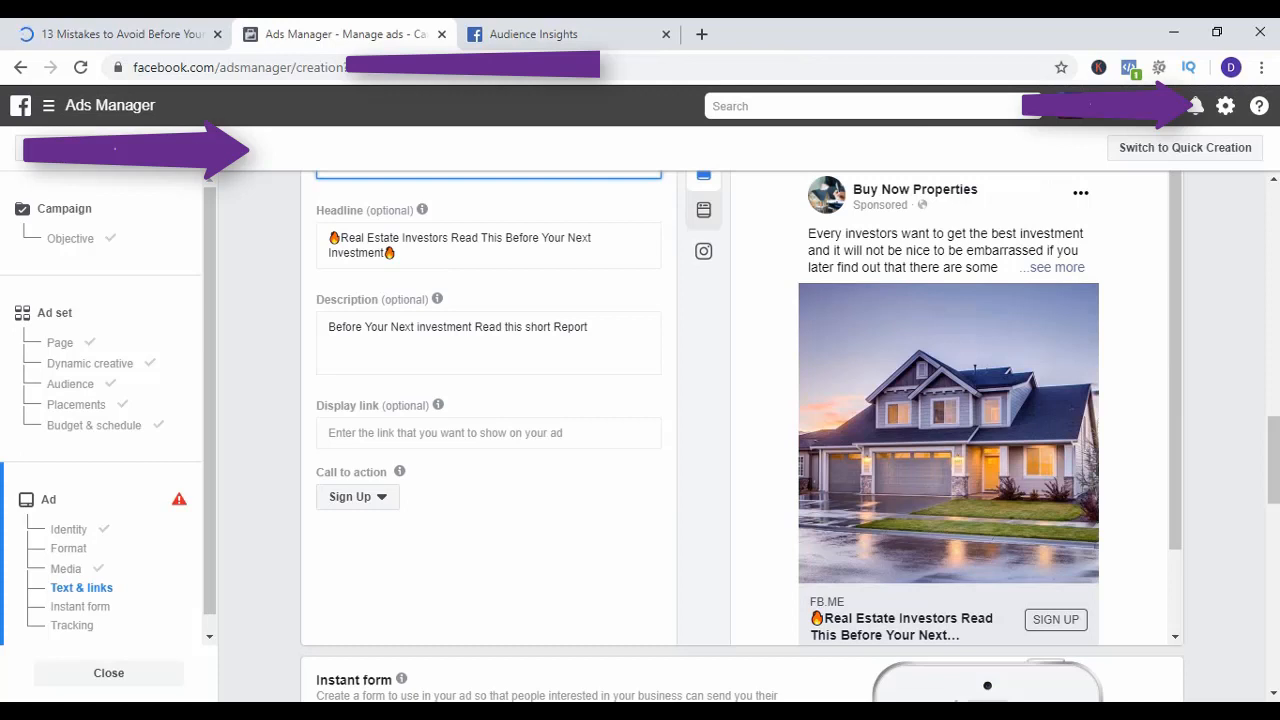
click(488, 433)
key(ctrl+v)
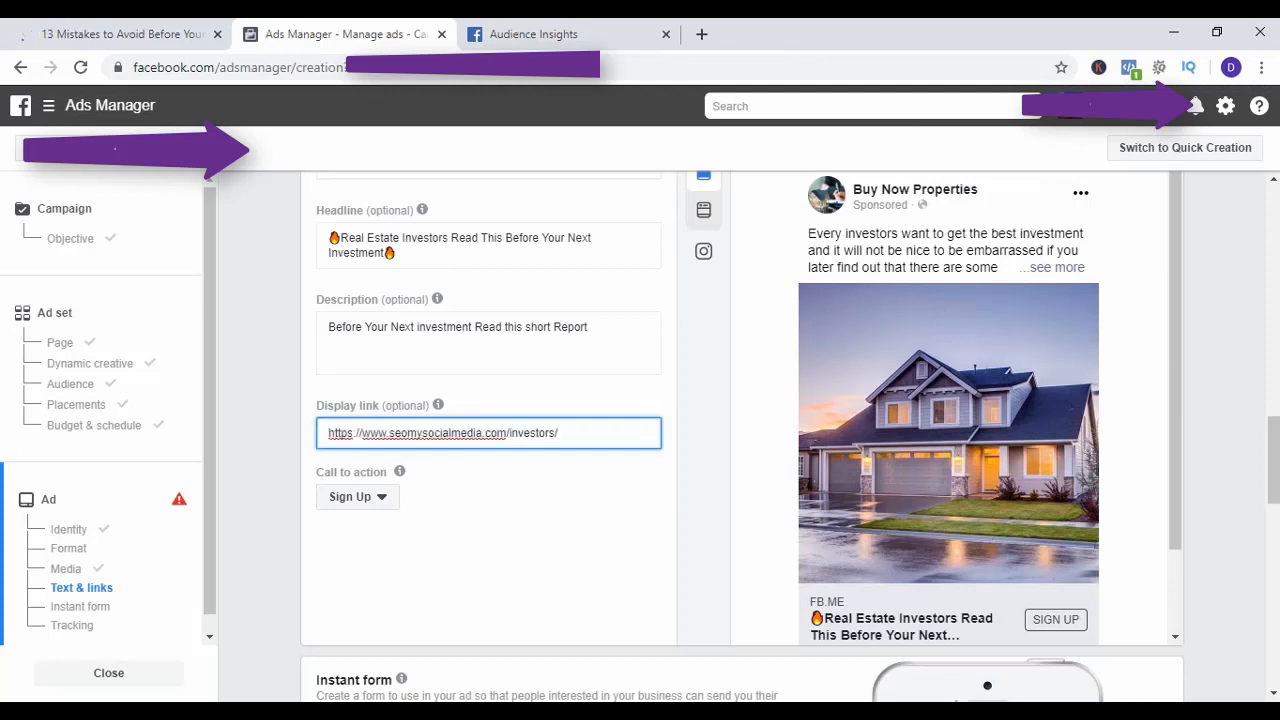
click(488, 568)
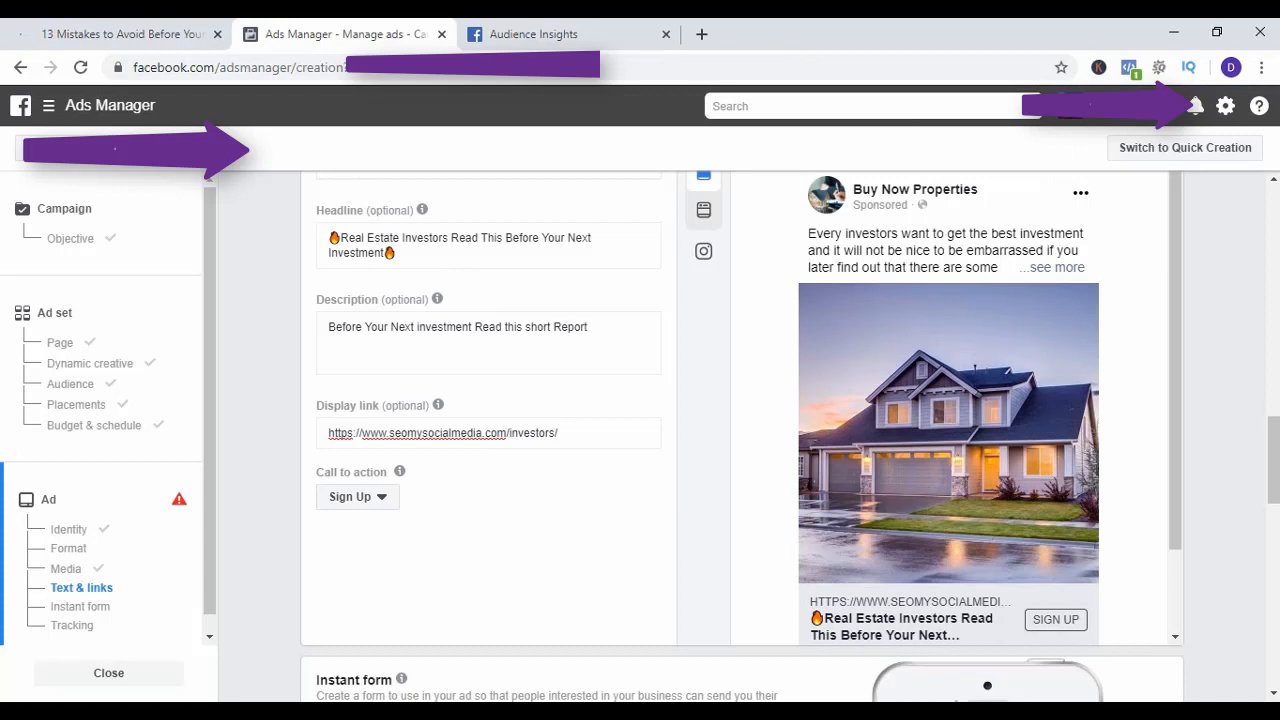
click(357, 496)
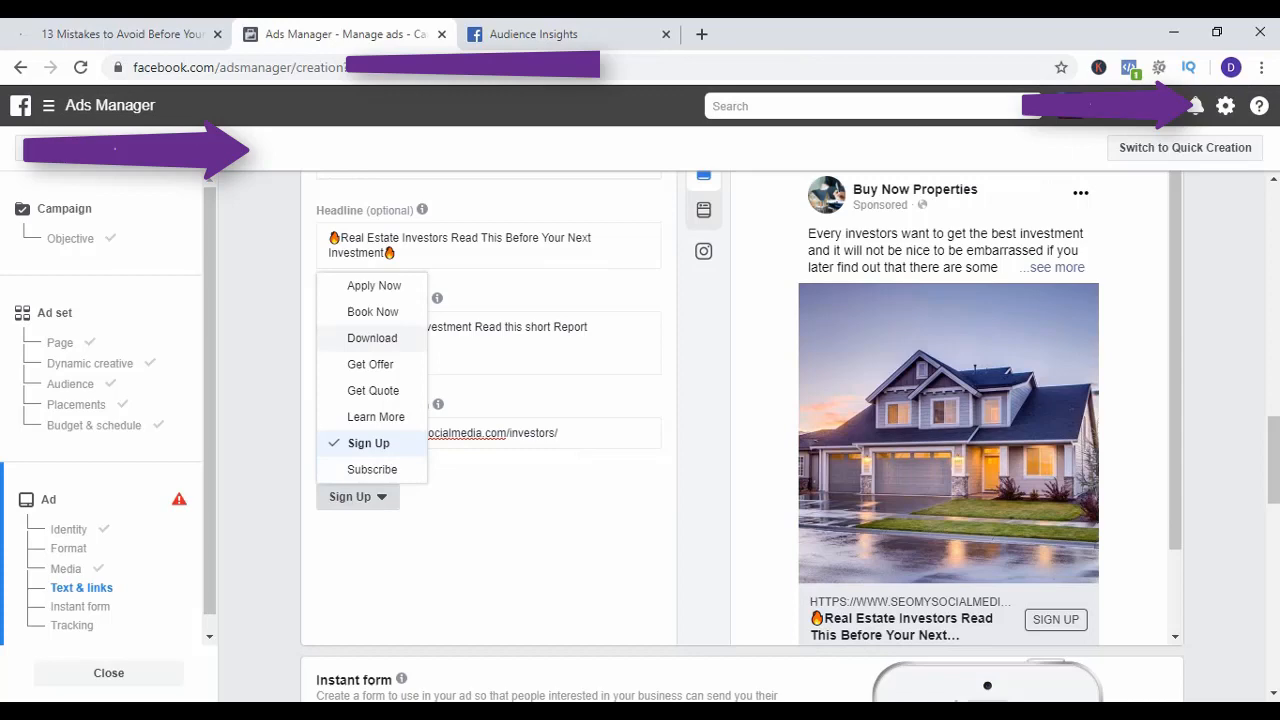
click(372, 338)
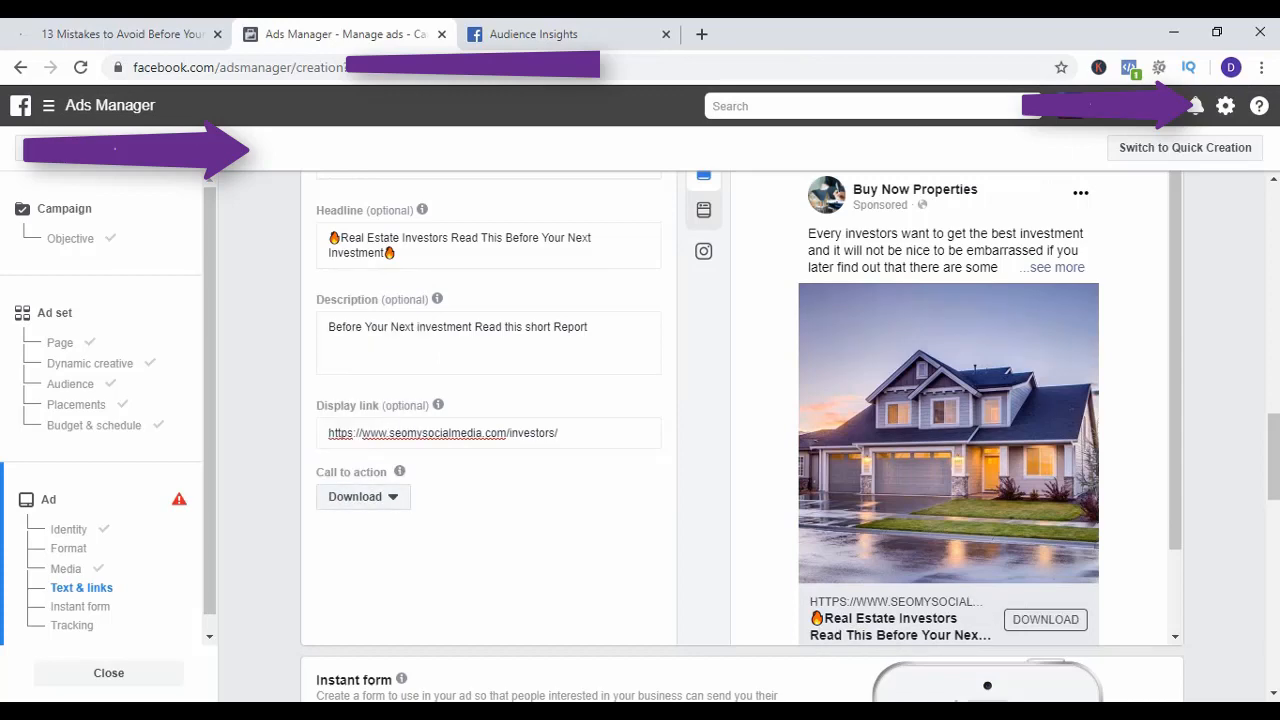
Insert a new first line reading "Free Download" above the existing primary text.
scroll(742, 436, up, 4)
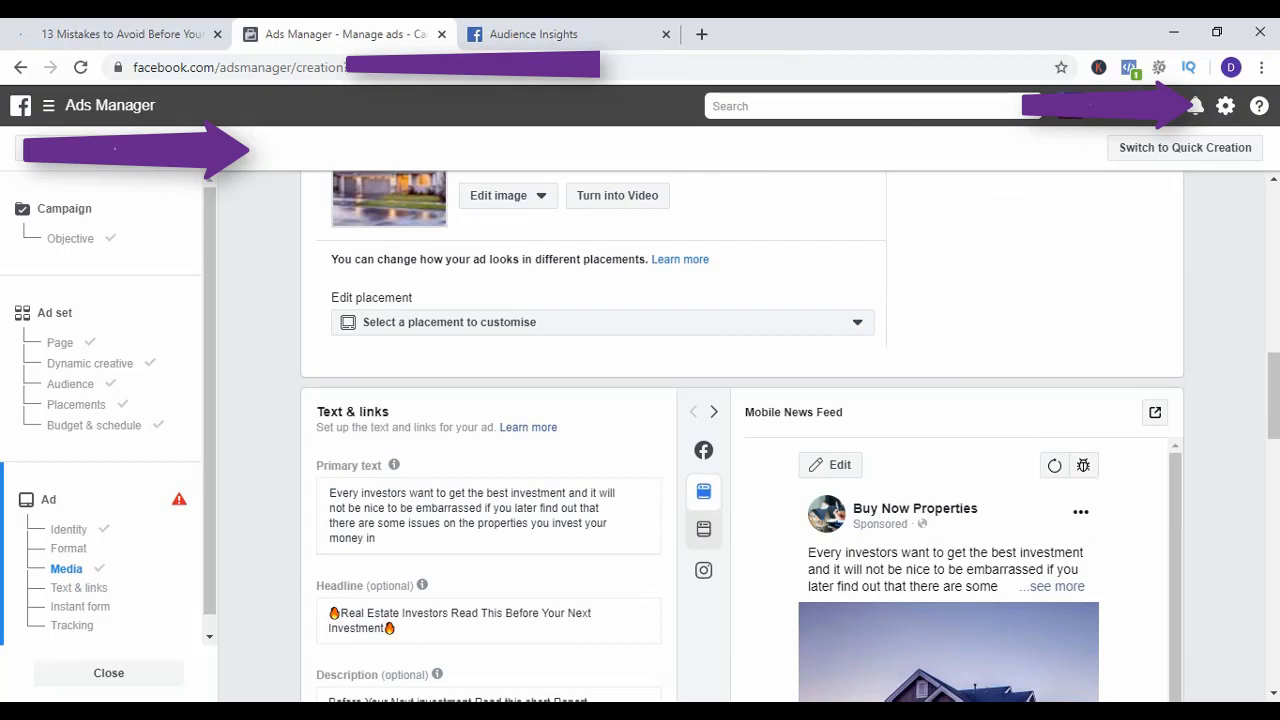
scroll(742, 436, down, 1)
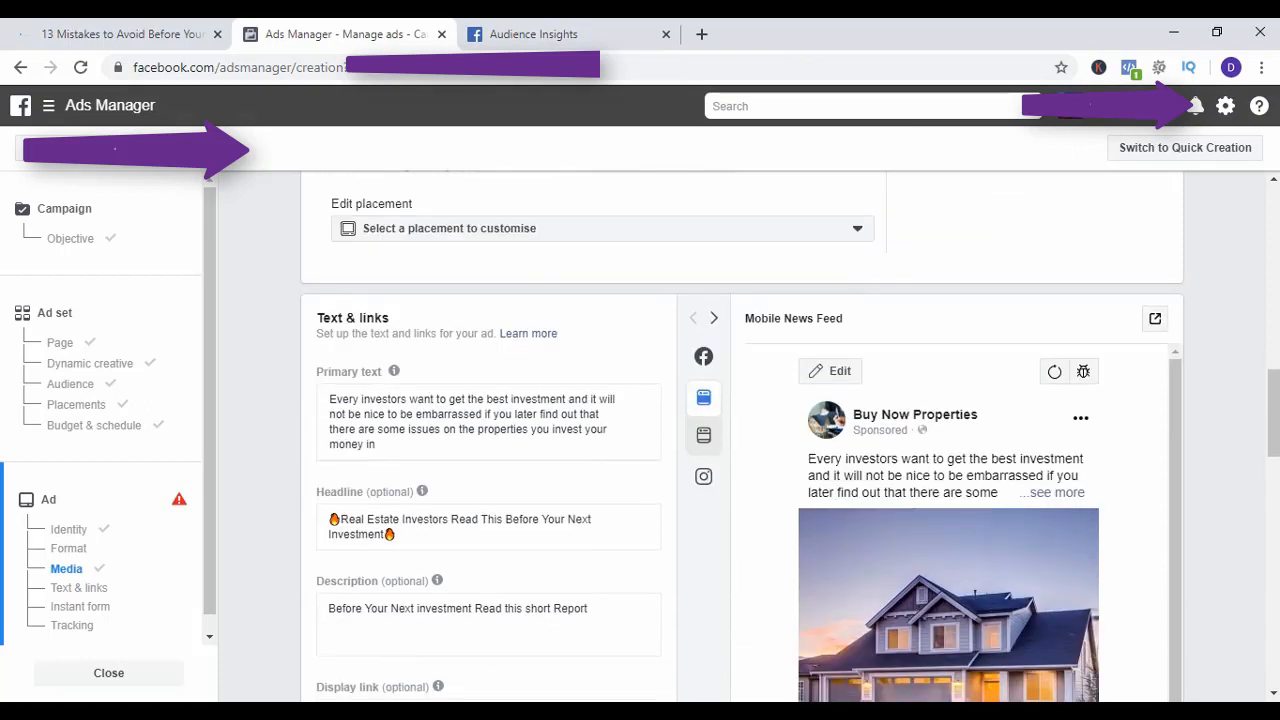
click(330, 399)
key(Return)
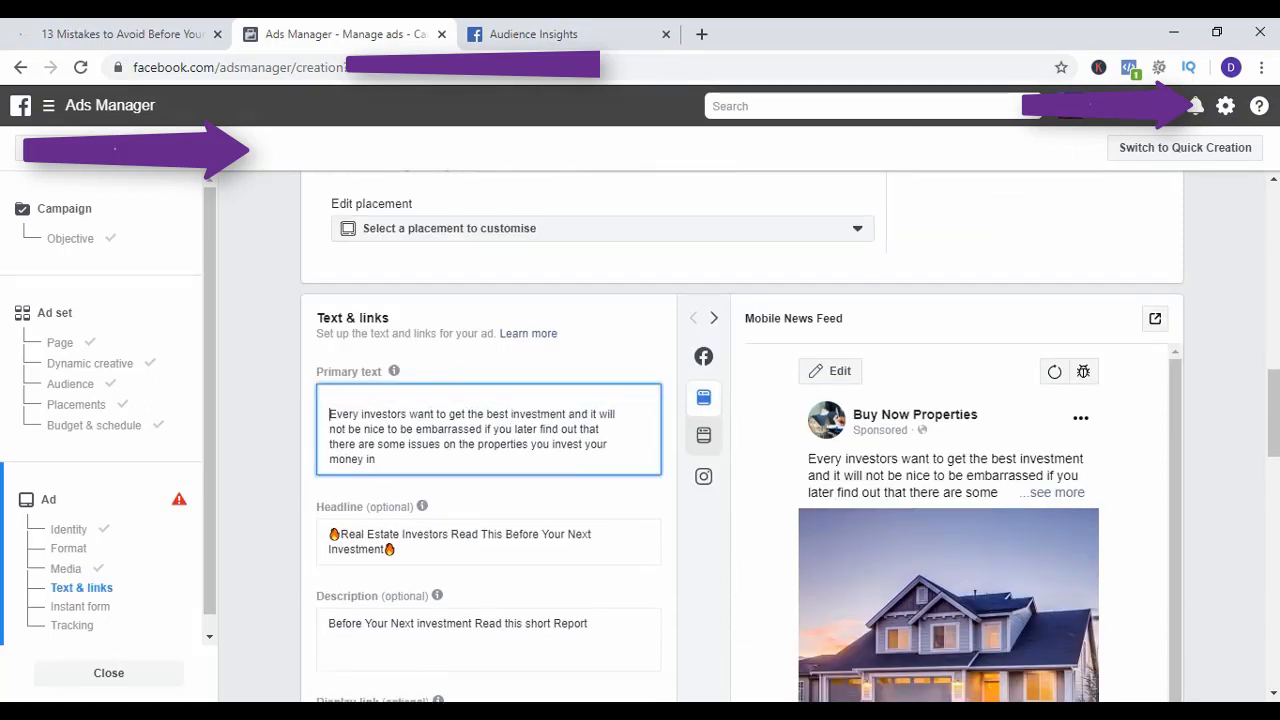
text(Free Download)
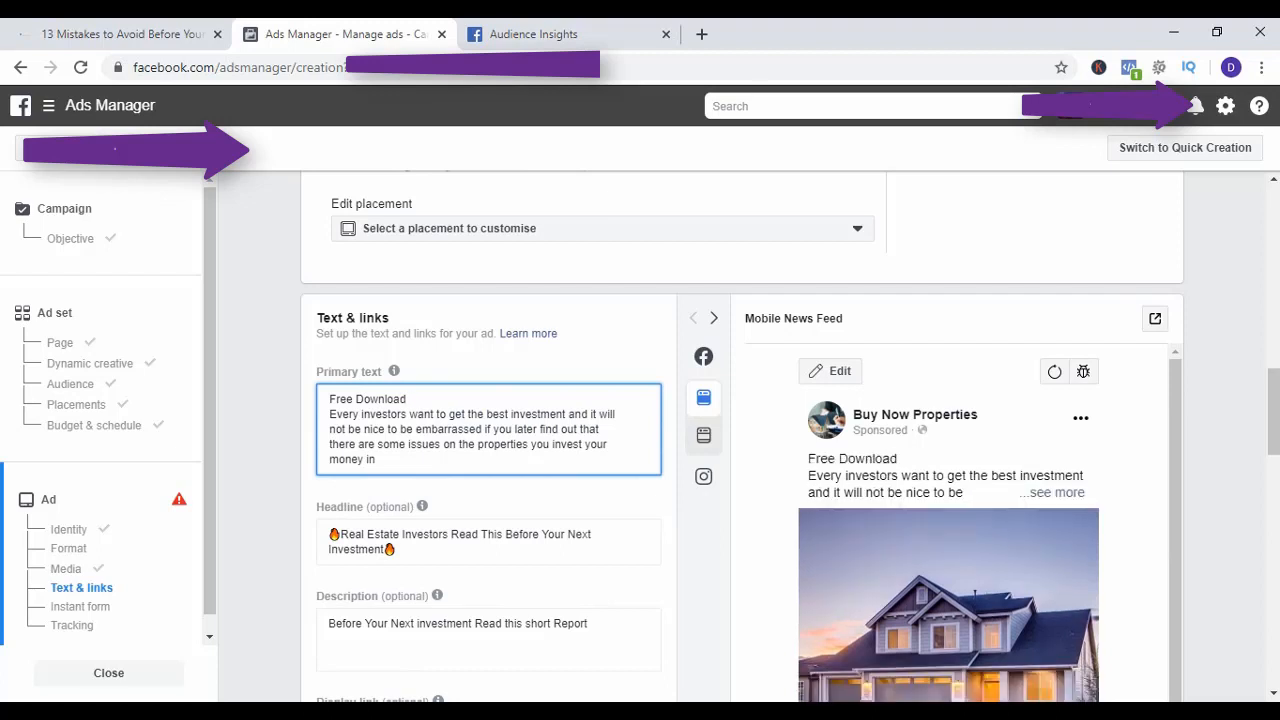
Copy the Fire emoji from Emojipedia, paste it on both sides of "Free Download" in the primary text, and add a blank line below.
key(alt+Tab)
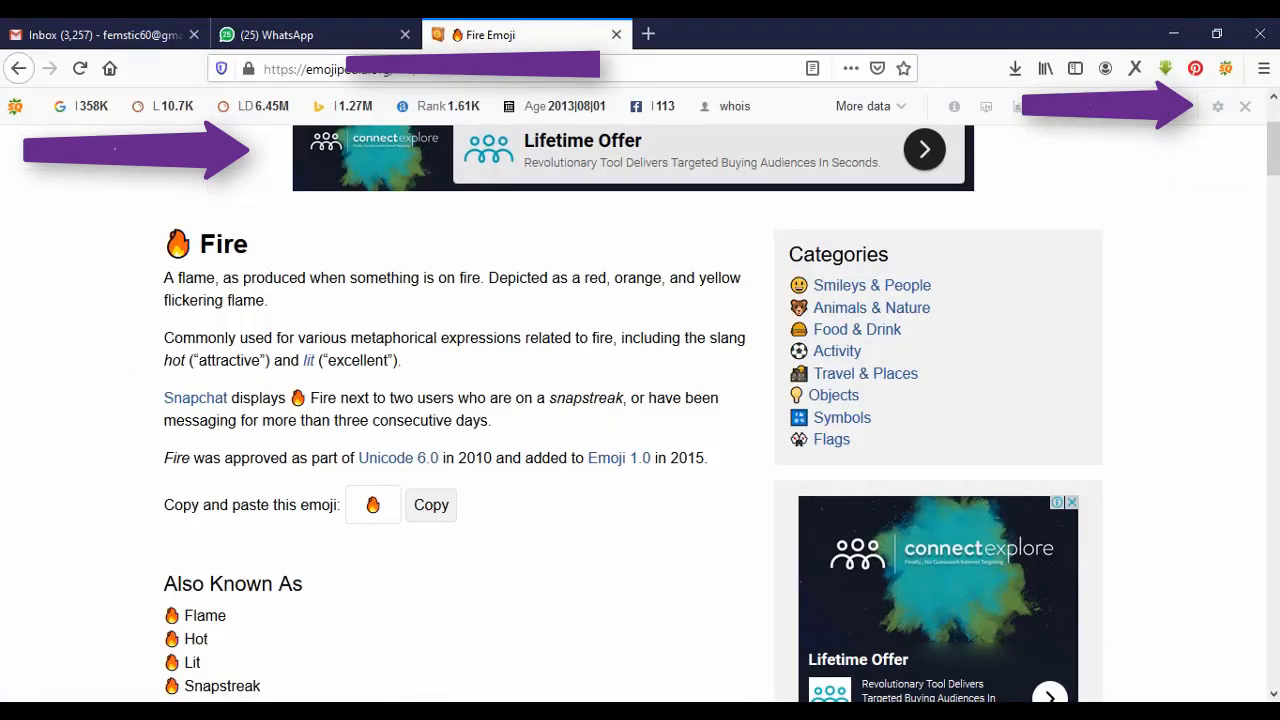
click(431, 505)
key(alt+Tab)
mouse_move(394, 371)
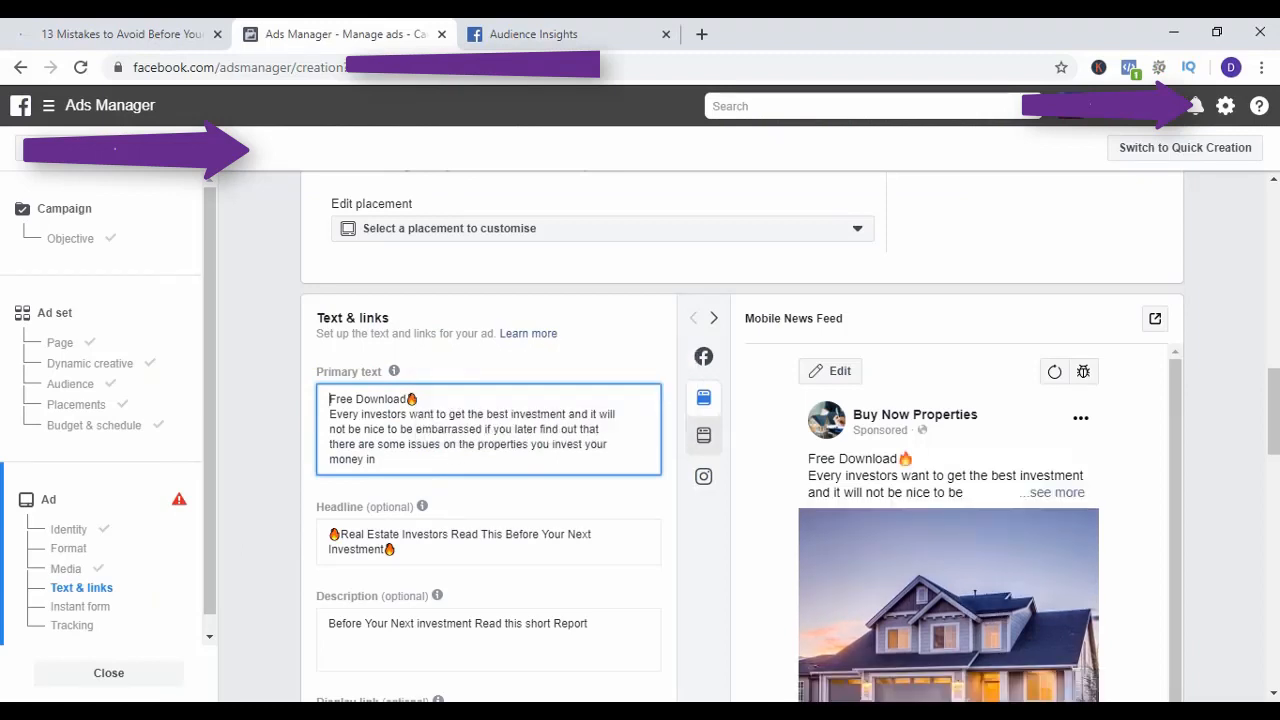
key(ctrl+v)
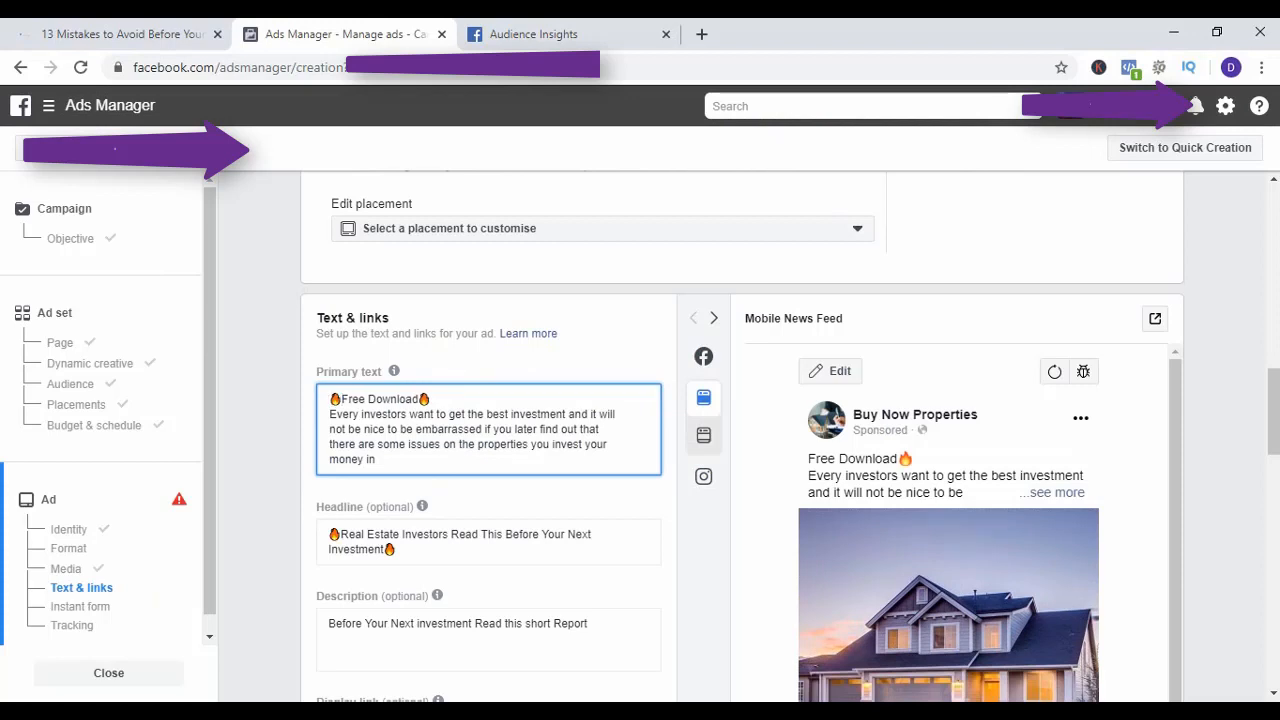
click(431, 399)
key(Return)
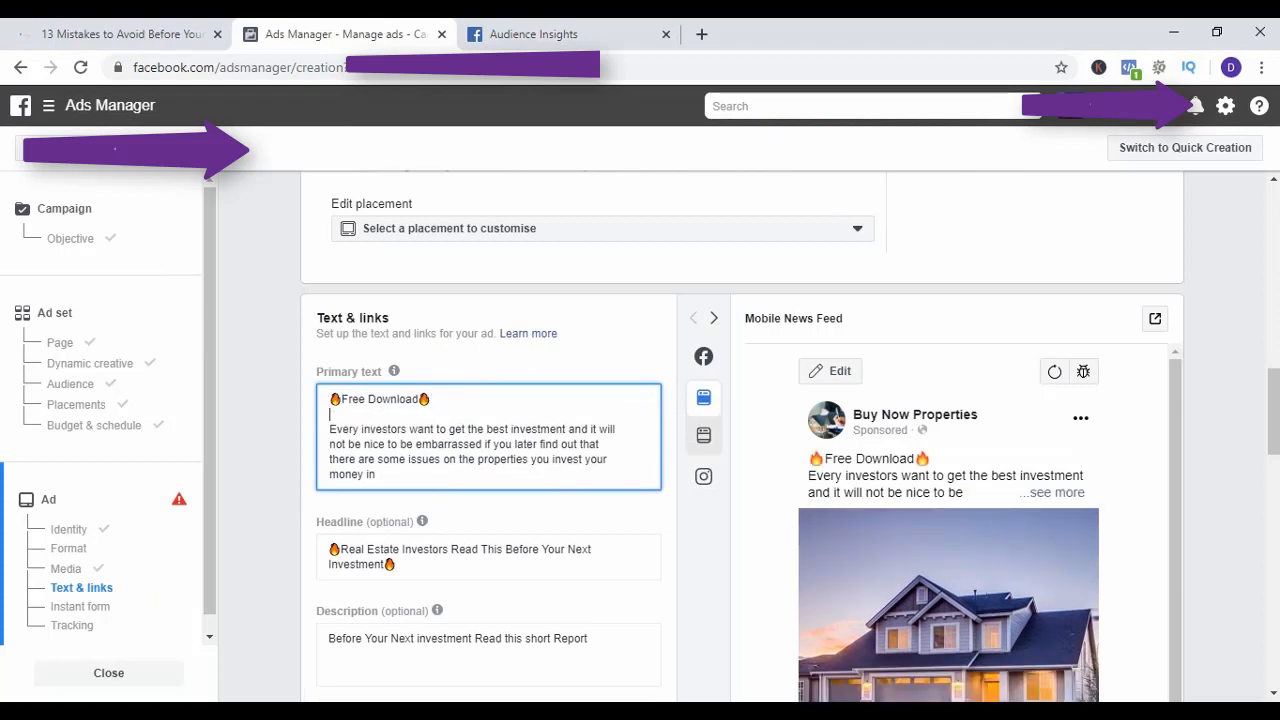
scroll(742, 437, down, 3)
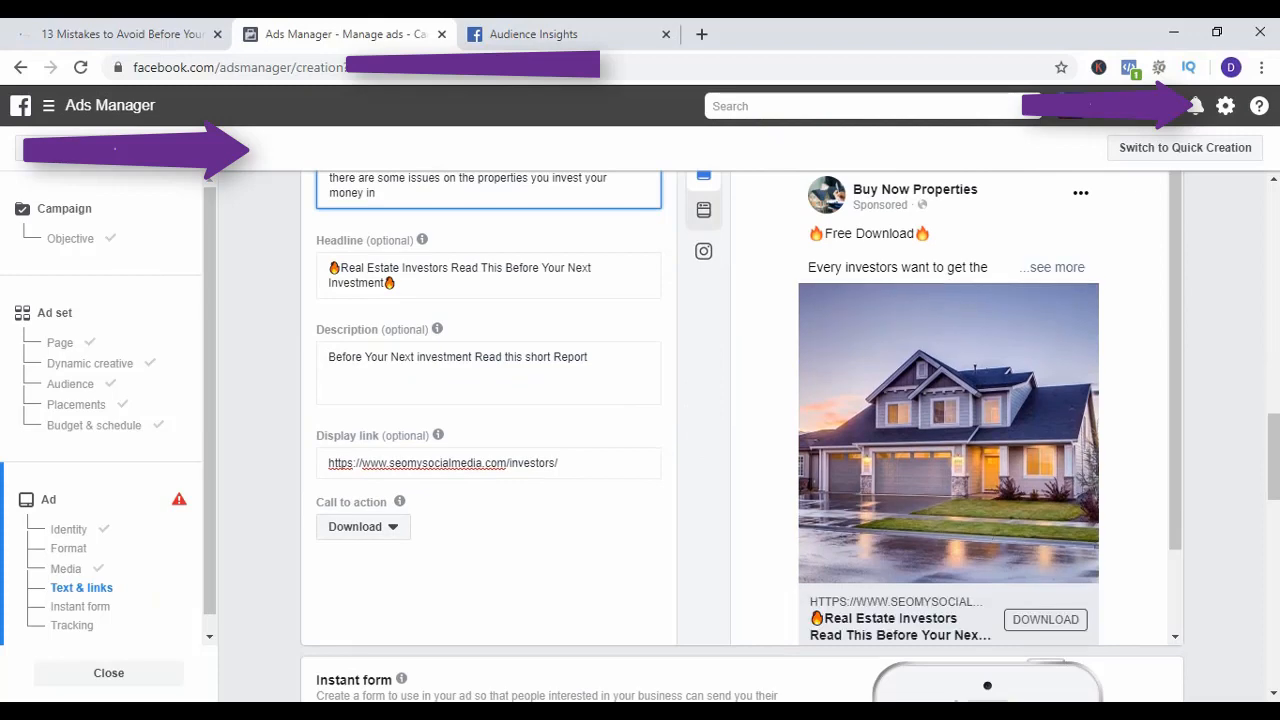
scroll(742, 437, down, 7)
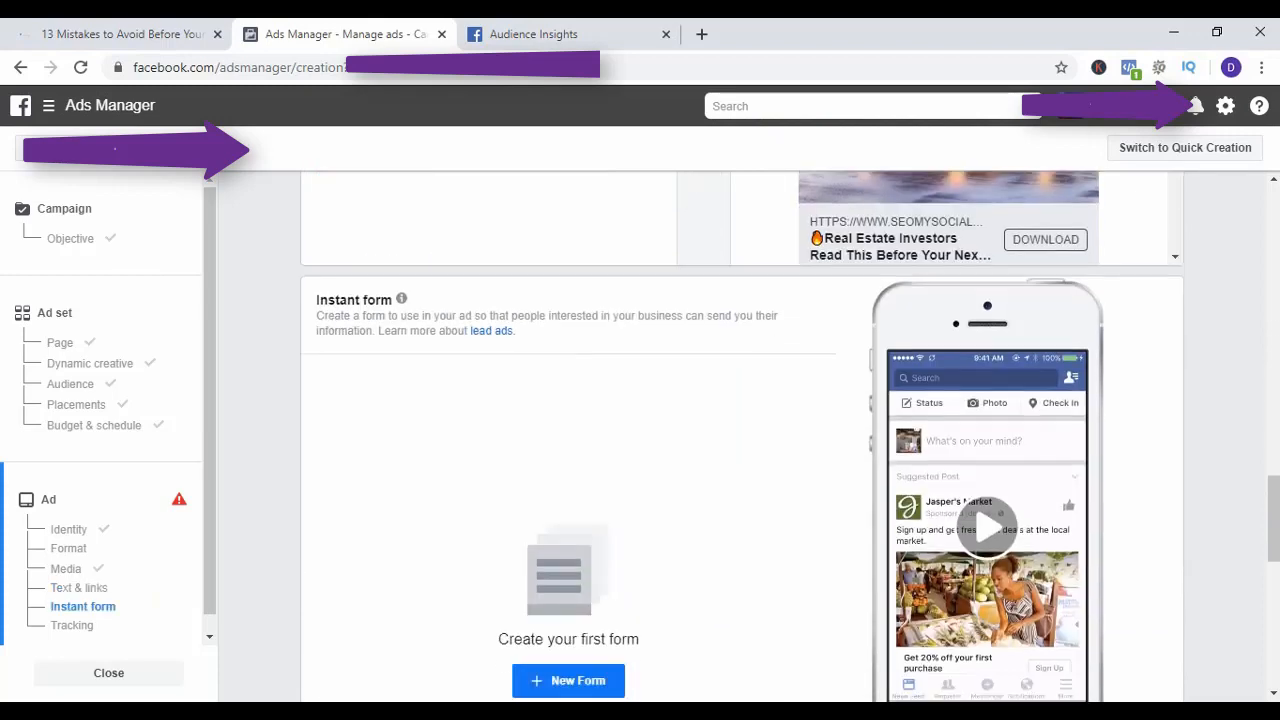
scroll(742, 437, up, 3)
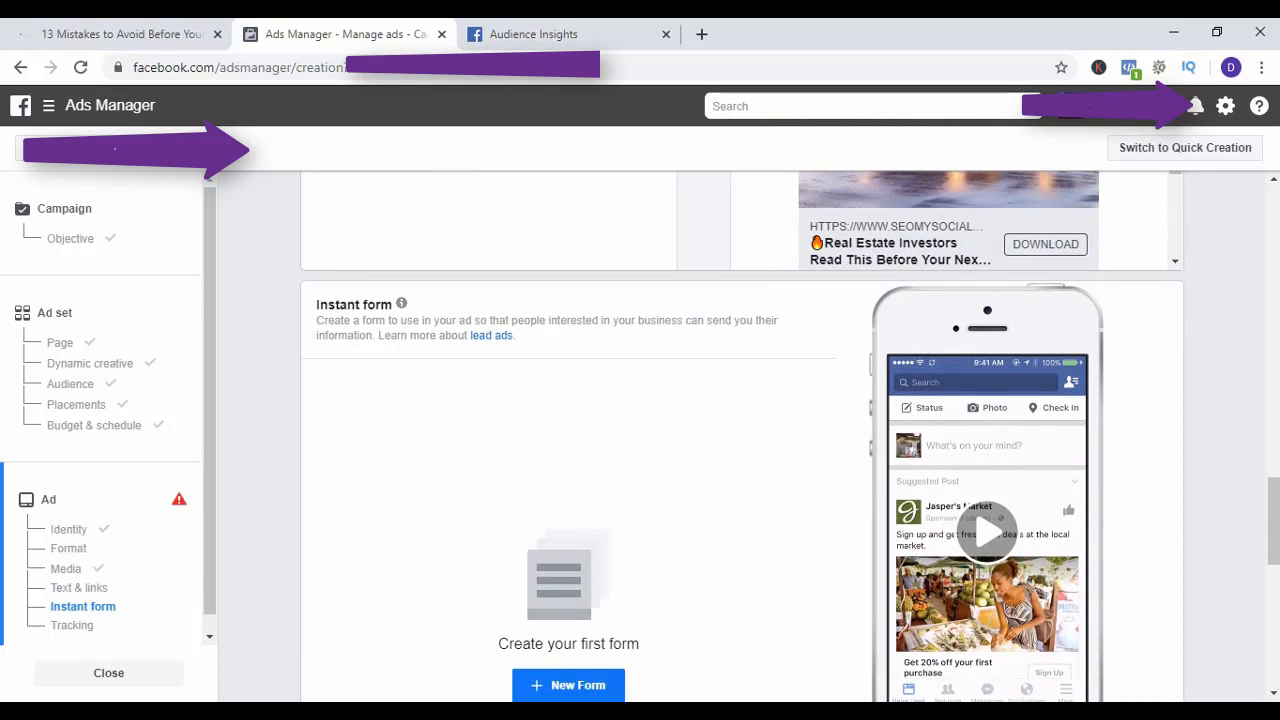
scroll(742, 437, up, 2)
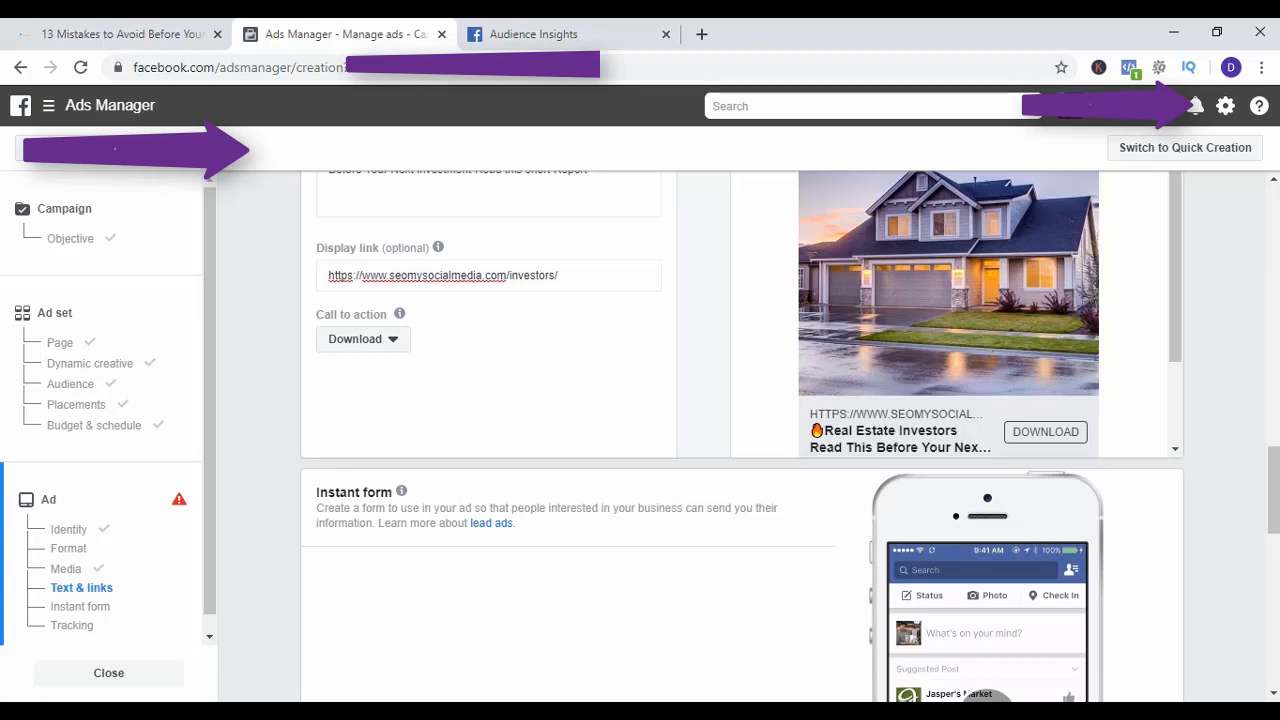
scroll(742, 436, down, 7)
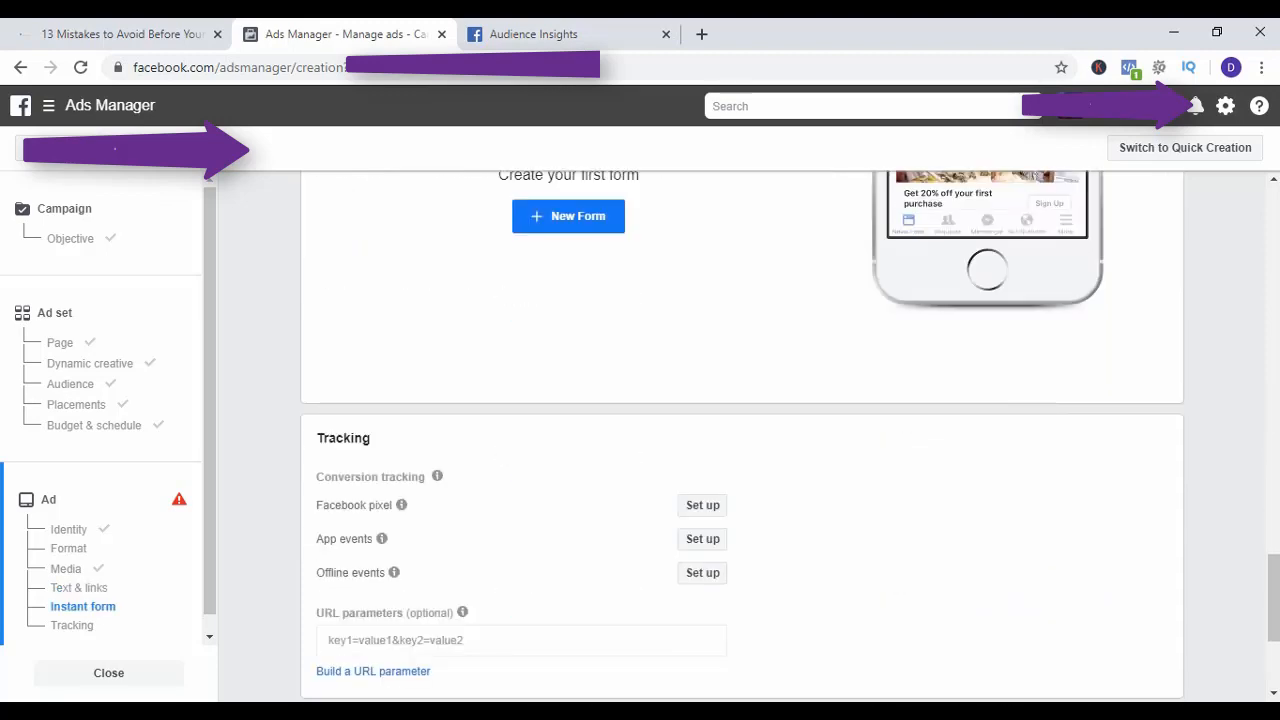
Create a new instant form for the ad and name it "Real Estate Investor".
scroll(742, 436, up, 3)
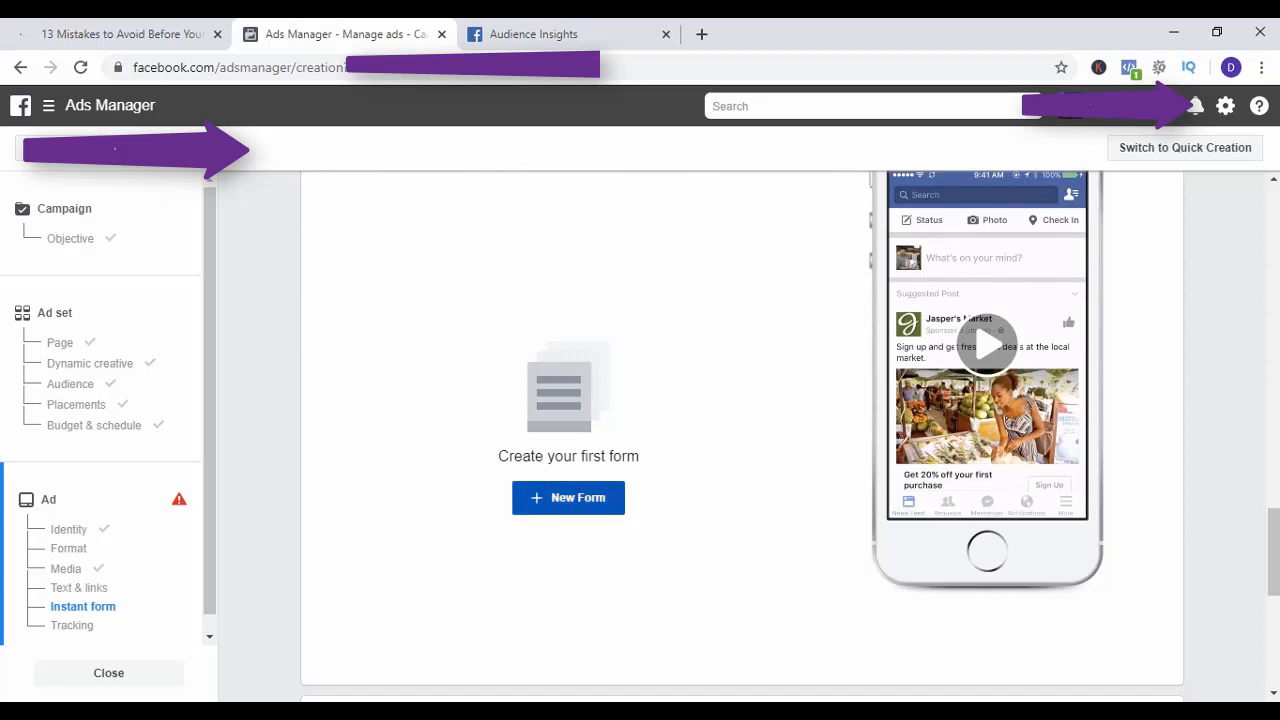
click(568, 497)
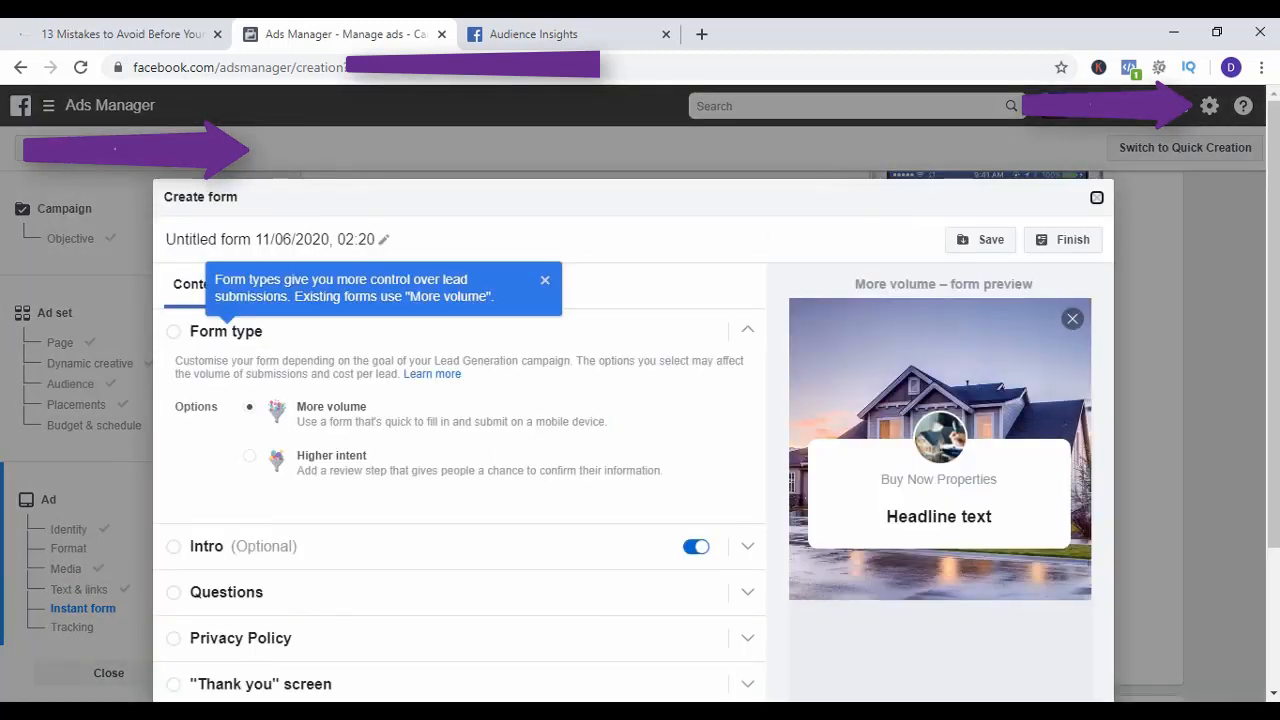
click(545, 279)
click(325, 239)
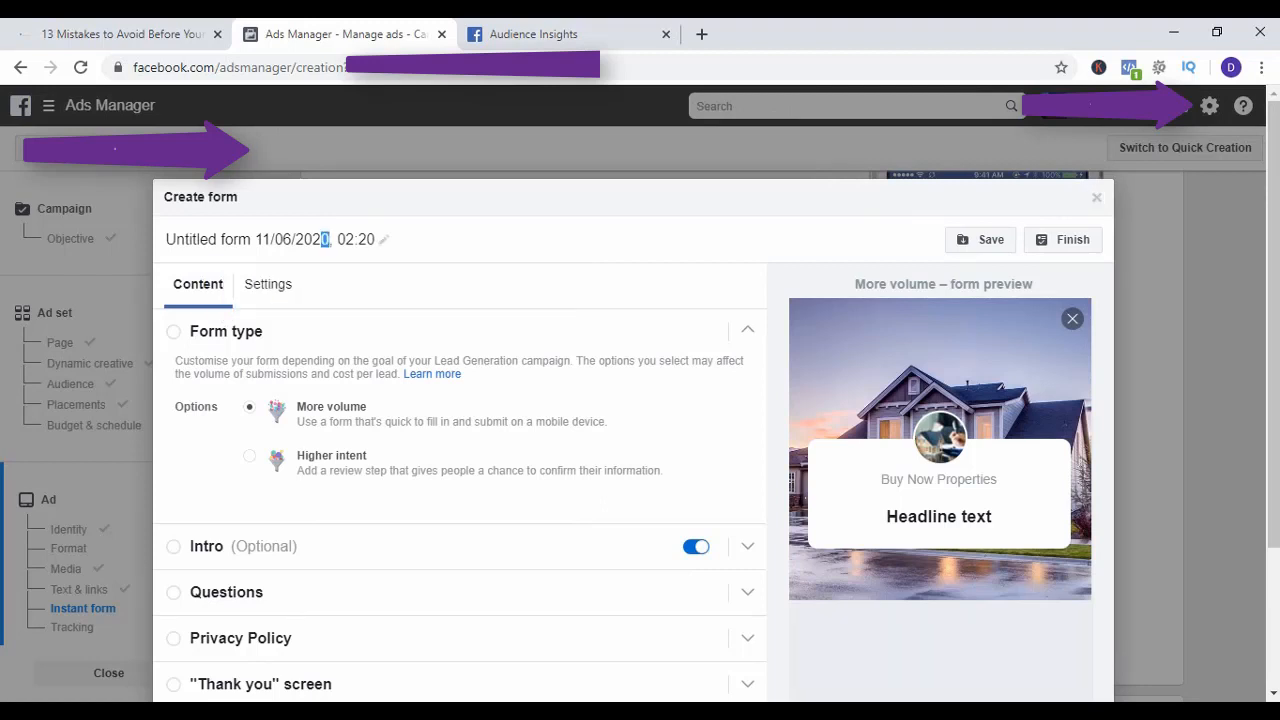
click(328, 239)
double_click(366, 239)
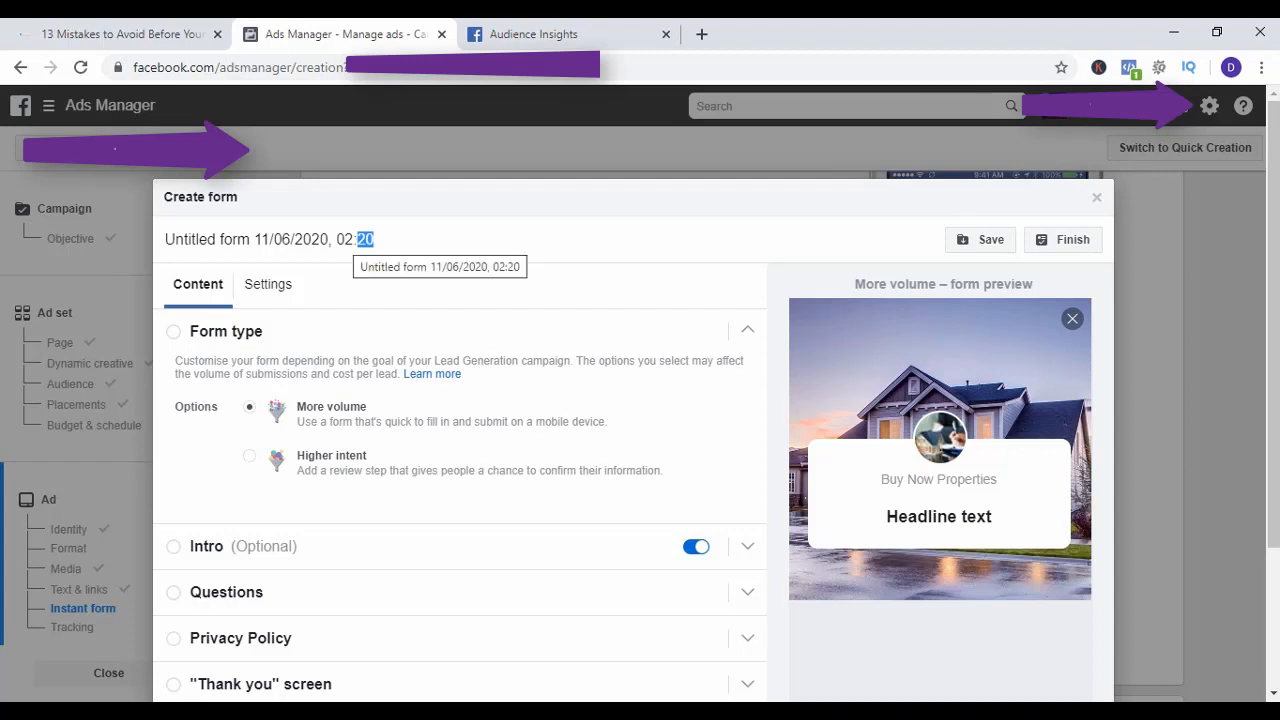
key(ctrl+a)
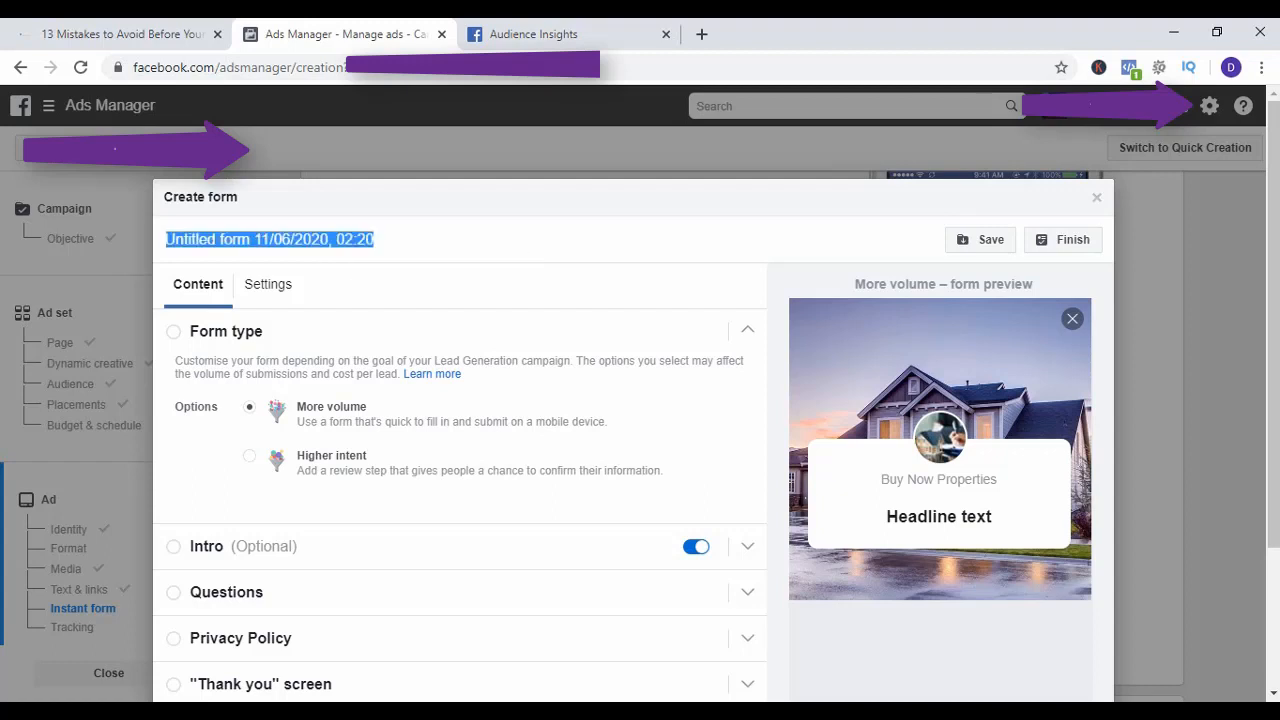
text(Real )
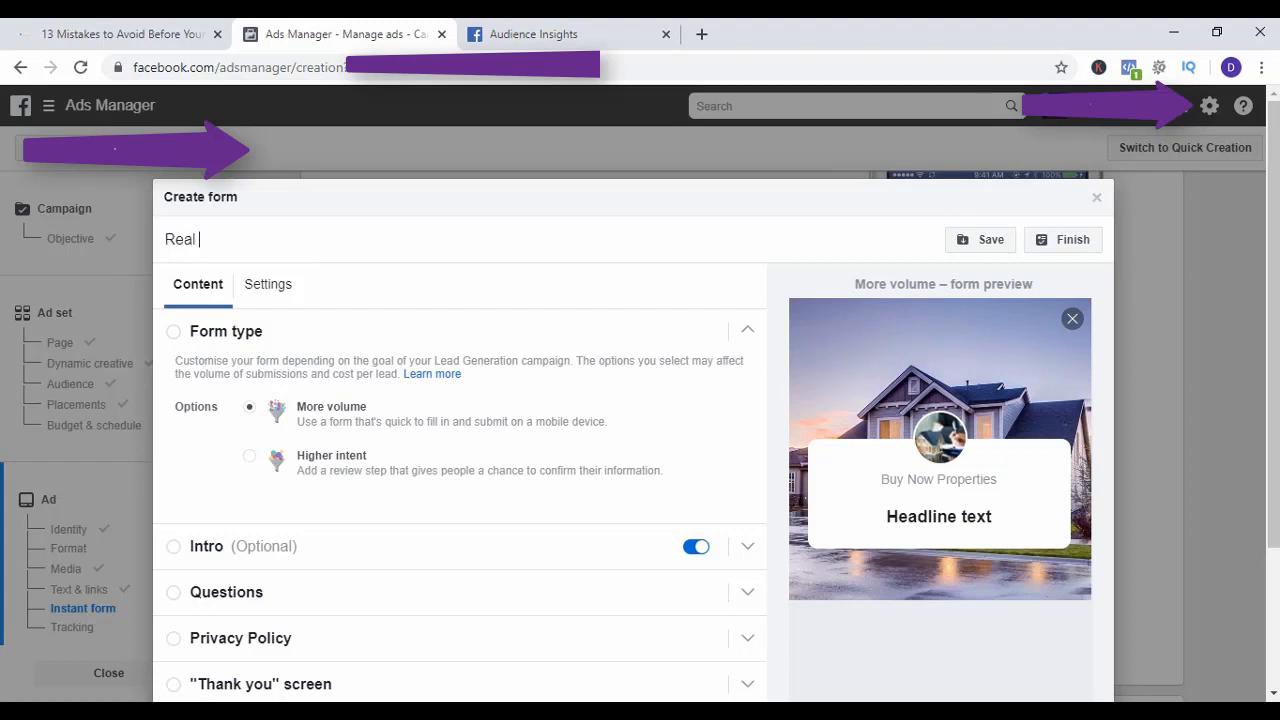
text(Estate Investor)
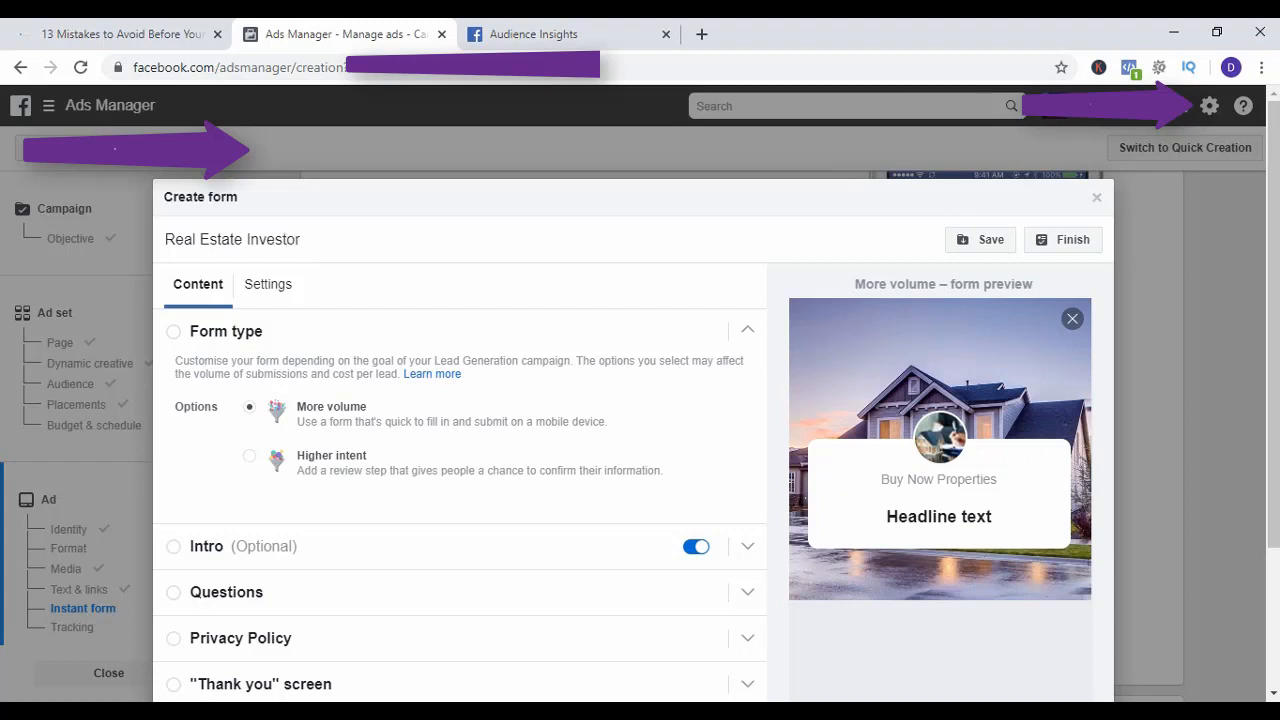
Enter "Avoid These 13 Mistake Before Your Next Investment" as the headline of the form's intro.
scroll(633, 440, down, 1)
click(748, 453)
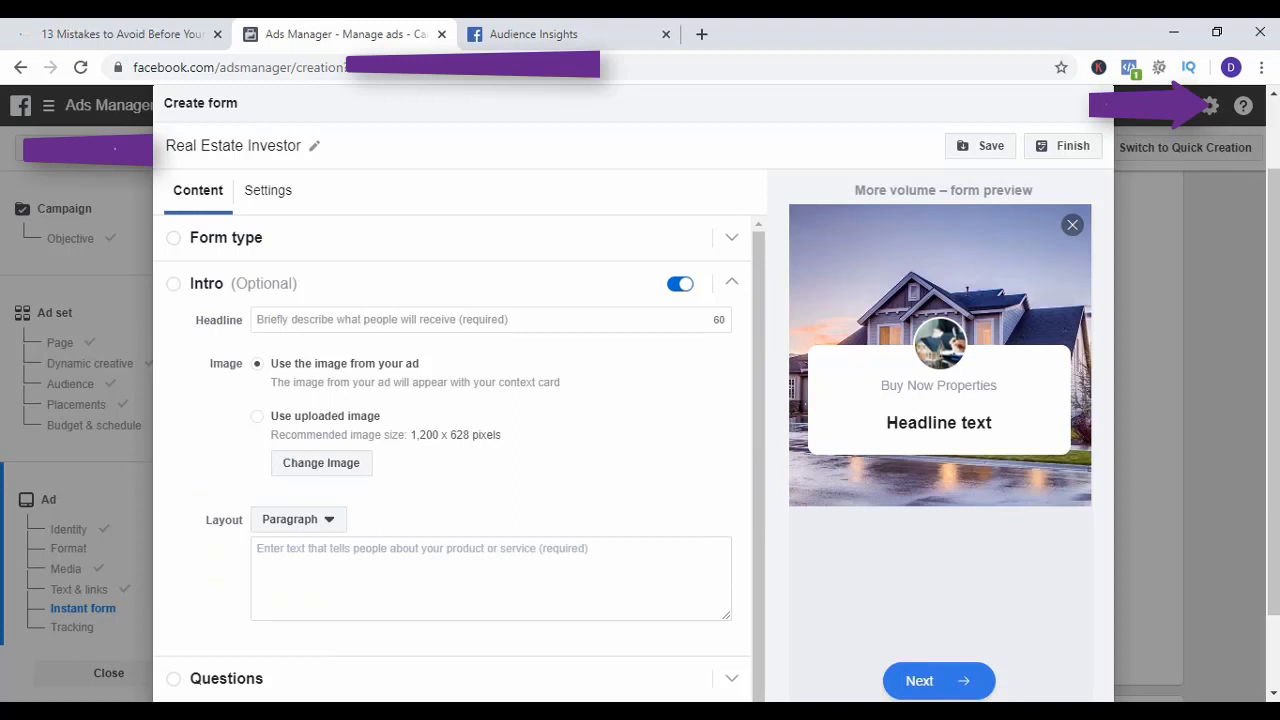
click(491, 320)
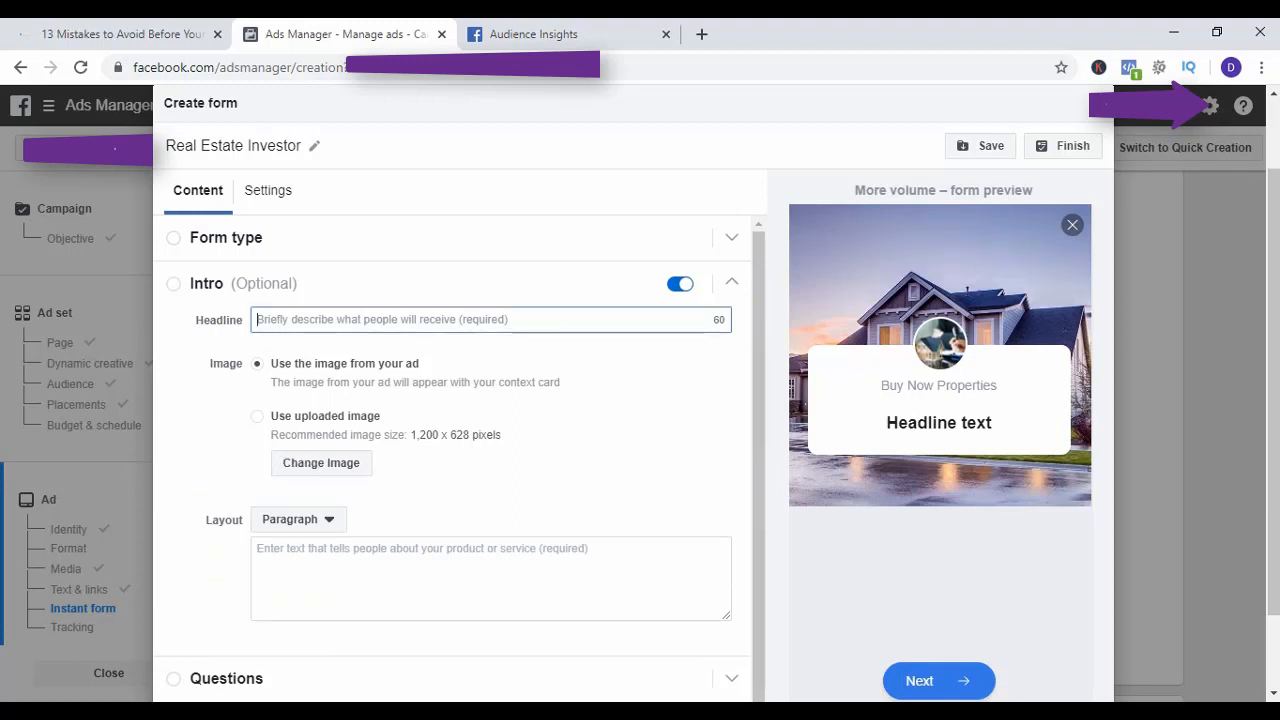
text(13)
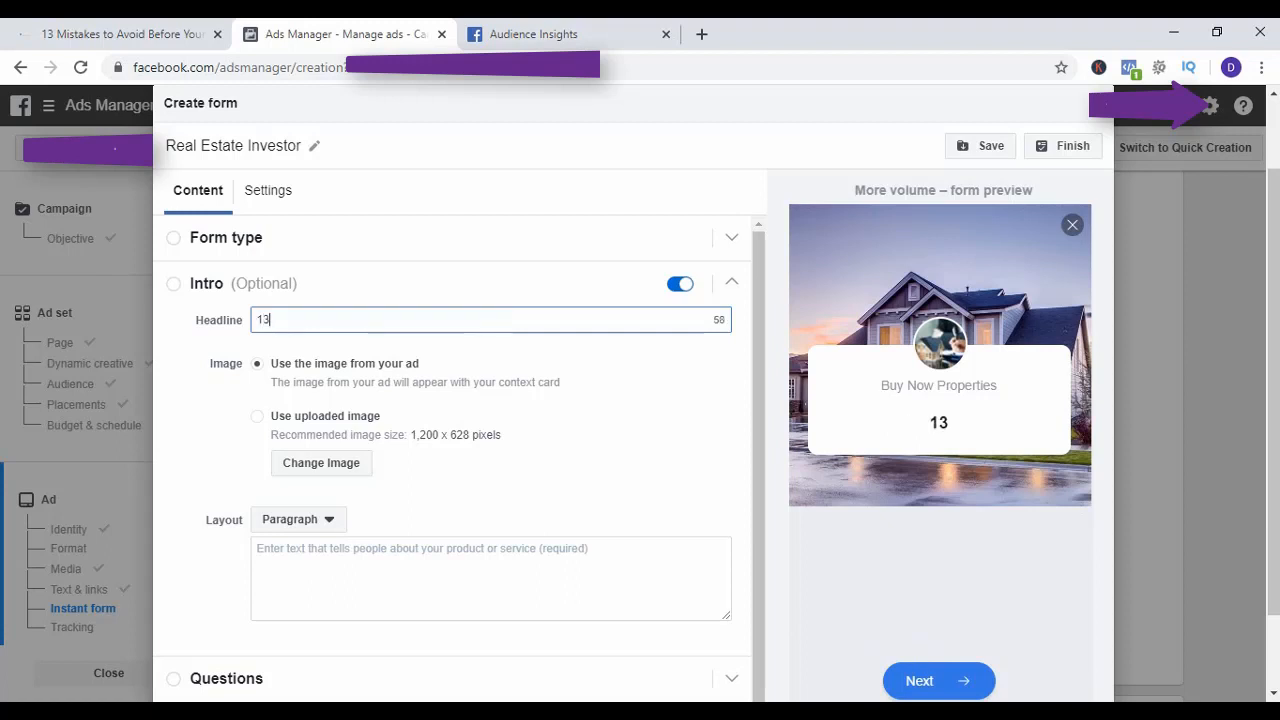
key(BackSpace)
key(BackSpace)
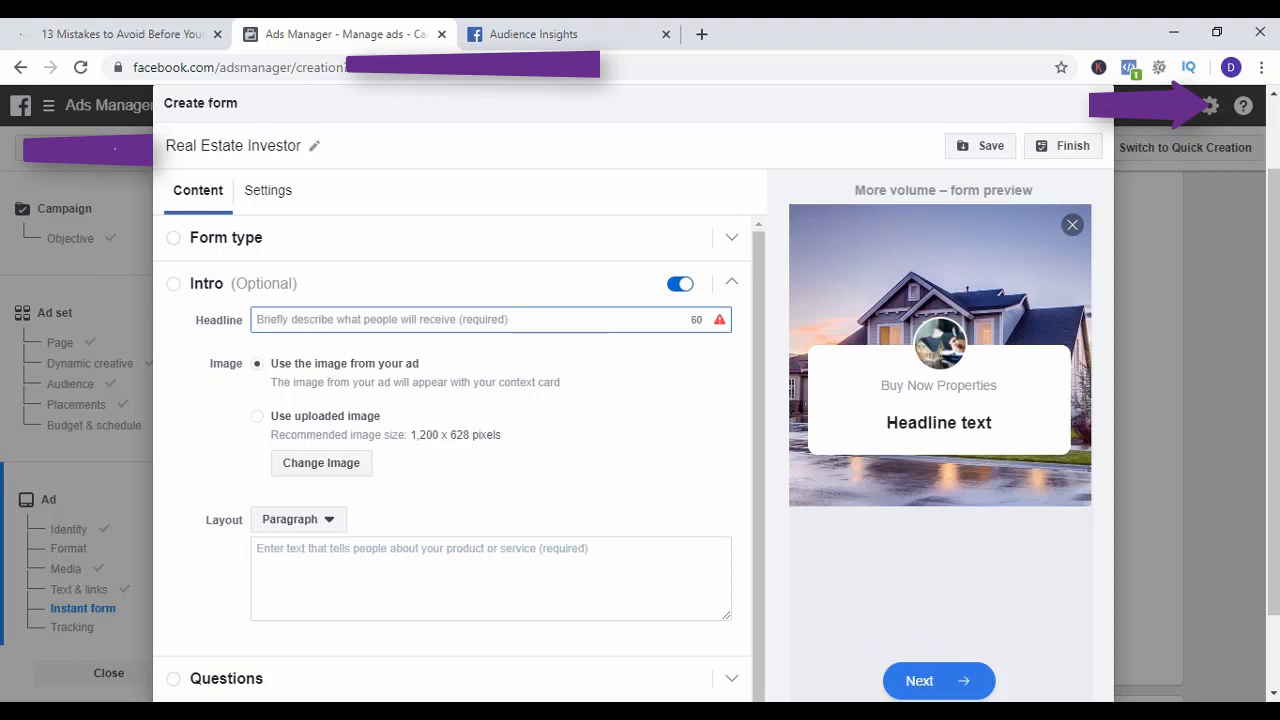
text(A)
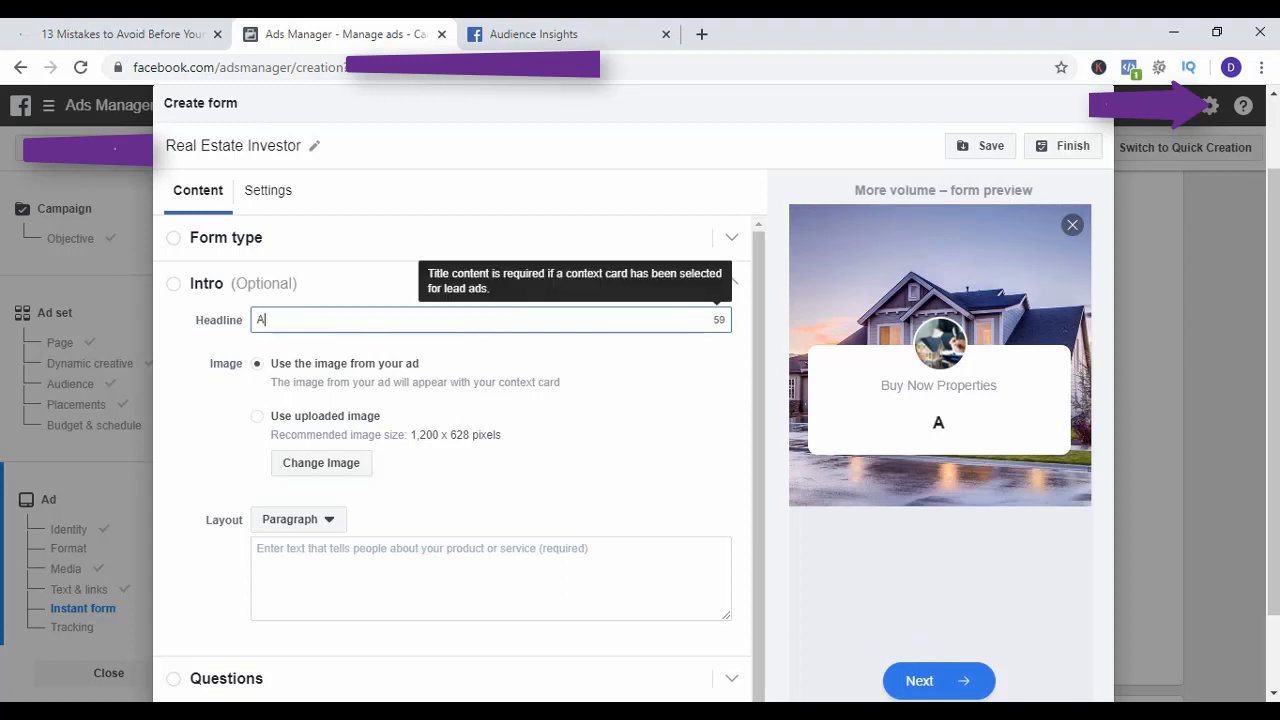
text(void These 13 )
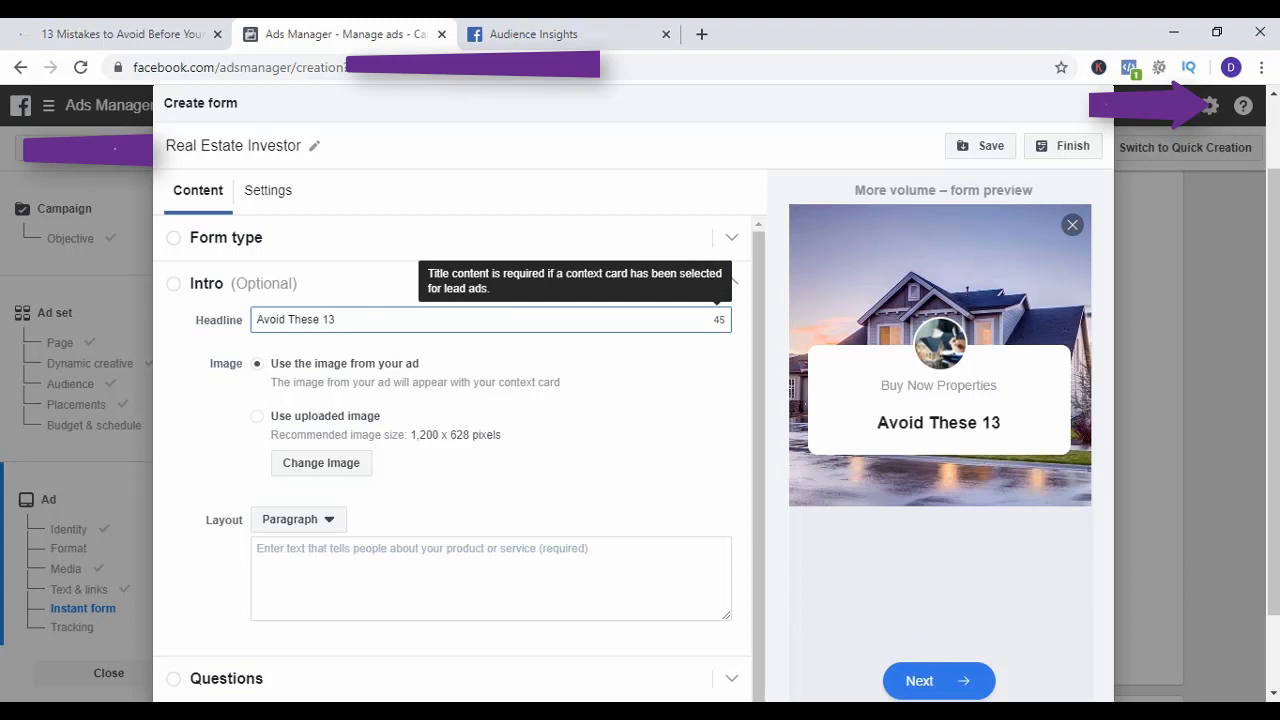
text(Mistake Be)
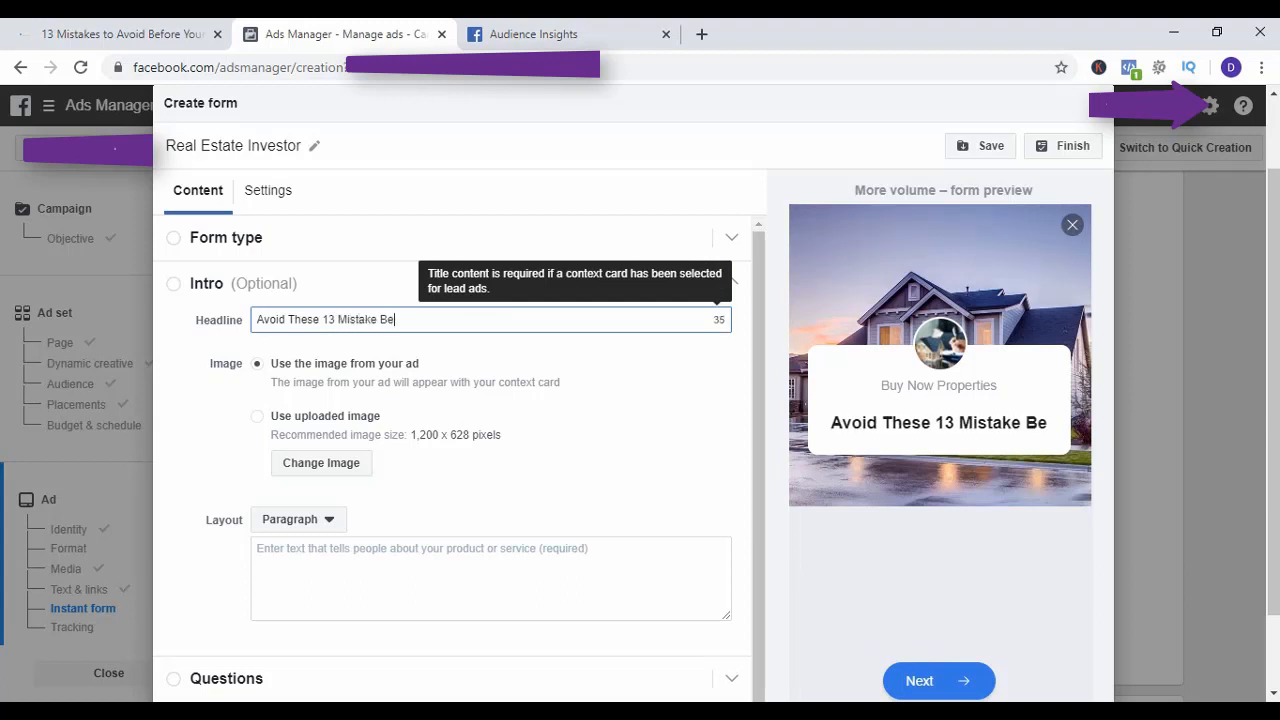
text(fore You)
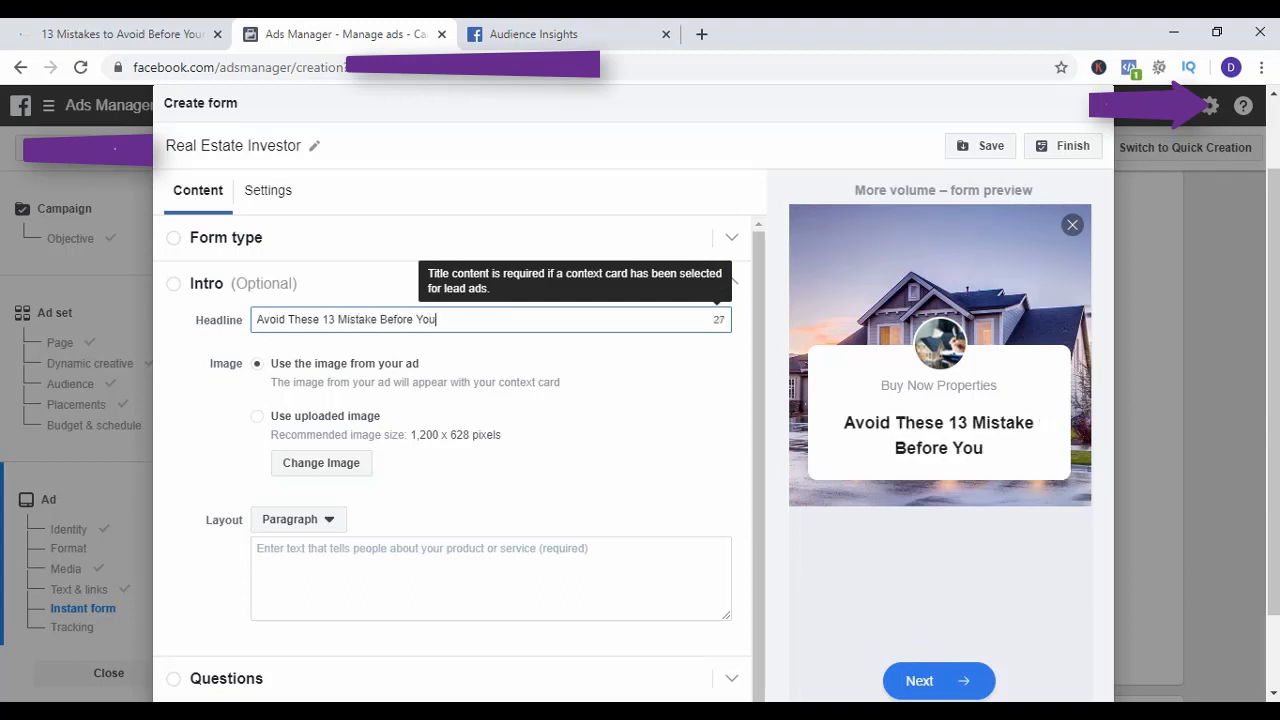
text(r Next I)
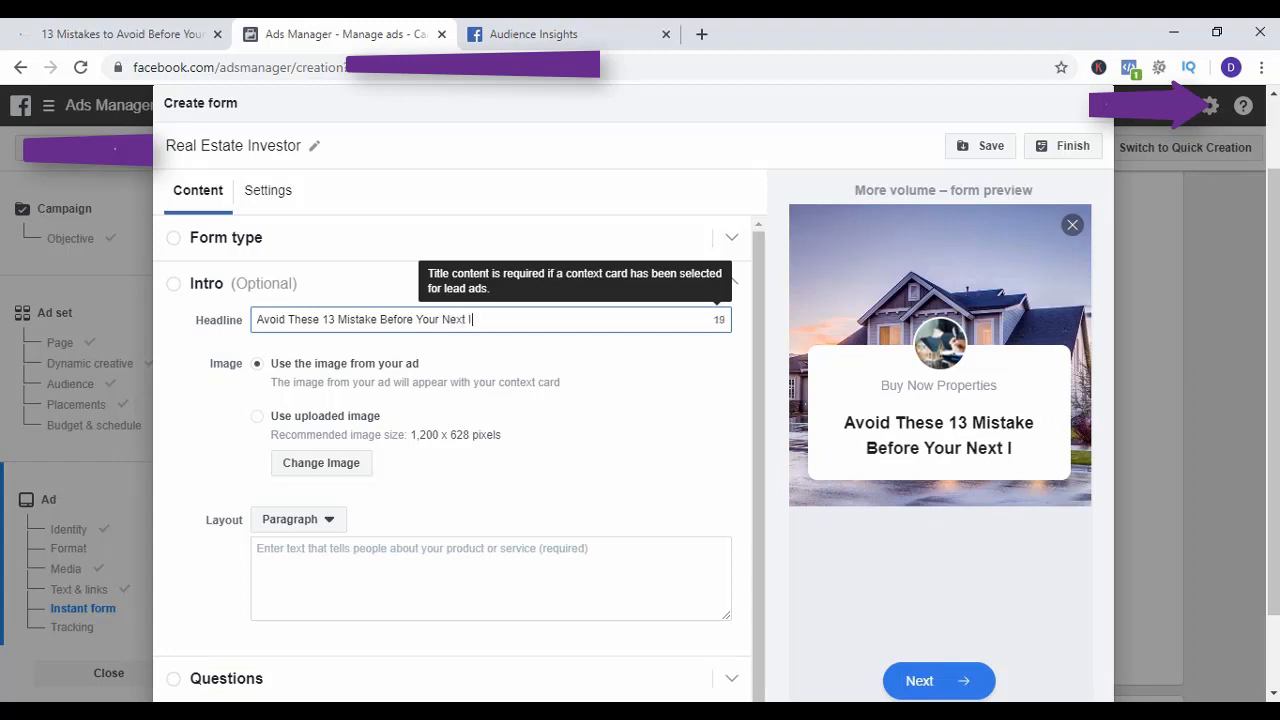
text(nvestment)
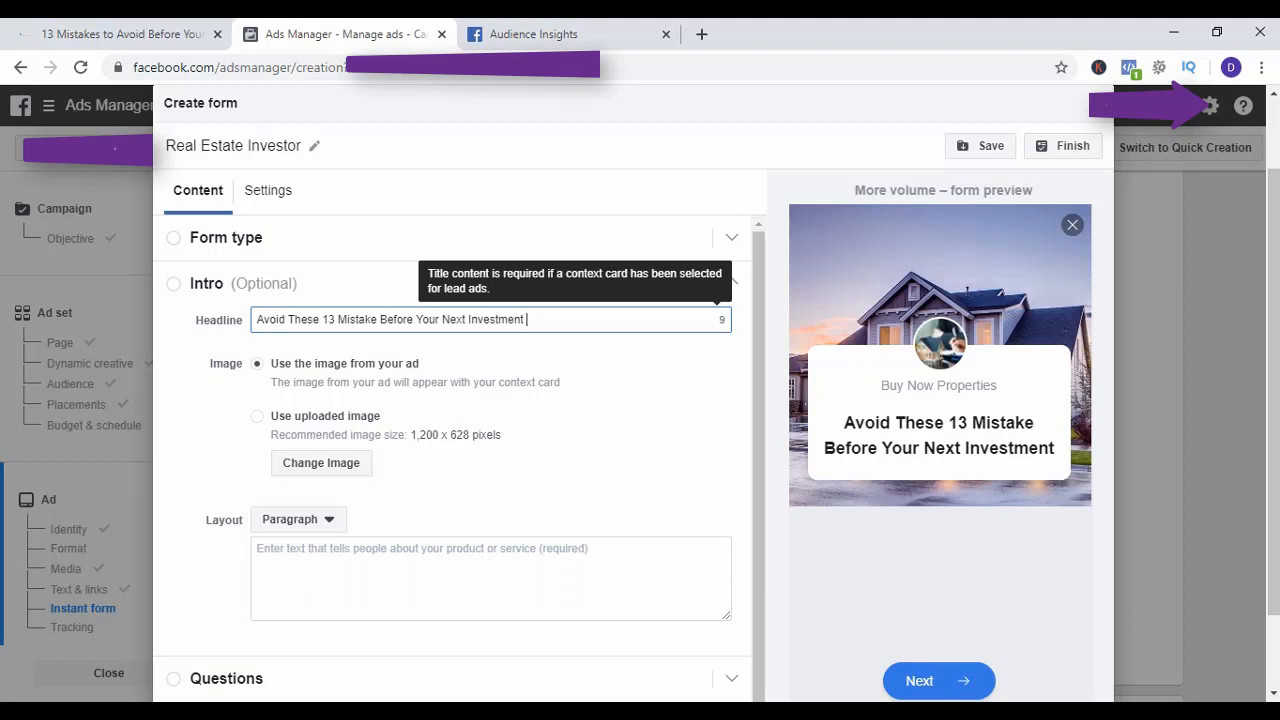
scroll(490, 440, up, 1)
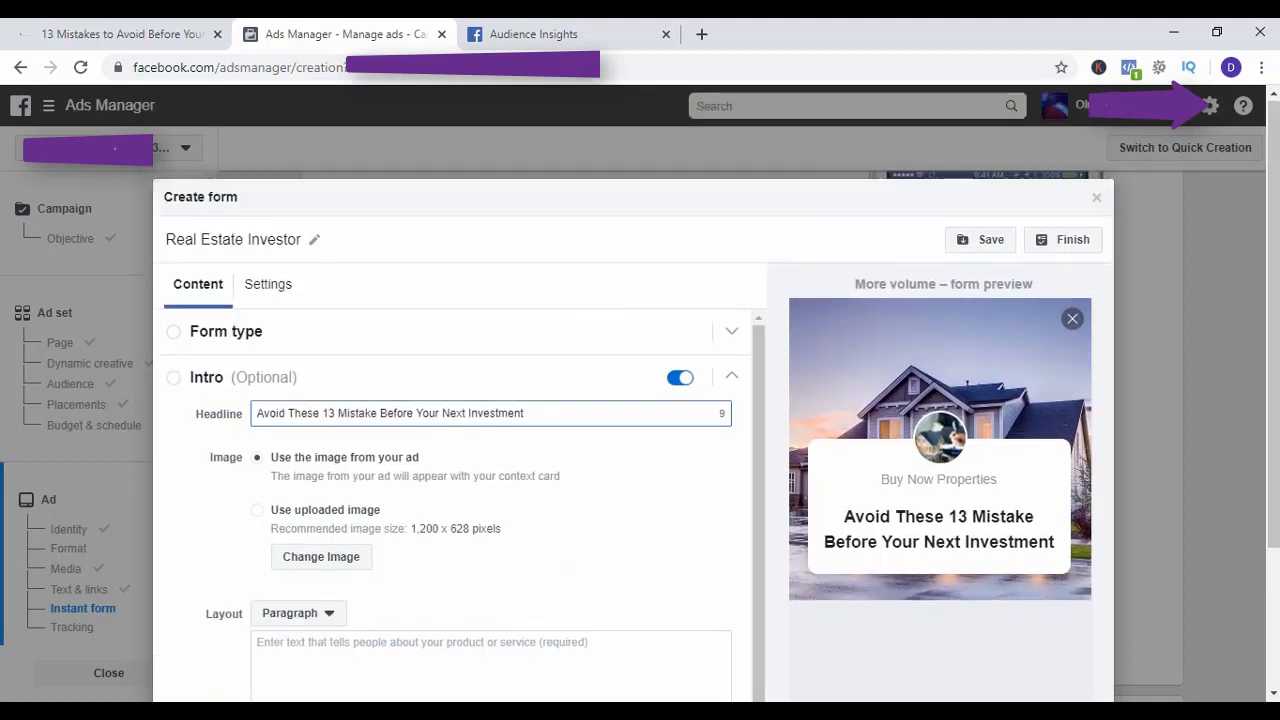
Cut the whole headline text out of the form's intro for reuse in the paragraph.
scroll(490, 440, down, 2)
scroll(490, 440, down, 1)
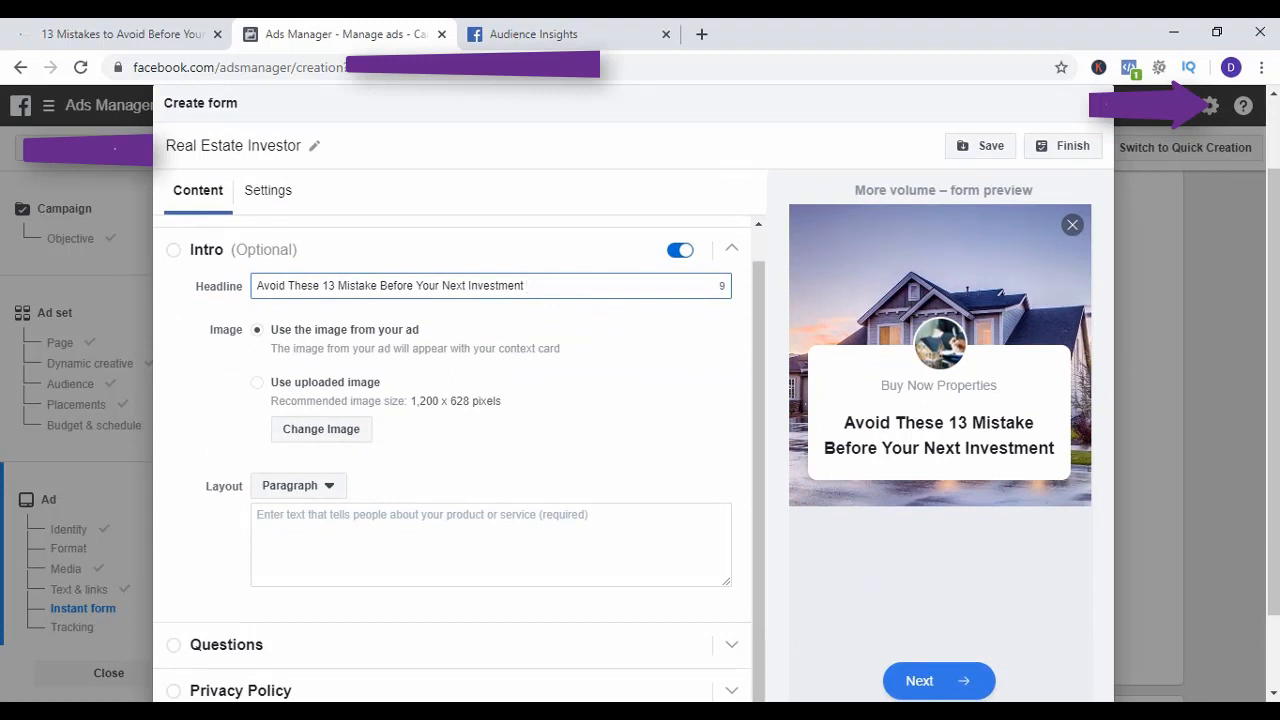
click(440, 540)
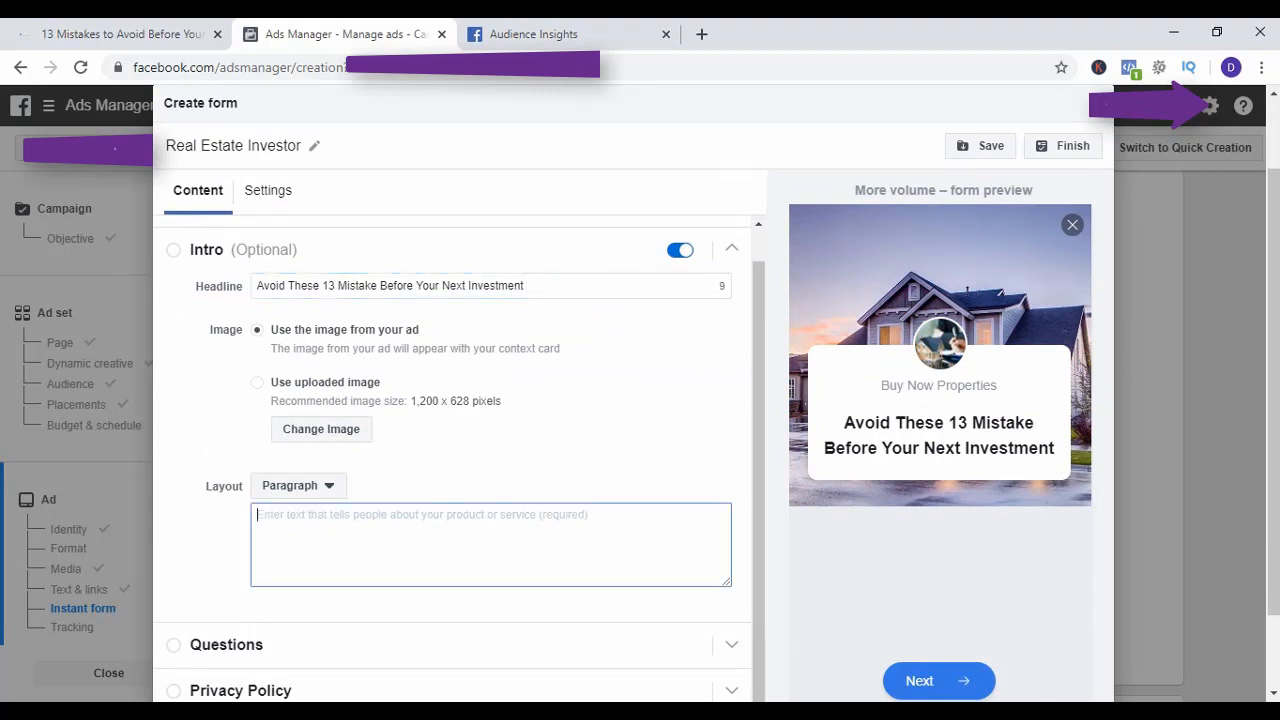
click(497, 286)
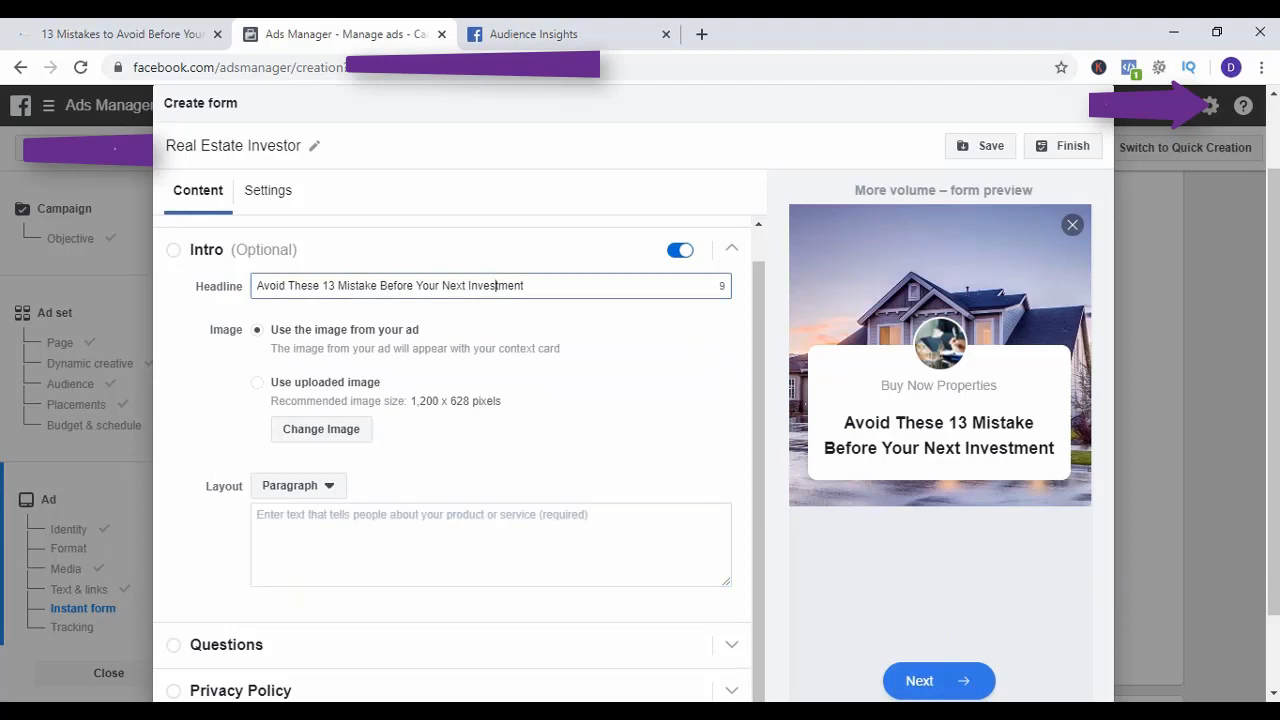
triple_click(497, 286)
right_click(497, 286)
click(530, 331)
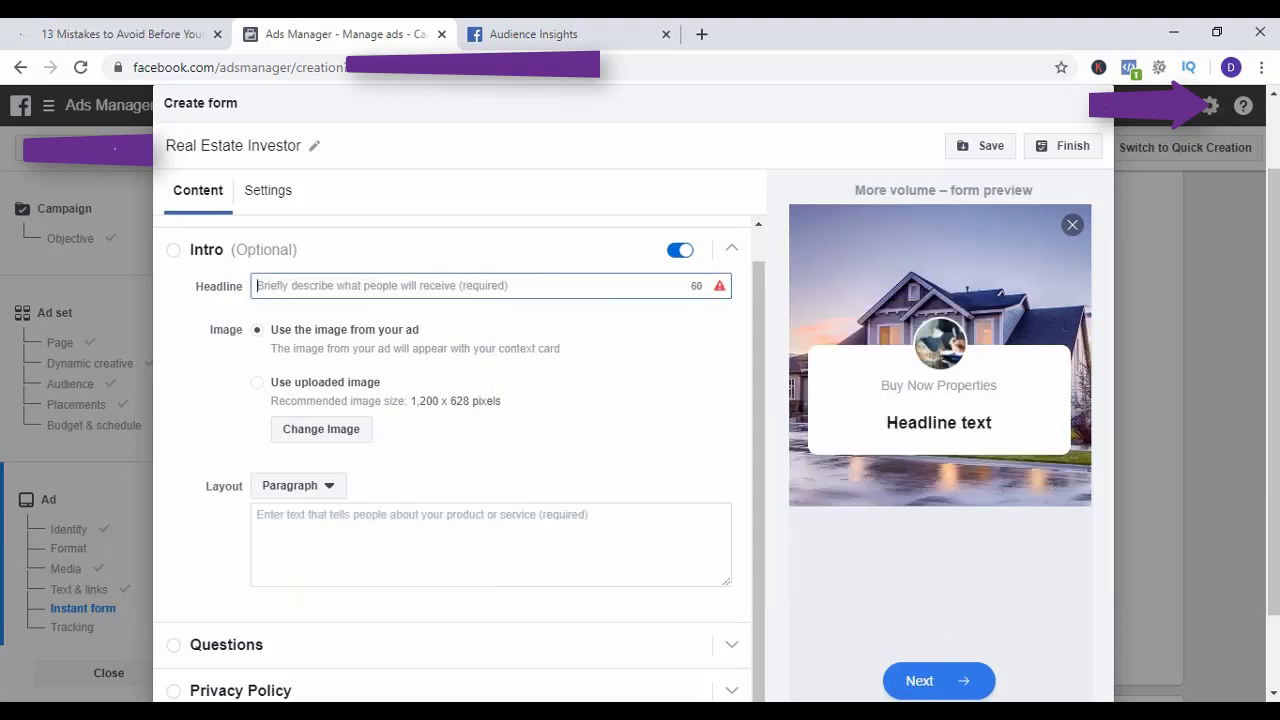
Set the intro headline to "Are a Real Estate Investors or You Are Planning to Invest?".
text(A)
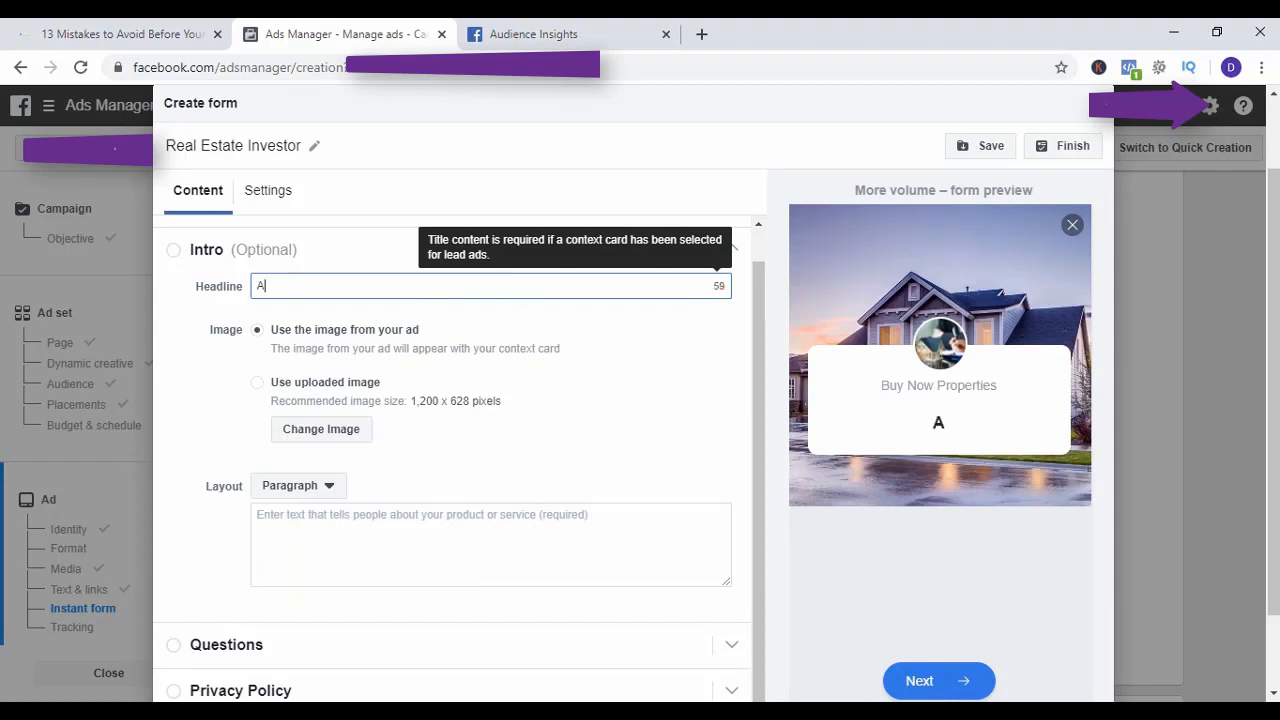
text(re a Real Estate )
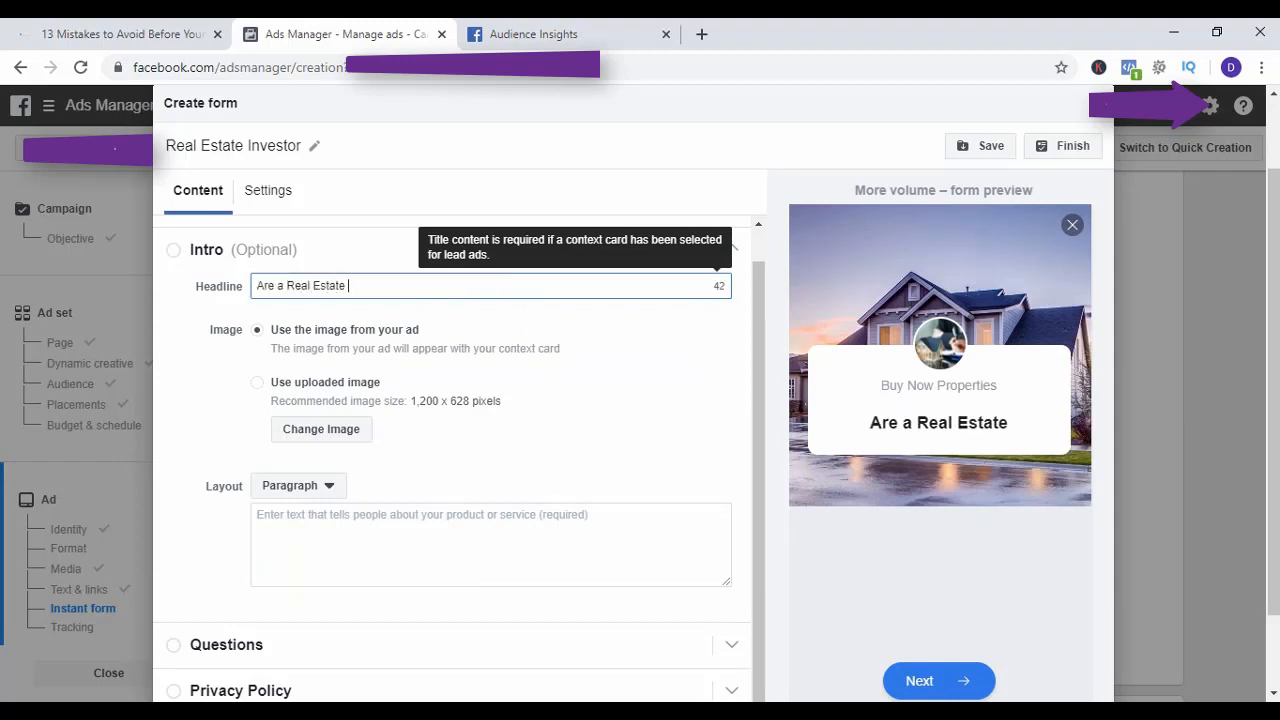
text(Investors )
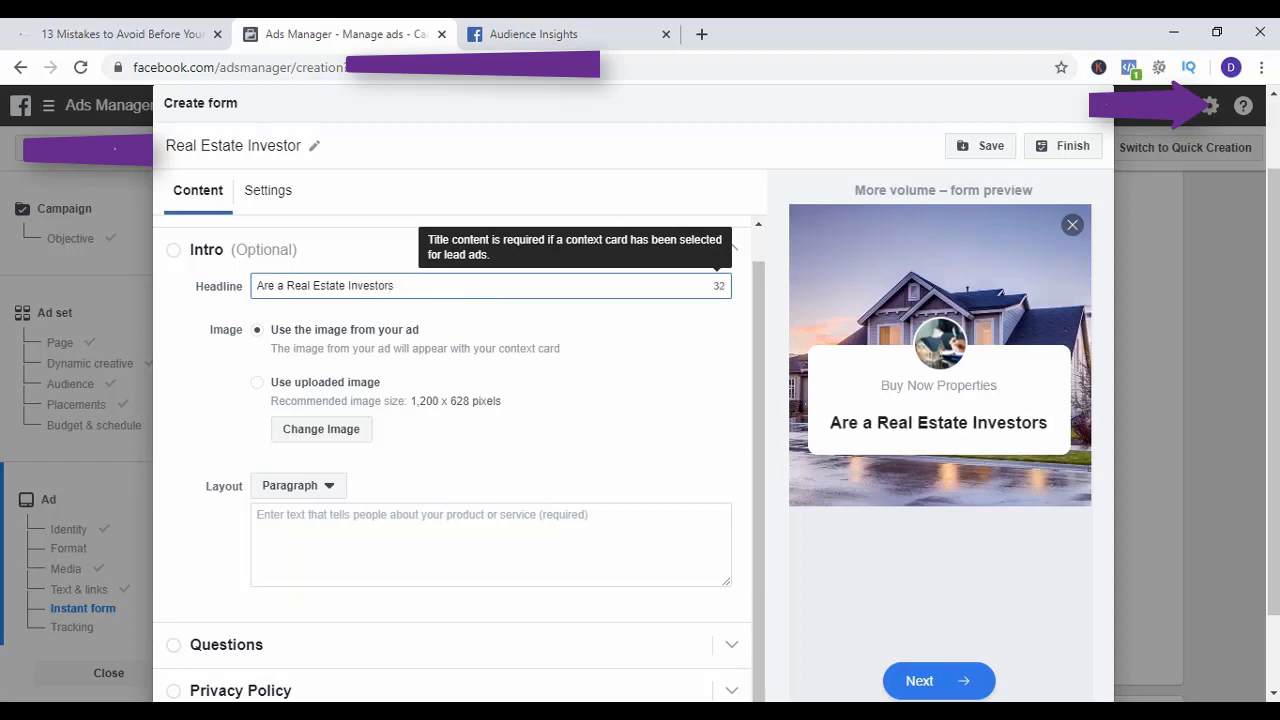
text(or You a)
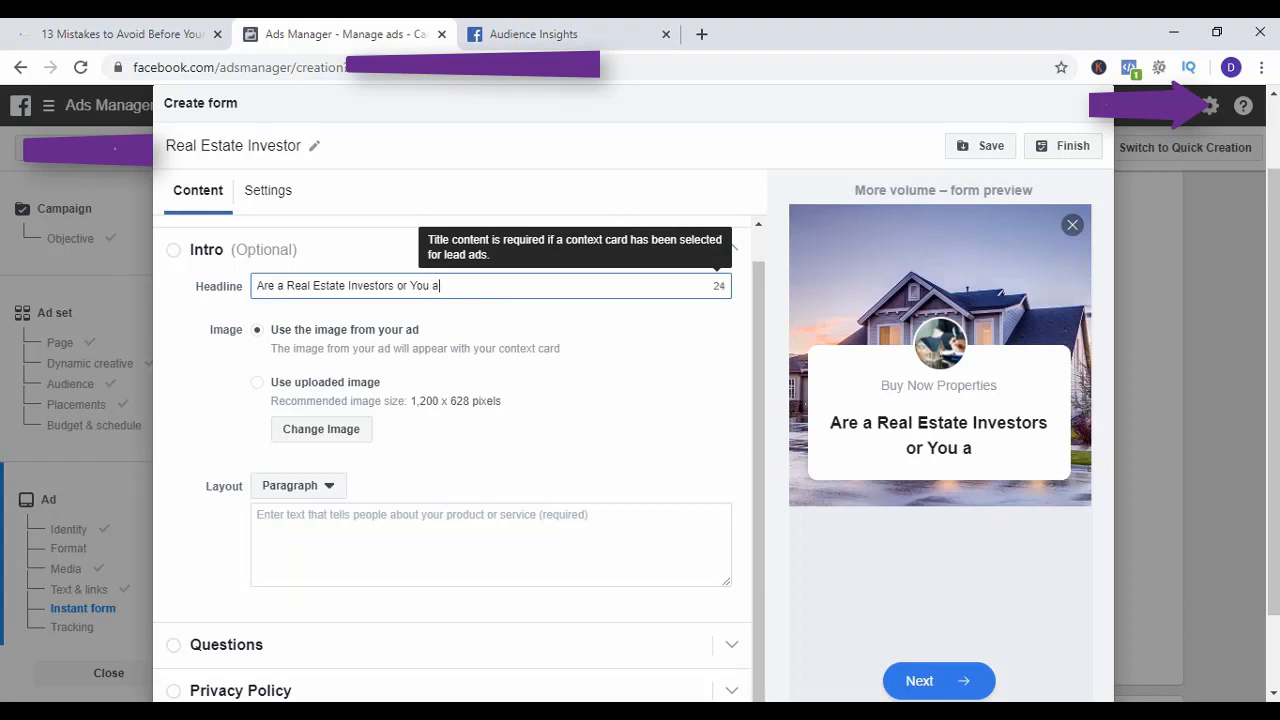
key(BackSpace)
text(Are )
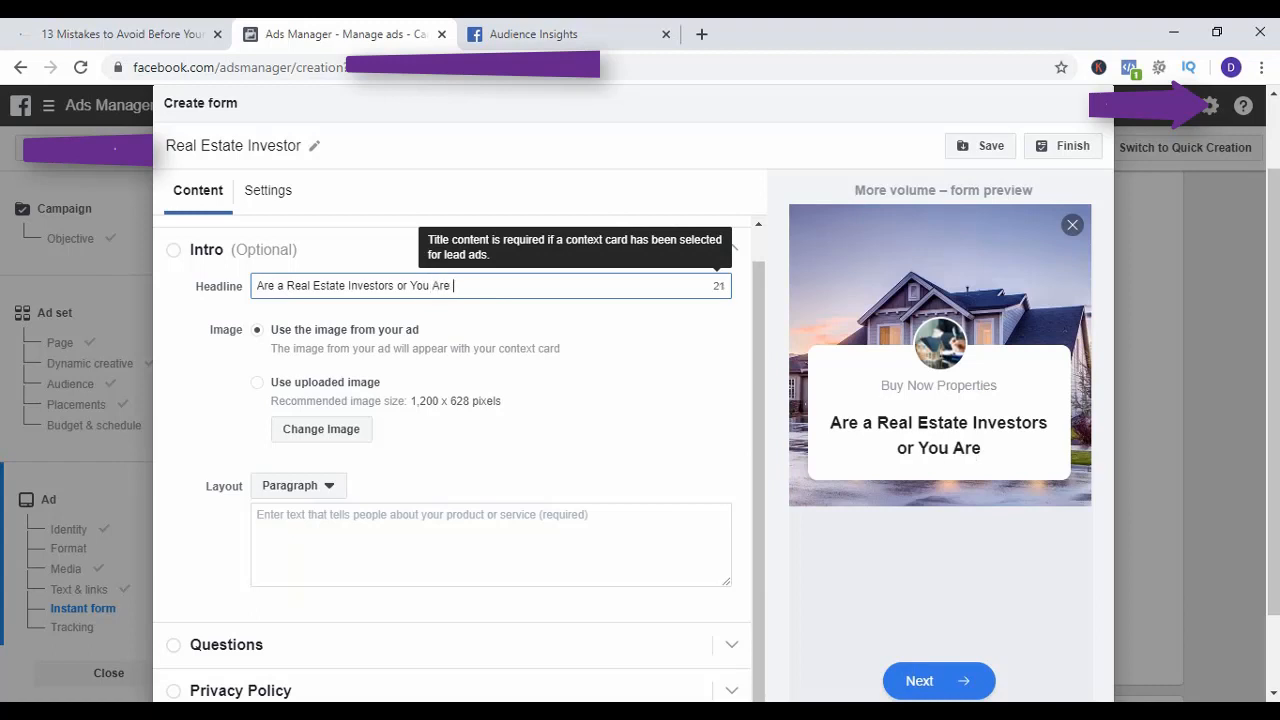
text(Planning )
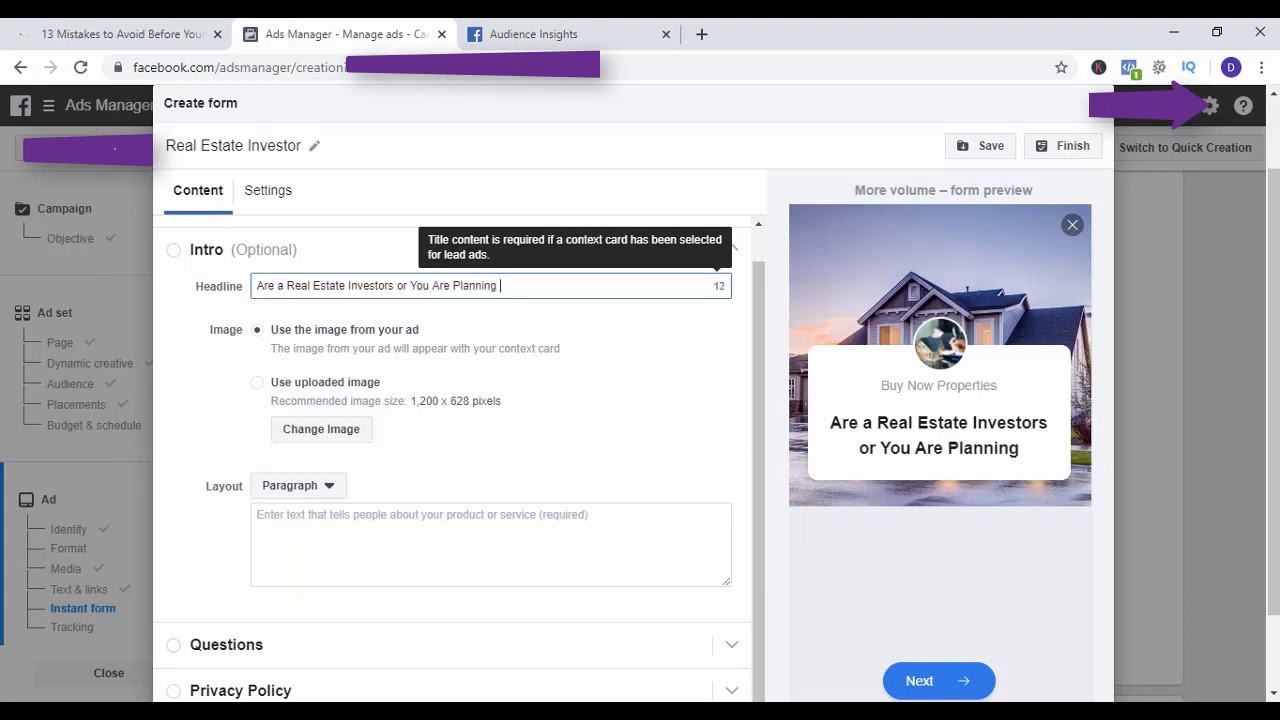
text(to Invest )
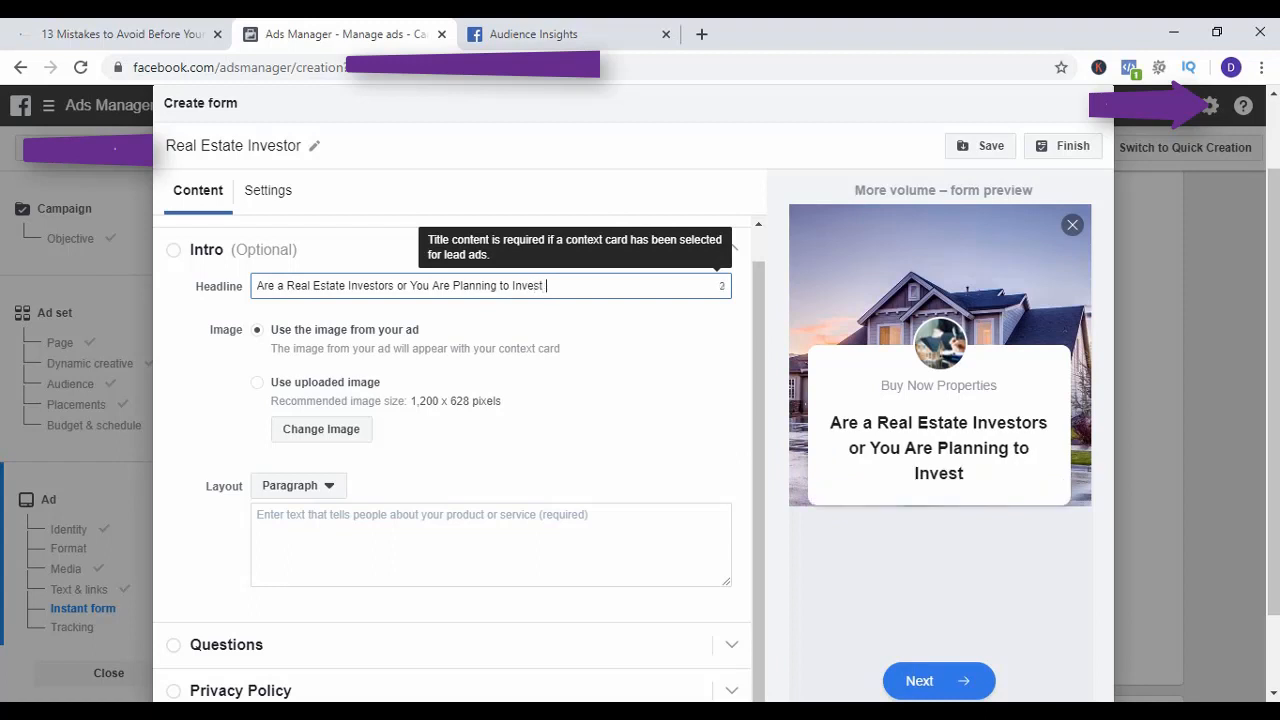
text(in)
key(BackSpace)
key(BackSpace)
text(?)
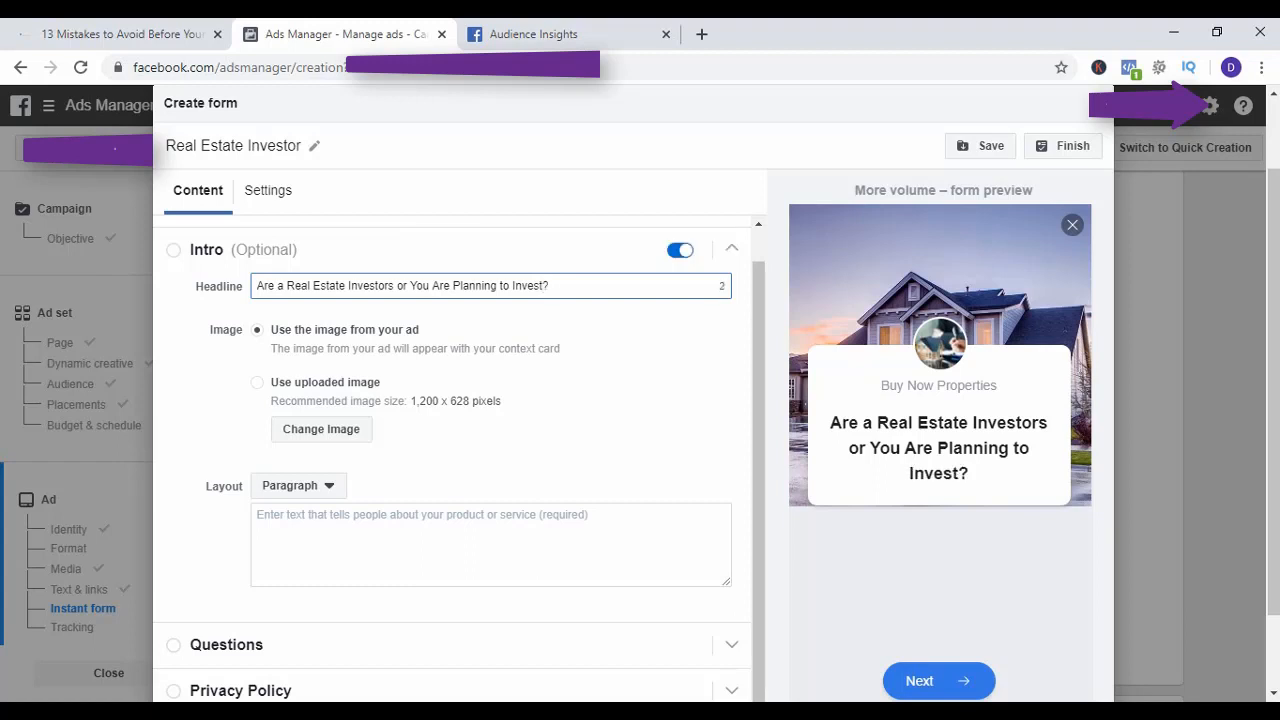
Paste the cut text into the intro paragraph and reword it to "Before your next investment you need to Avoid These 13 Mistake".
click(400, 535)
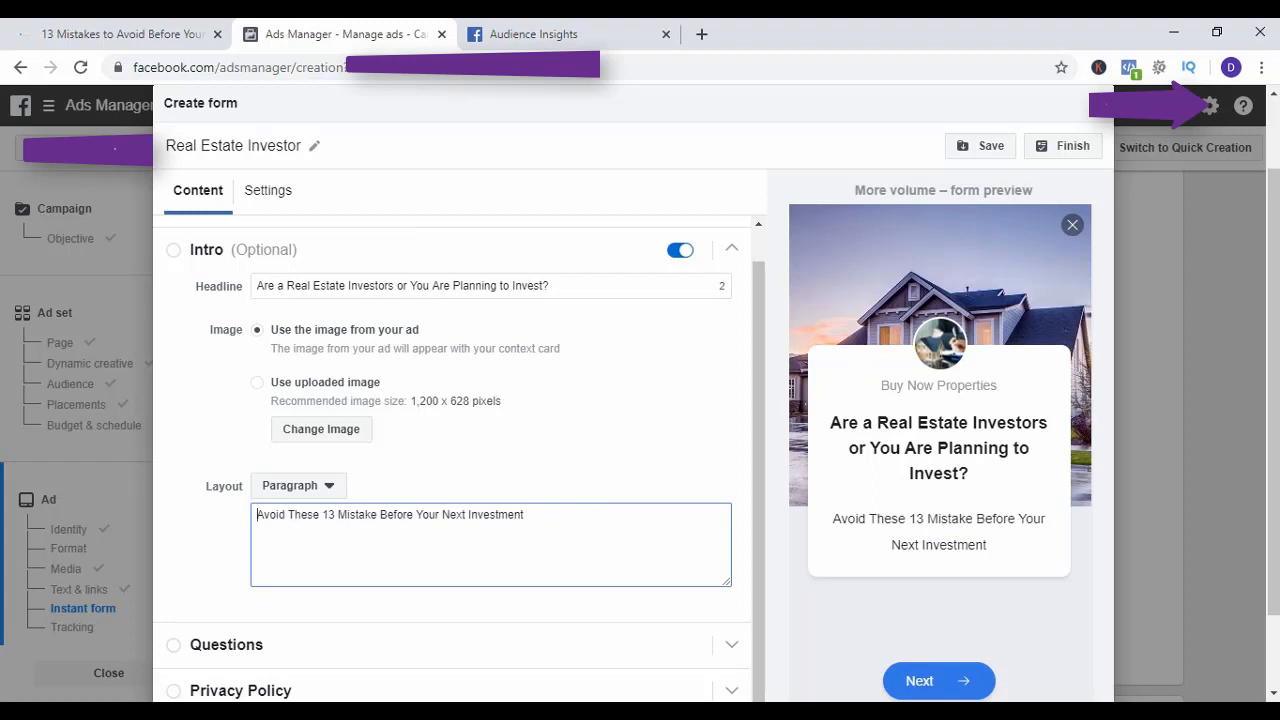
text(Before you)
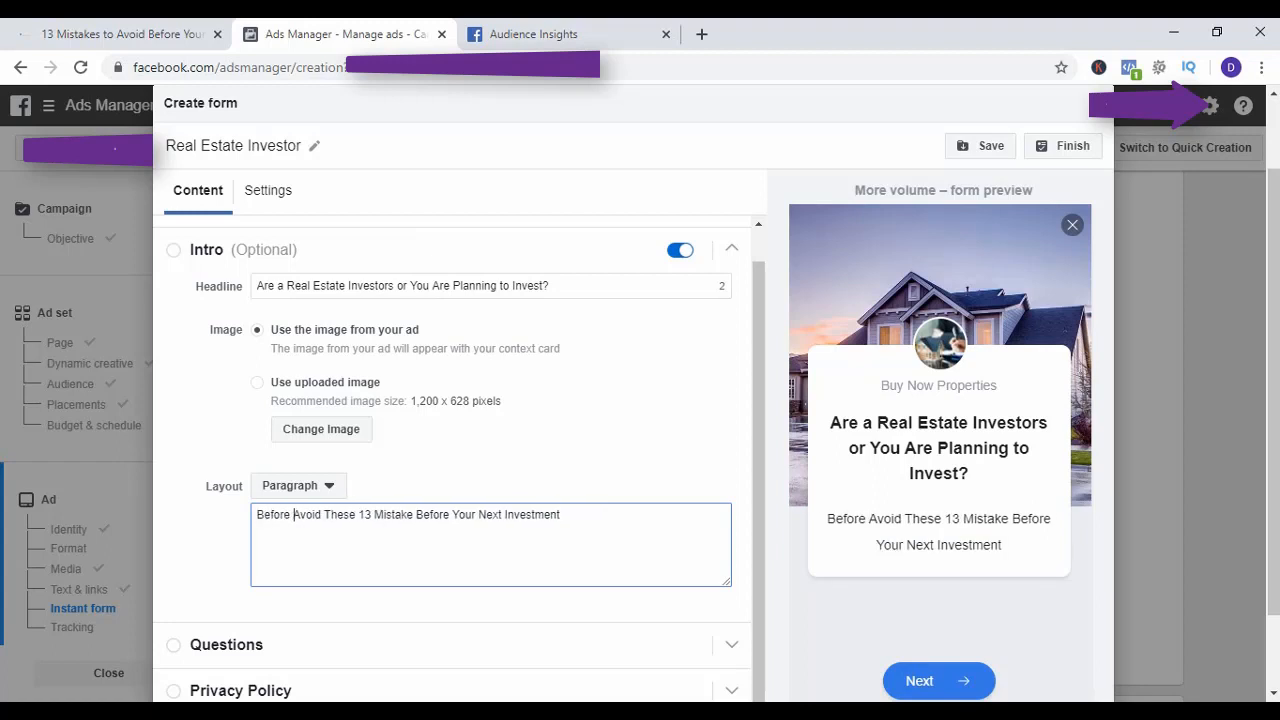
text(r next )
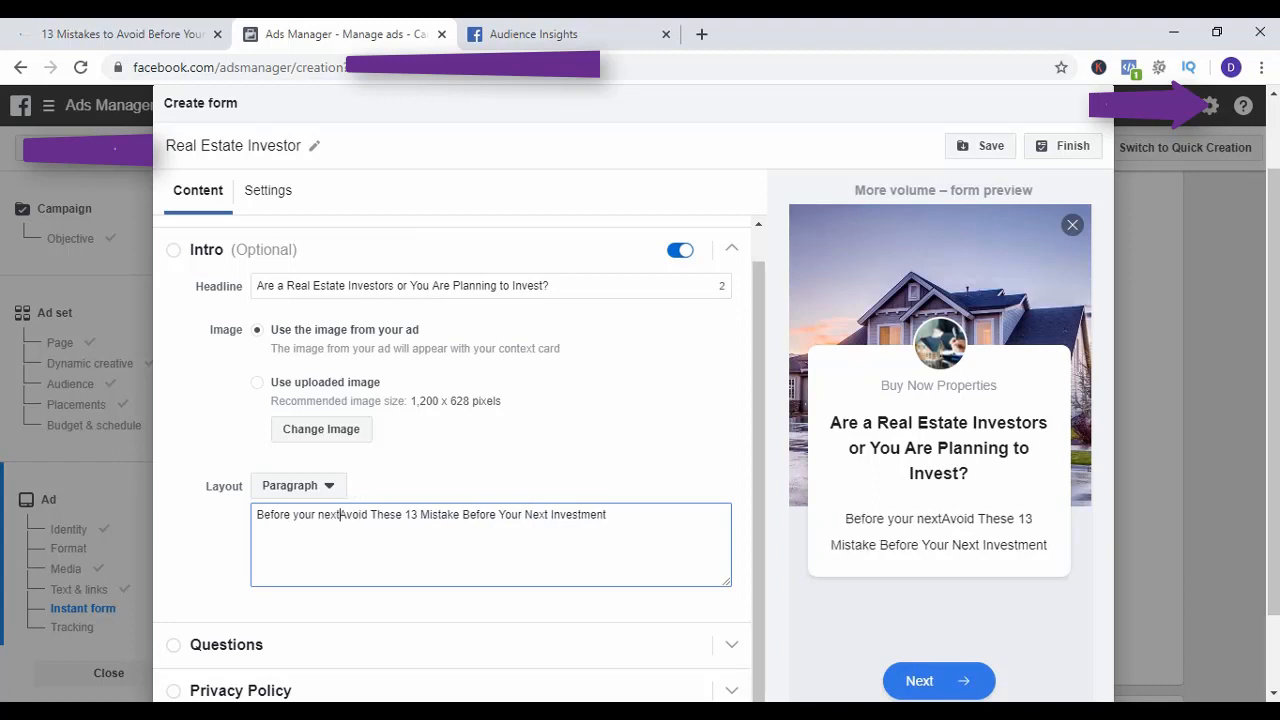
text(investment )
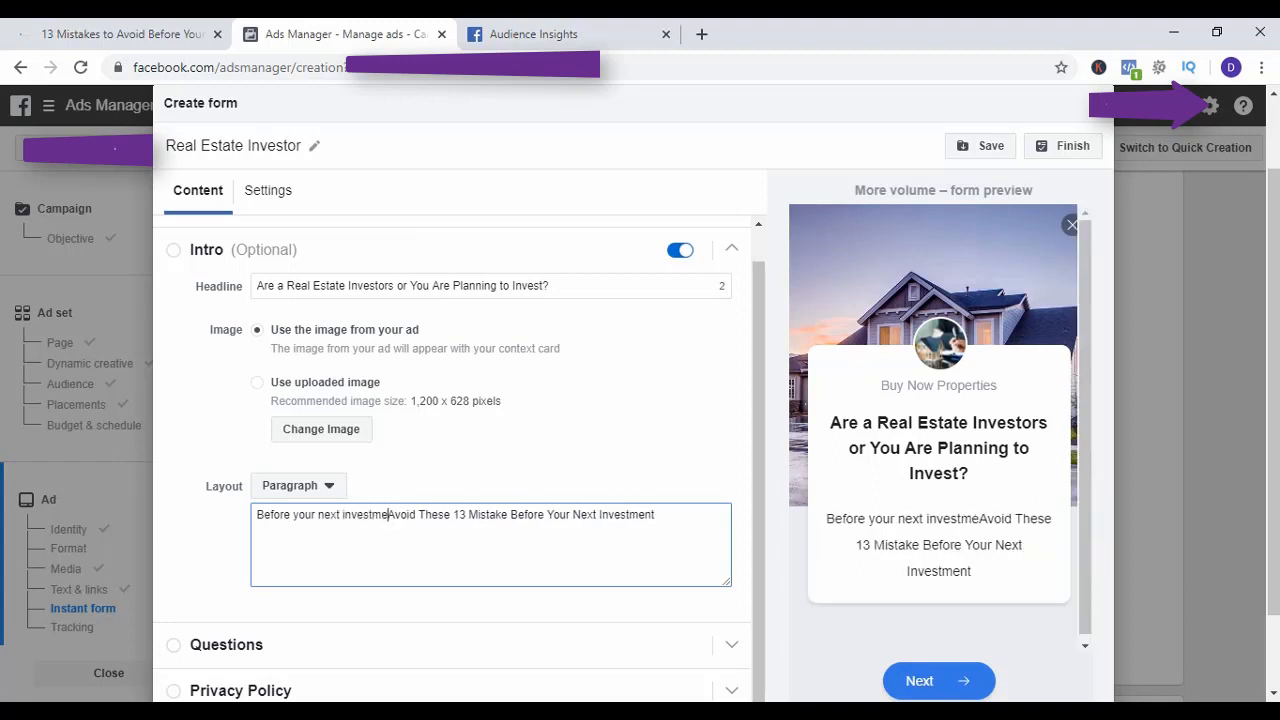
text(you ne)
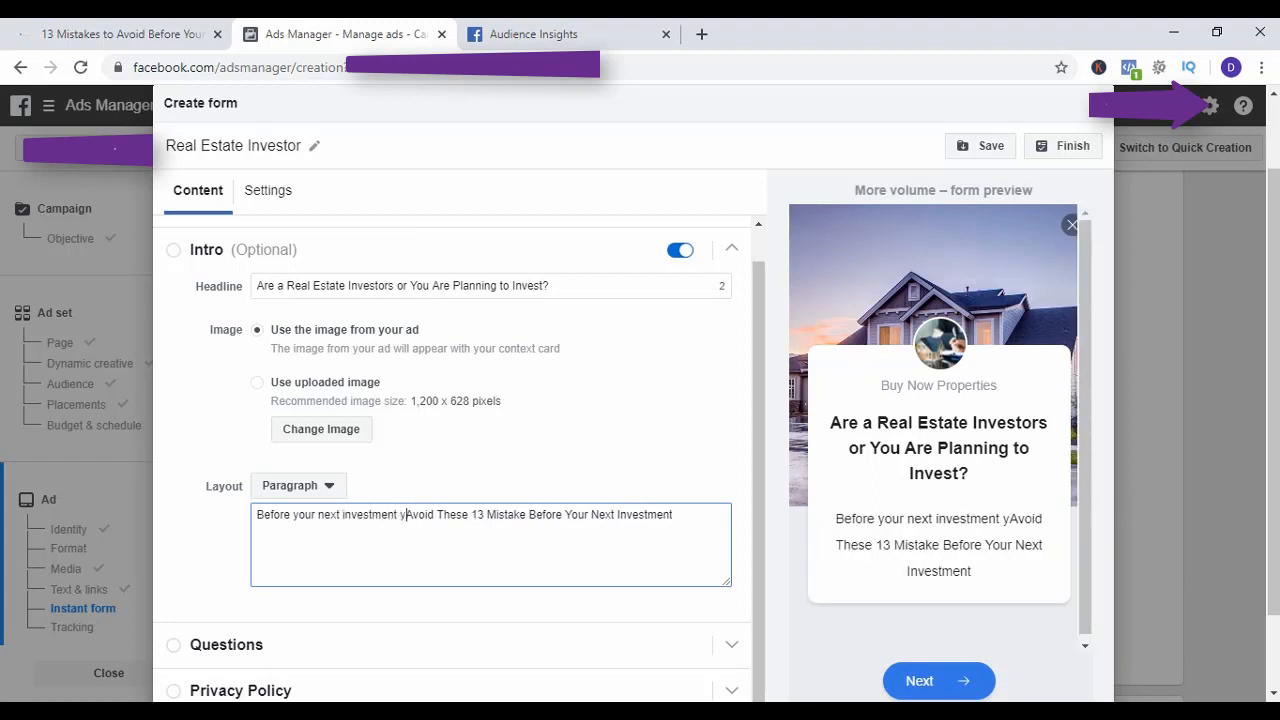
text(ed to)
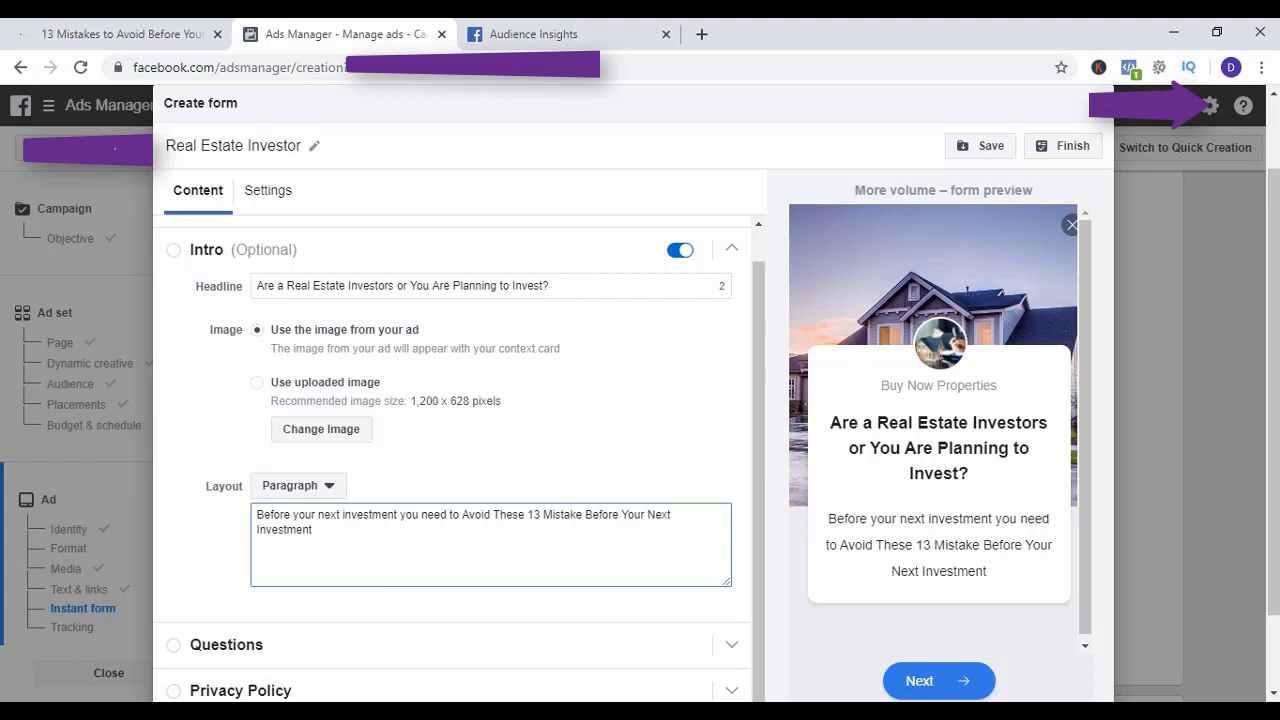
key(shift+Down)
key(BackSpace)
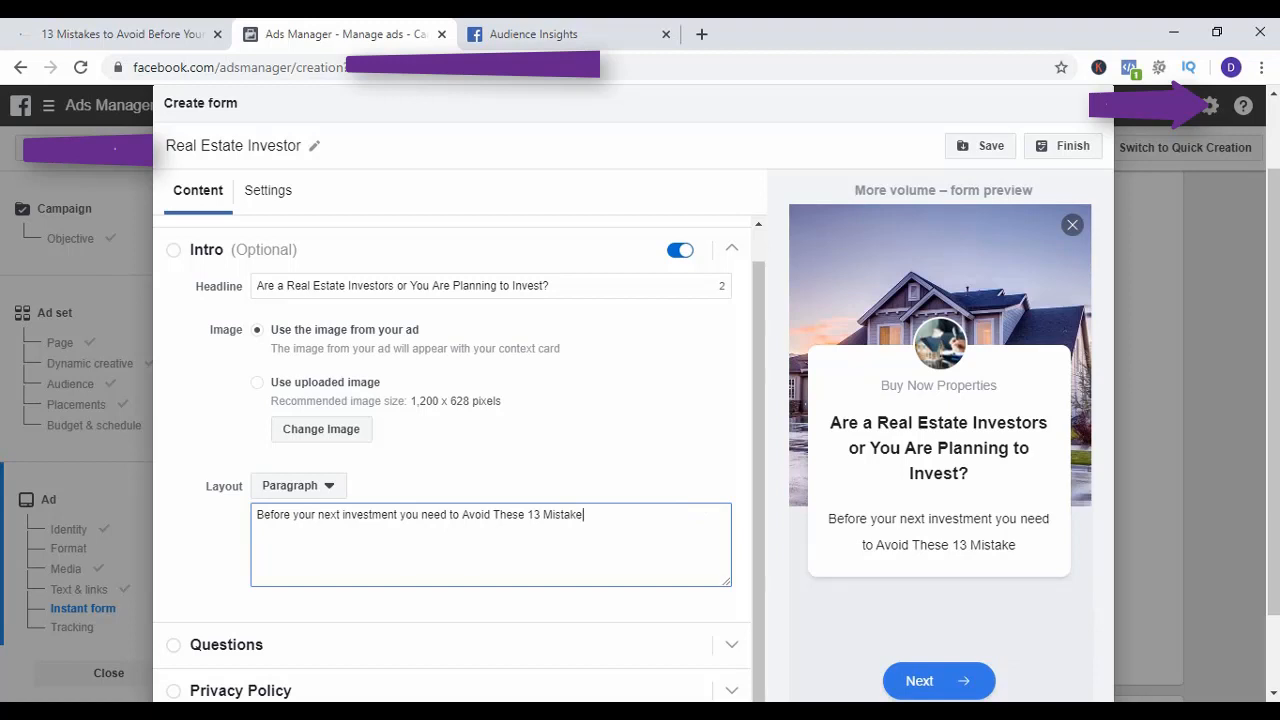
End the paragraph's sentence with a period and append "Download For Free today".
text(. F)
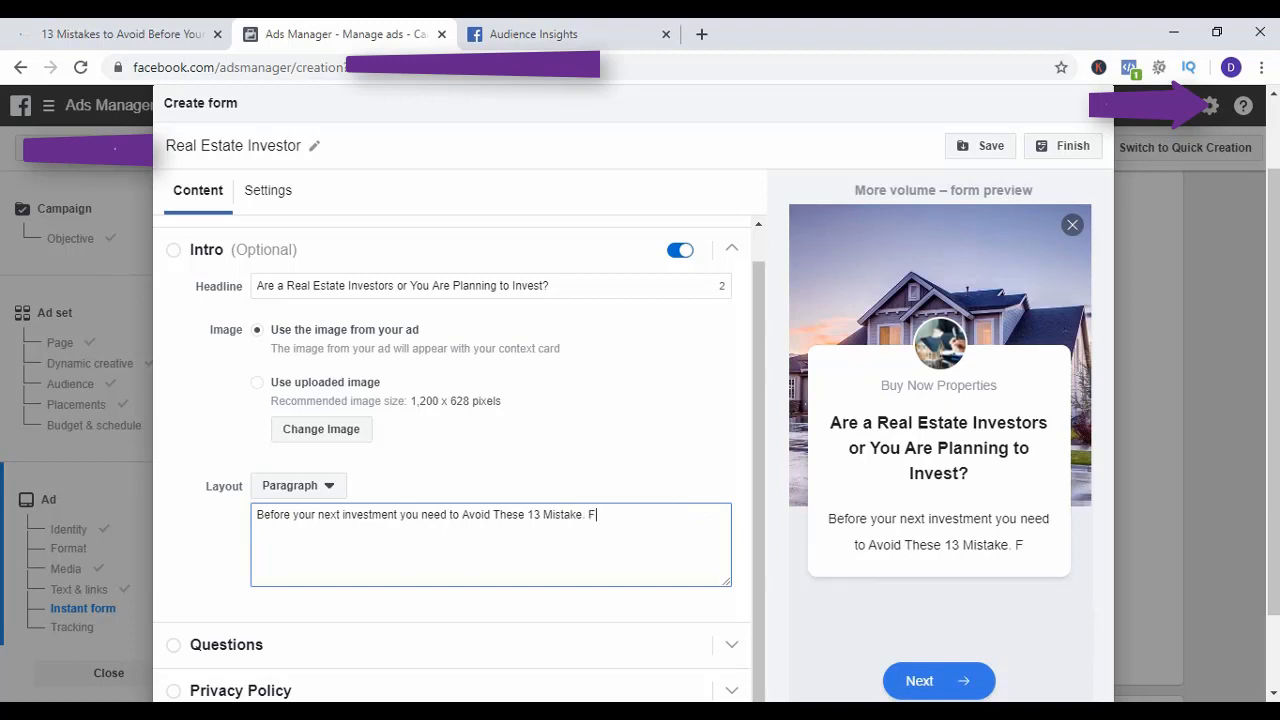
key(BackSpace)
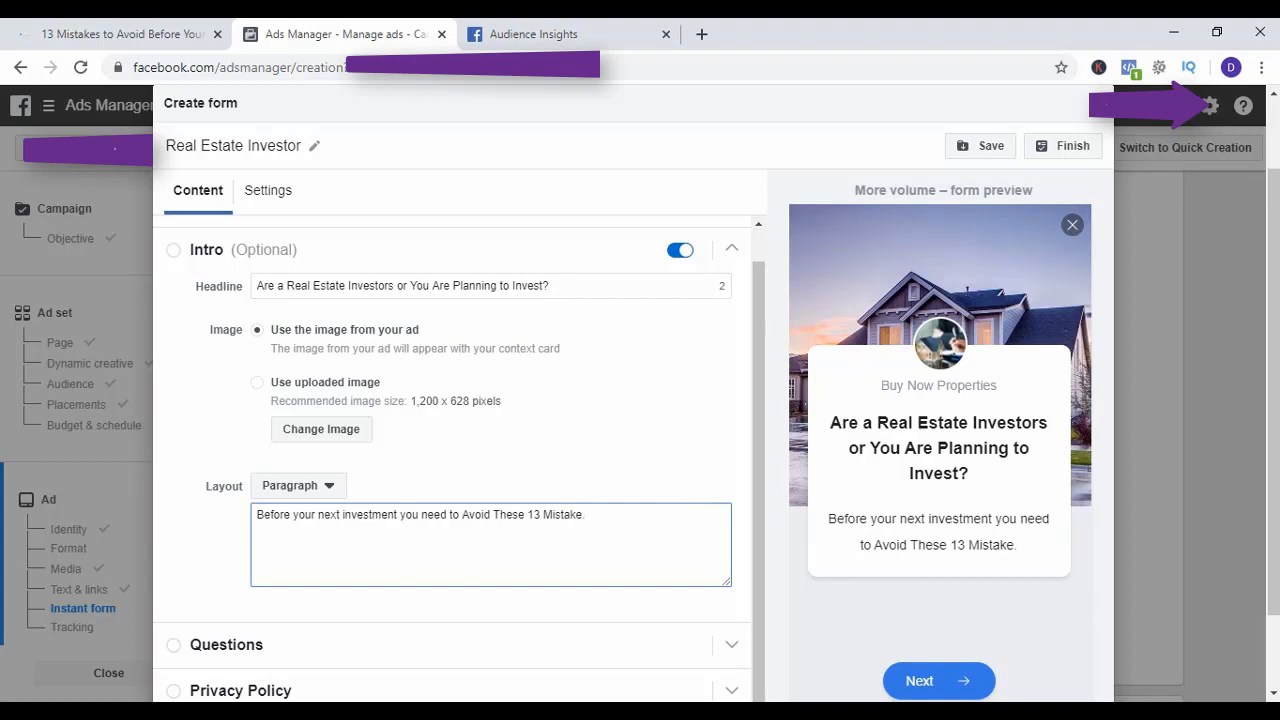
text(Download )
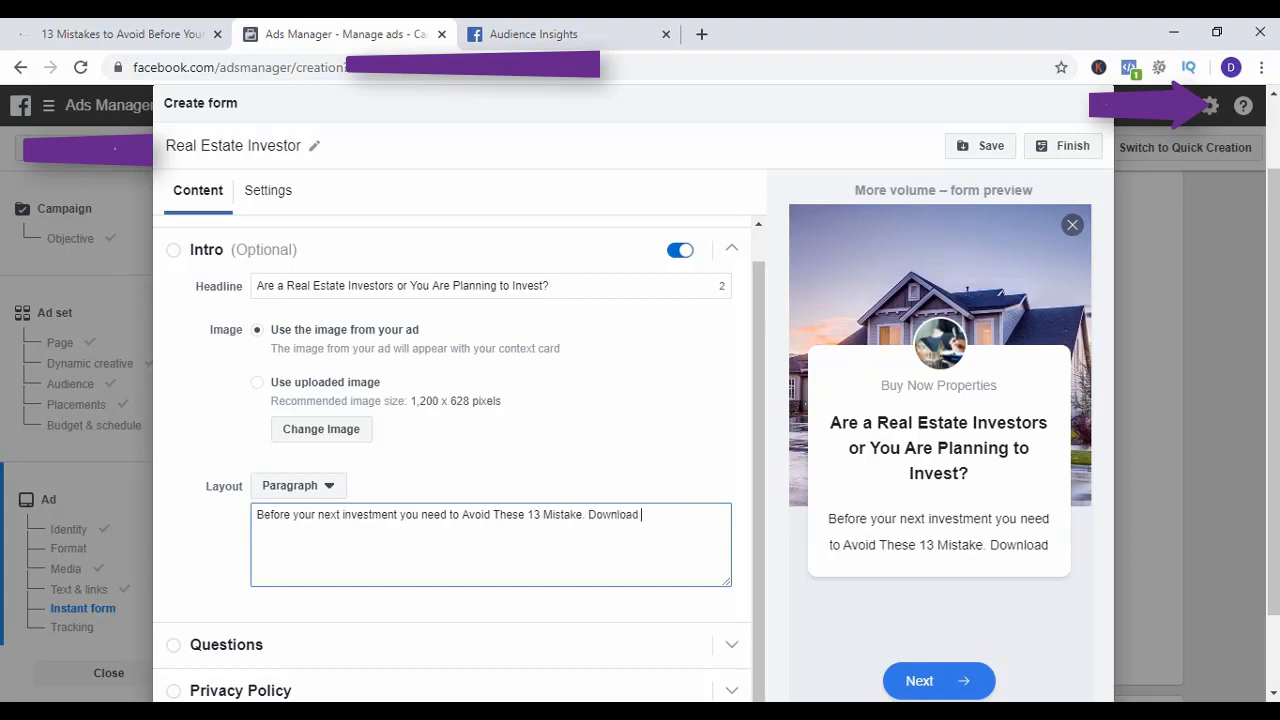
text(For )
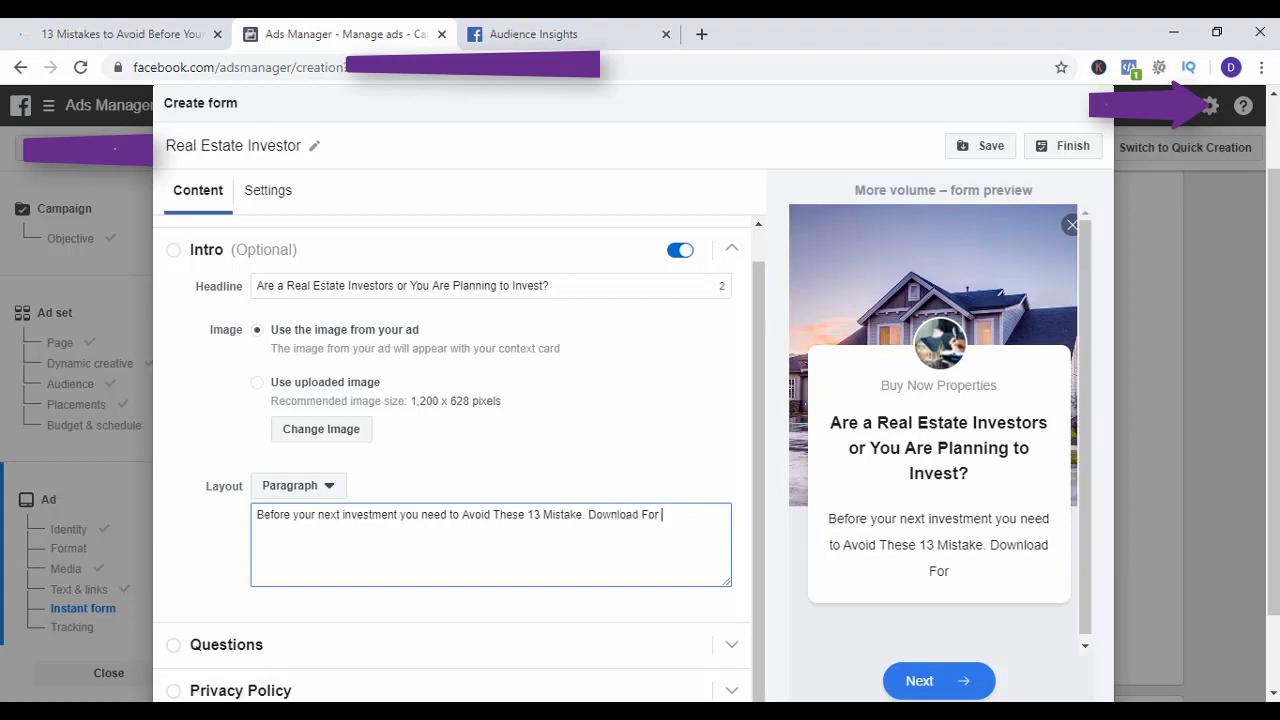
text(Free today)
Add the Phone number contact field to the form's questions.
scroll(632, 400, down, 1)
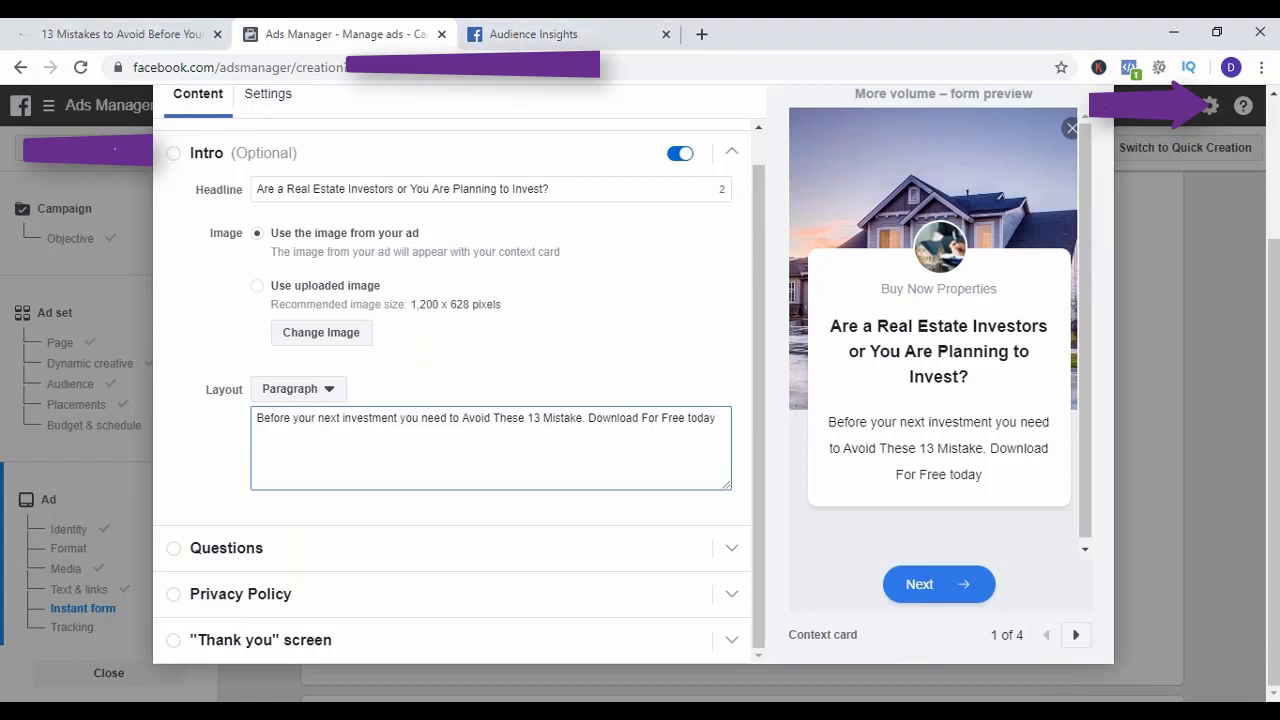
click(227, 548)
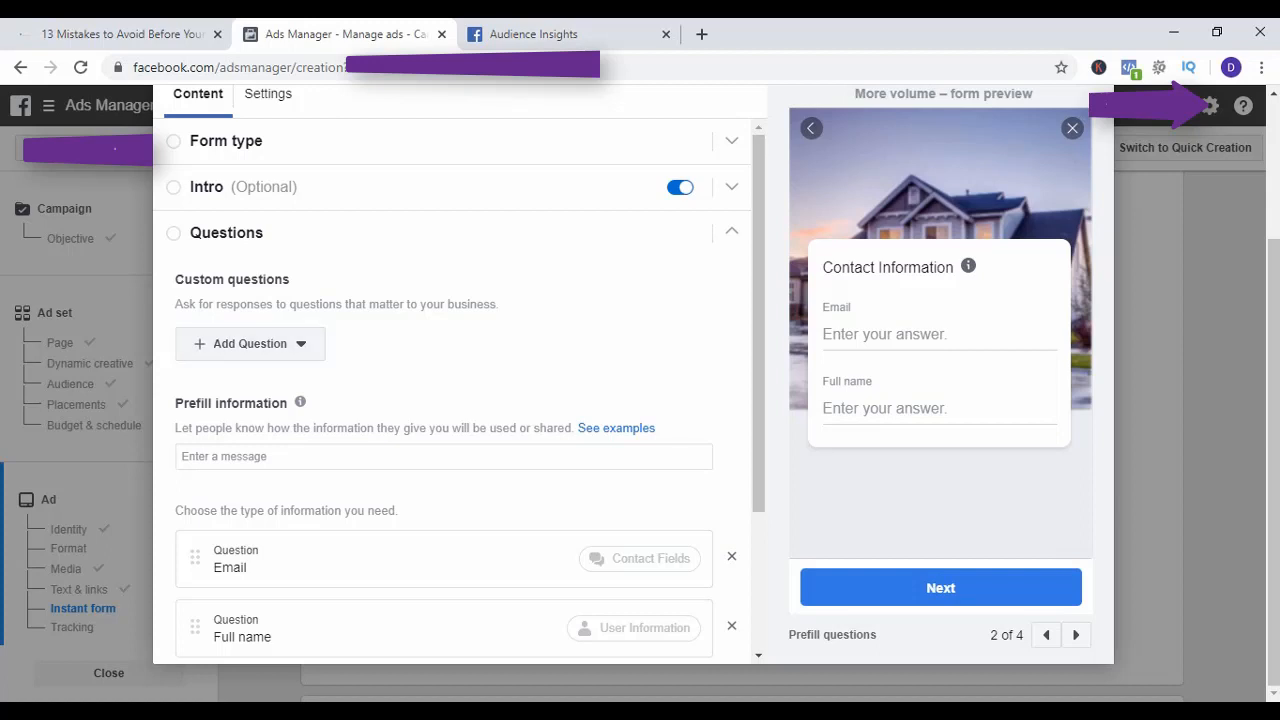
scroll(450, 390, down, 2)
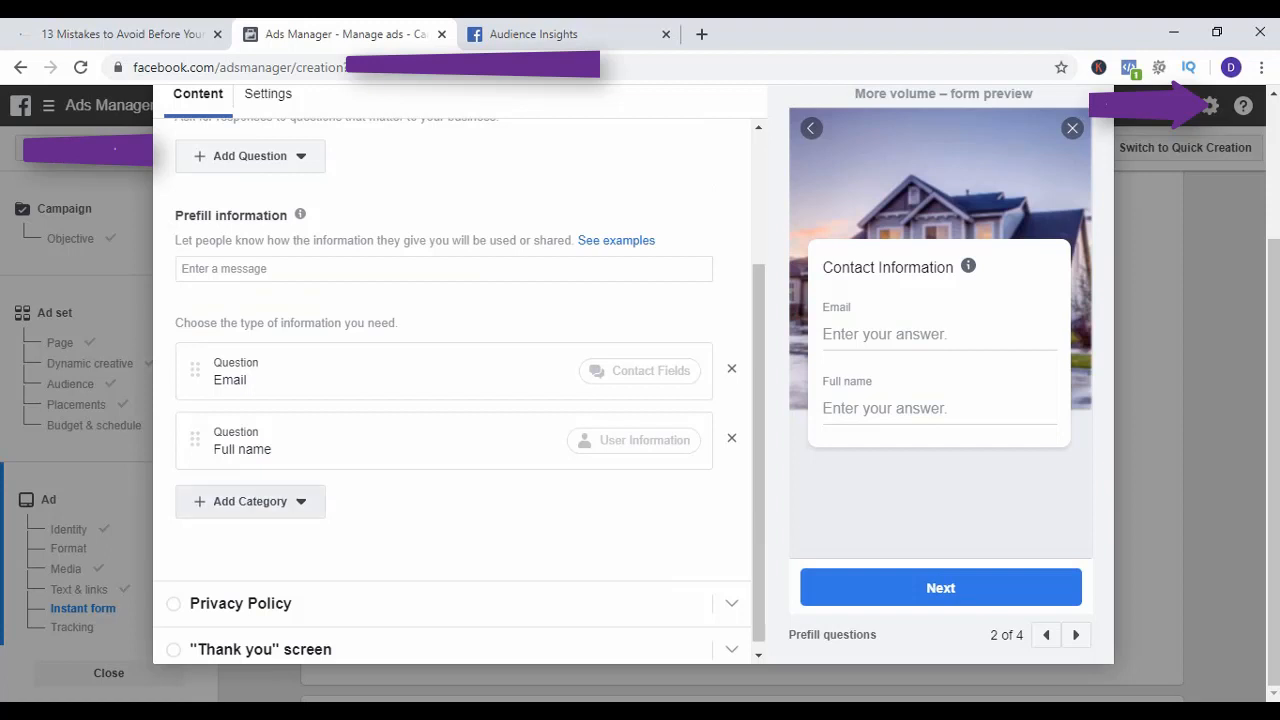
click(250, 501)
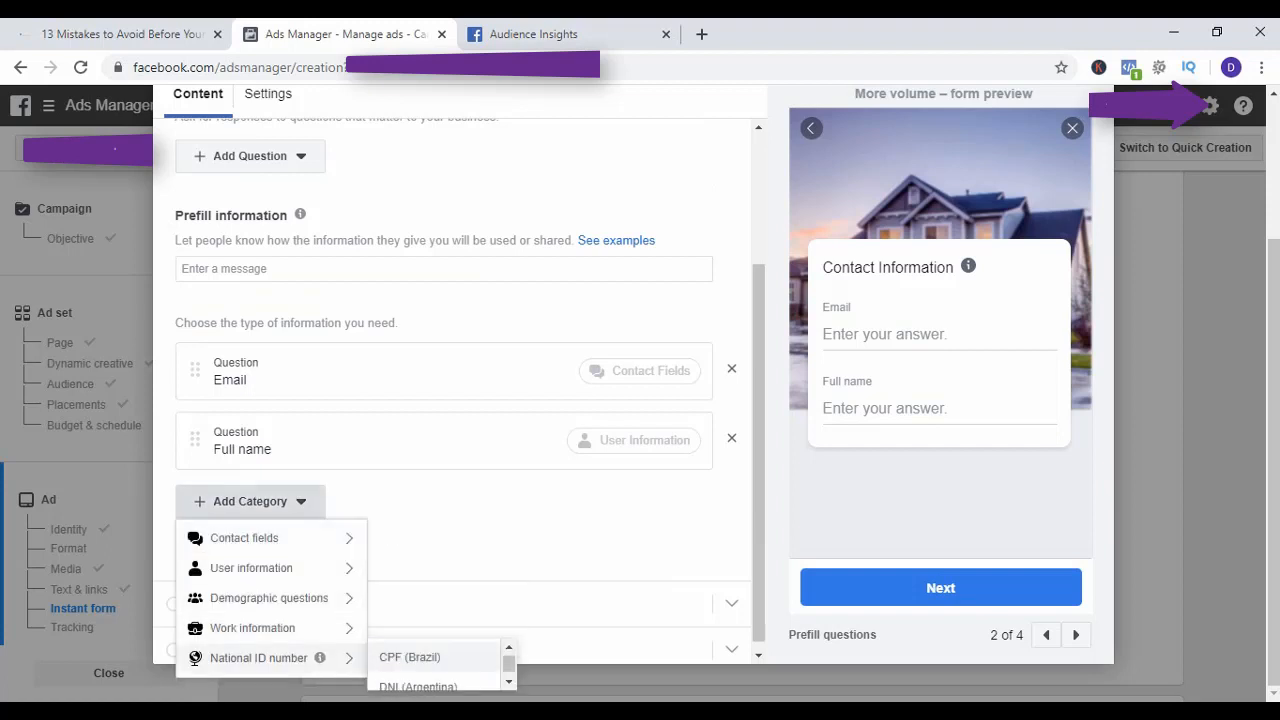
mouse_move(251, 568)
mouse_move(269, 598)
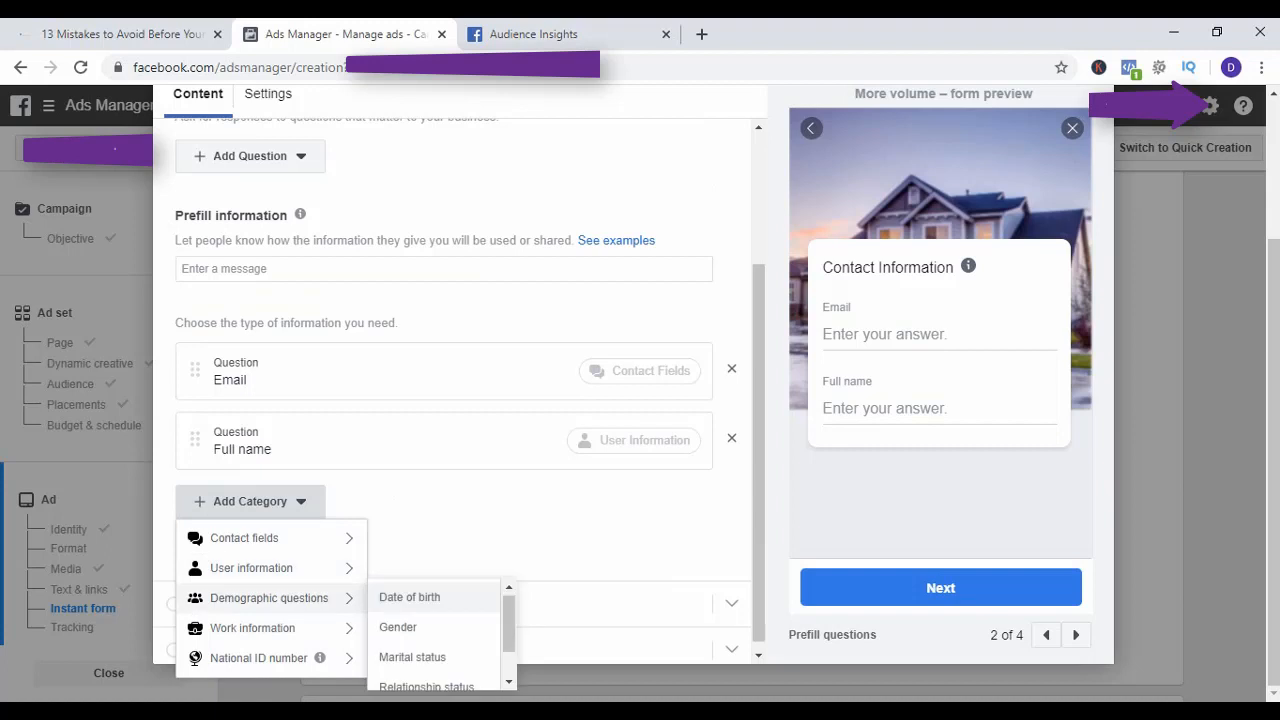
mouse_move(251, 568)
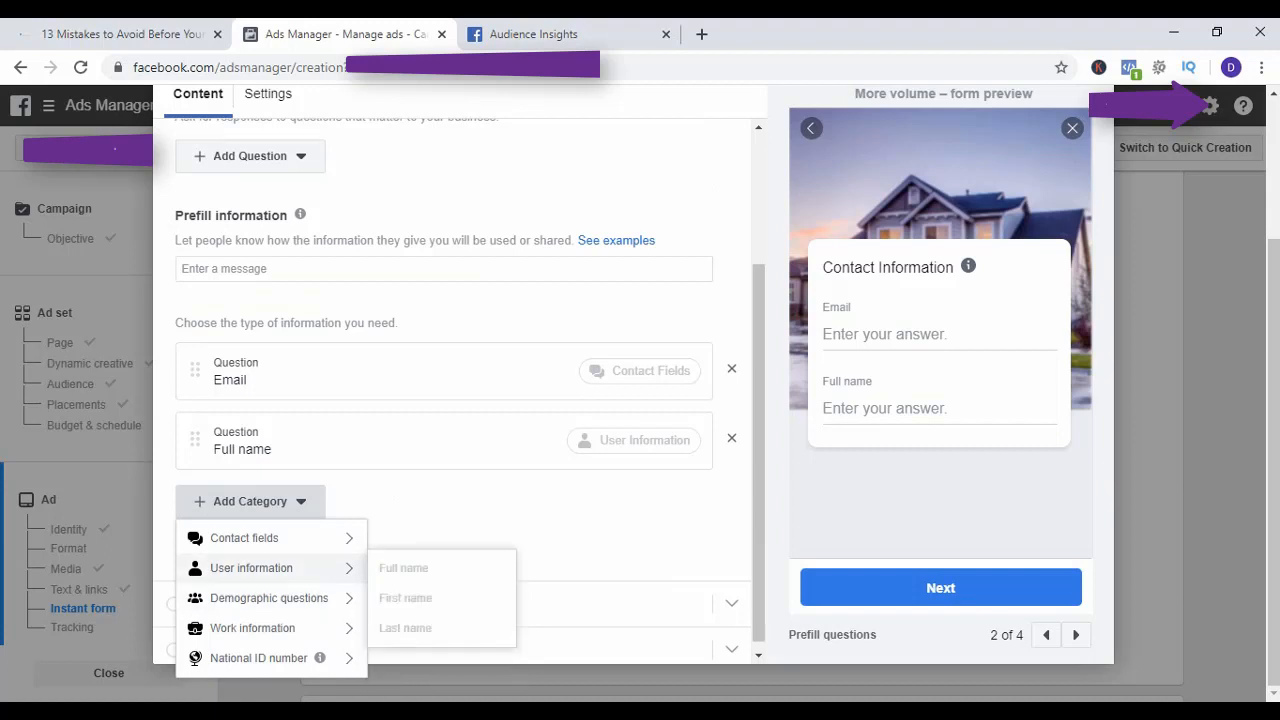
mouse_move(244, 538)
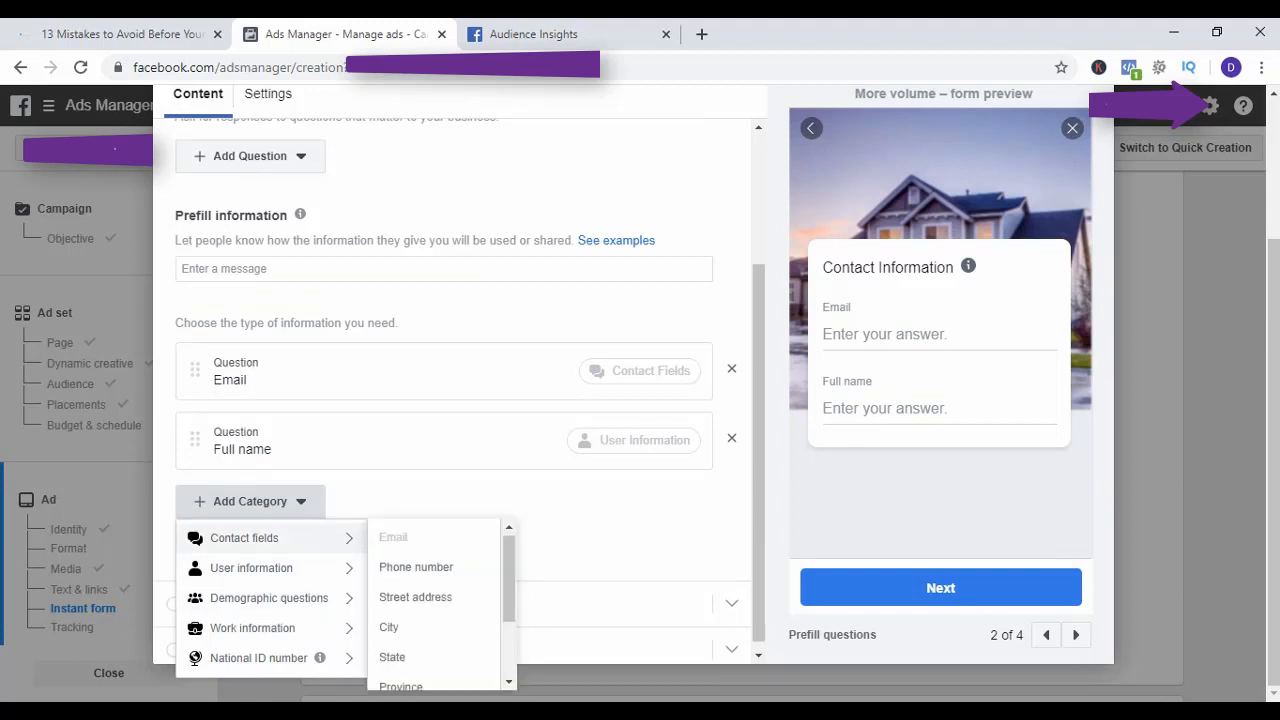
click(416, 567)
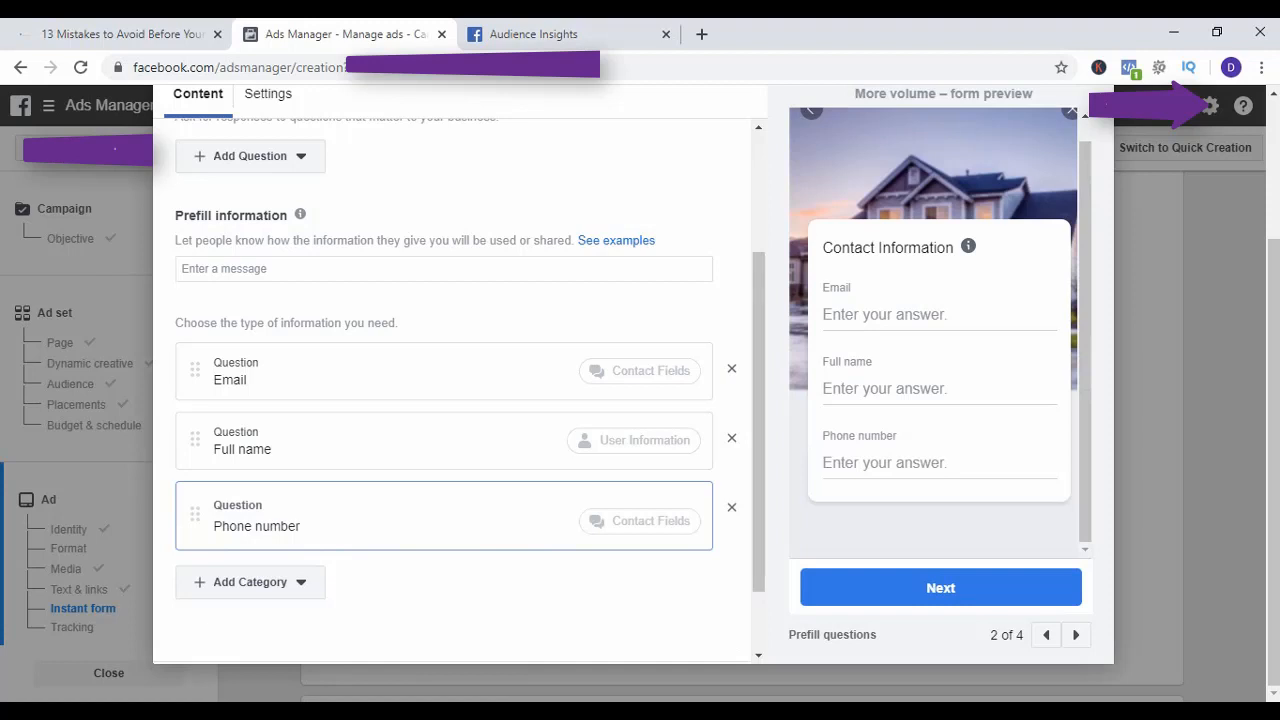
Set the link text of the form's privacy policy to "Terms".
scroll(460, 390, down, 1)
scroll(460, 390, up, 1)
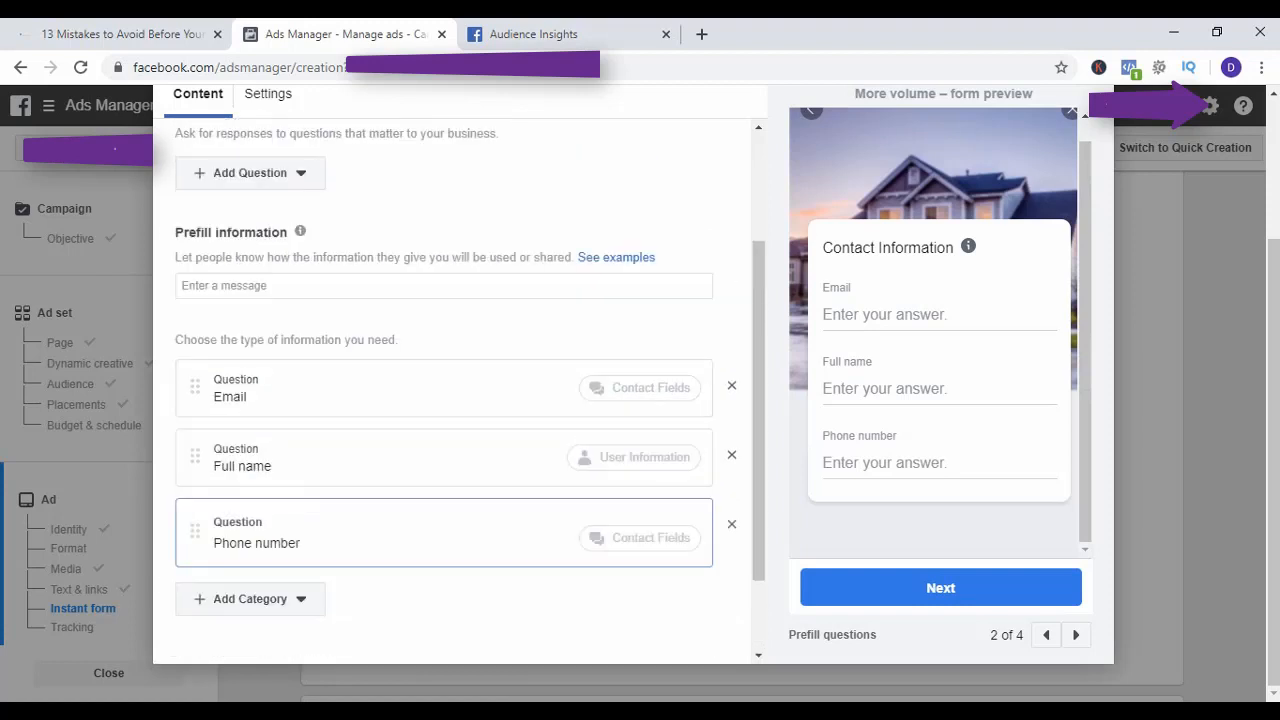
scroll(460, 390, up, 1)
scroll(460, 390, up, 1)
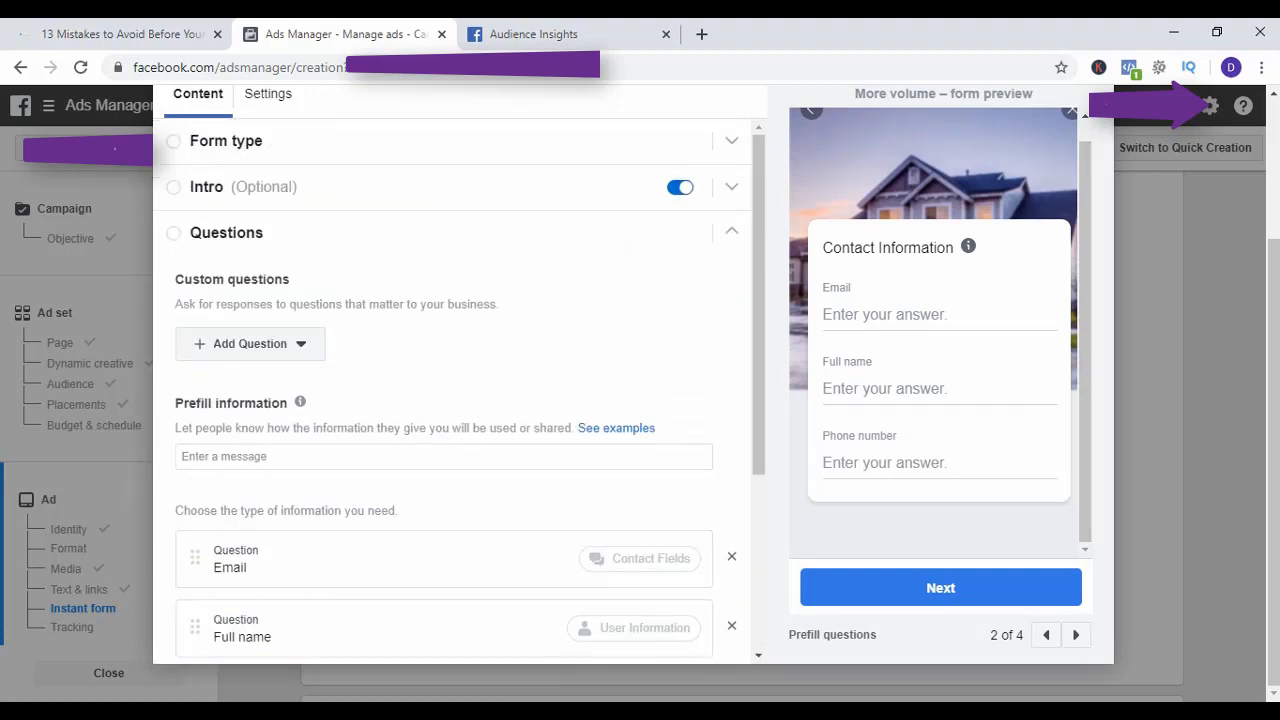
scroll(460, 390, up, 1)
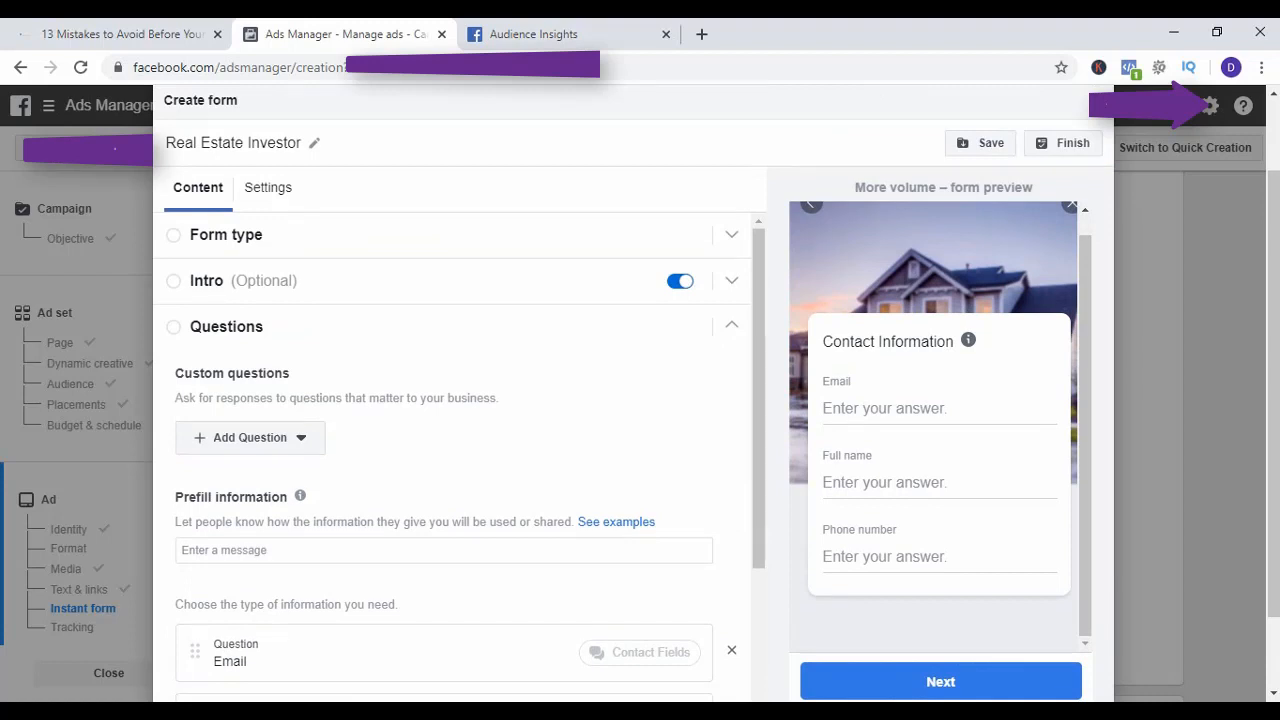
scroll(460, 390, down, 4)
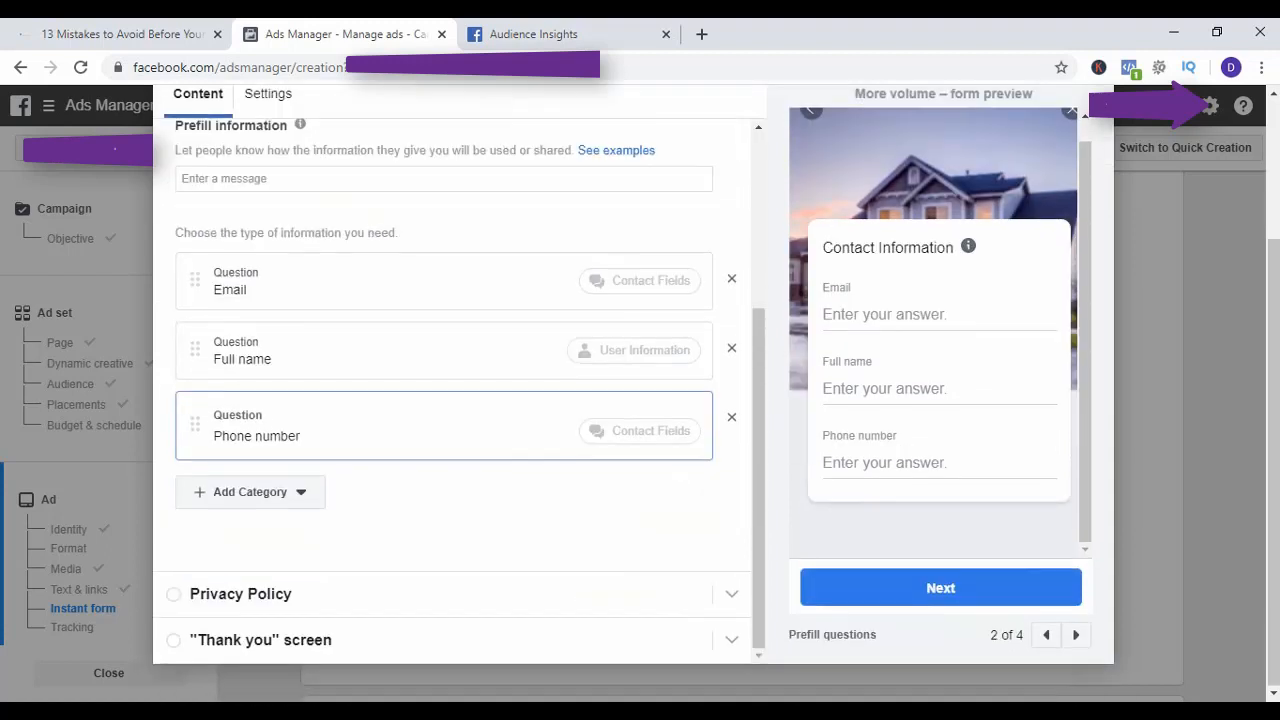
click(240, 593)
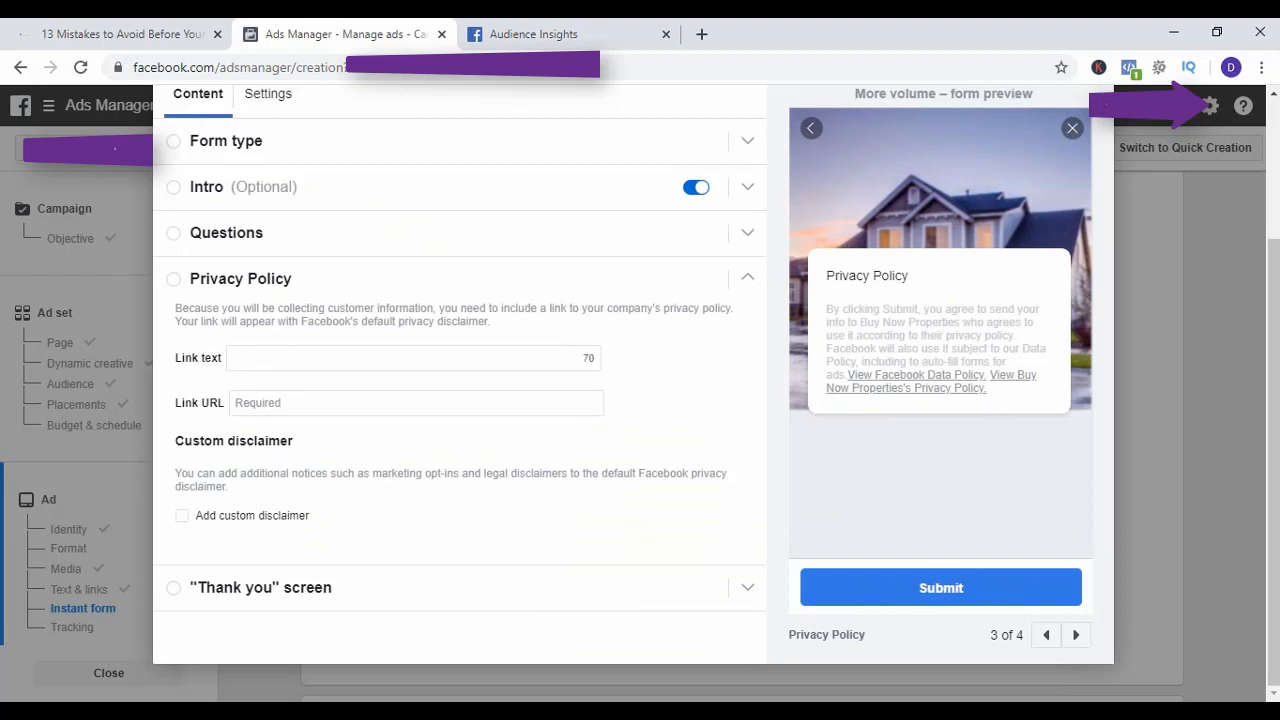
click(404, 358)
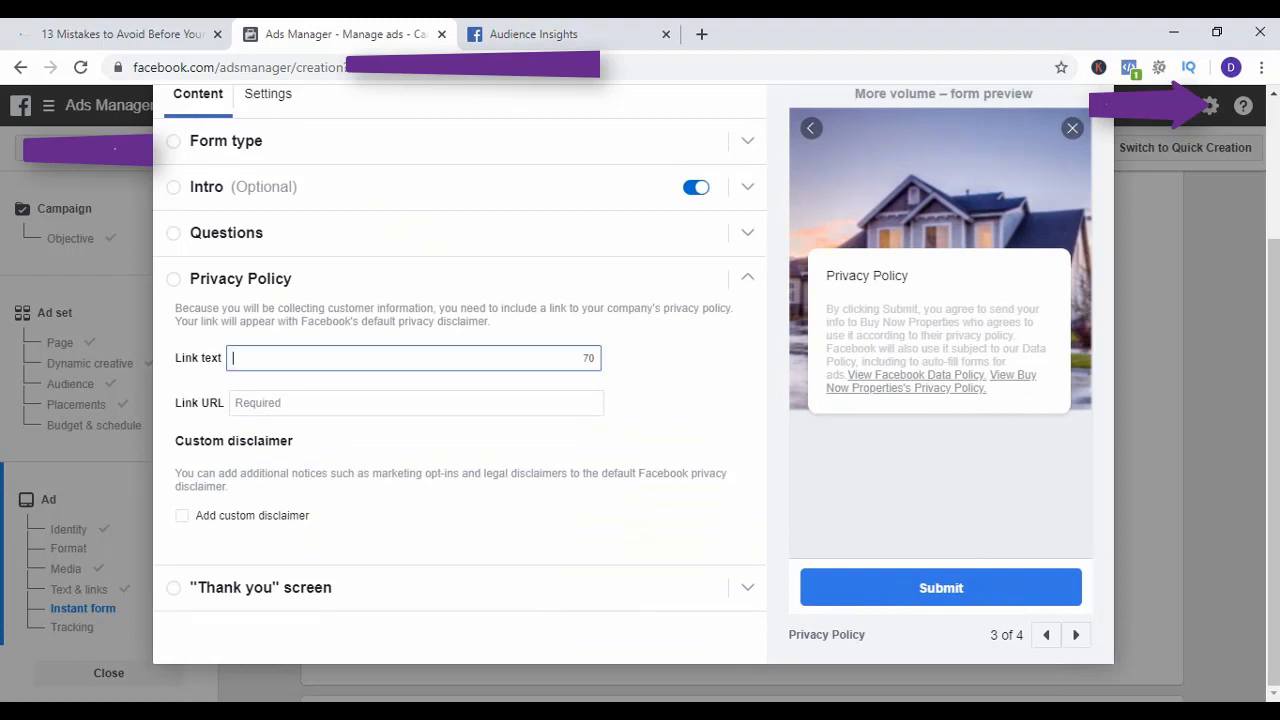
text(Terms)
key(Tab)
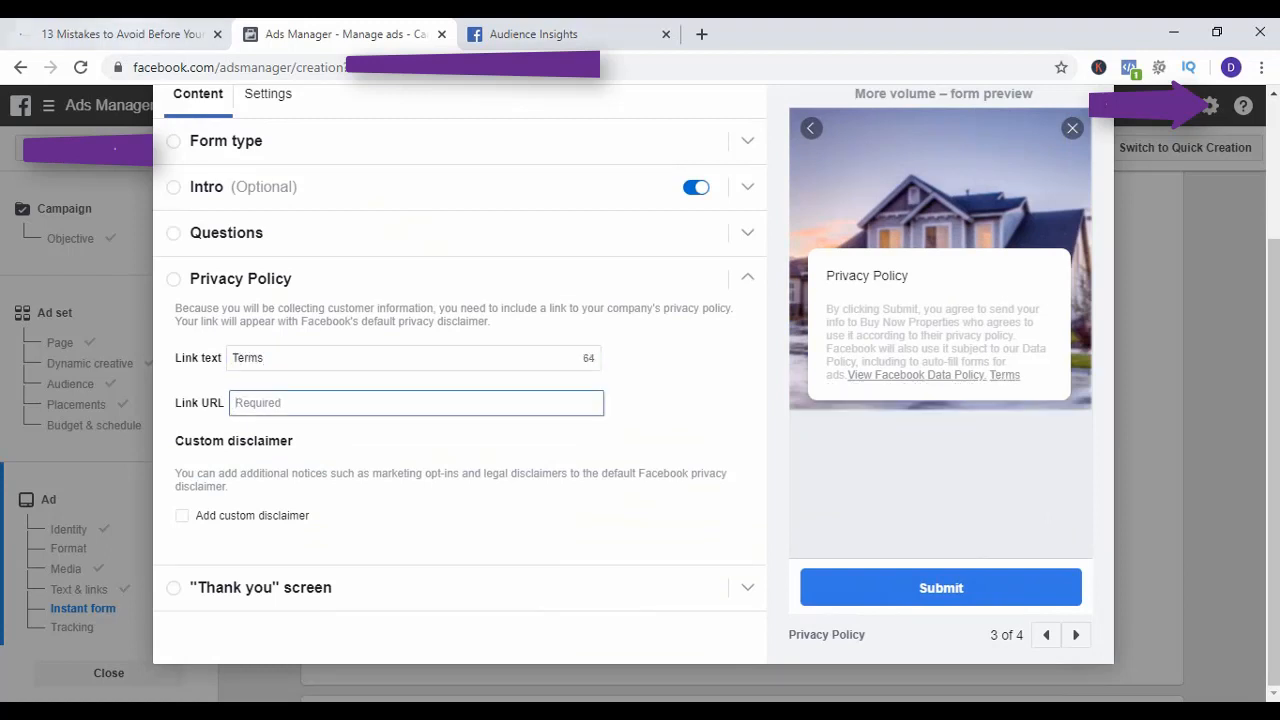
key(ctrl+shift+Tab)
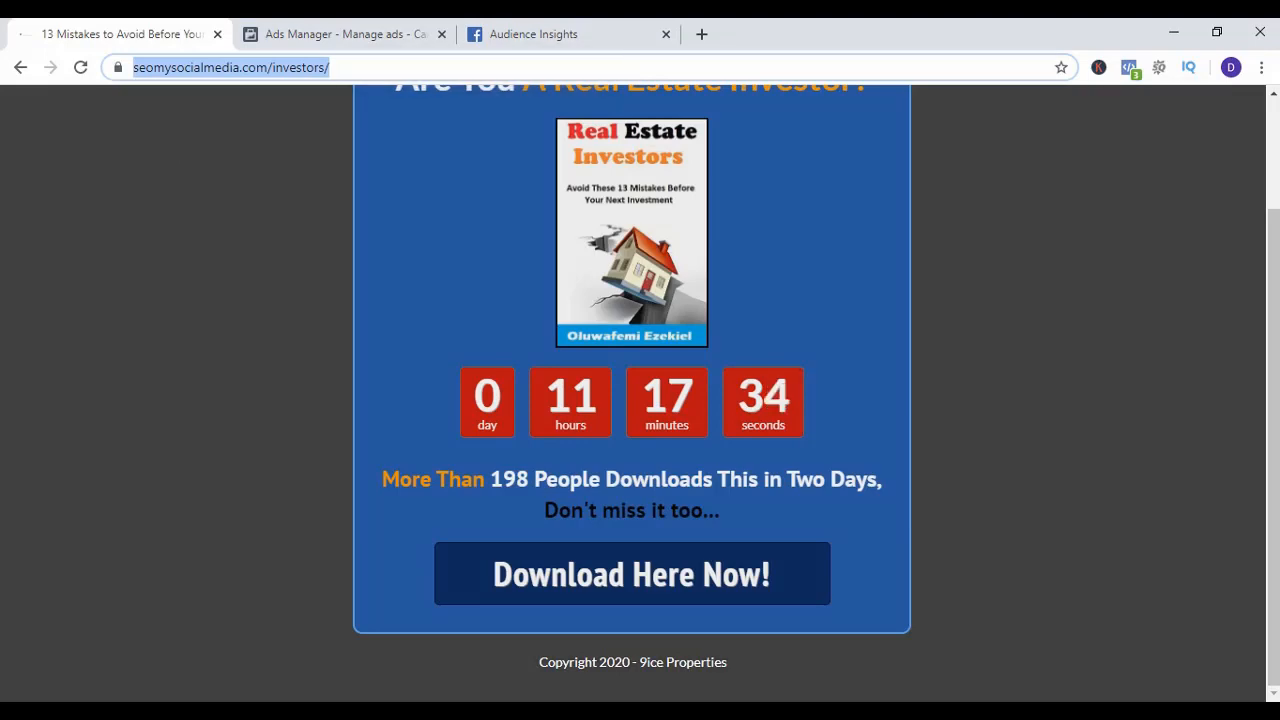
key(alt+Tab)
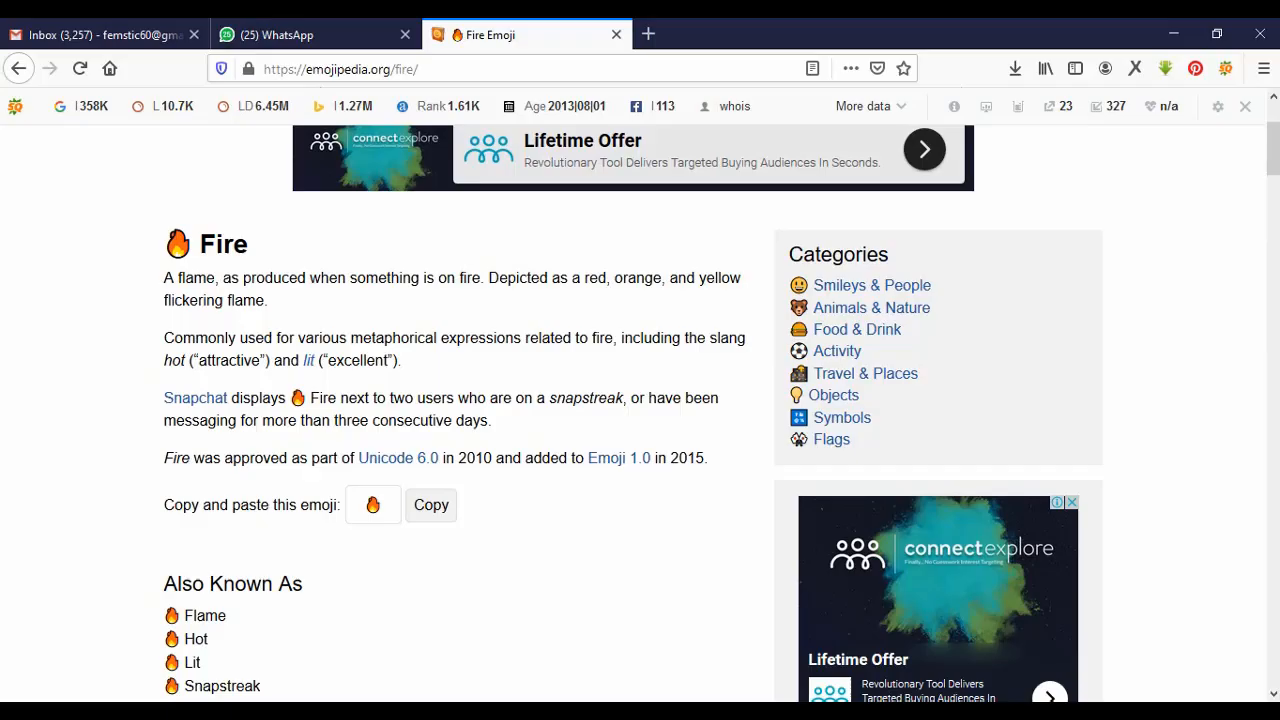
key(ctrl+t)
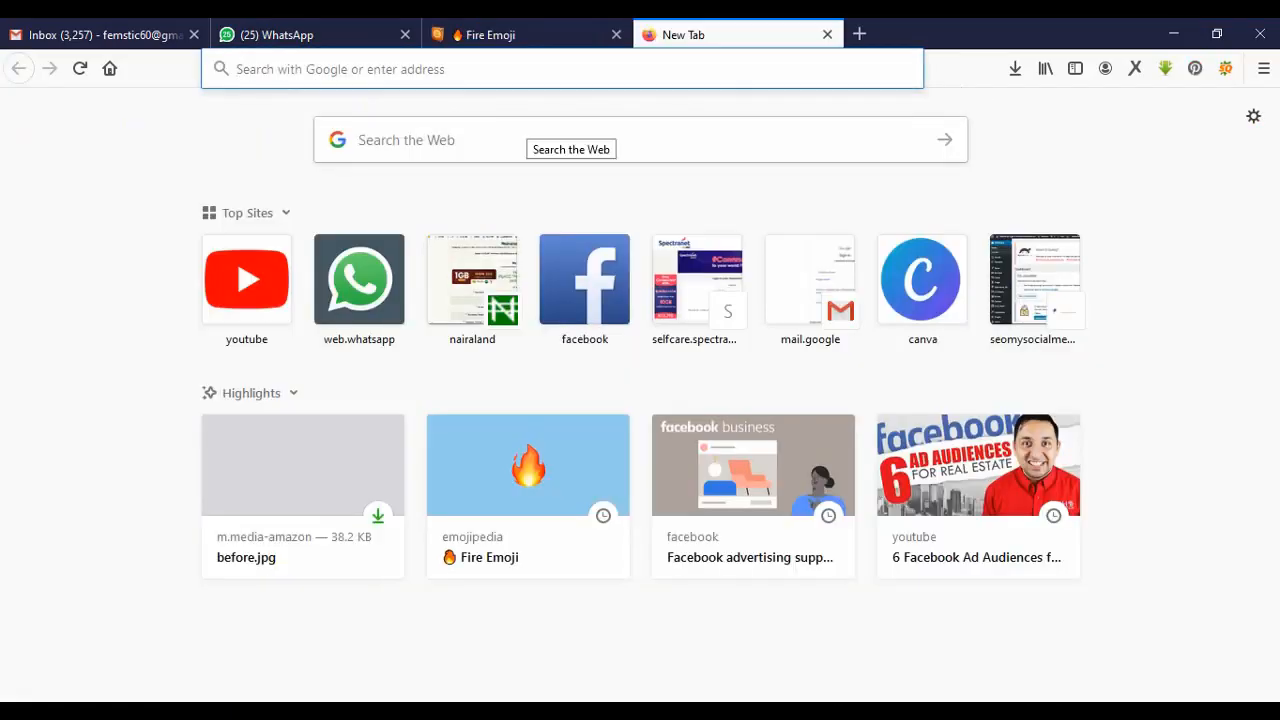
text(seomysocialmedia.com/)
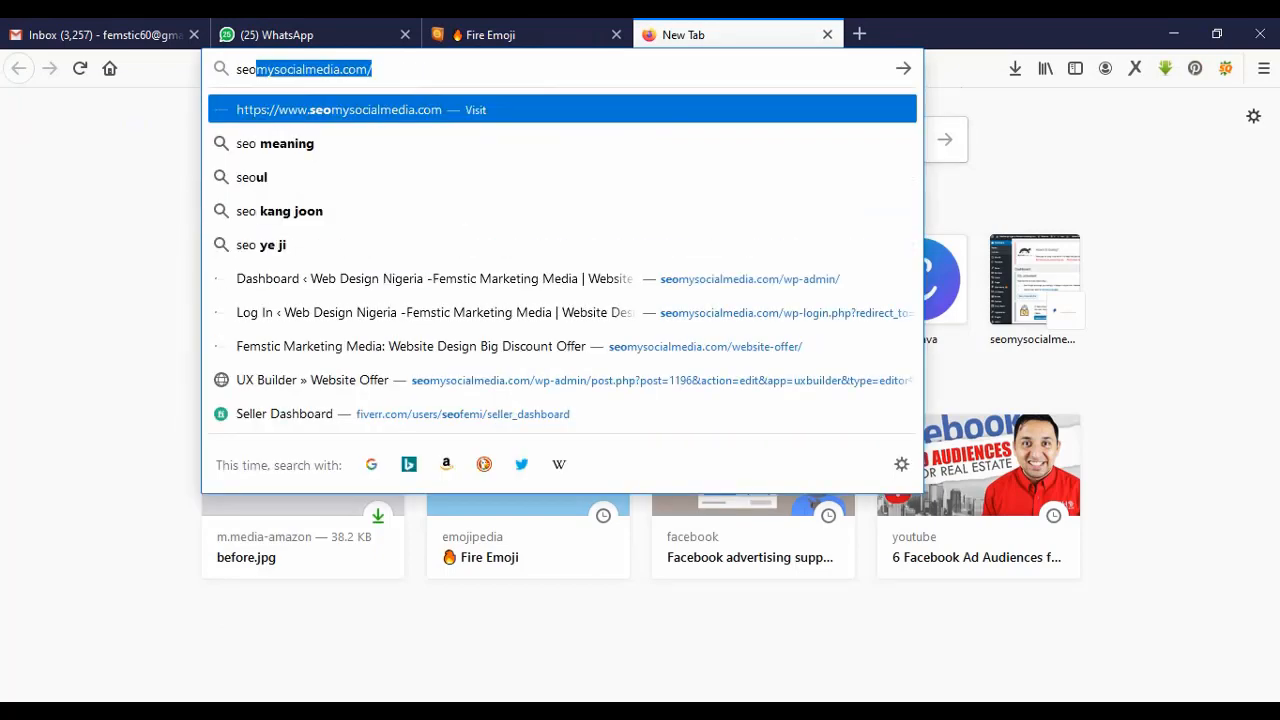
key(Right)
text(t)
key(Down)
key(Return)
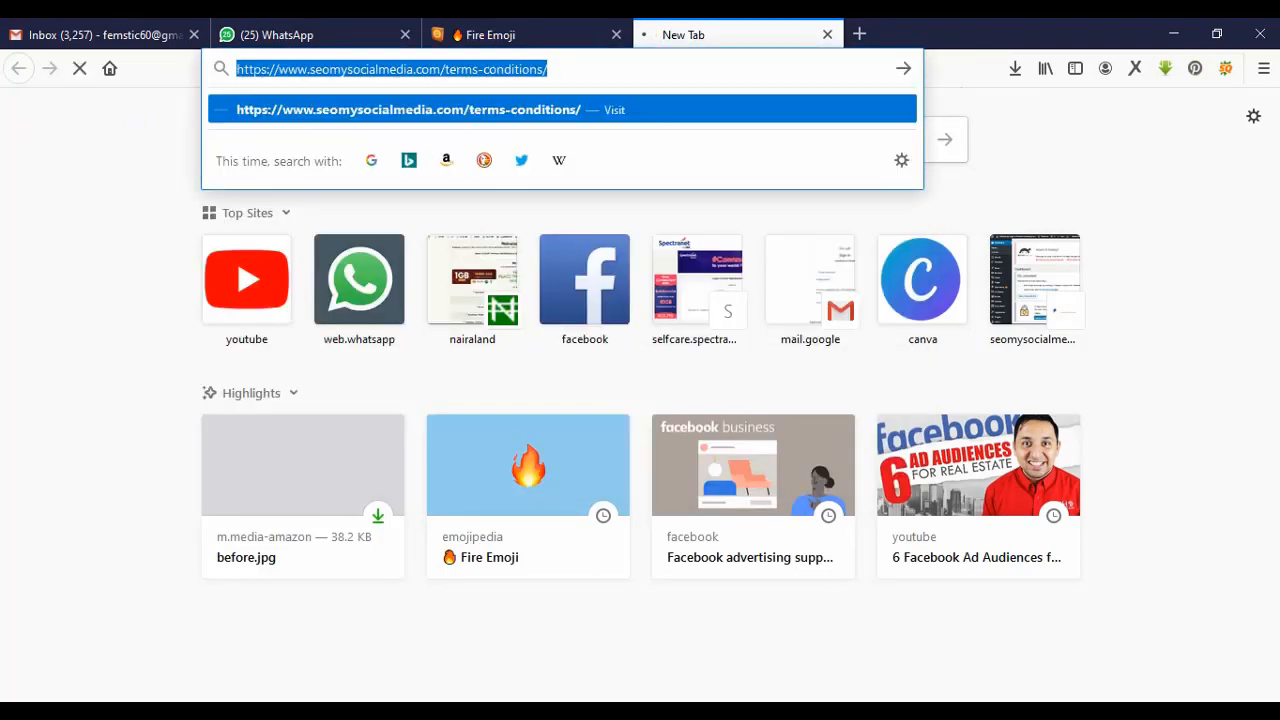
right_click(404, 76)
click(442, 129)
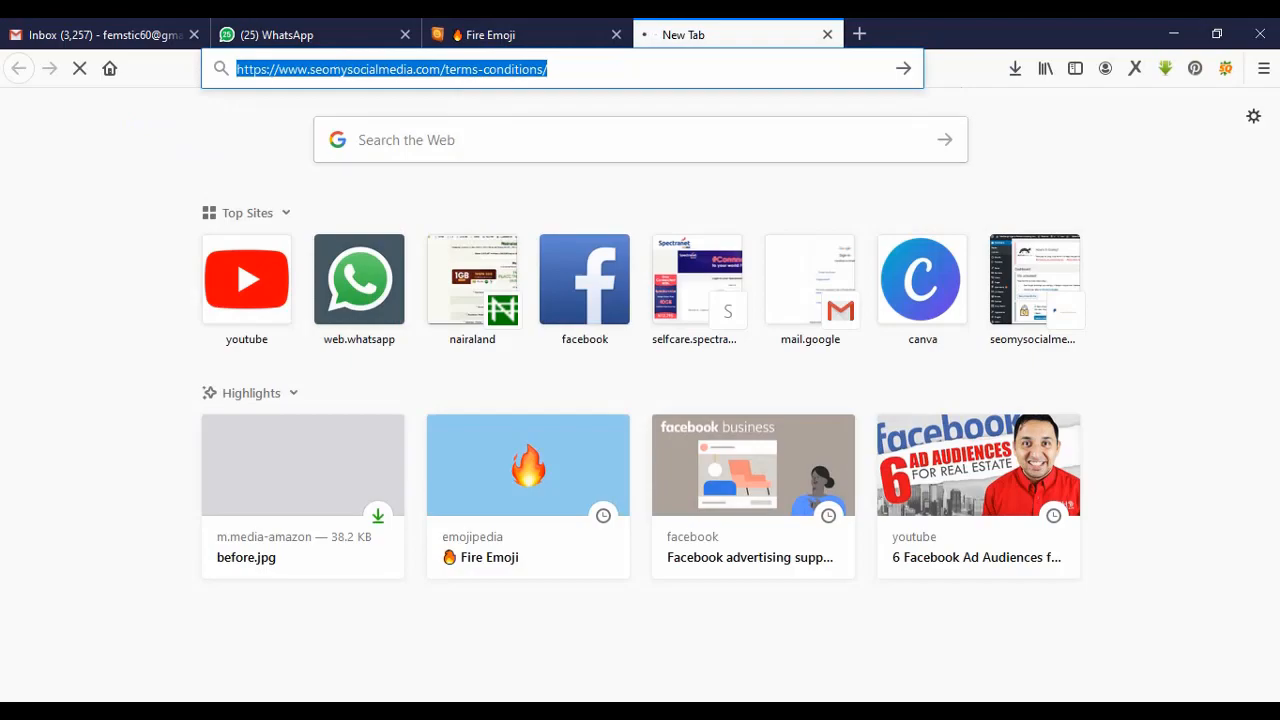
Return to Ads Manager in Chrome and paste the copied terms-conditions address as the privacy policy's link URL.
key(alt+Tab)
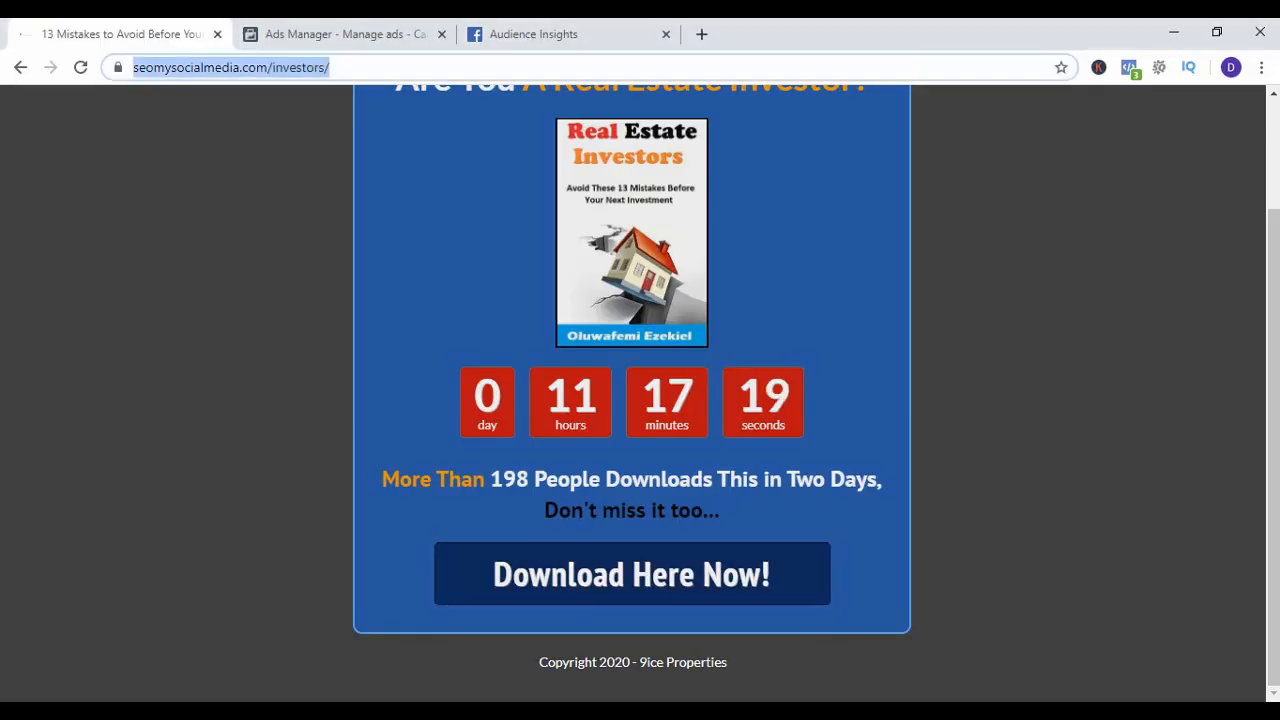
click(372, 34)
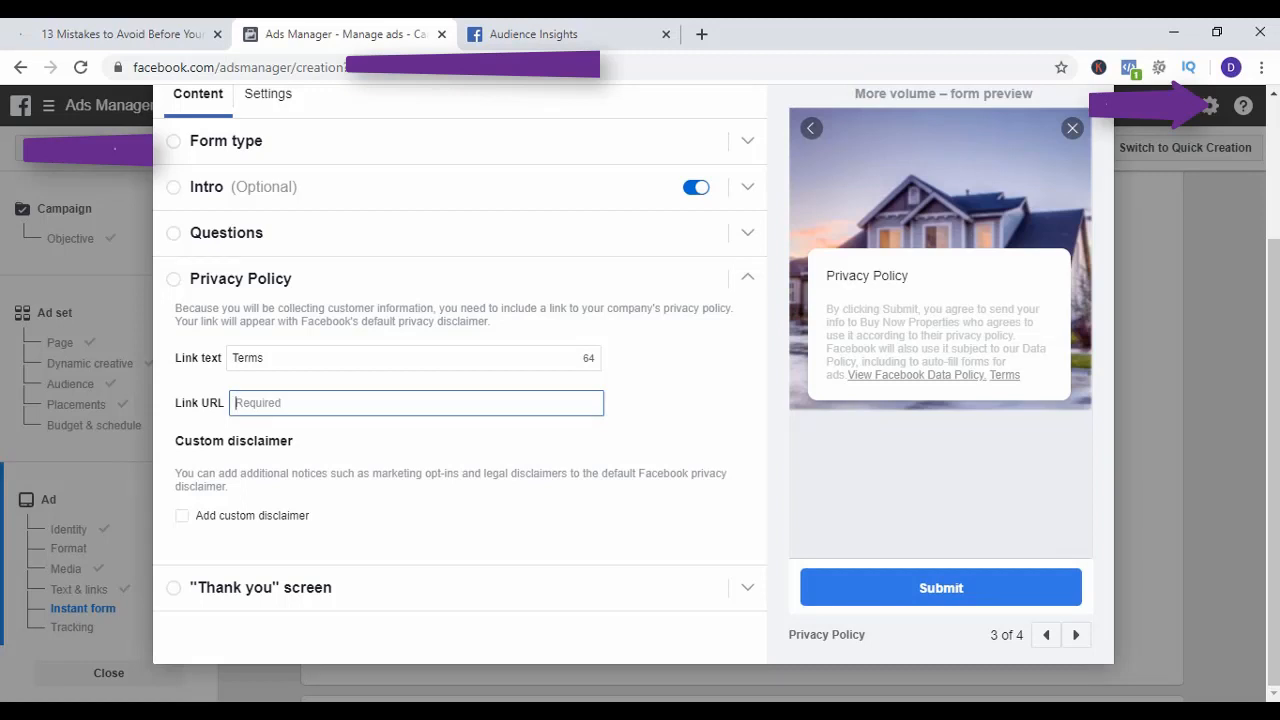
key(ctrl+v)
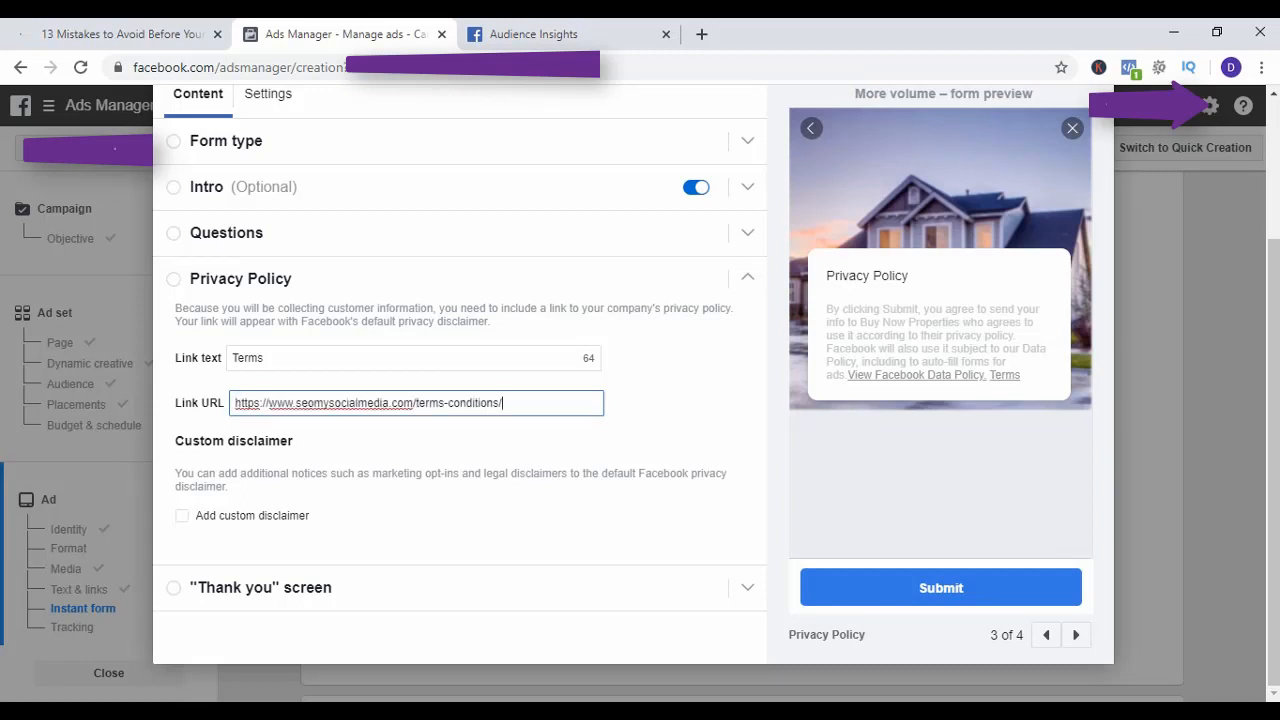
key(Tab)
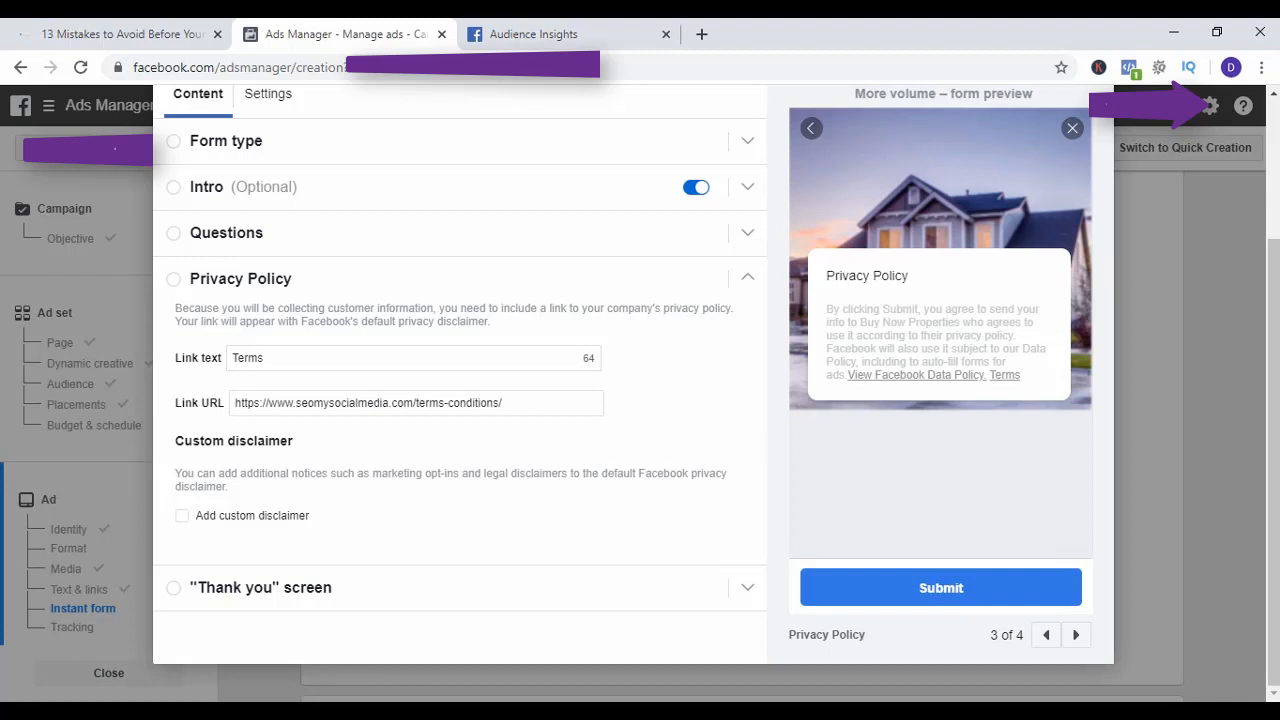
click(182, 515)
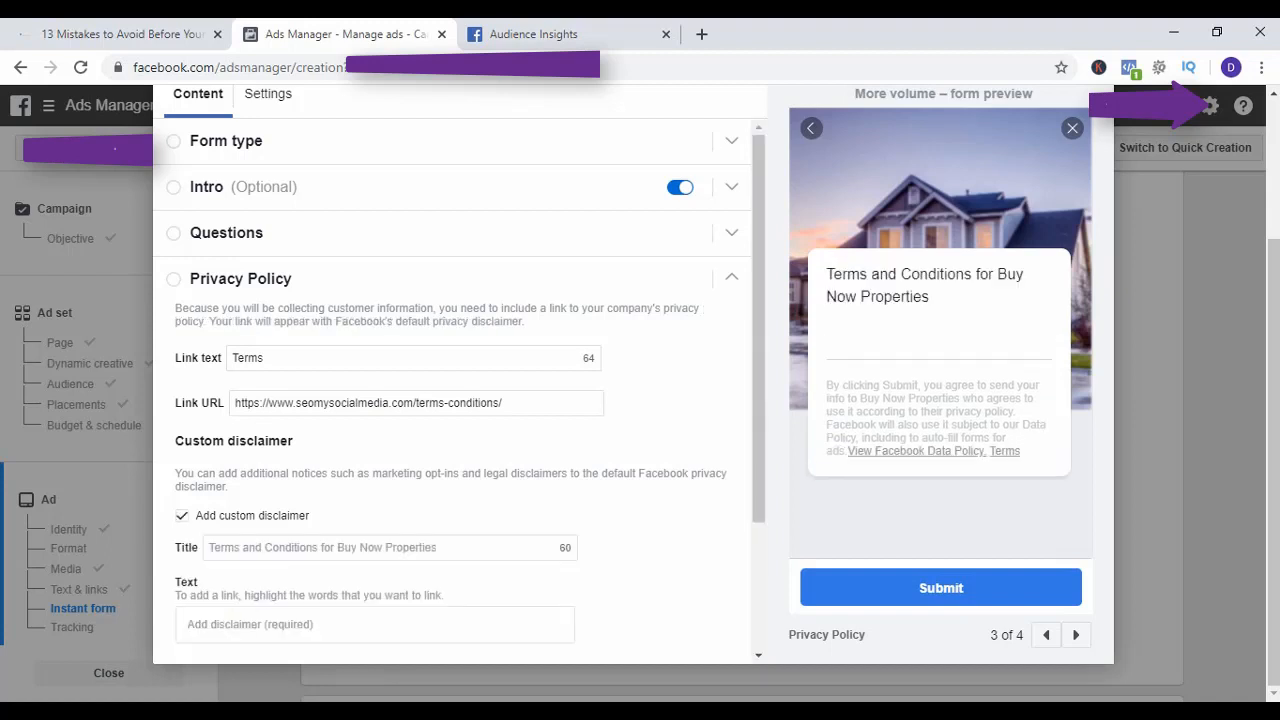
scroll(460, 380, down, 3)
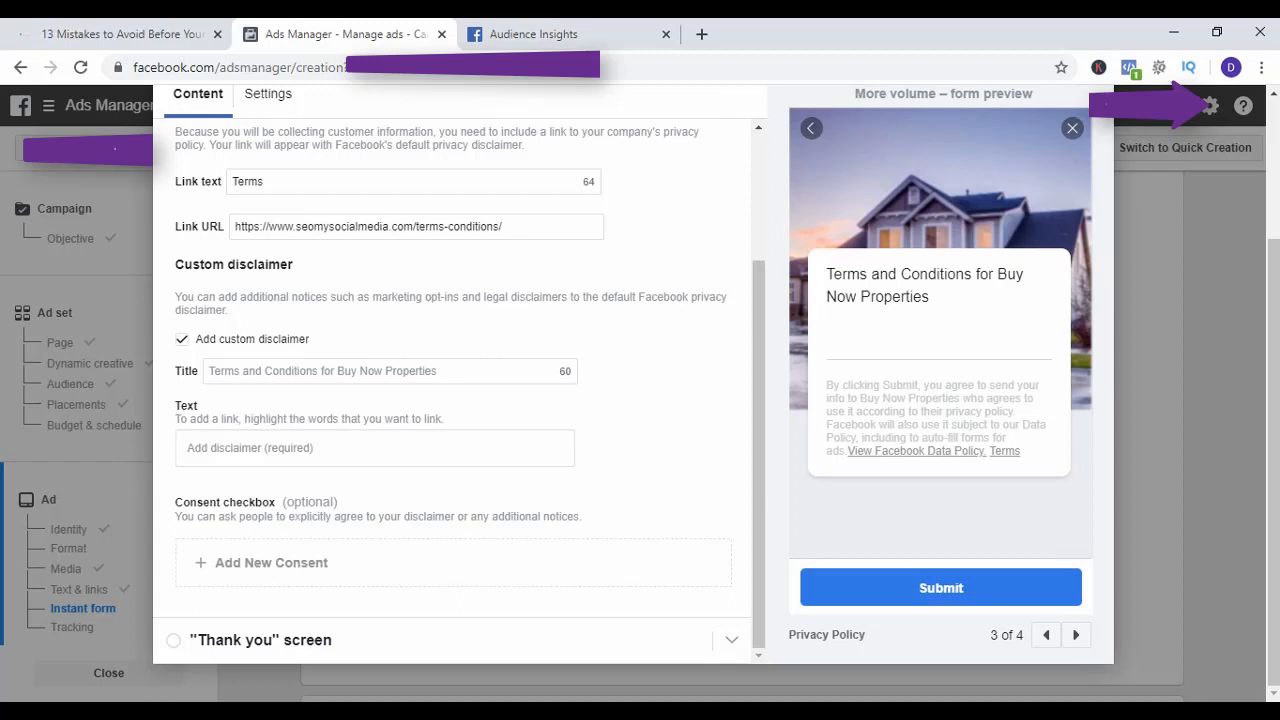
click(182, 339)
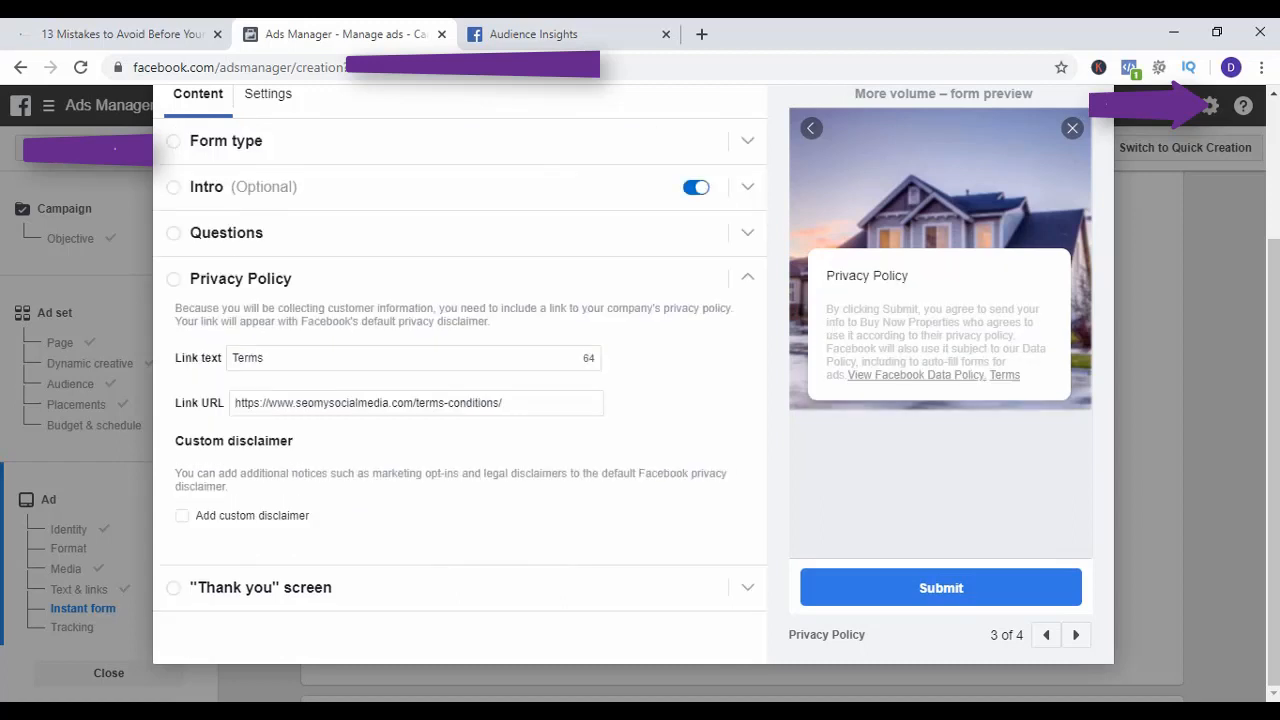
click(182, 515)
scroll(460, 380, down, 3)
click(380, 371)
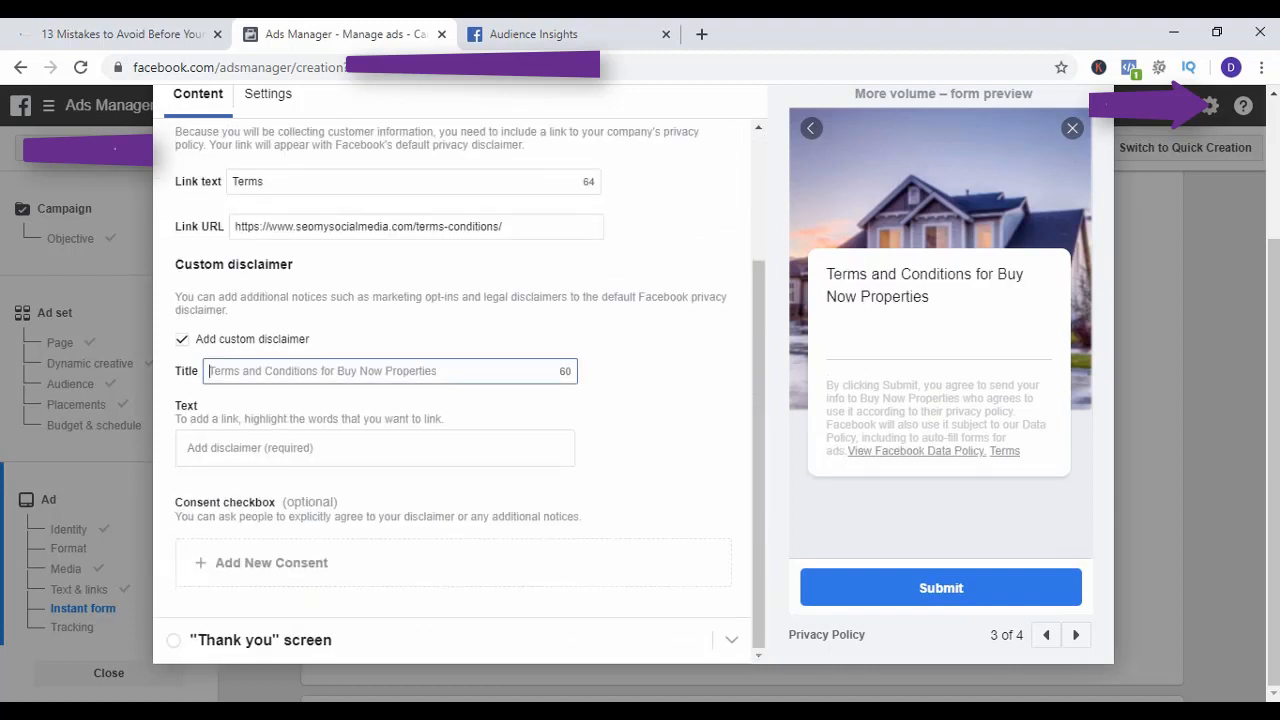
text(This )
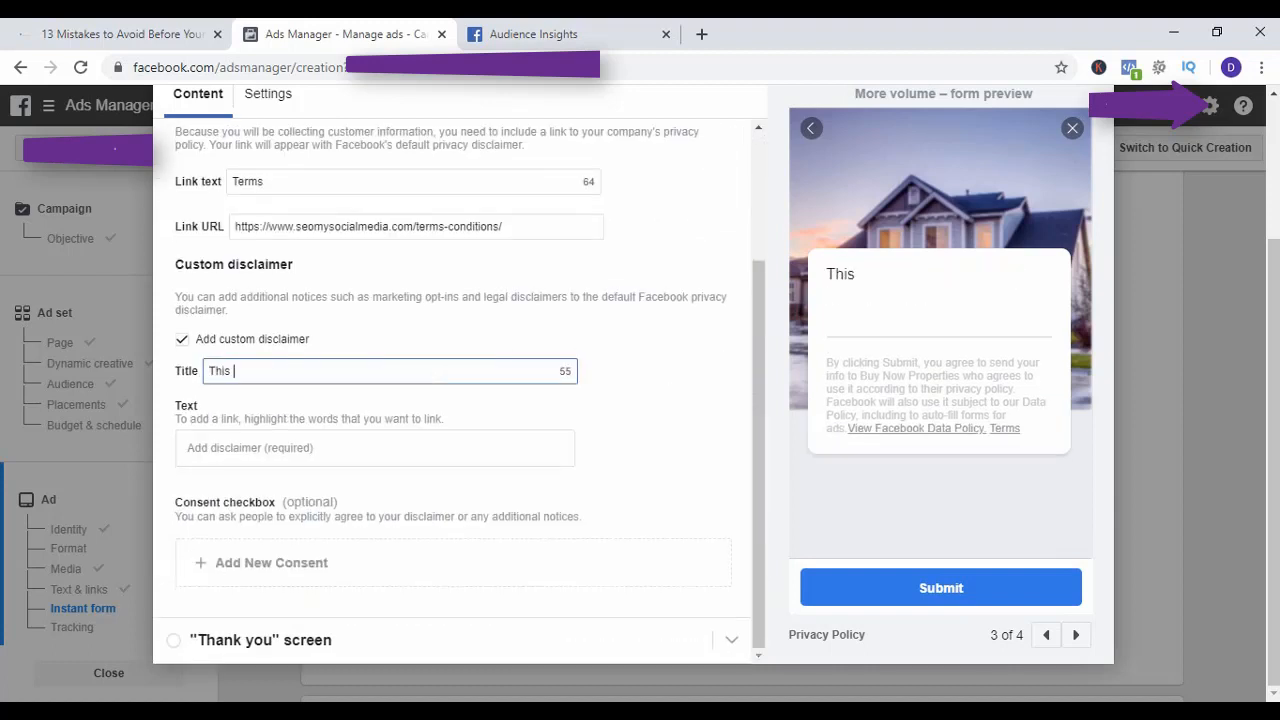
text(not)
key(BackSpace)
key(BackSpace)
key(BackSpace)
key(BackSpace)
key(BackSpace)
key(BackSpace)
key(BackSpace)
key(BackSpace)
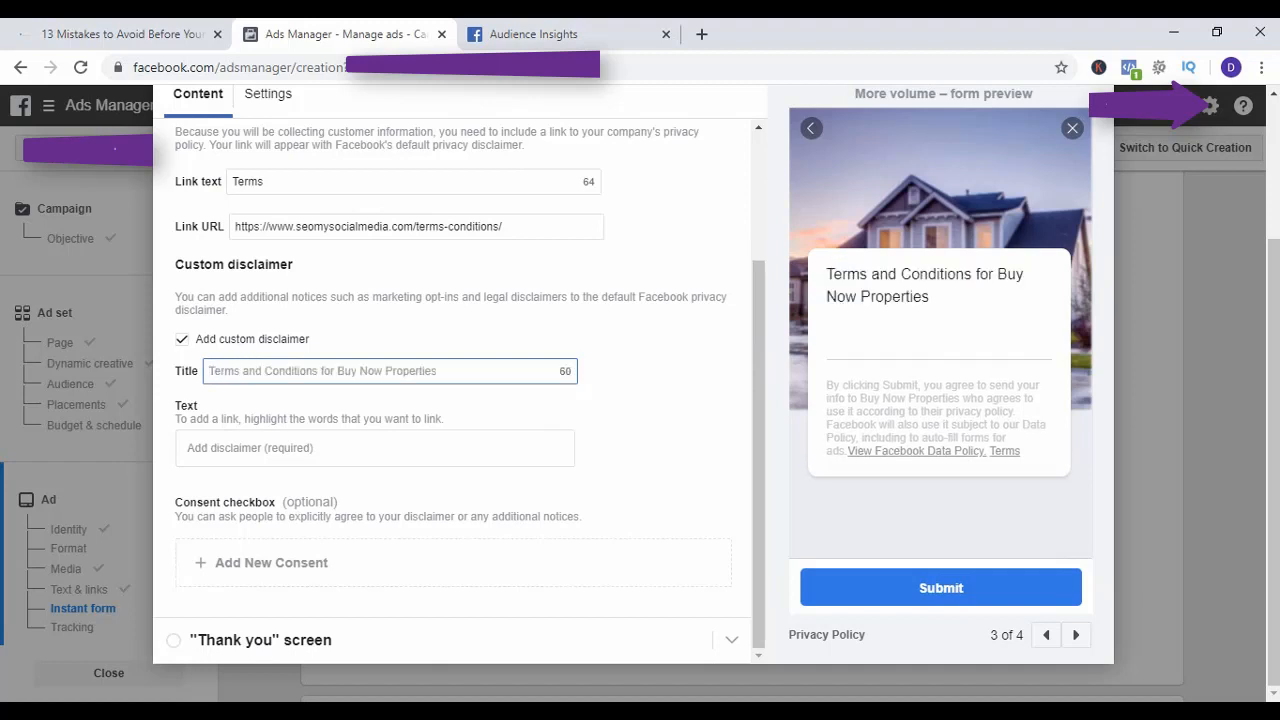
click(182, 339)
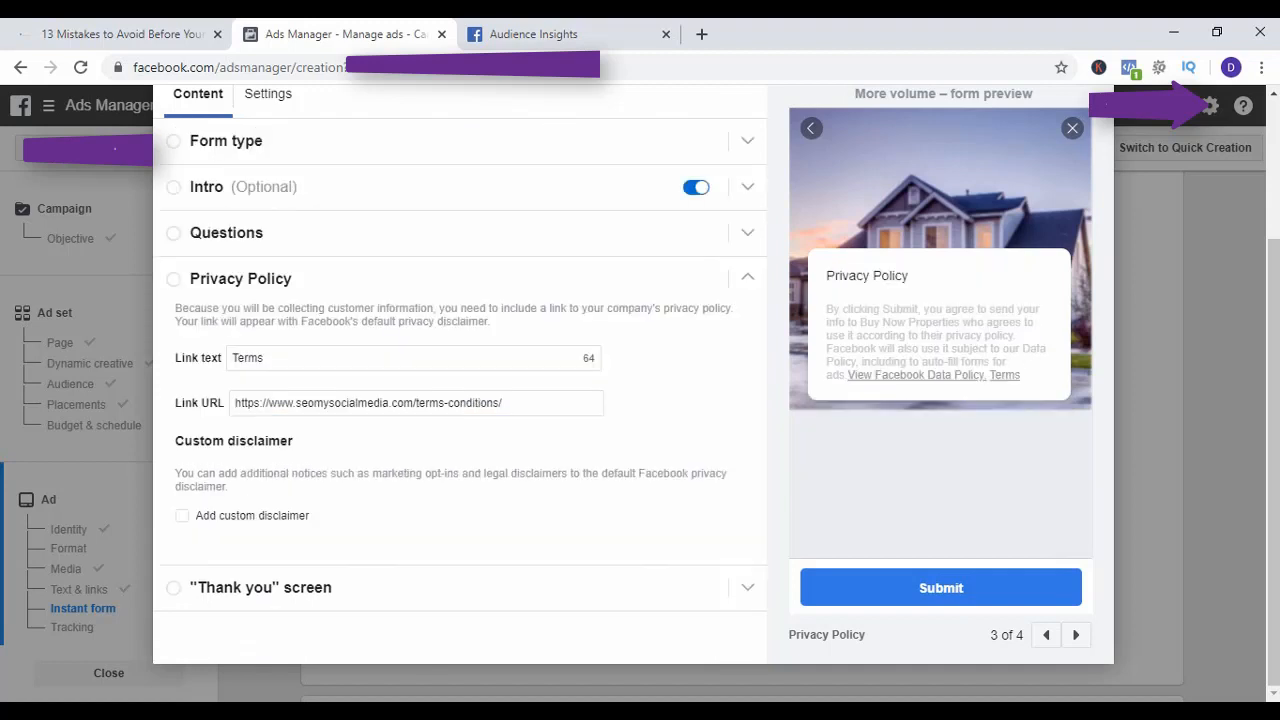
Open the form's "Thank you" screen section and set its headline to "Thanks For Your Interest".
click(260, 588)
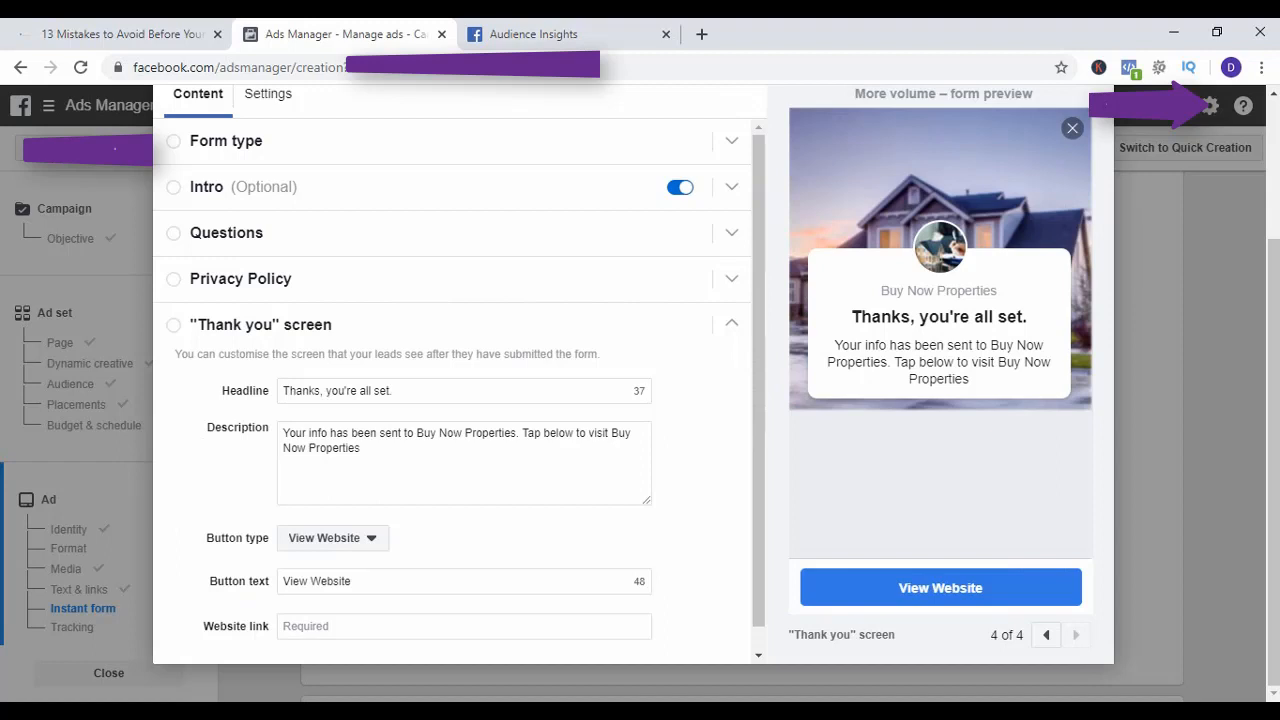
click(394, 391)
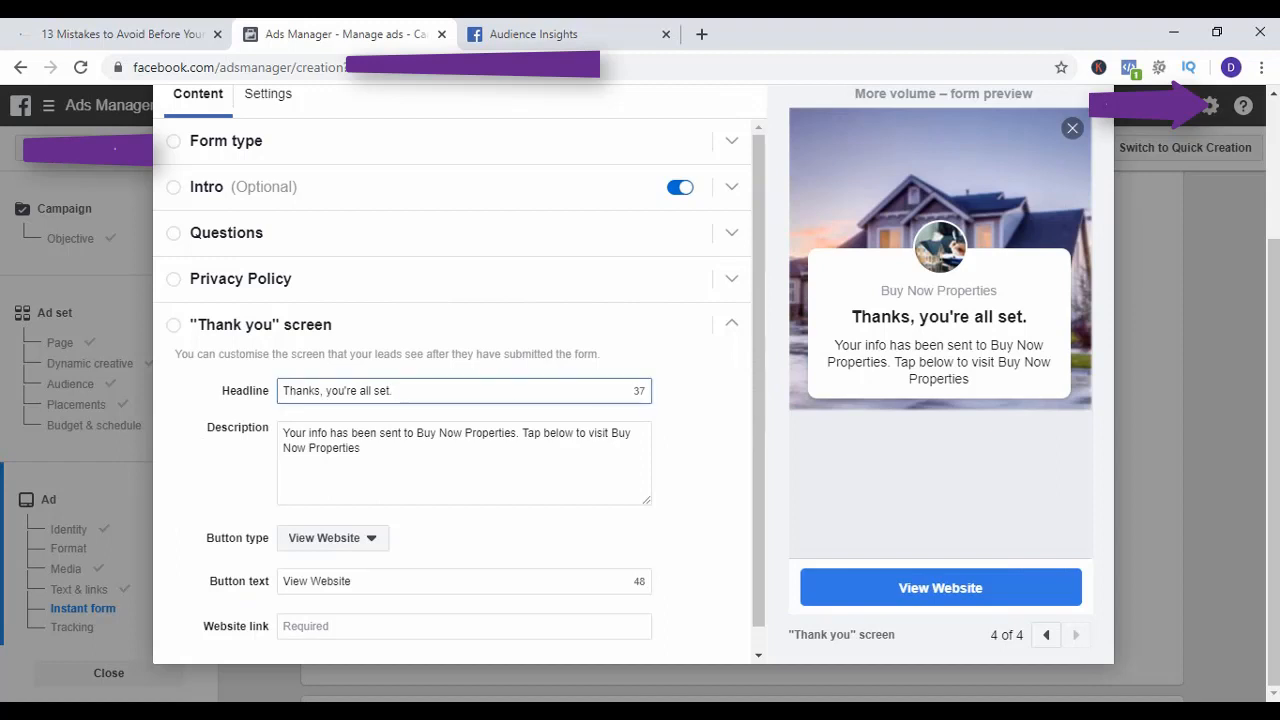
key(ctrl+a)
text(Than)
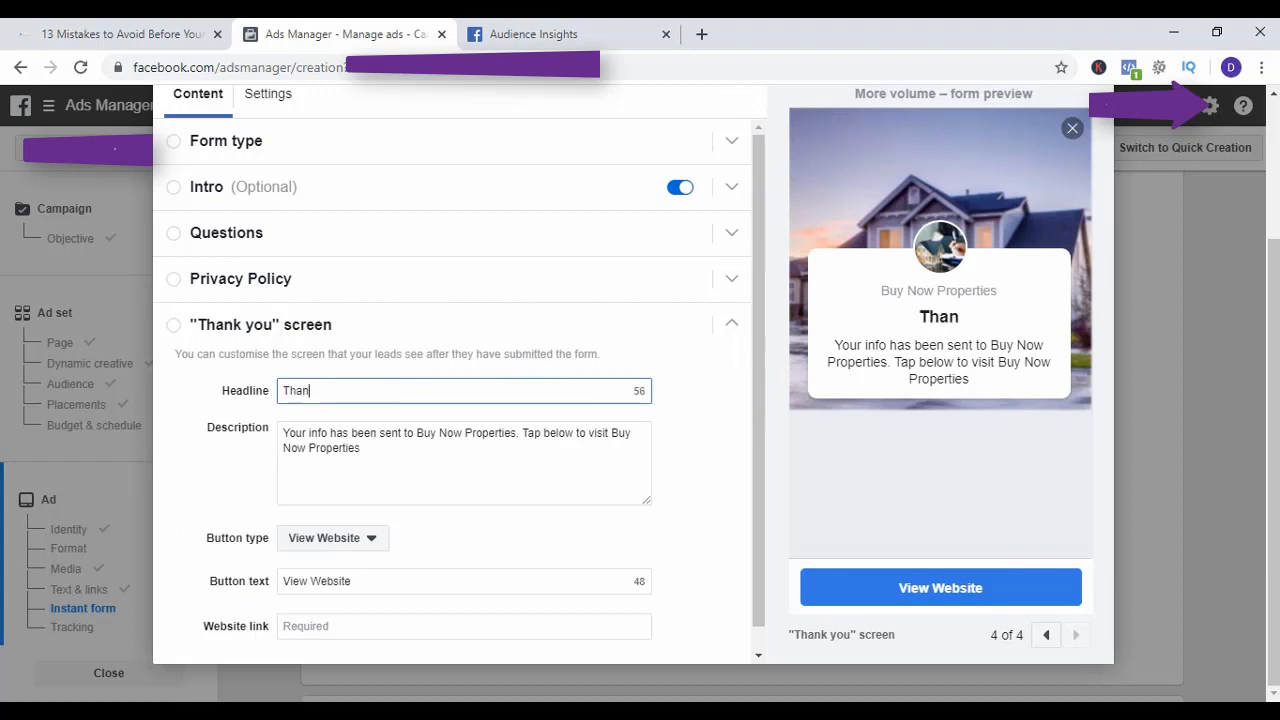
text(k You!)
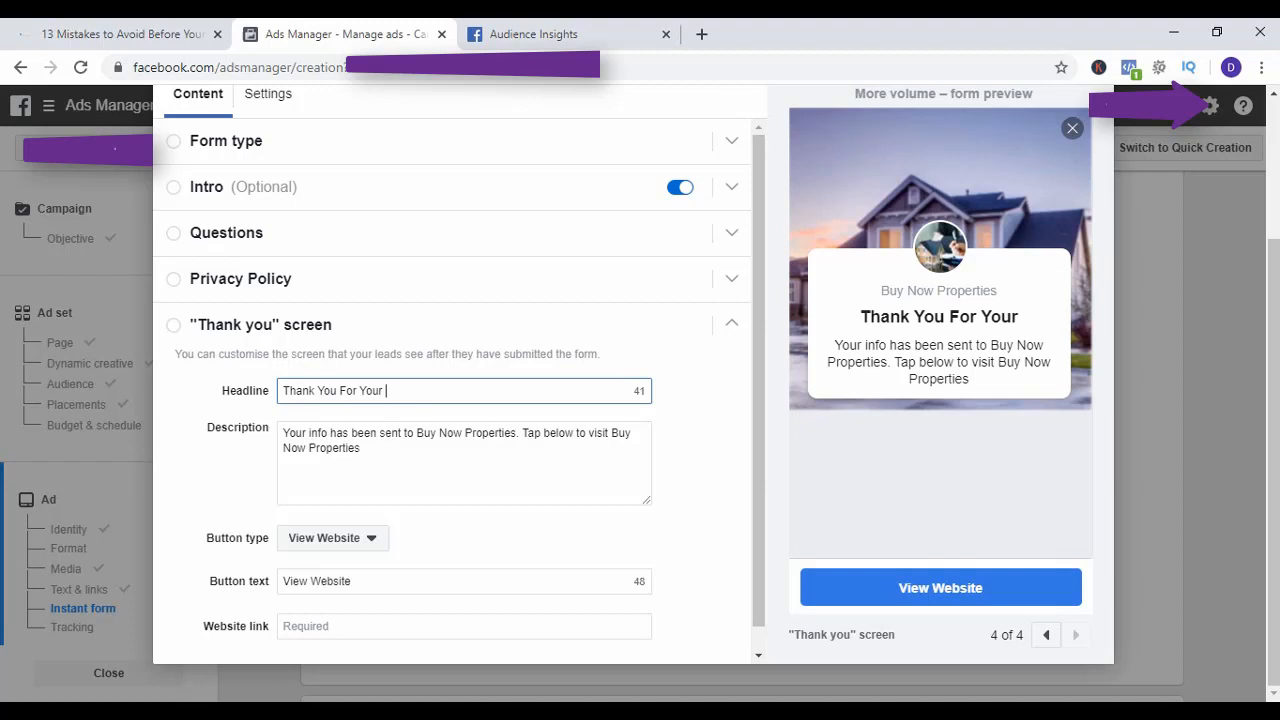
key(BackSpace)
key(BackSpace)
key(BackSpace)
key(BackSpace)
key(BackSpace)
key(BackSpace)
key(BackSpace)
key(BackSpace)
key(BackSpace)
key(BackSpace)
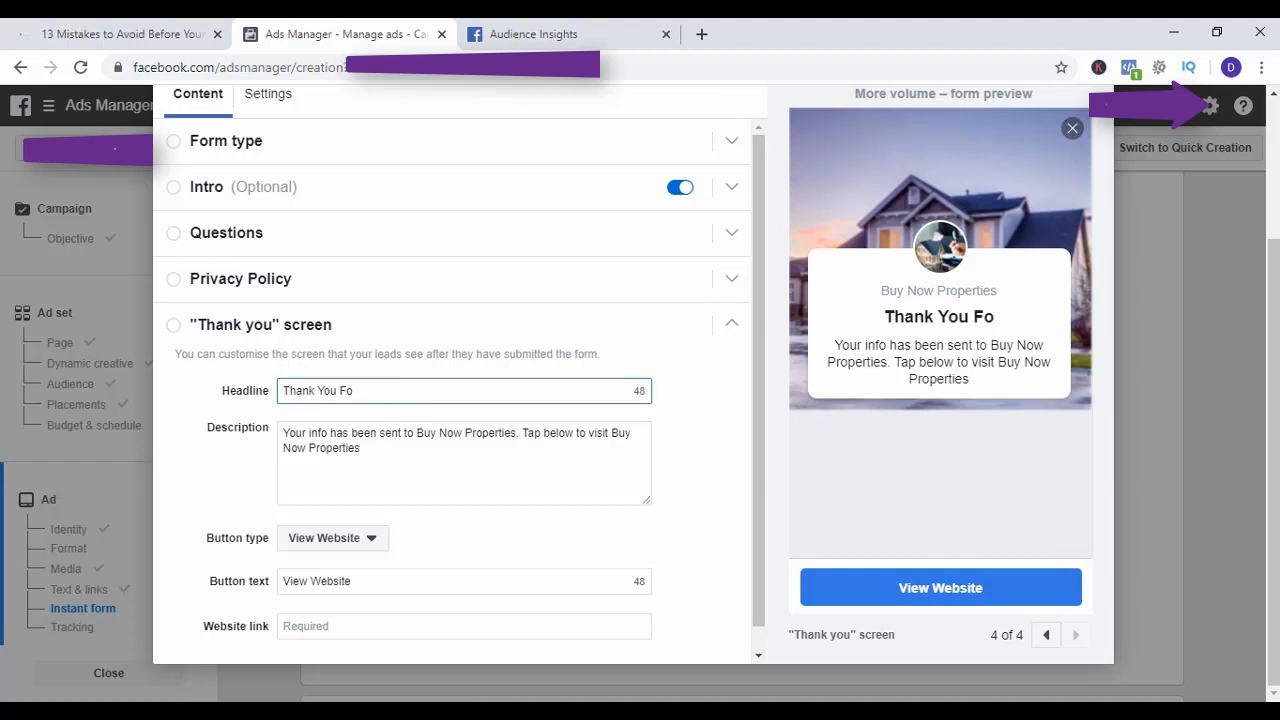
key(BackSpace)
key(BackSpace)
key(BackSpace)
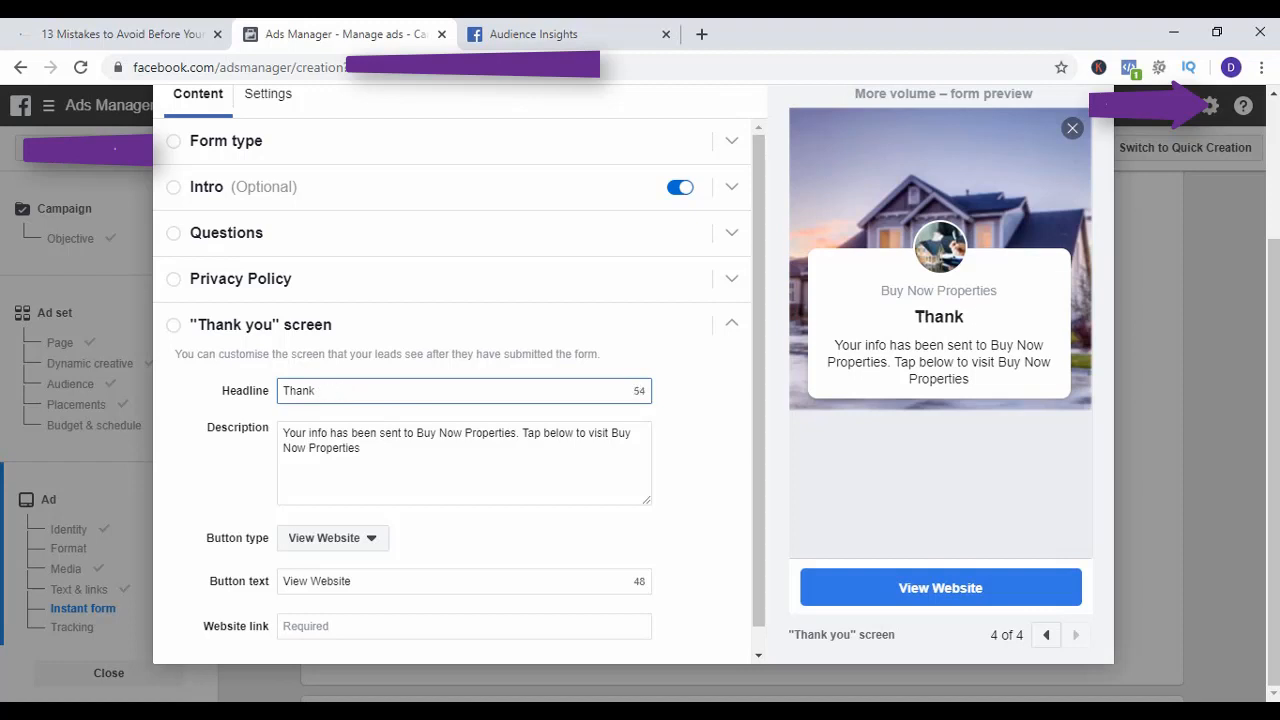
text(s For )
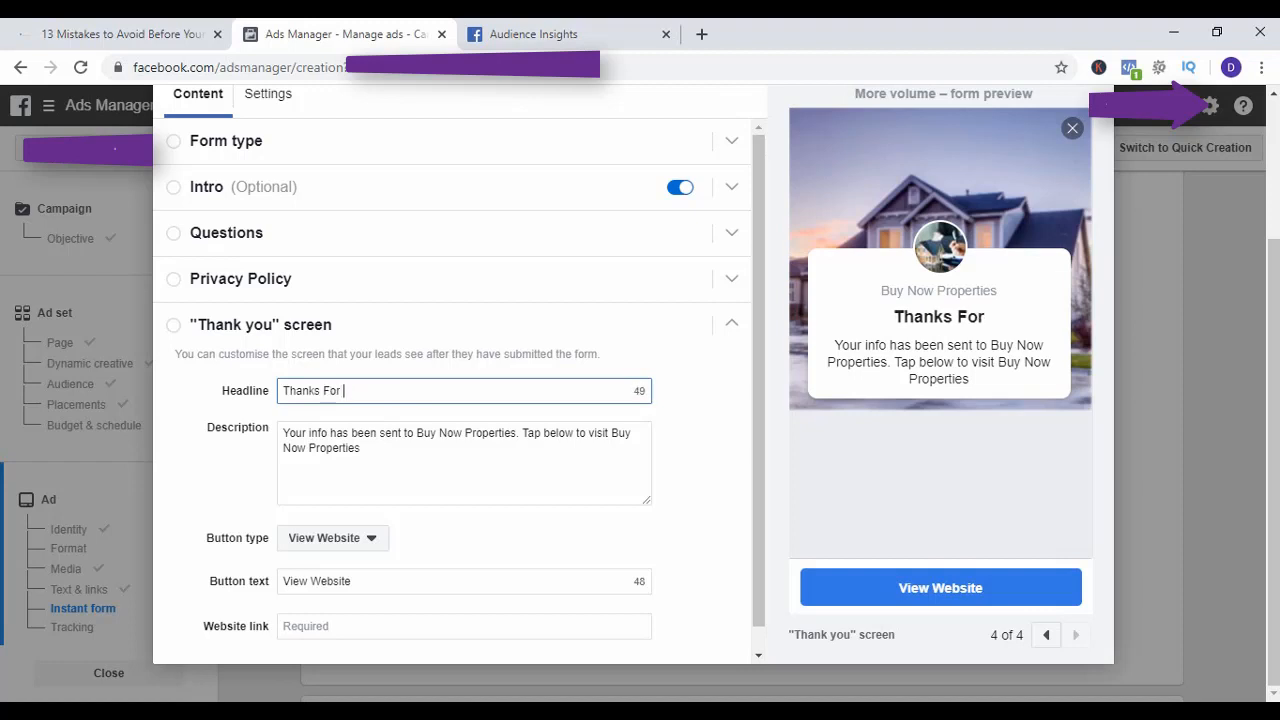
text(Your Int)
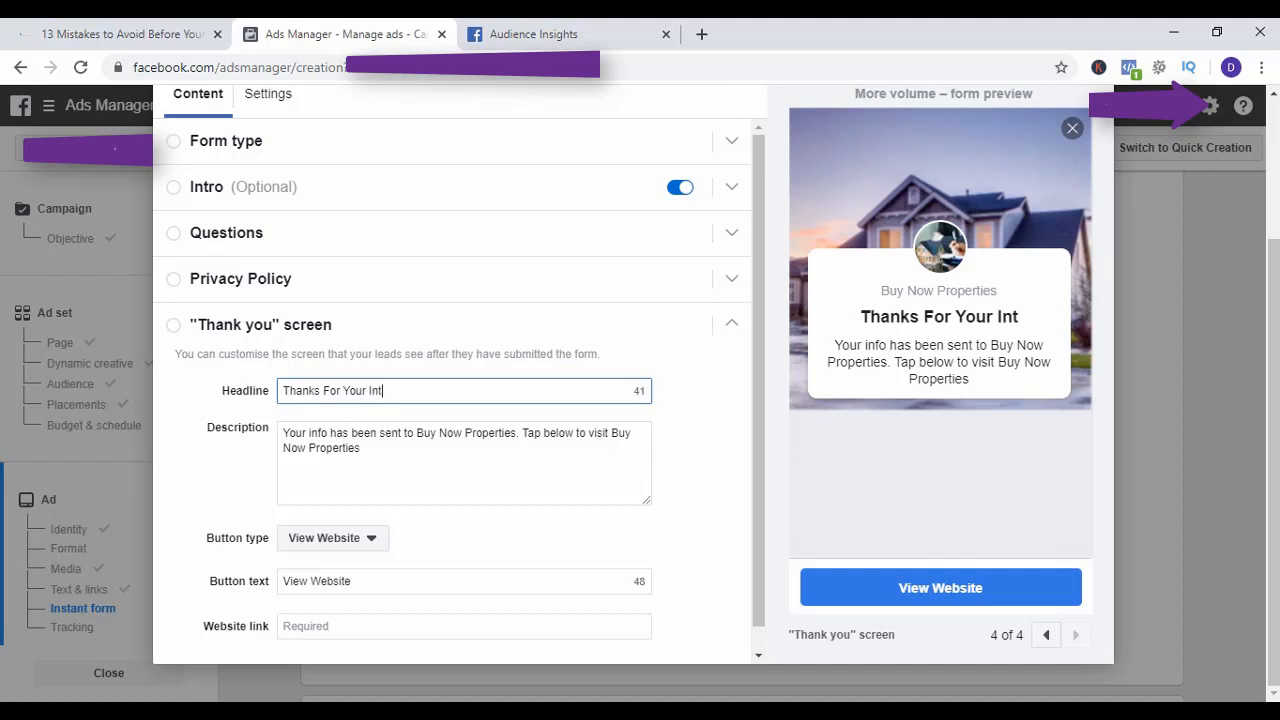
text(erest )
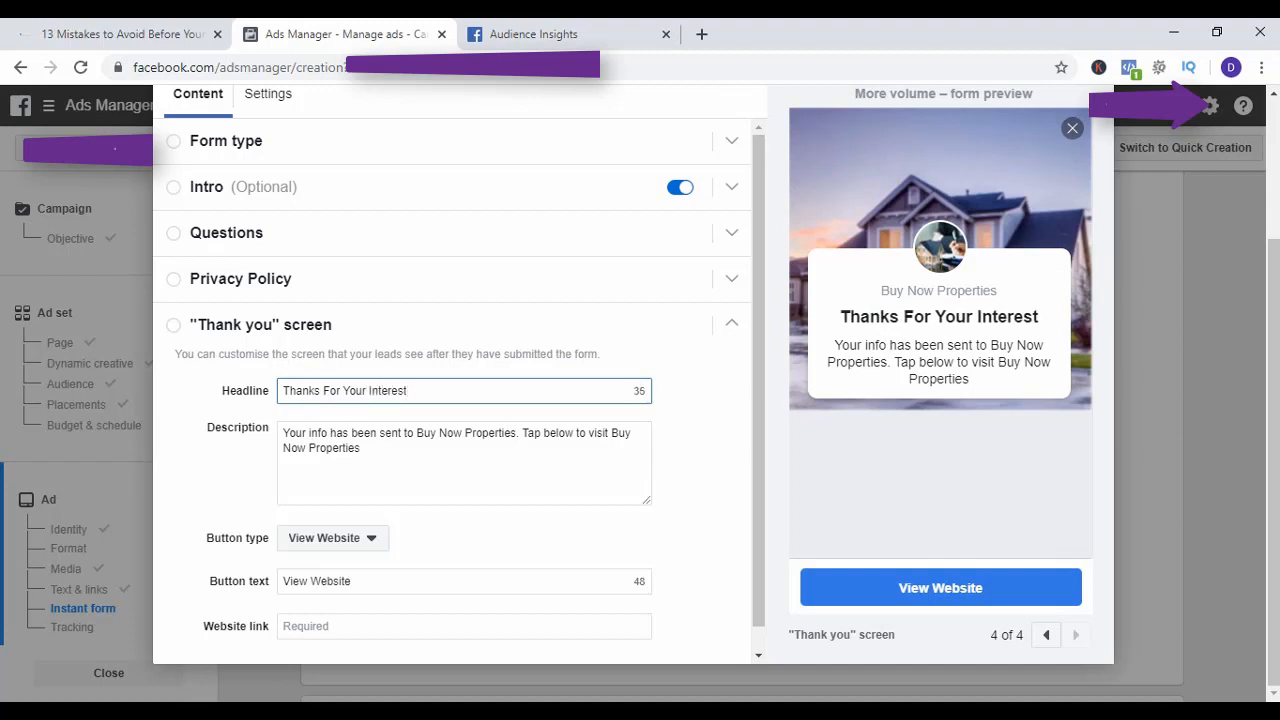
text(In)
key(BackSpace)
key(BackSpace)
Set the thank-you screen's description to "We are happy to give you this free report as this will help you before your next investment. Please, download now".
click(361, 448)
key(ctrl+a)
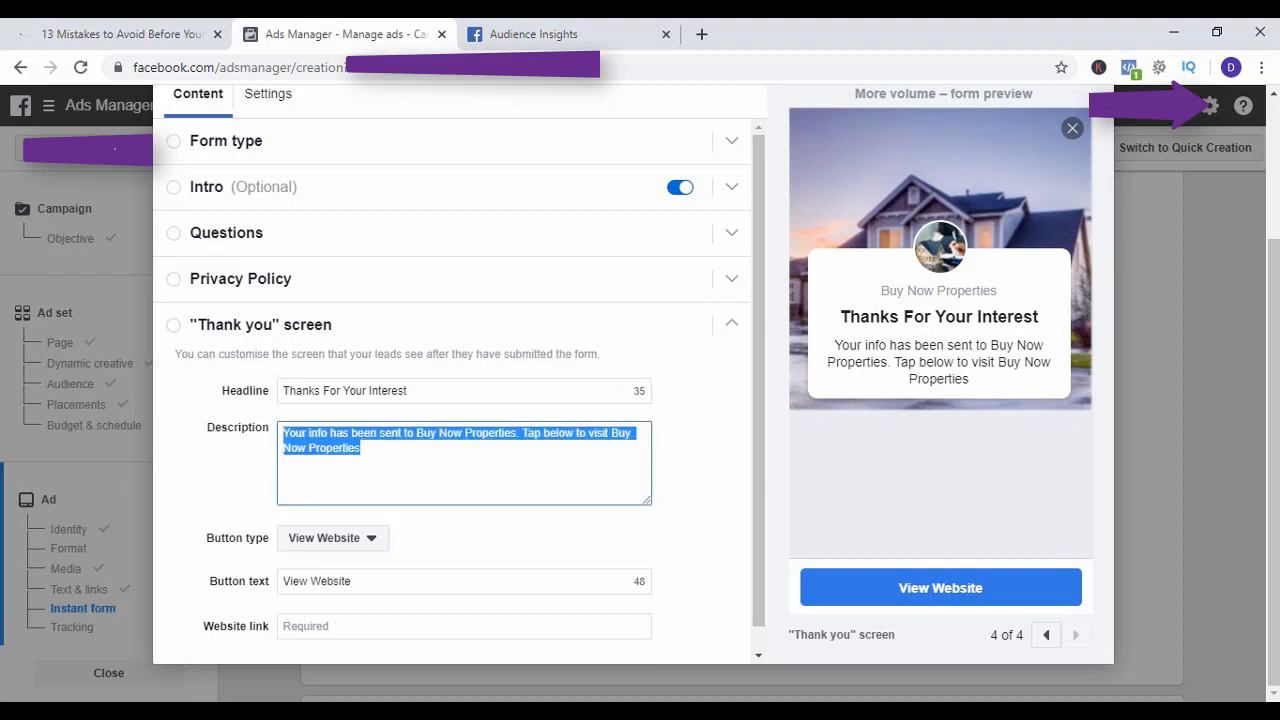
text(Click the)
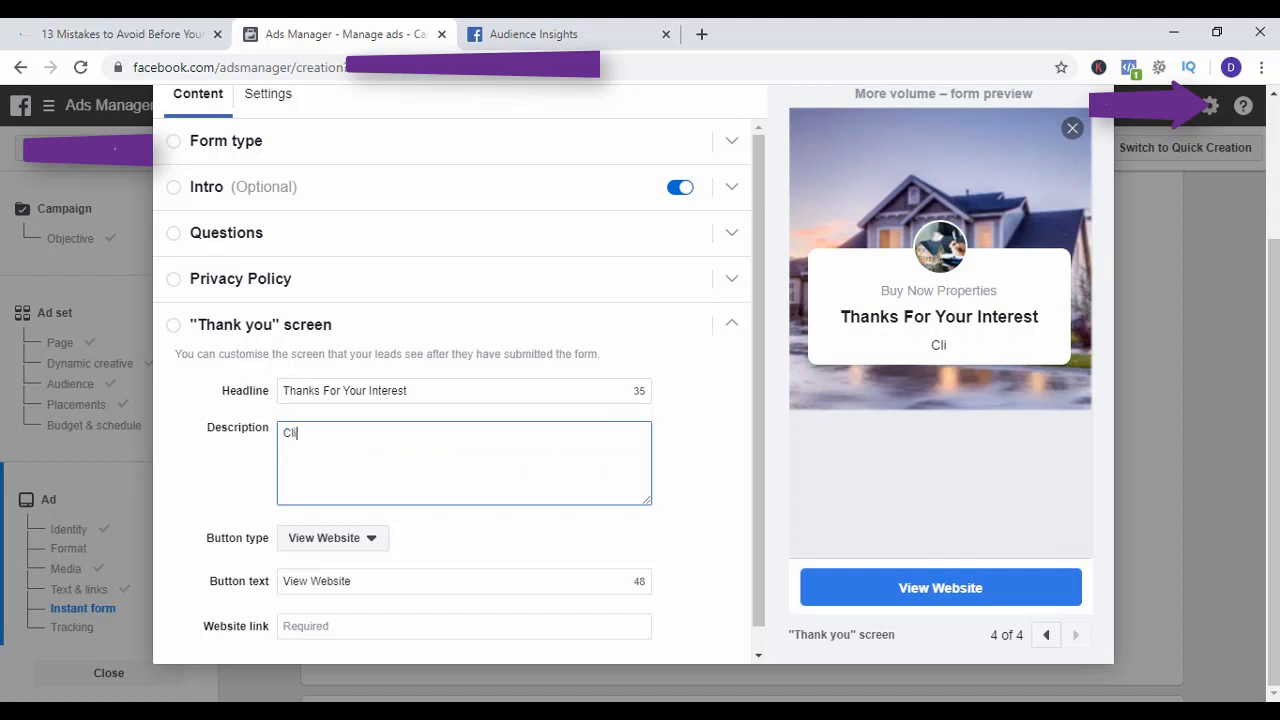
key(BackSpace)
key(BackSpace)
key(BackSpace)
key(BackSpace)
key(BackSpace)
key(BackSpace)
key(BackSpace)
key(BackSpace)
key(BackSpace)
text(We are happy)
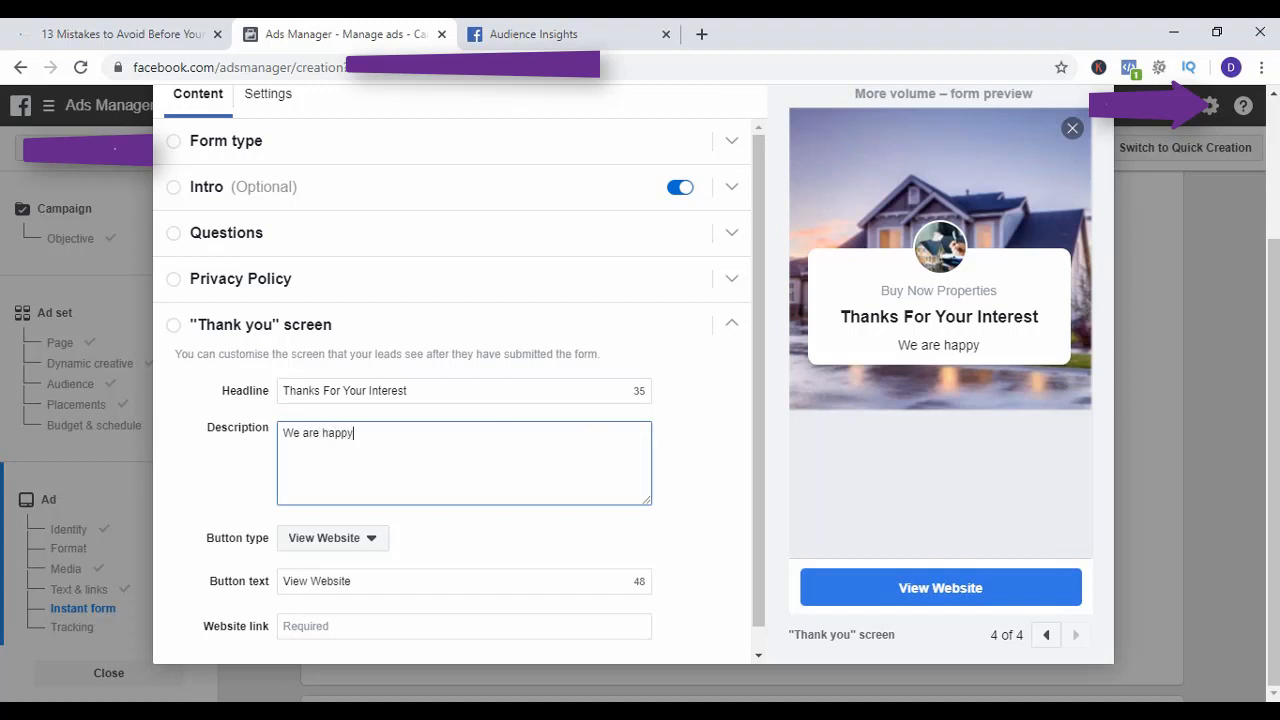
text( to give you )
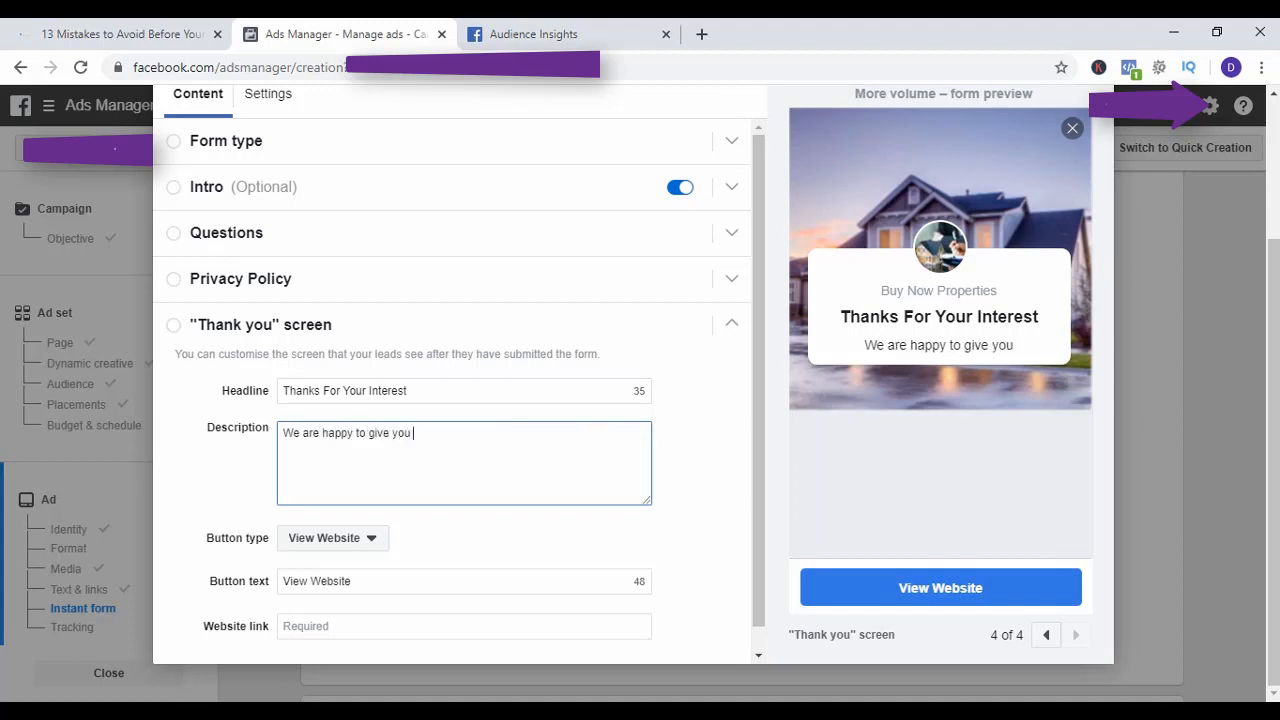
text(this free repot)
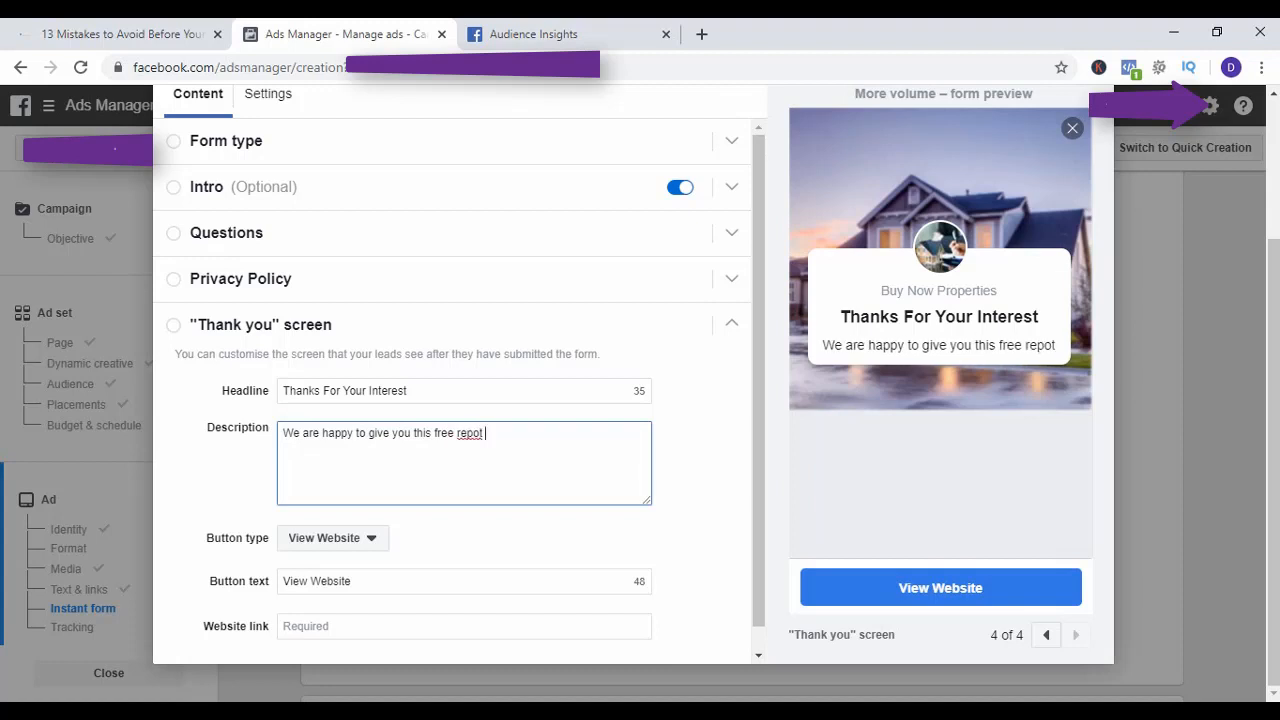
key(BackSpace)
key(BackSpace)
text(or)
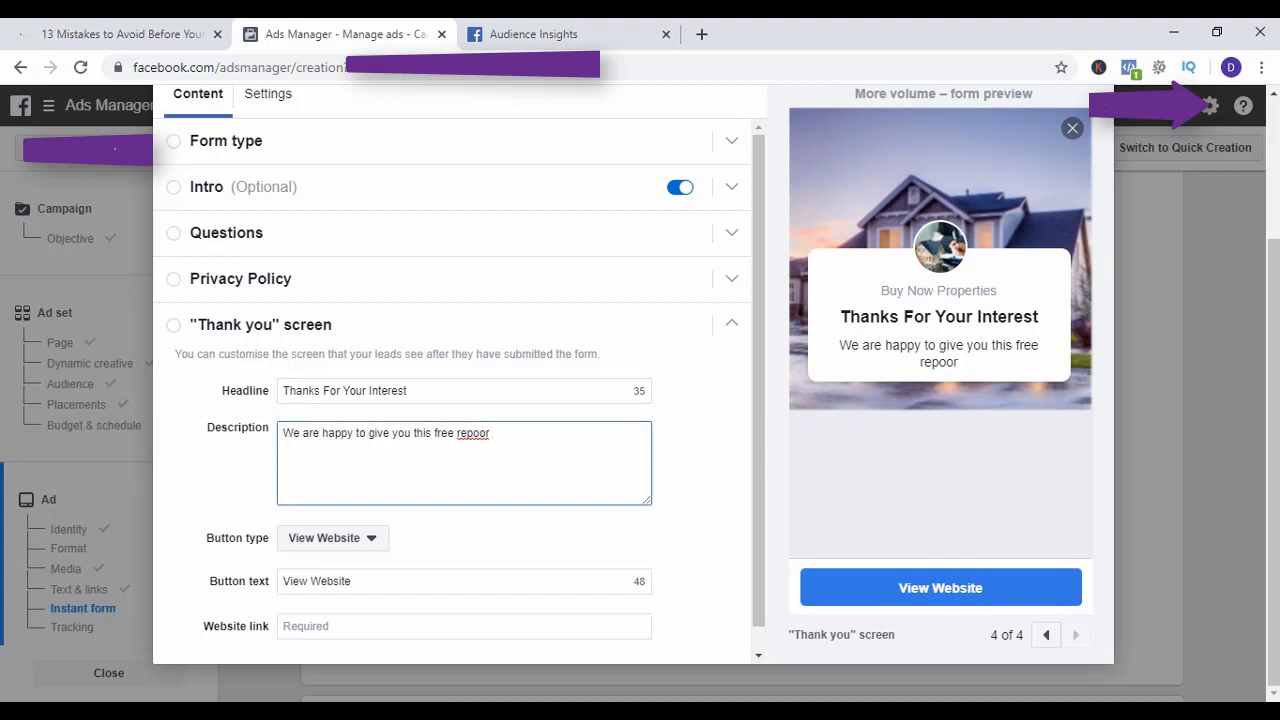
key(BackSpace)
key(BackSpace)
text(rt as this w)
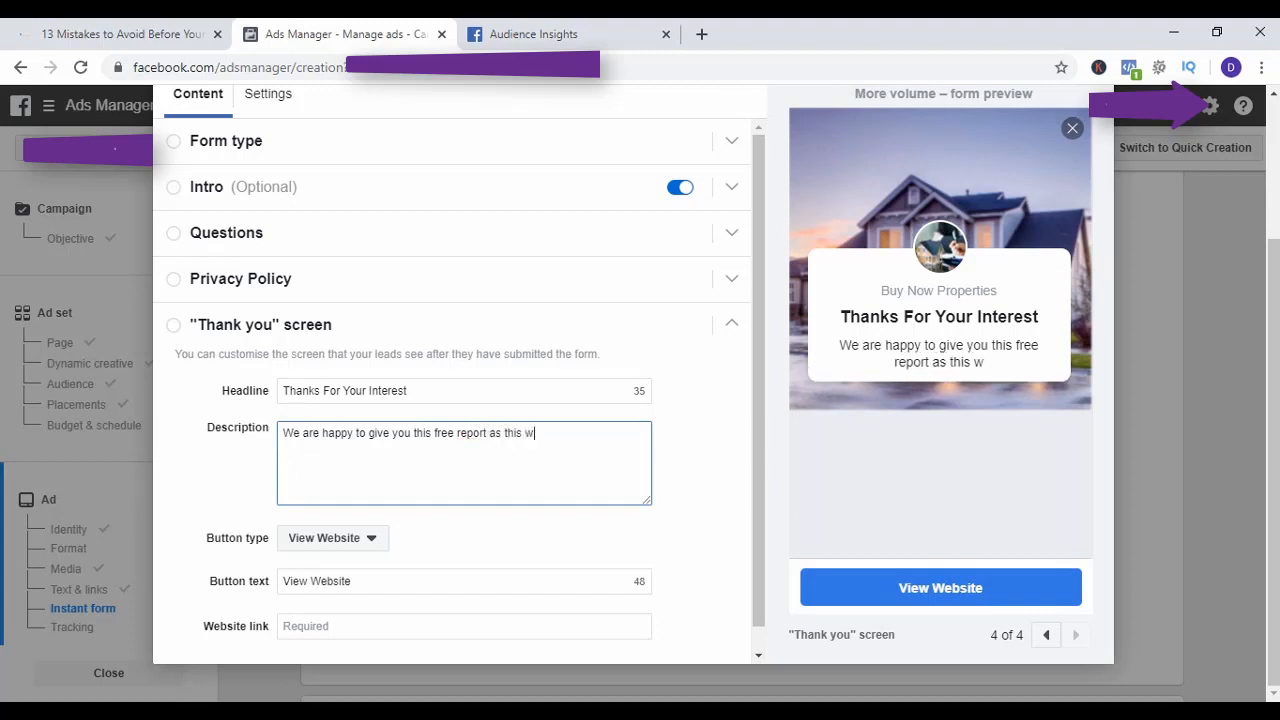
text(ill help y)
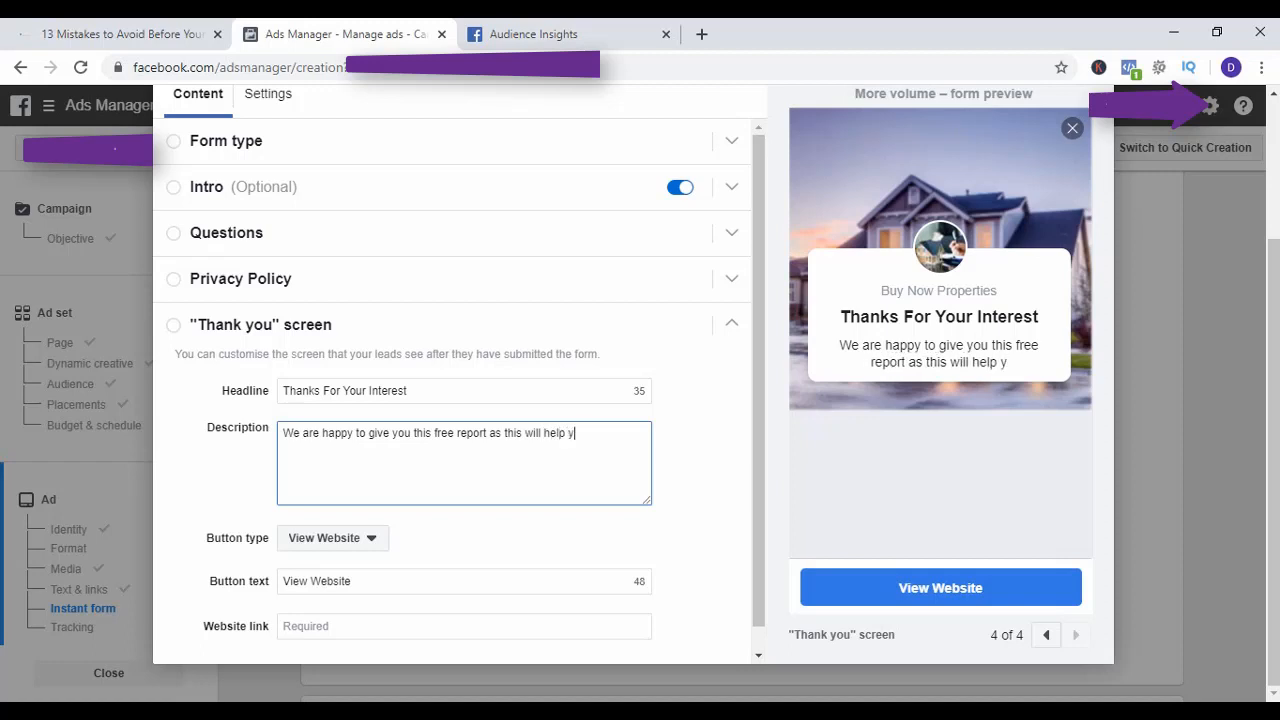
text(ou before your)
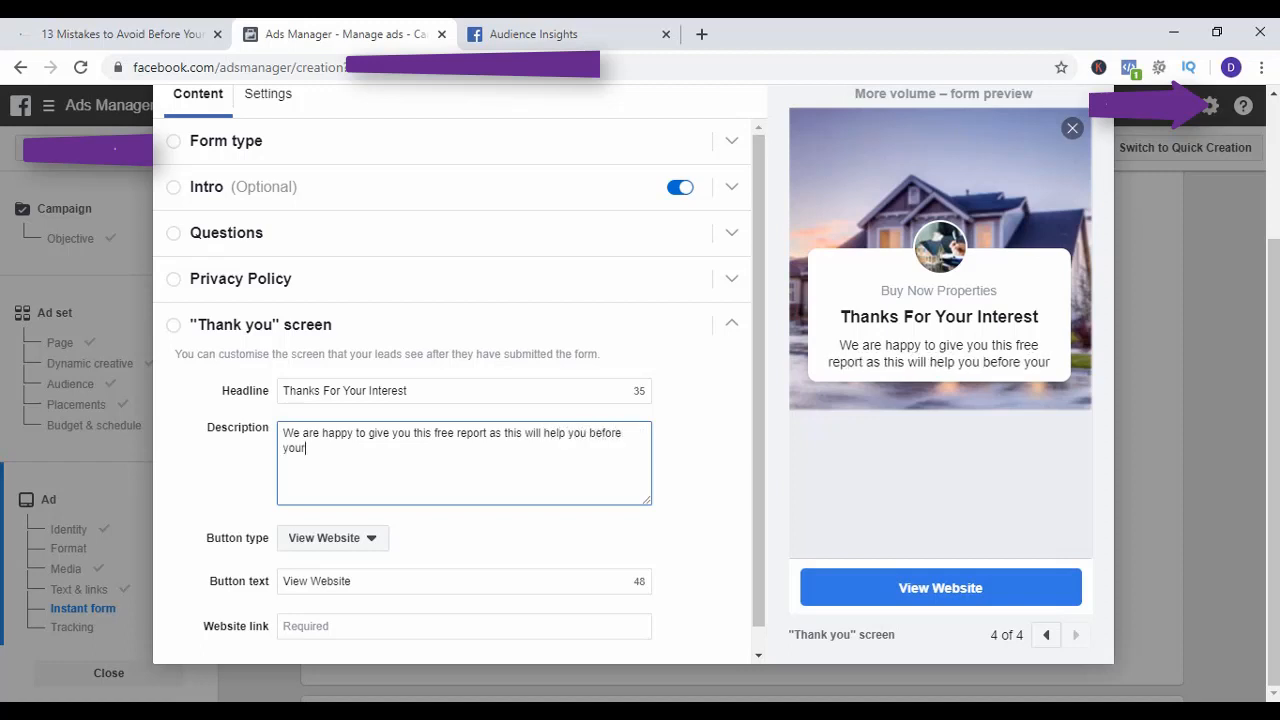
text( next invest)
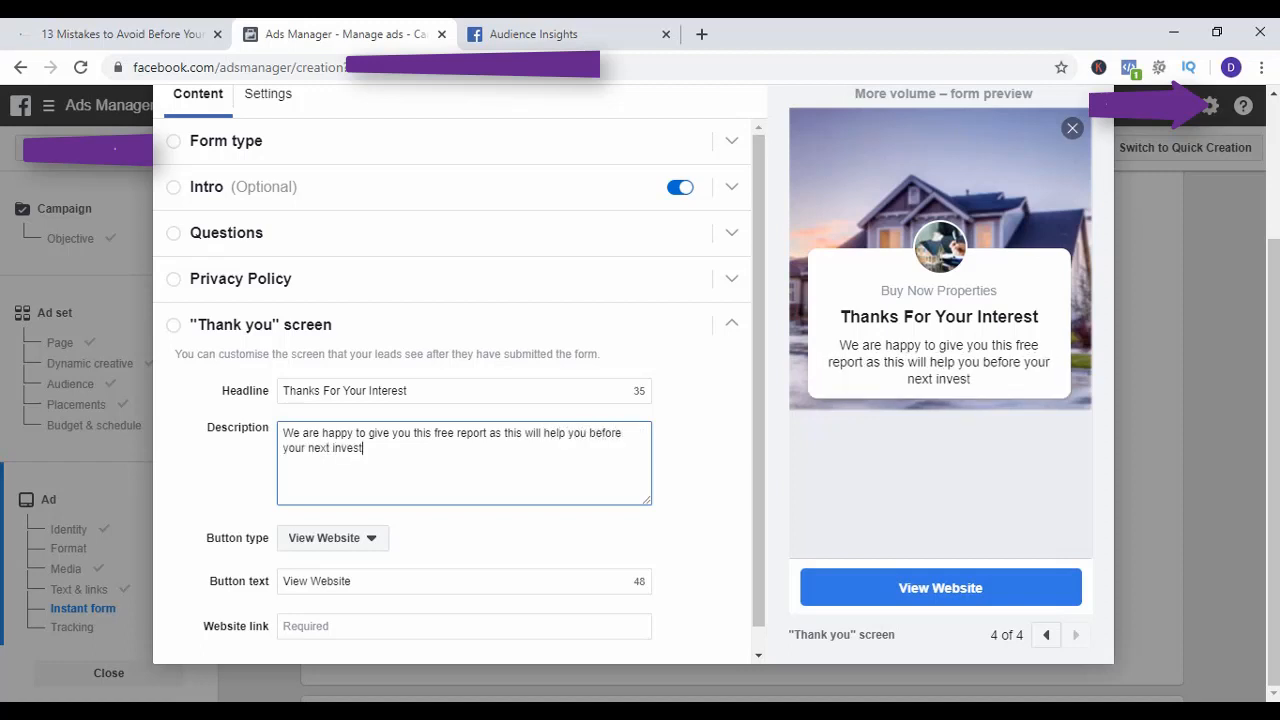
text(mne)
key(BackSpace)
key(BackSpace)
text(em)
key(BackSpace)
key(BackSpace)
key(BackSpace)
text(ment. )
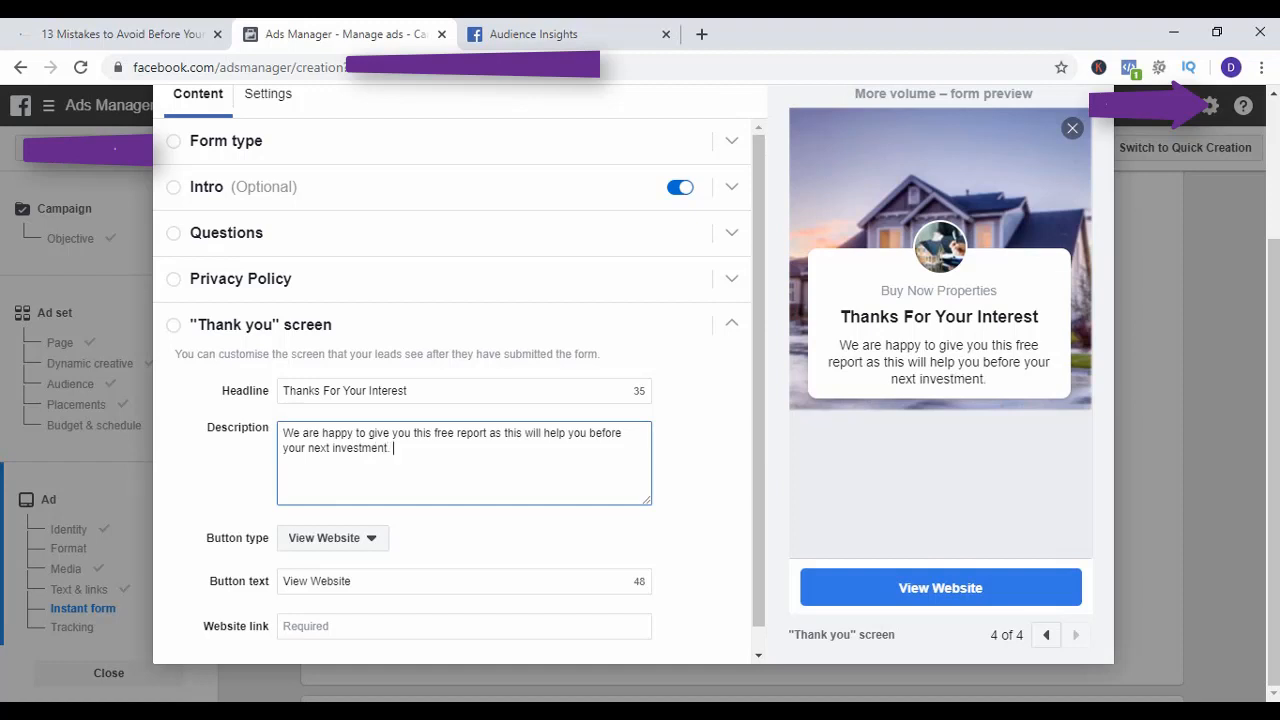
text(Please, down)
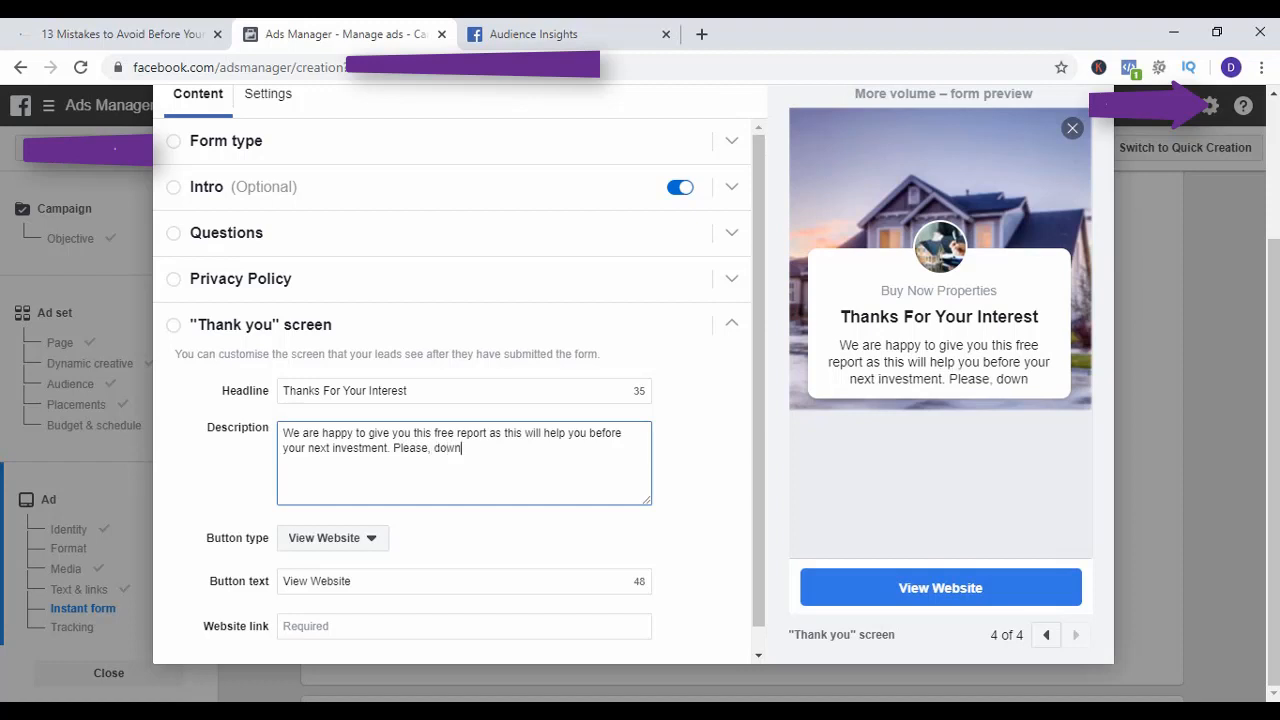
text(load now)
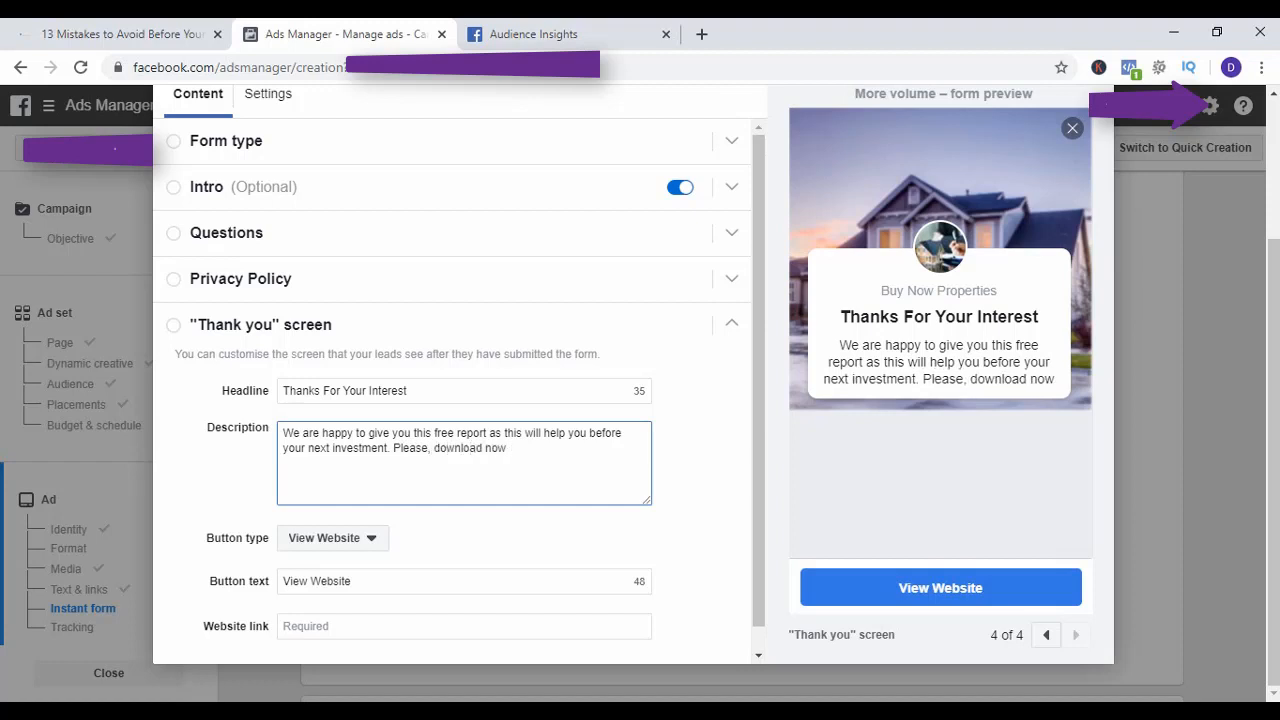
Set the thank-you screen's button type to Download.
scroll(332, 520, down, 1)
click(332, 514)
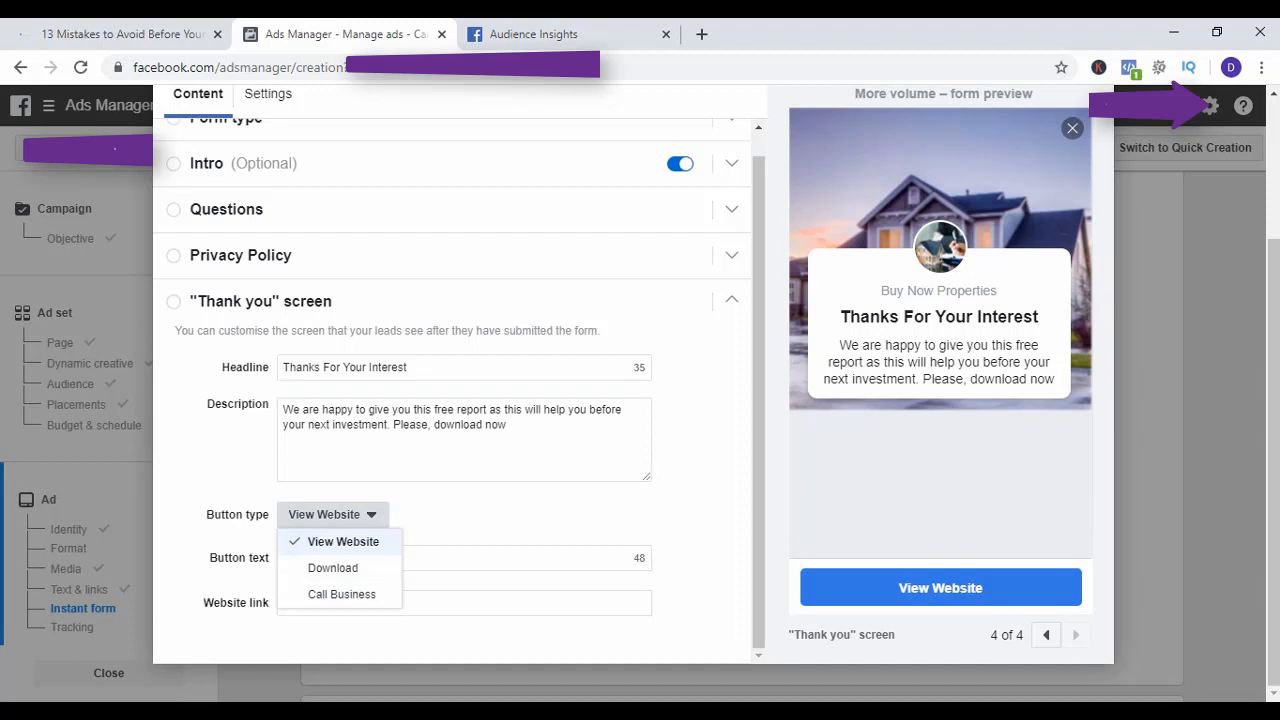
click(332, 567)
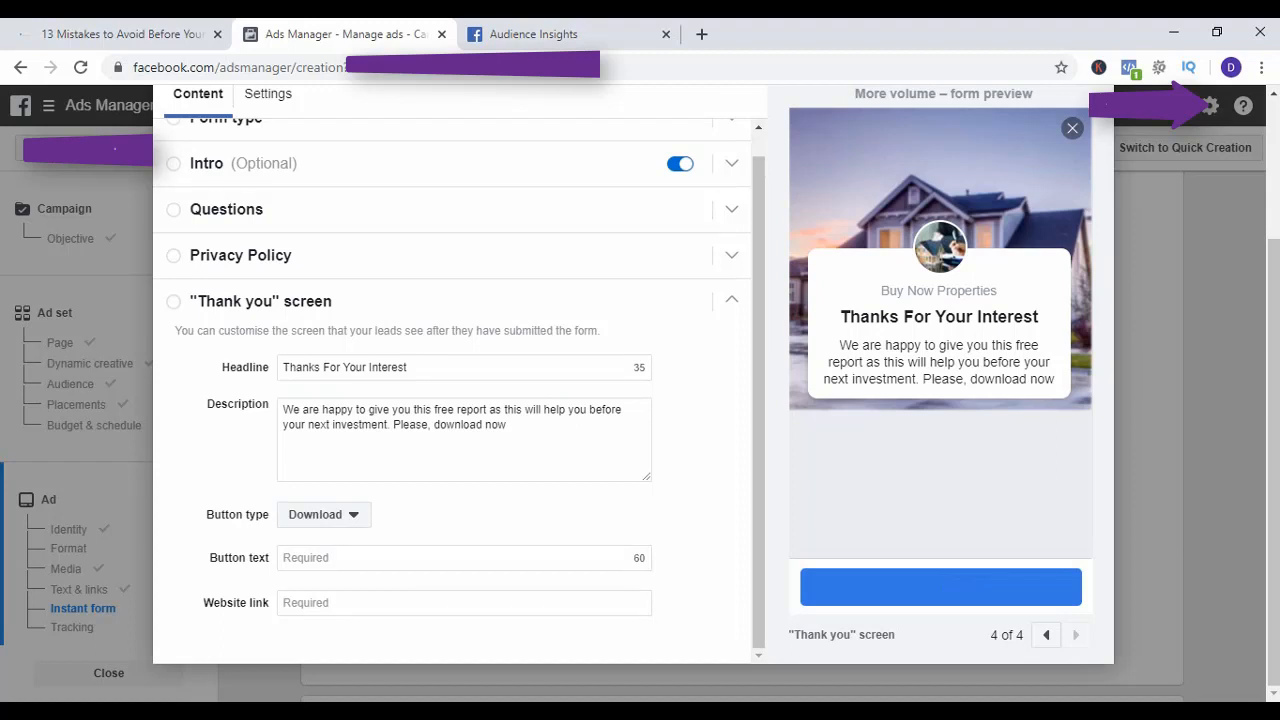
Set the thank-you screen's button text to "Click Here and Download Now".
click(400, 558)
text(D)
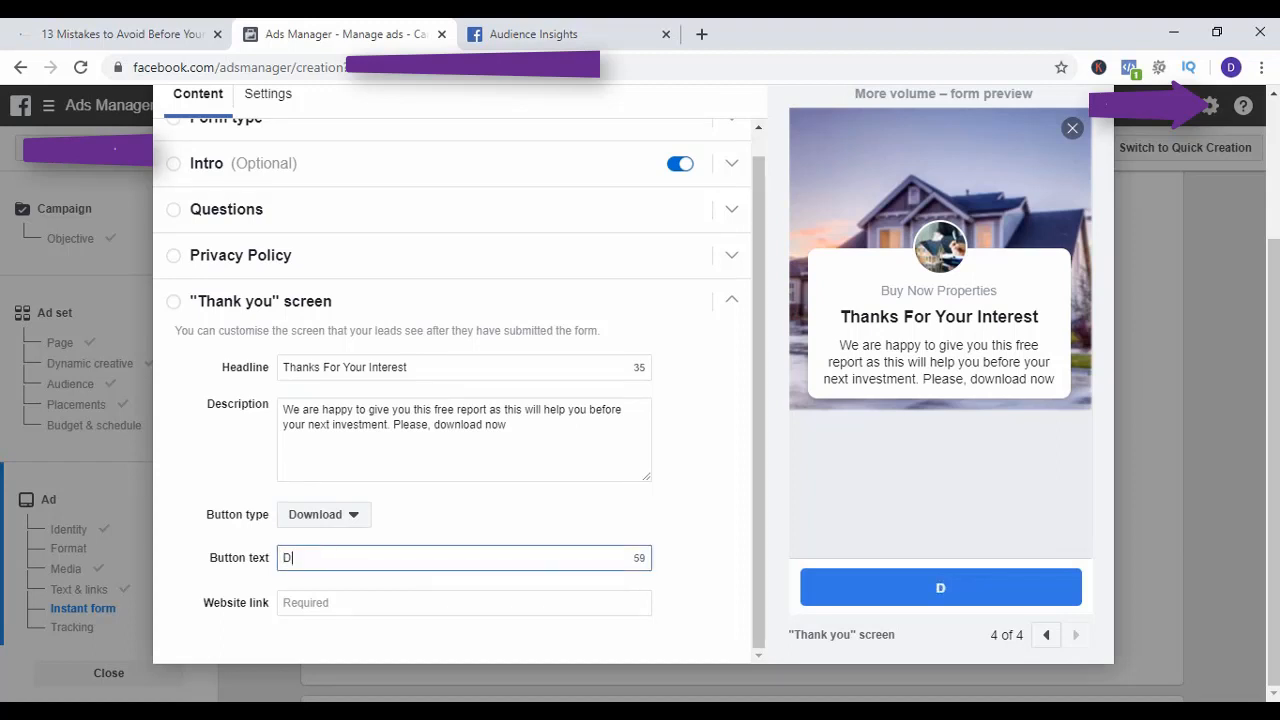
text(ownload)
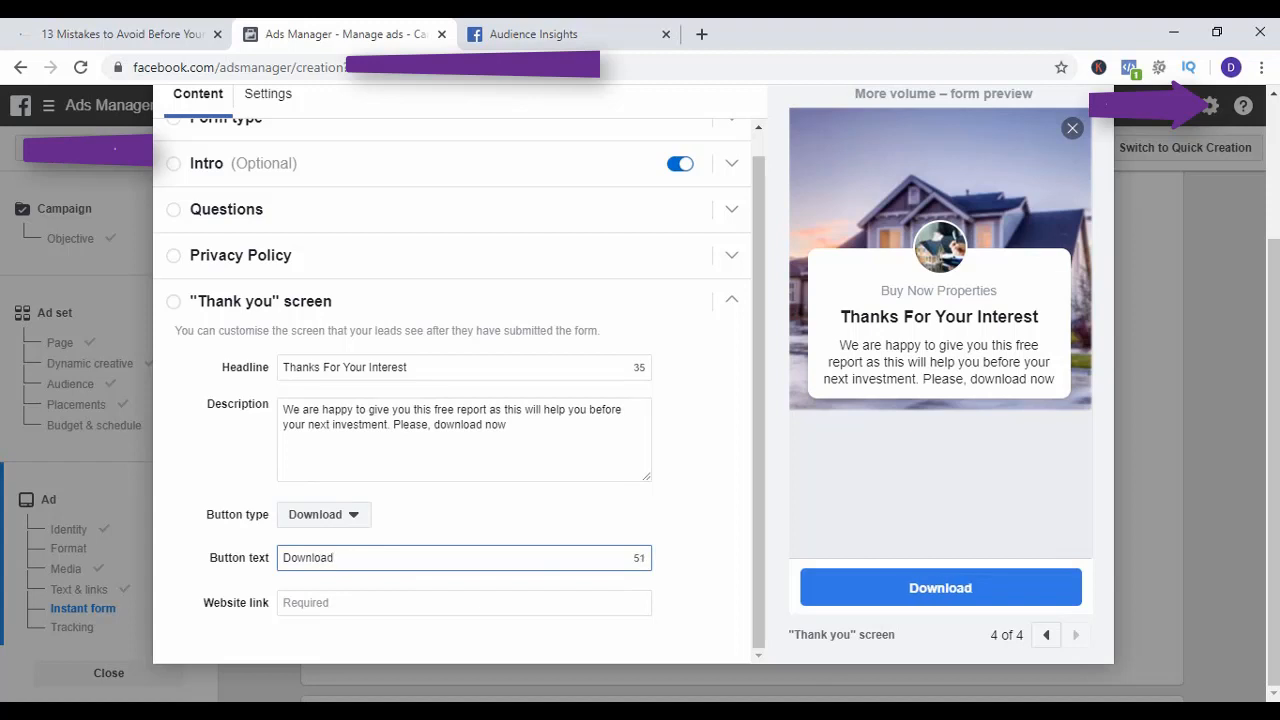
key(ctrl+a)
key(BackSpace)
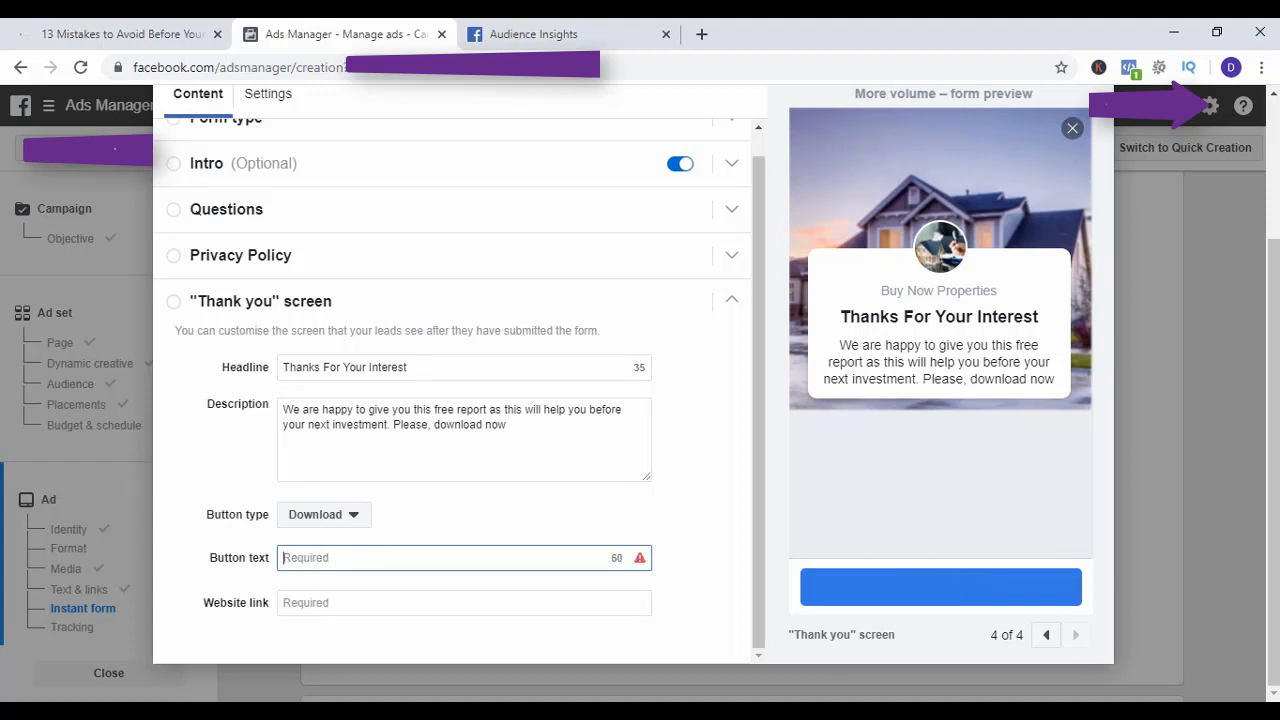
text(cLICK HERE )
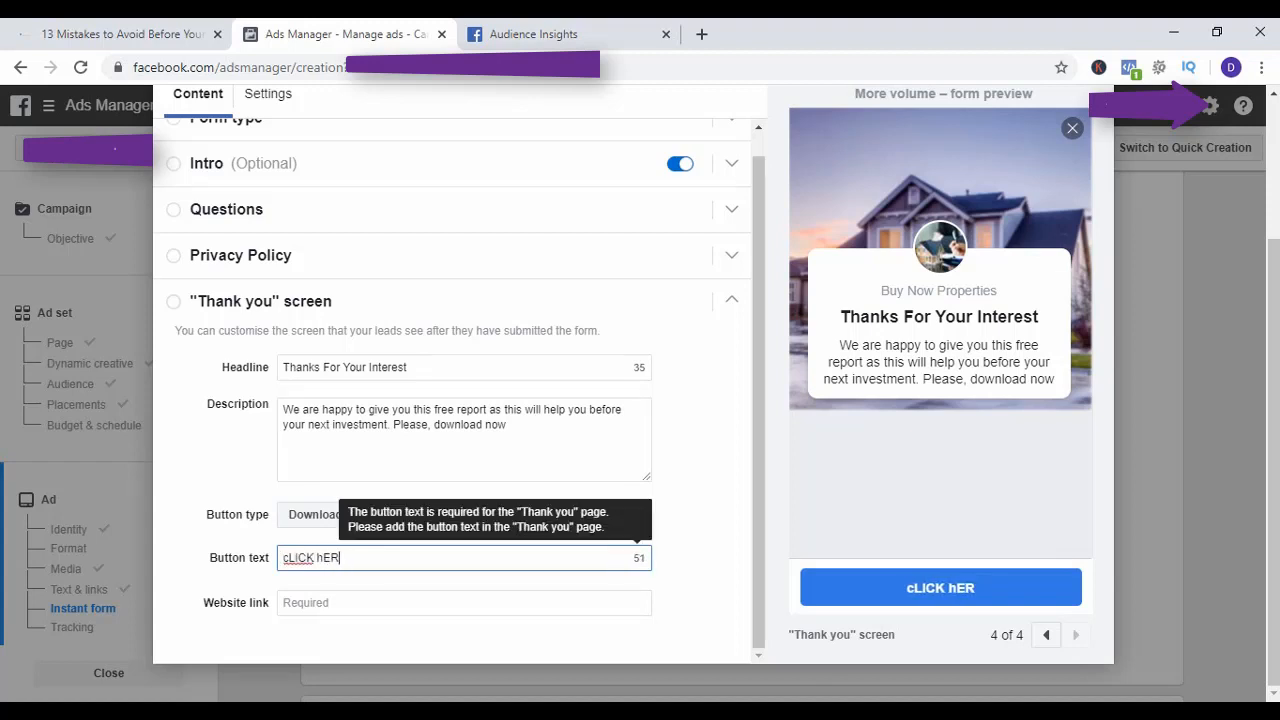
text(AN)
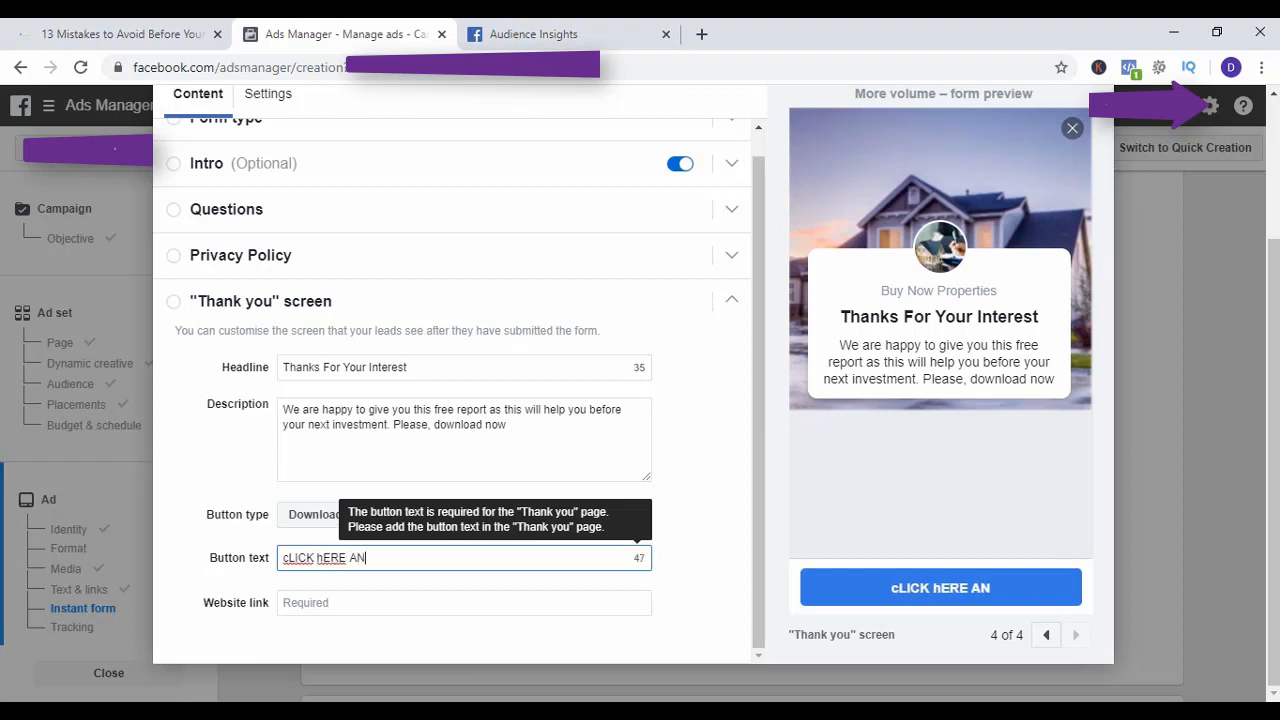
key(ctrl+a)
text(Cl)
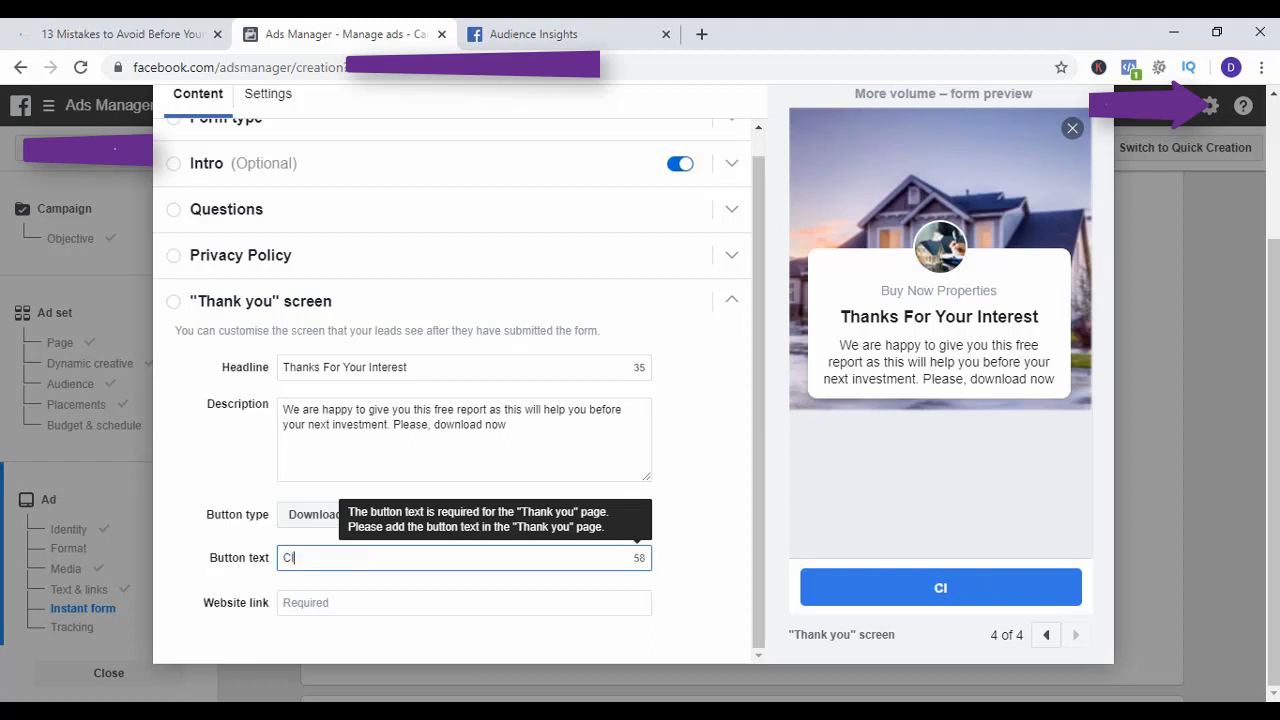
text(ick Here)
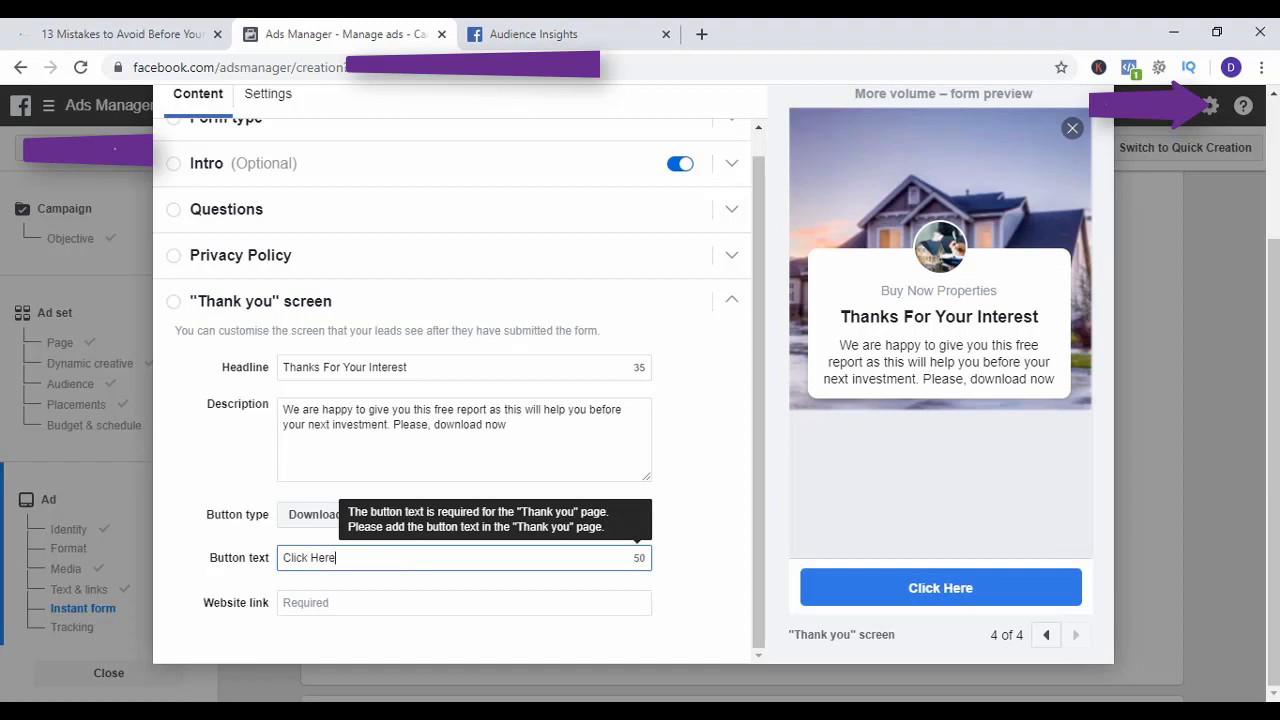
text( and Downl)
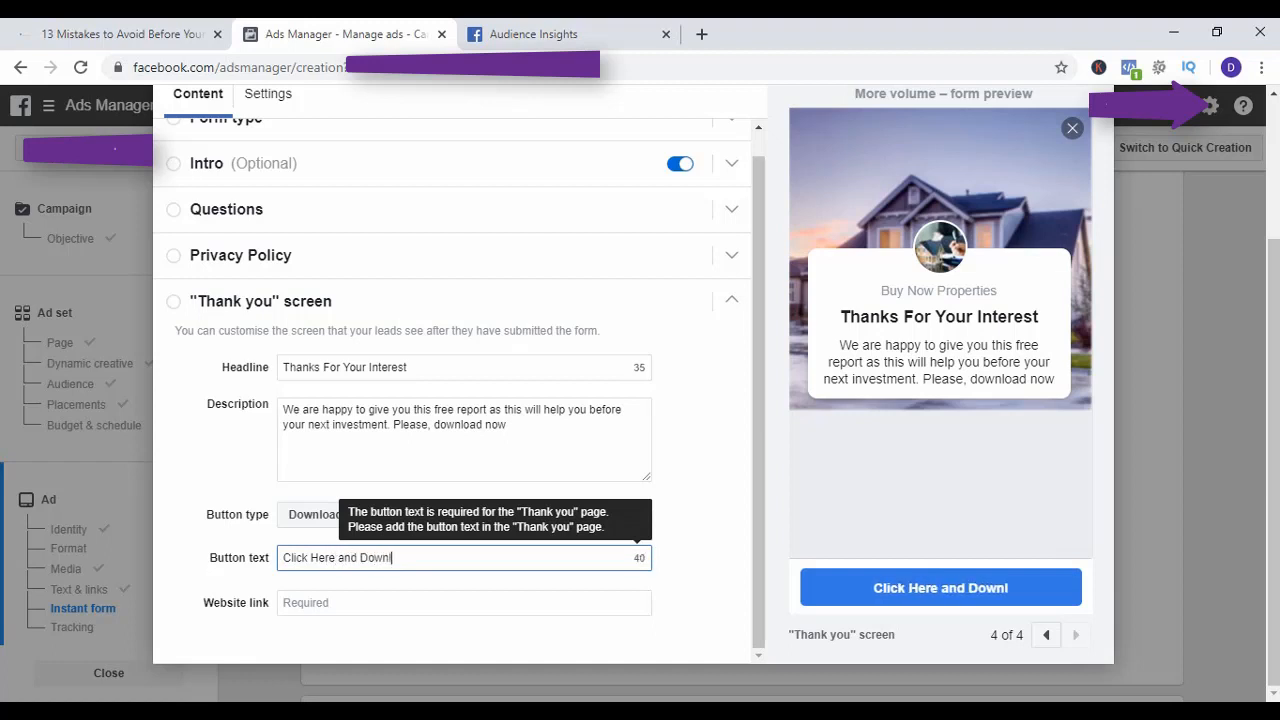
text(oad Now)
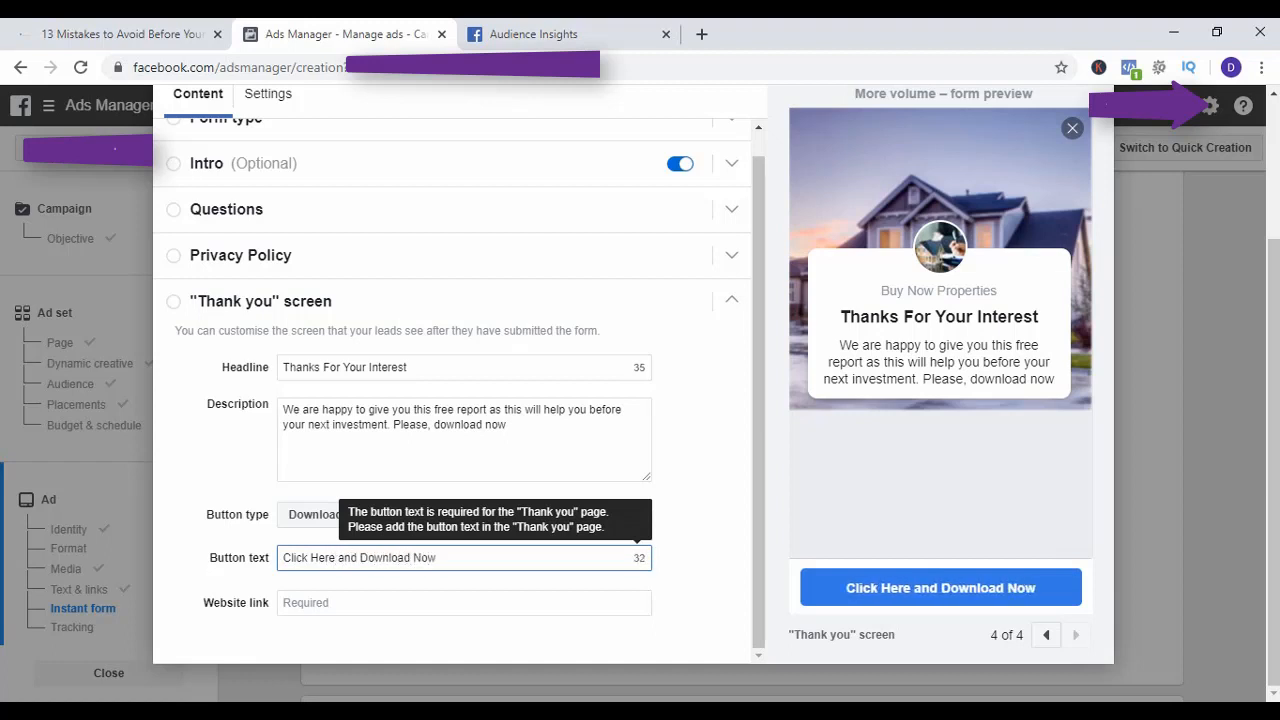
Copy the address of the "13 Mistakes to Avoid" landing page and paste it as the thank-you button's website link.
click(464, 603)
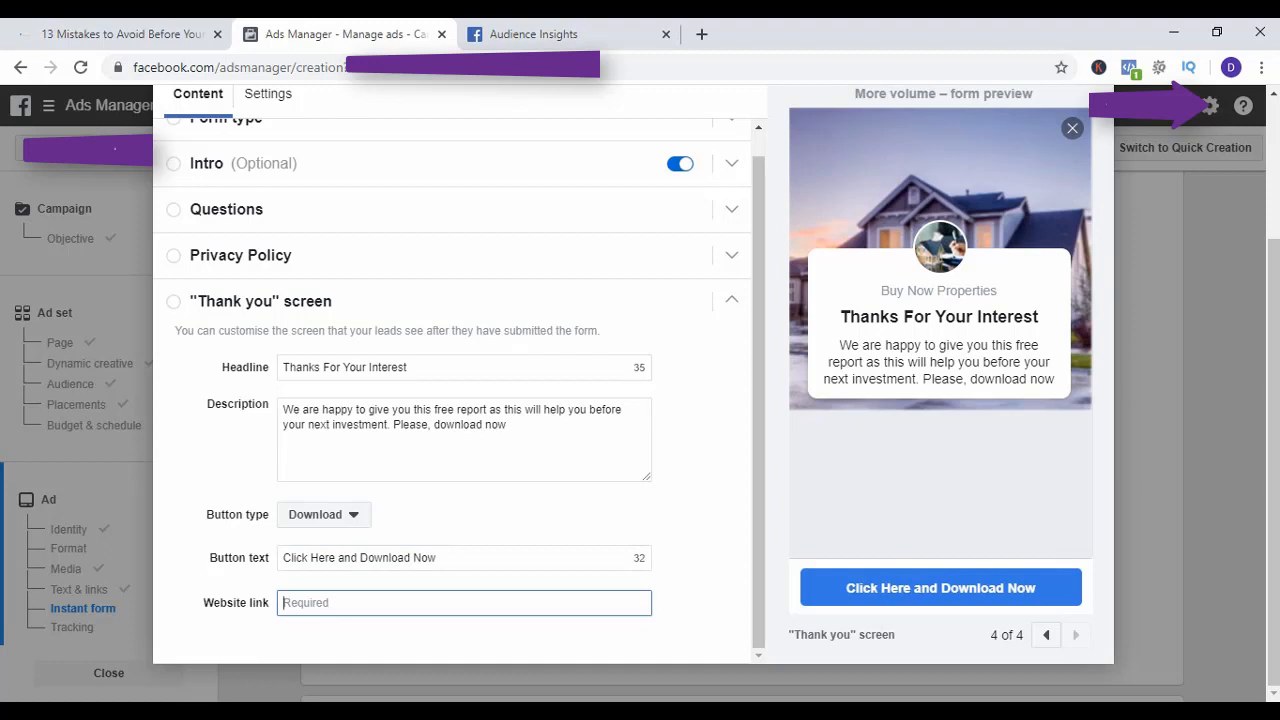
click(120, 34)
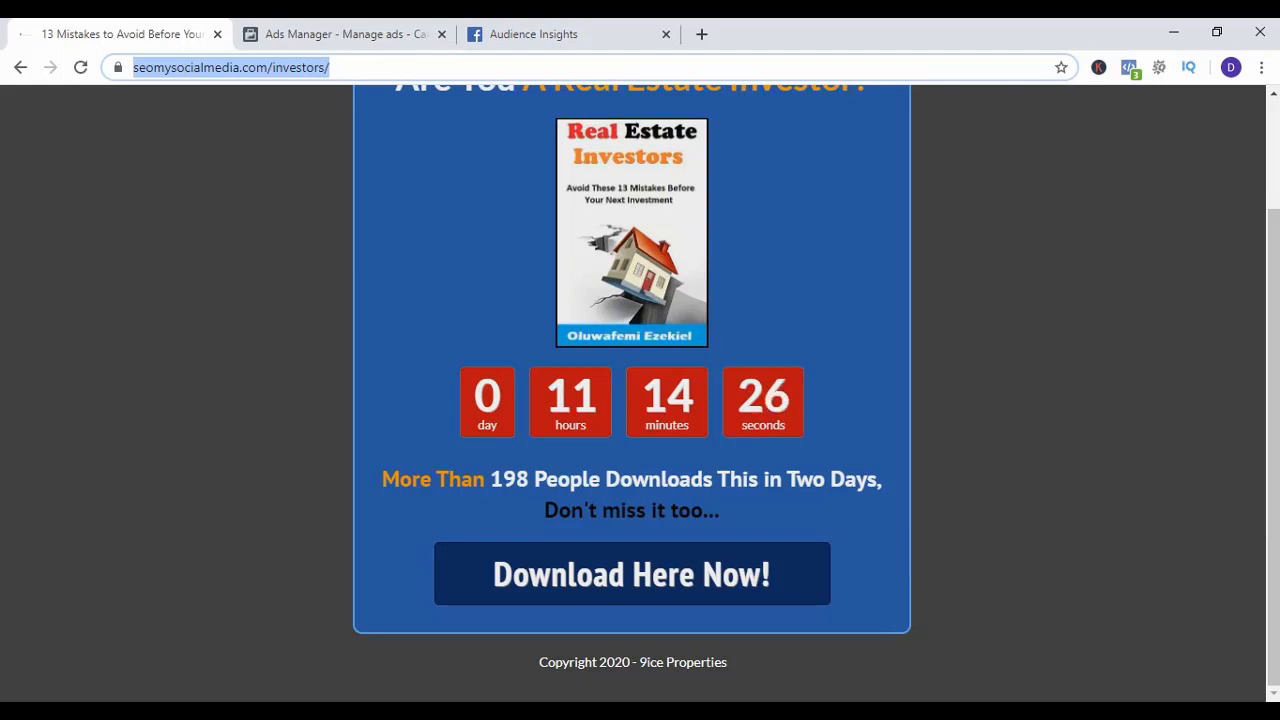
right_click(298, 68)
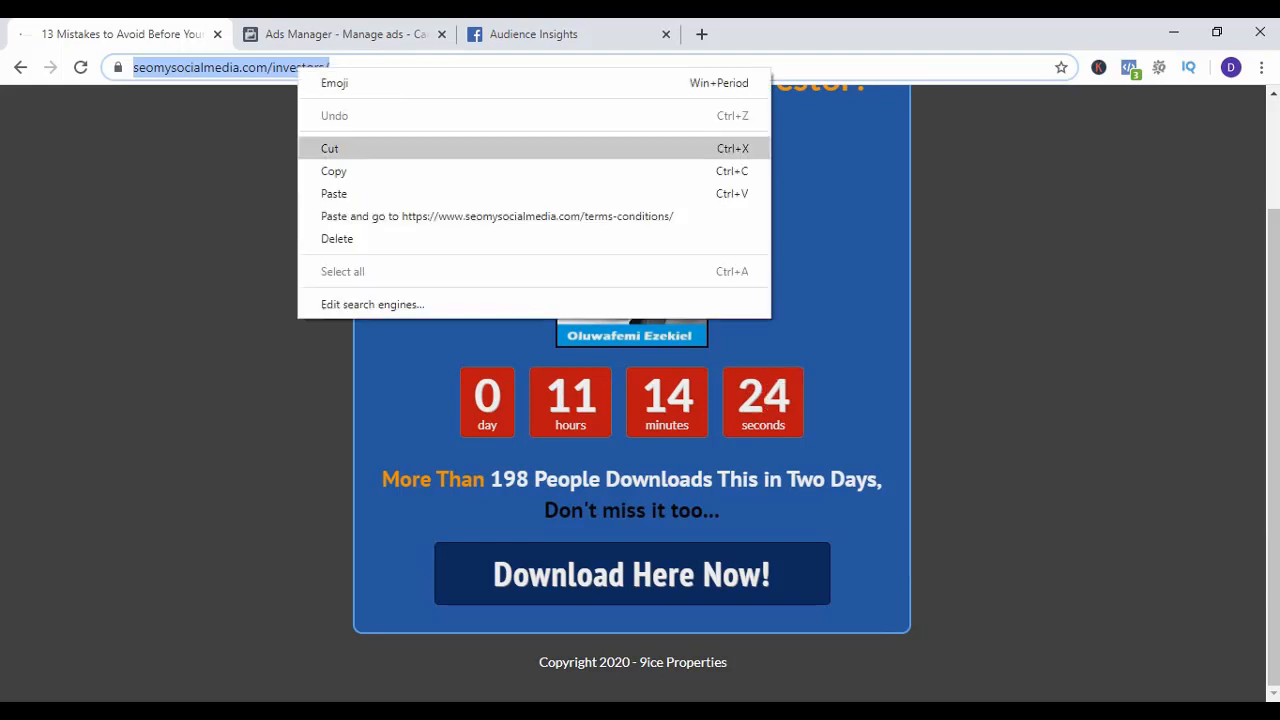
click(334, 171)
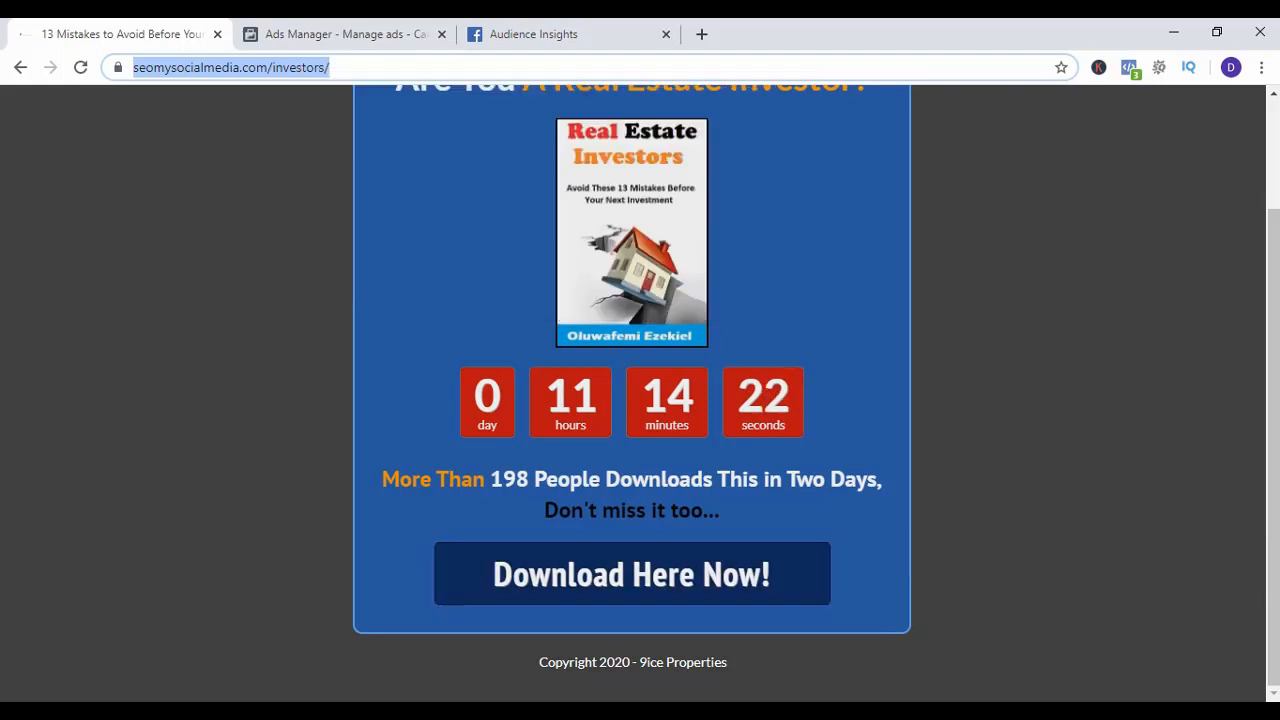
click(345, 34)
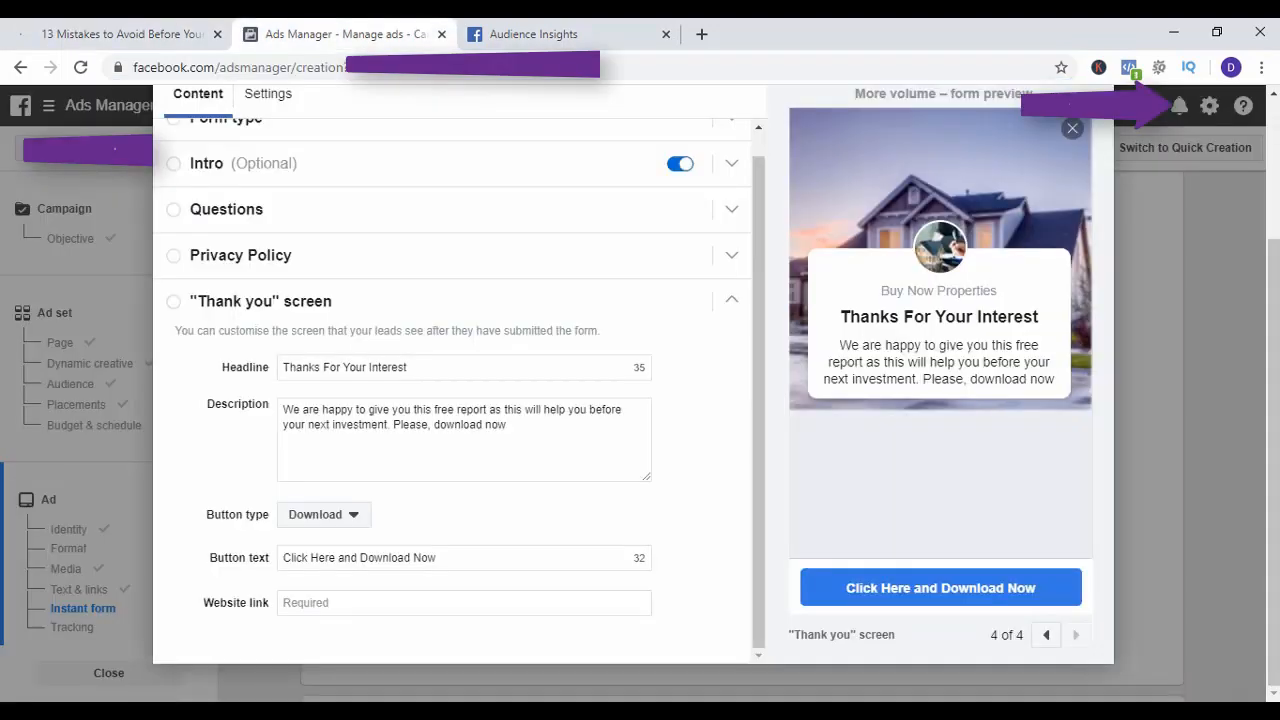
click(400, 603)
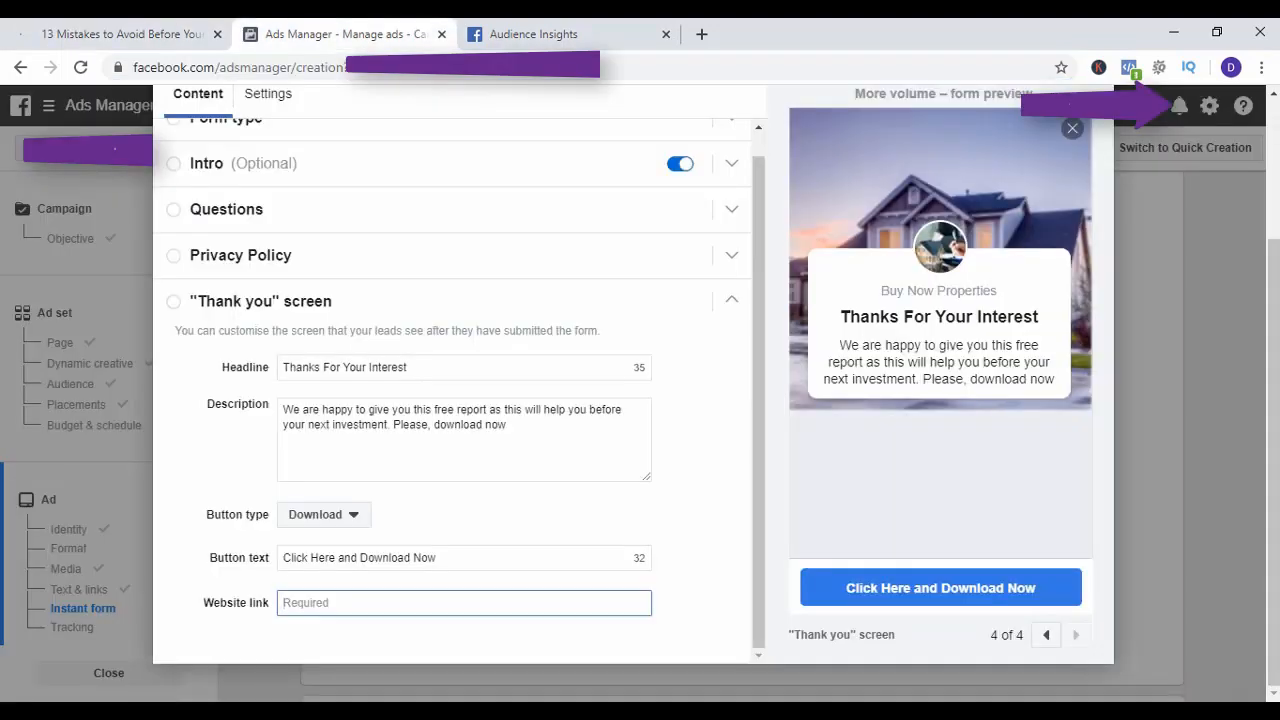
key(ctrl+v)
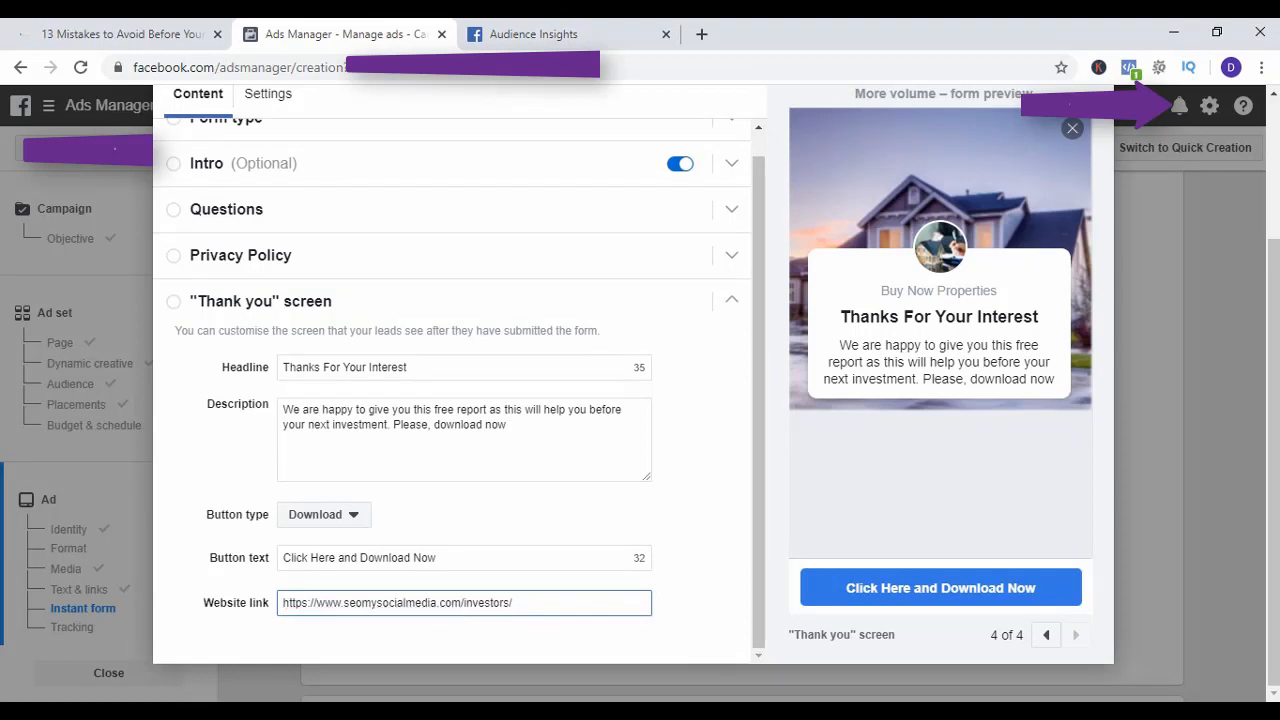
Set the form's sharing to Open in its form configuration settings.
scroll(940, 400, up, 1)
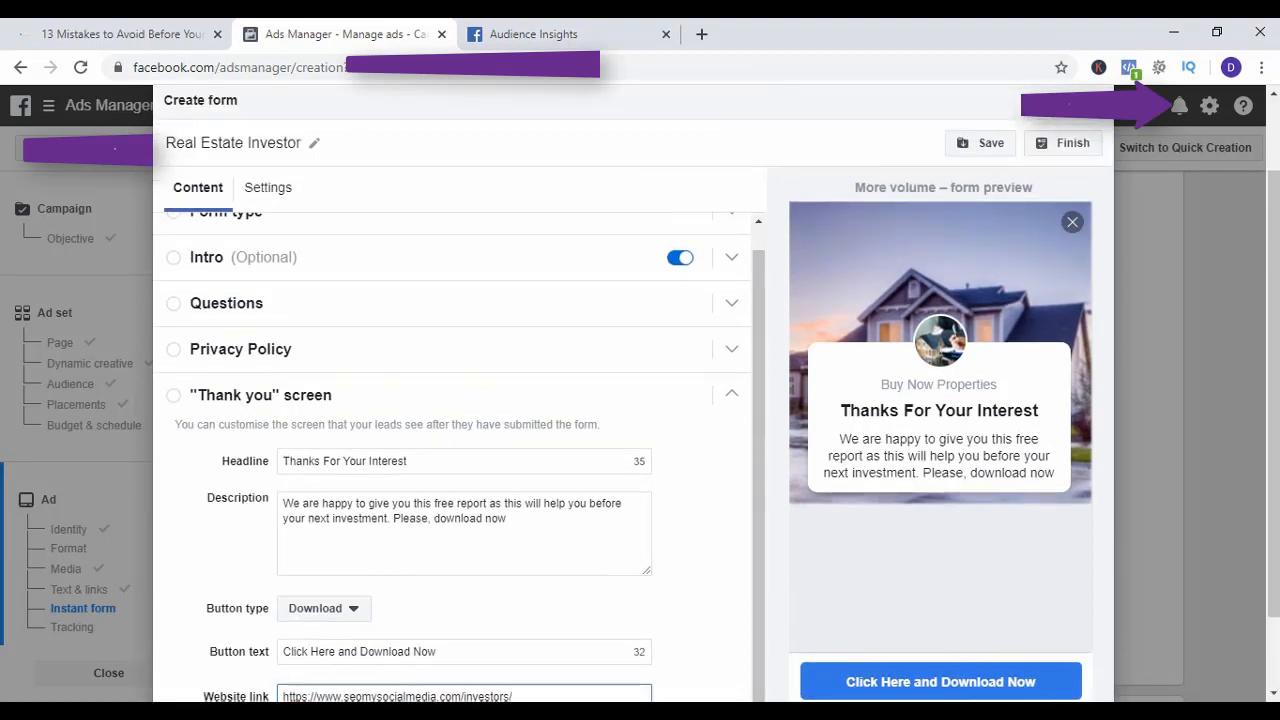
scroll(633, 400, down, 1)
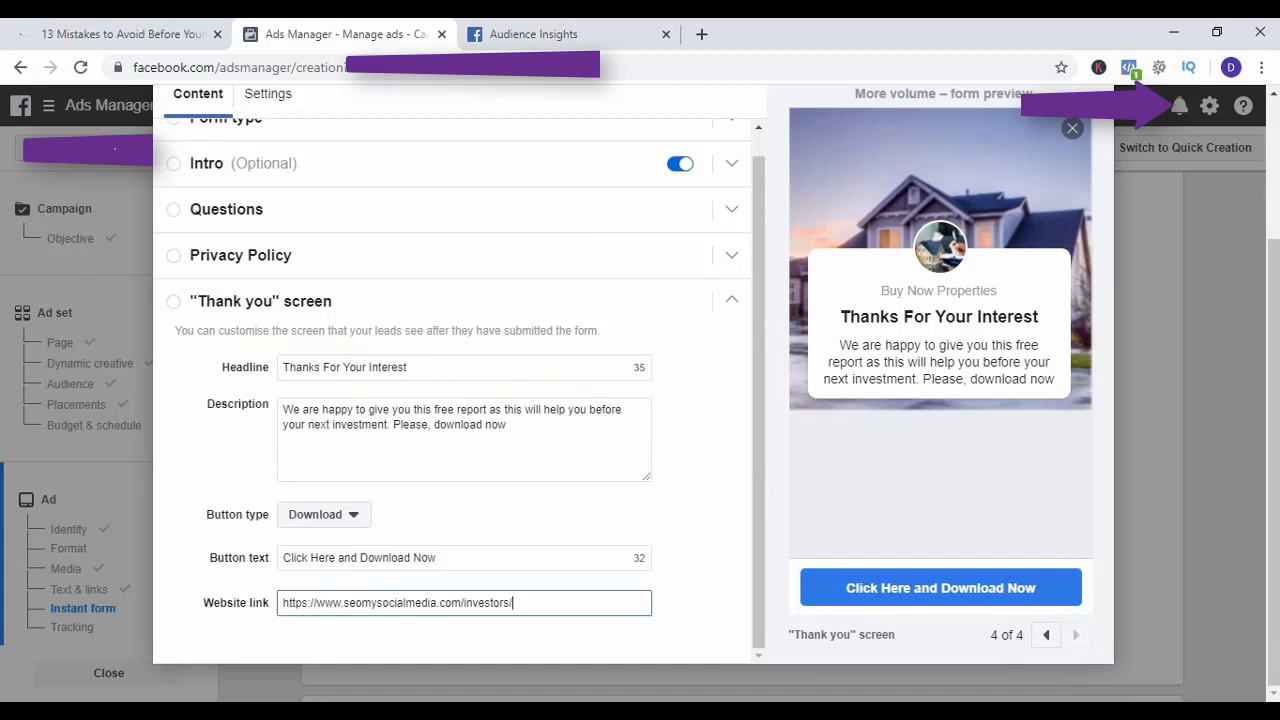
scroll(633, 400, up, 2)
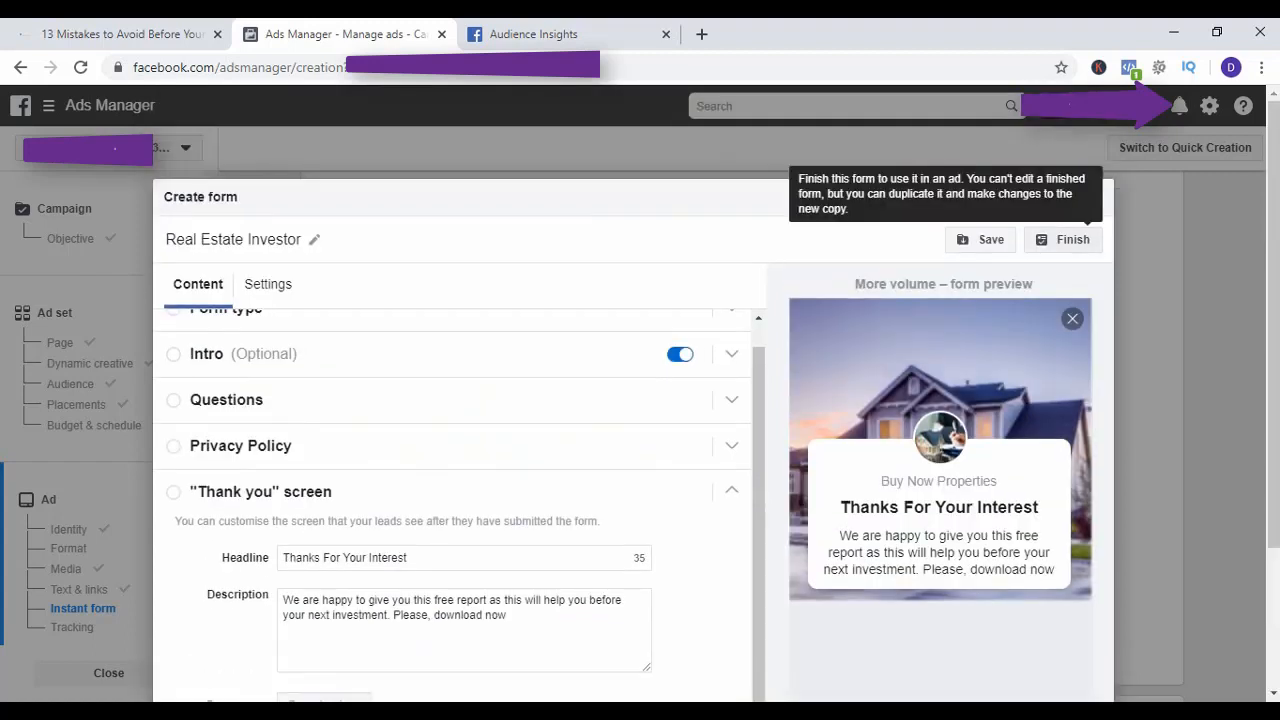
click(268, 284)
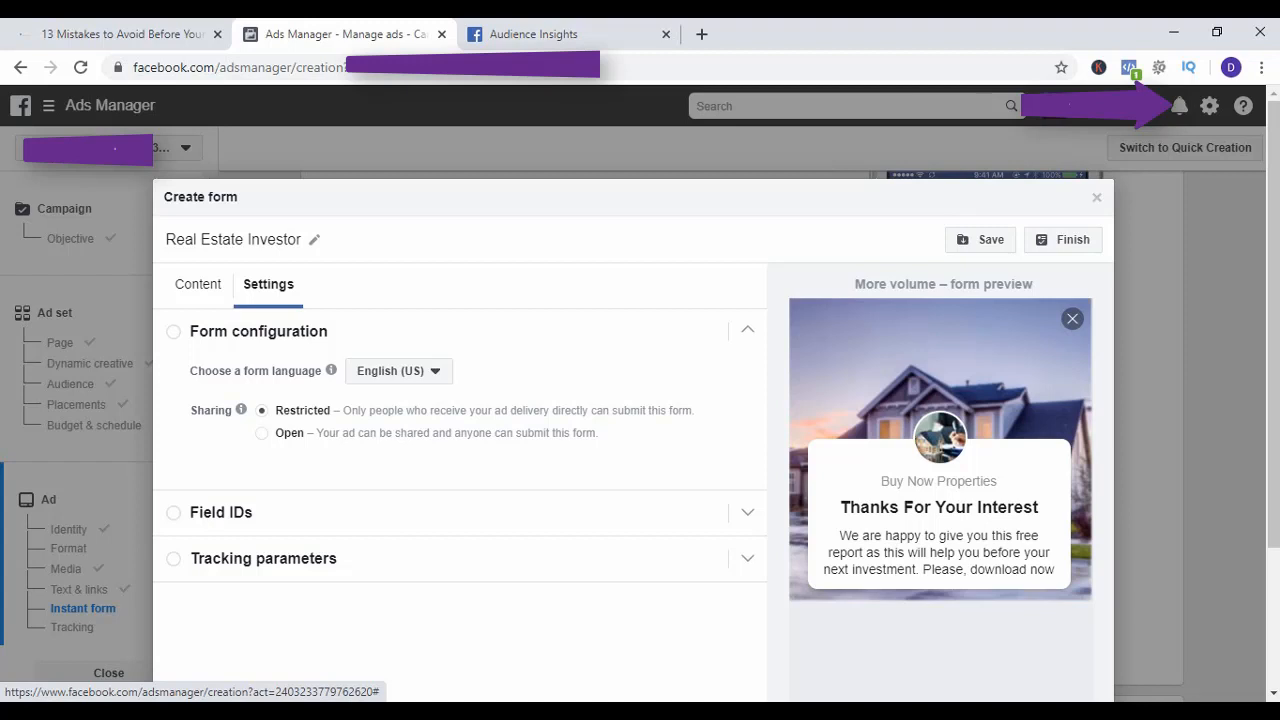
click(262, 433)
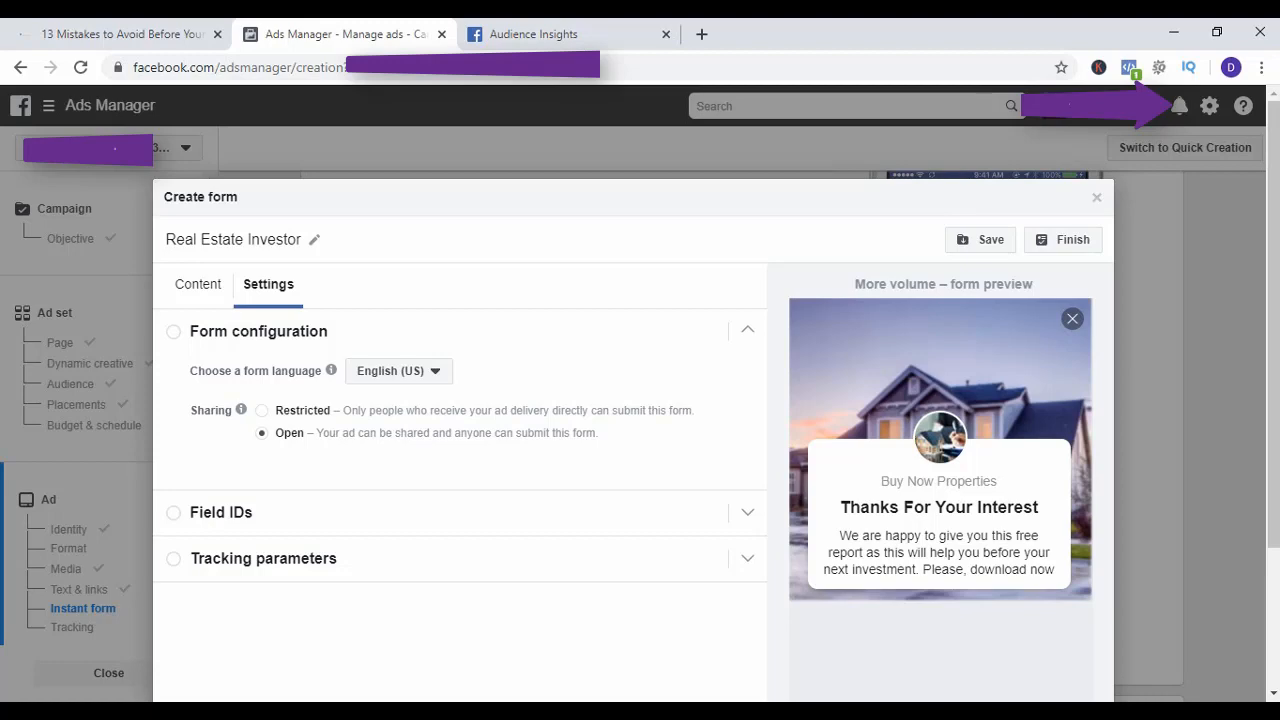
scroll(633, 400, down, 2)
scroll(633, 400, up, 1)
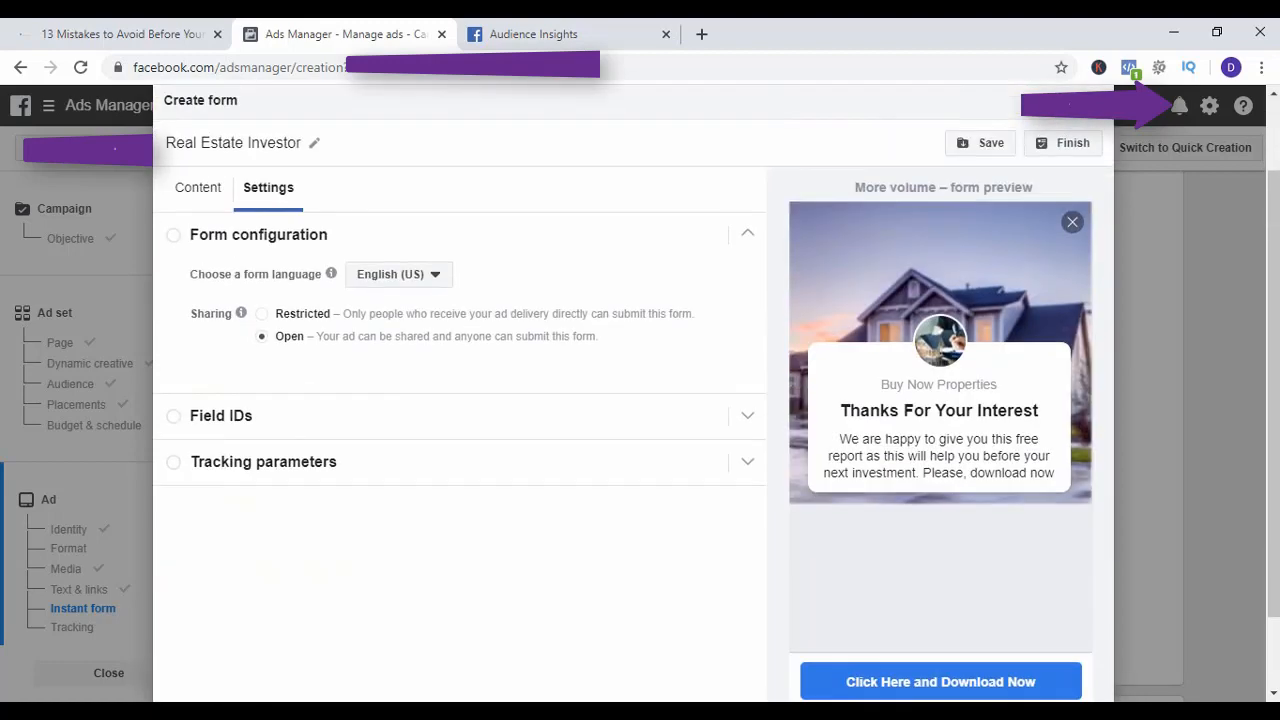
scroll(633, 400, up, 1)
scroll(633, 400, down, 2)
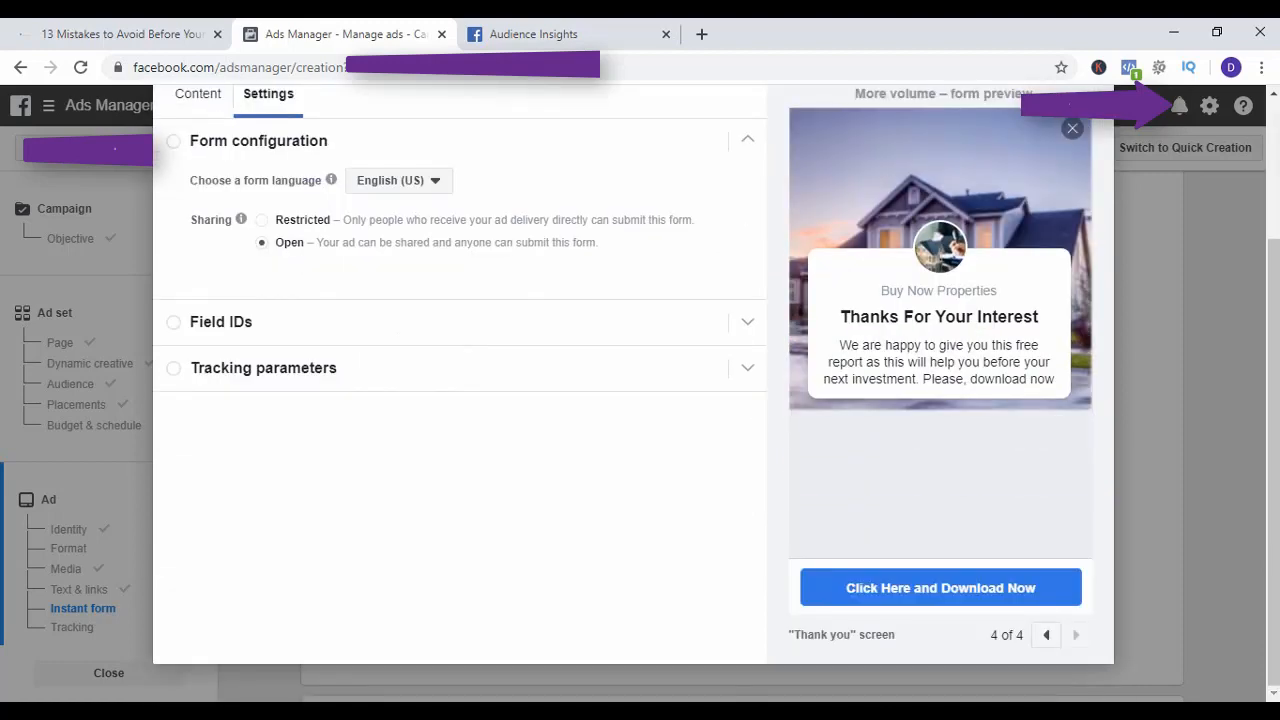
scroll(633, 400, up, 2)
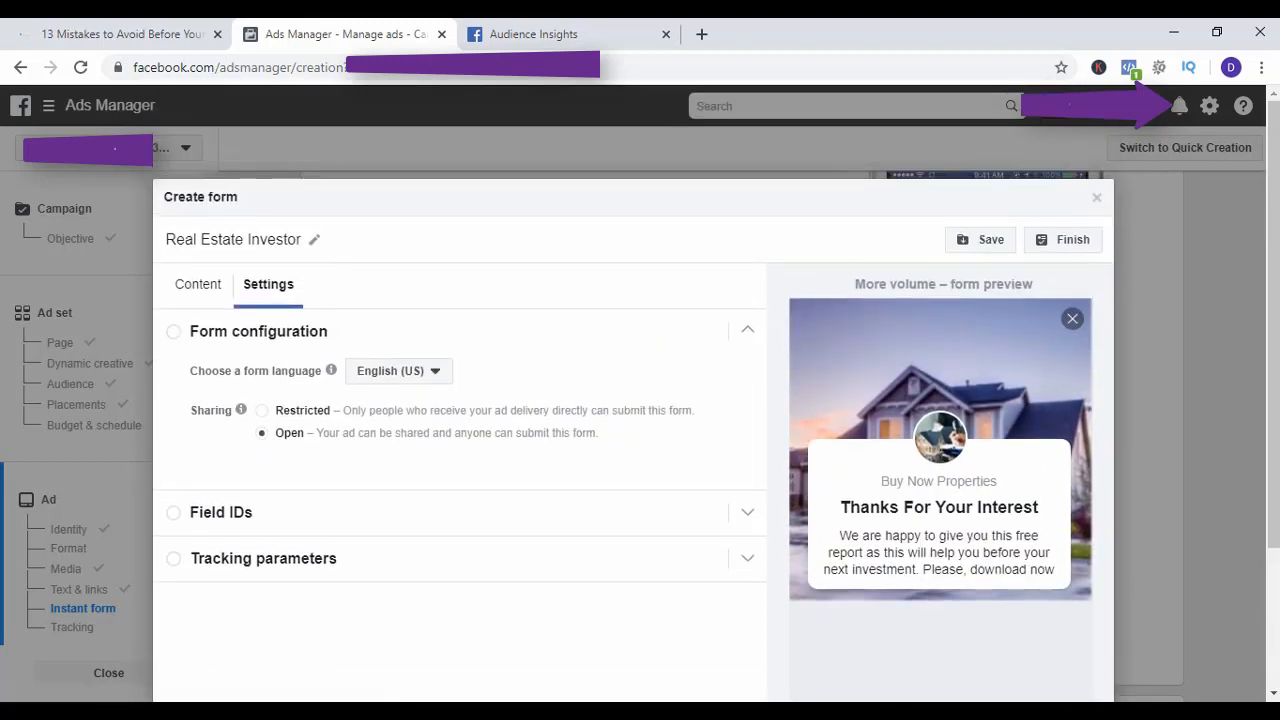
Try to finish the form and check its Field IDs section.
click(1063, 239)
click(748, 512)
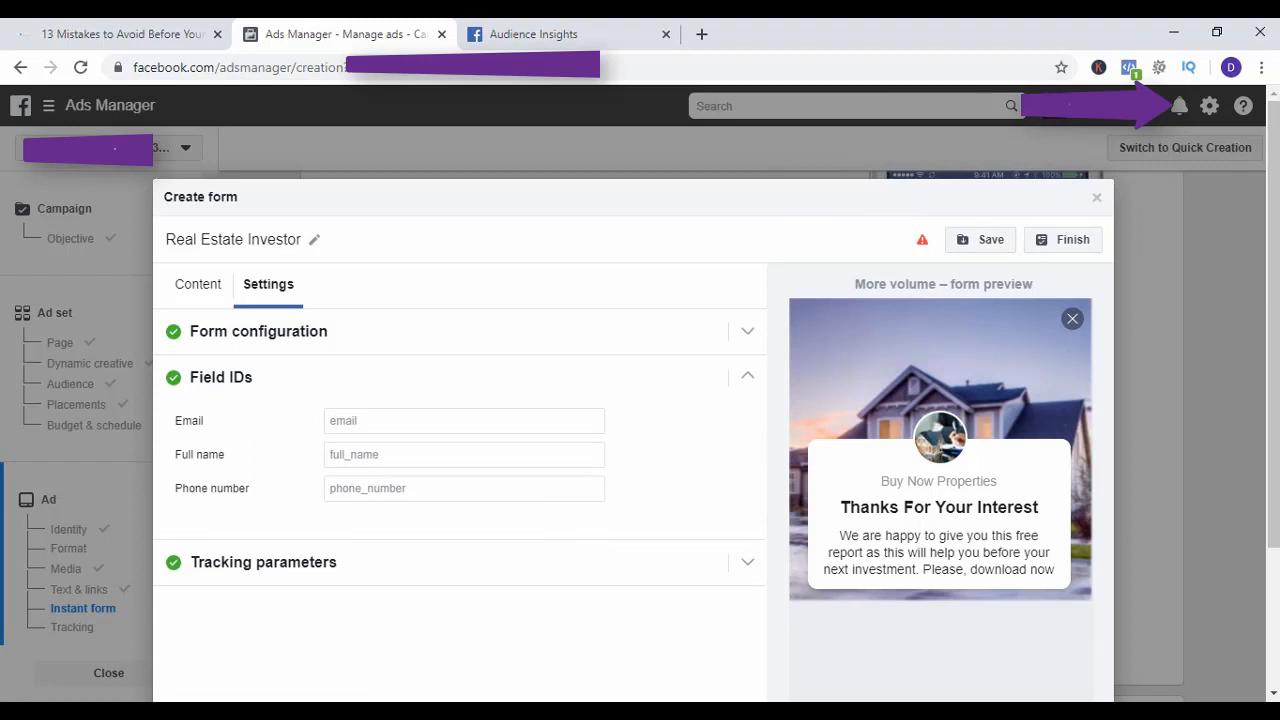
click(748, 377)
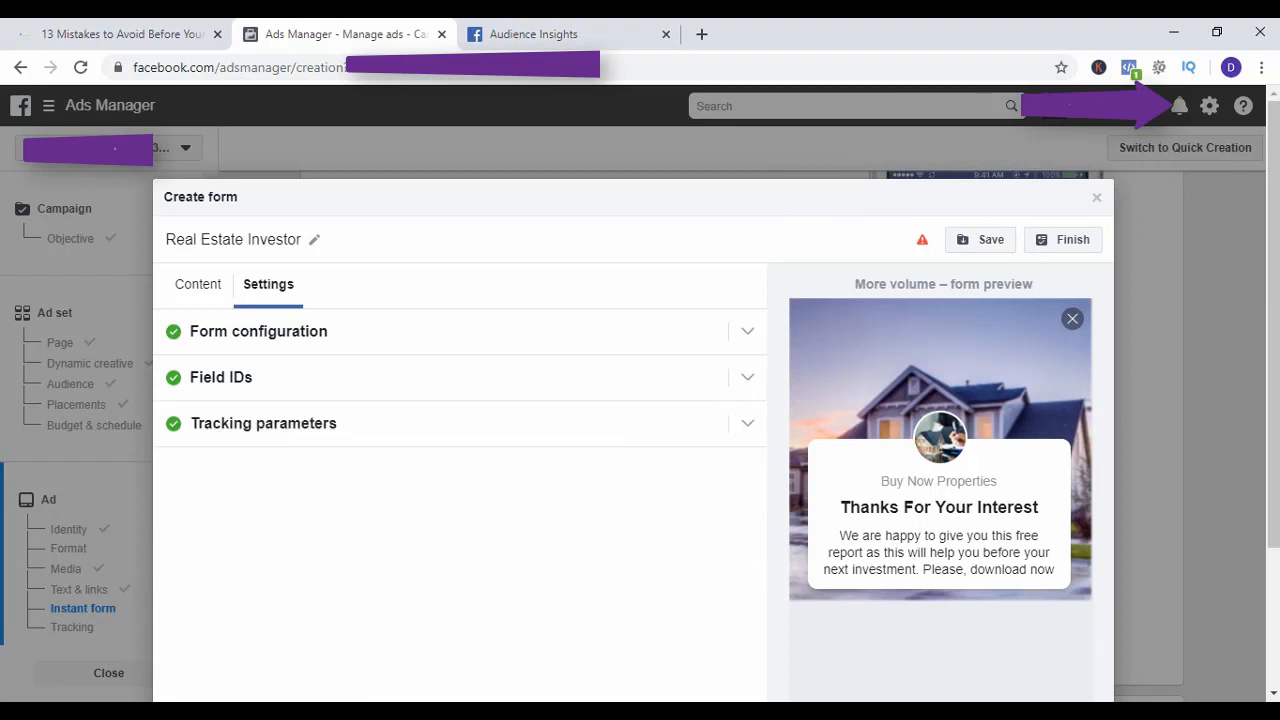
Set the prefill information message in the form's Questions section to "Please Submit Your Details to Download This Report".
click(198, 284)
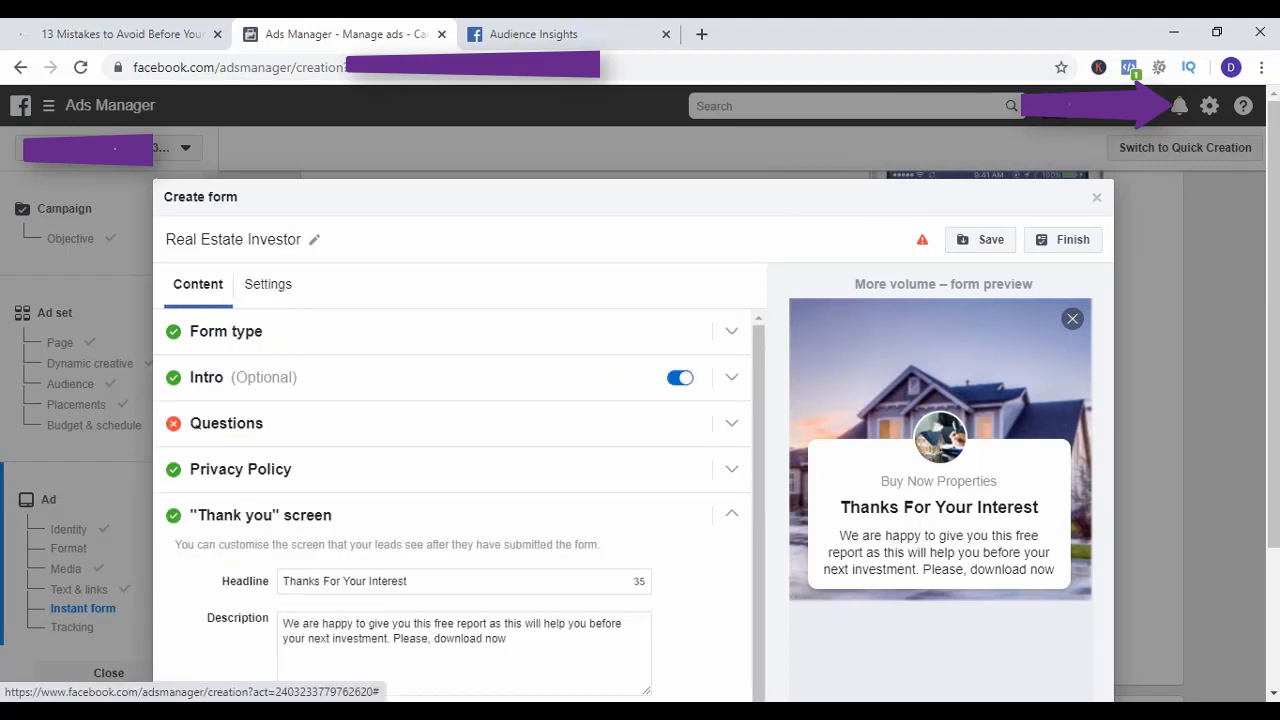
click(732, 423)
scroll(722, 440, down, 2)
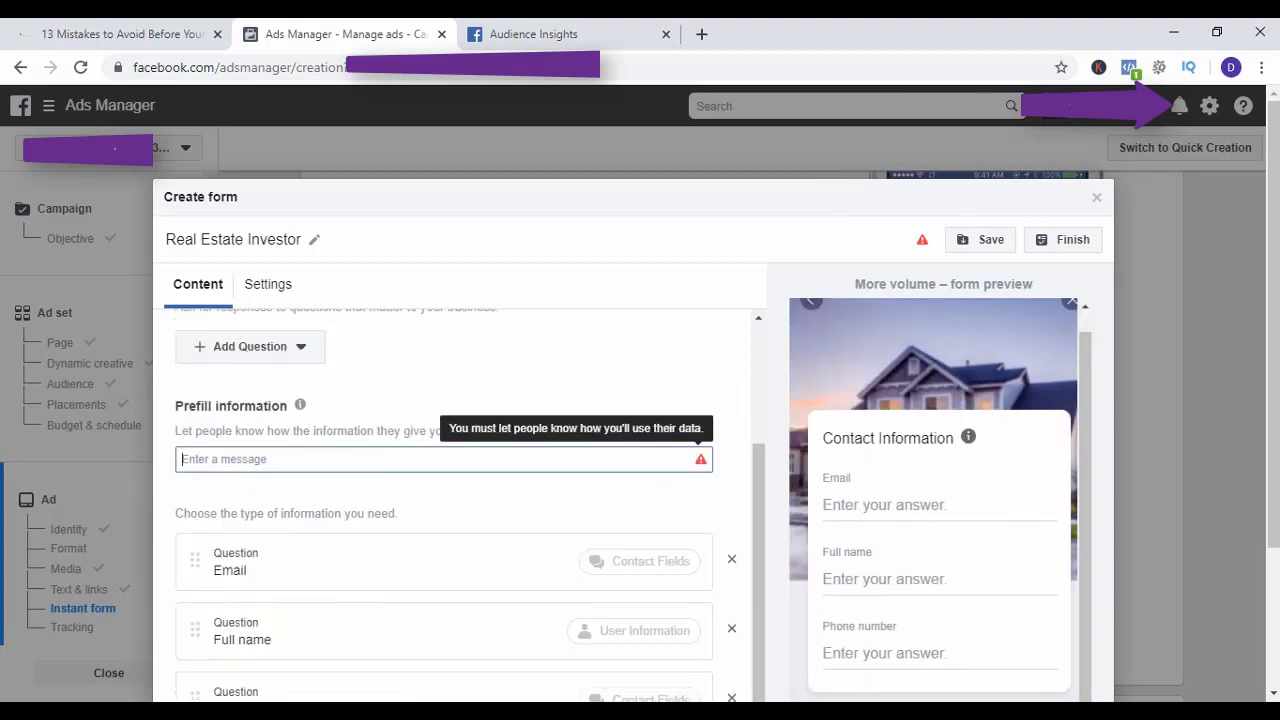
text(P)
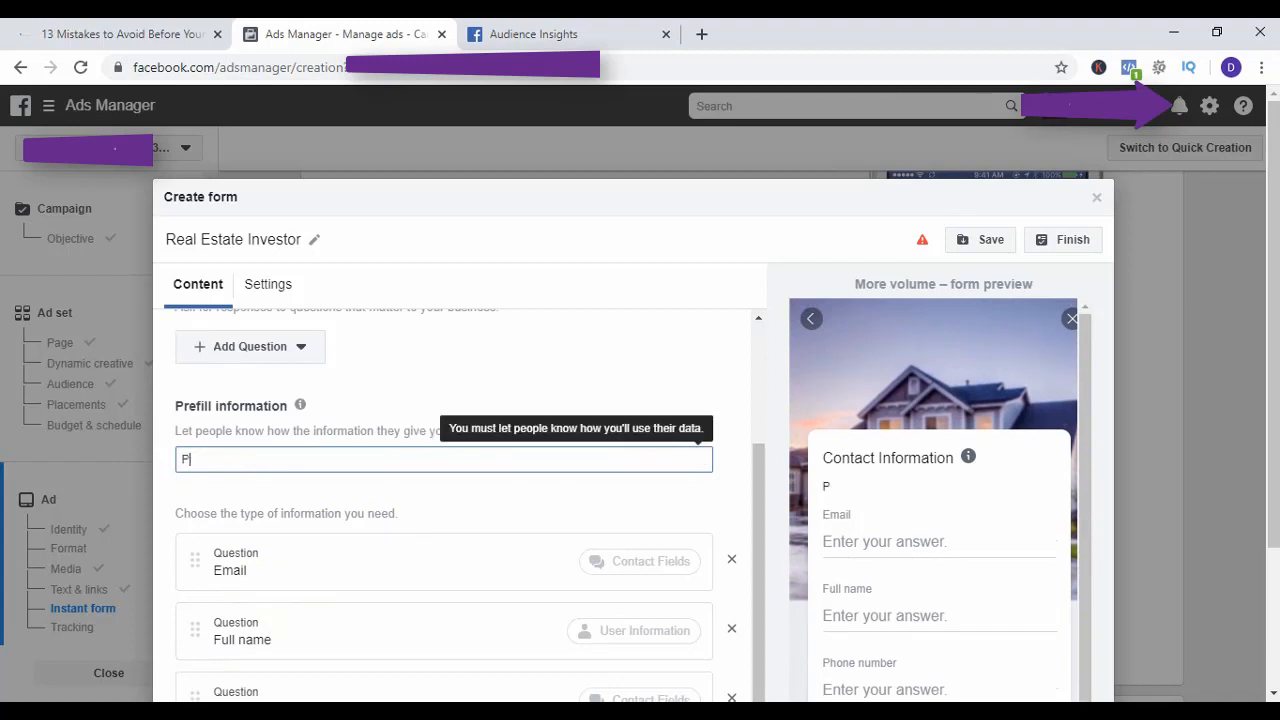
text(lease,)
key(BackSpace)
key(BackSpace)
text(Submit )
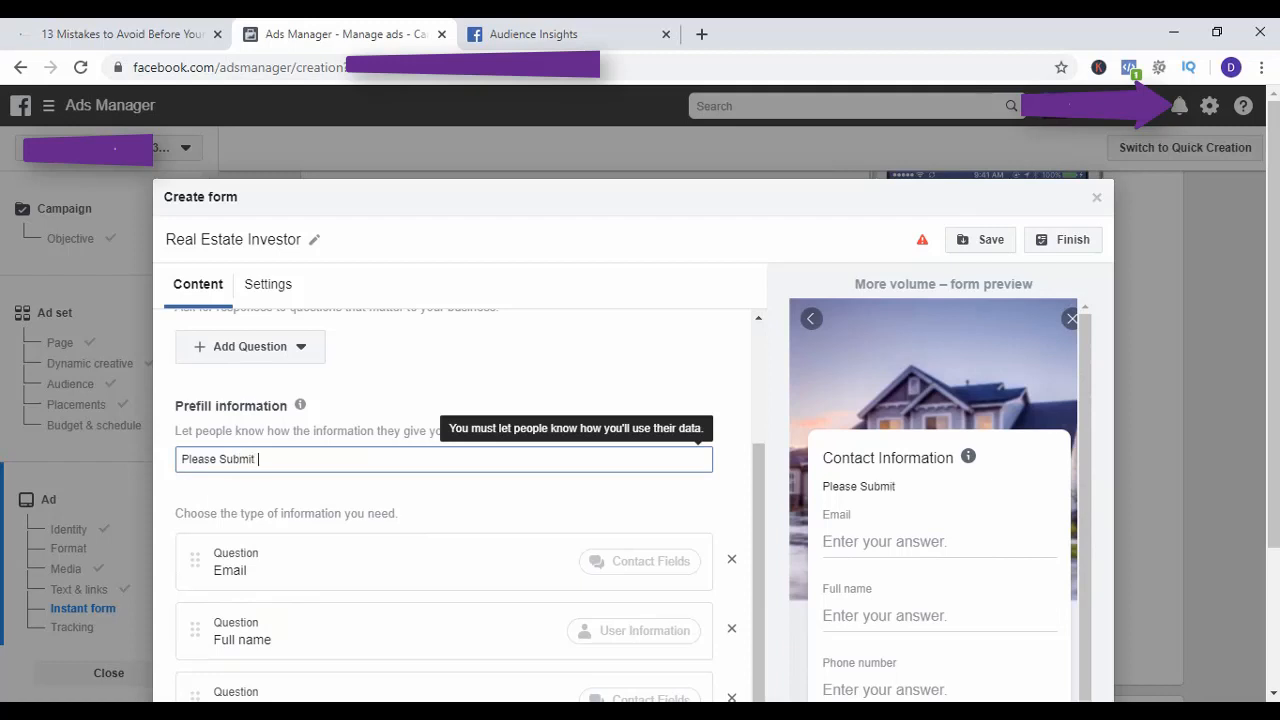
text(Your Details to)
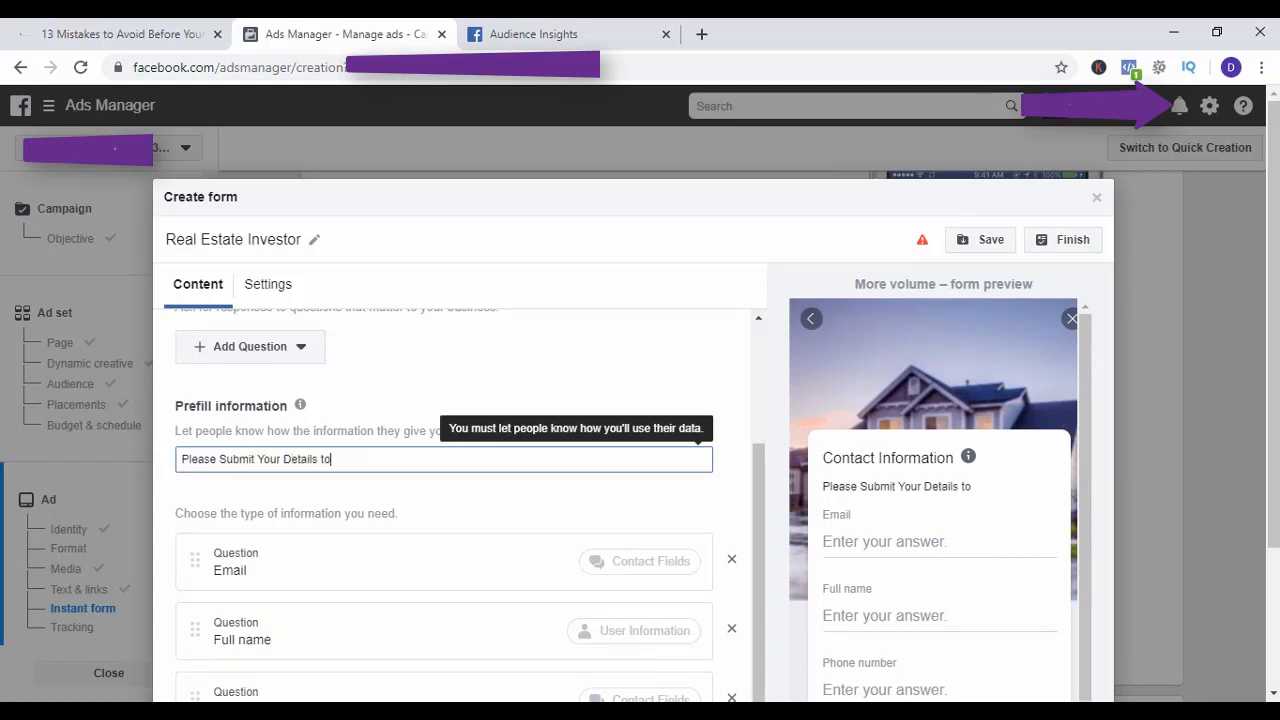
text( Download This)
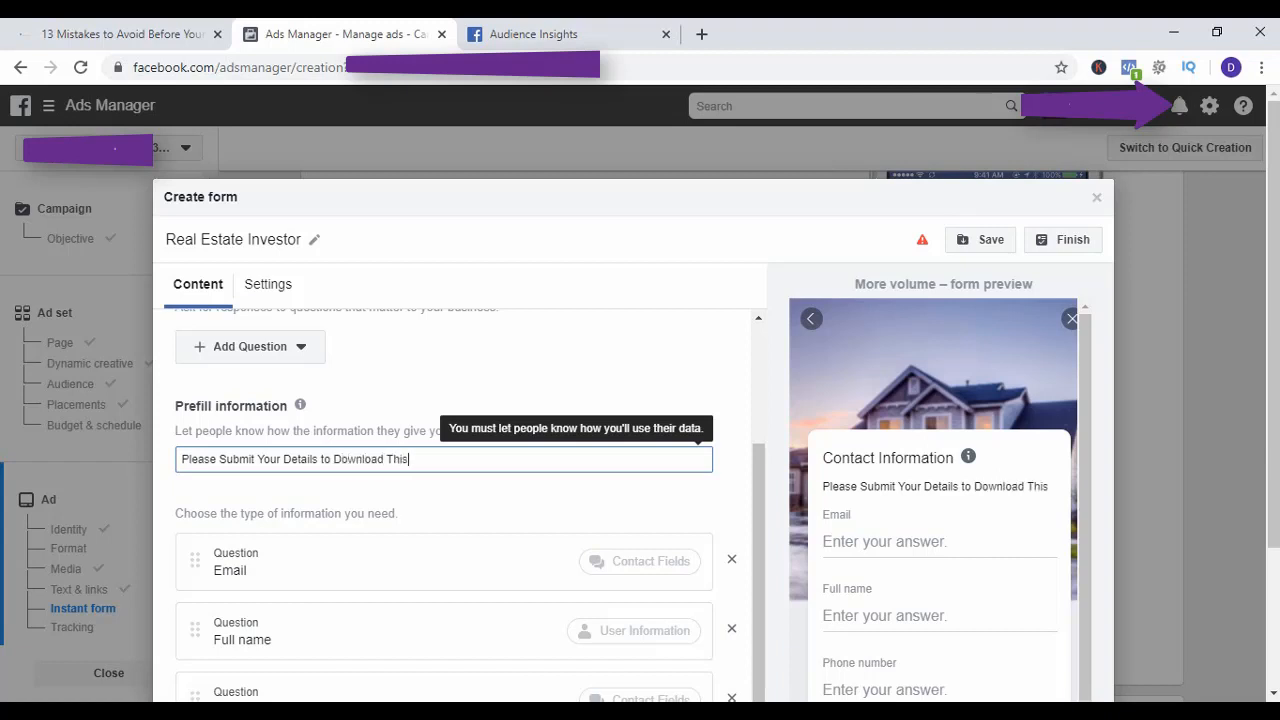
text( Report)
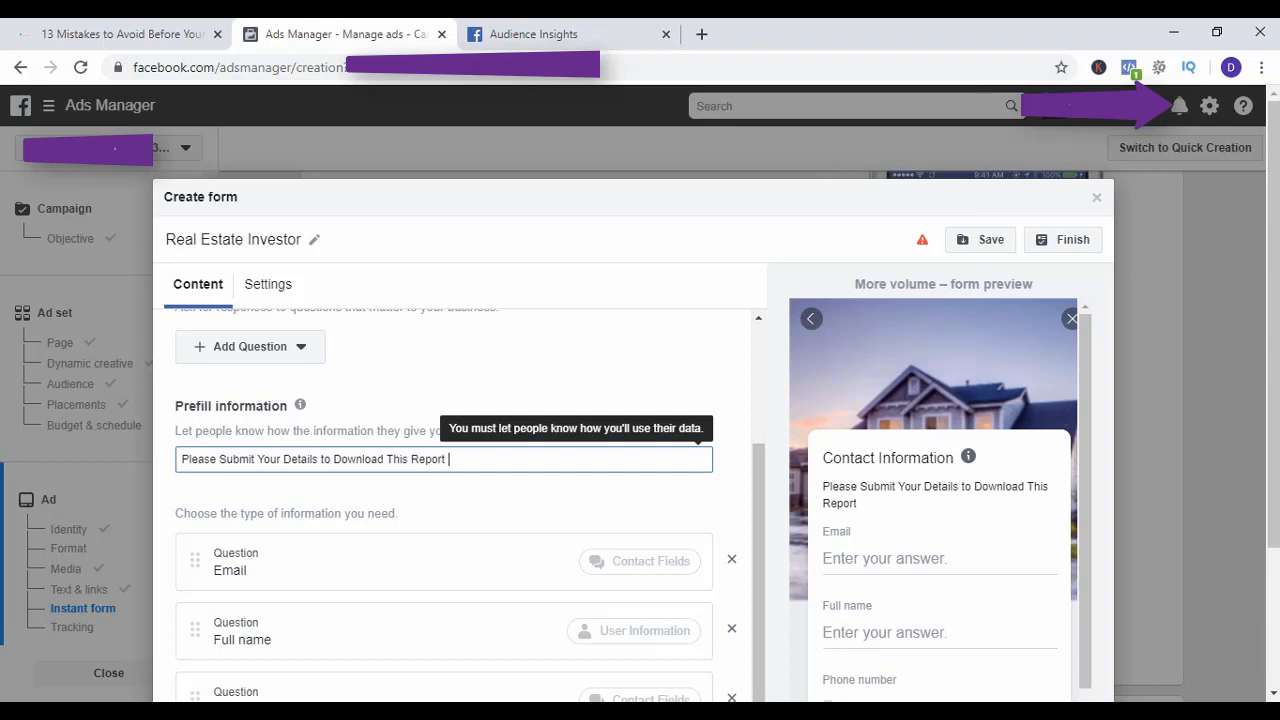
scroll(463, 500, down, 4)
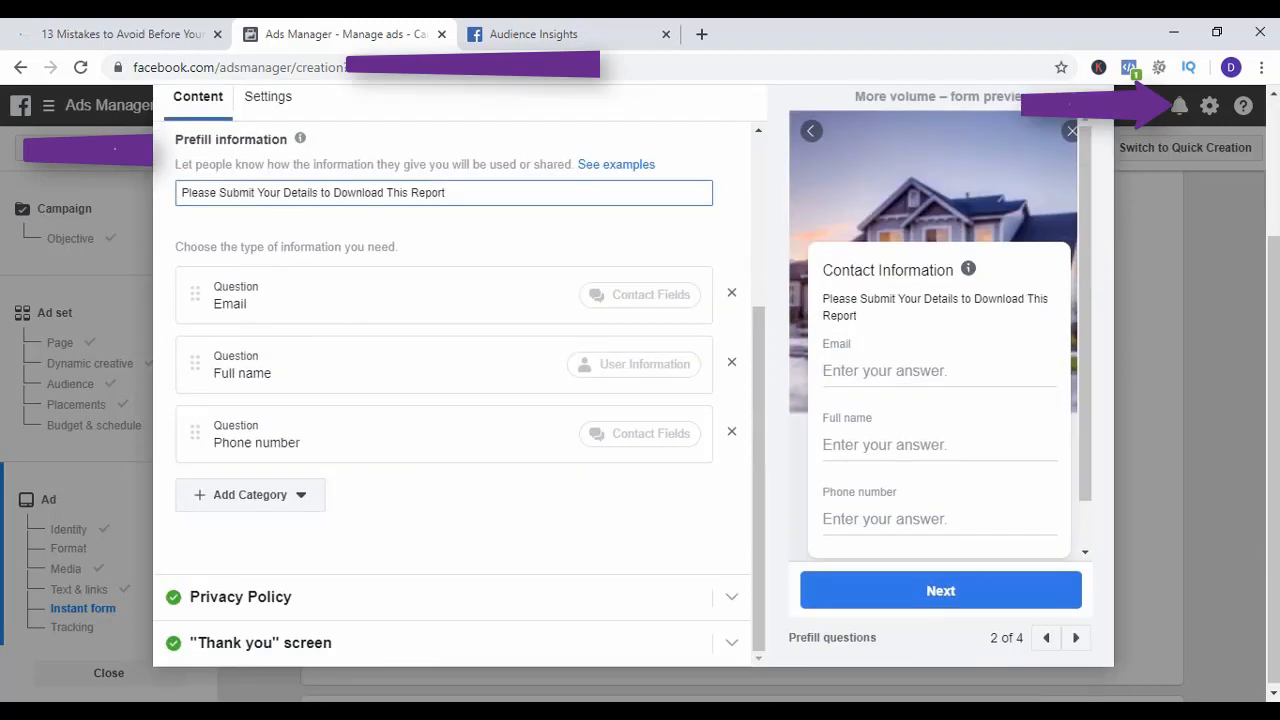
scroll(463, 400, up, 5)
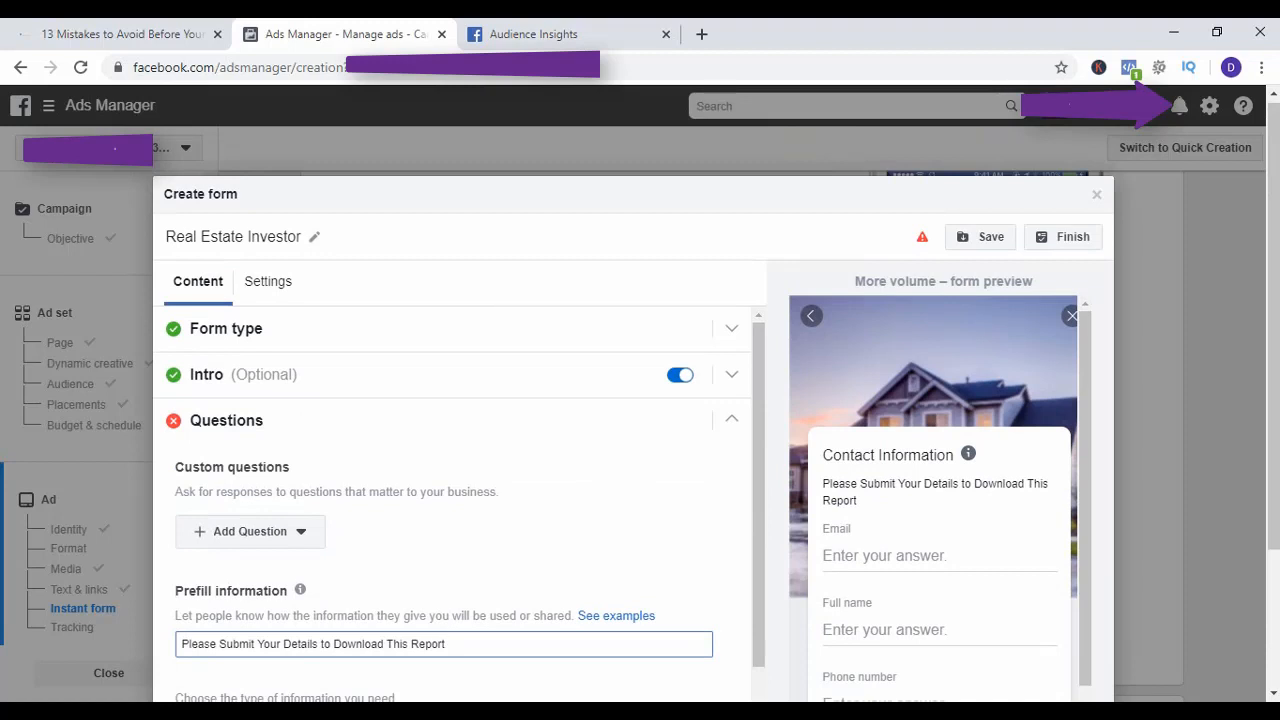
Finish the Real Estate Investor instant form and go to the ad's Tracking section.
scroll(460, 500, down, 2)
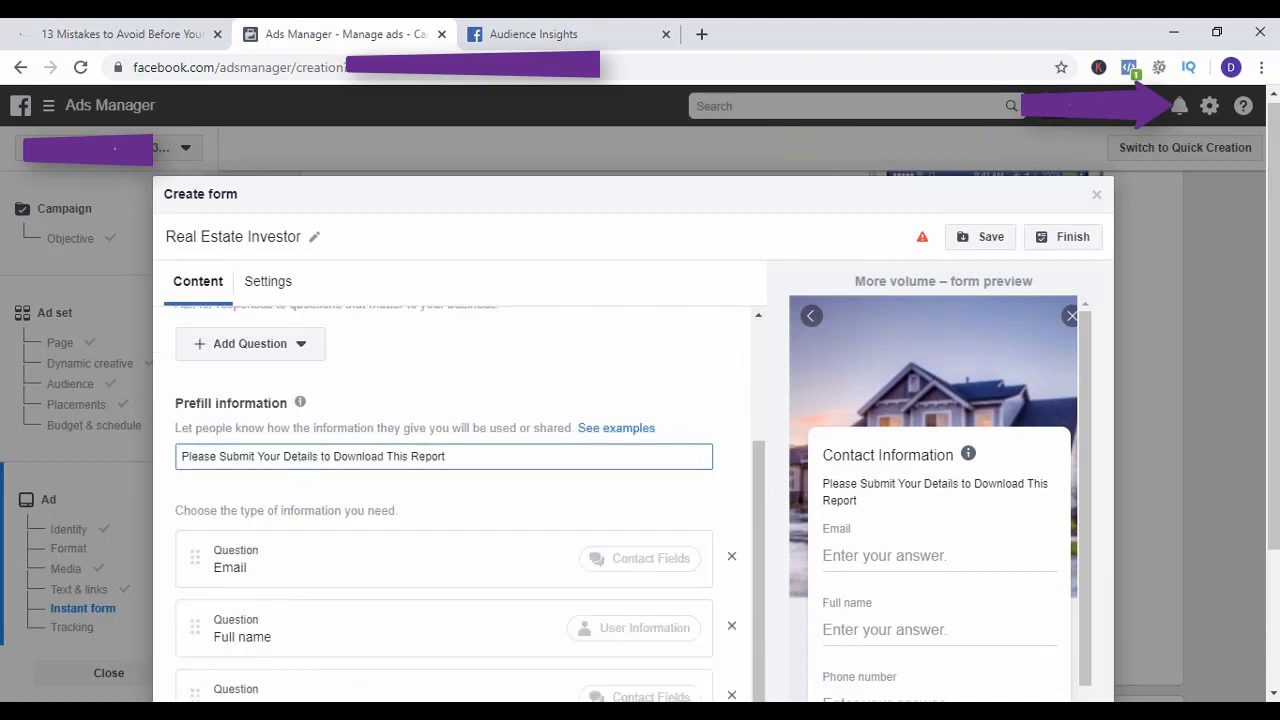
scroll(460, 480, up, 2)
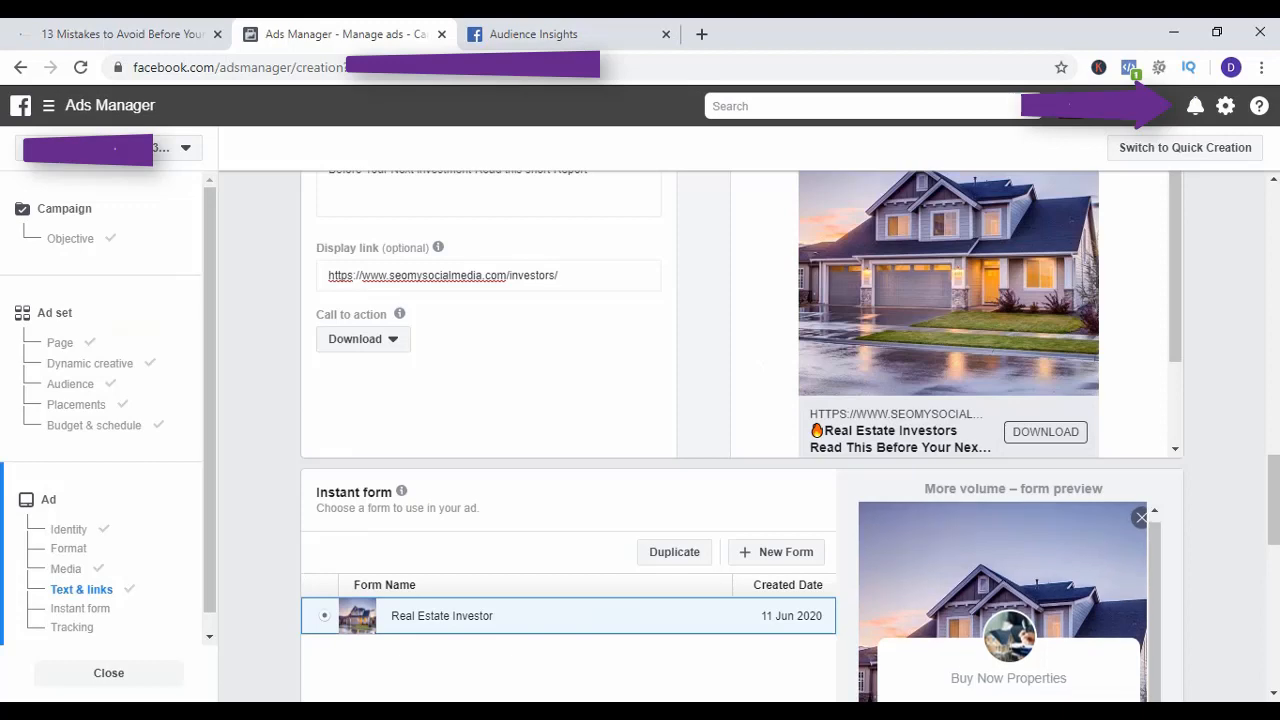
scroll(742, 436, down, 2)
scroll(742, 436, down, 2)
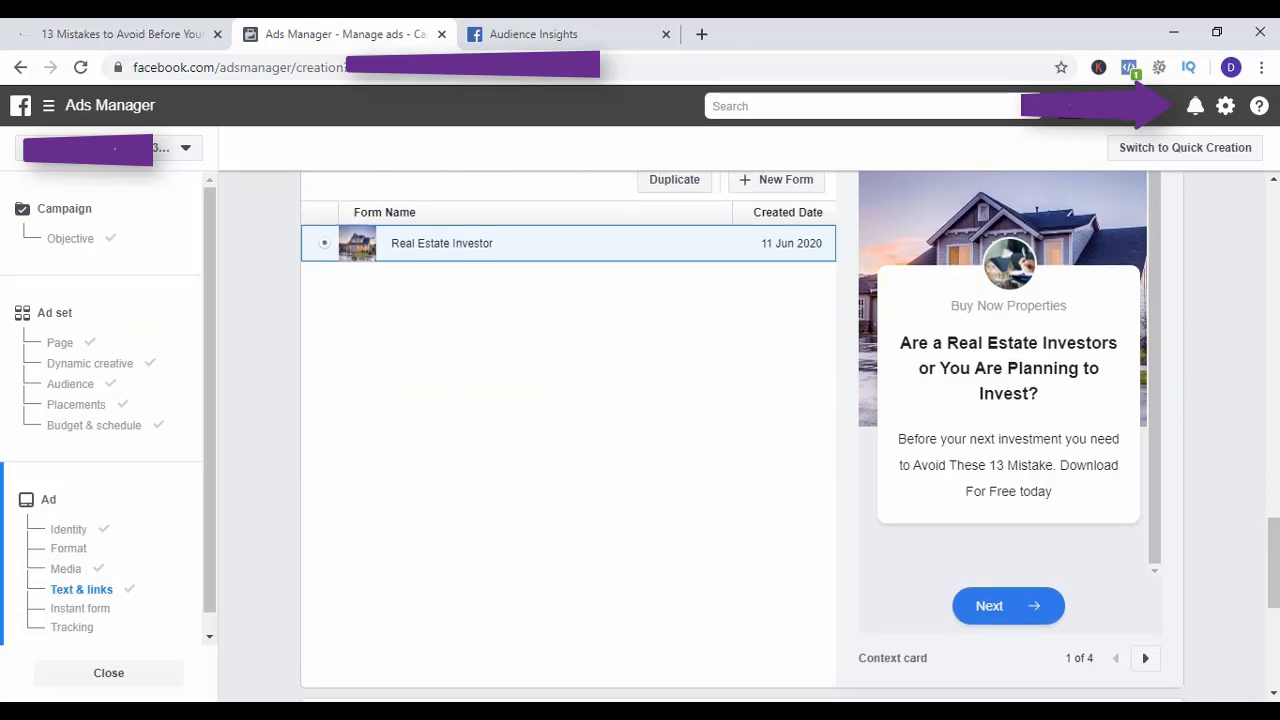
scroll(742, 436, down, 2)
scroll(742, 436, down, 3)
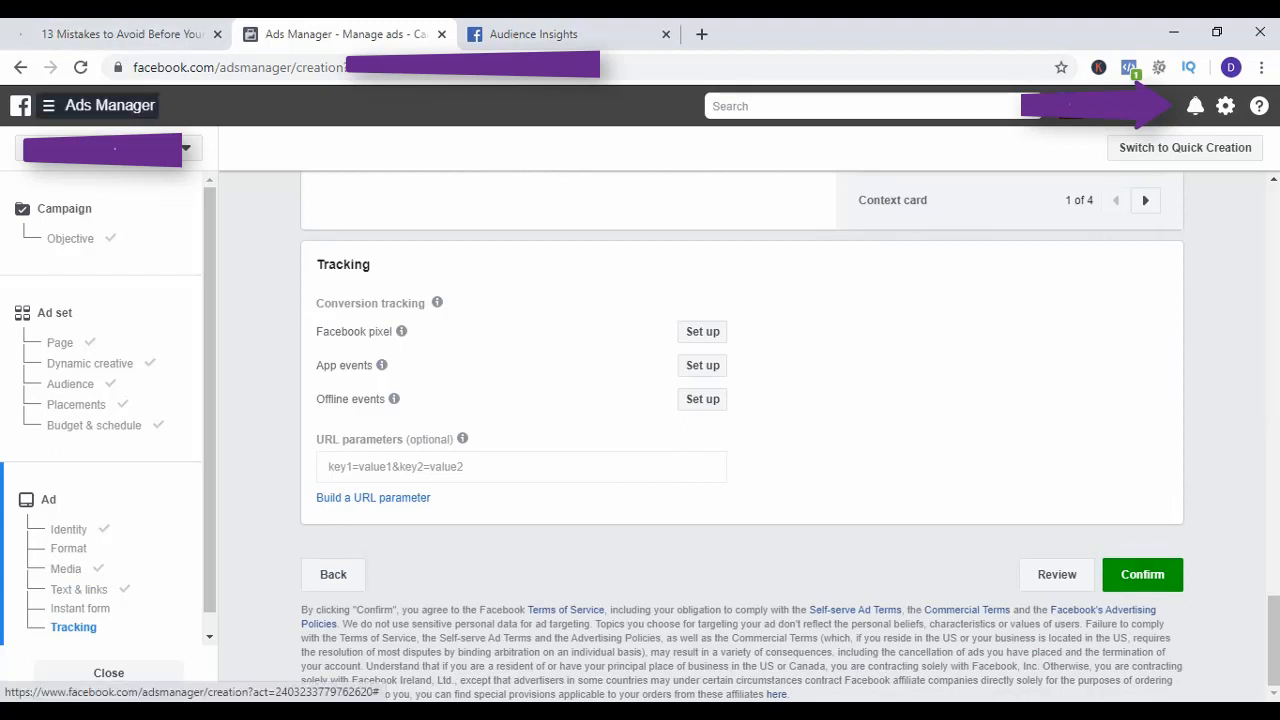
Open the main Ads Manager page in a new browser tab, keeping the ad creation page open.
click(48, 105)
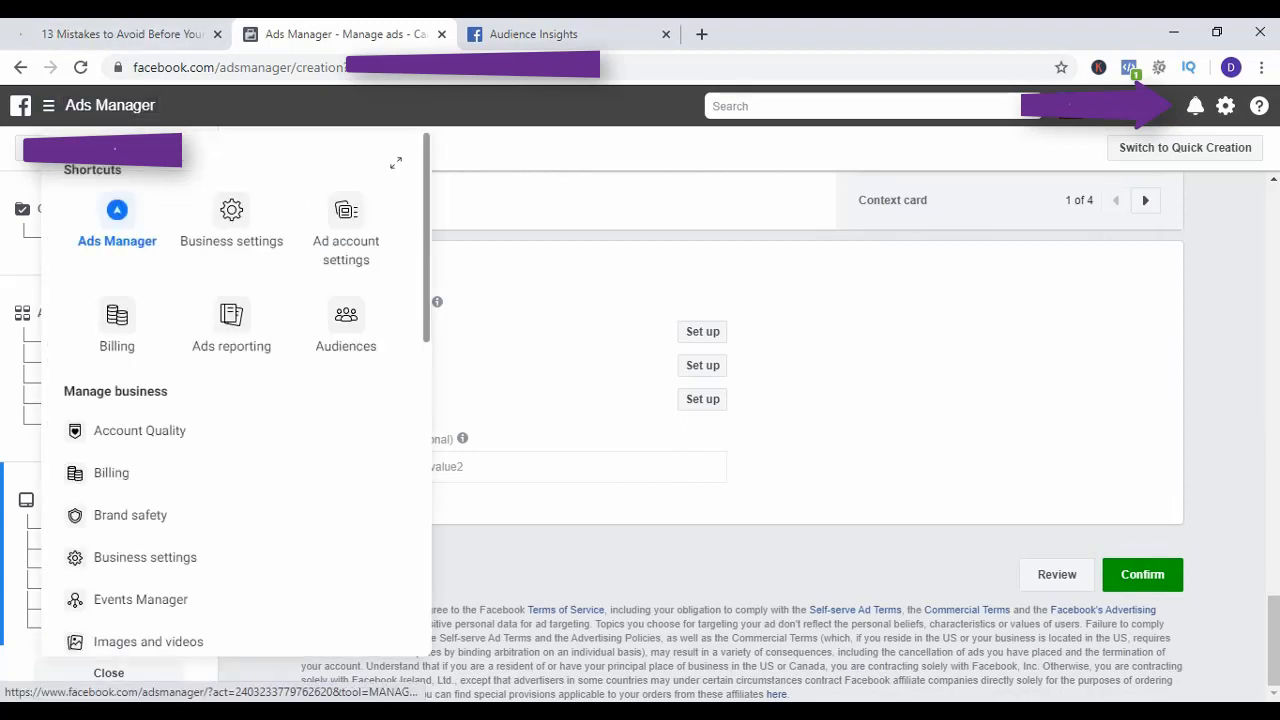
right_click(113, 229)
click(193, 240)
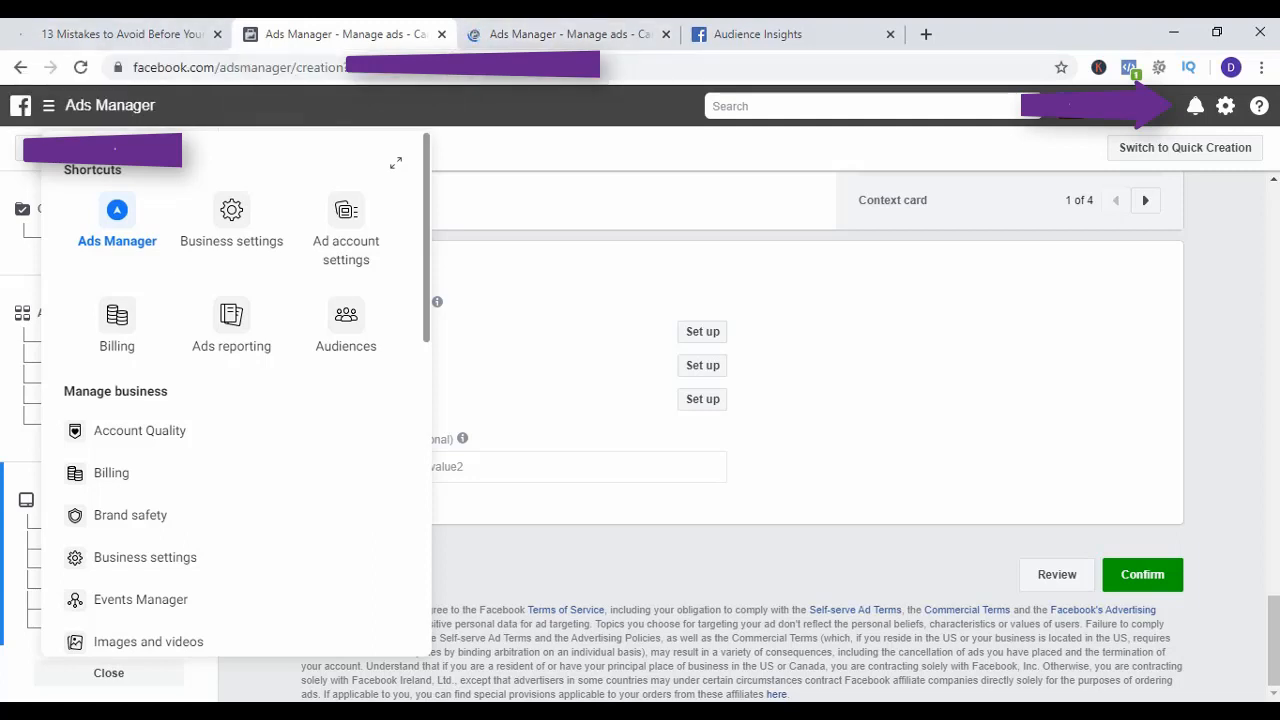
click(48, 105)
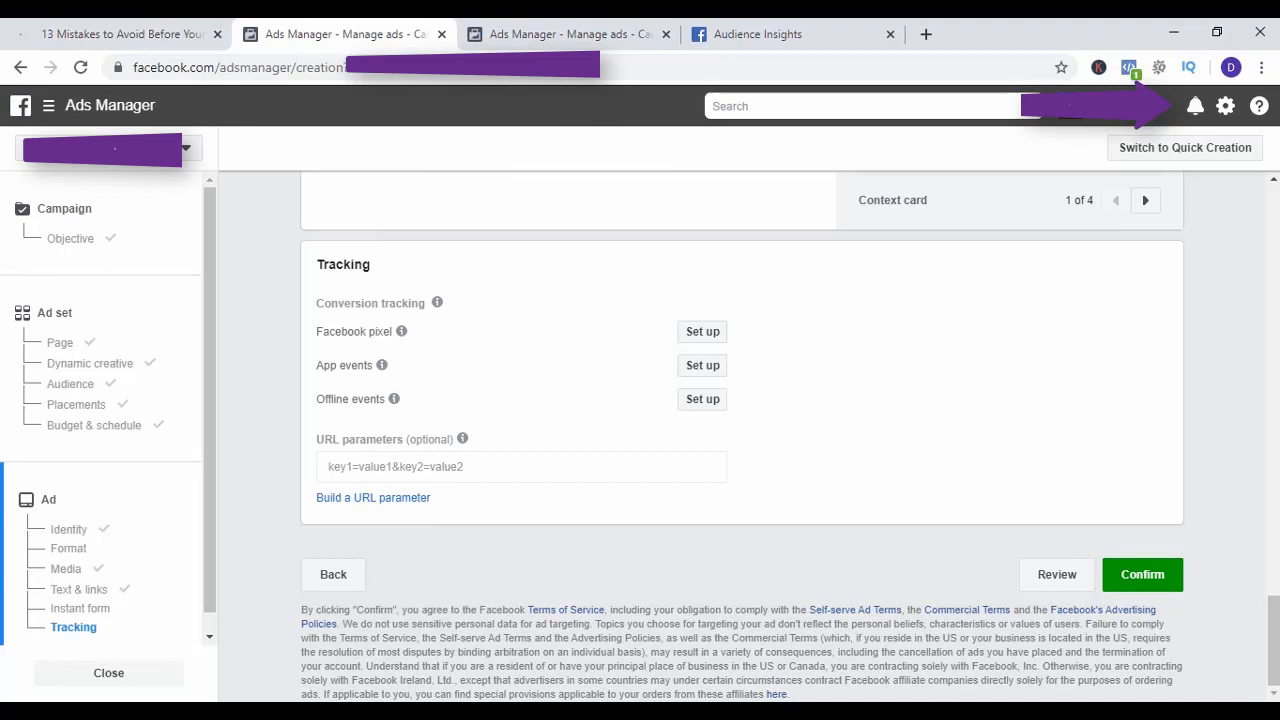
Look at the campaigns list in the new Ads Manager tab and return to the ad creation page.
click(540, 34)
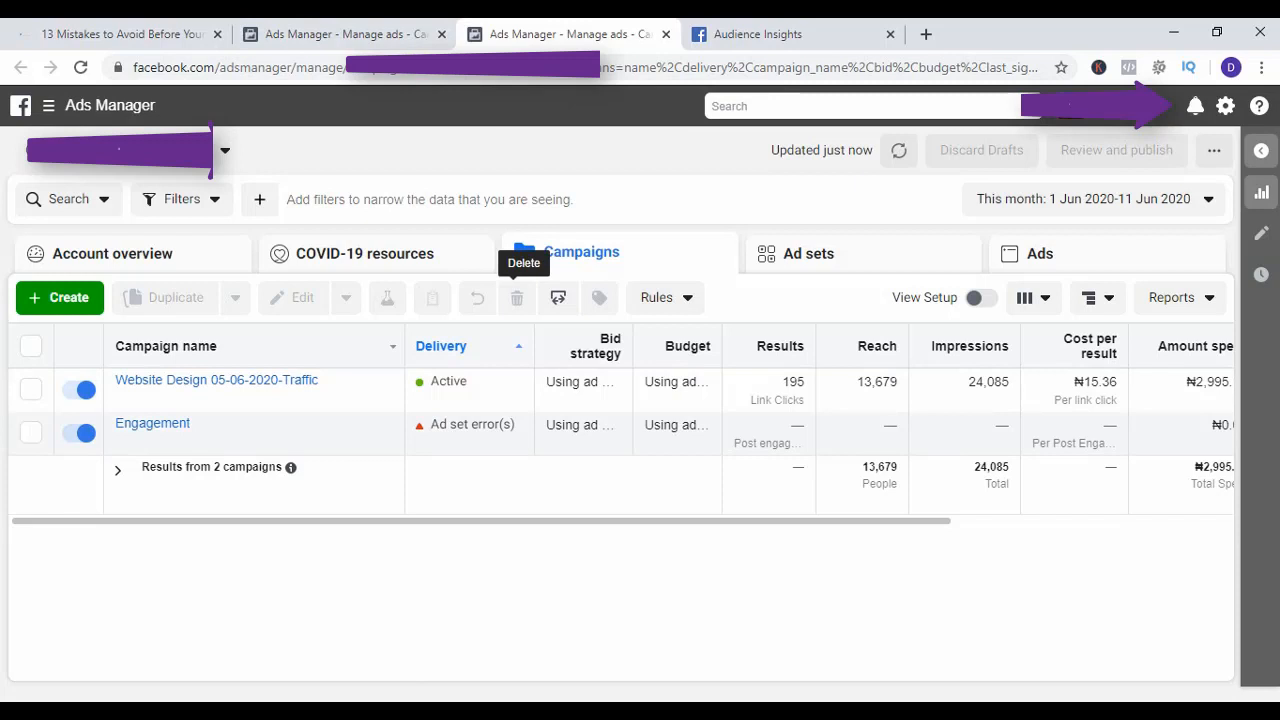
click(340, 34)
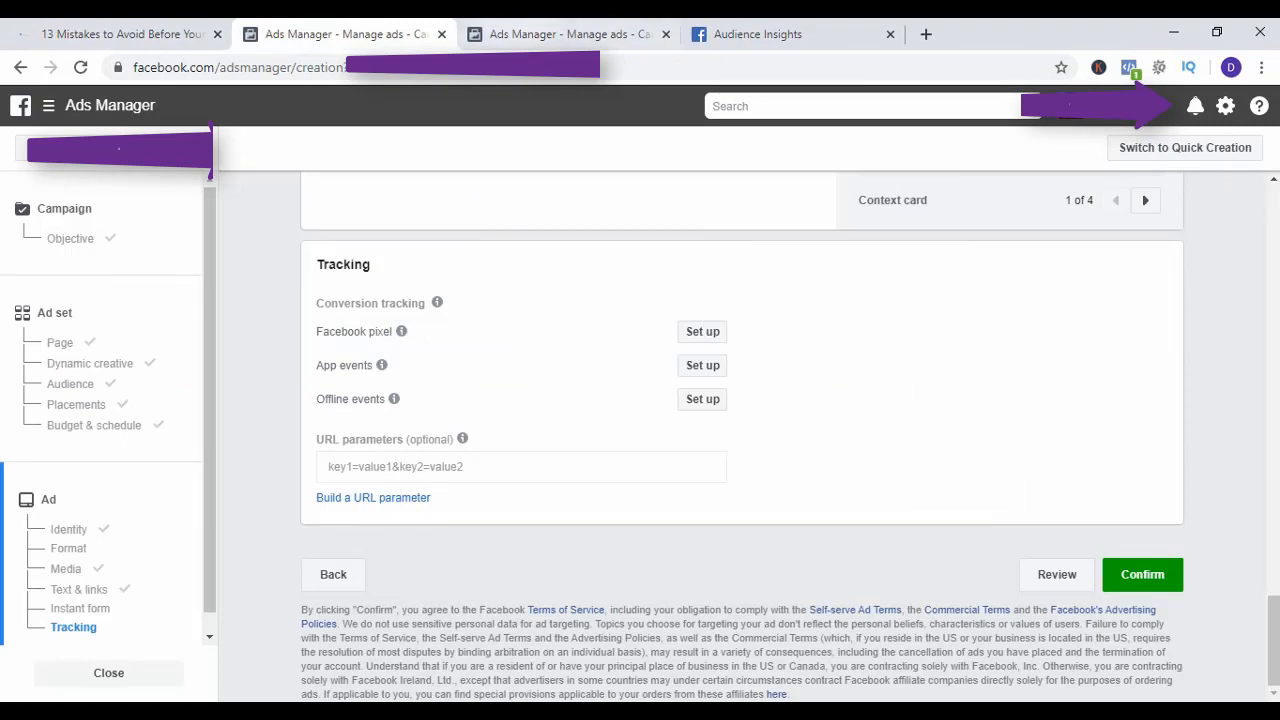
click(560, 34)
click(345, 34)
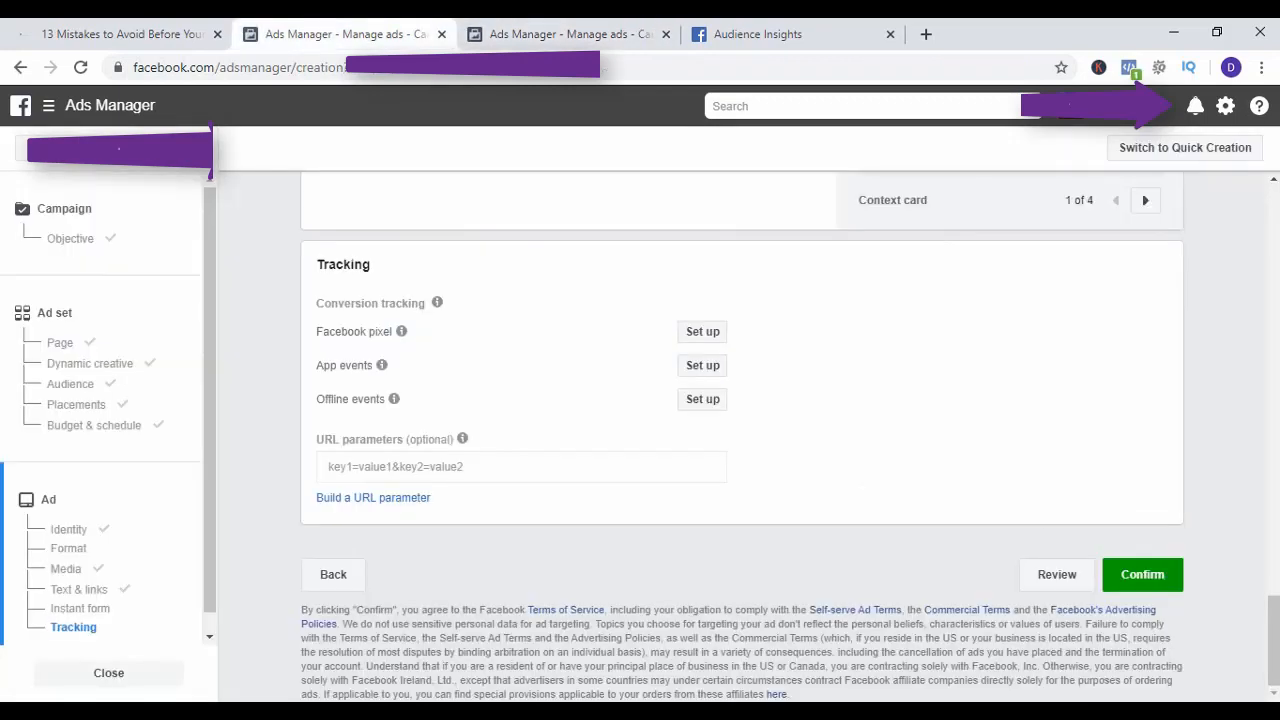